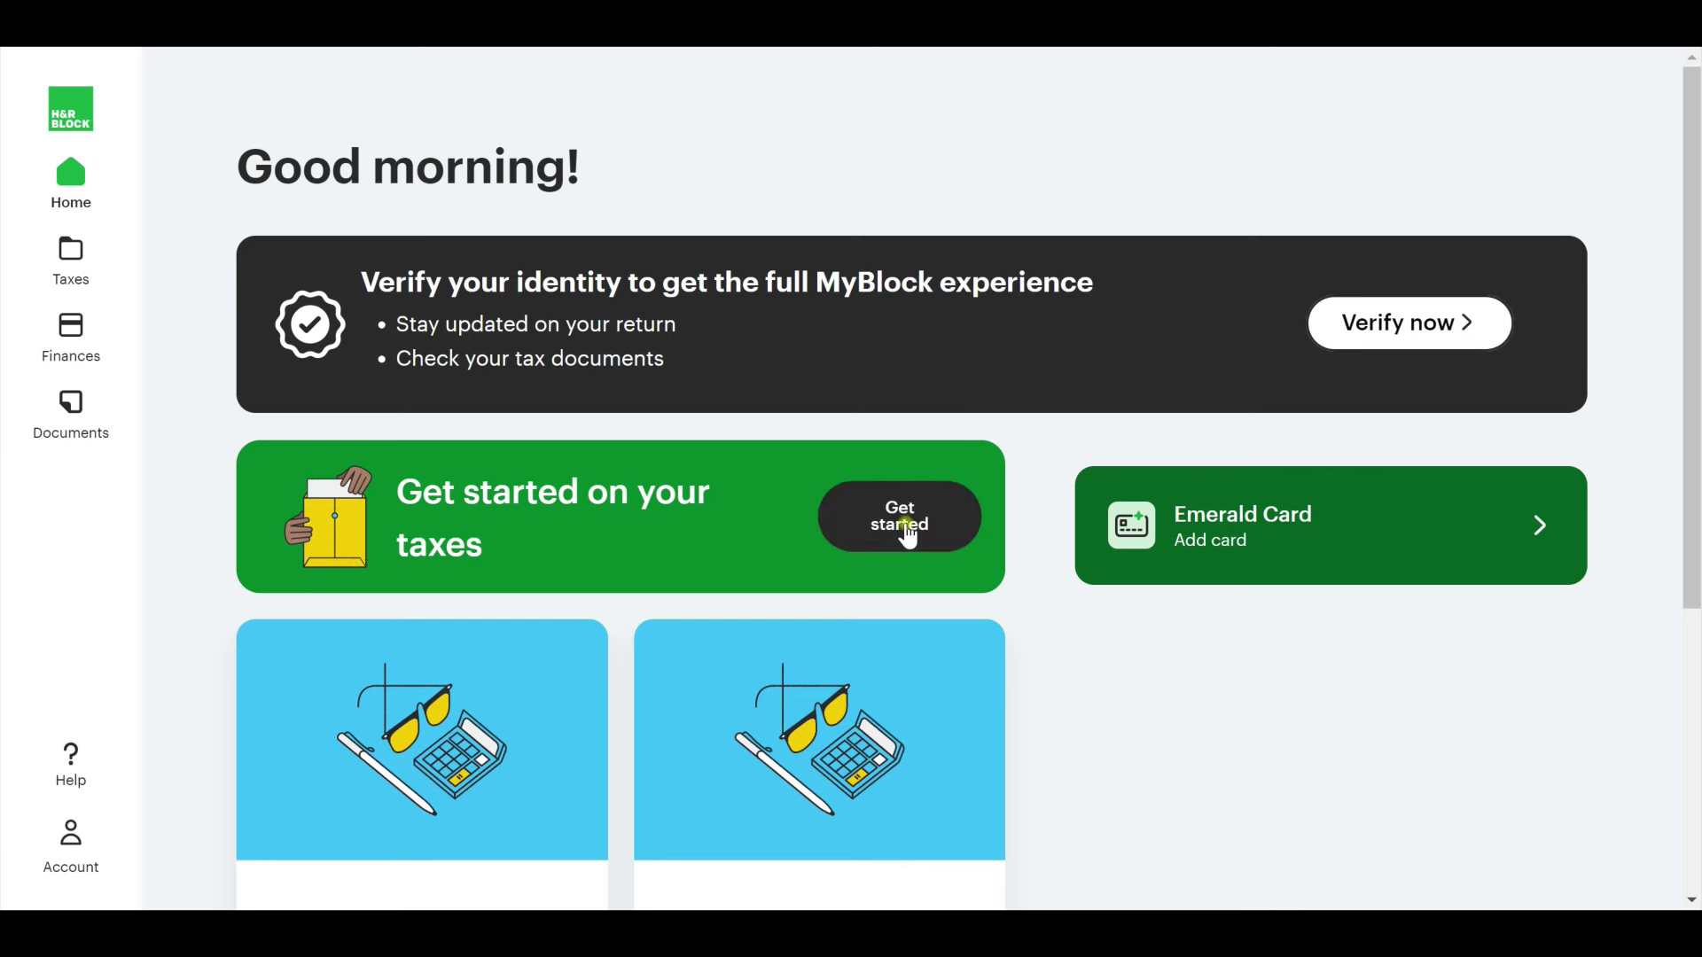
Start the 2023 taxes and choose the 'I want to do my own taxes' path.
click(908, 531)
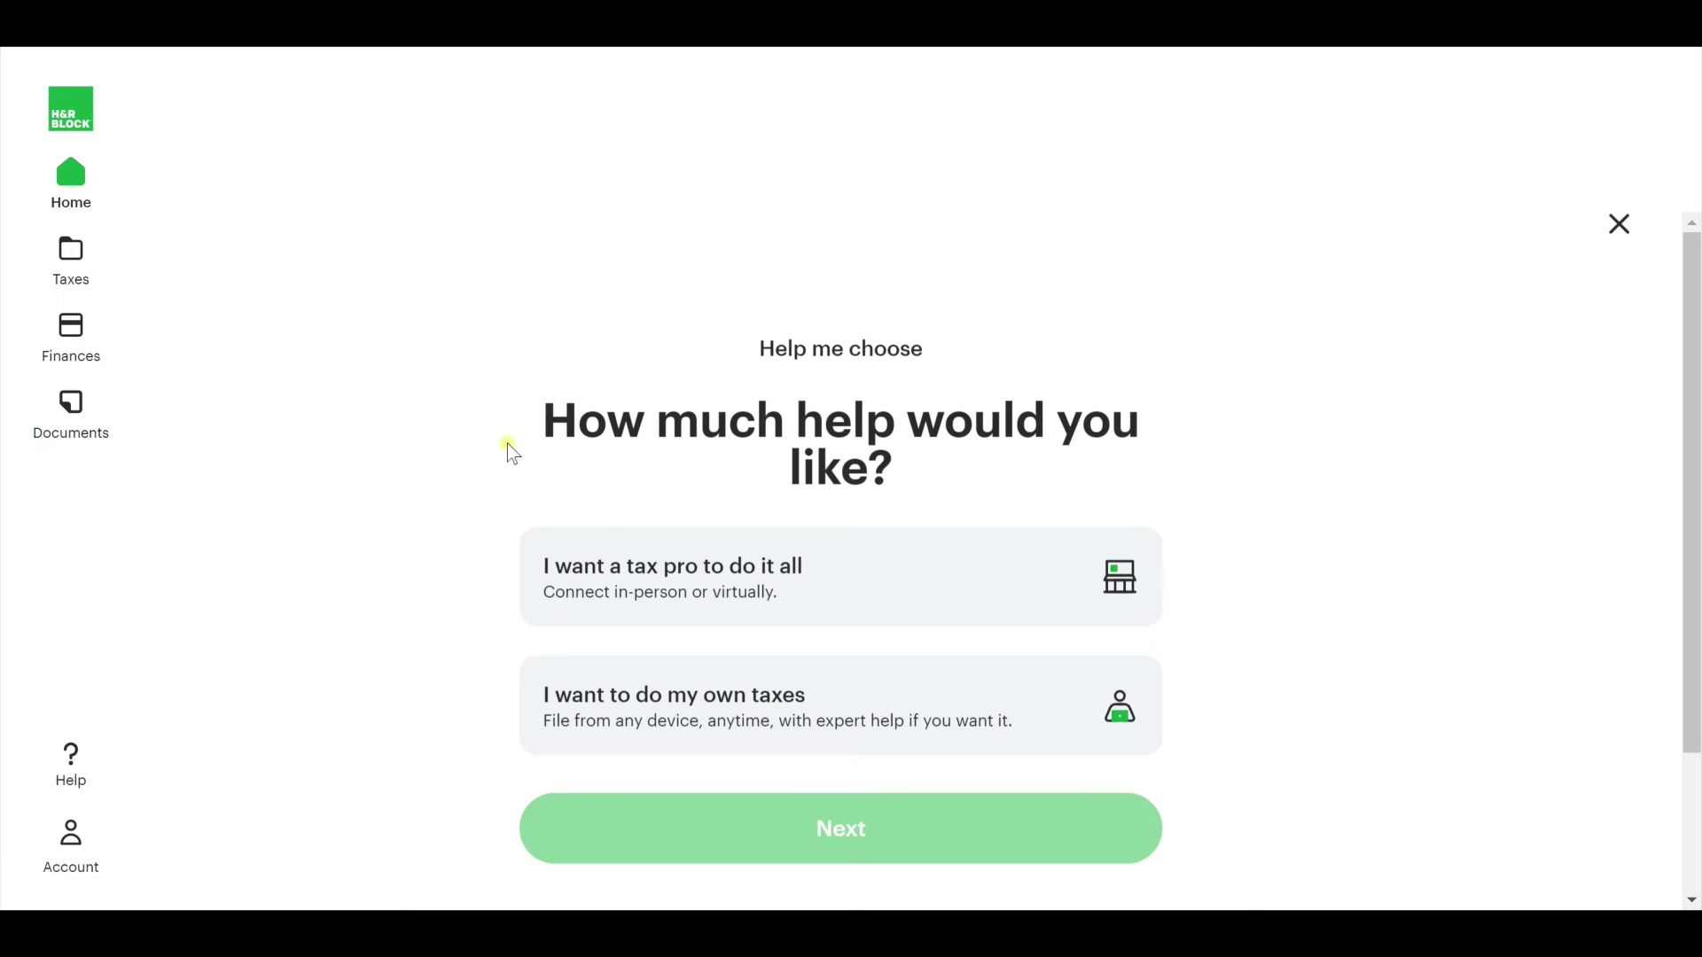
click(656, 699)
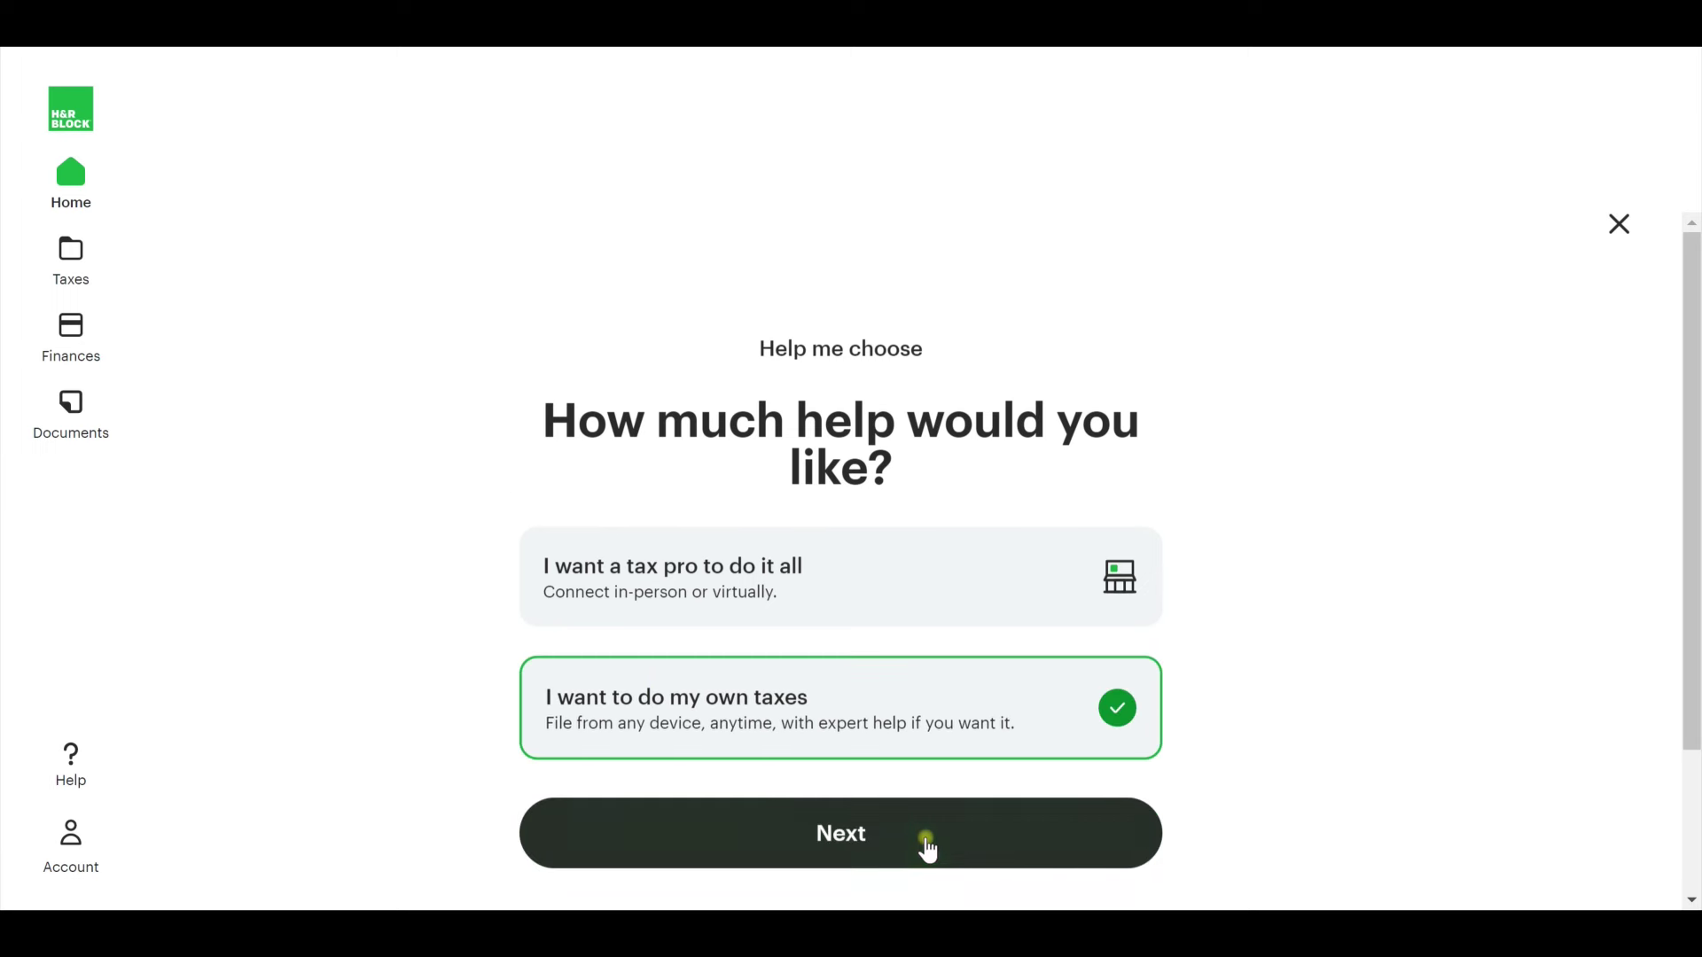
click(930, 843)
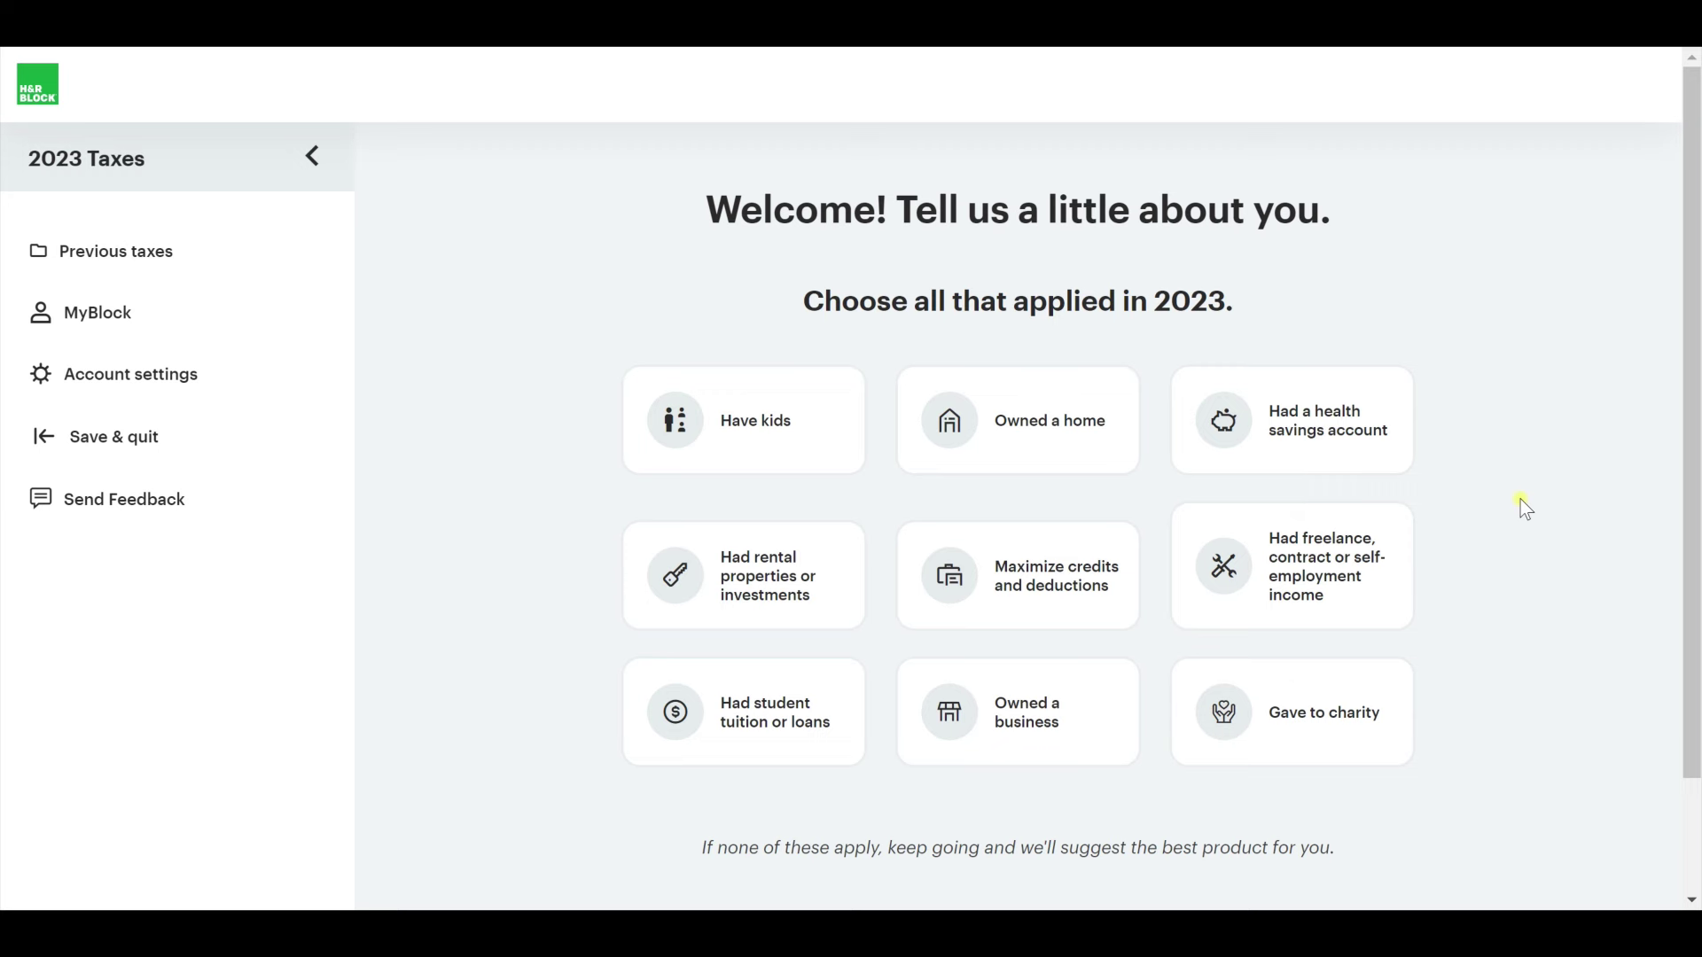
Tick Have kids, Had a health savings account, Maximize credits and deductions, and Gave to charity.
click(736, 422)
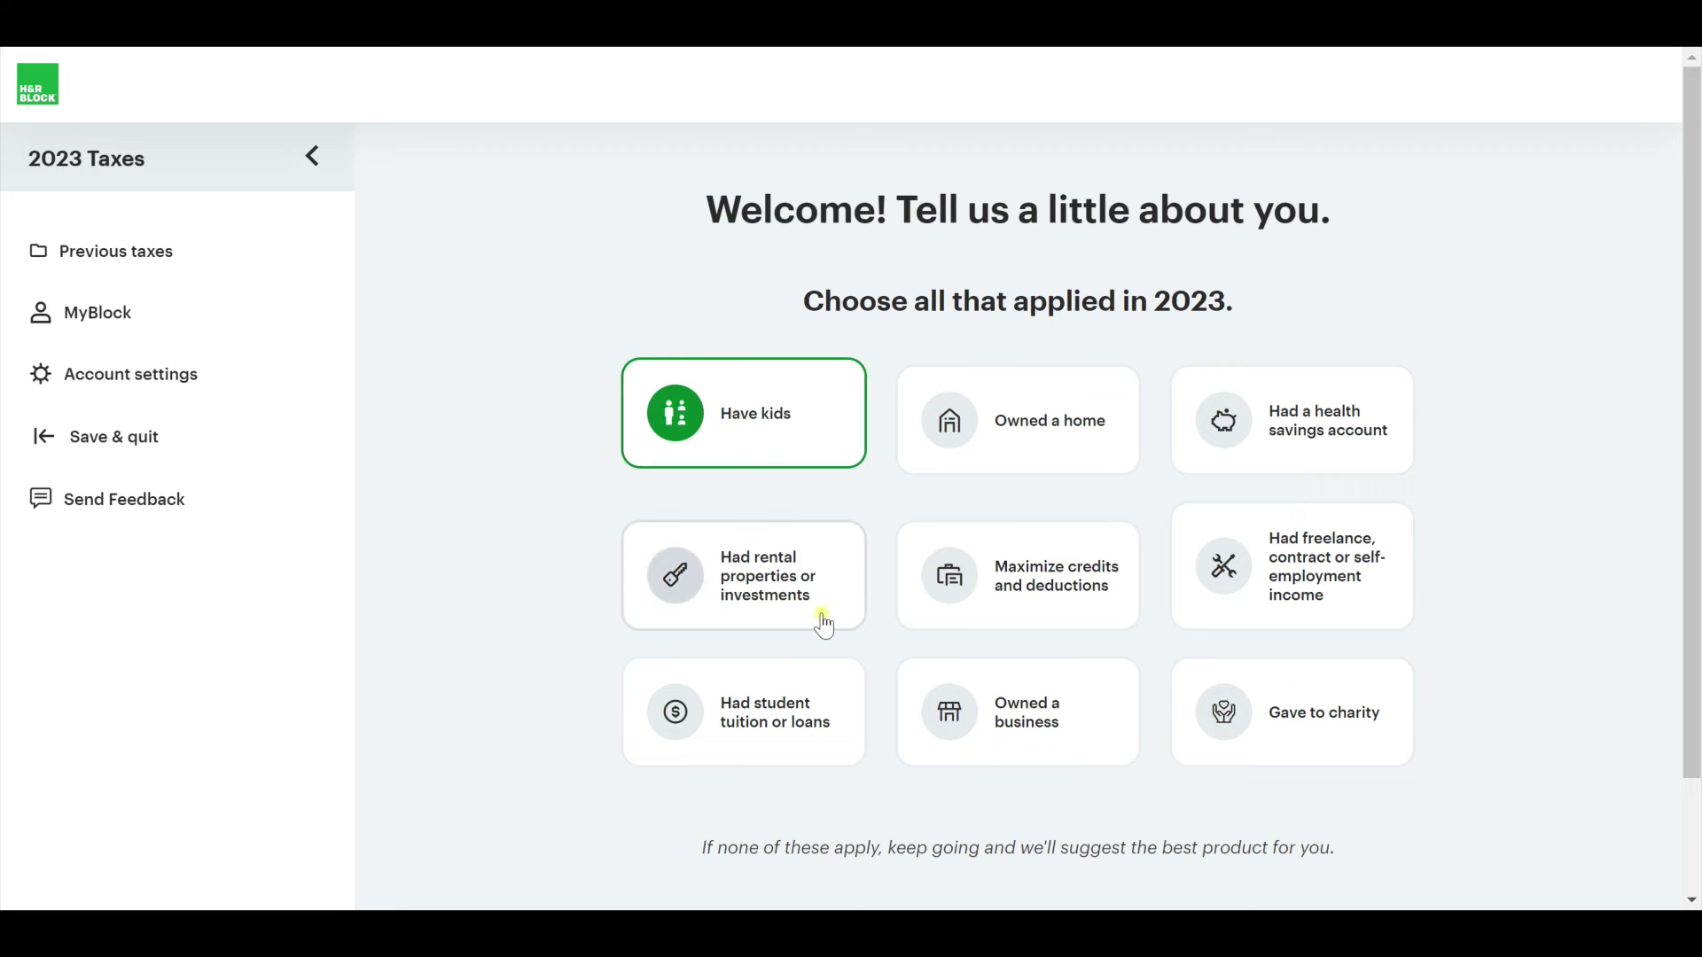
click(1028, 456)
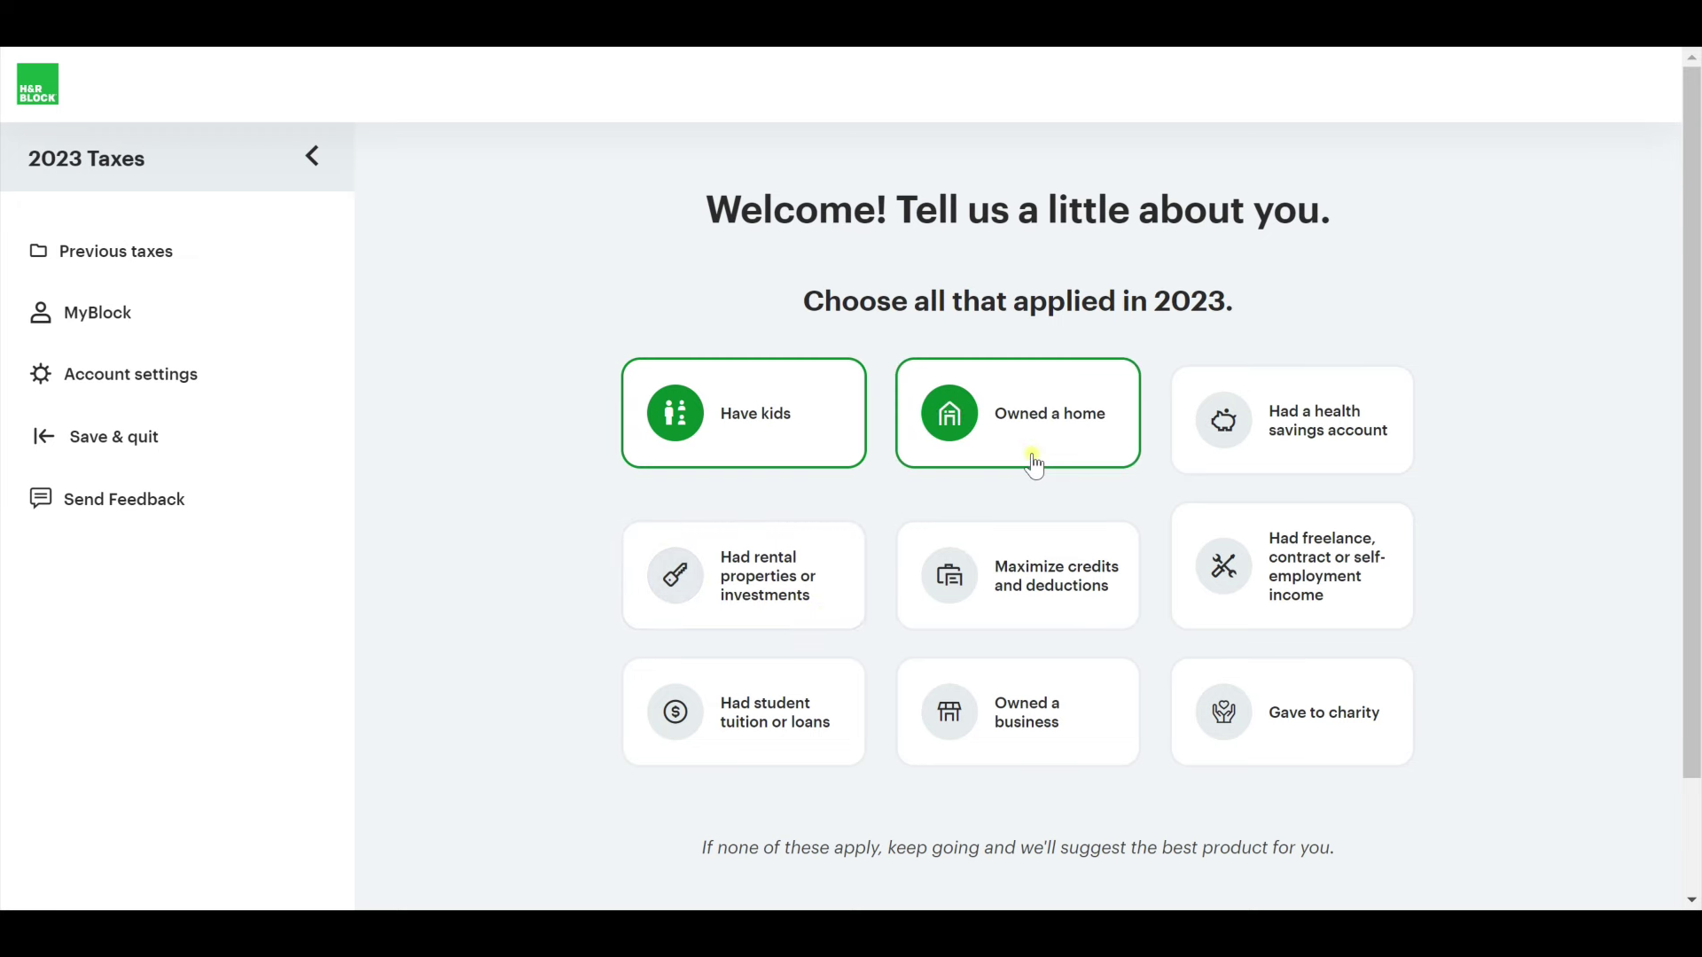
click(1346, 442)
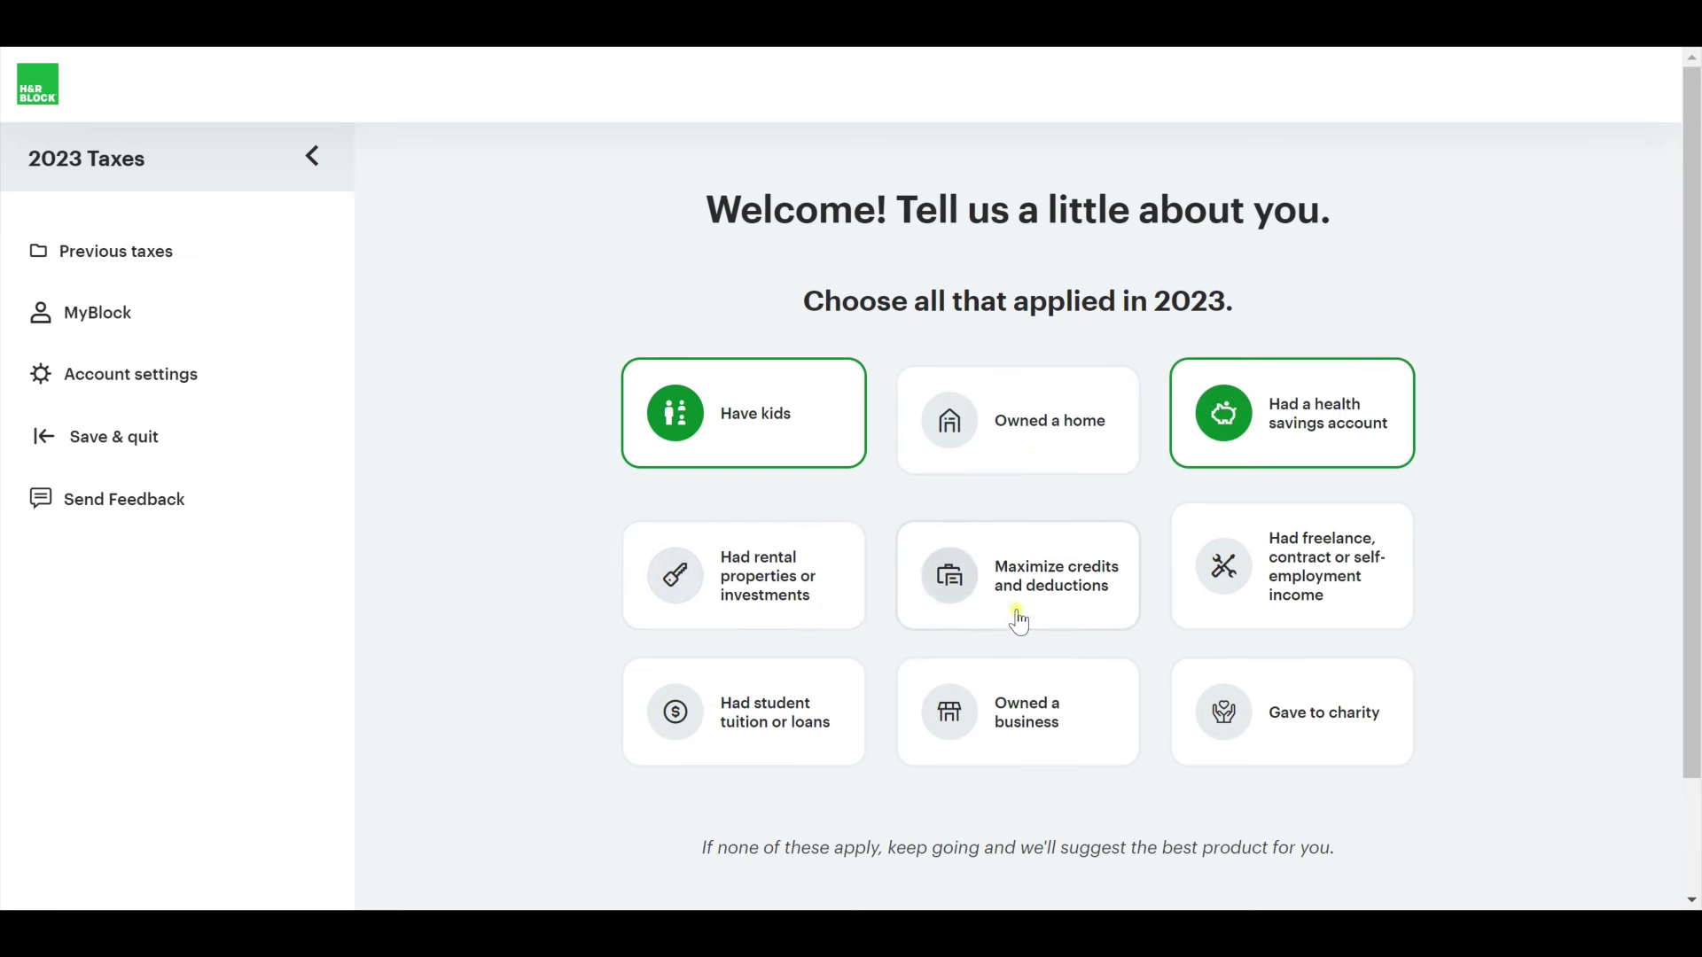
click(980, 599)
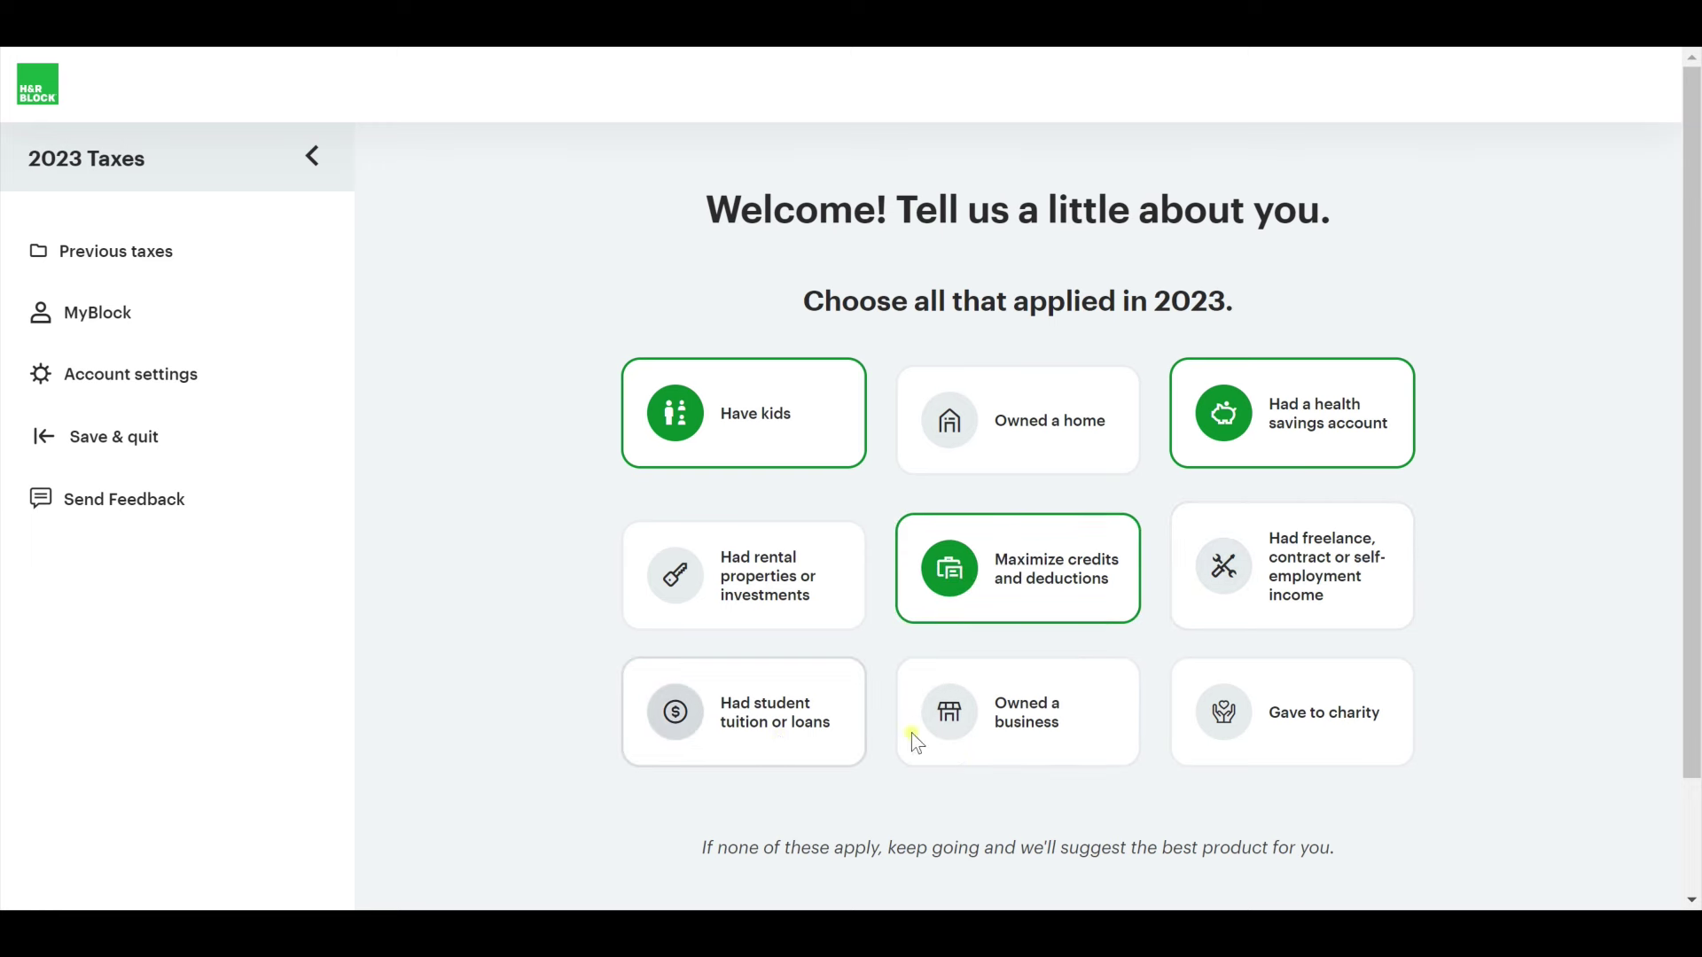
click(1291, 746)
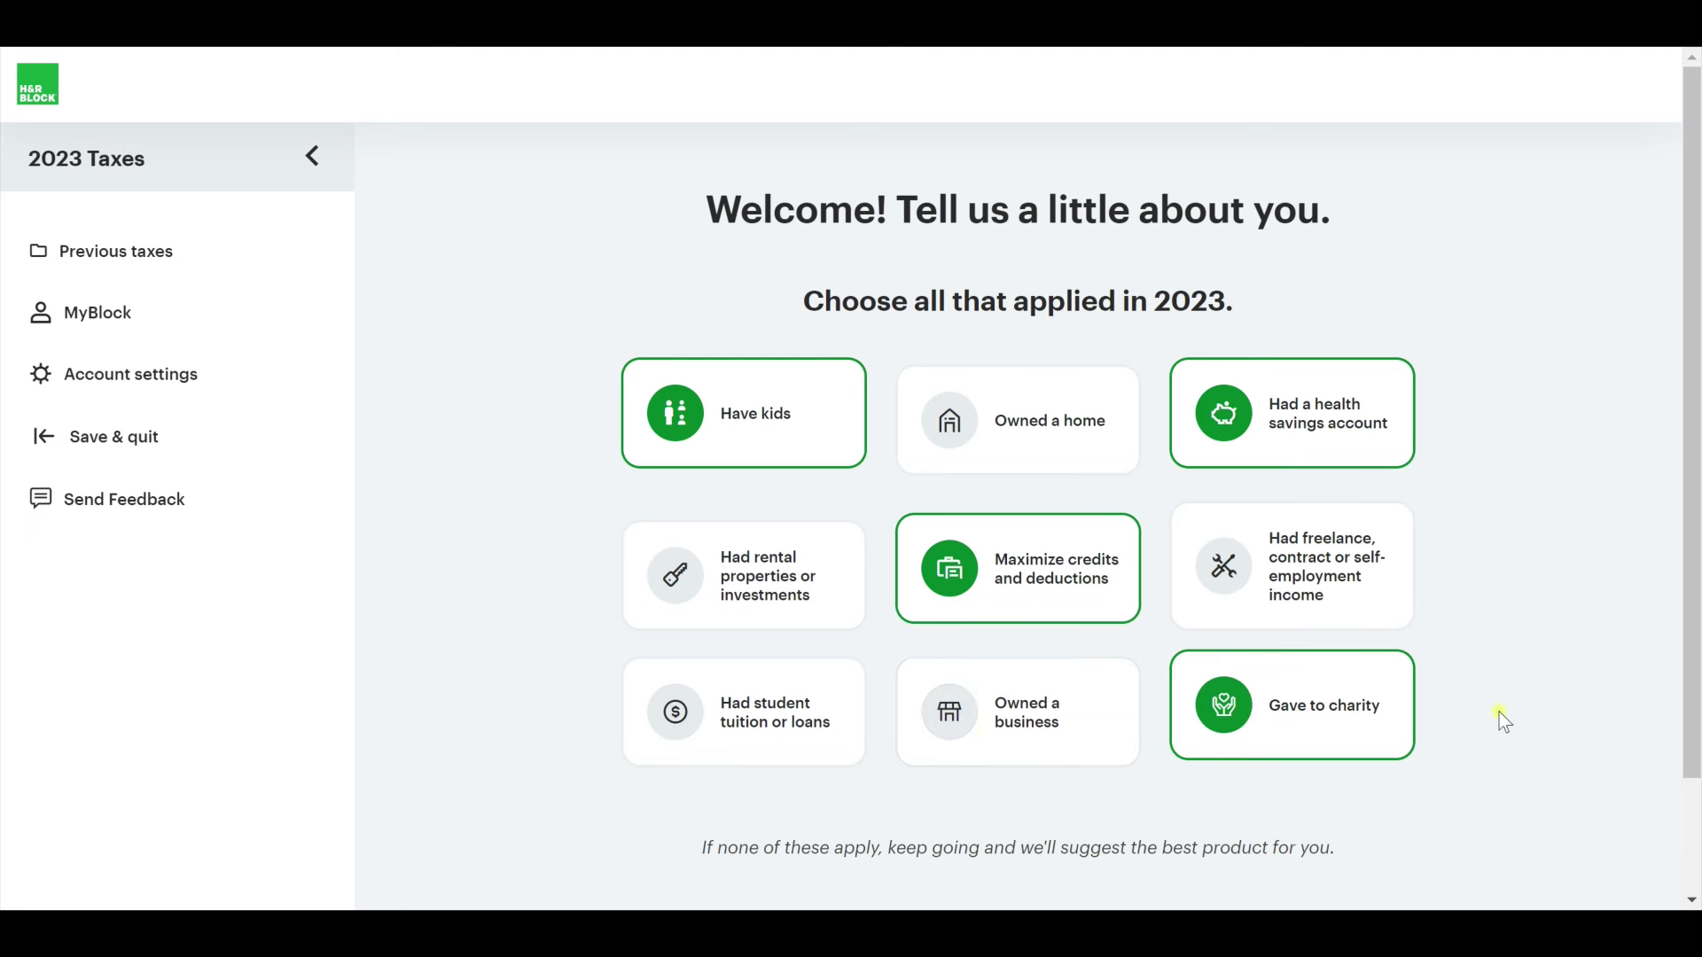
scroll(1497, 715, down, 2)
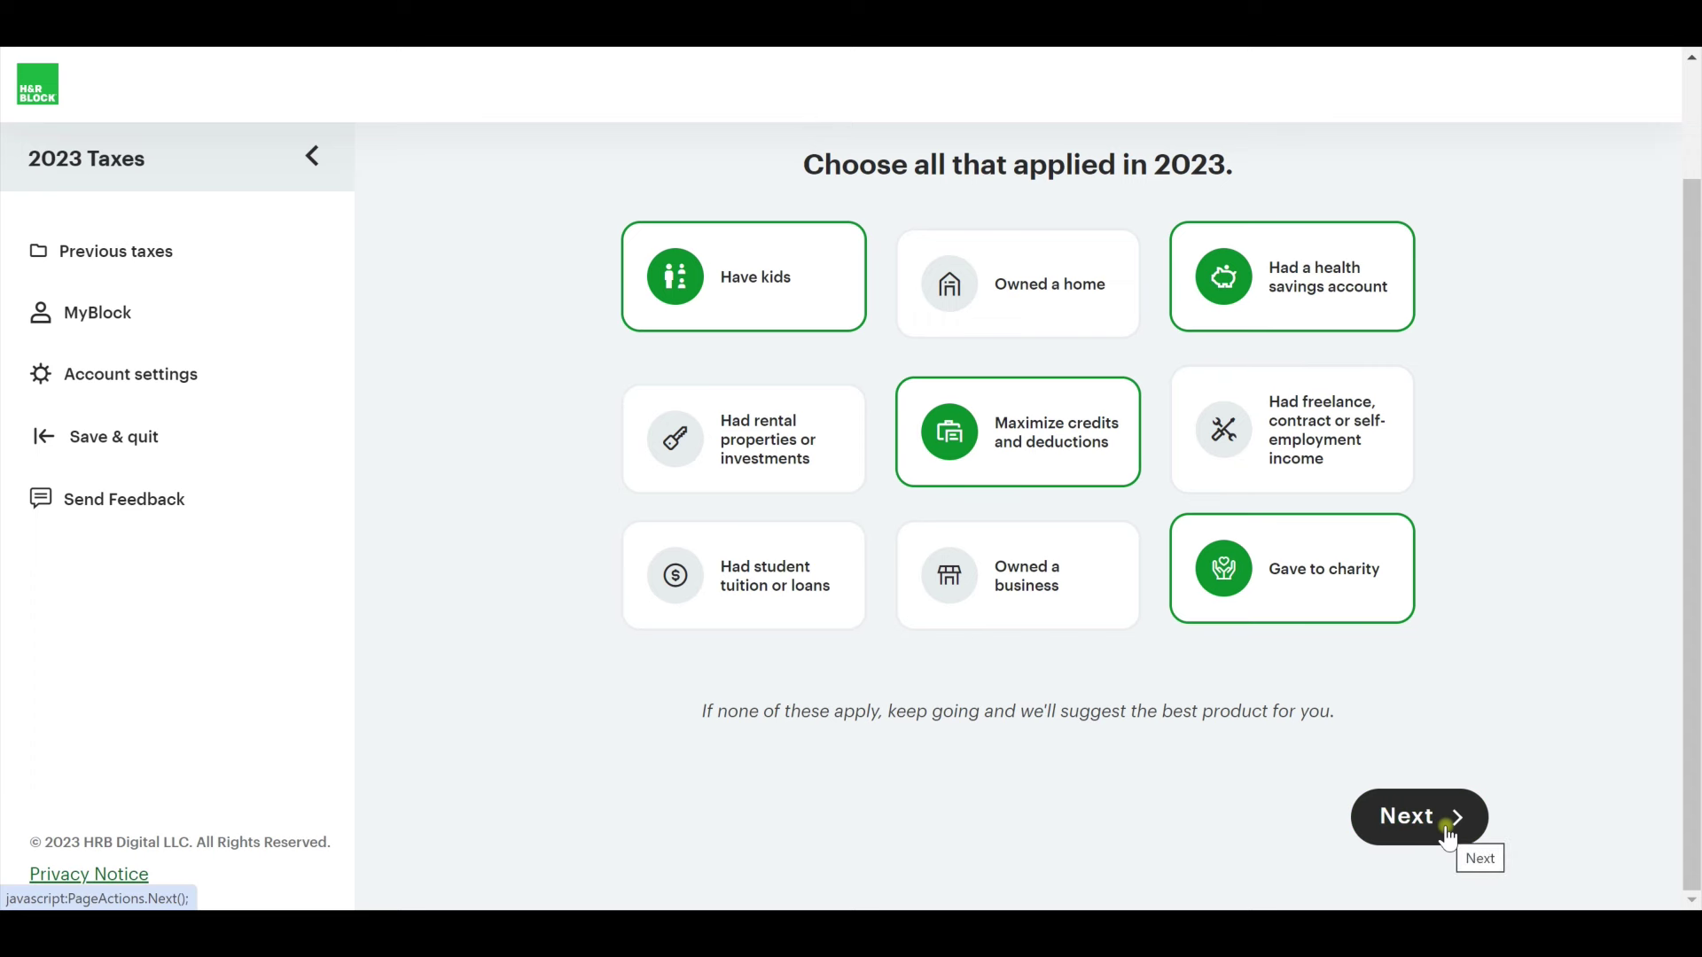
Review the recommended products and pick 'Use only H&R Block Deluxe' without tax pro review.
click(1448, 835)
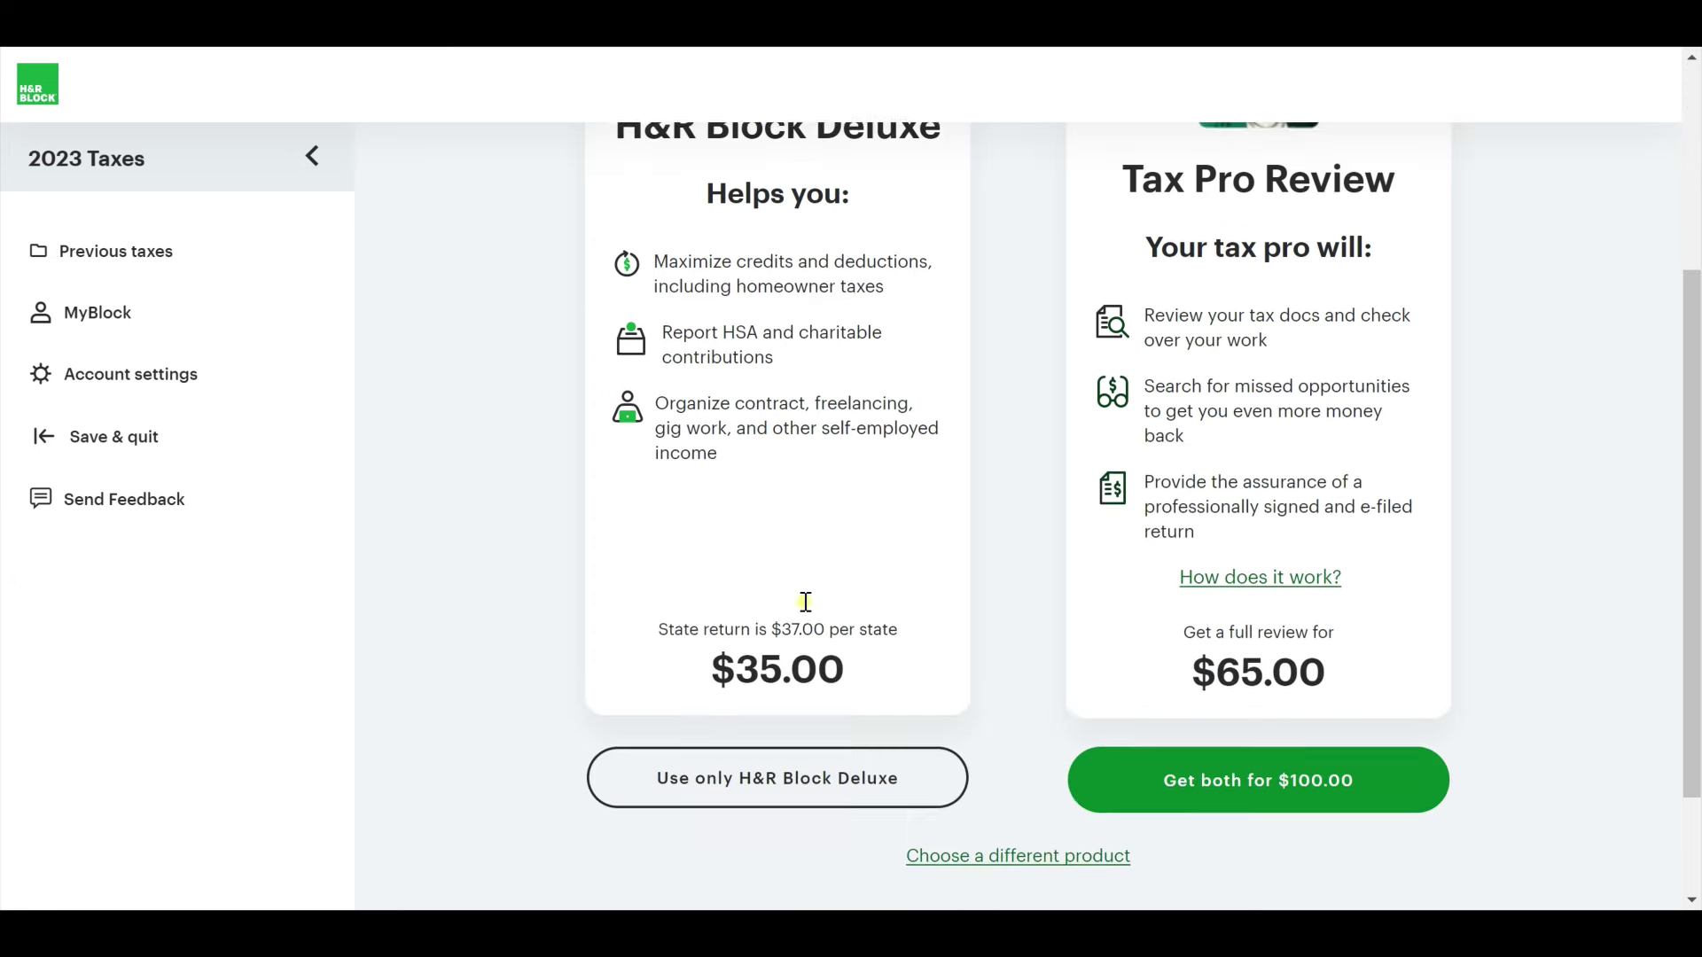
scroll(805, 602, down, 2)
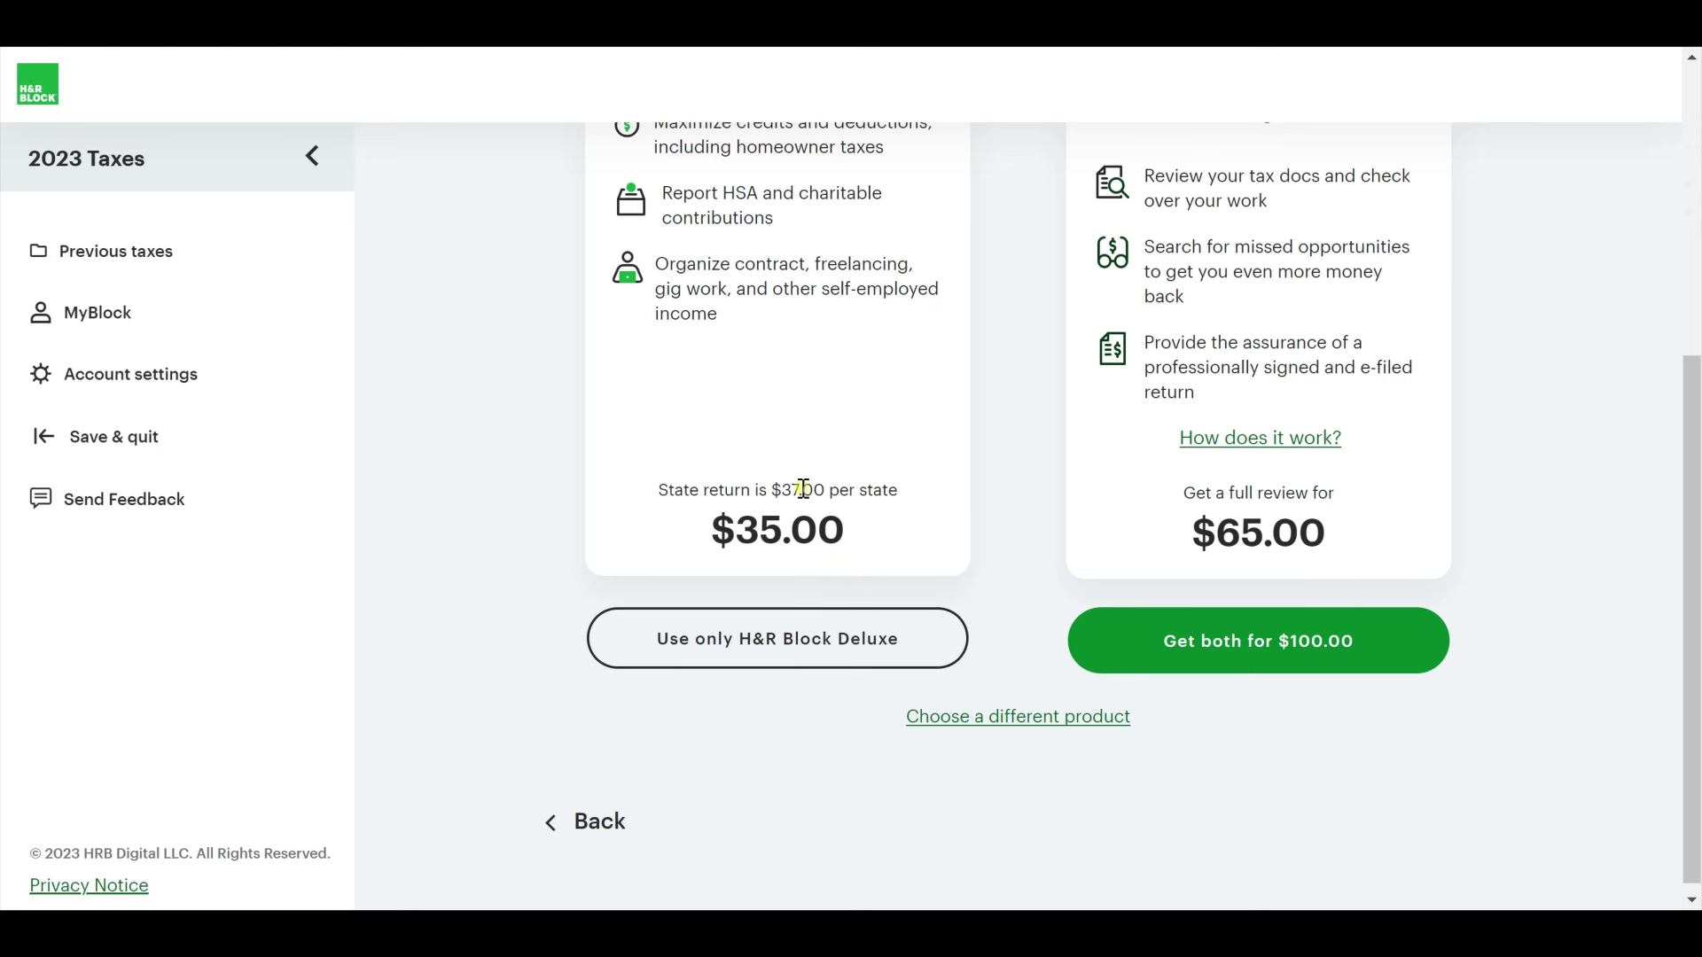
scroll(1389, 559, up, 4)
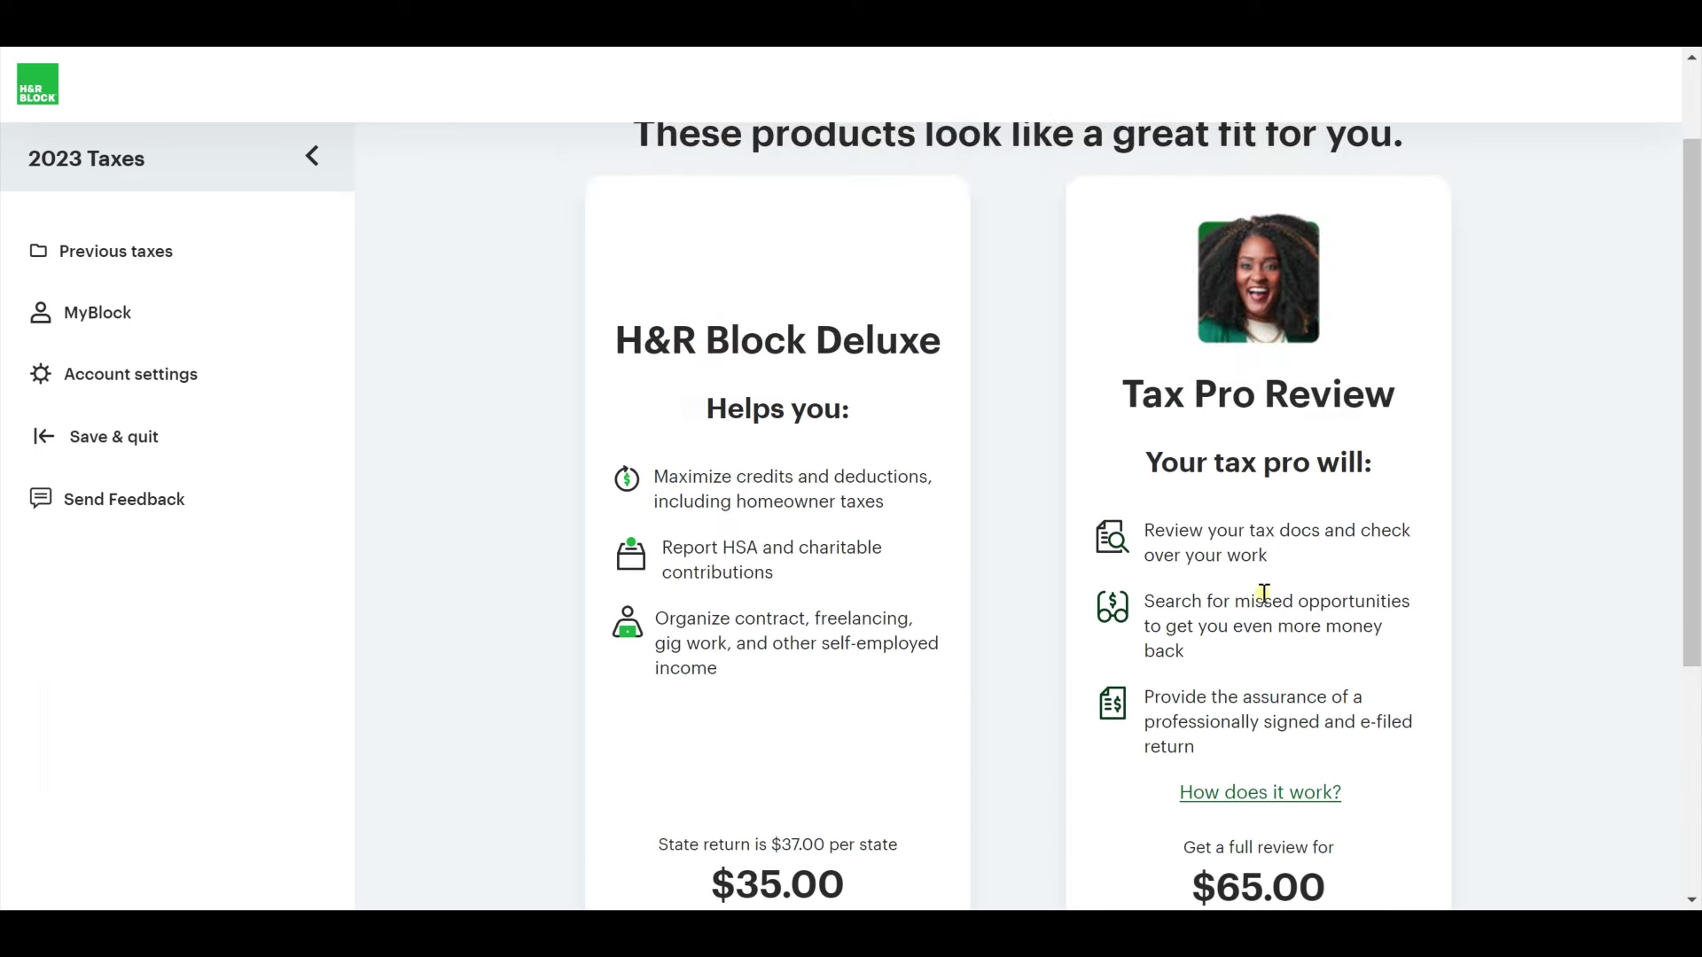
scroll(1276, 581, down, 4)
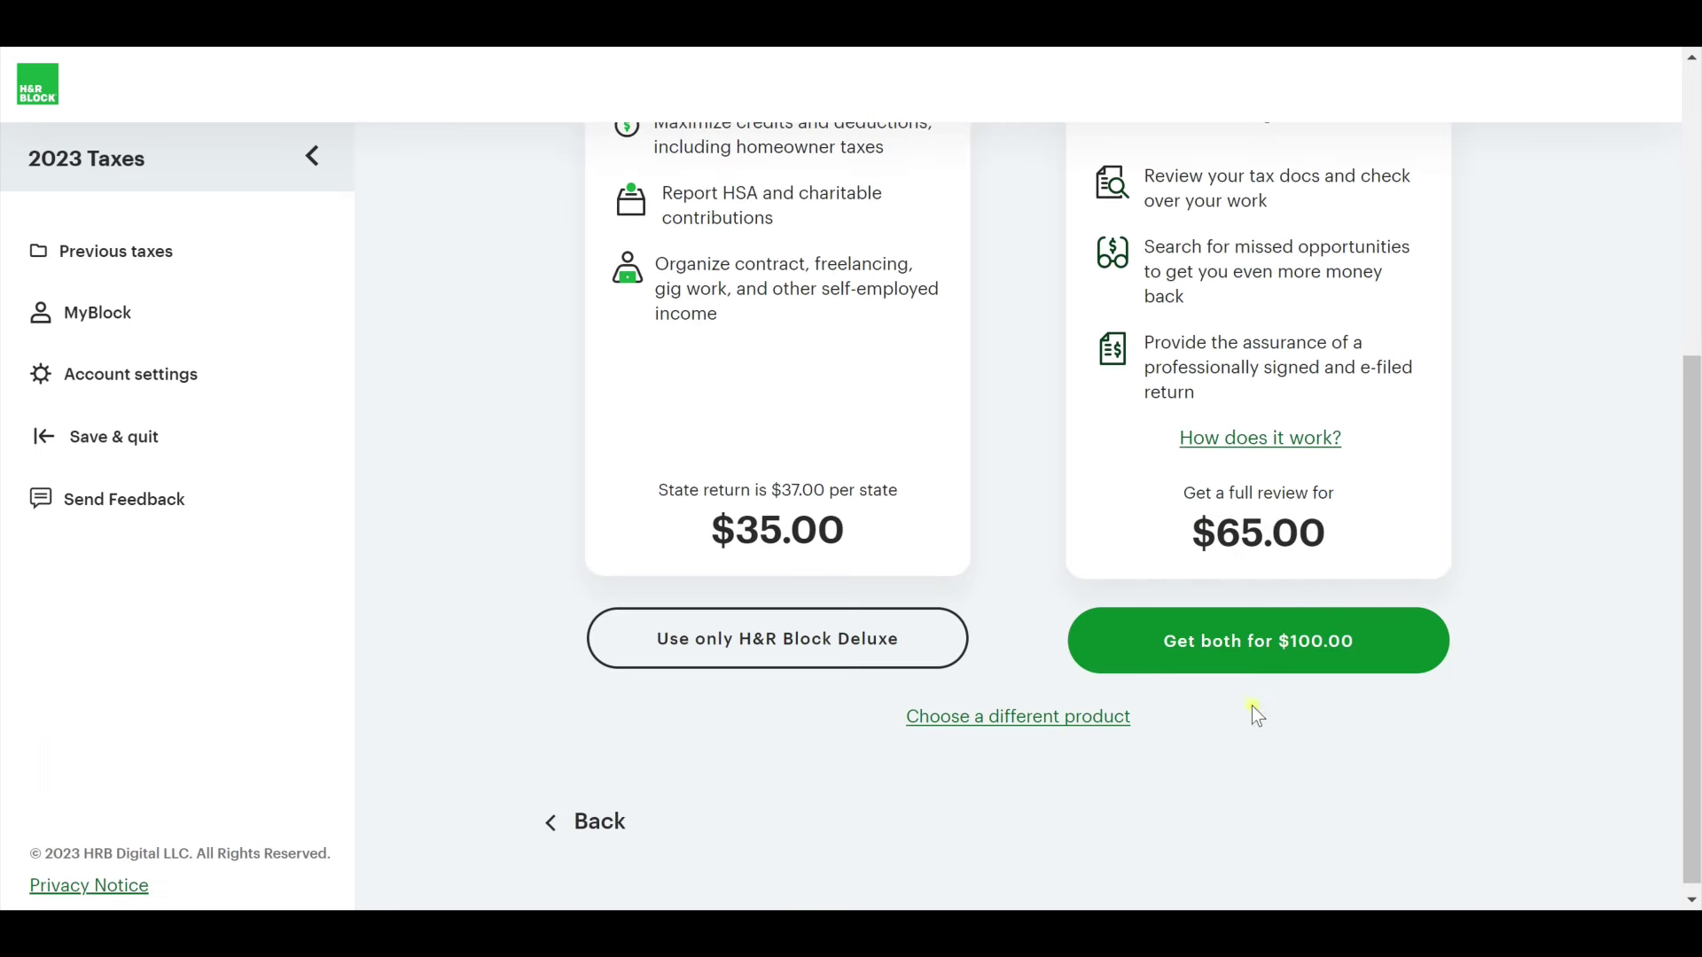
click(1330, 642)
click(753, 661)
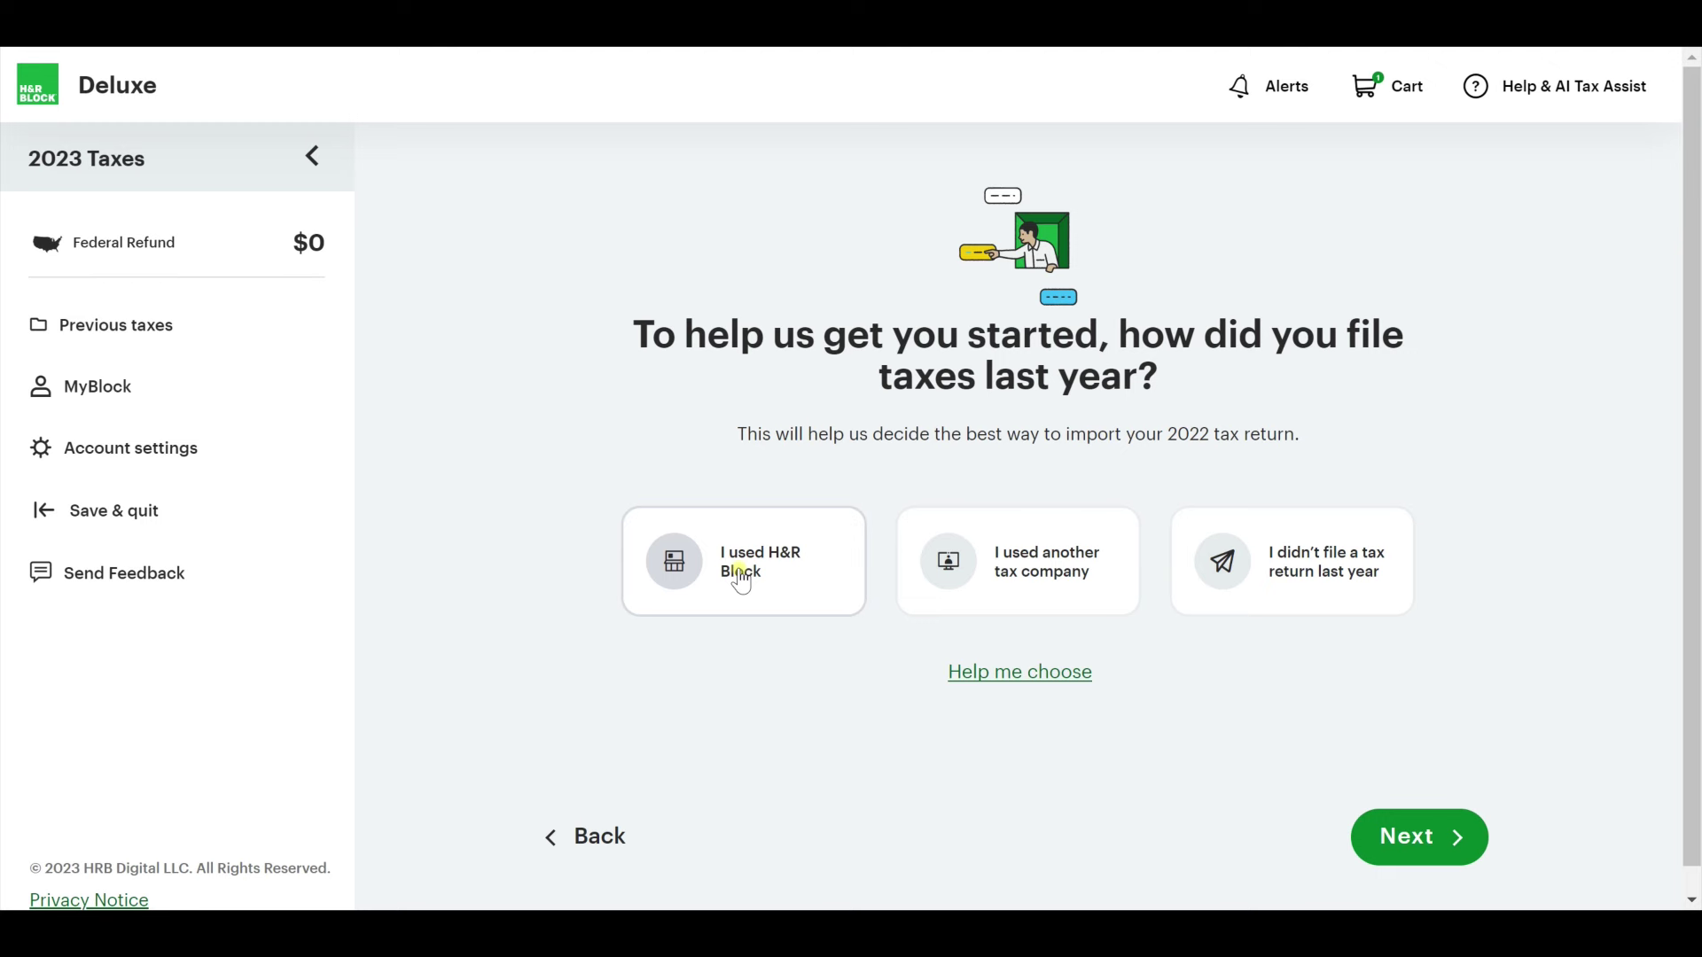
Report that last year's return was filed with another company, TurboTax.
click(1028, 598)
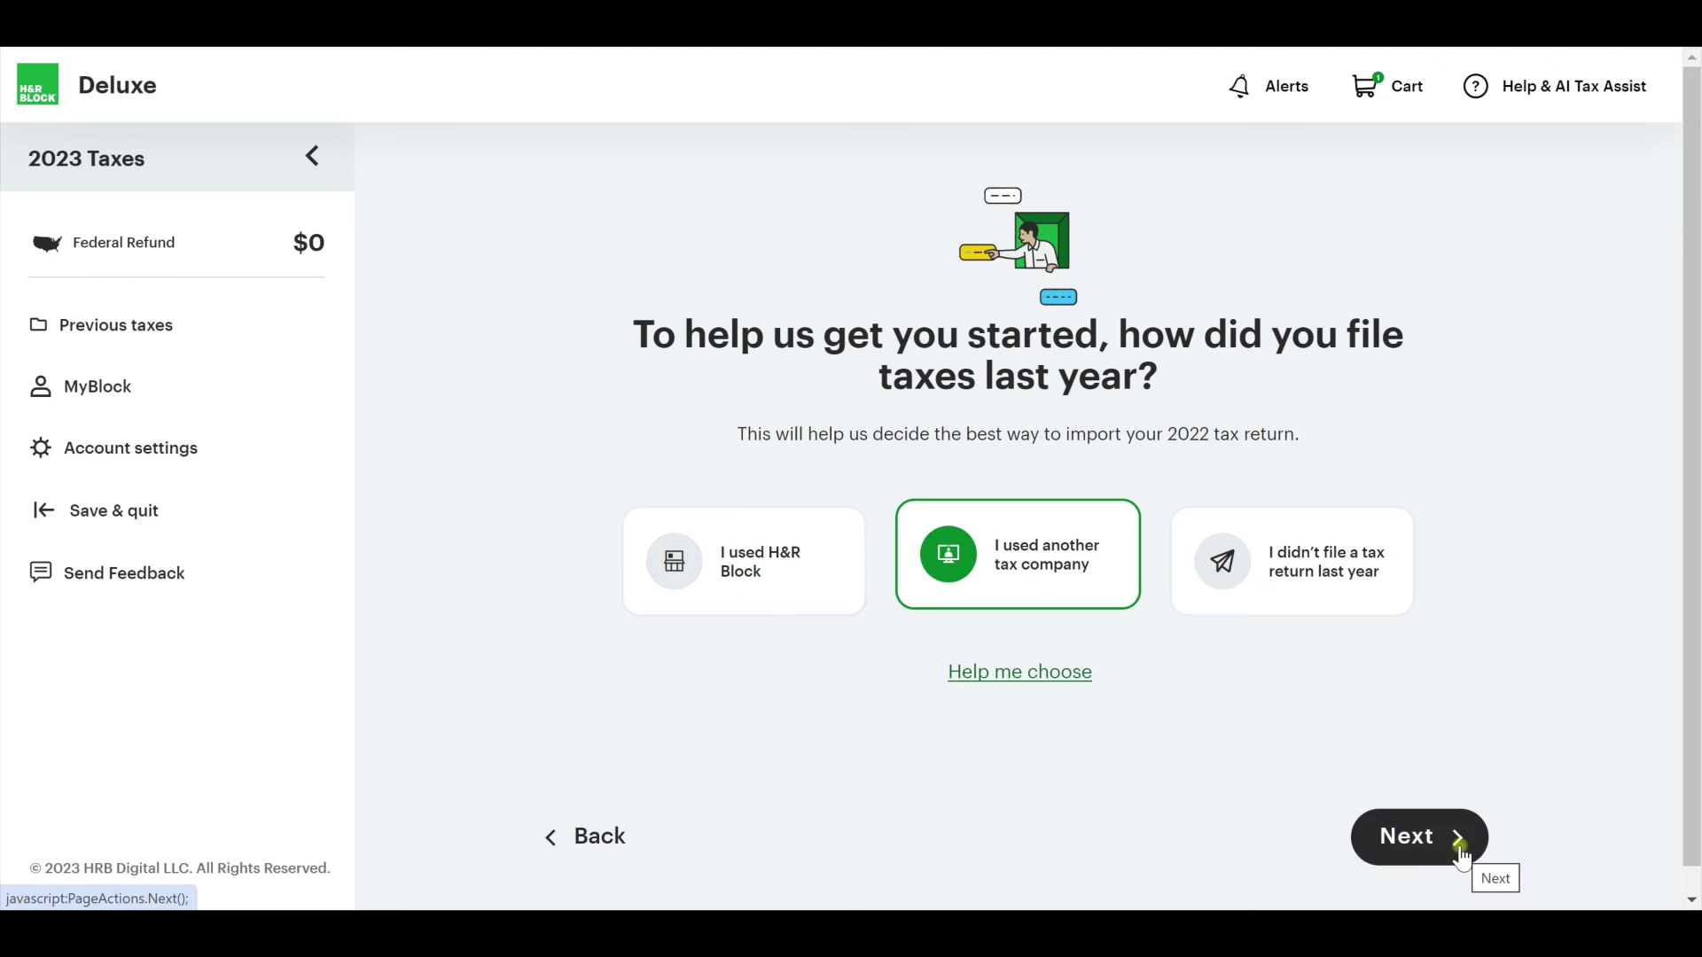
click(1459, 848)
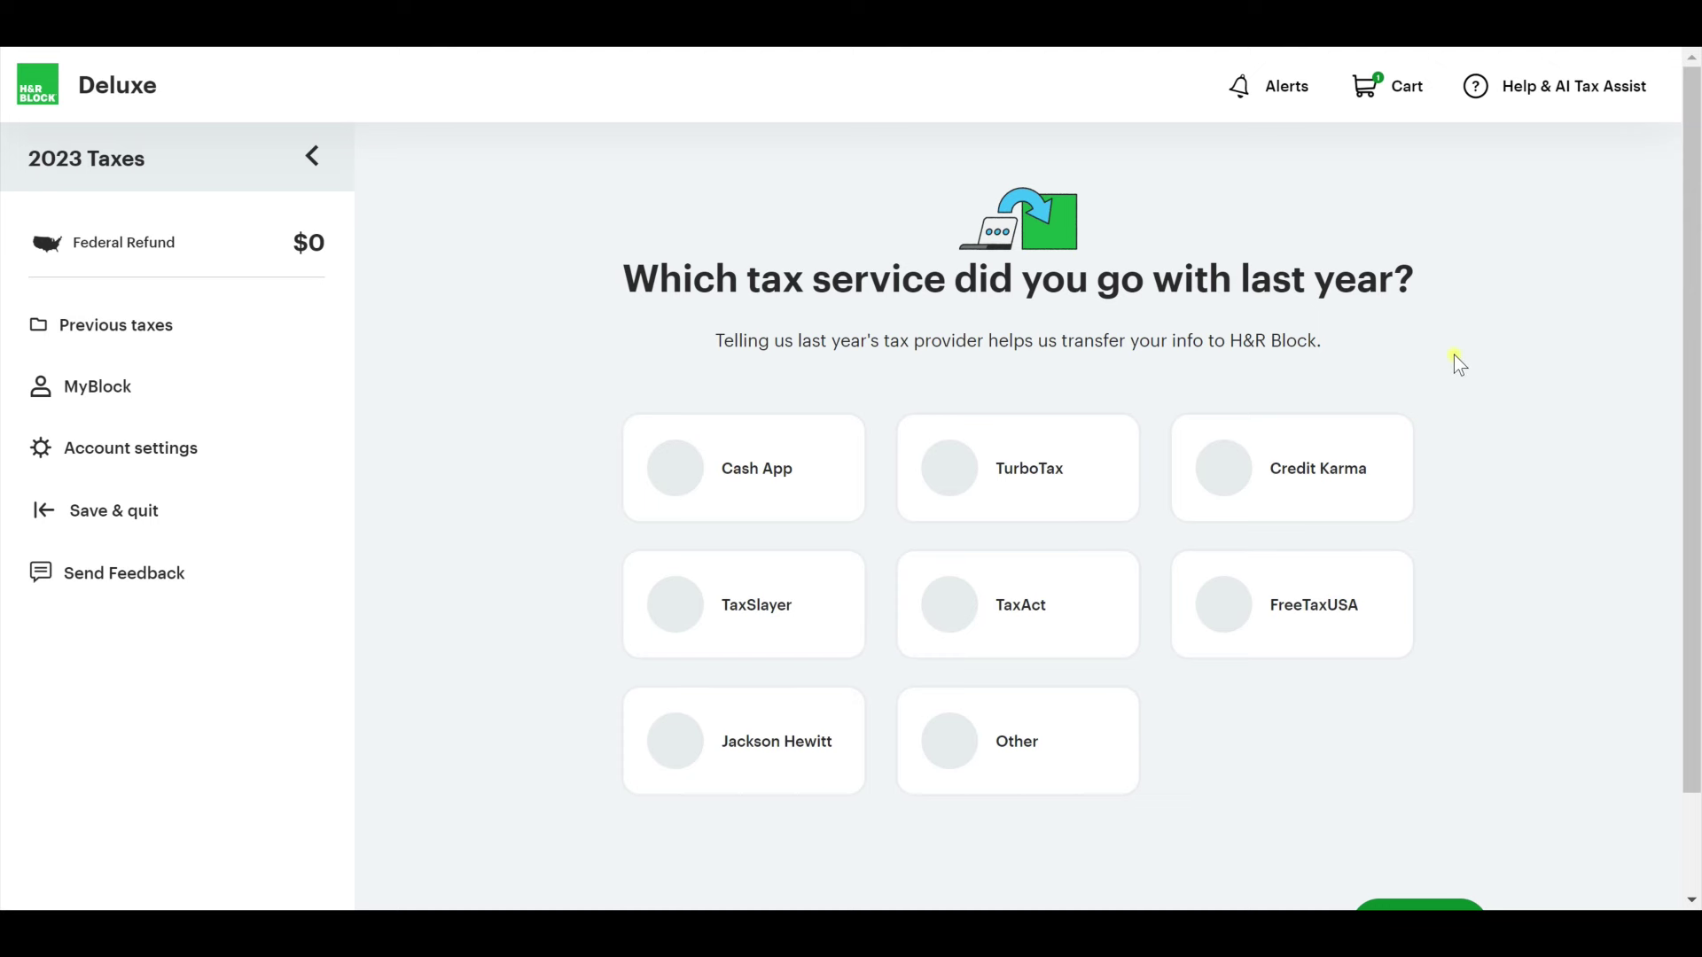
scroll(1510, 387, down, 1)
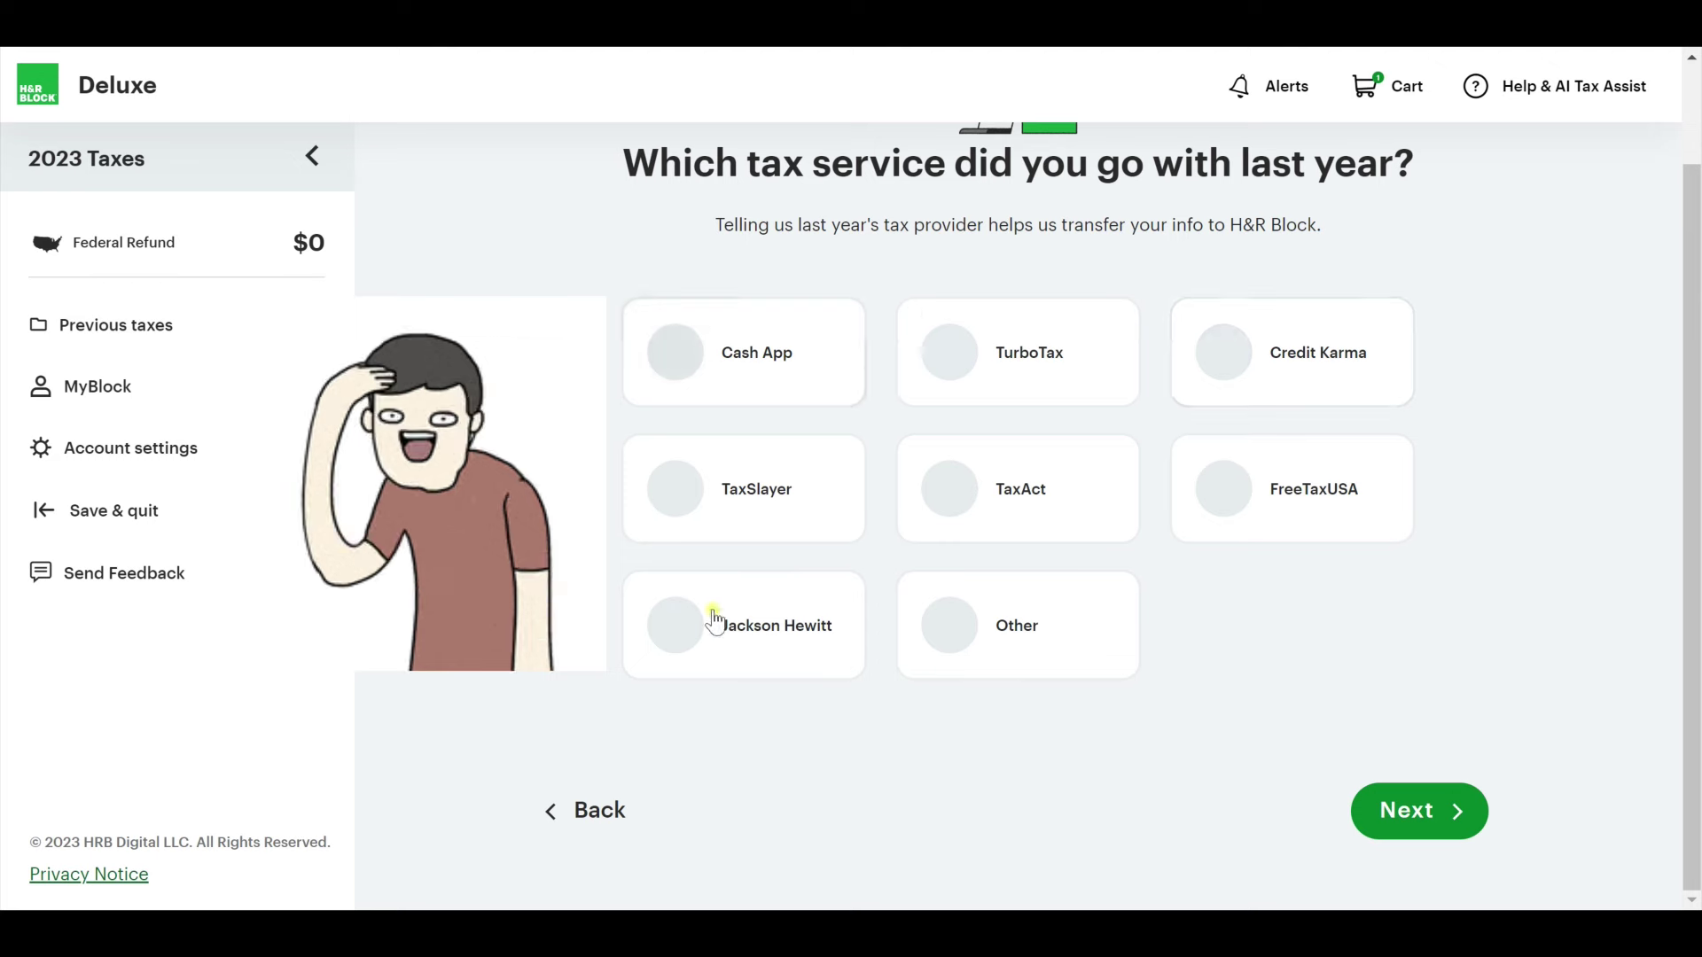
scroll(1259, 679, up, 1)
click(980, 462)
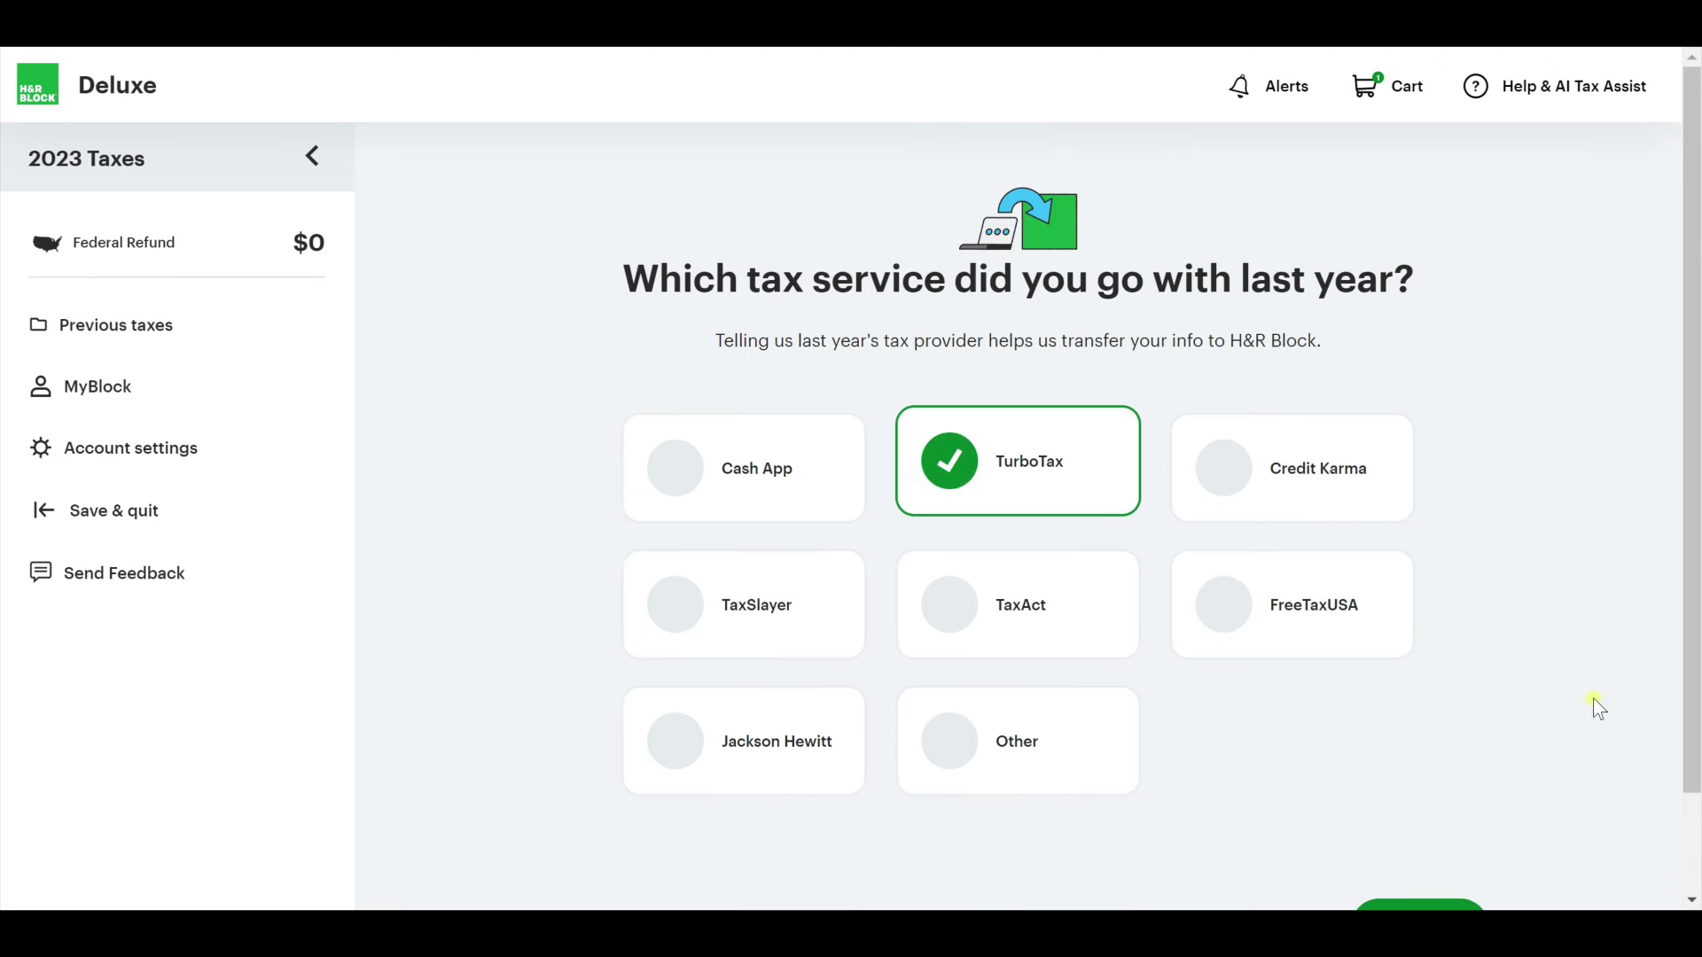
scroll(1592, 698, down, 1)
click(1454, 813)
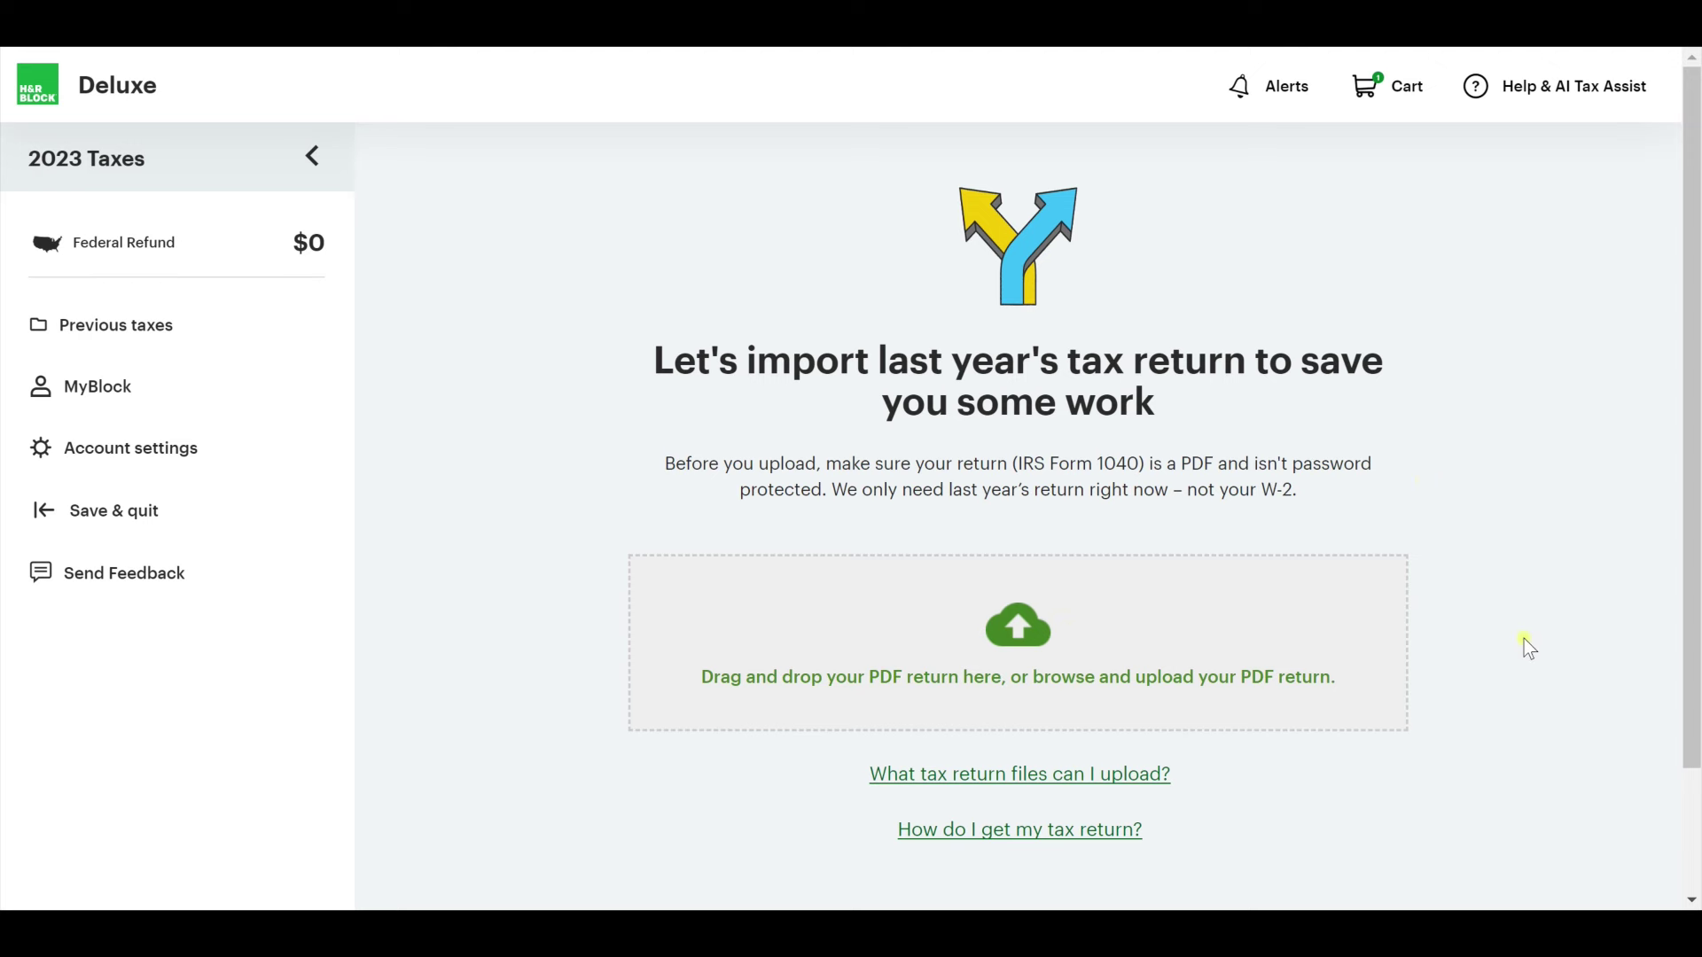
Skip importing last year's return and confirm 'I want to skip'.
scroll(1523, 640, down, 2)
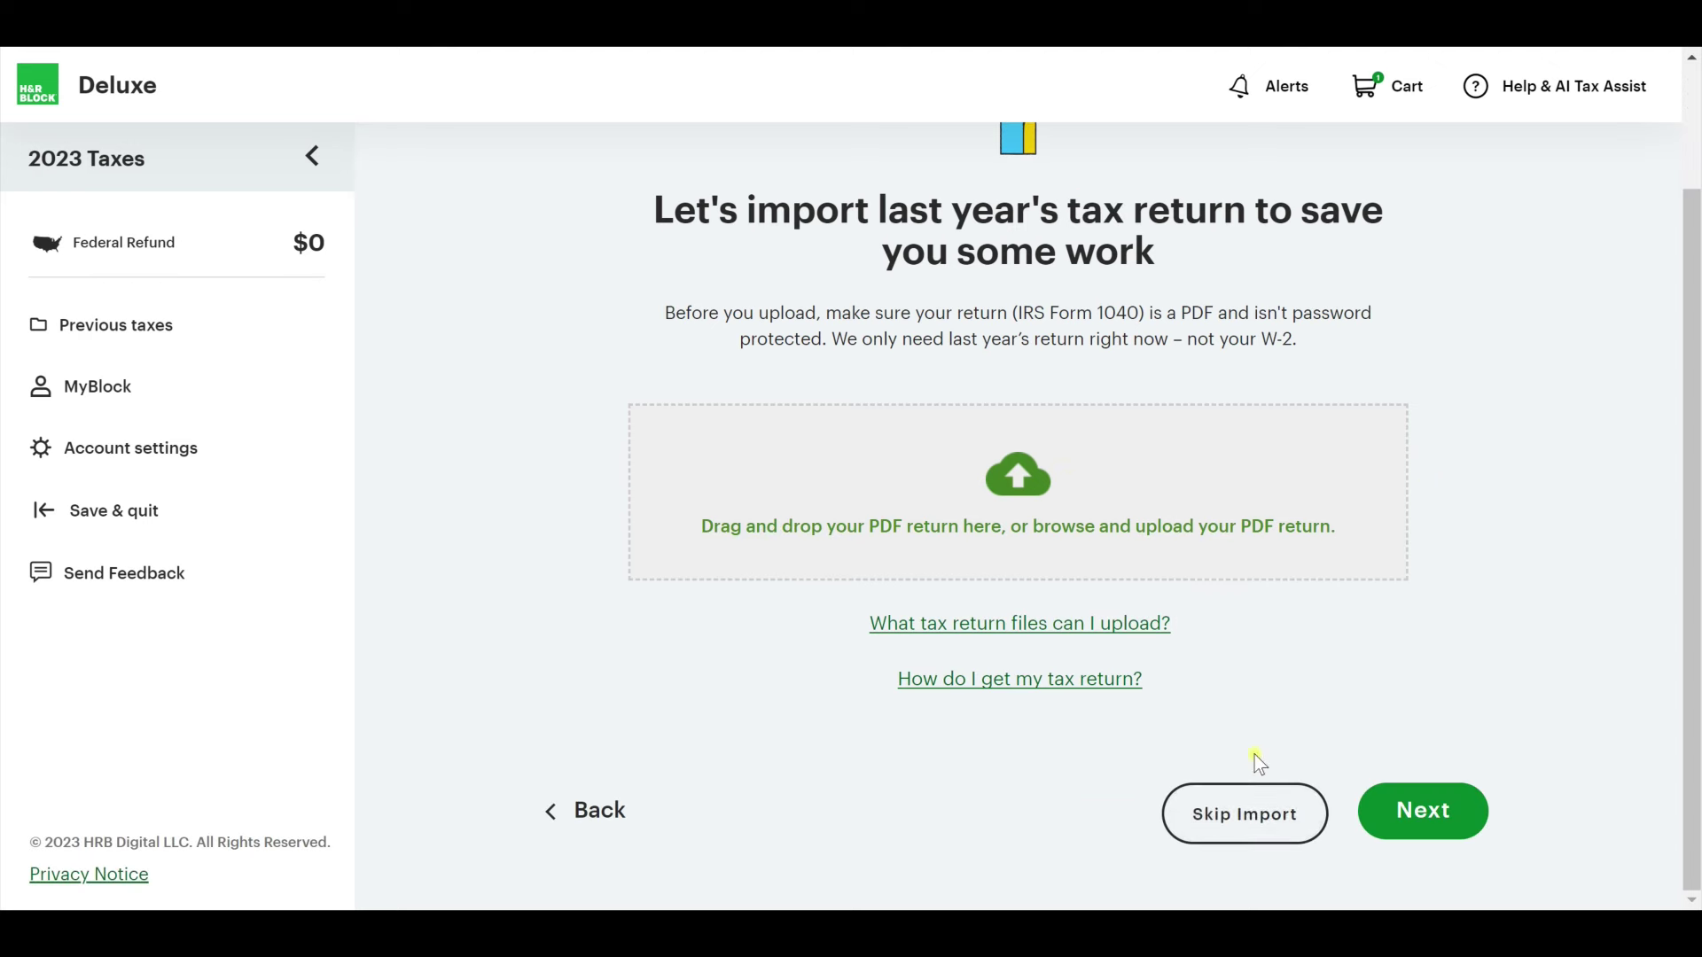
click(1251, 824)
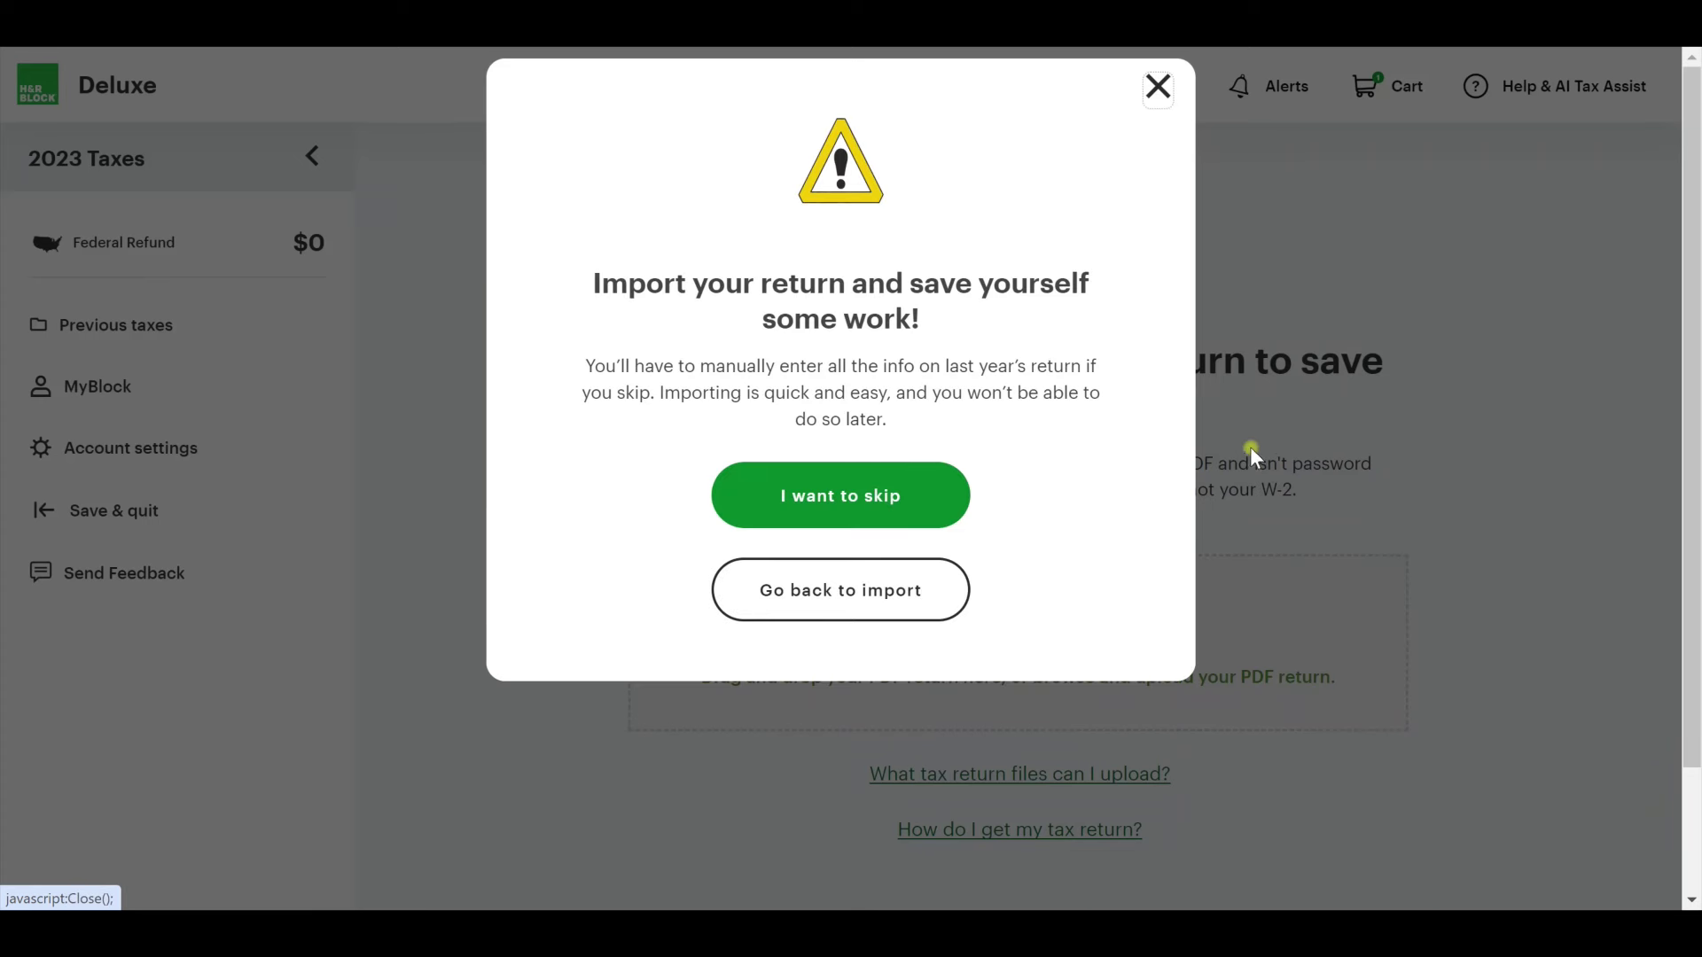
click(914, 488)
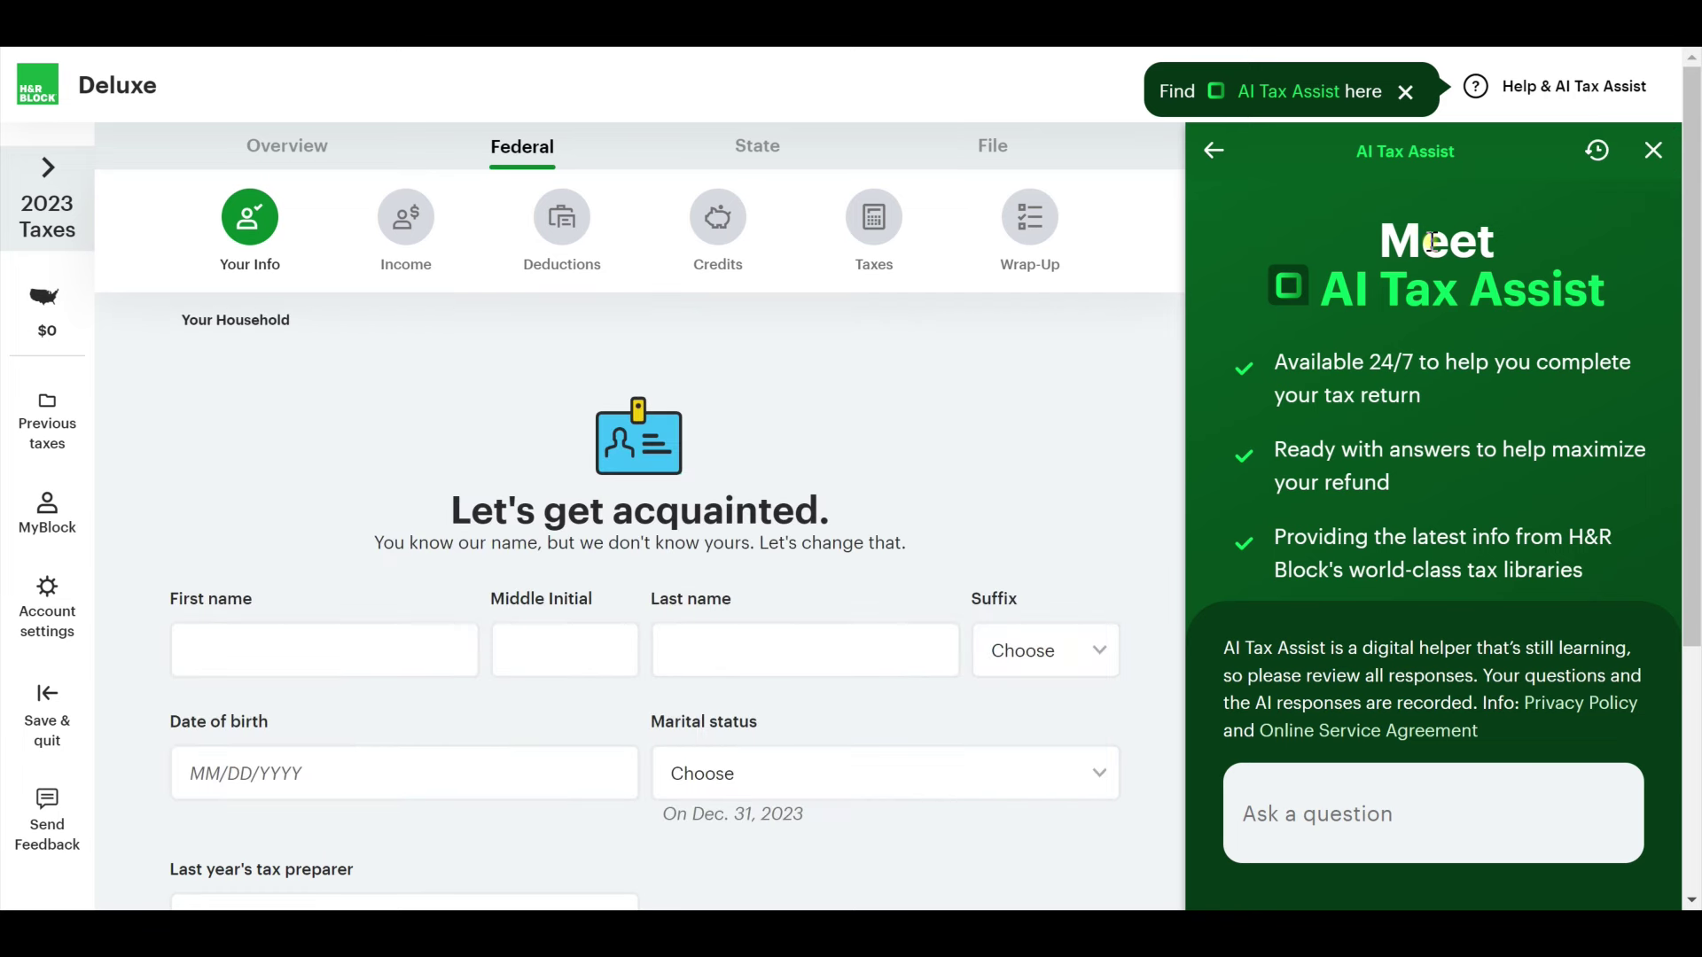
Dismiss the AI Tax Assist panel on the Your Info page.
click(1439, 830)
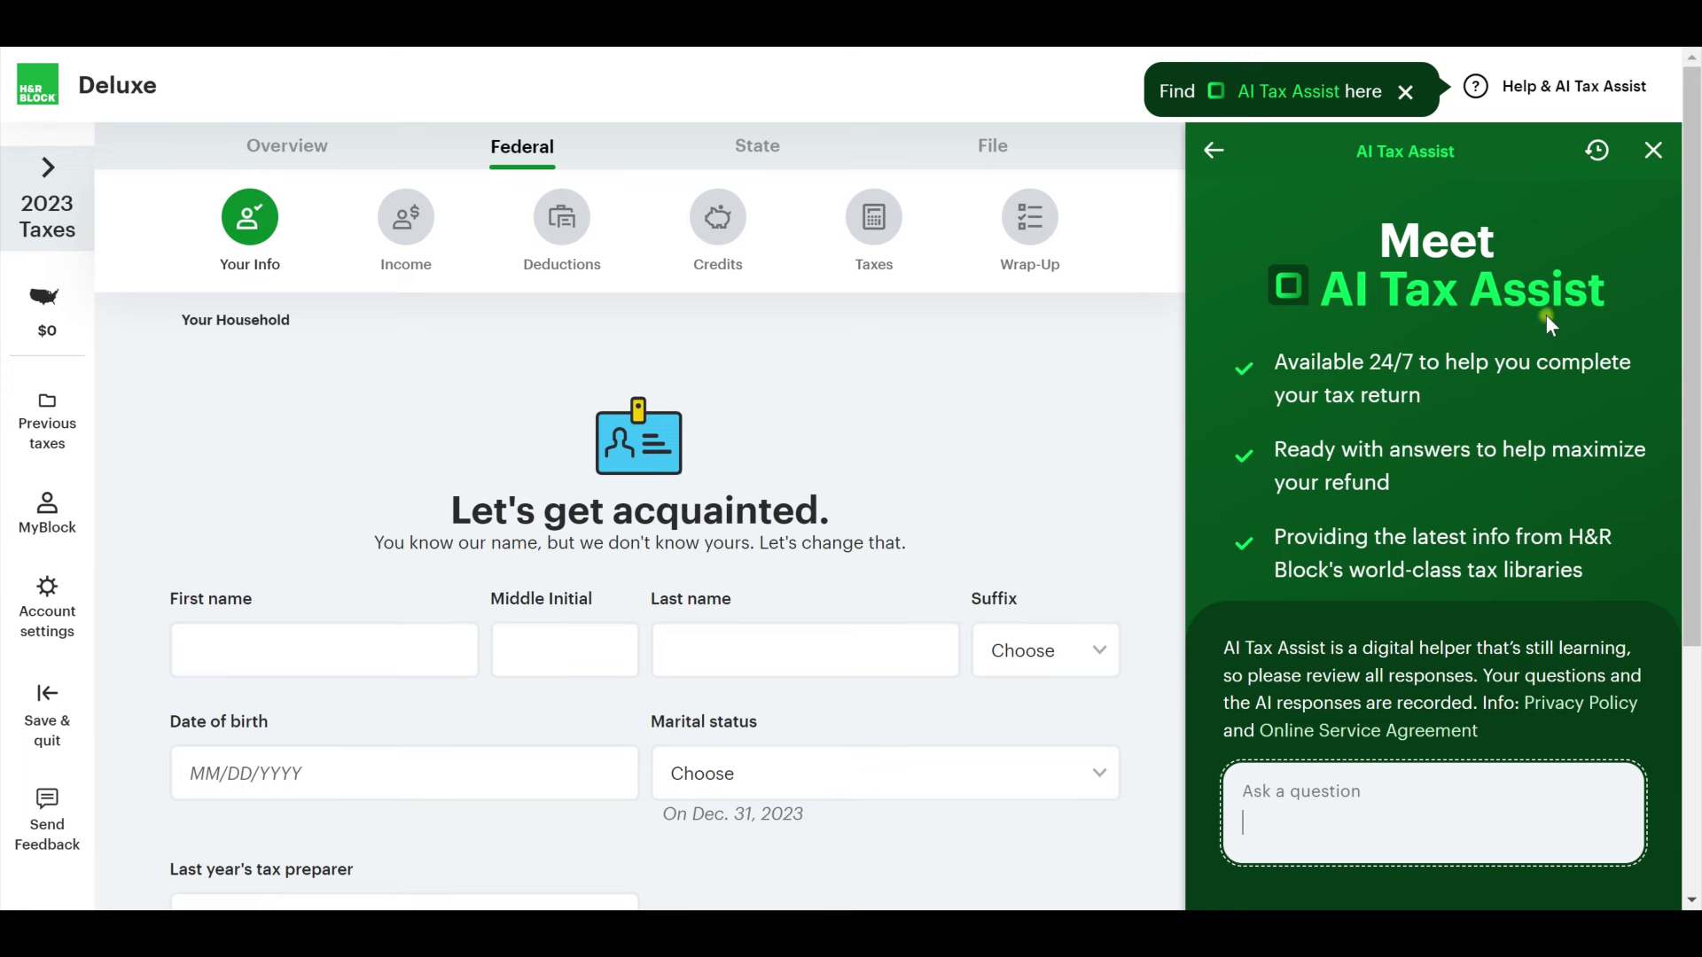
click(1654, 168)
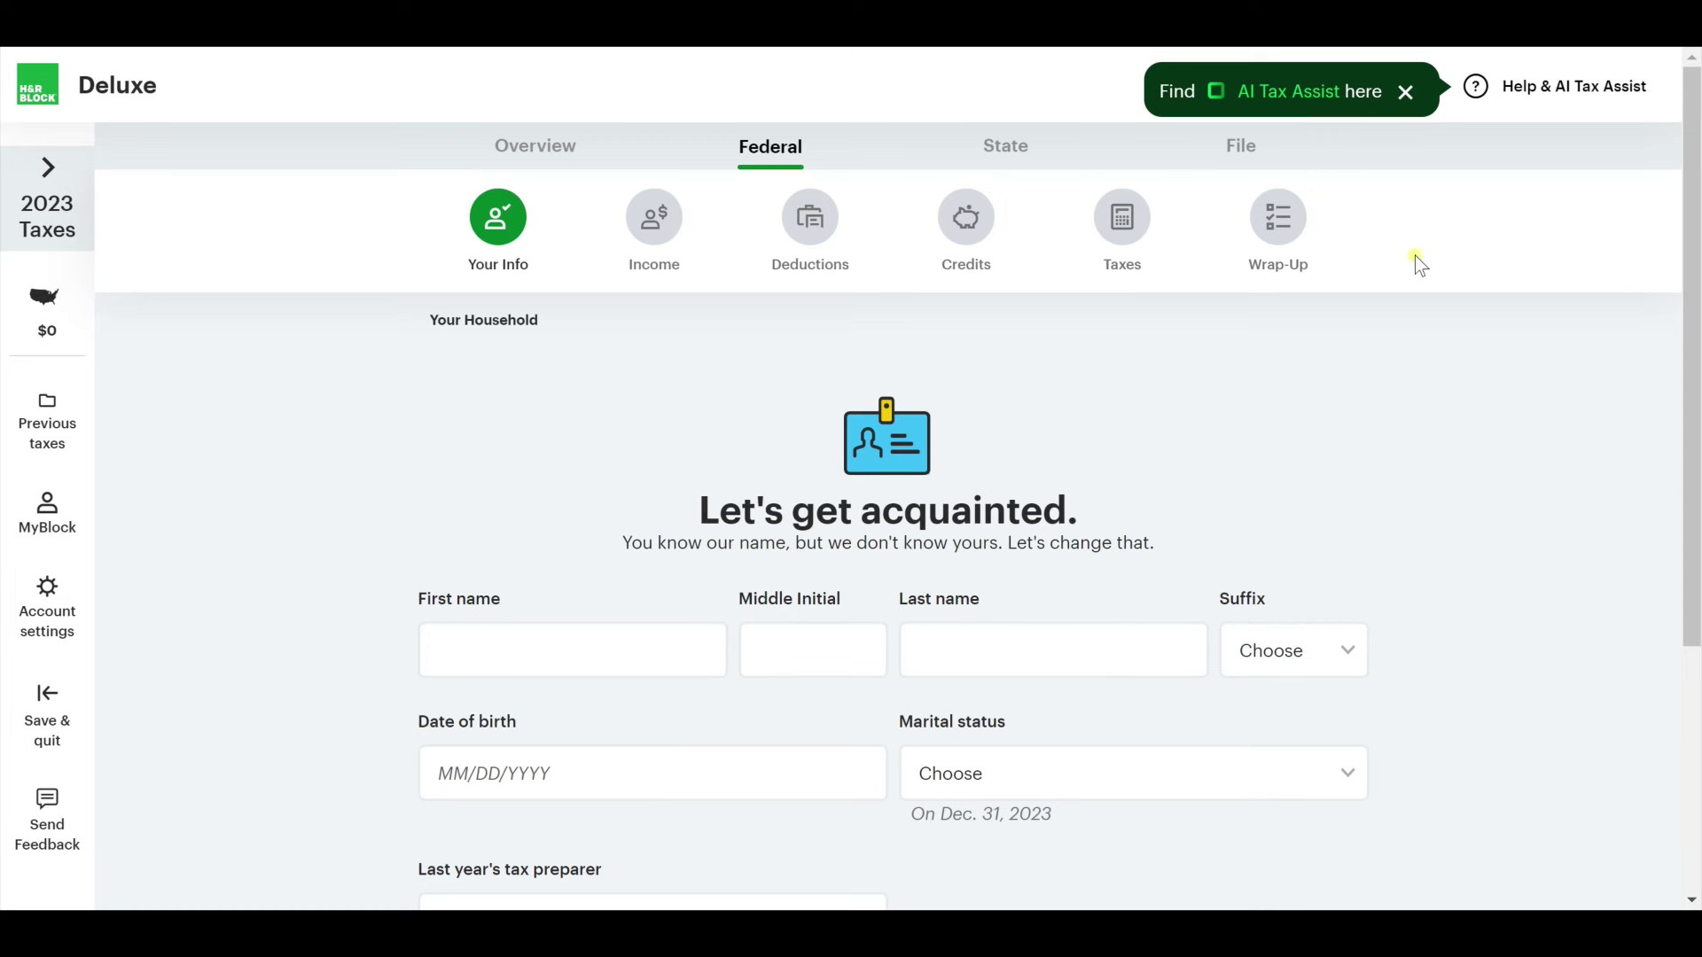
scroll(1478, 493, down, 1)
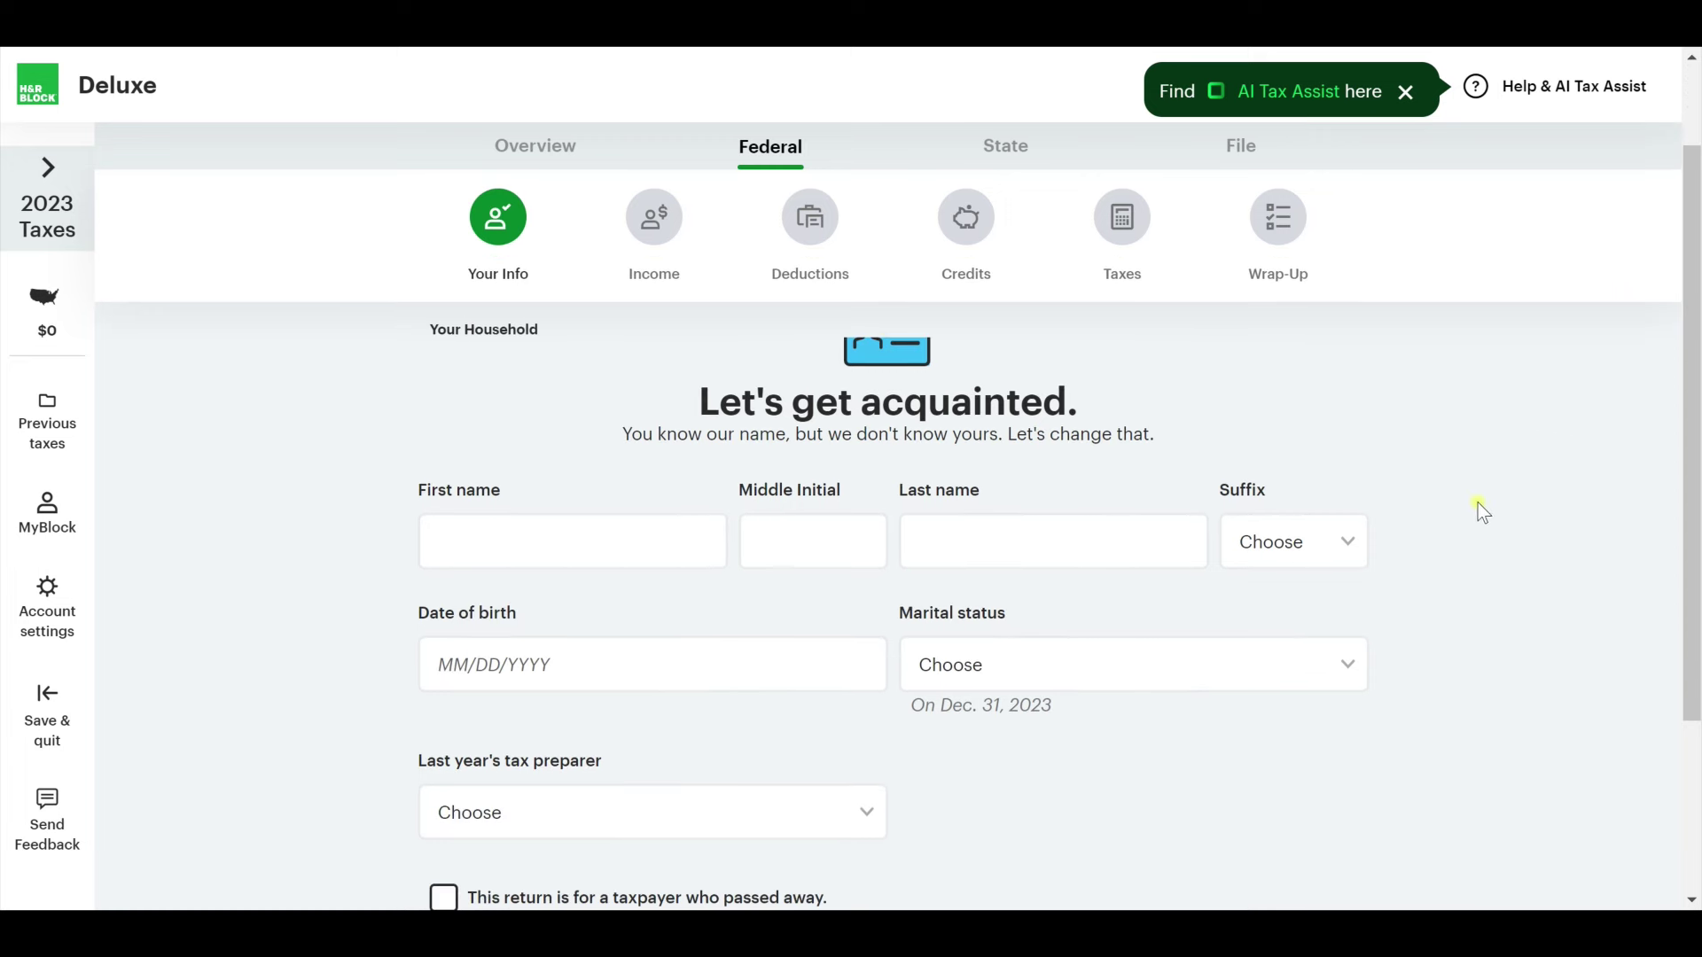
scroll(1476, 503, up, 1)
scroll(1329, 687, down, 3)
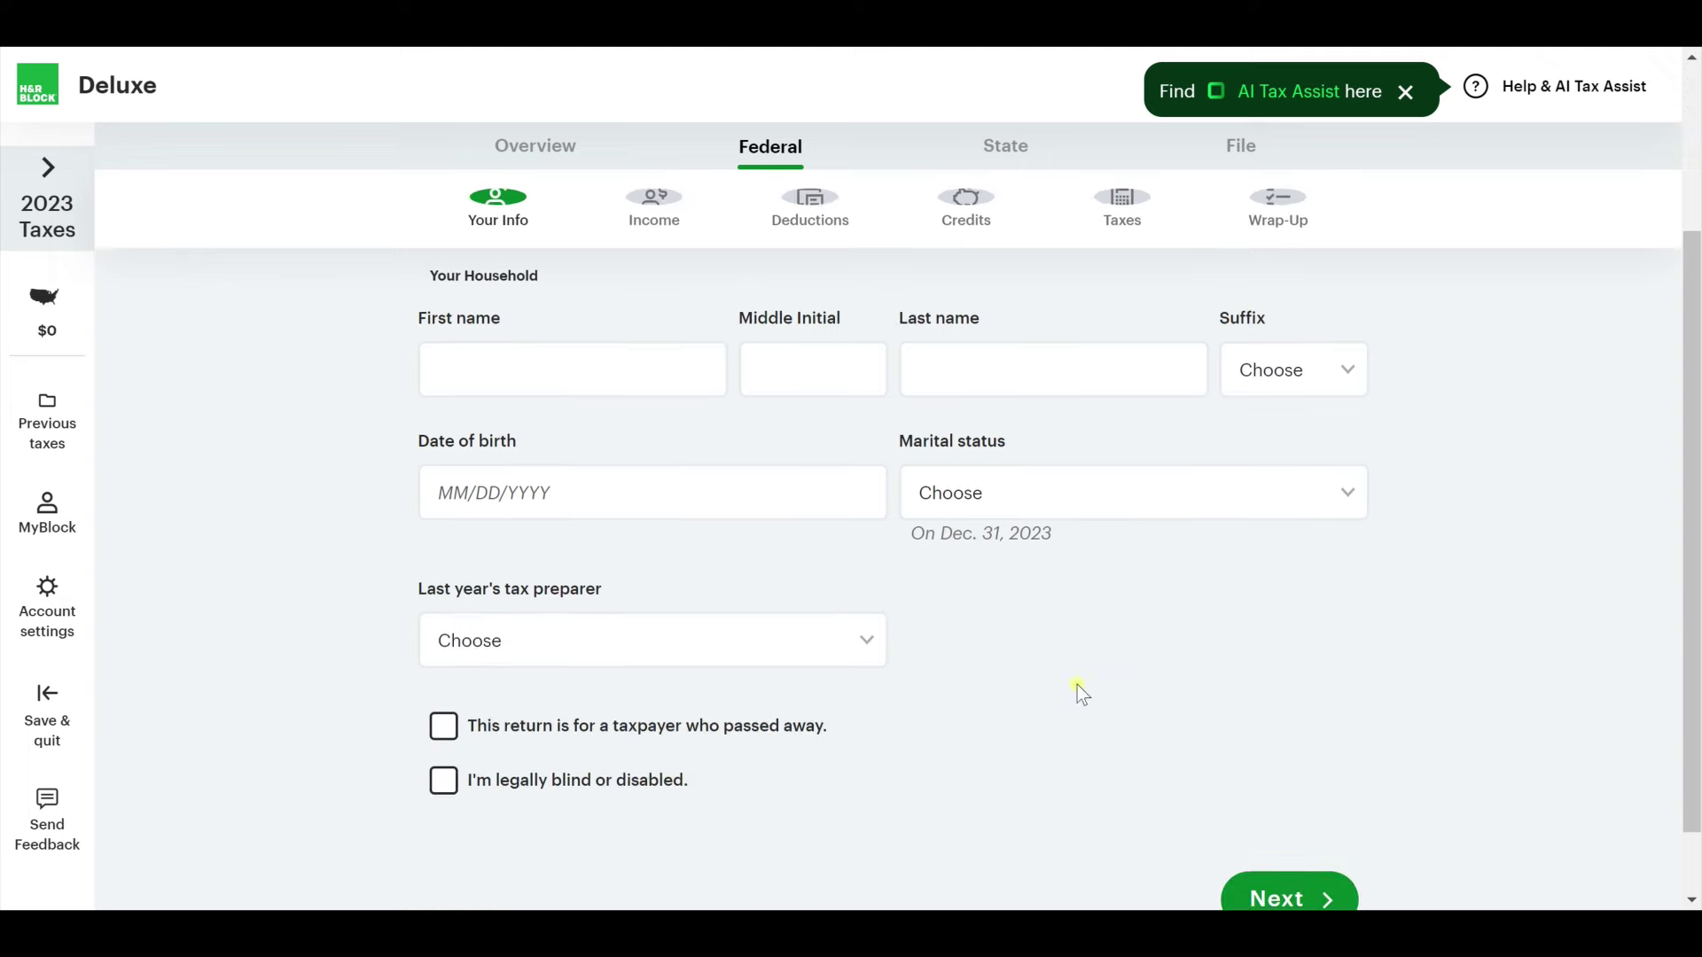
Enter the taxpayer's first and last name.
click(605, 358)
text(Becca)
key(Tab)
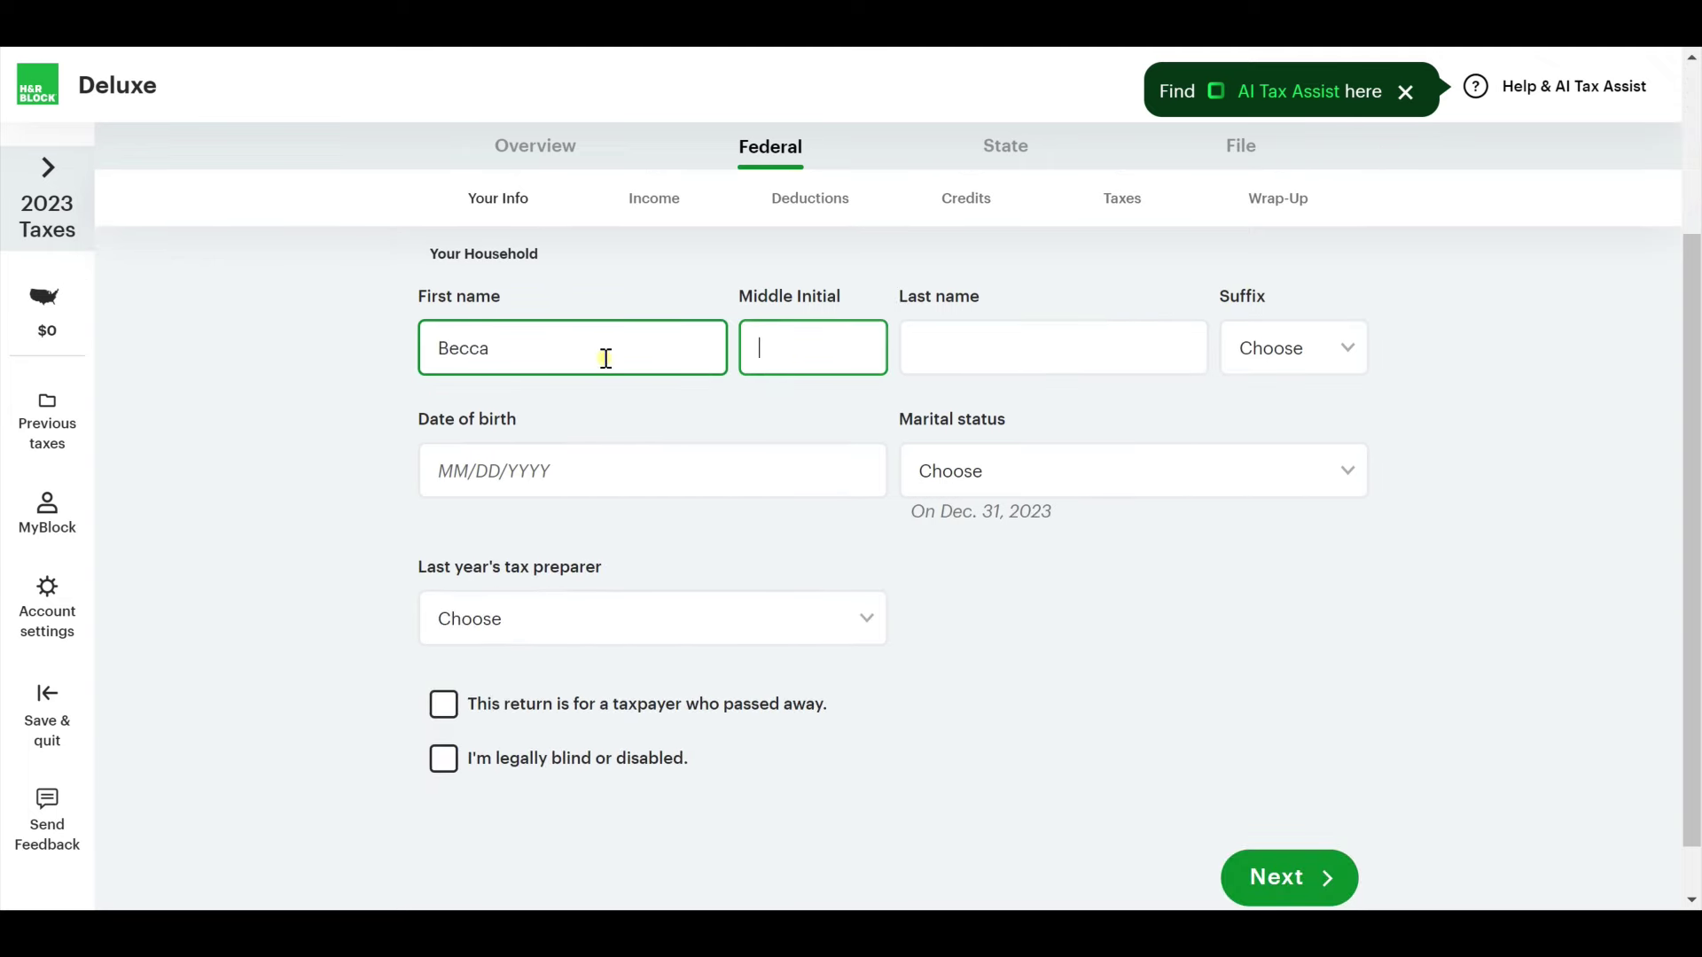
key(Tab)
text(Testing)
key(Tab)
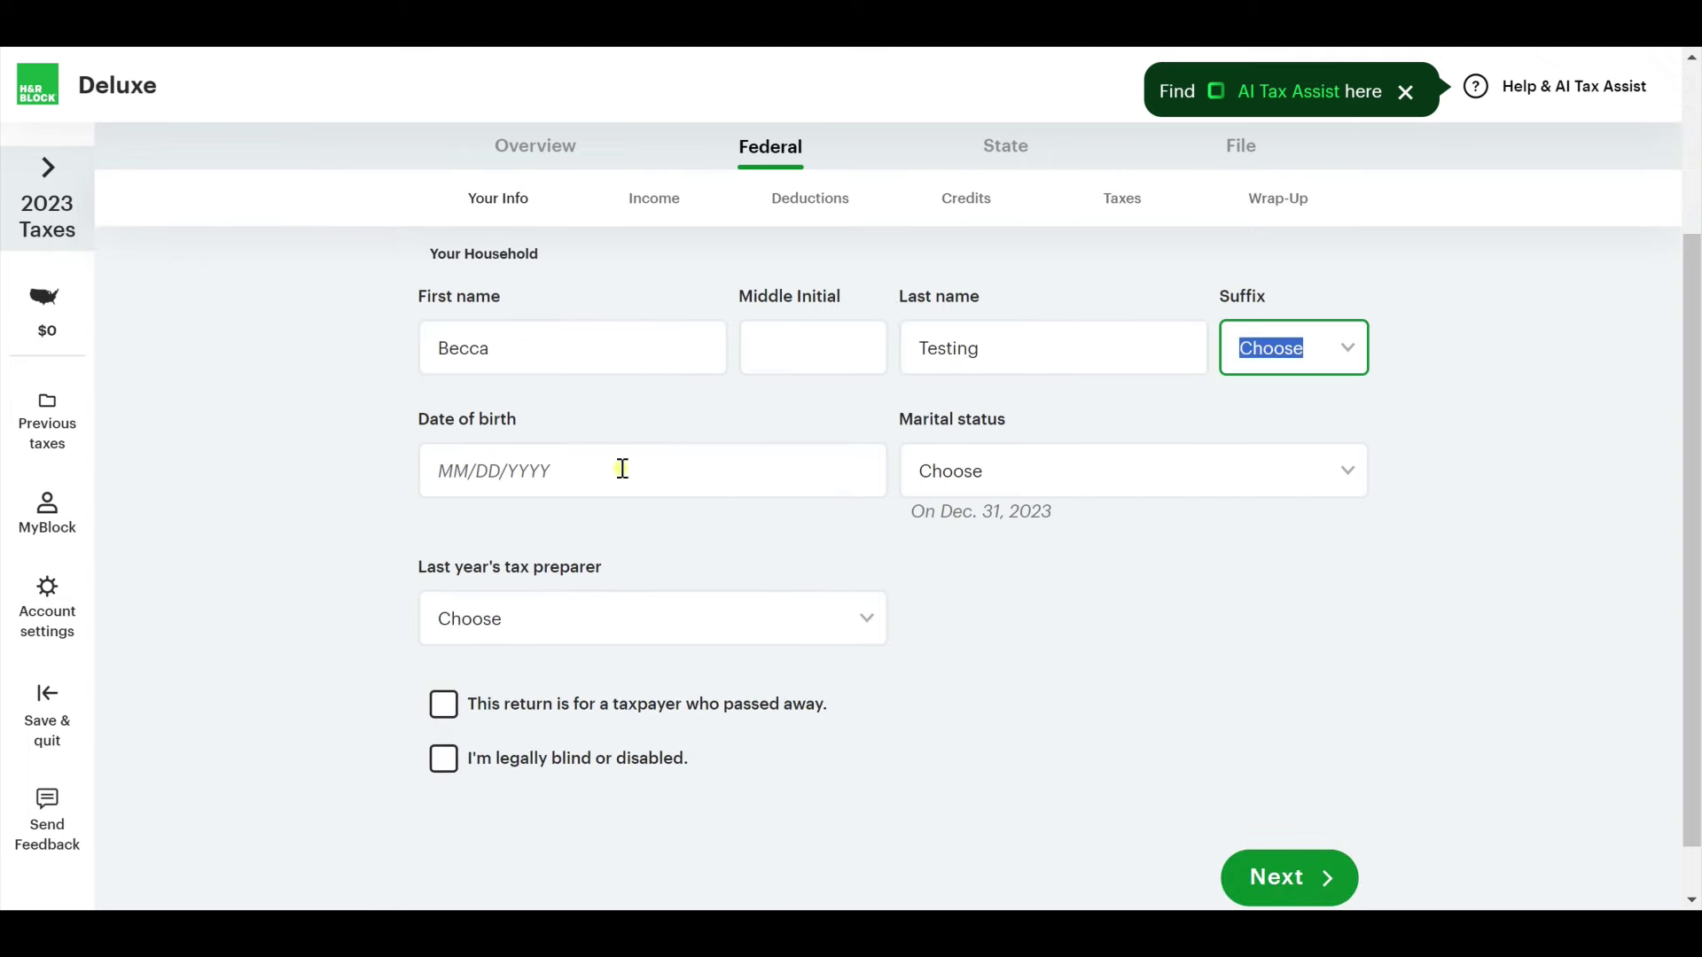
Enter the taxpayer's date of birth, set marital status to Married, and save.
click(625, 465)
text(08/04/202)
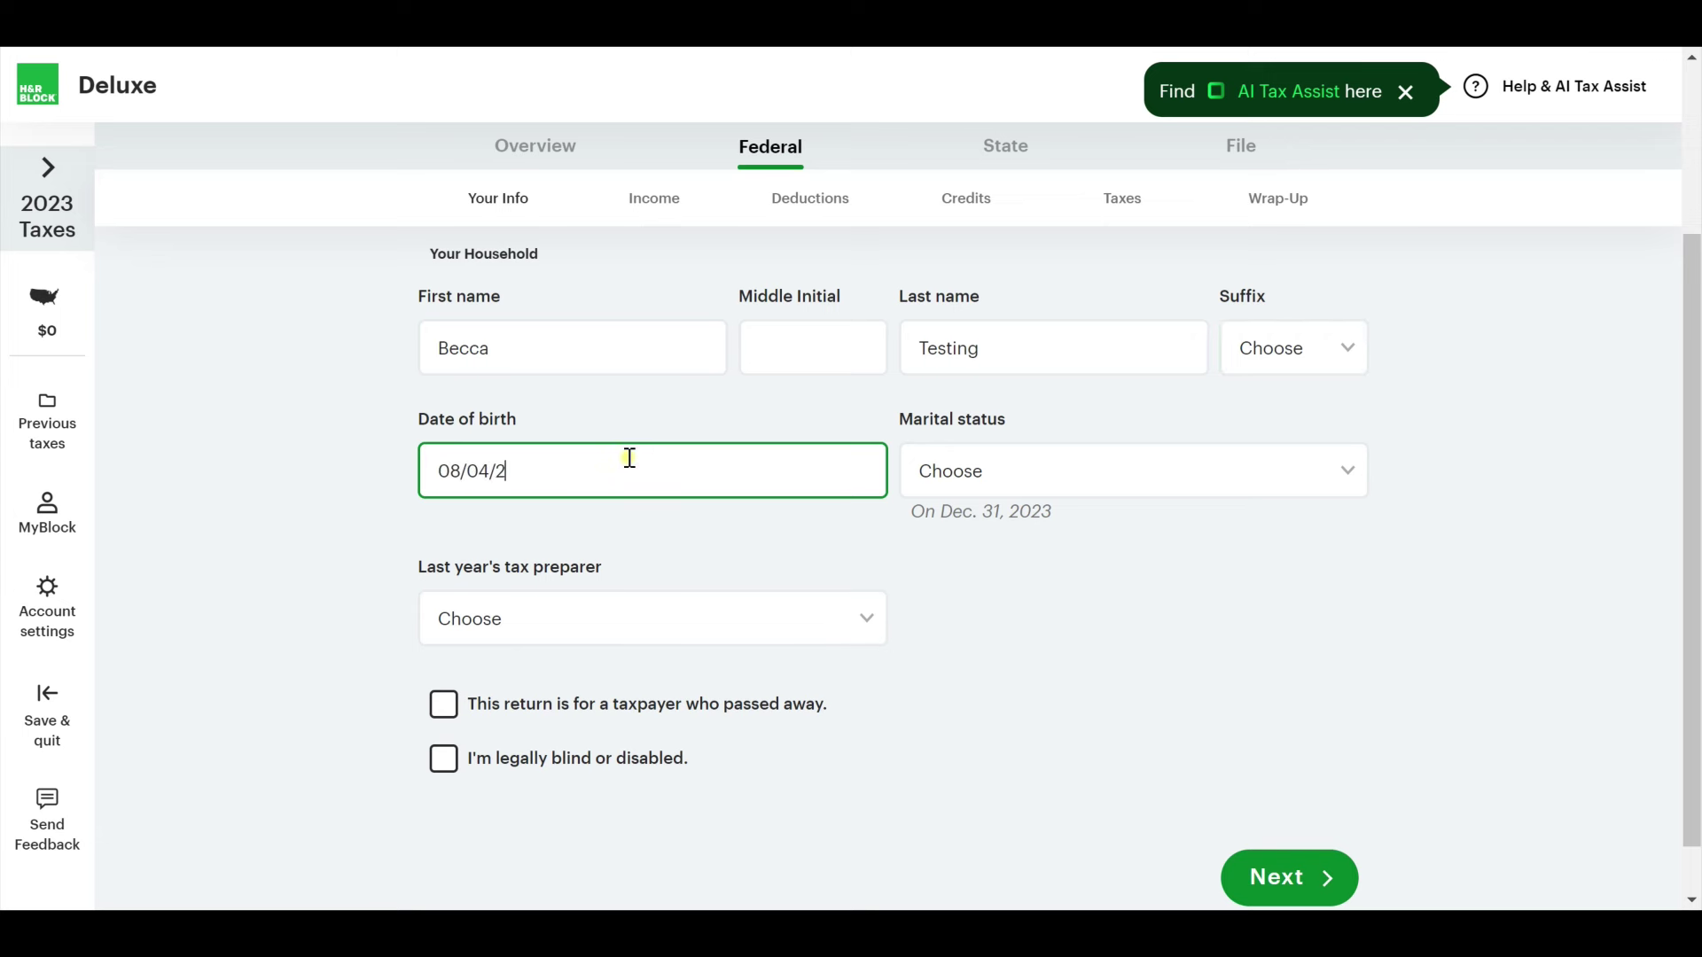
key(BackSpace)
text(19)
key(BackSpace)
key(BackSpace)
key(BackSpace)
text(1980)
click(1070, 472)
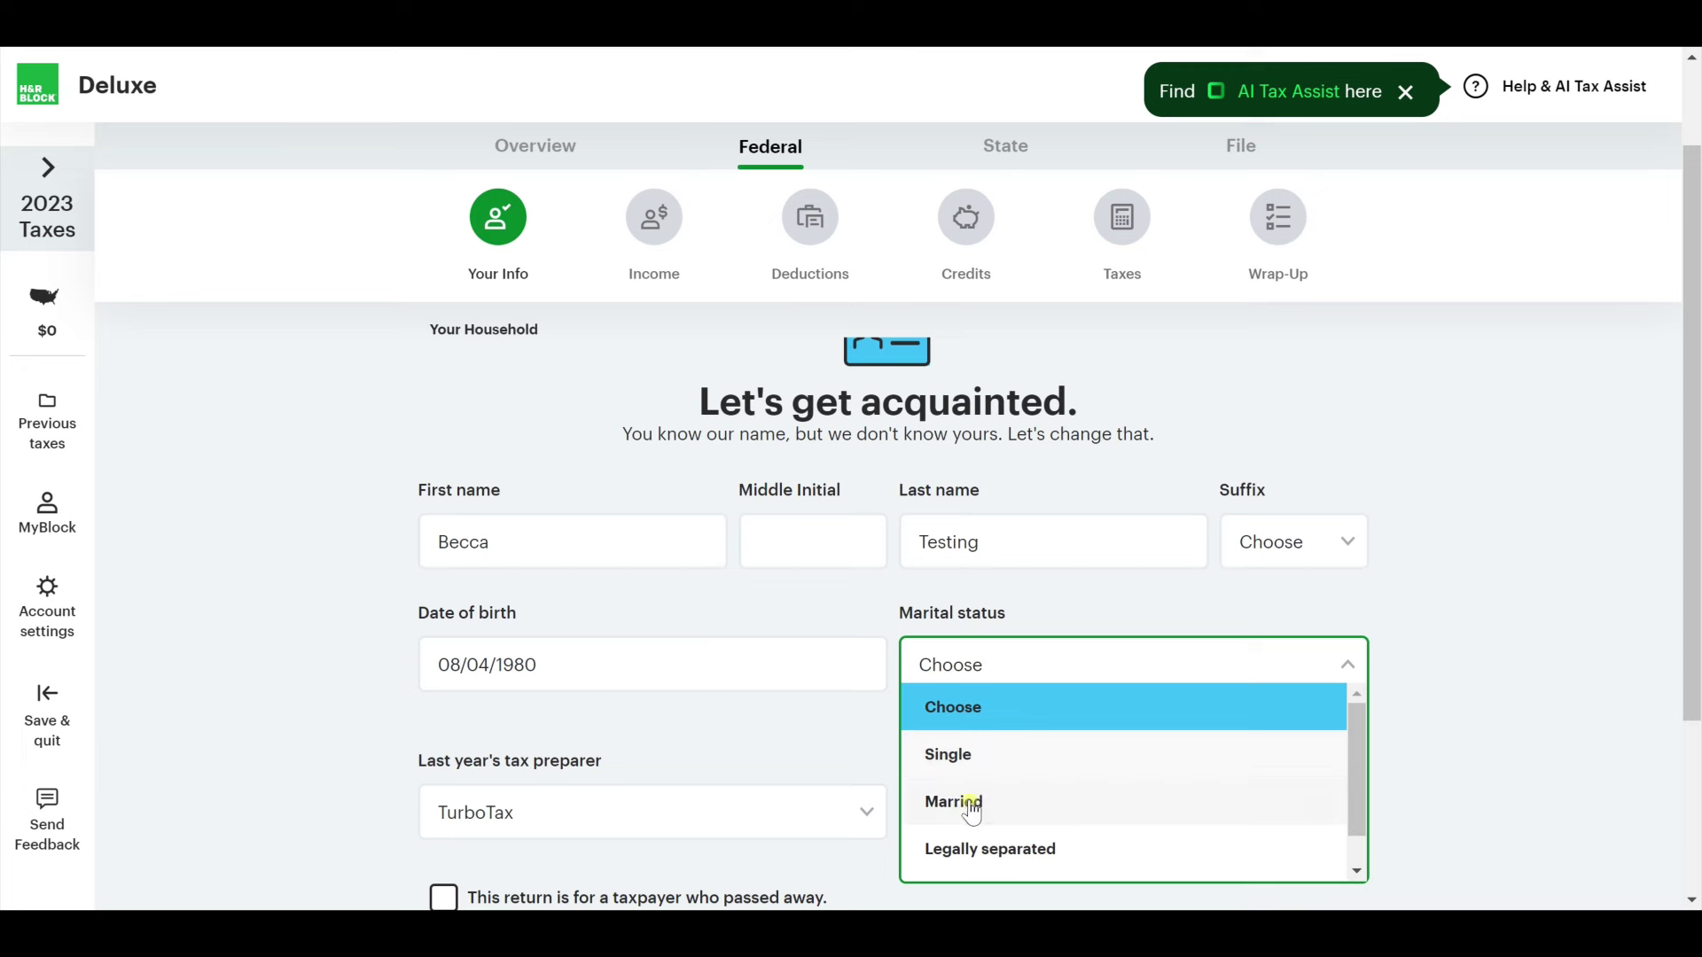
click(951, 802)
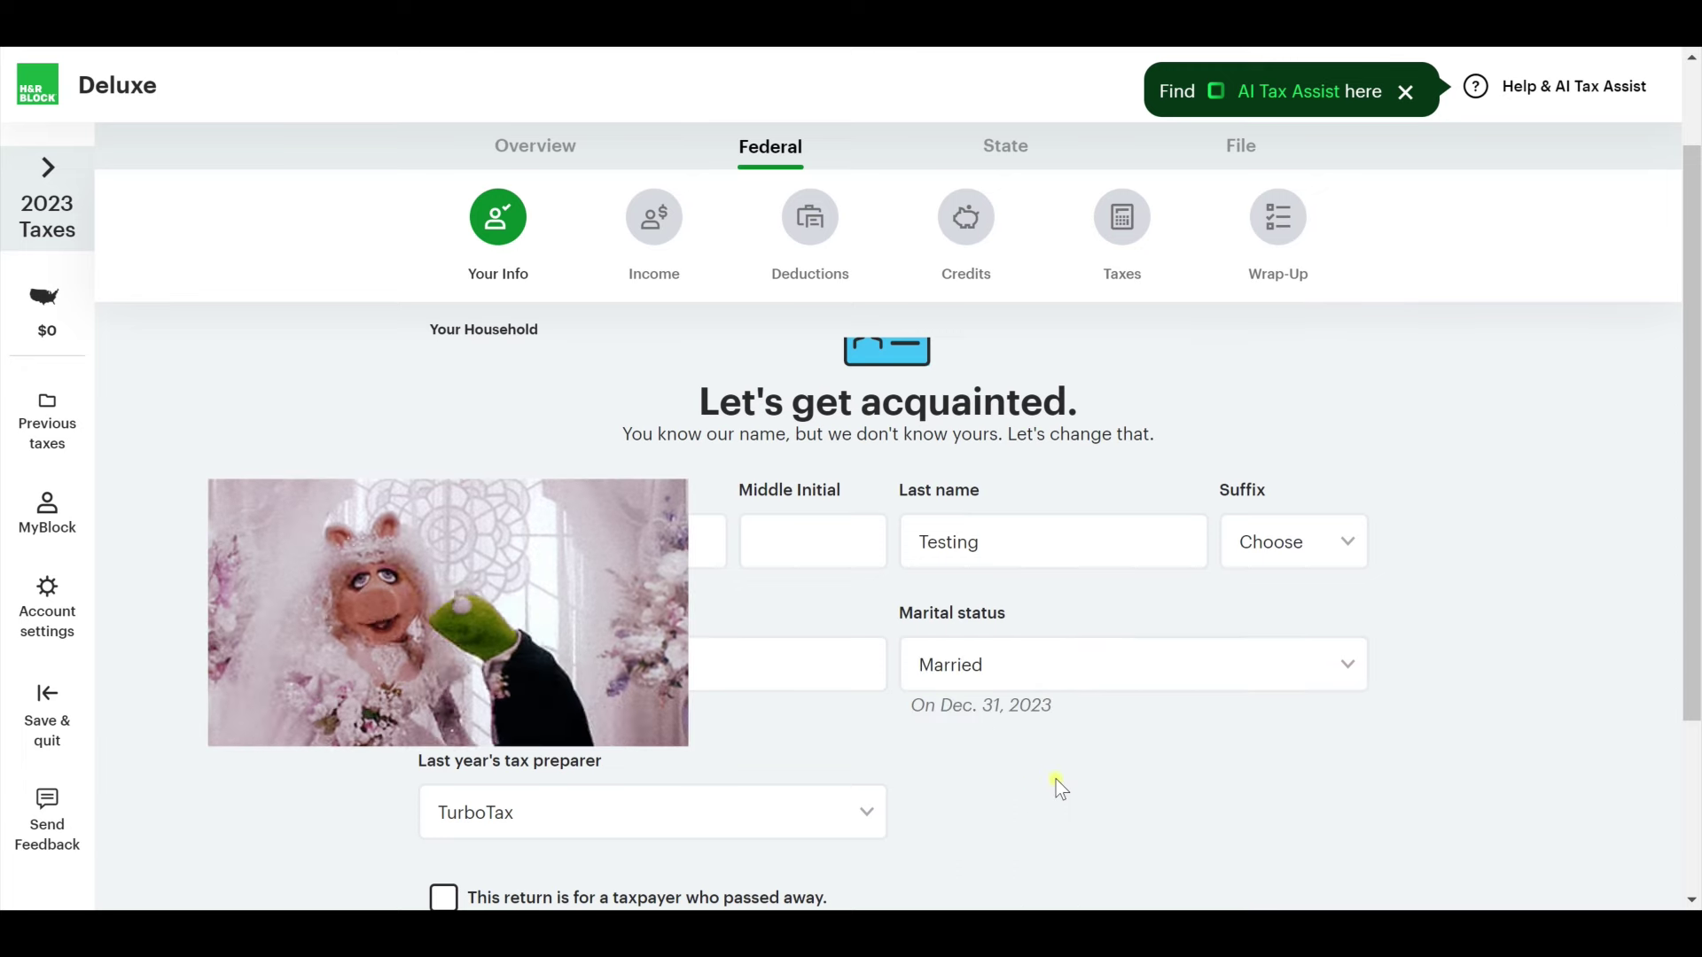
scroll(1055, 779, down, 2)
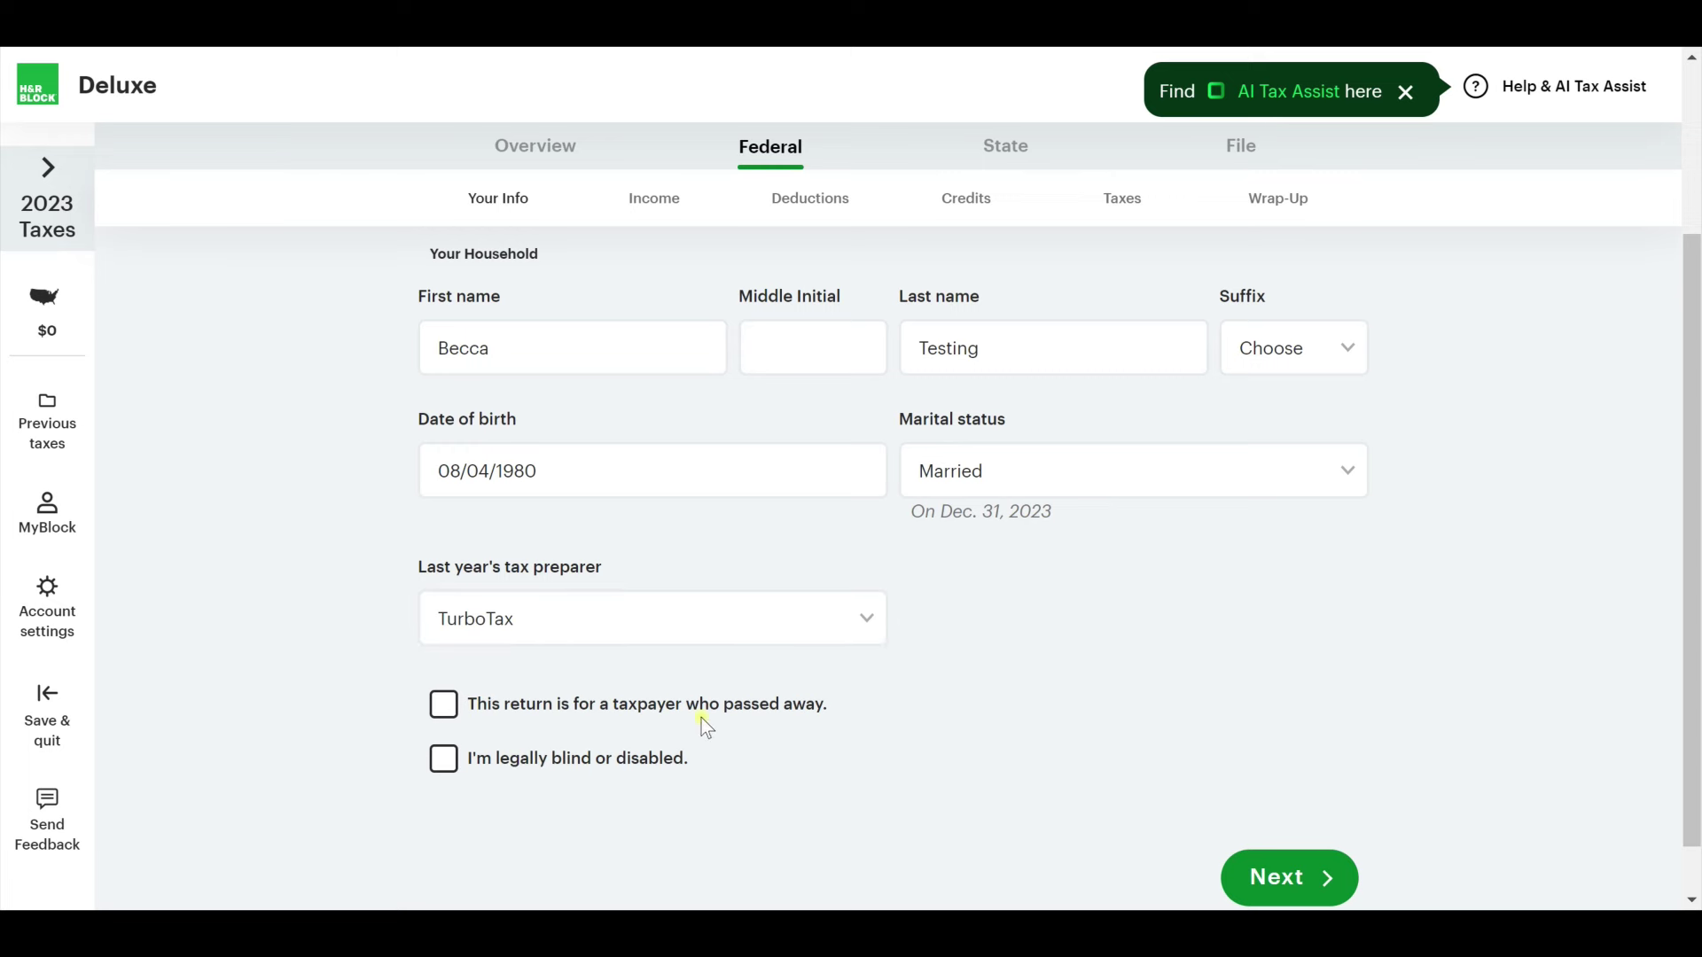
click(1289, 877)
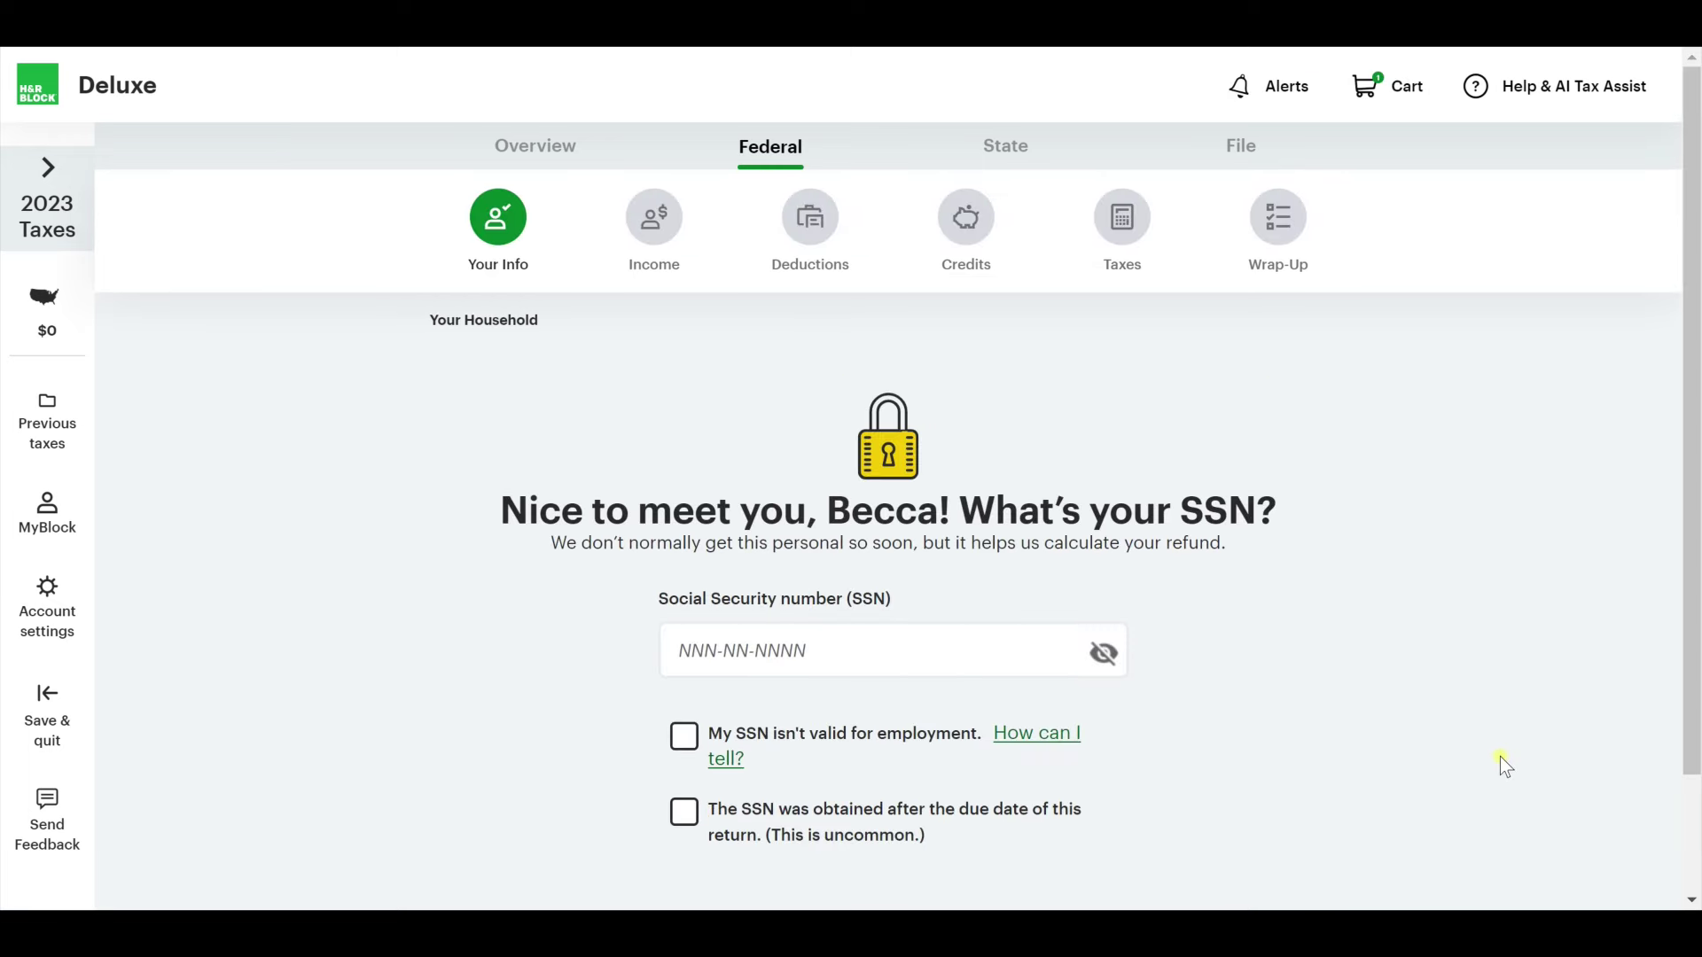
Enter the taxpayer's Social Security number and save it.
scroll(1333, 608, down, 1)
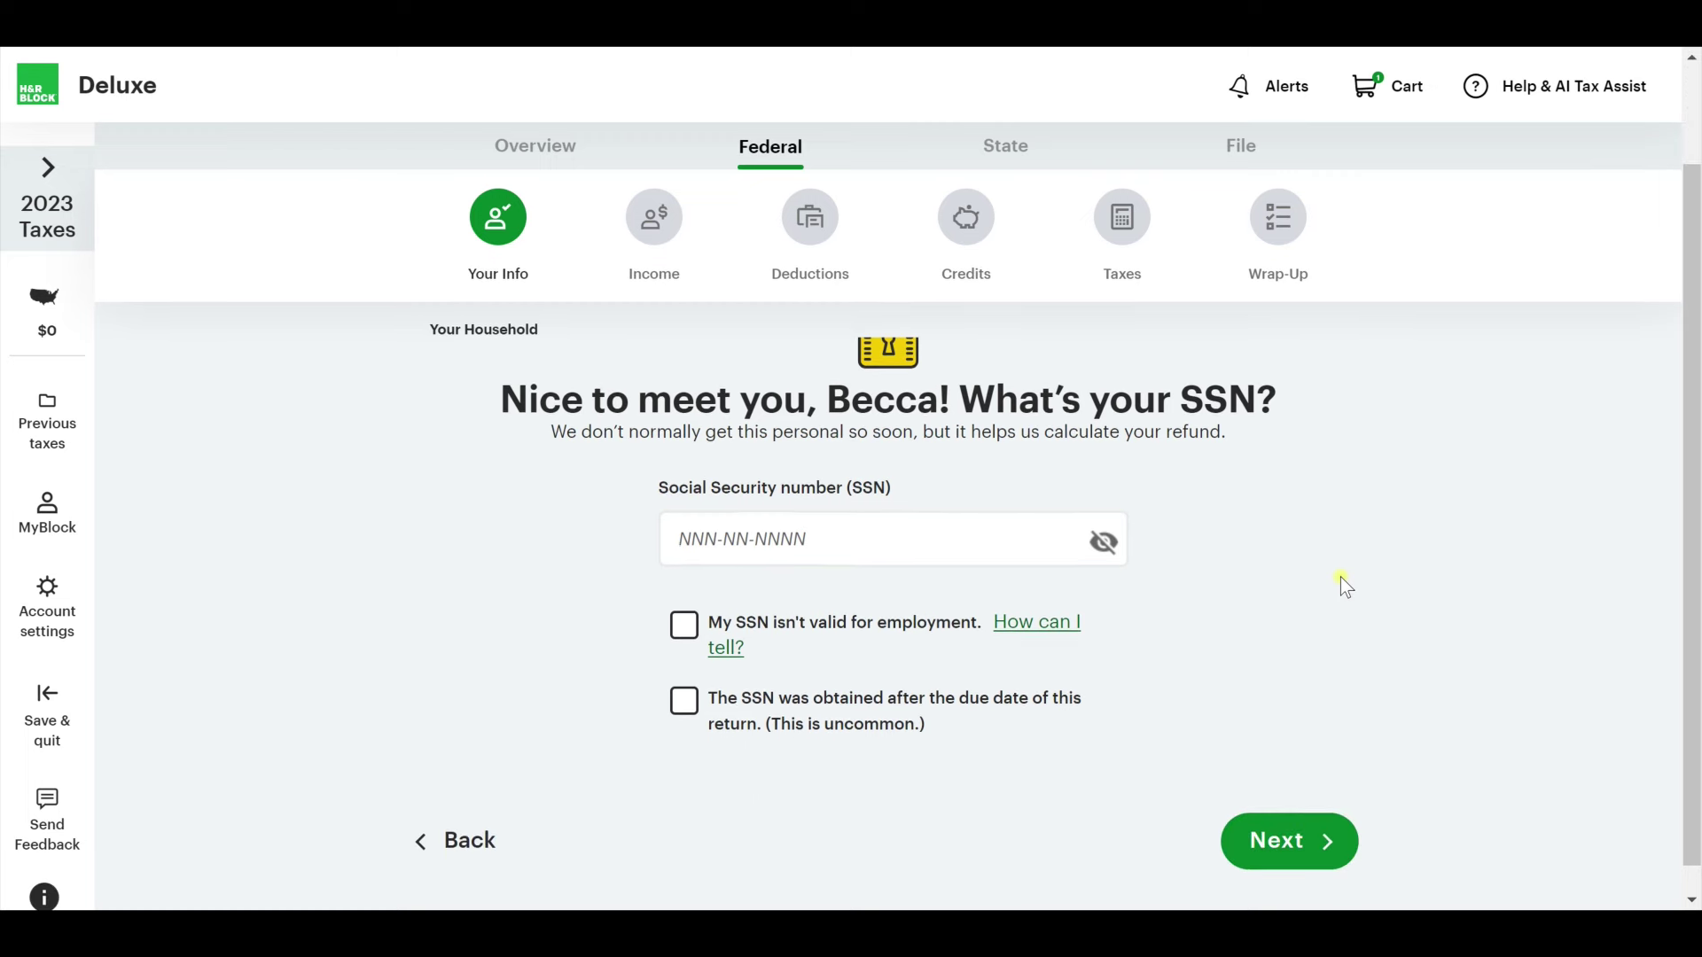
click(856, 551)
text(123456789)
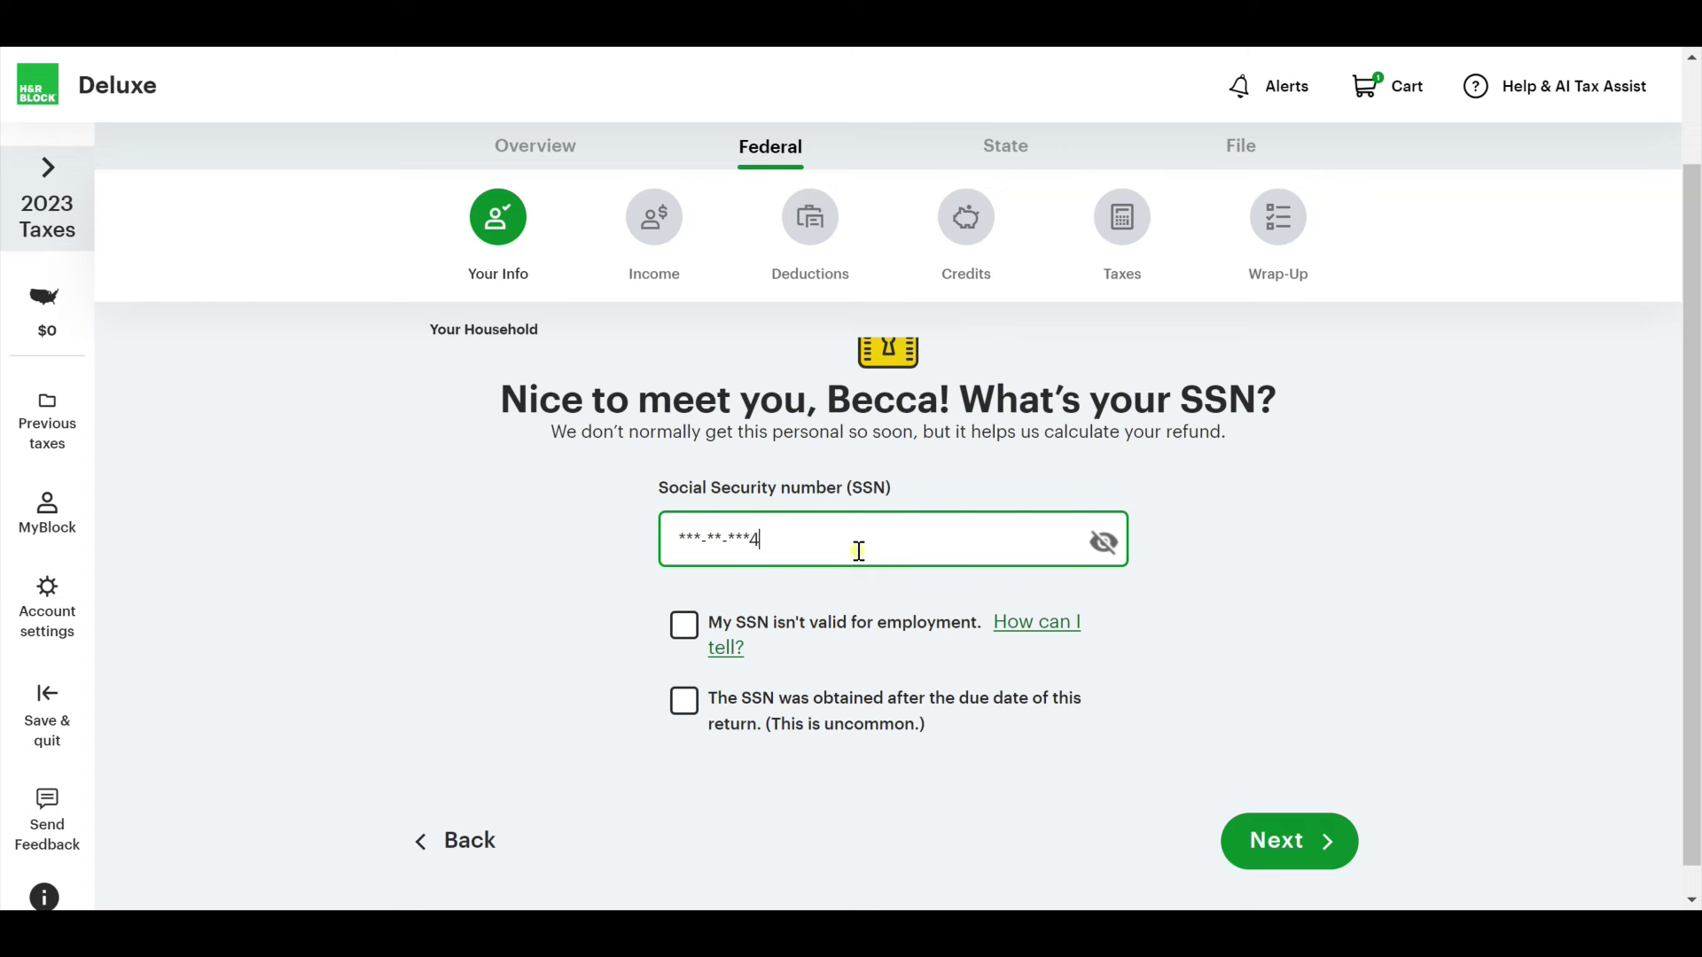
click(1284, 846)
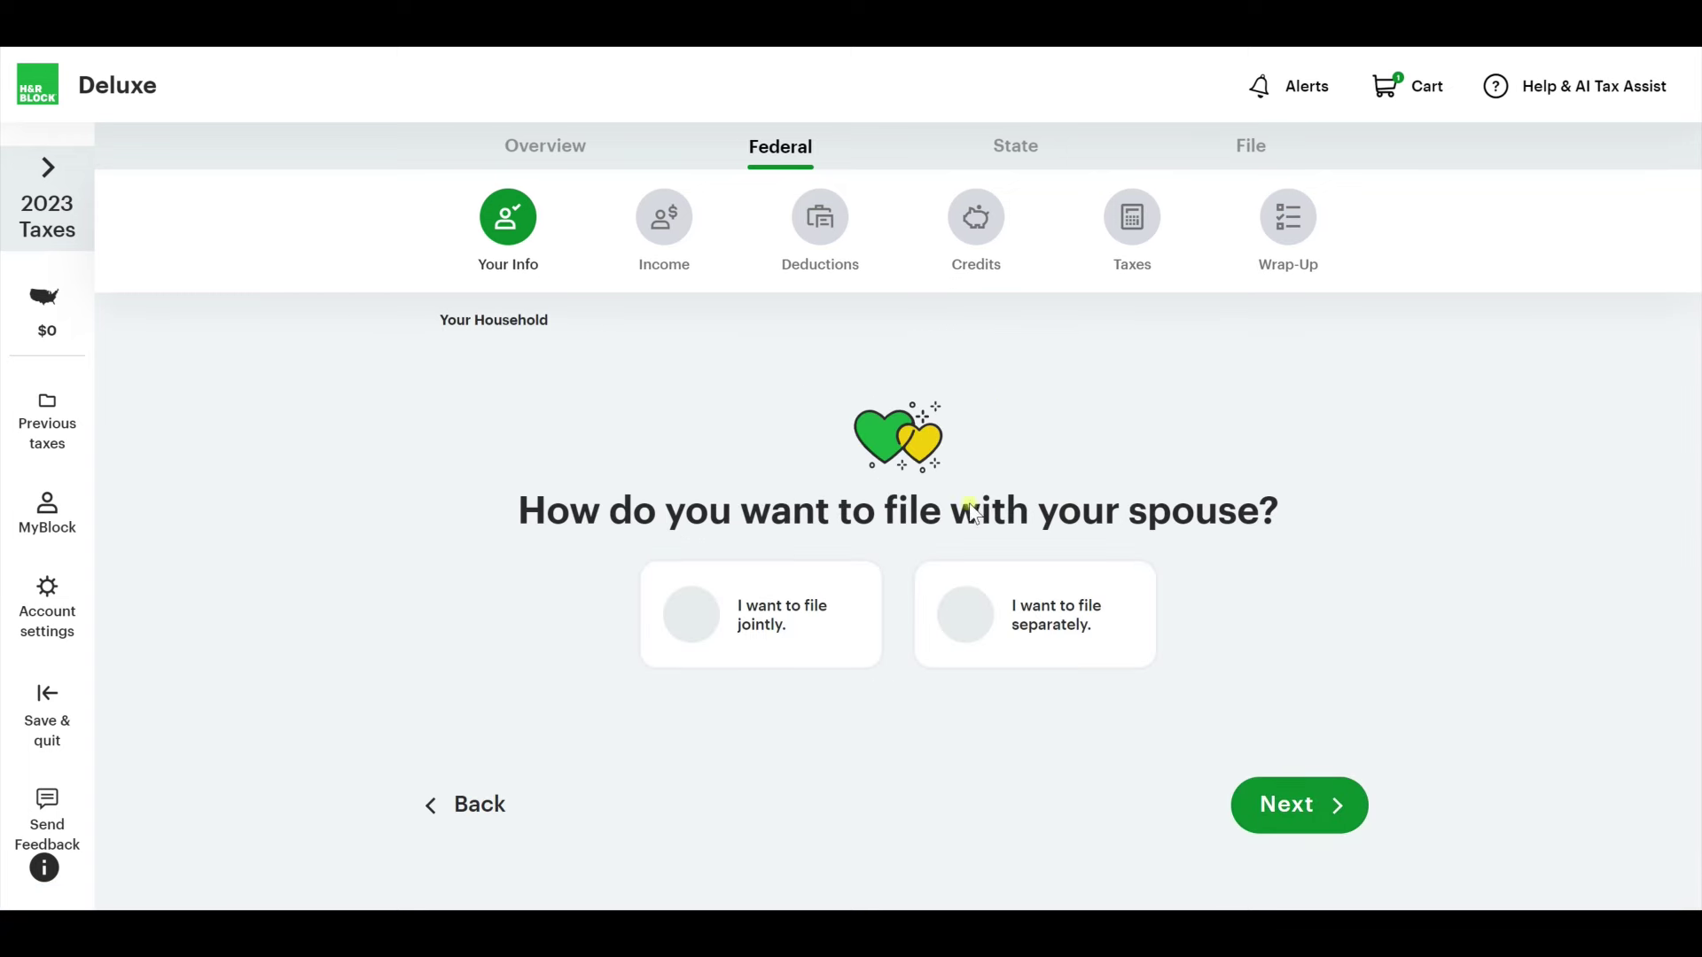
Choose to file jointly and enter the spouse's first name, last name and date of birth.
click(803, 644)
click(1287, 798)
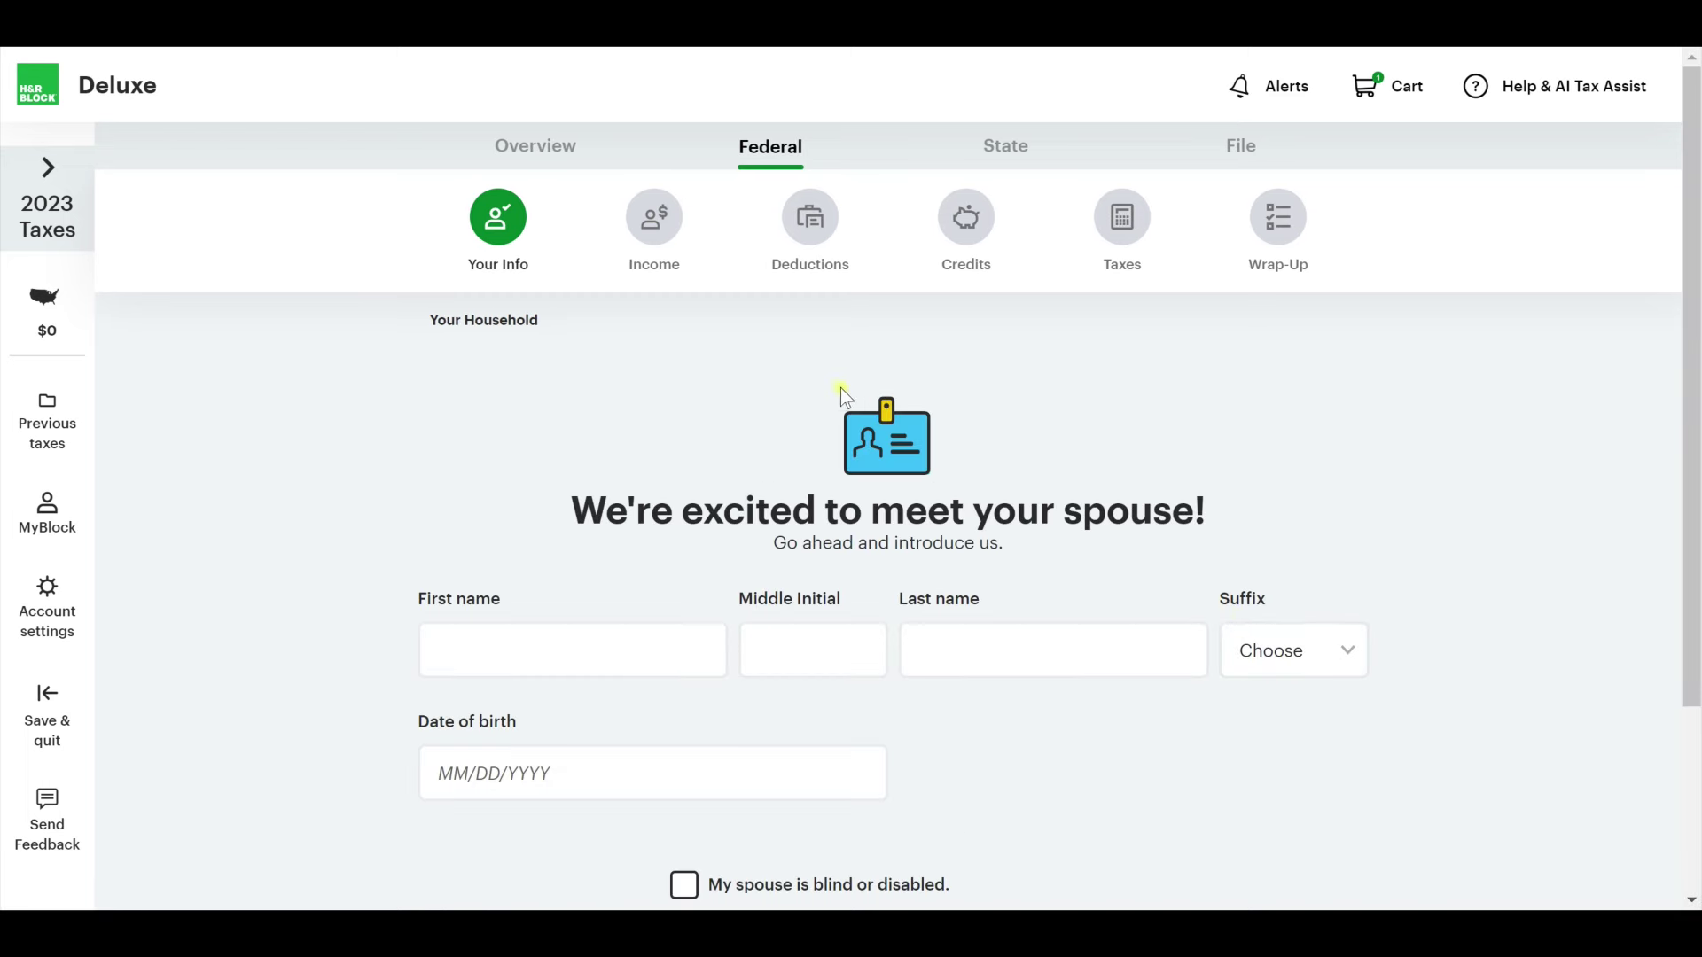
scroll(596, 486, down, 1)
click(601, 533)
text(Spouse)
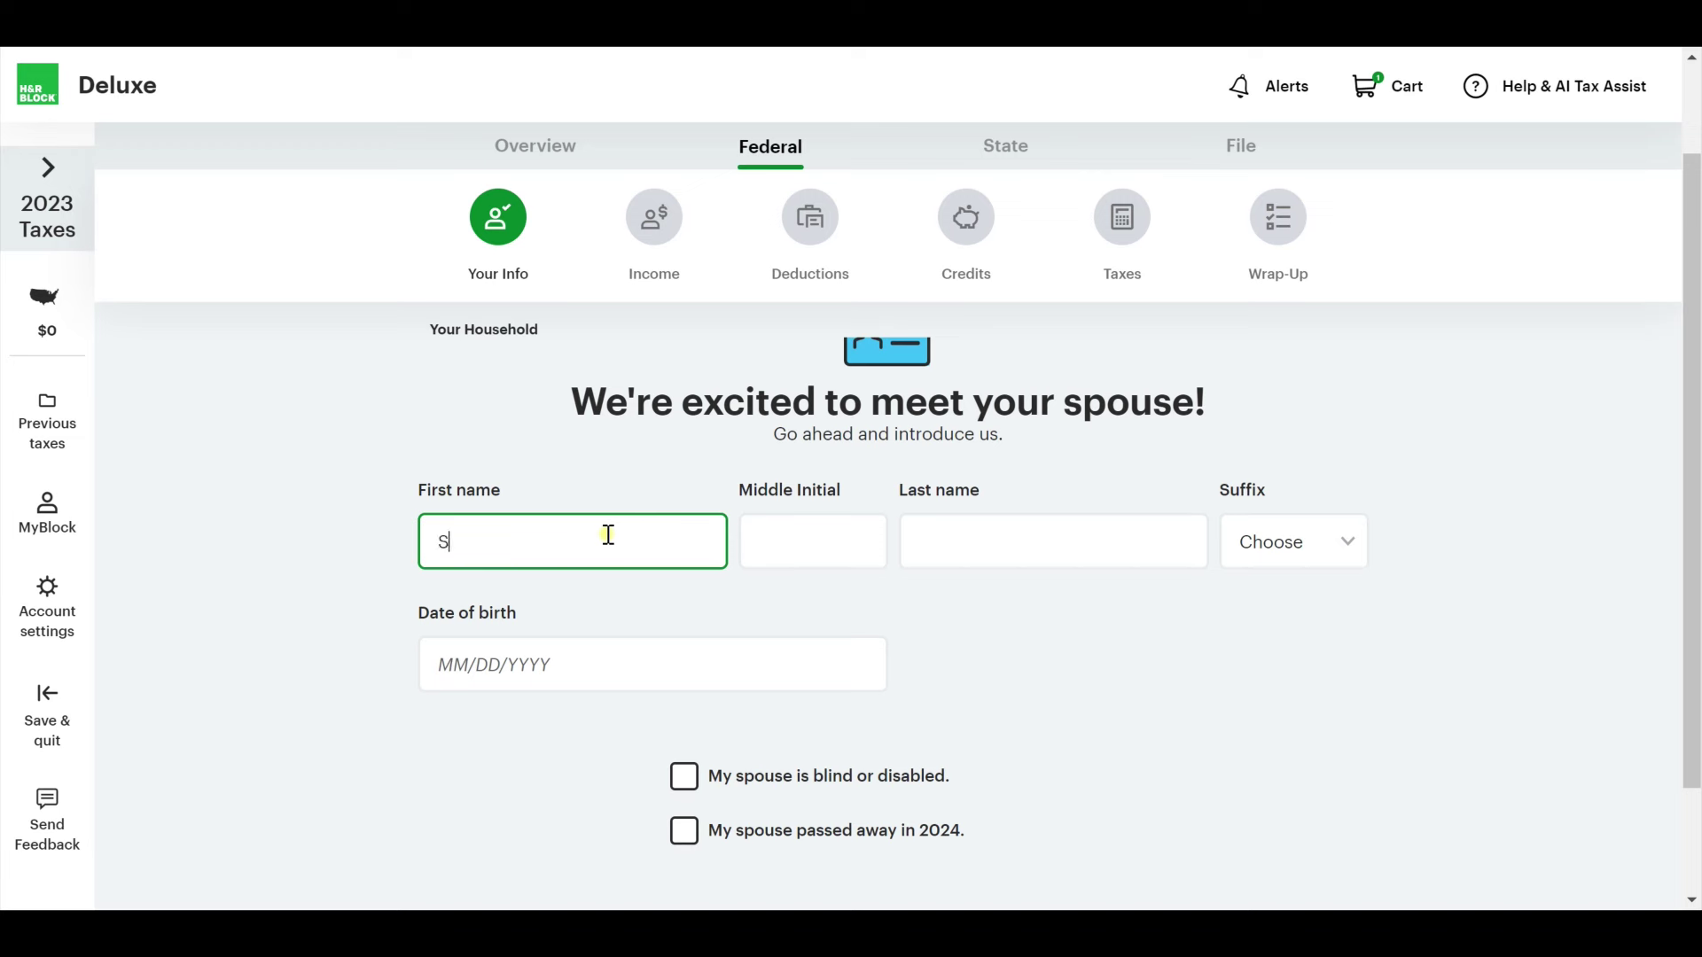
key(Tab)
key(Tab)
text(Testing)
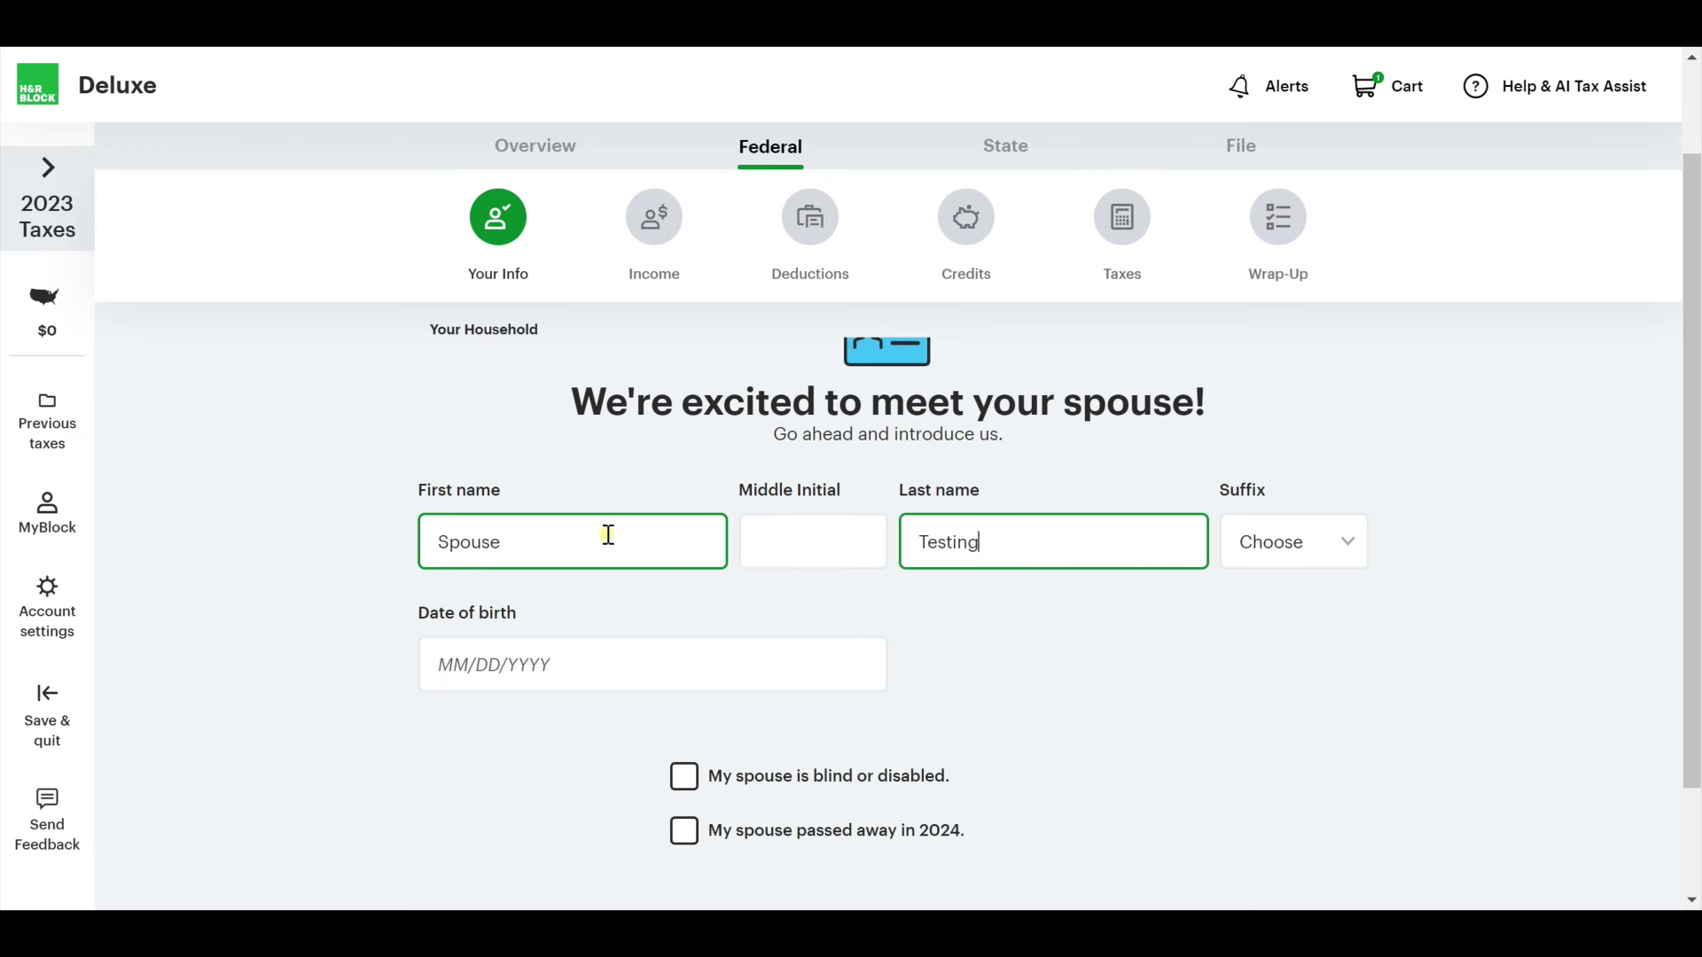
key(Tab)
click(611, 653)
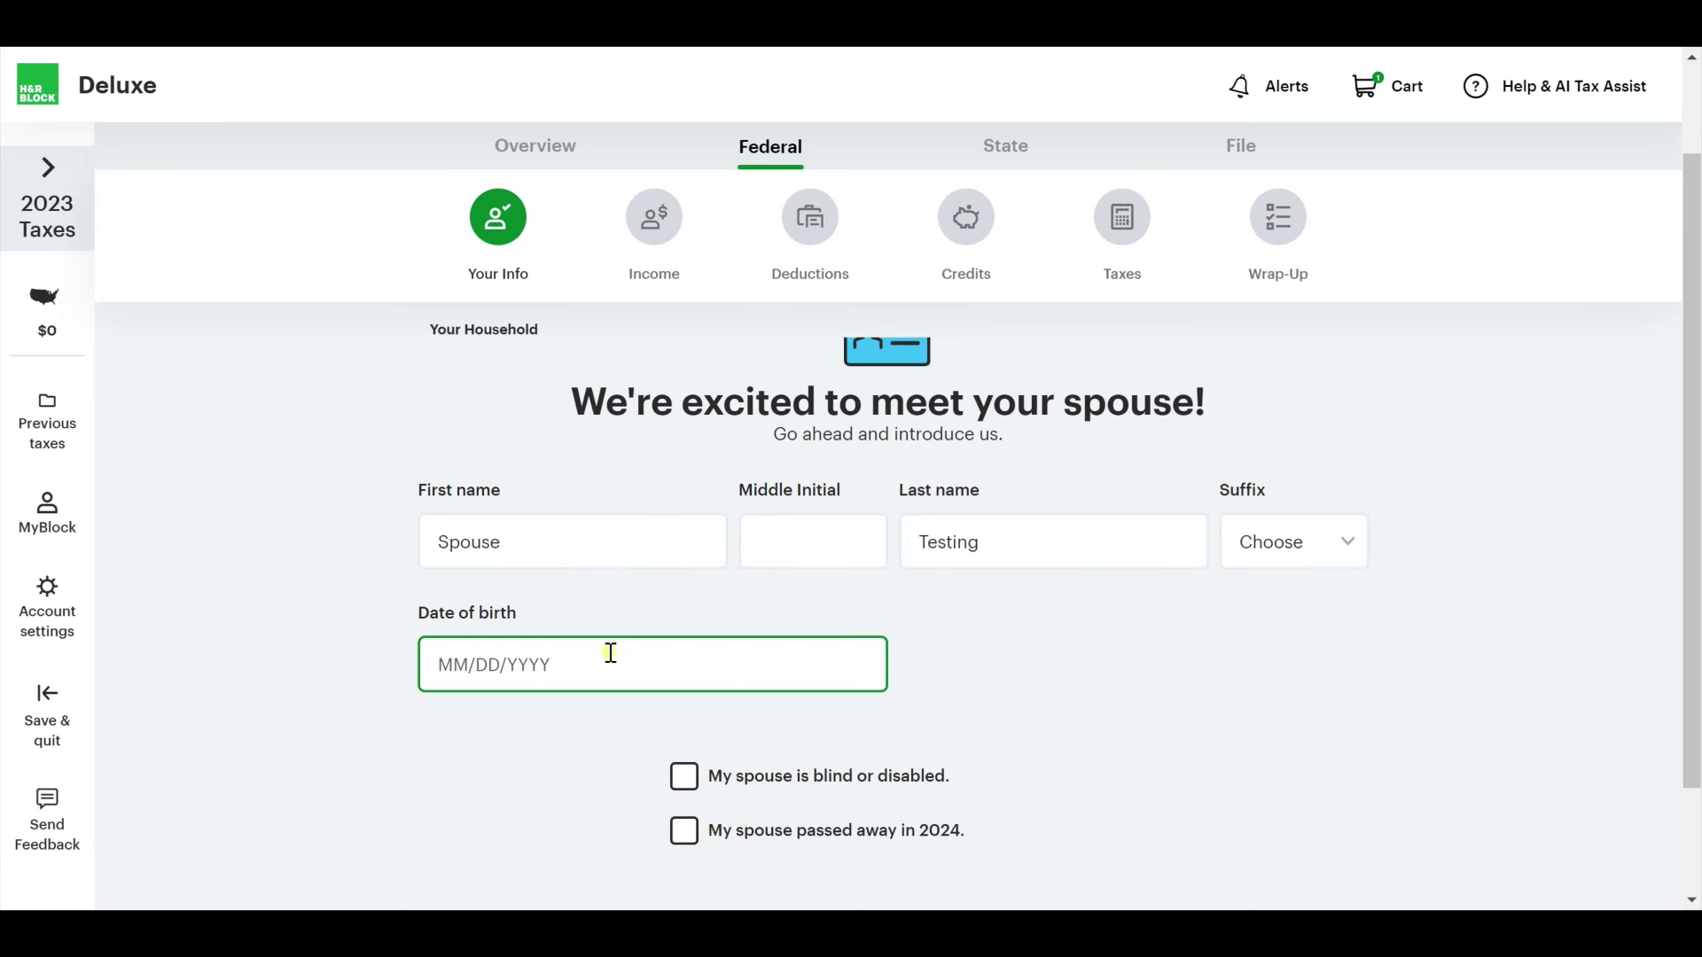
text(08/04/1980)
scroll(882, 685, down, 2)
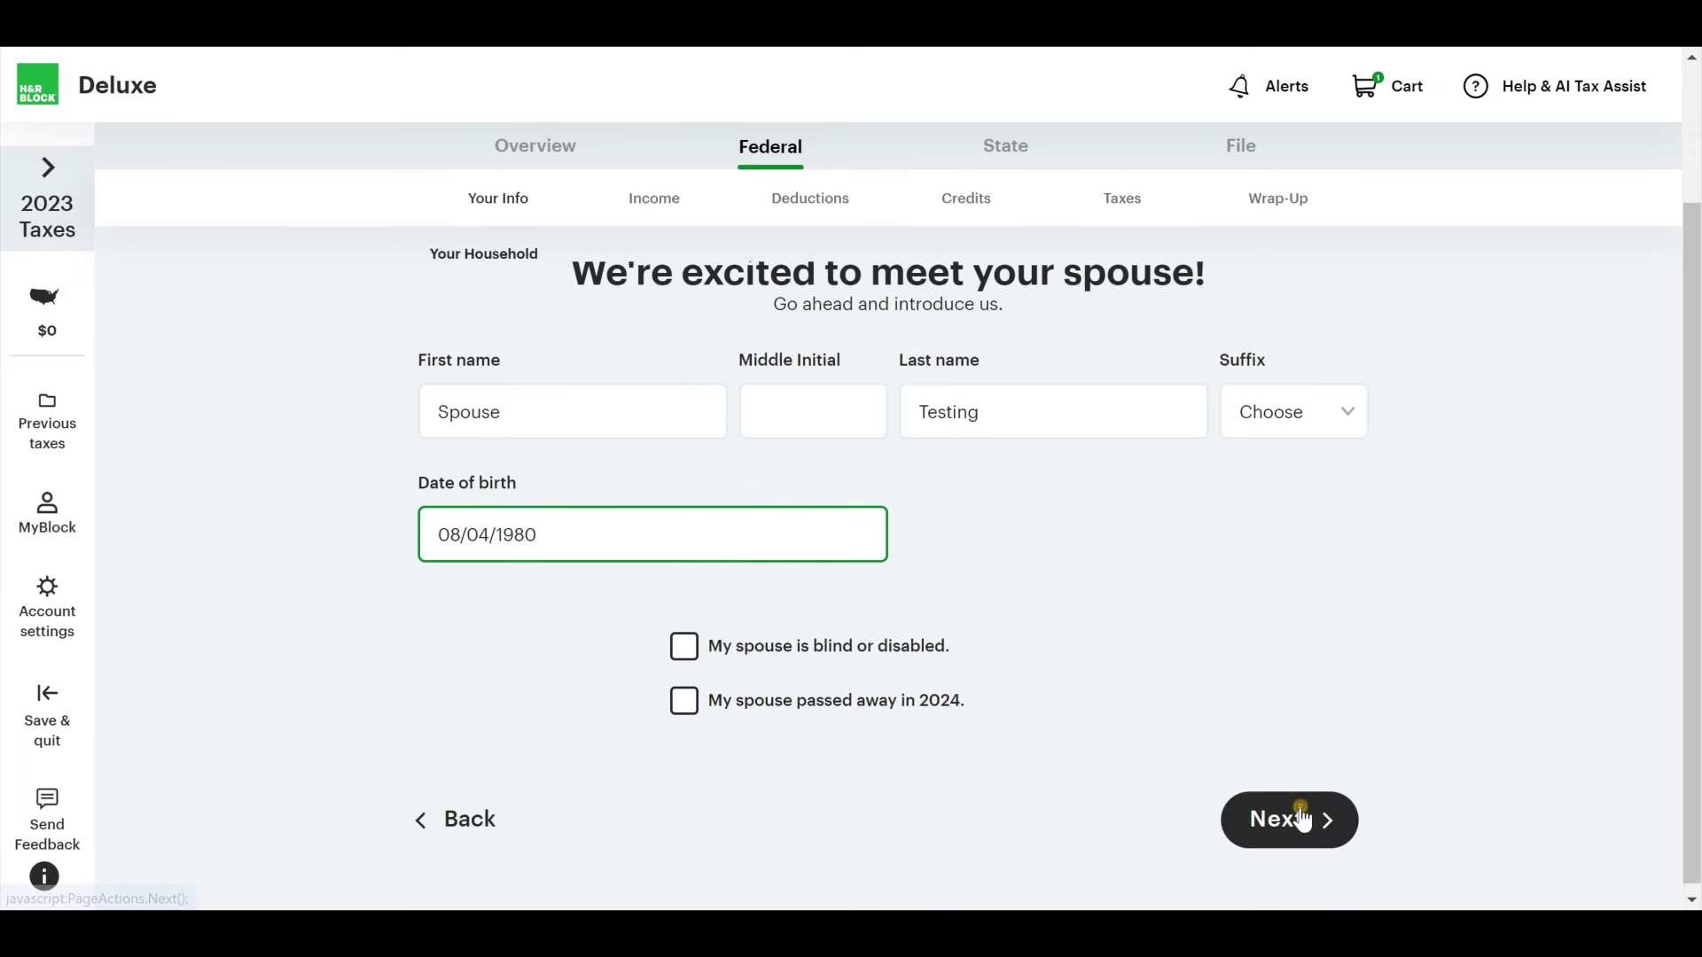
click(1301, 817)
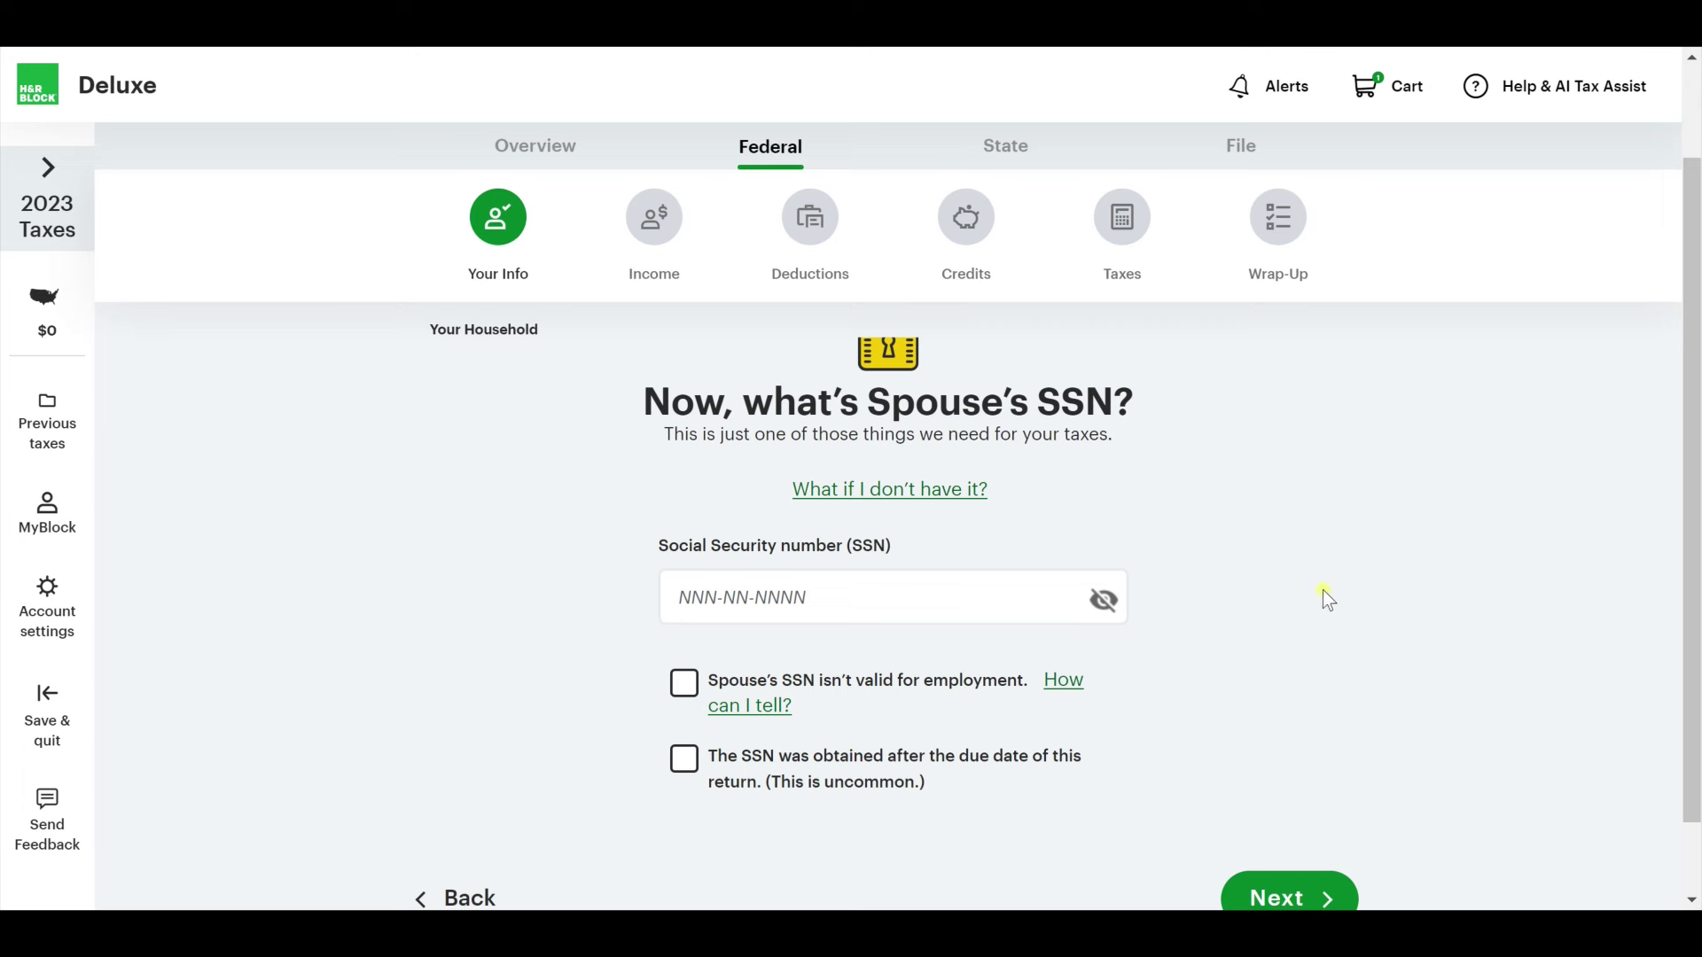
Enter the spouse's Social Security number.
click(737, 613)
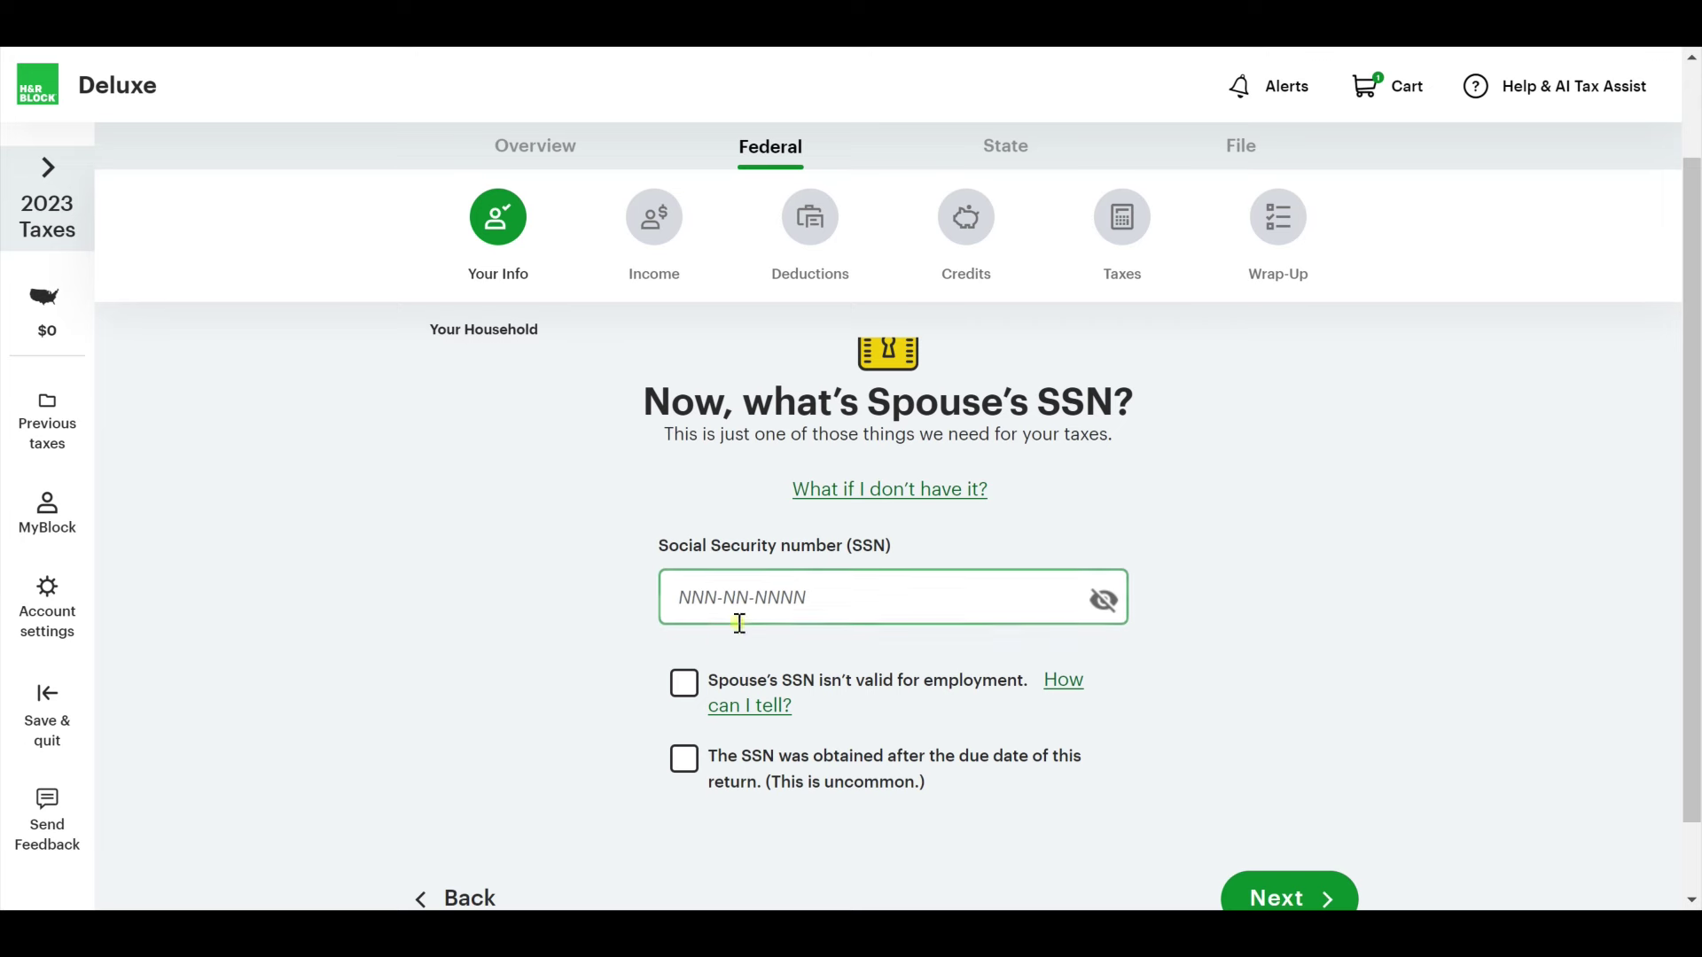
text(***-**-***8)
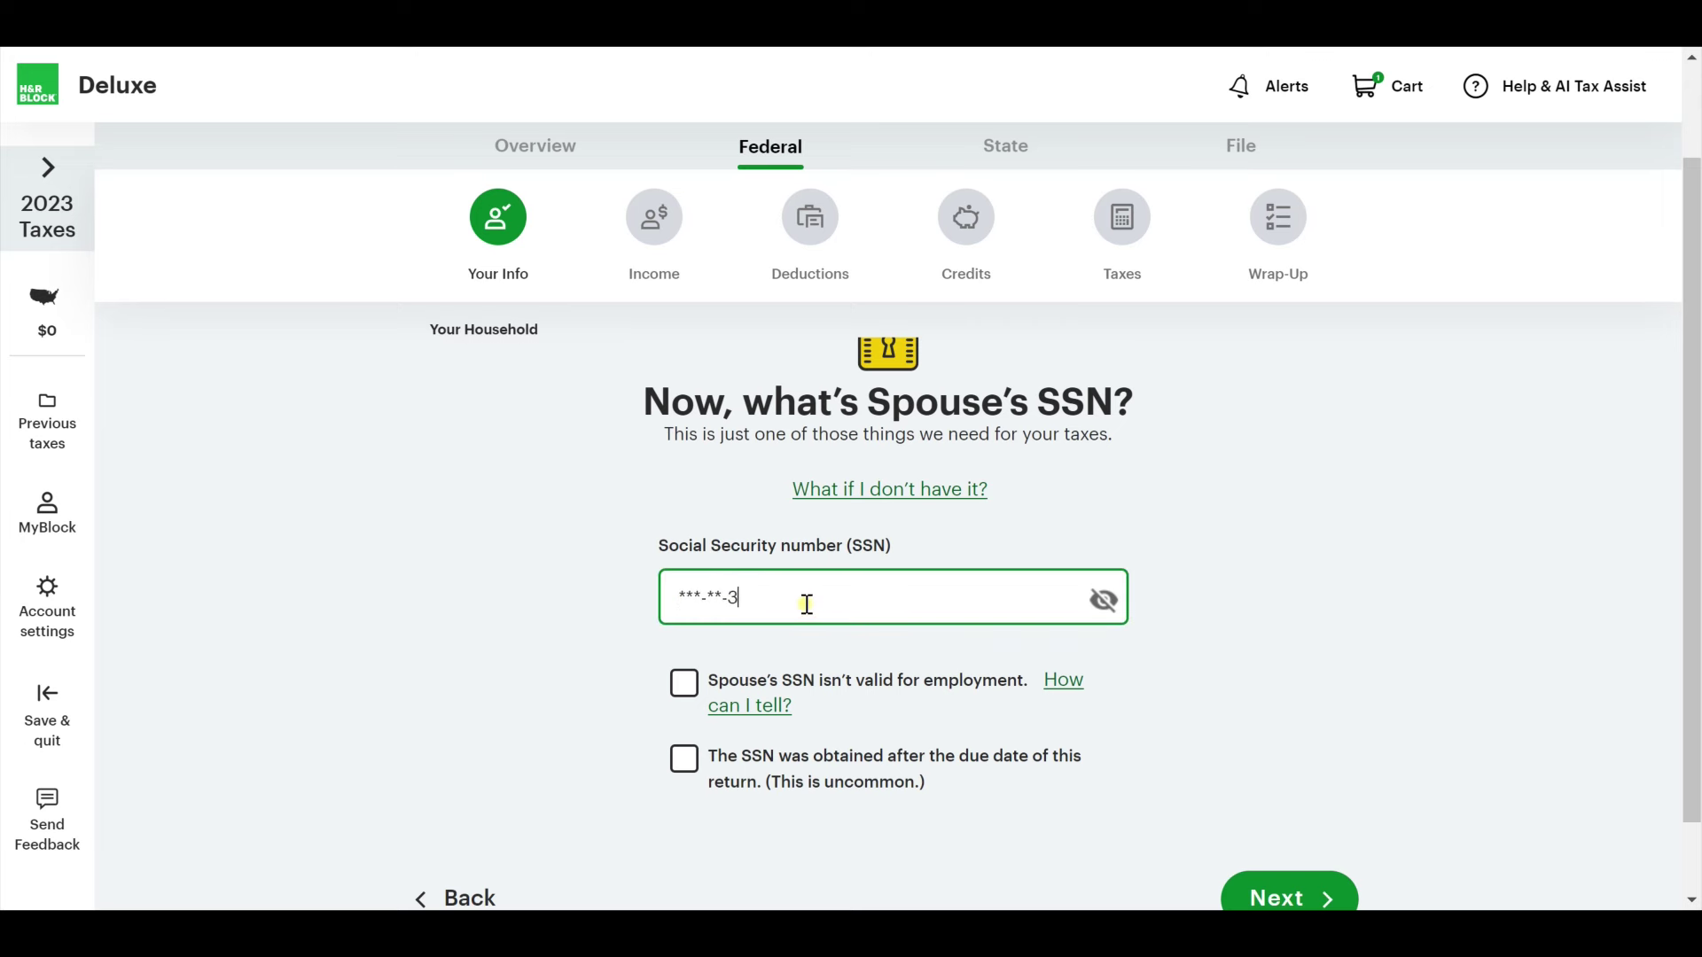
scroll(1241, 718, down, 2)
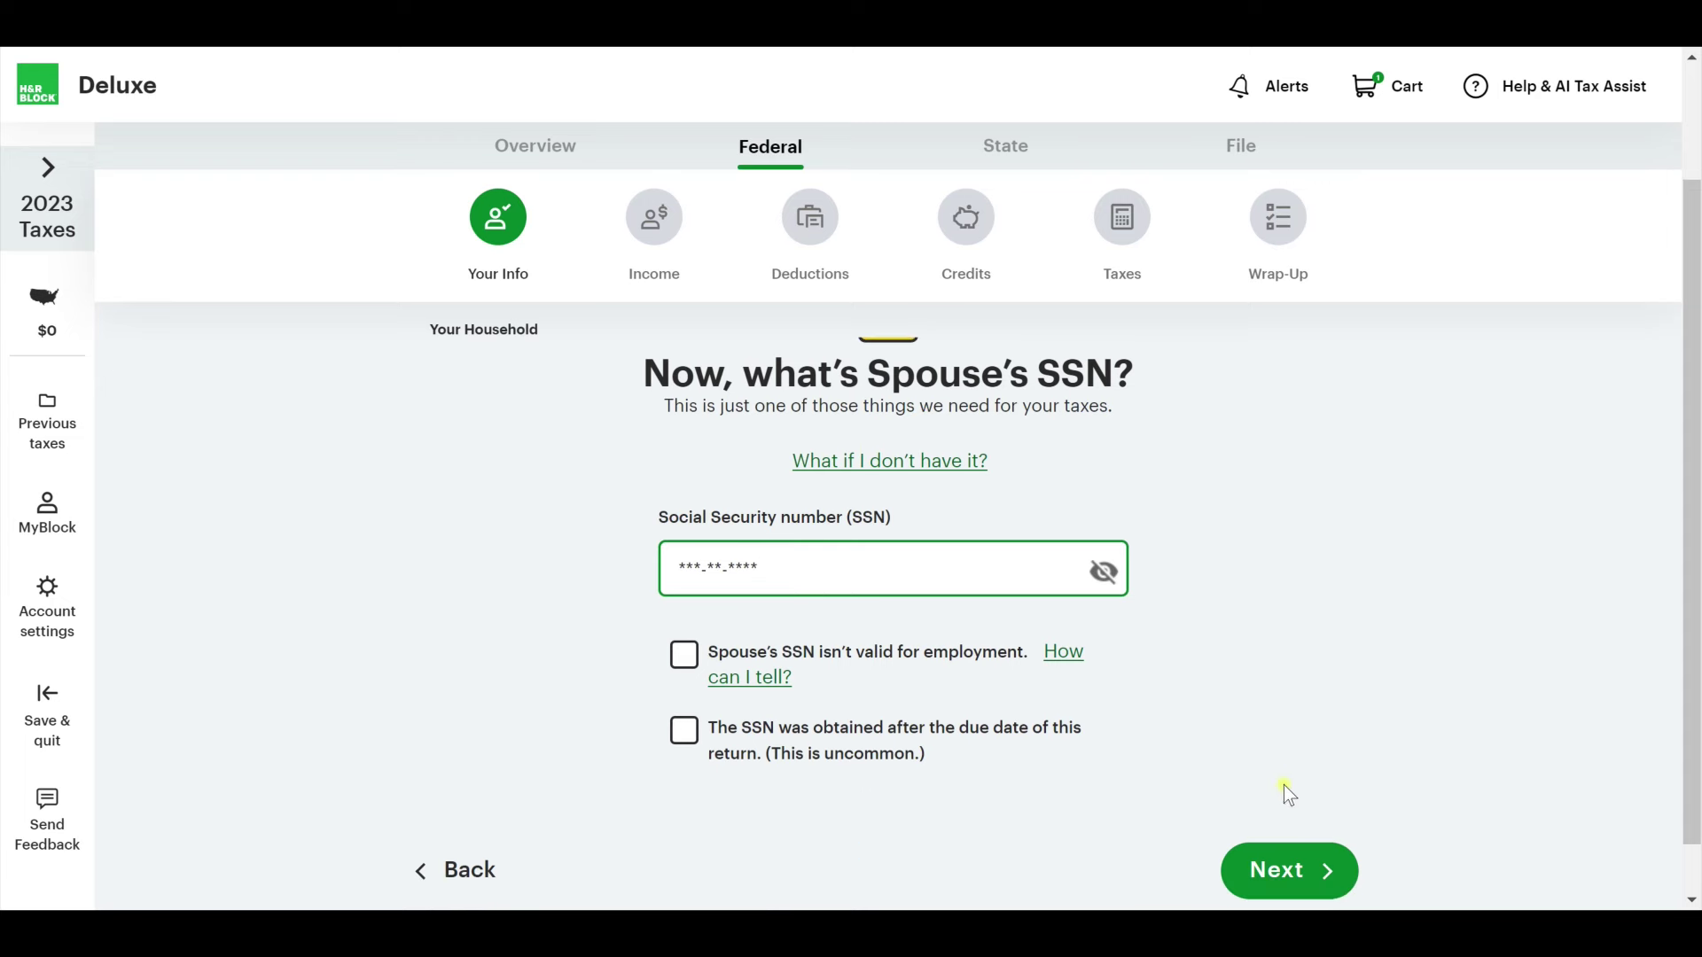
Enter the daytime phone number on the contact page.
click(1307, 819)
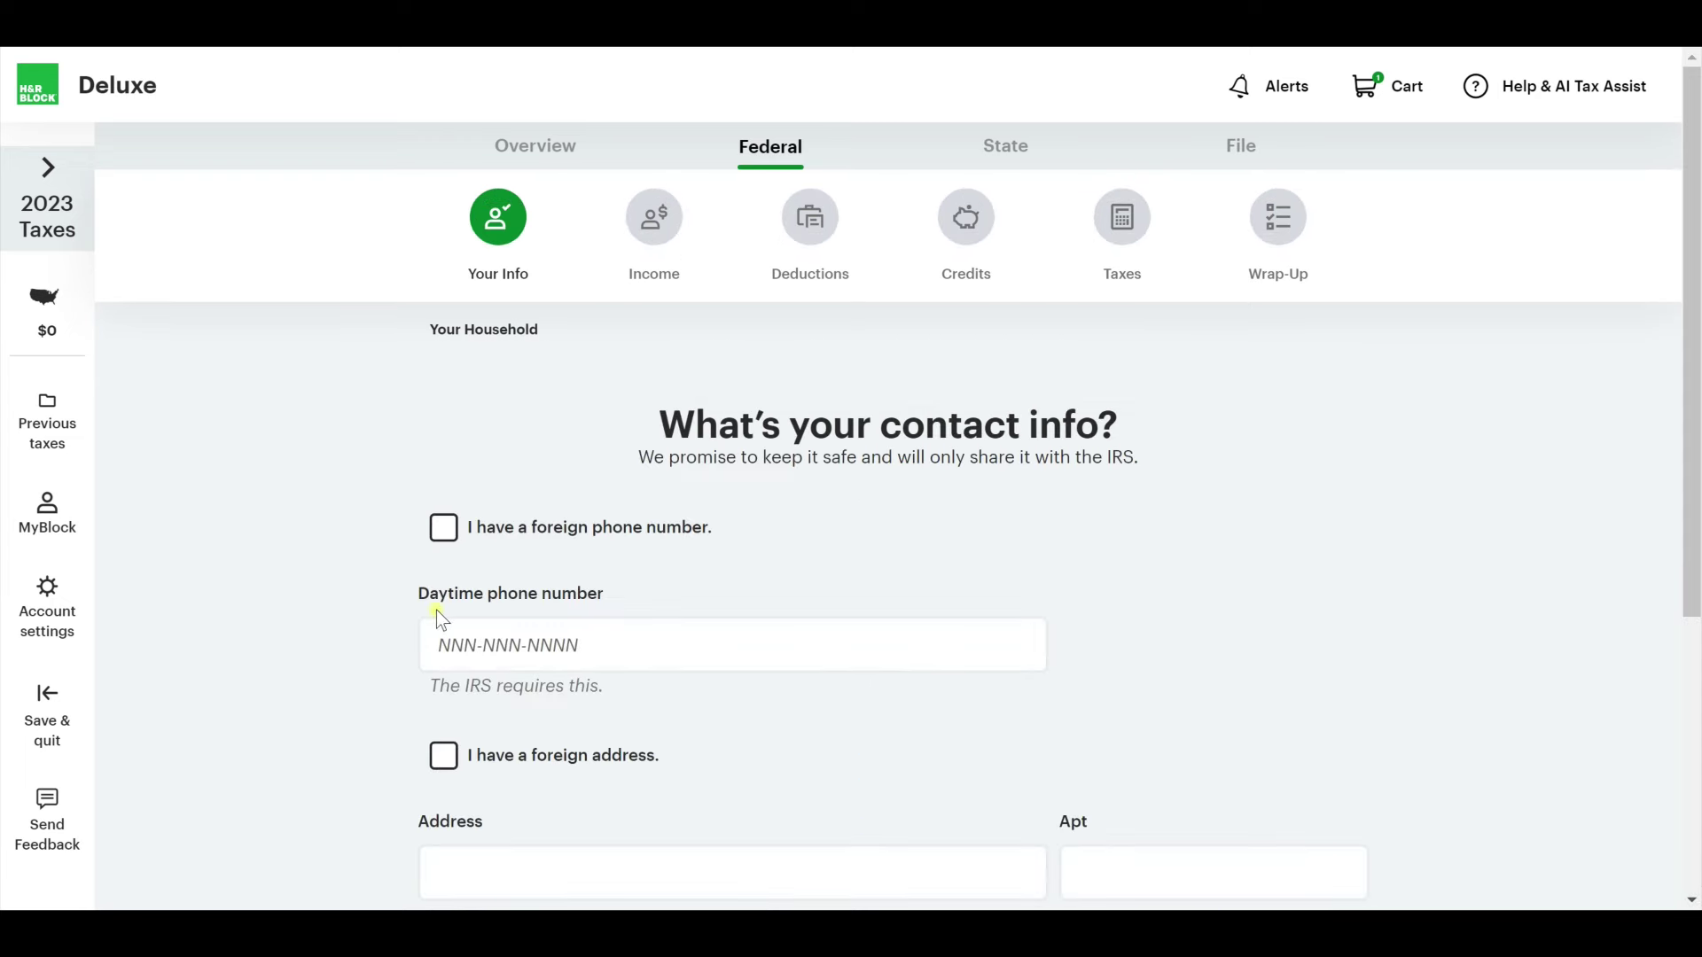
click(455, 643)
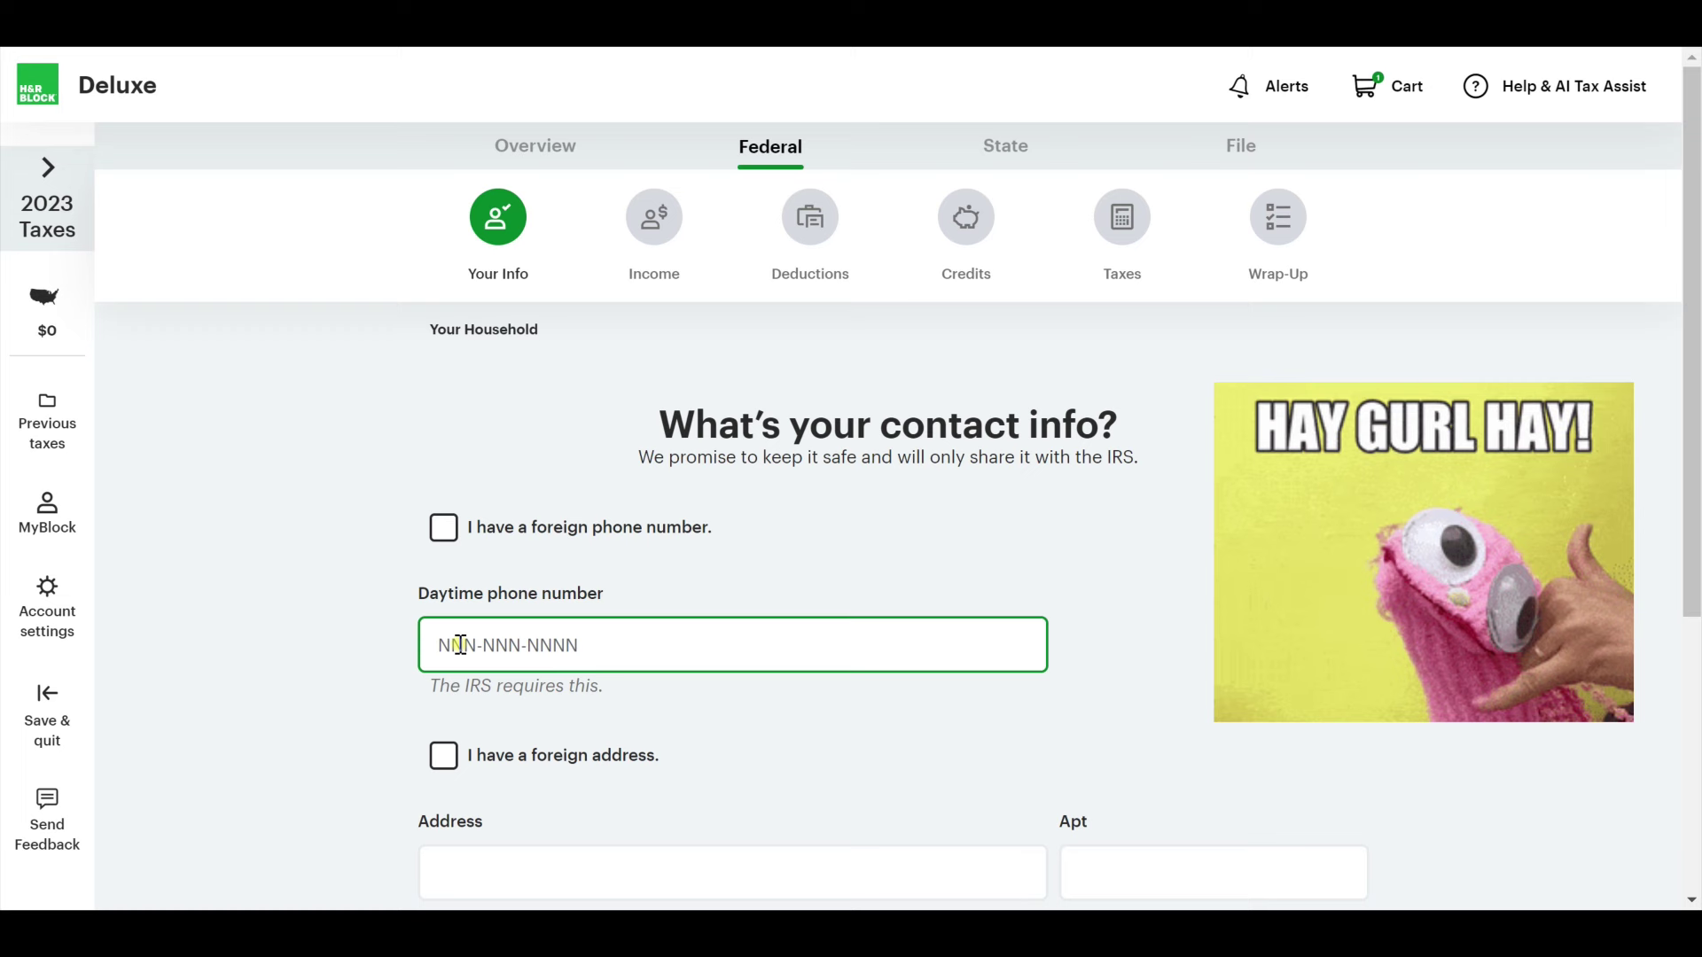
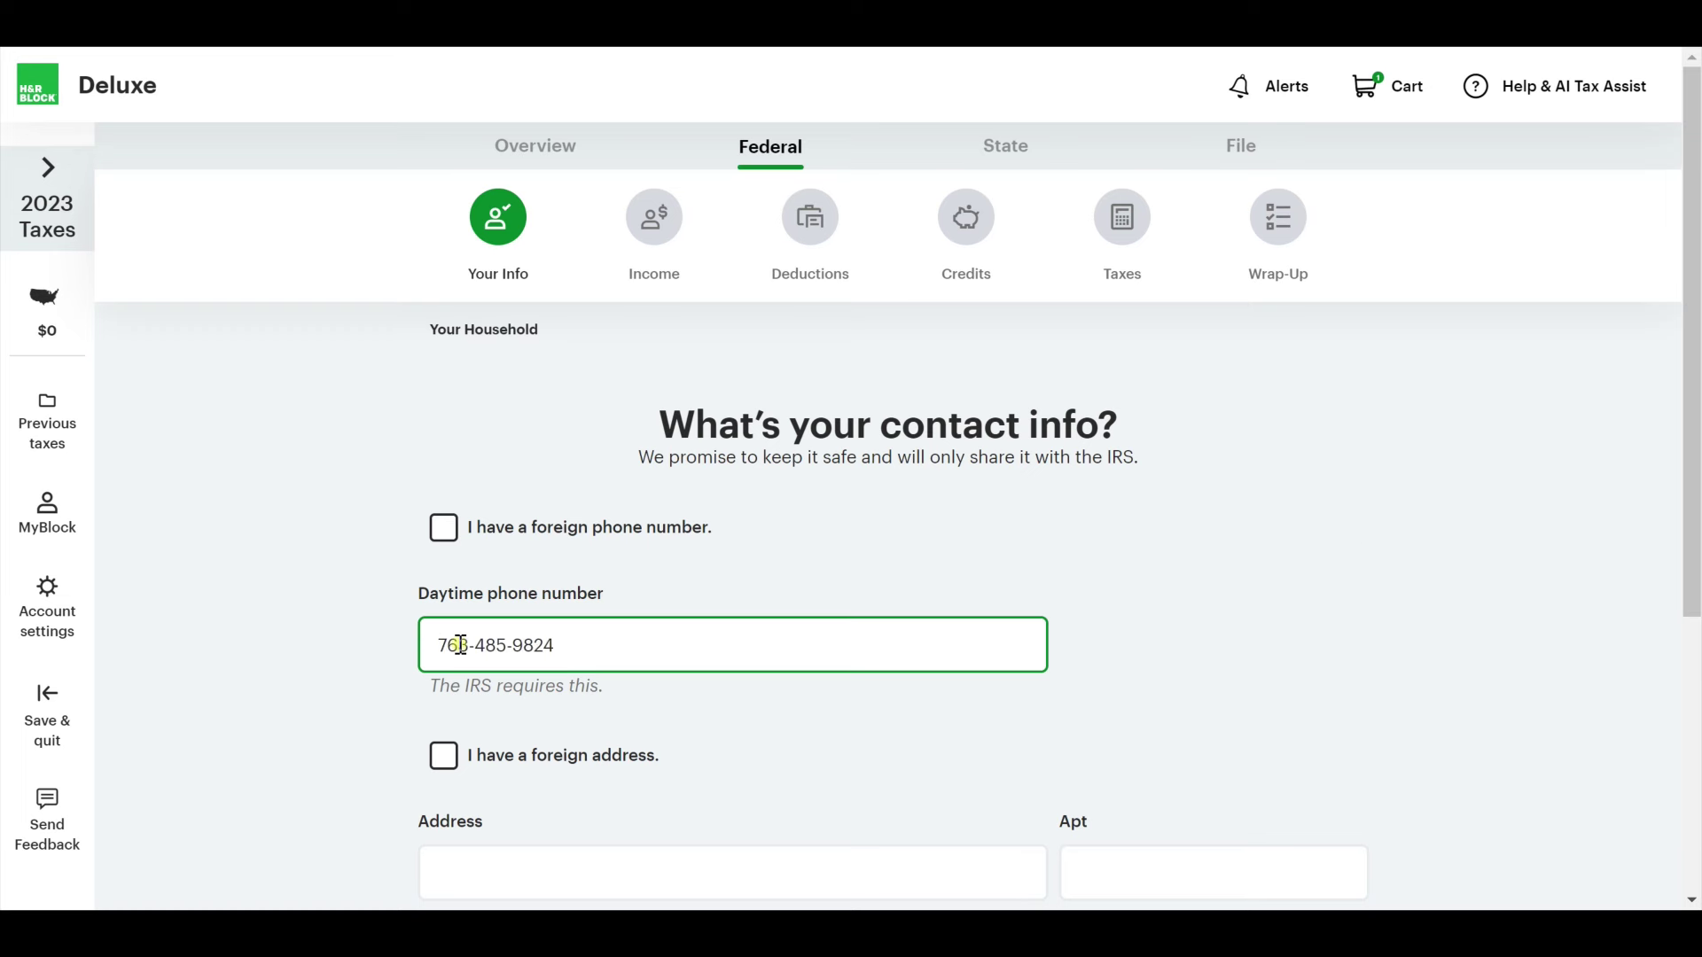
scroll(321, 577, down, 5)
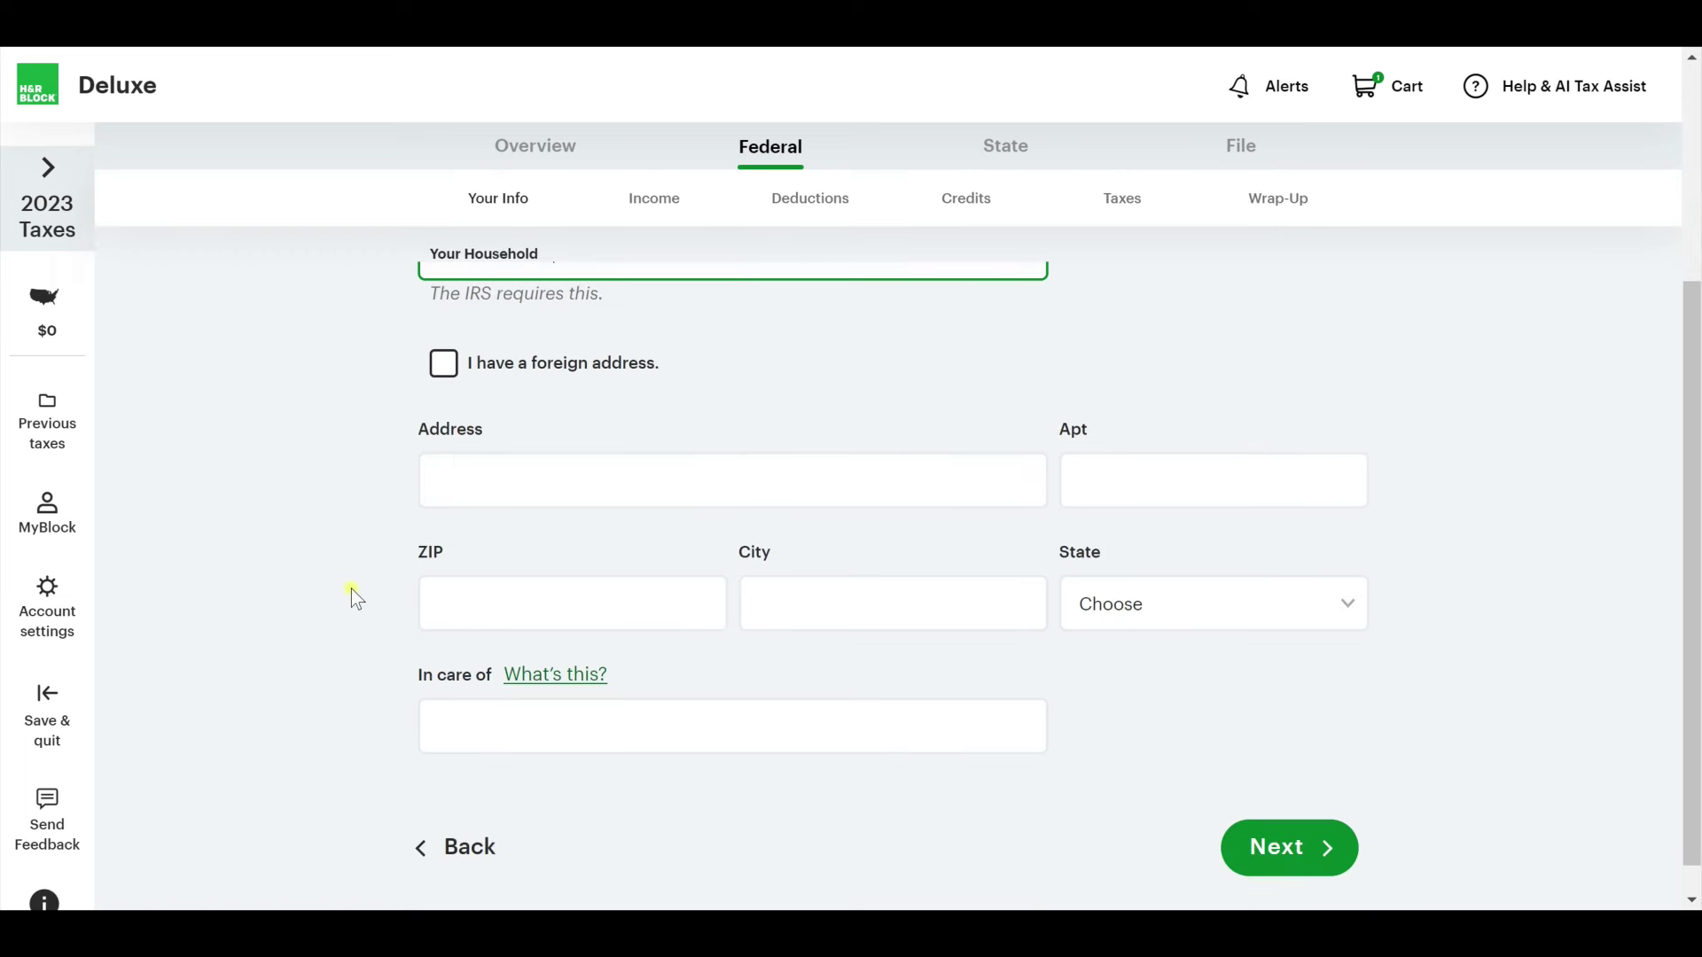
Enter the home street address and ZIP code, and confirm both lived in Minnesota all year.
click(491, 435)
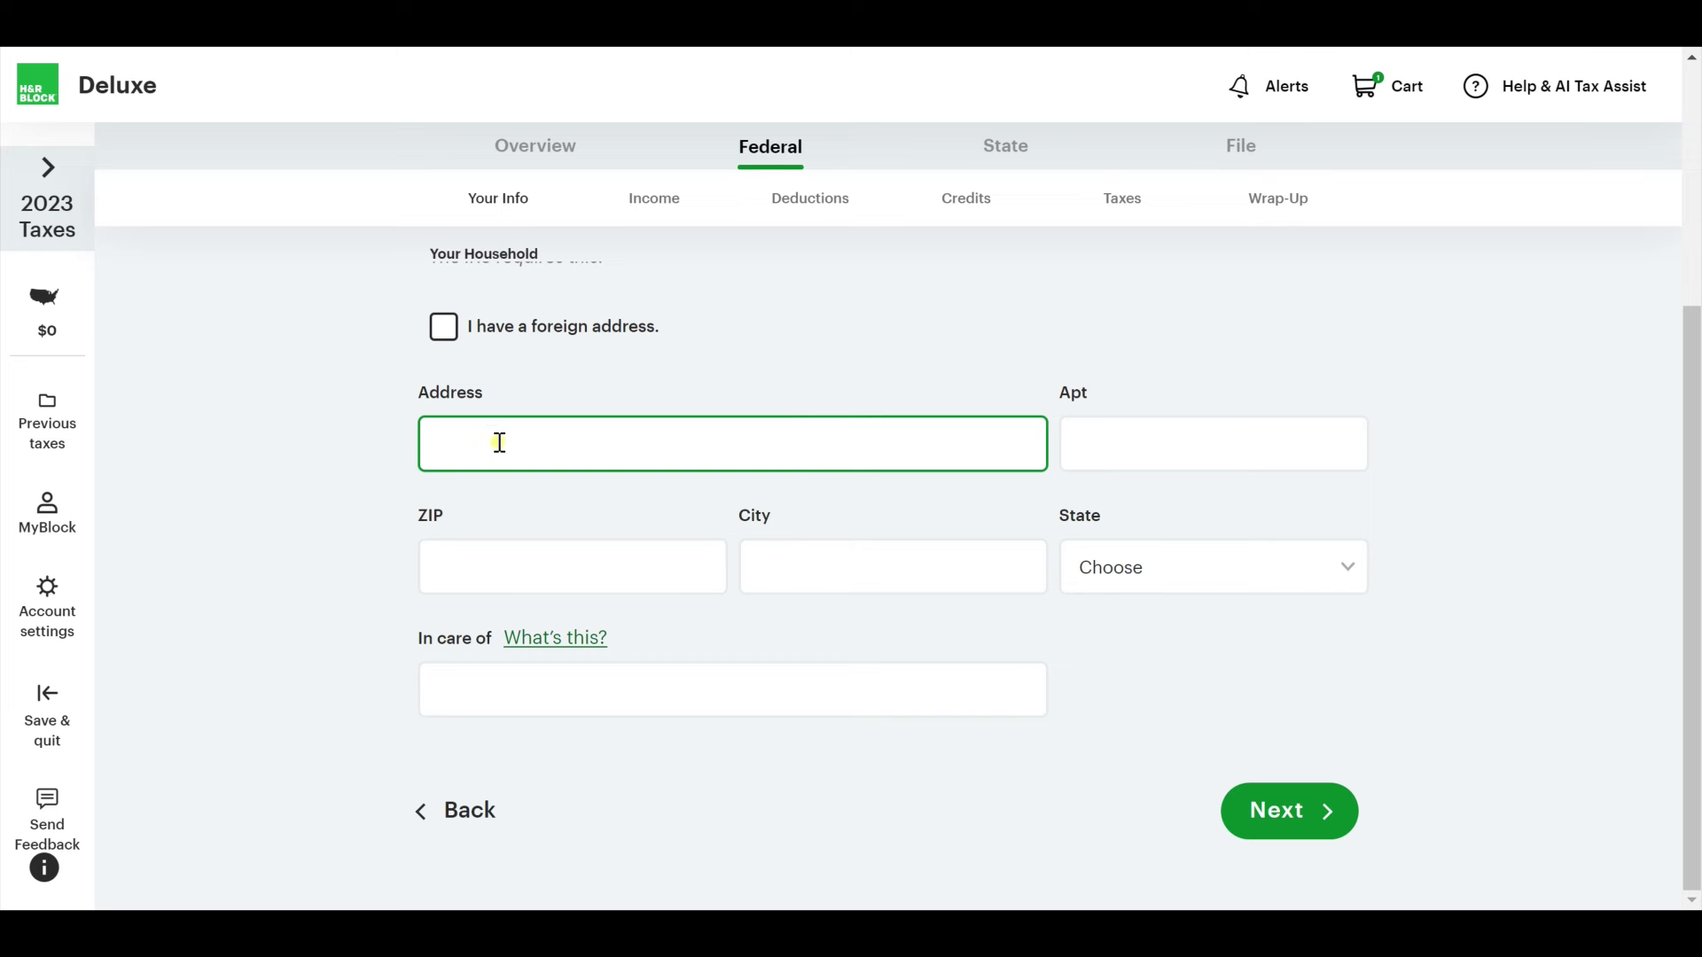
text(12345 Main Street N)
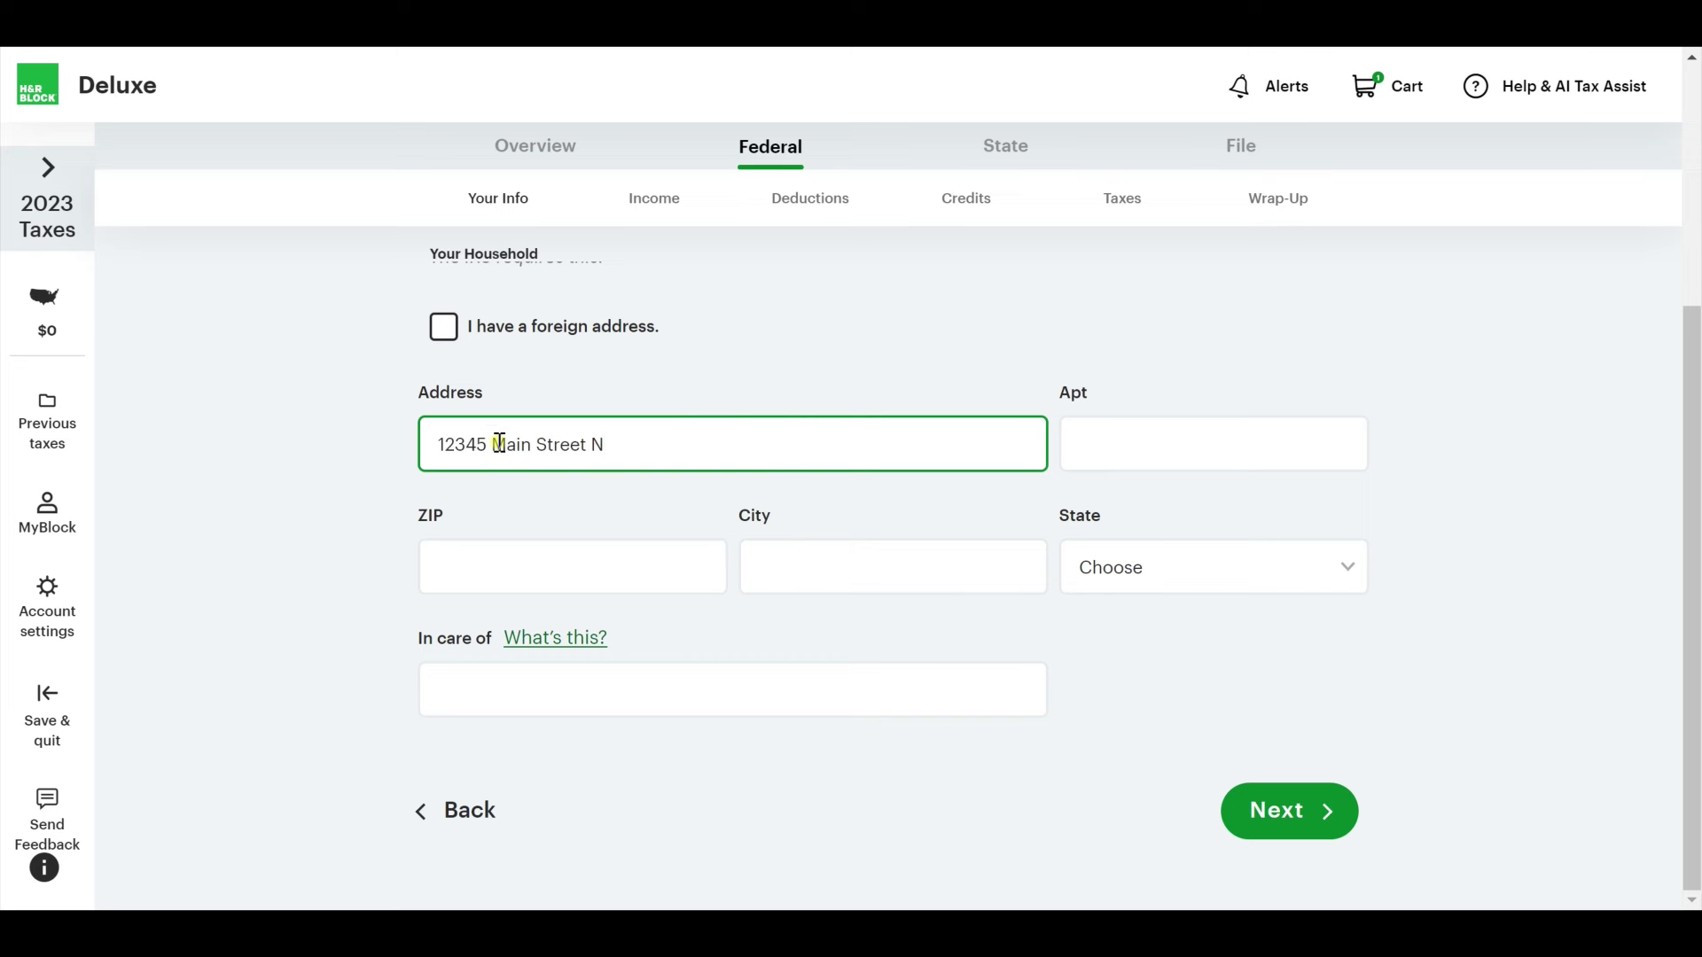
key(Tab)
click(536, 573)
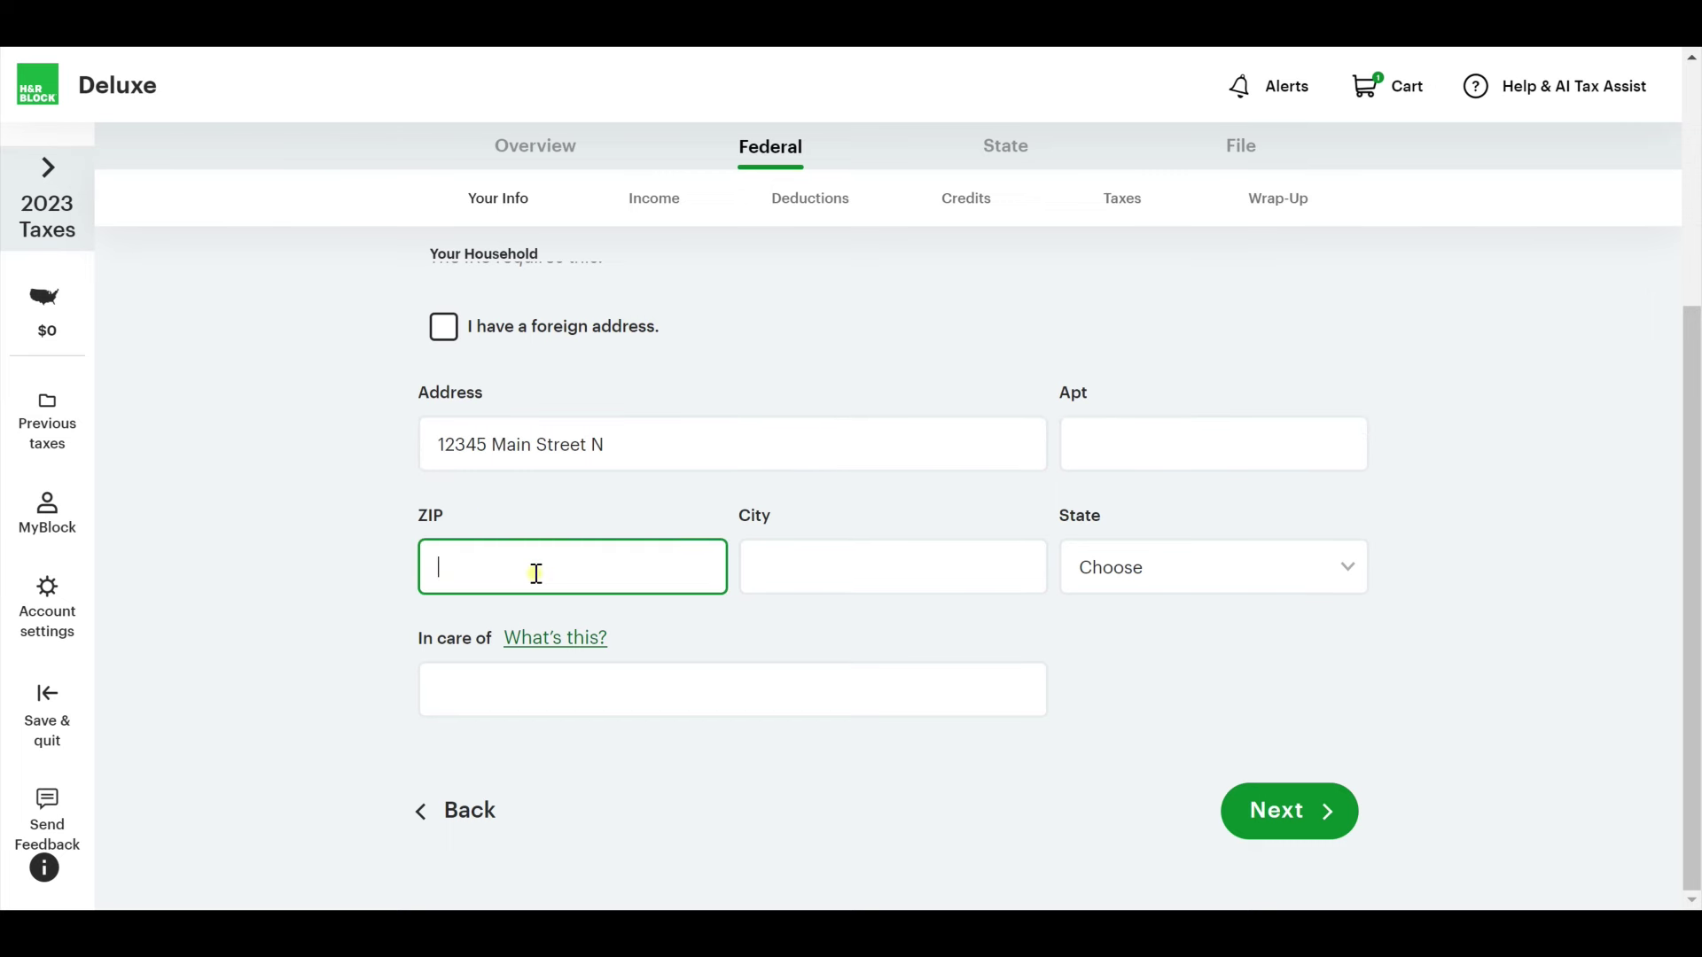
text(55113)
key(Tab)
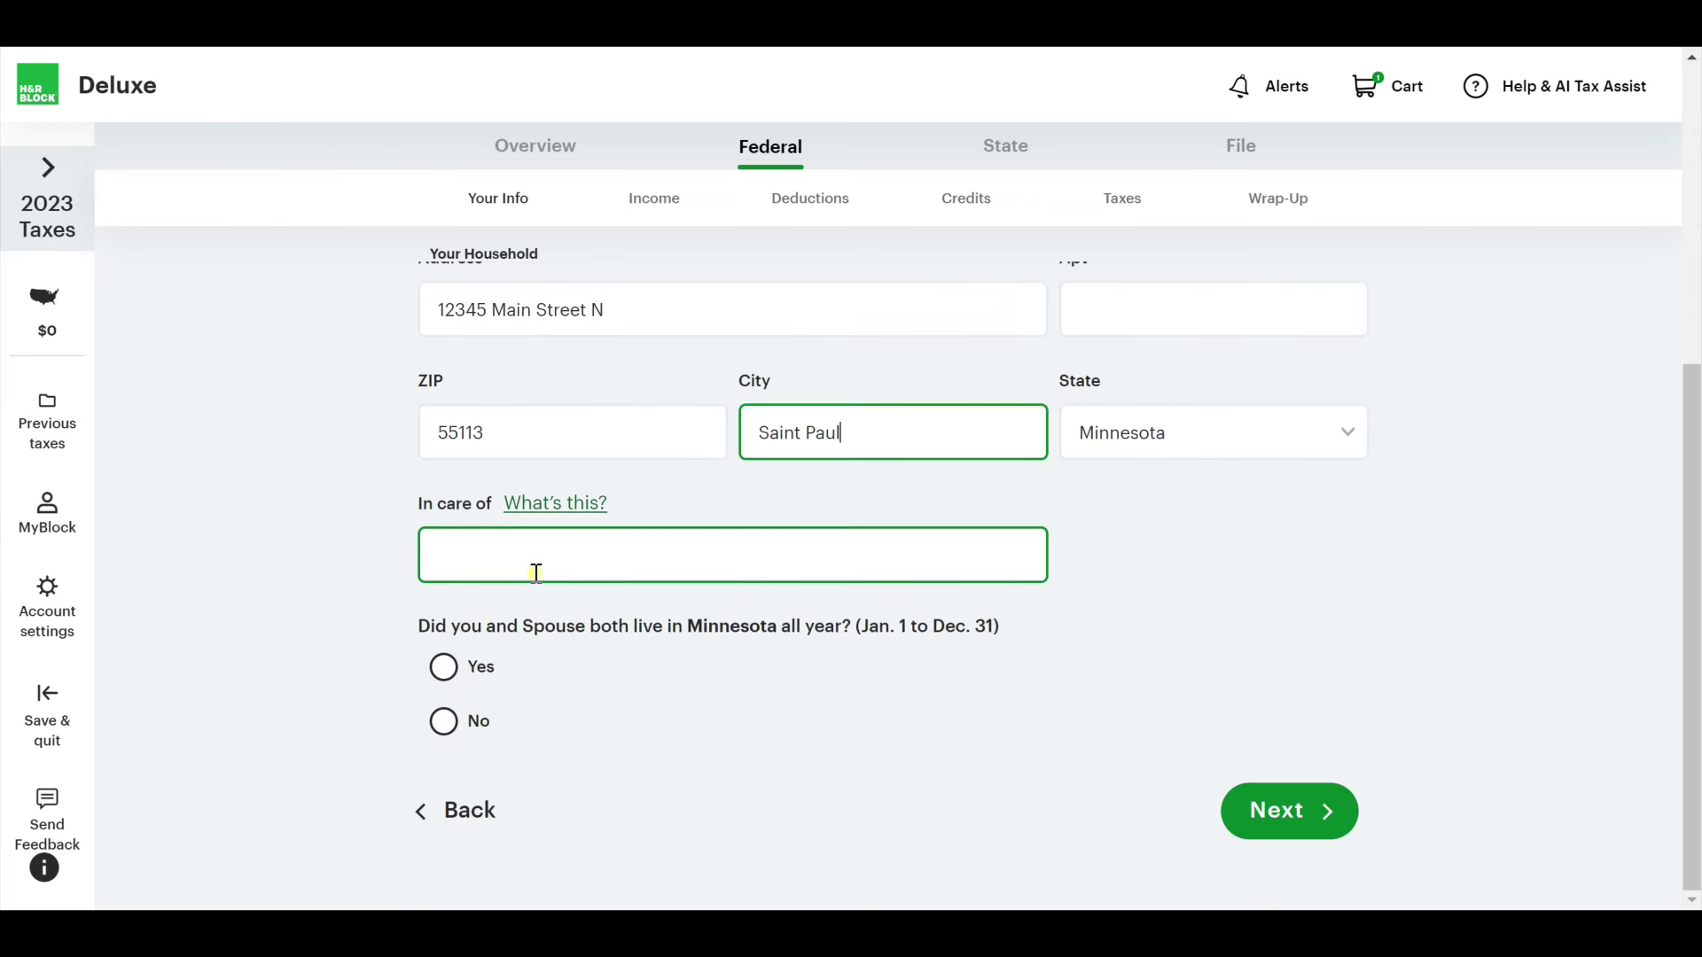
key(Tab)
click(537, 573)
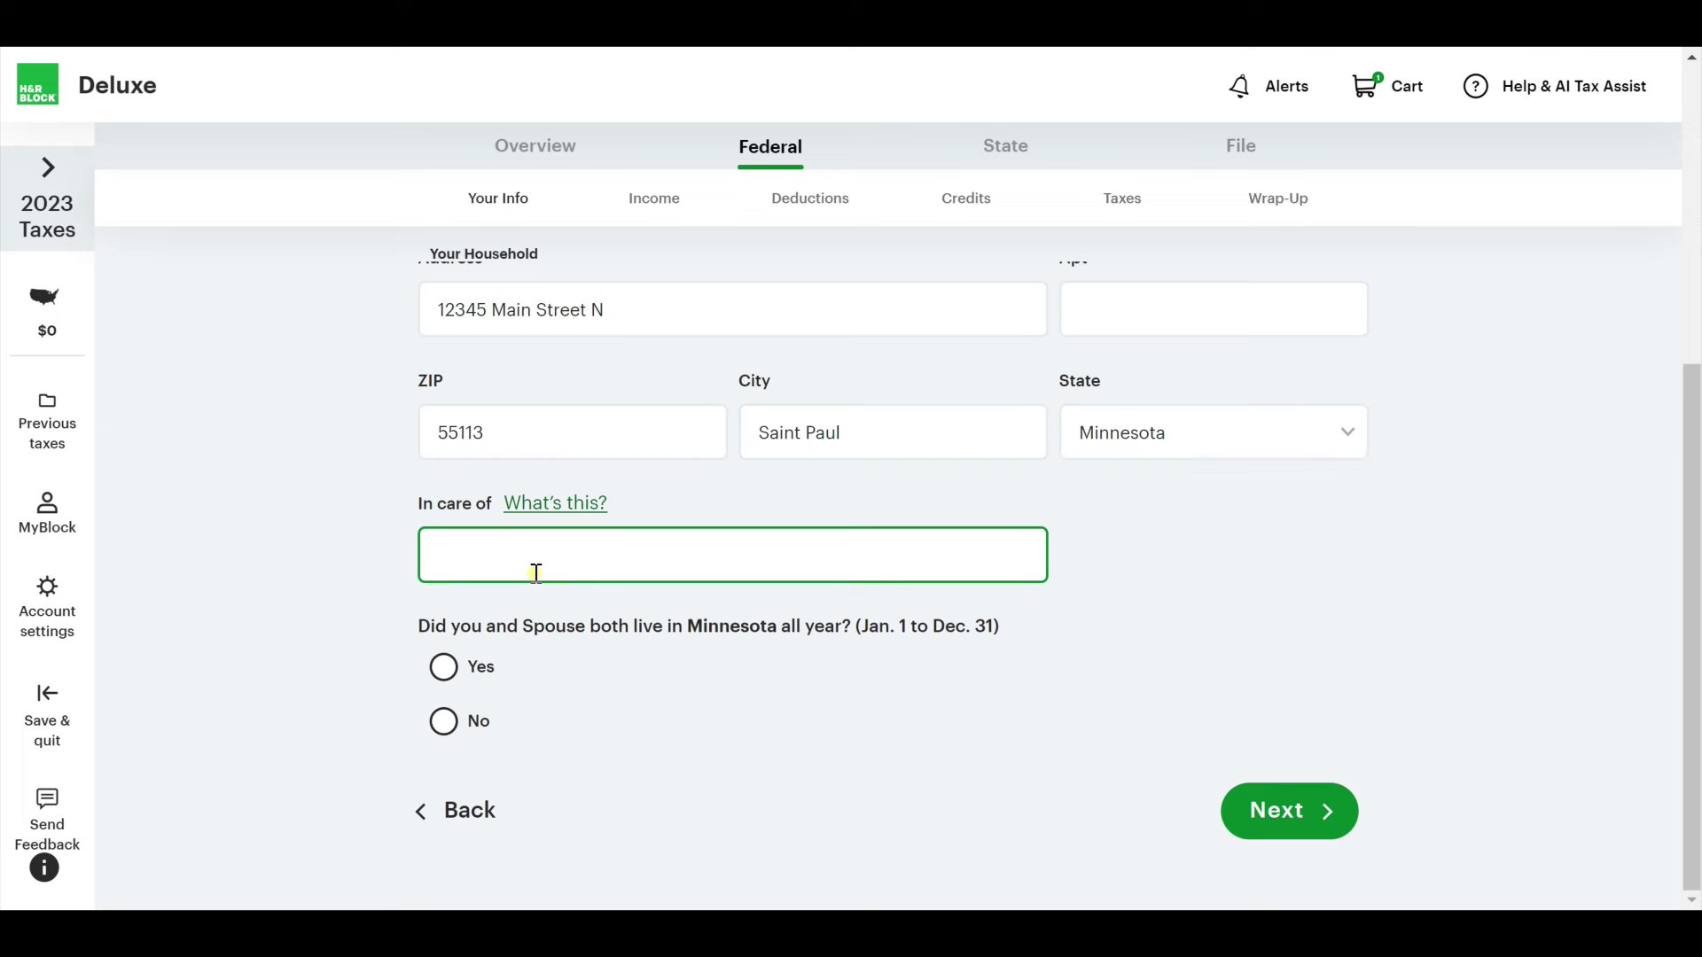
click(309, 527)
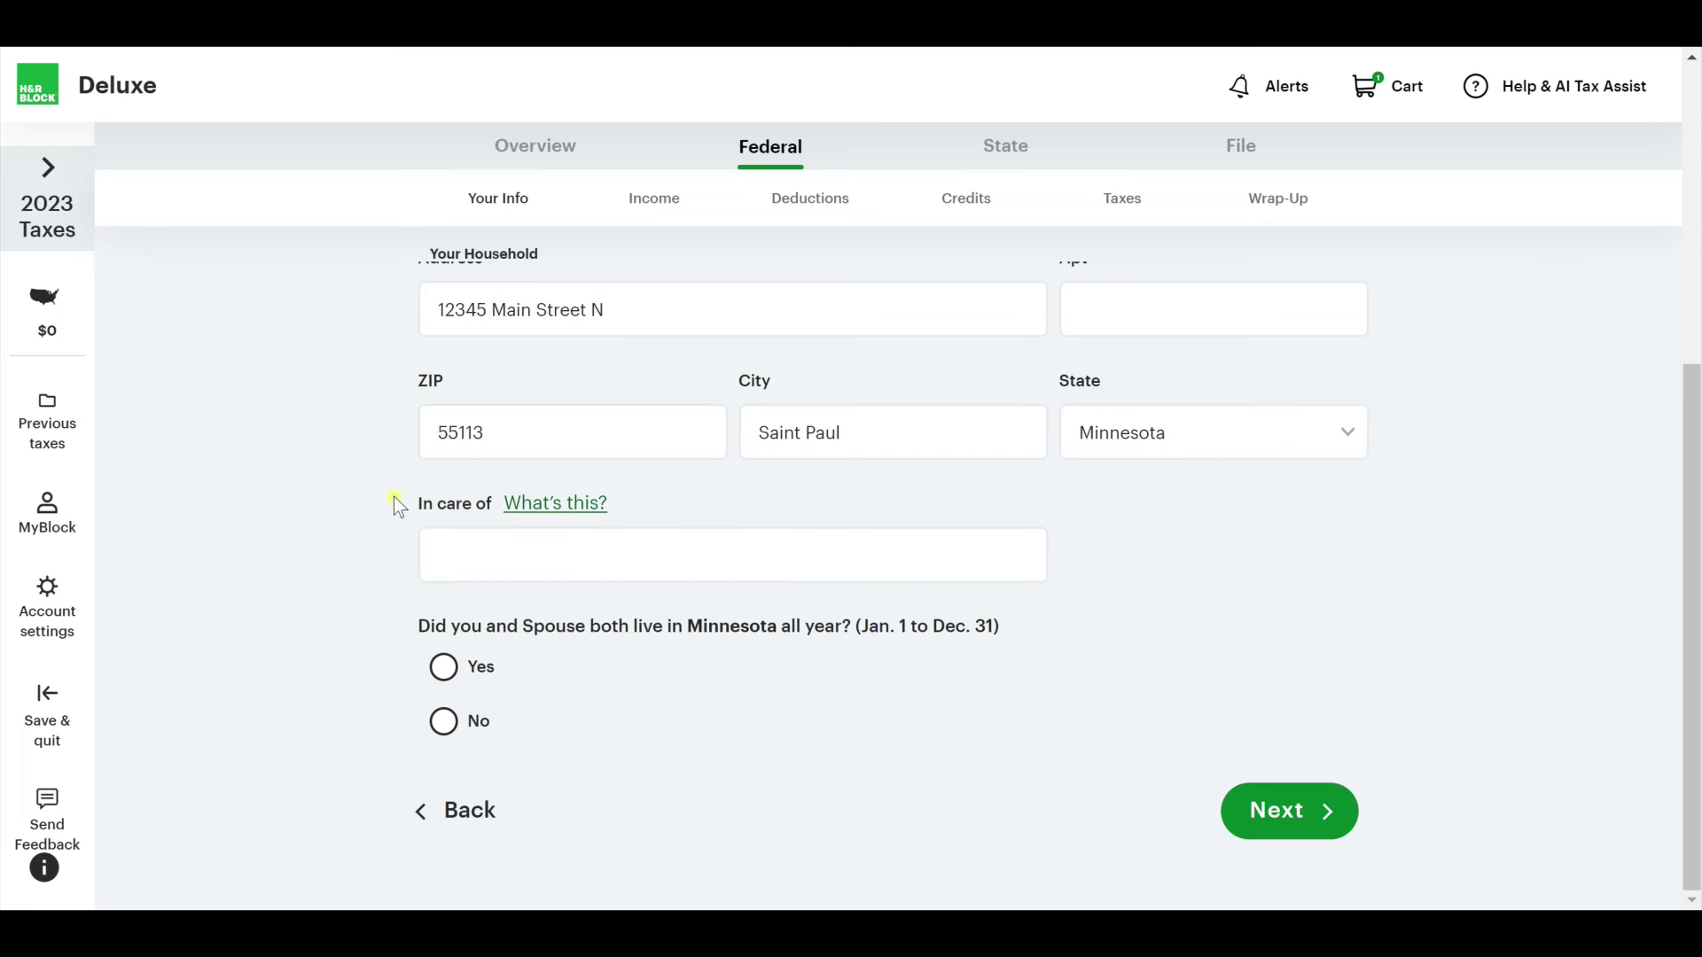
click(447, 518)
click(483, 666)
Answer Yes to U.S. citizenship, No to student status, and No to being claimable as dependents.
click(1273, 810)
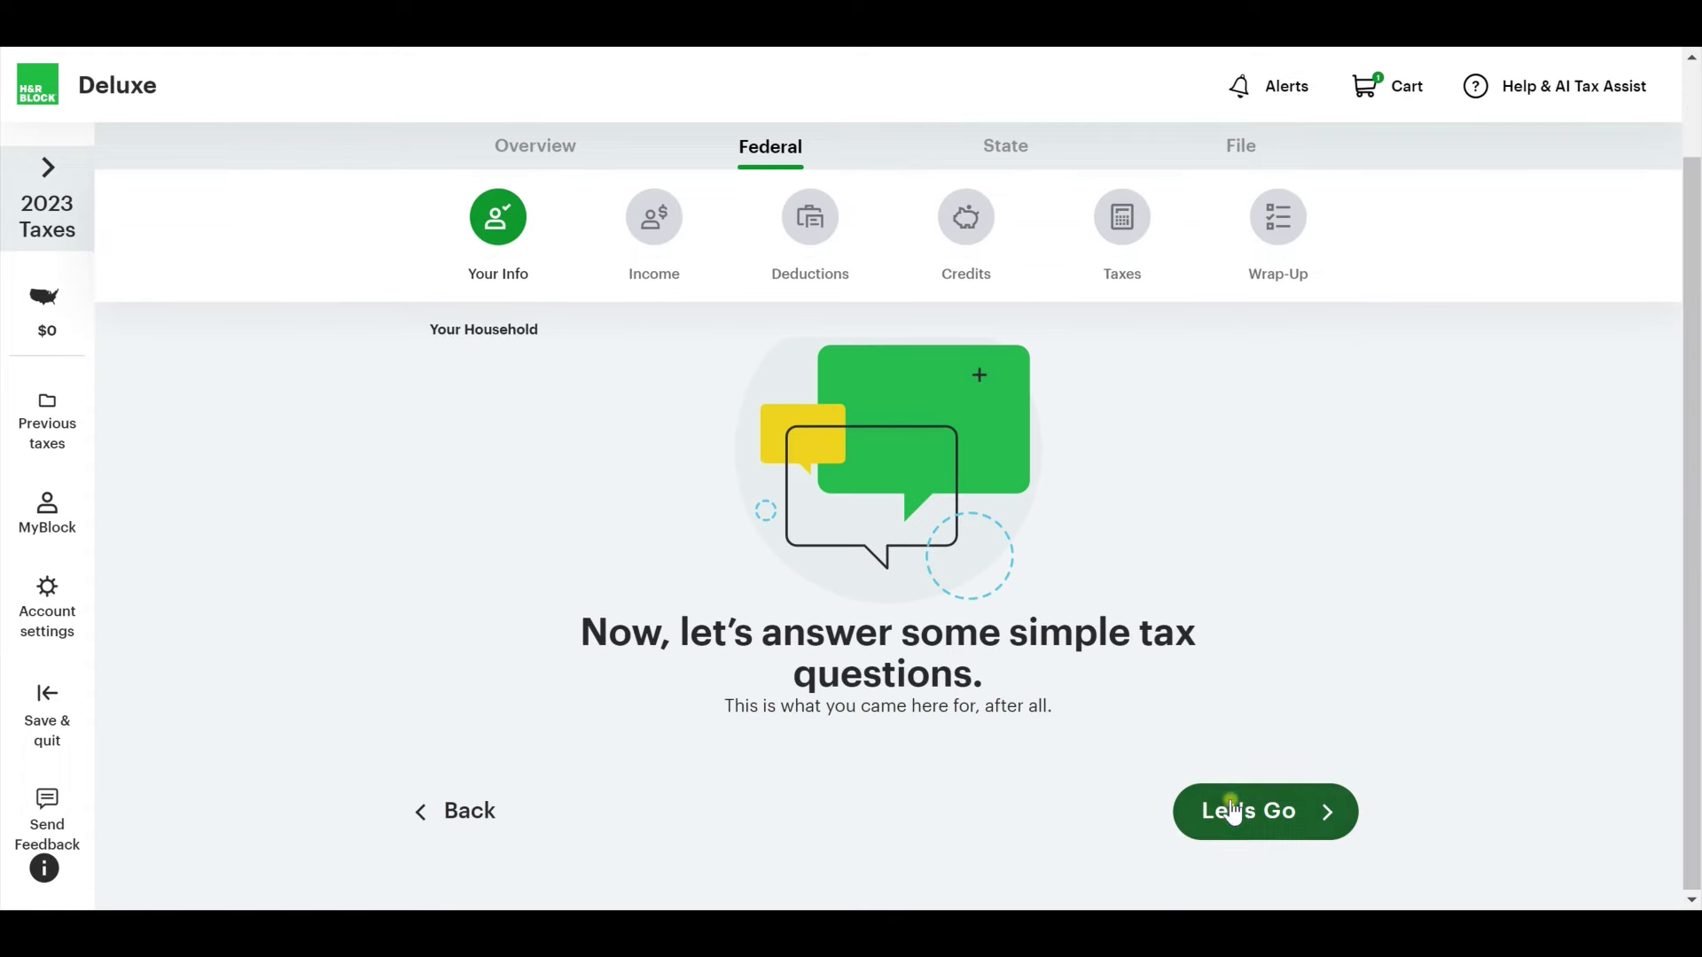
click(1236, 811)
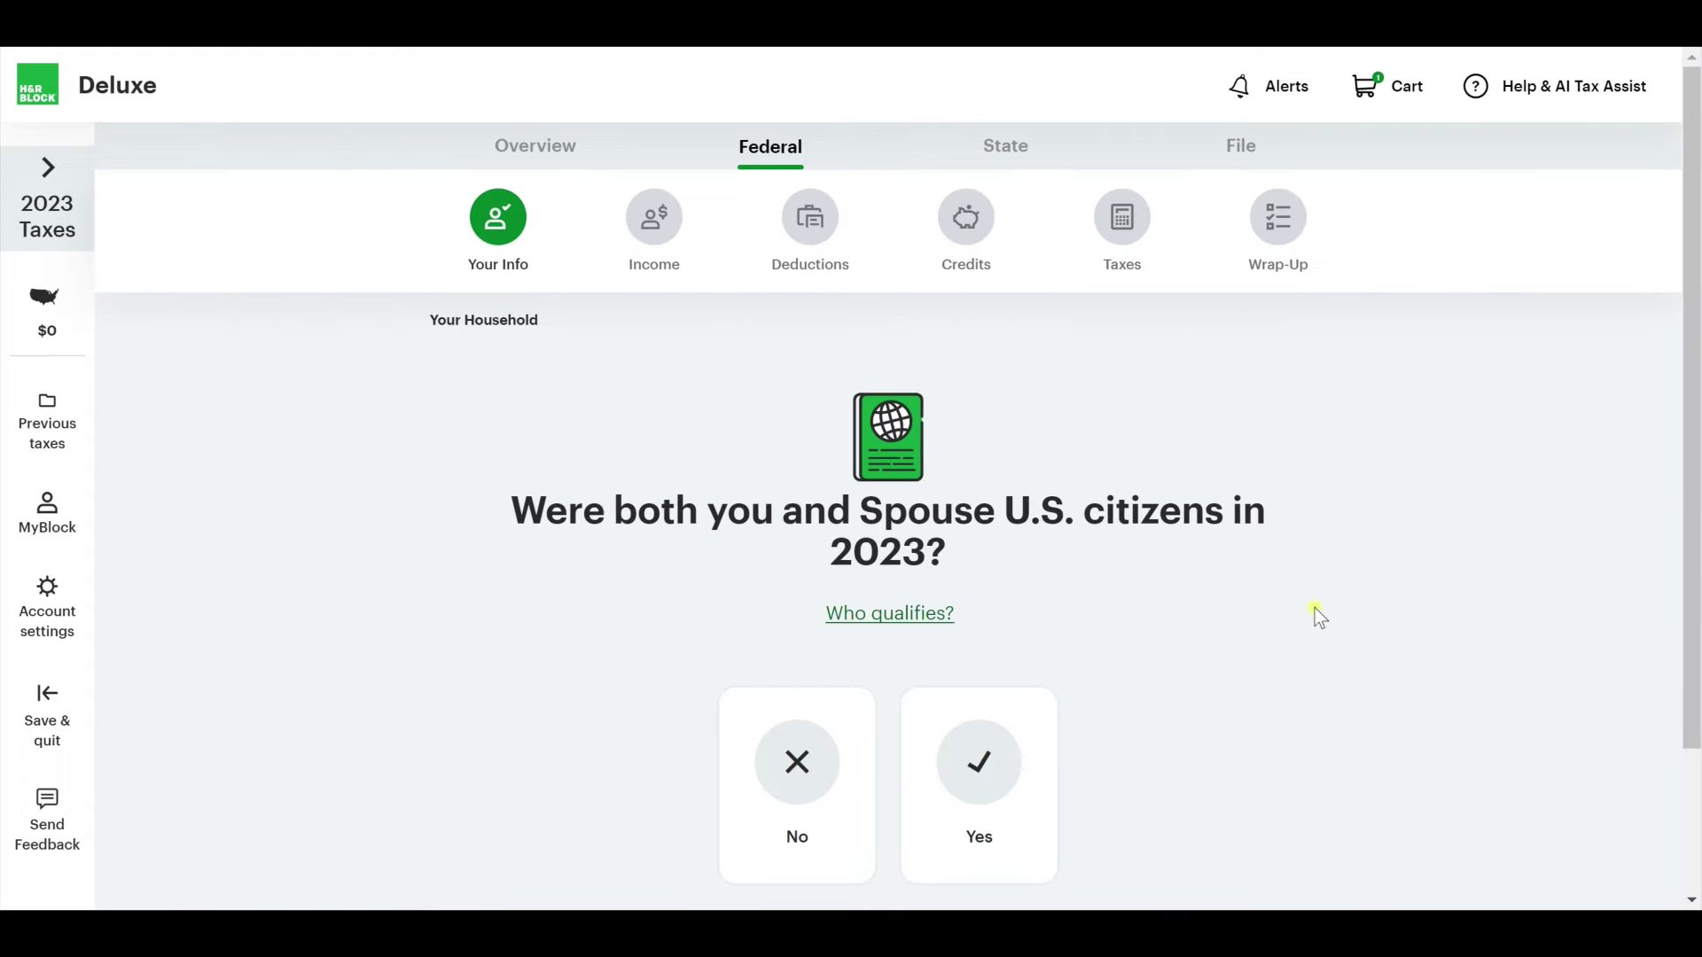
click(944, 749)
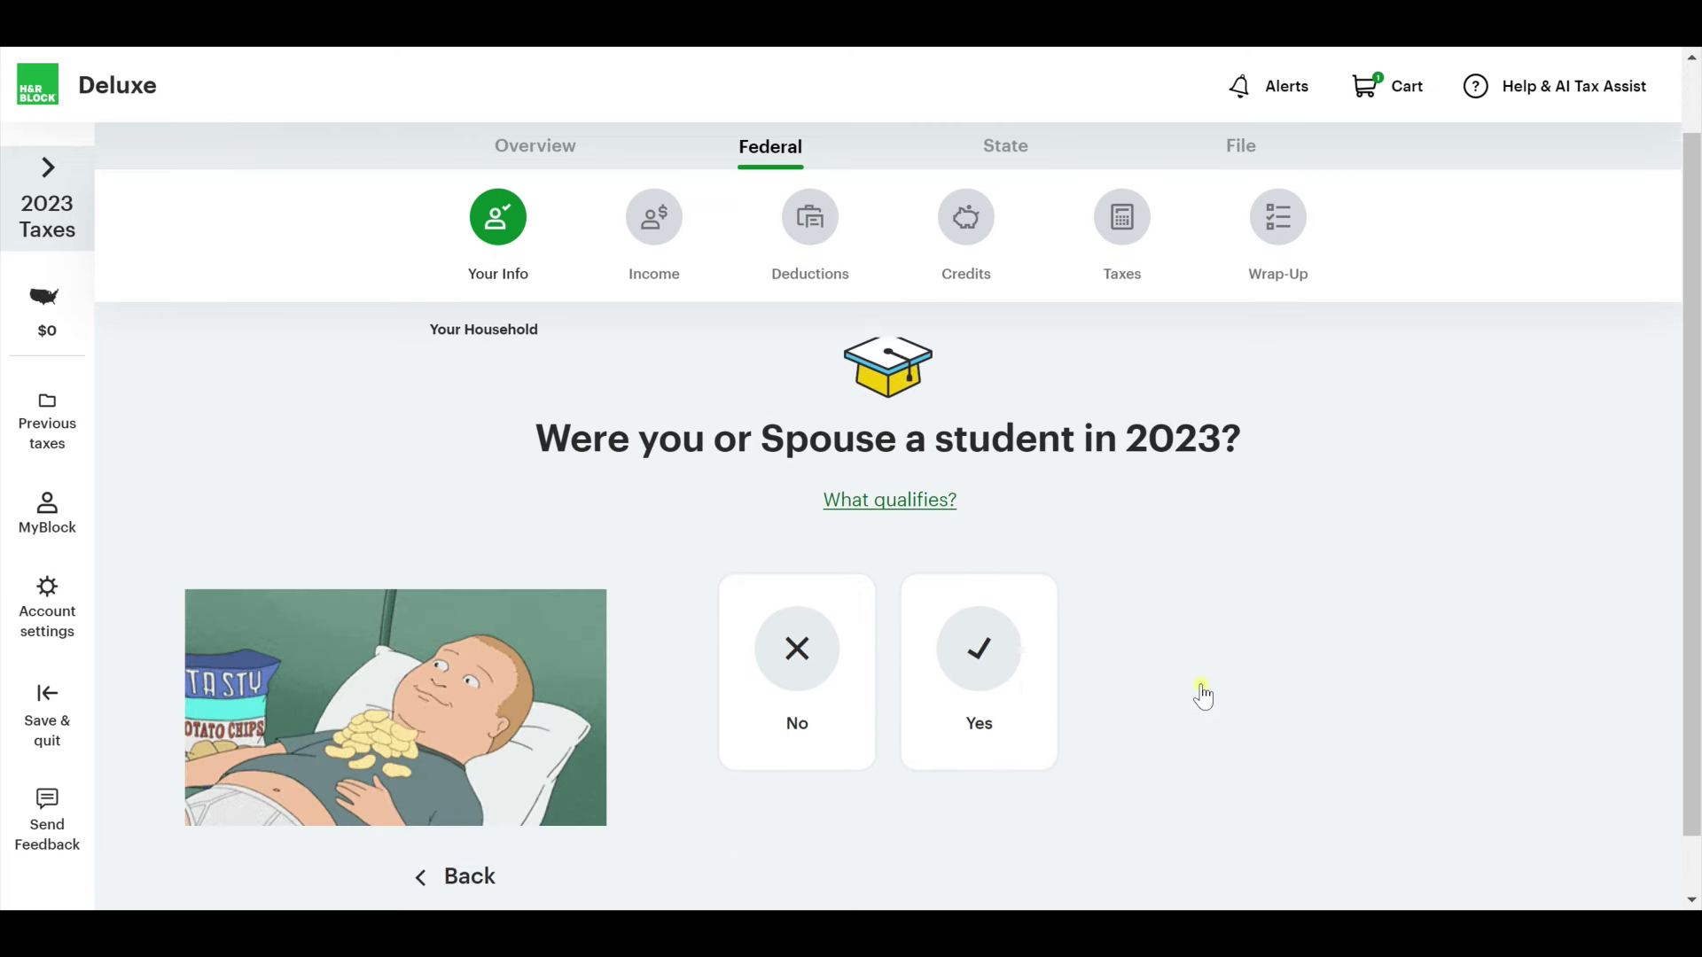
click(804, 729)
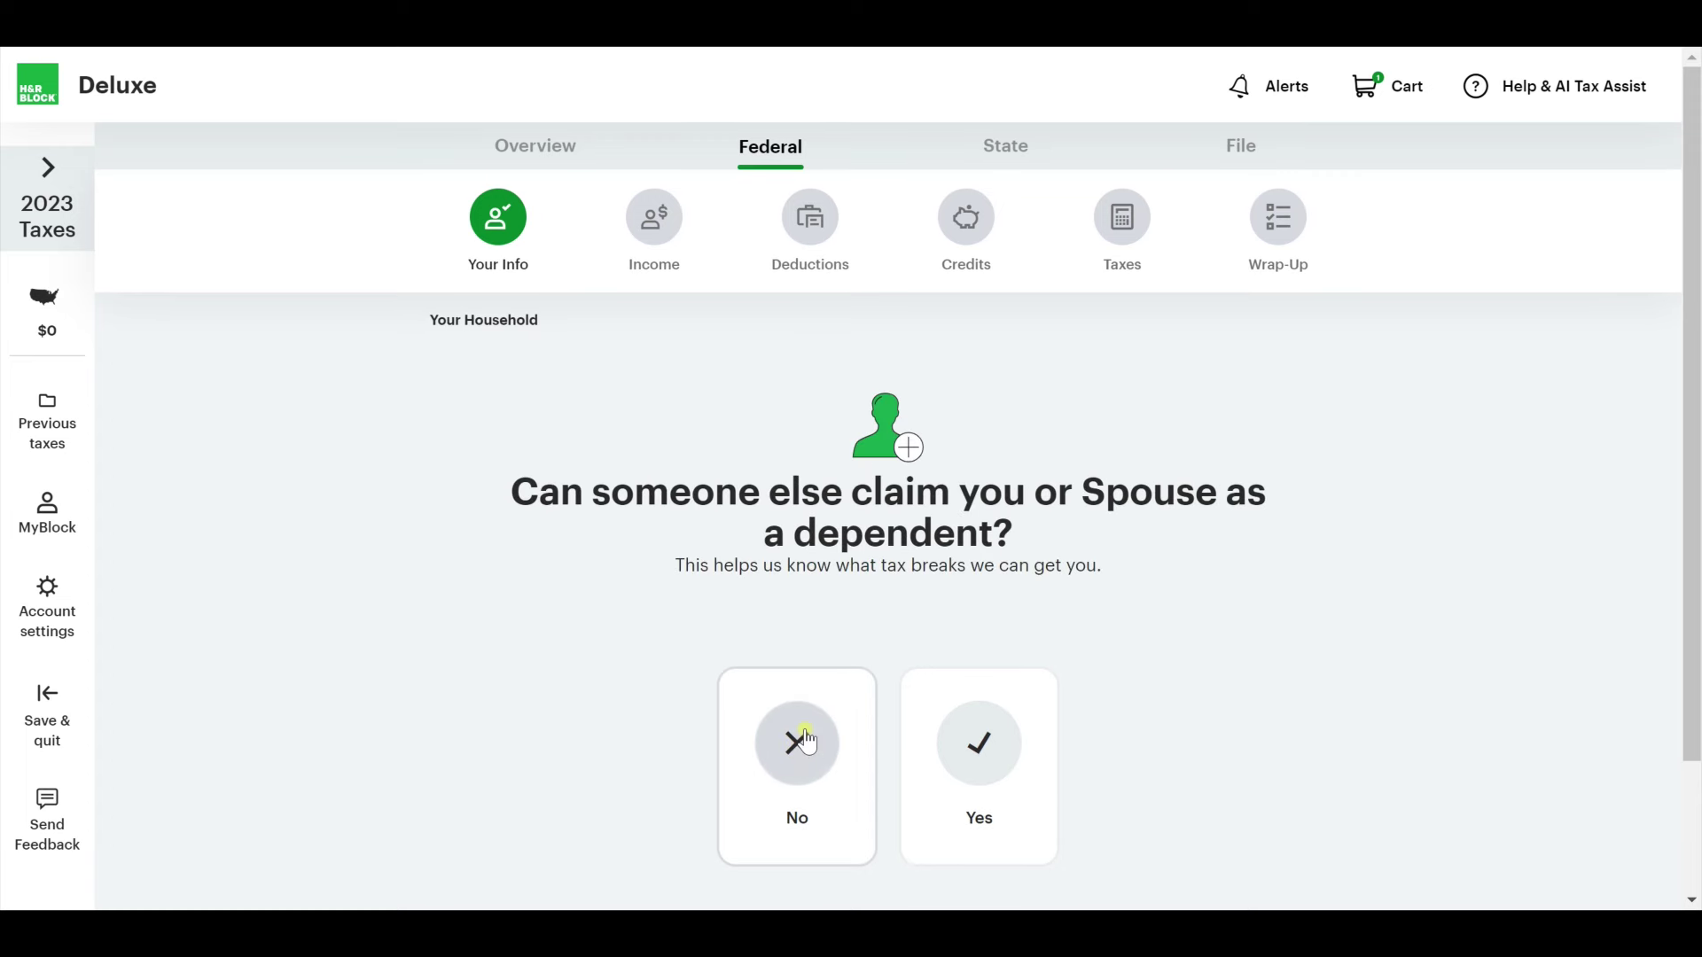
click(805, 732)
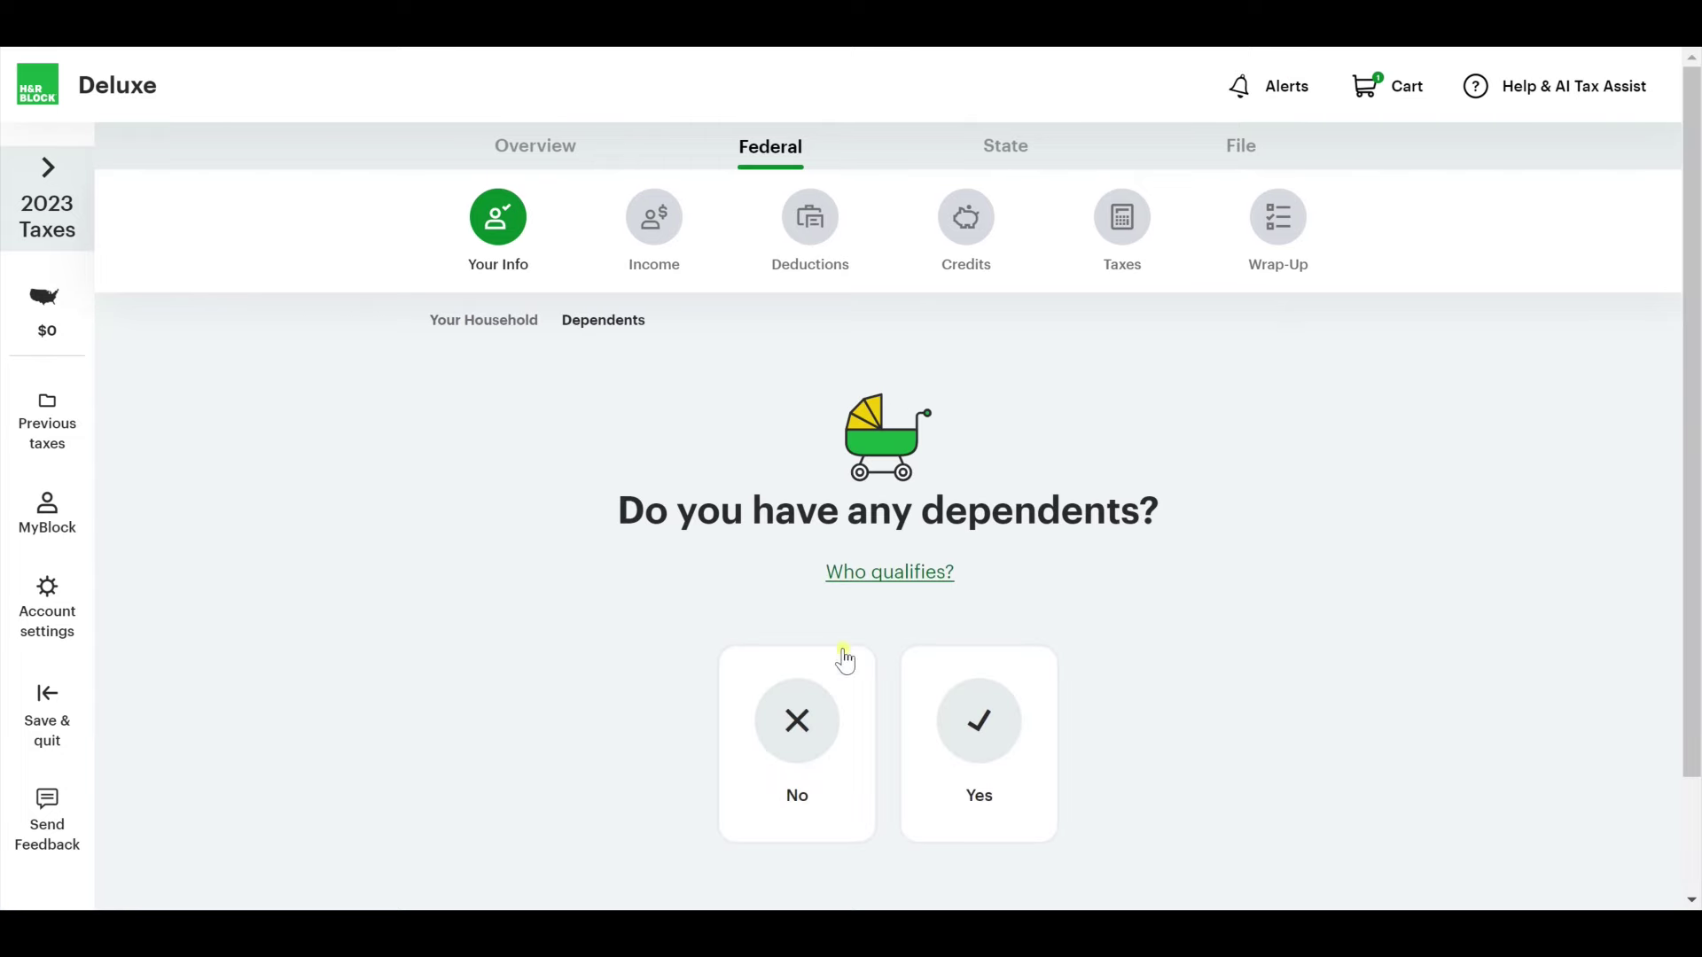
Add a household member with the child's first and last name, SSN and date of birth.
click(1026, 739)
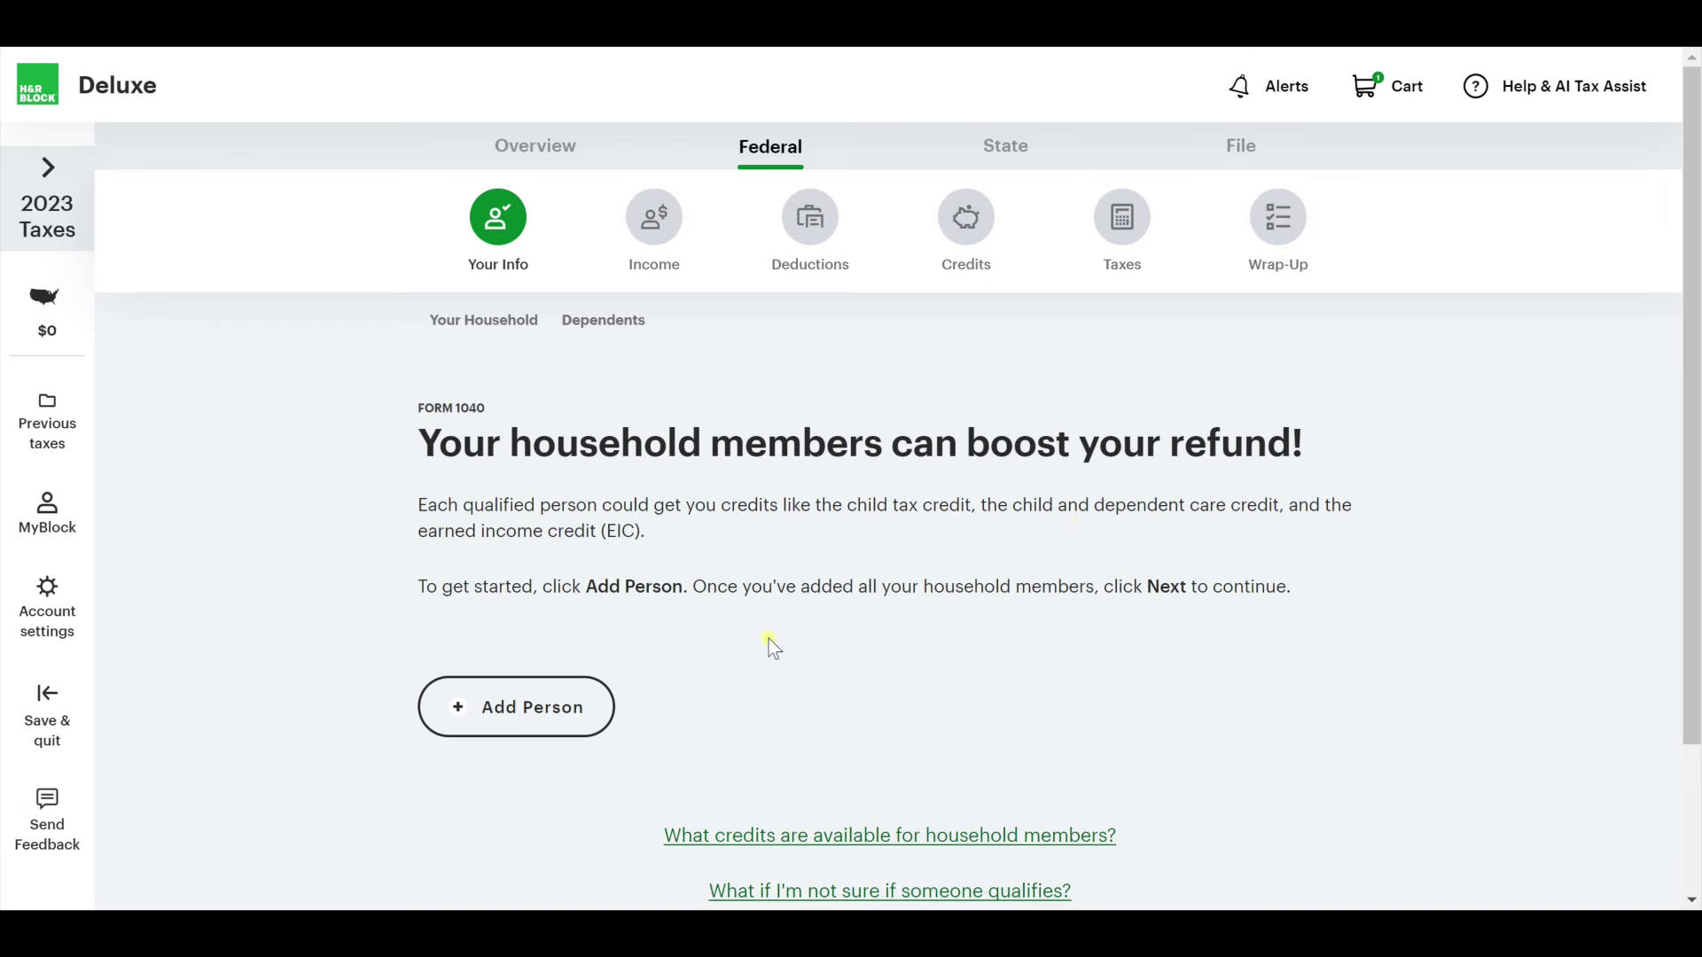
scroll(768, 640, down, 1)
click(497, 626)
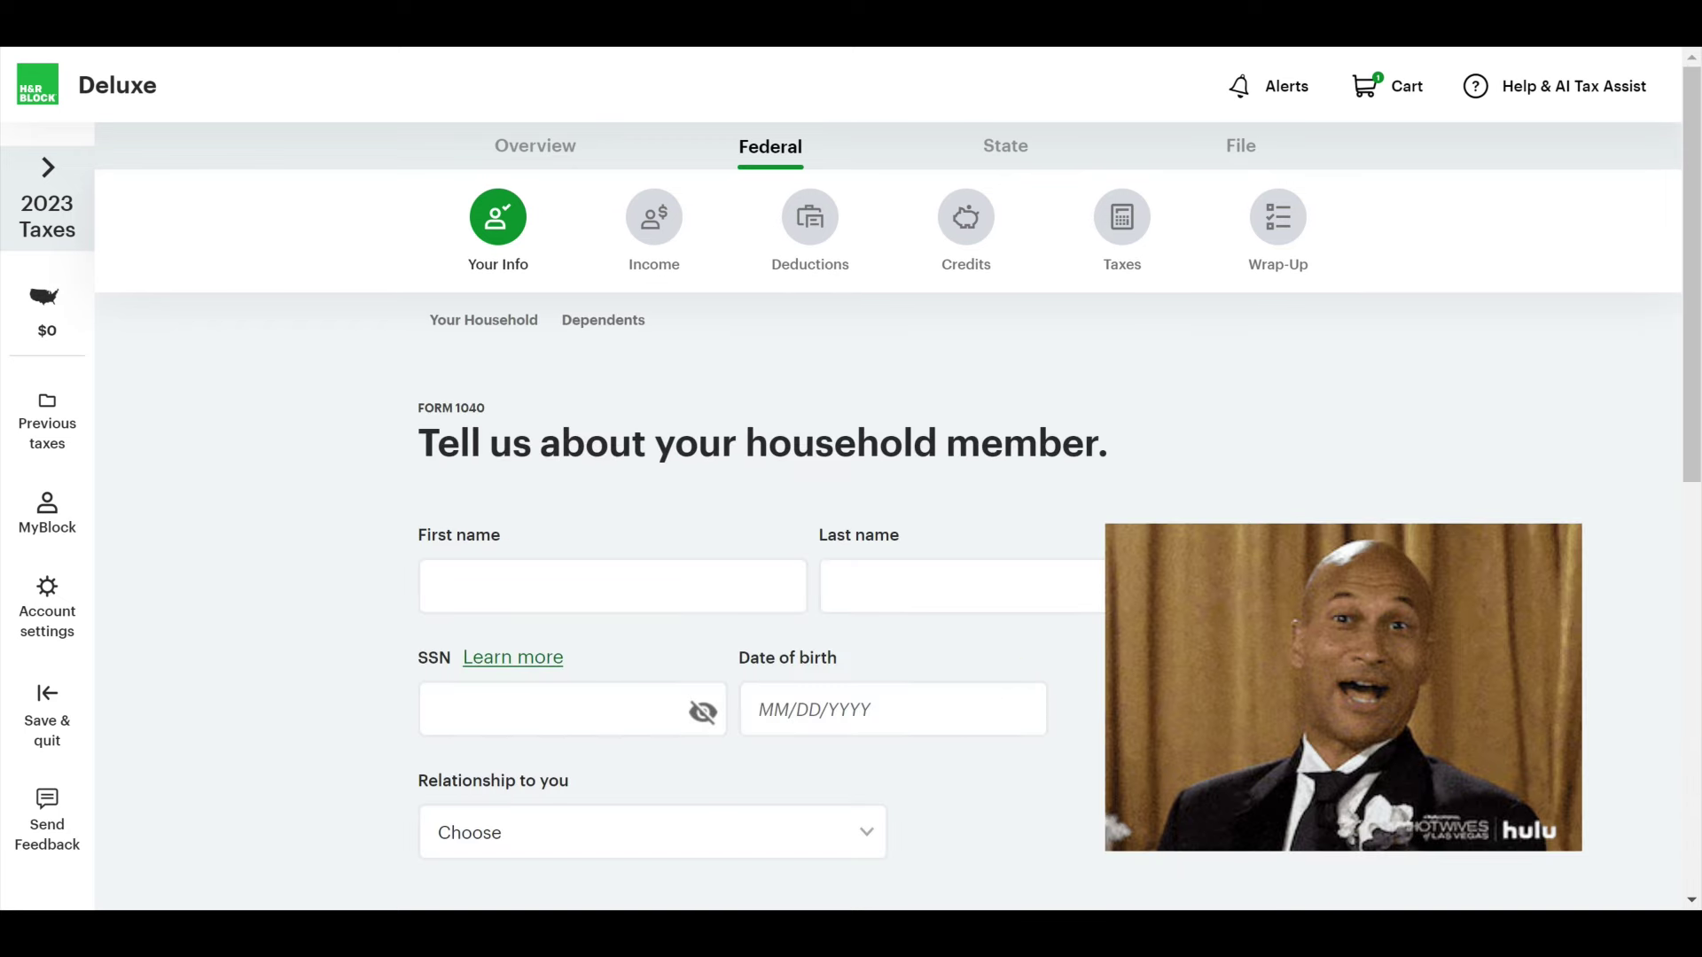
scroll(683, 559, down, 1)
click(651, 479)
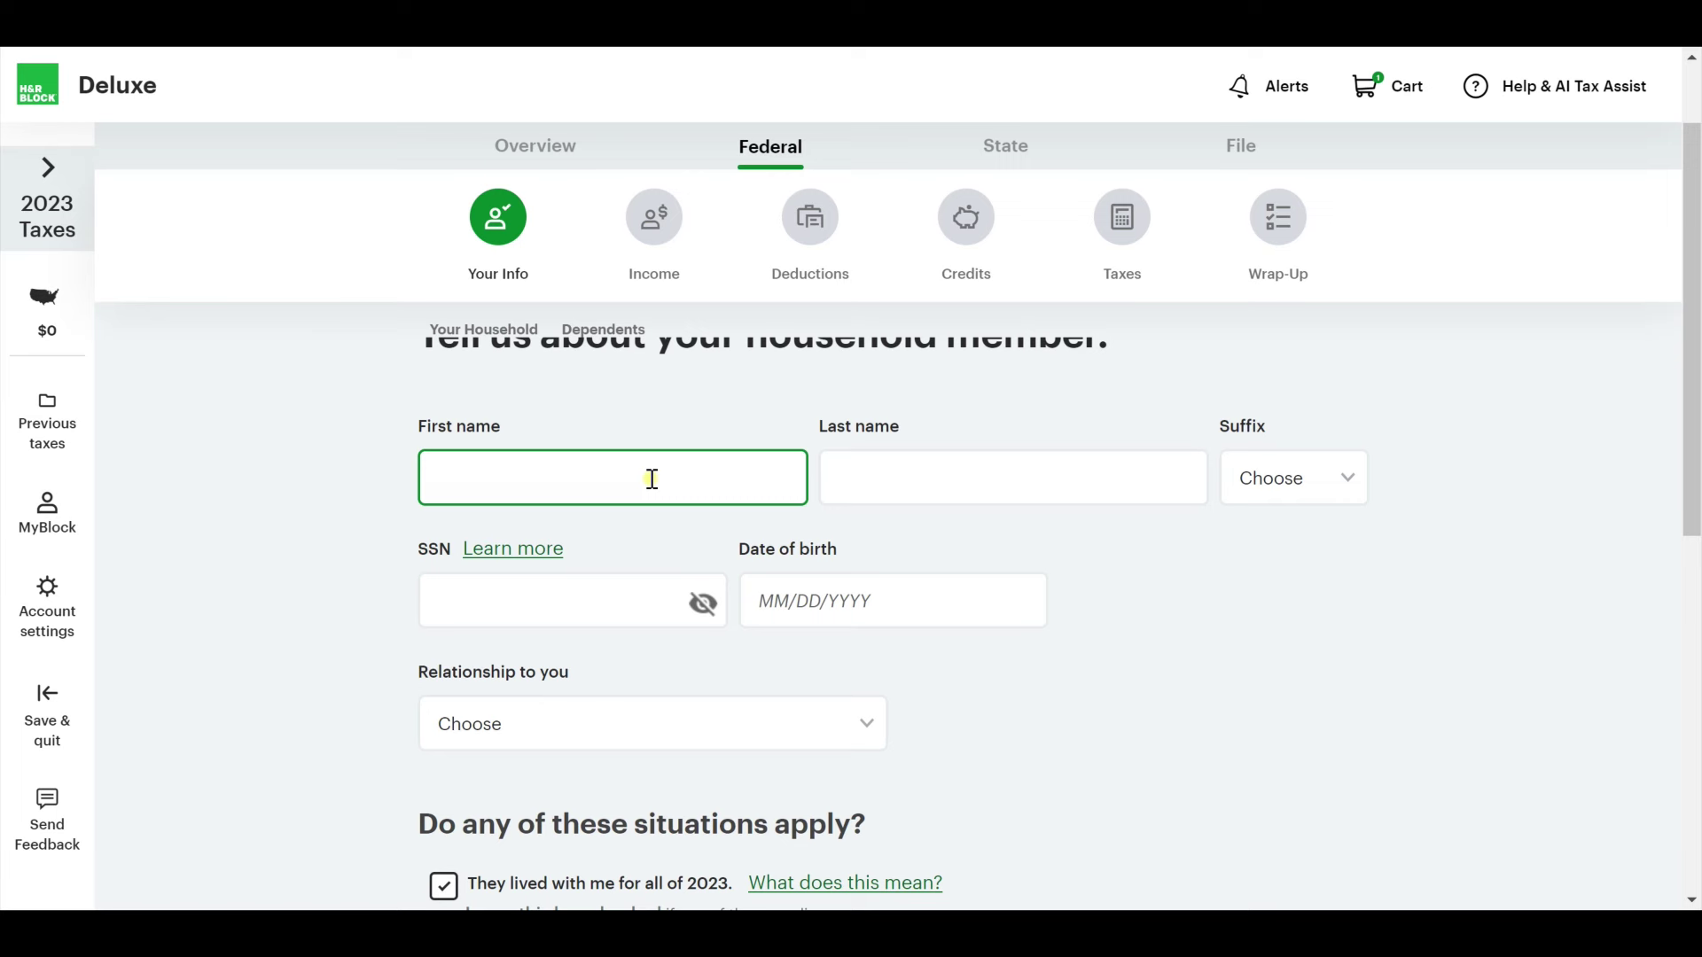
text(Kid)
key(Tab)
text(Testig)
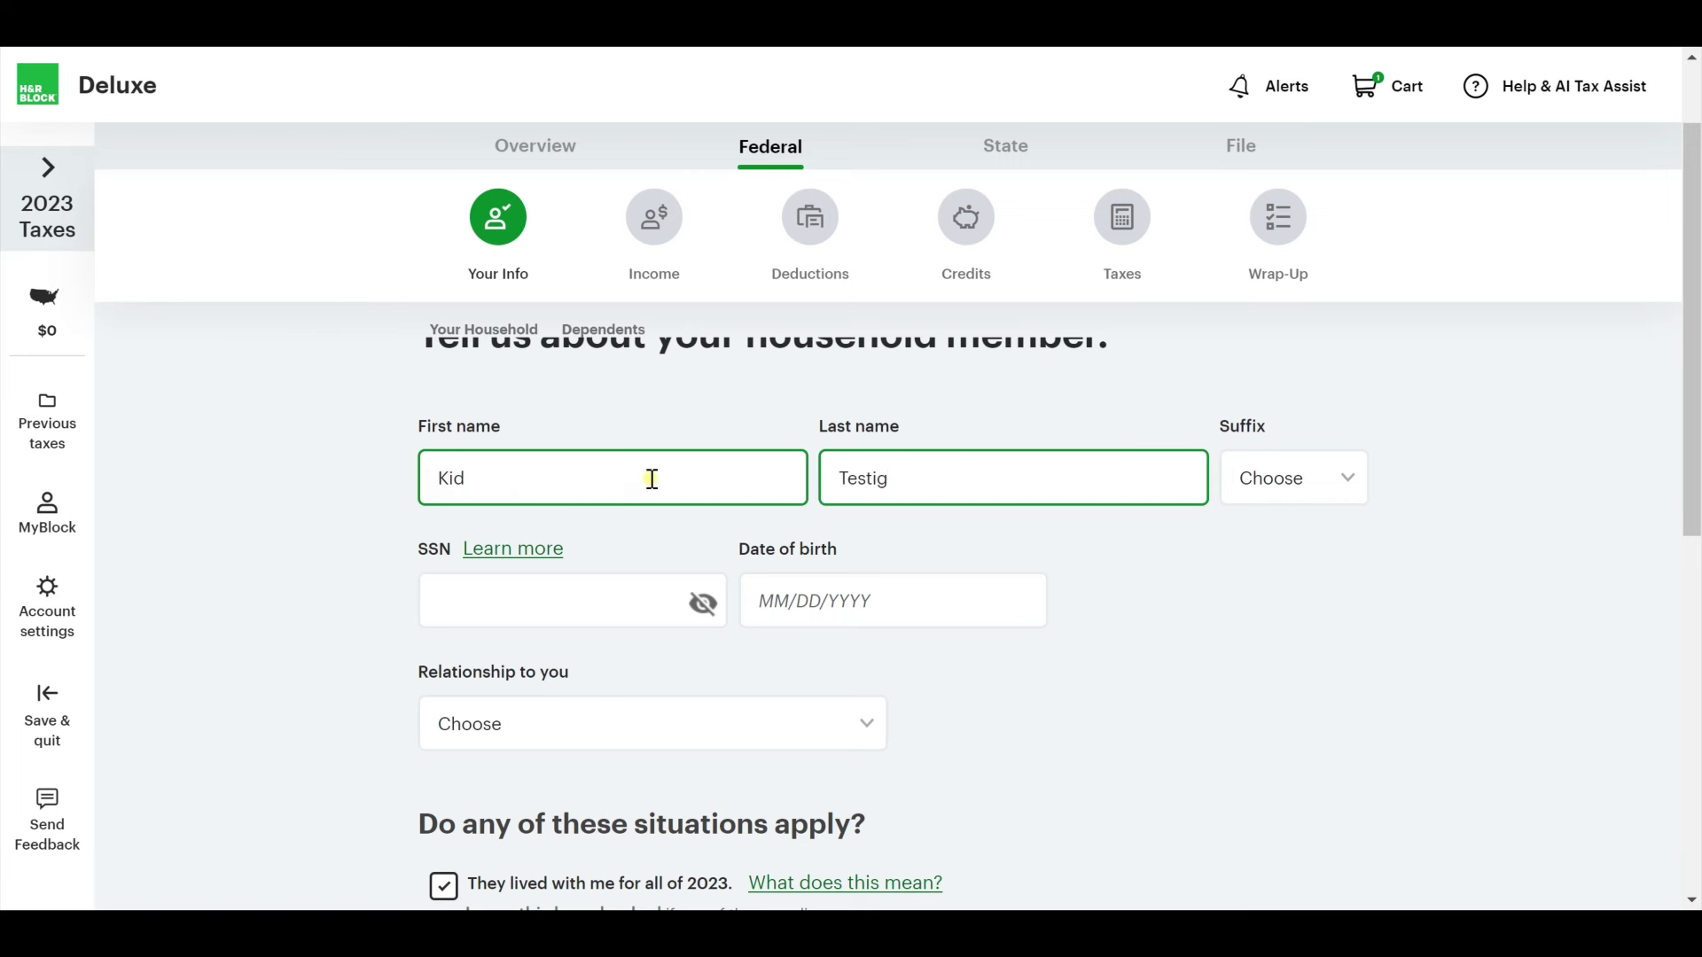
key(BackSpace)
text(ng)
key(Tab)
key(Tab)
key(Tab)
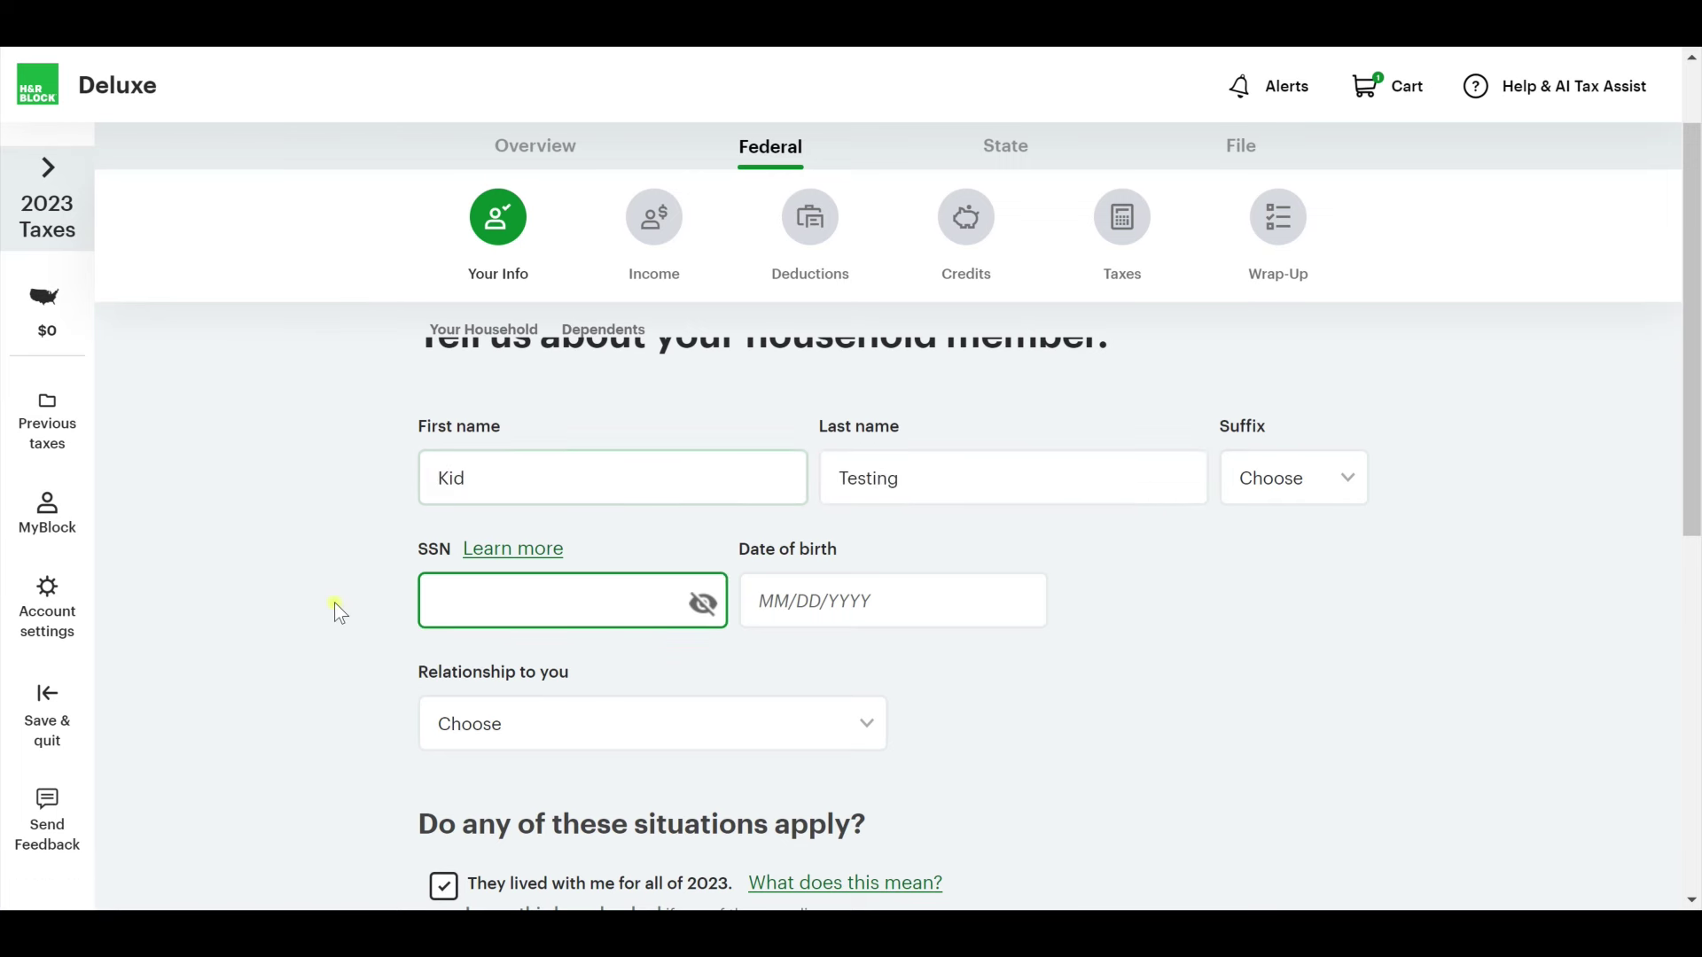
text(**8)
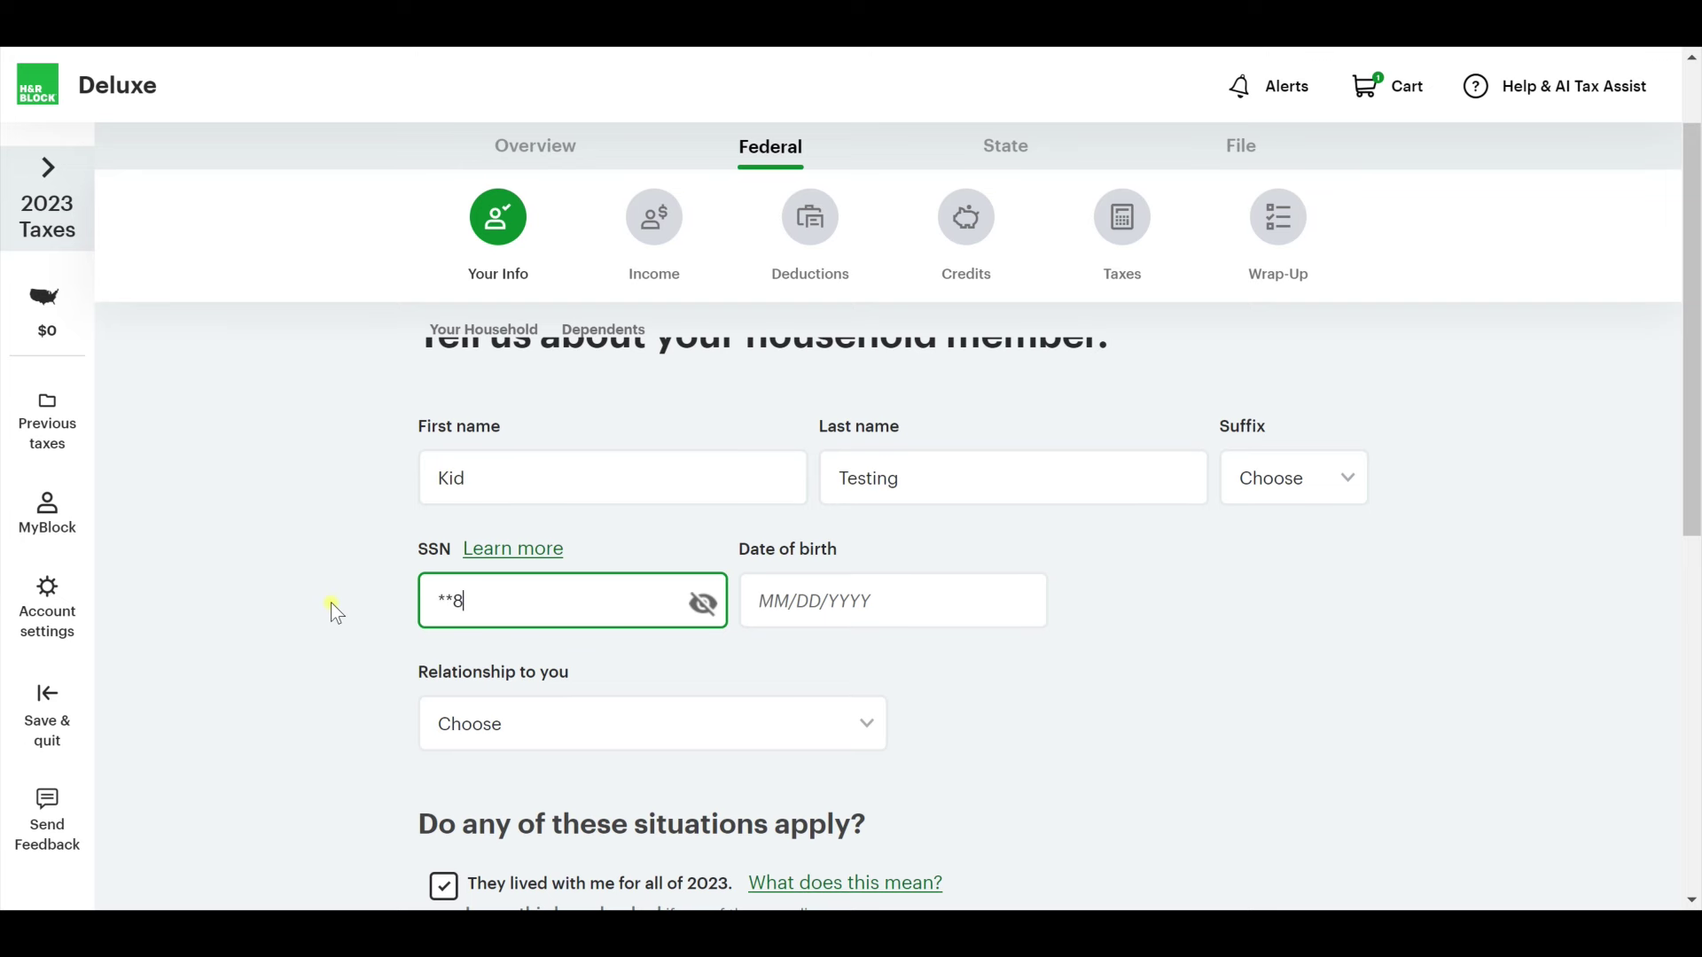
text(*****6)
key(Tab)
text(0)
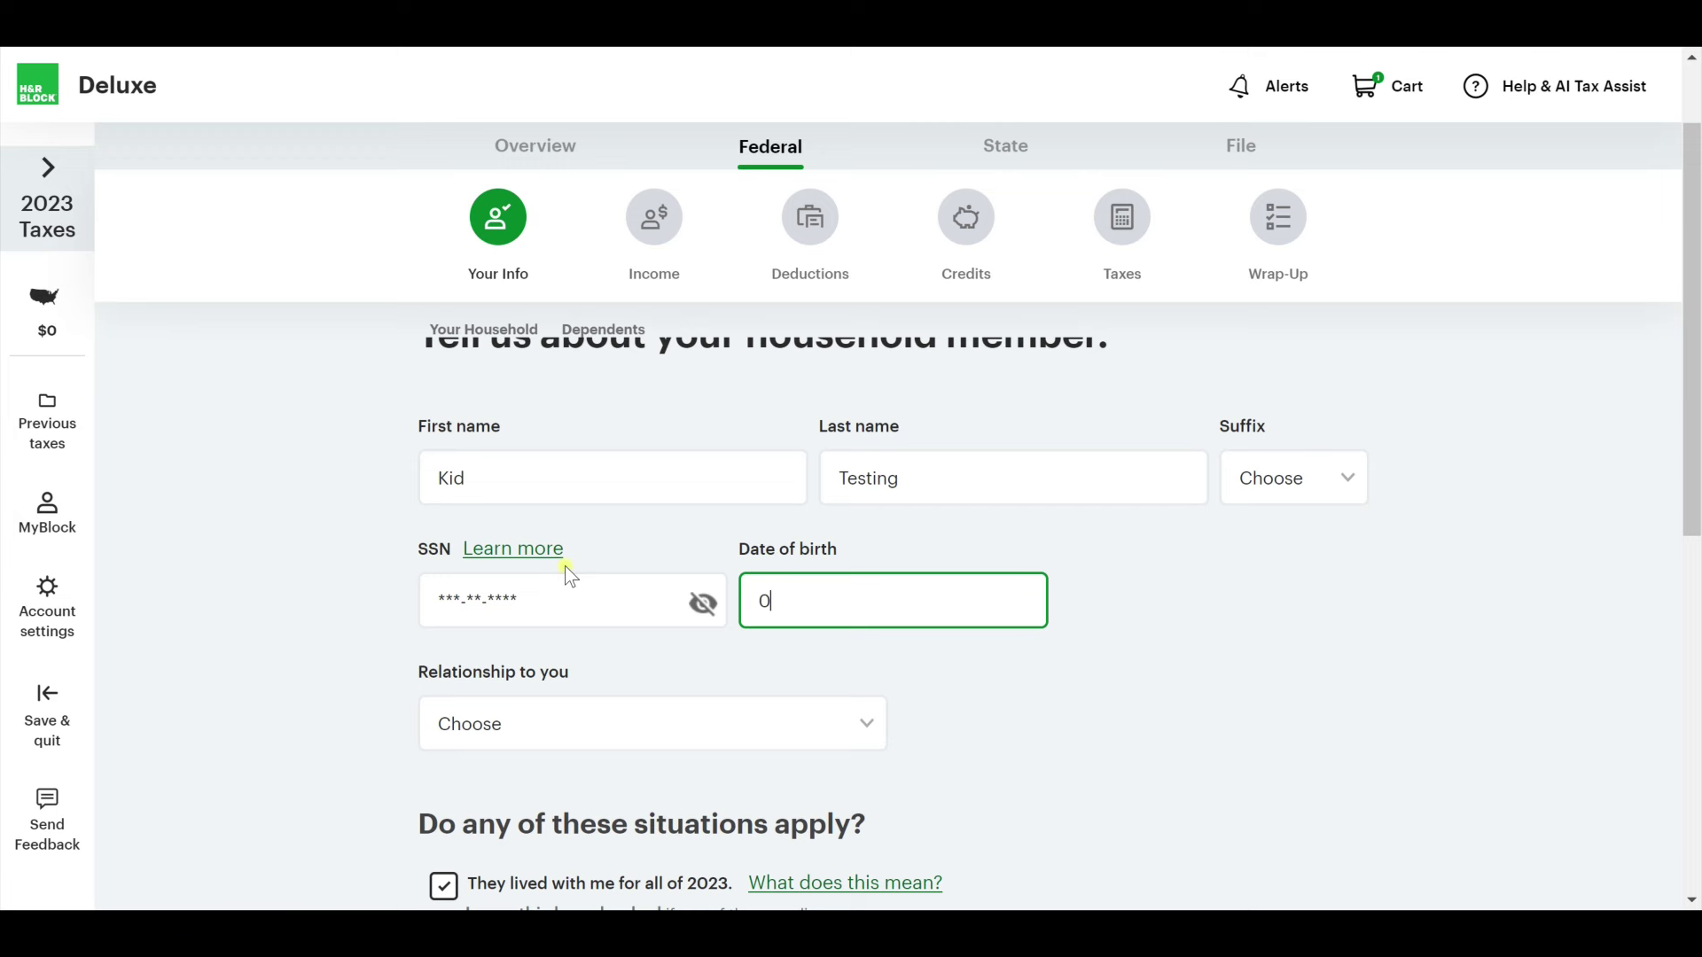
text(8/04/2020)
Set the relationship to Daughter, save, and accept the dependent results.
scroll(593, 558, down, 2)
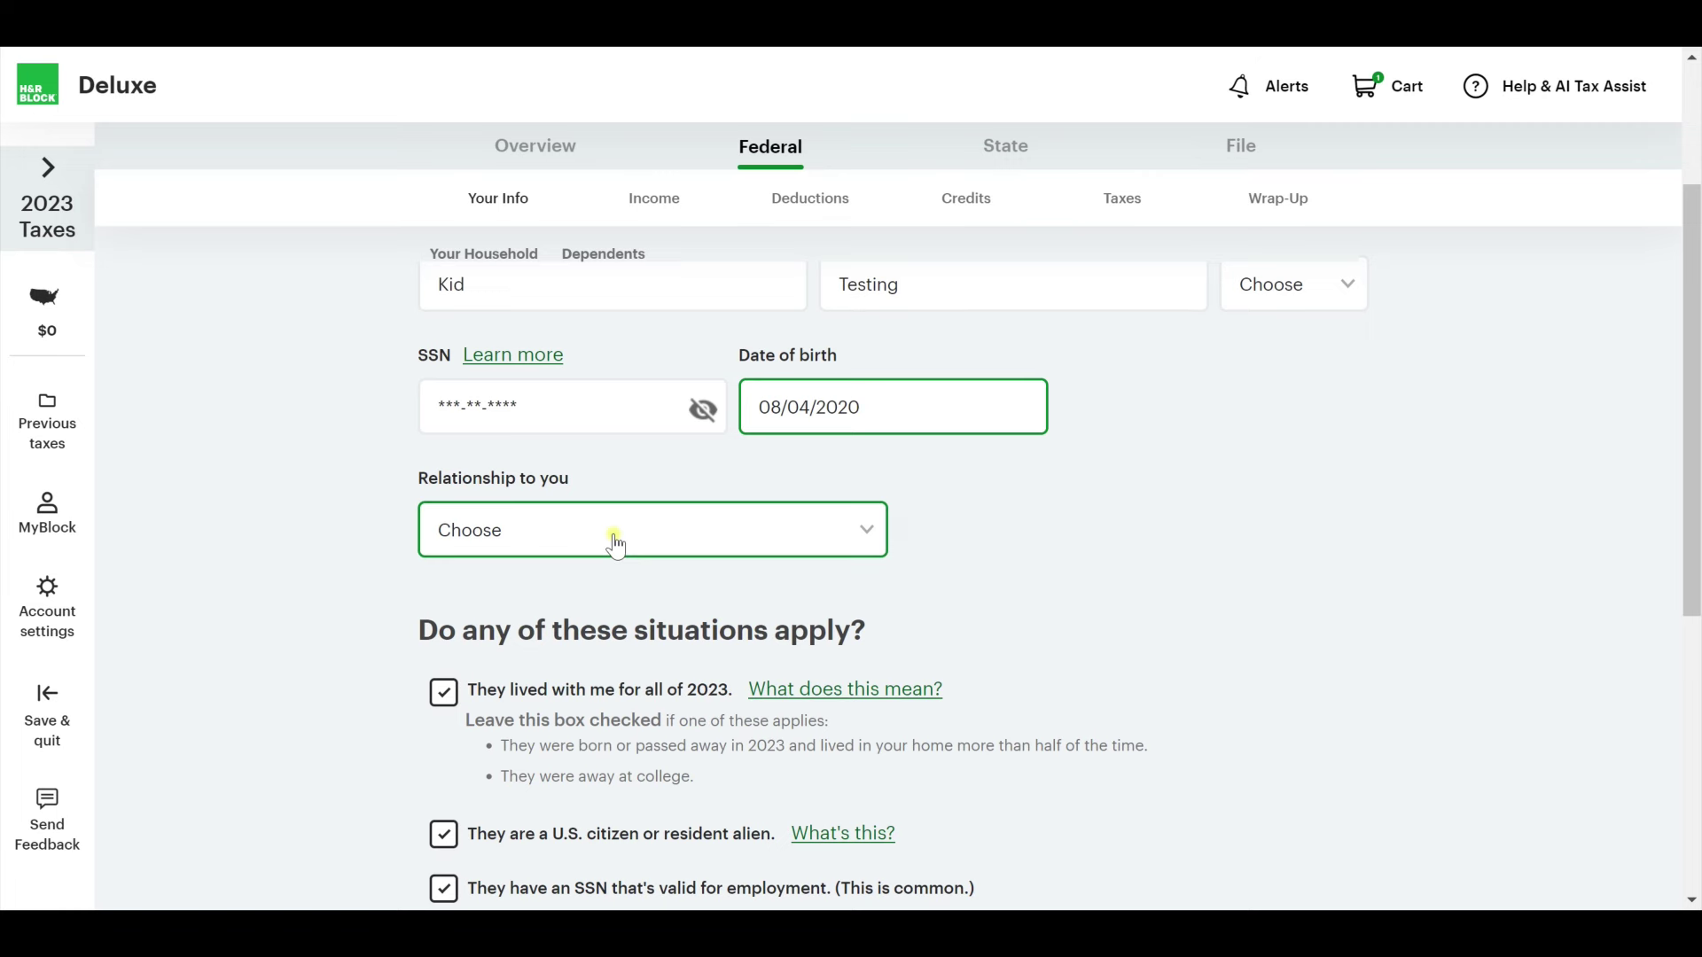
click(615, 544)
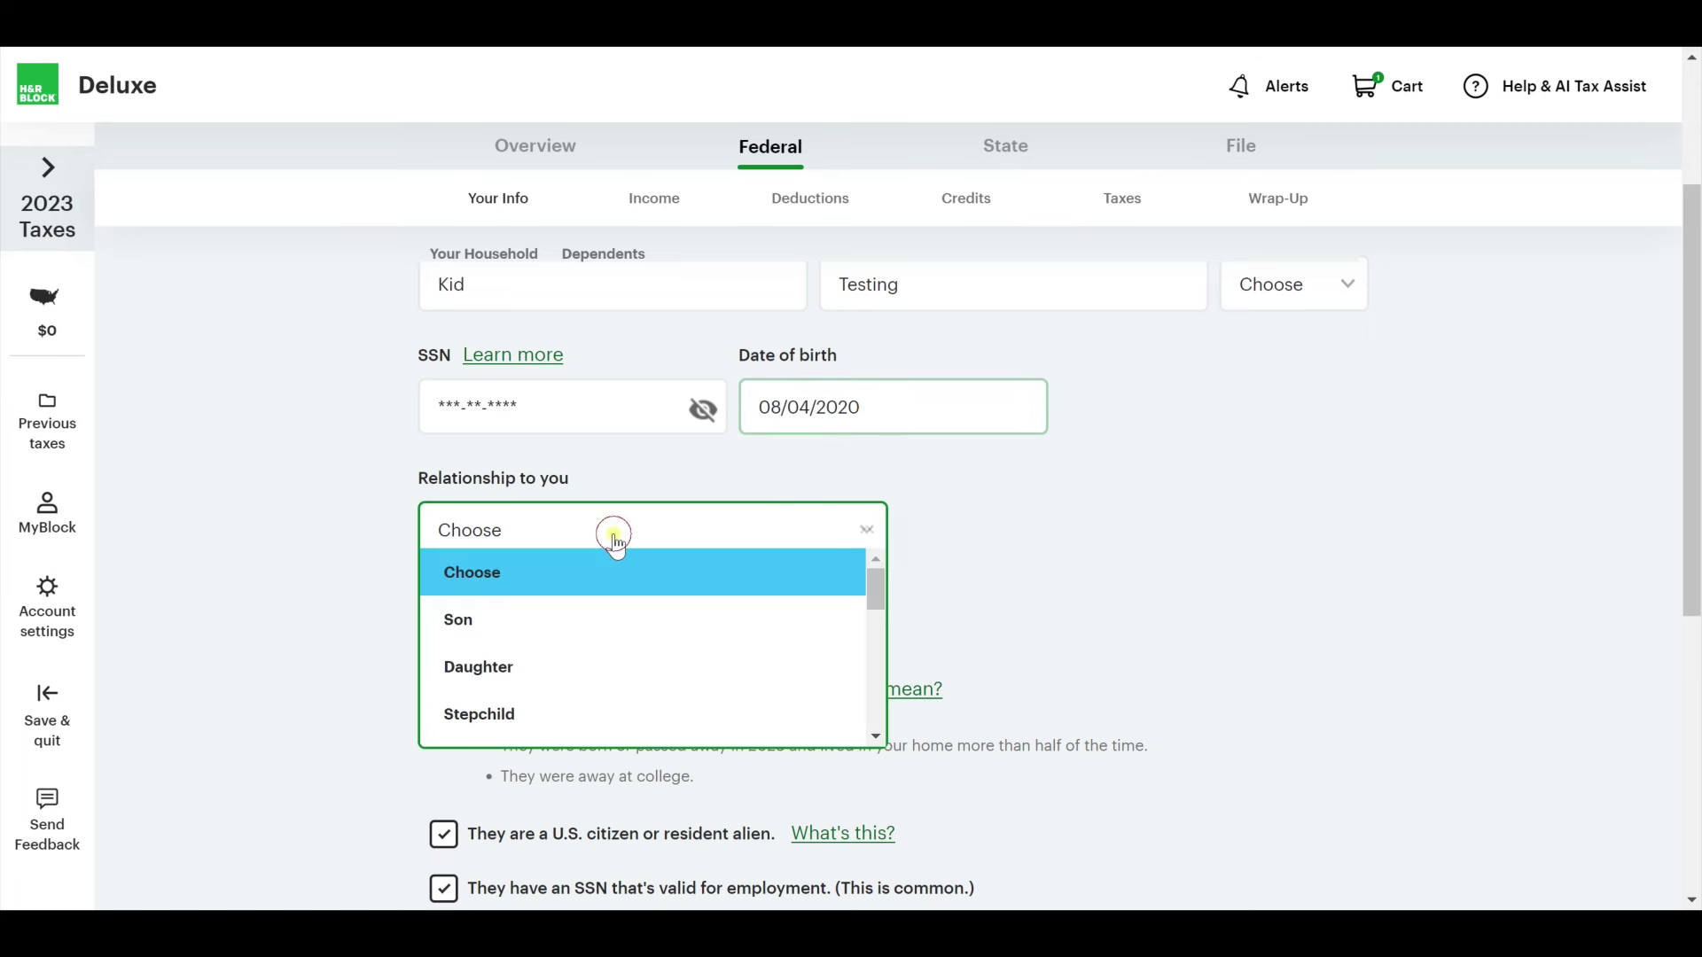
click(560, 676)
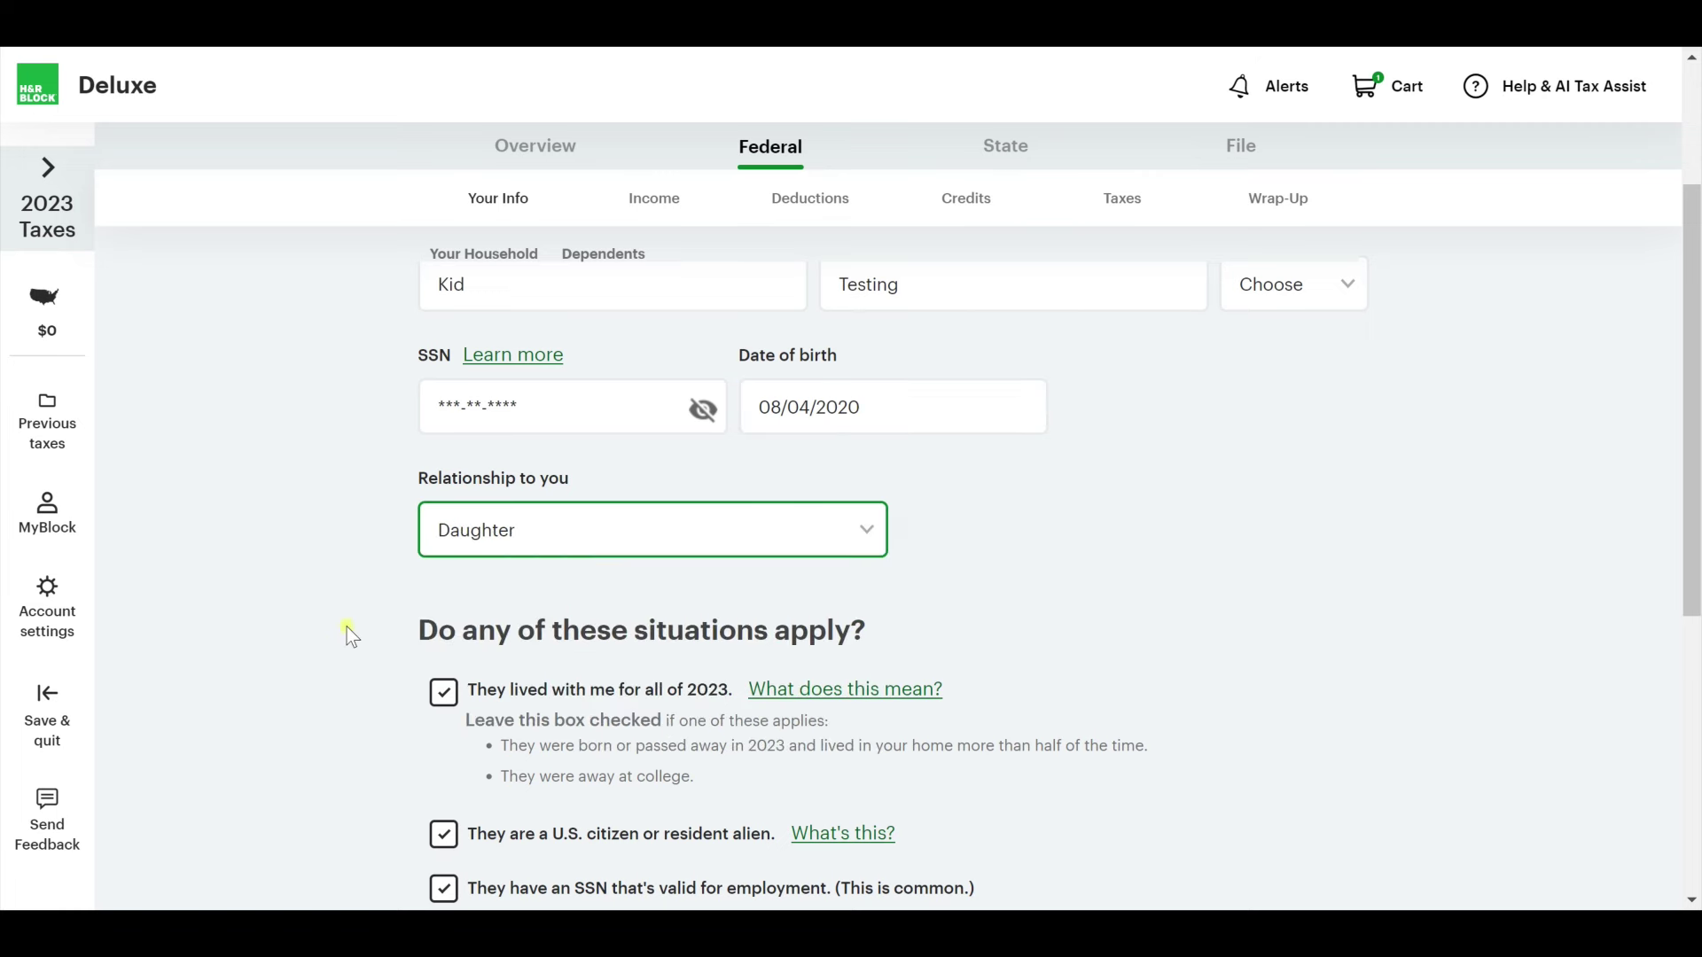
scroll(342, 618, down, 3)
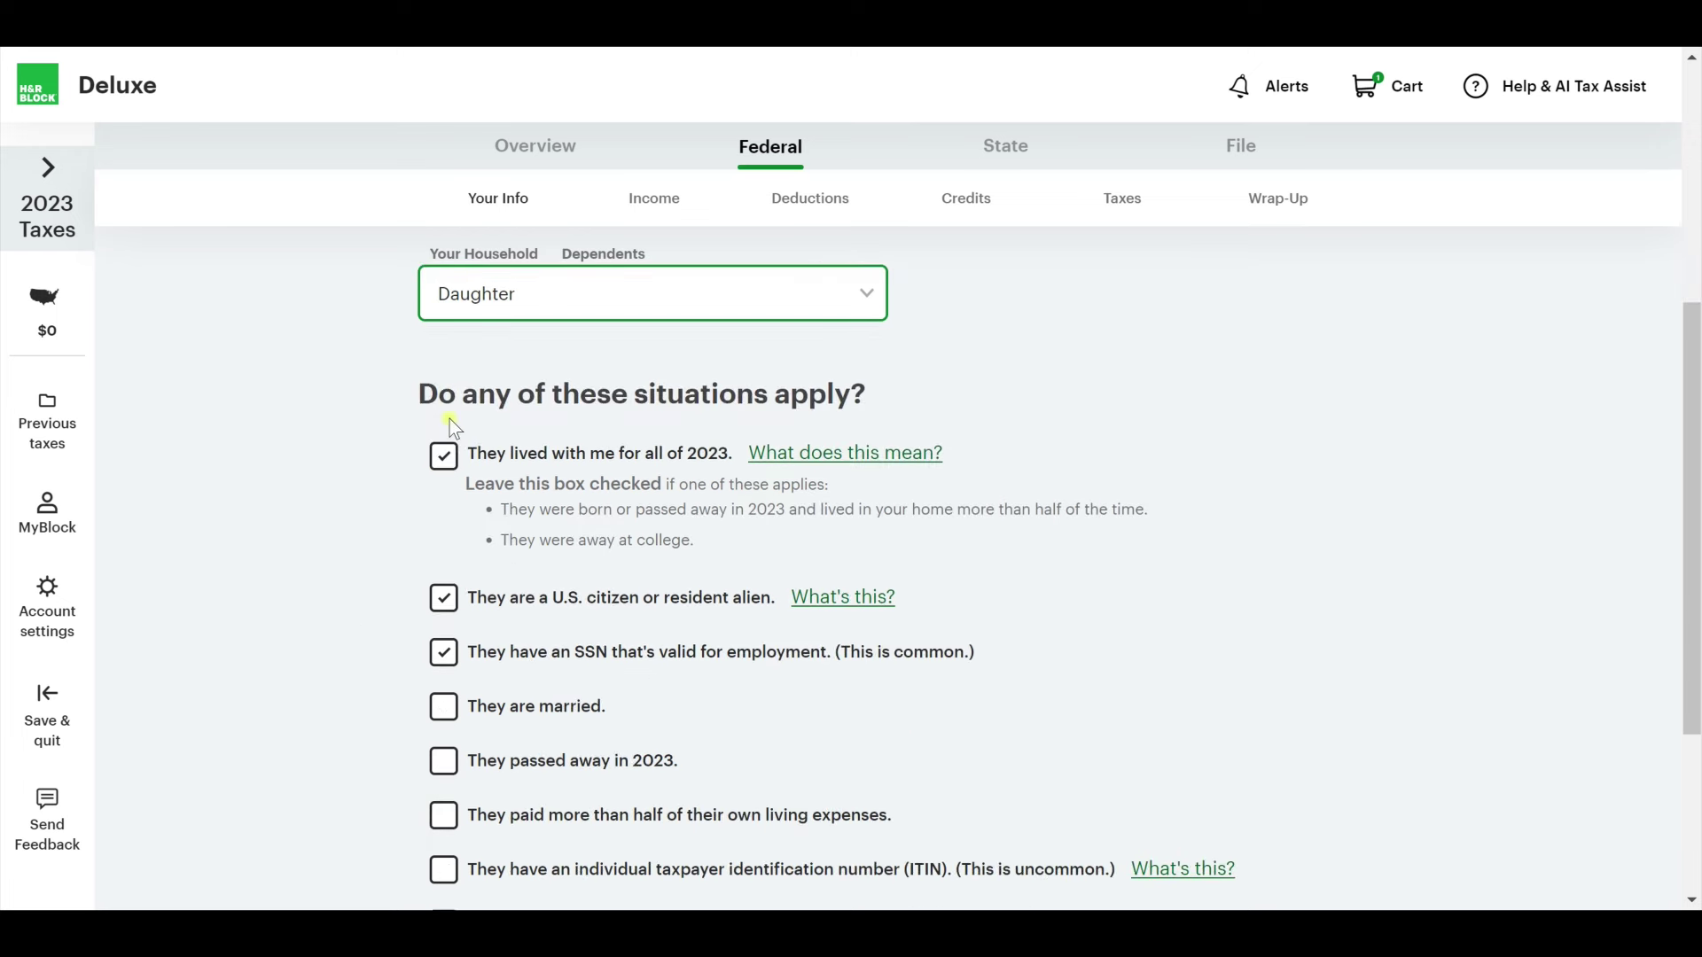
scroll(436, 456, down, 1)
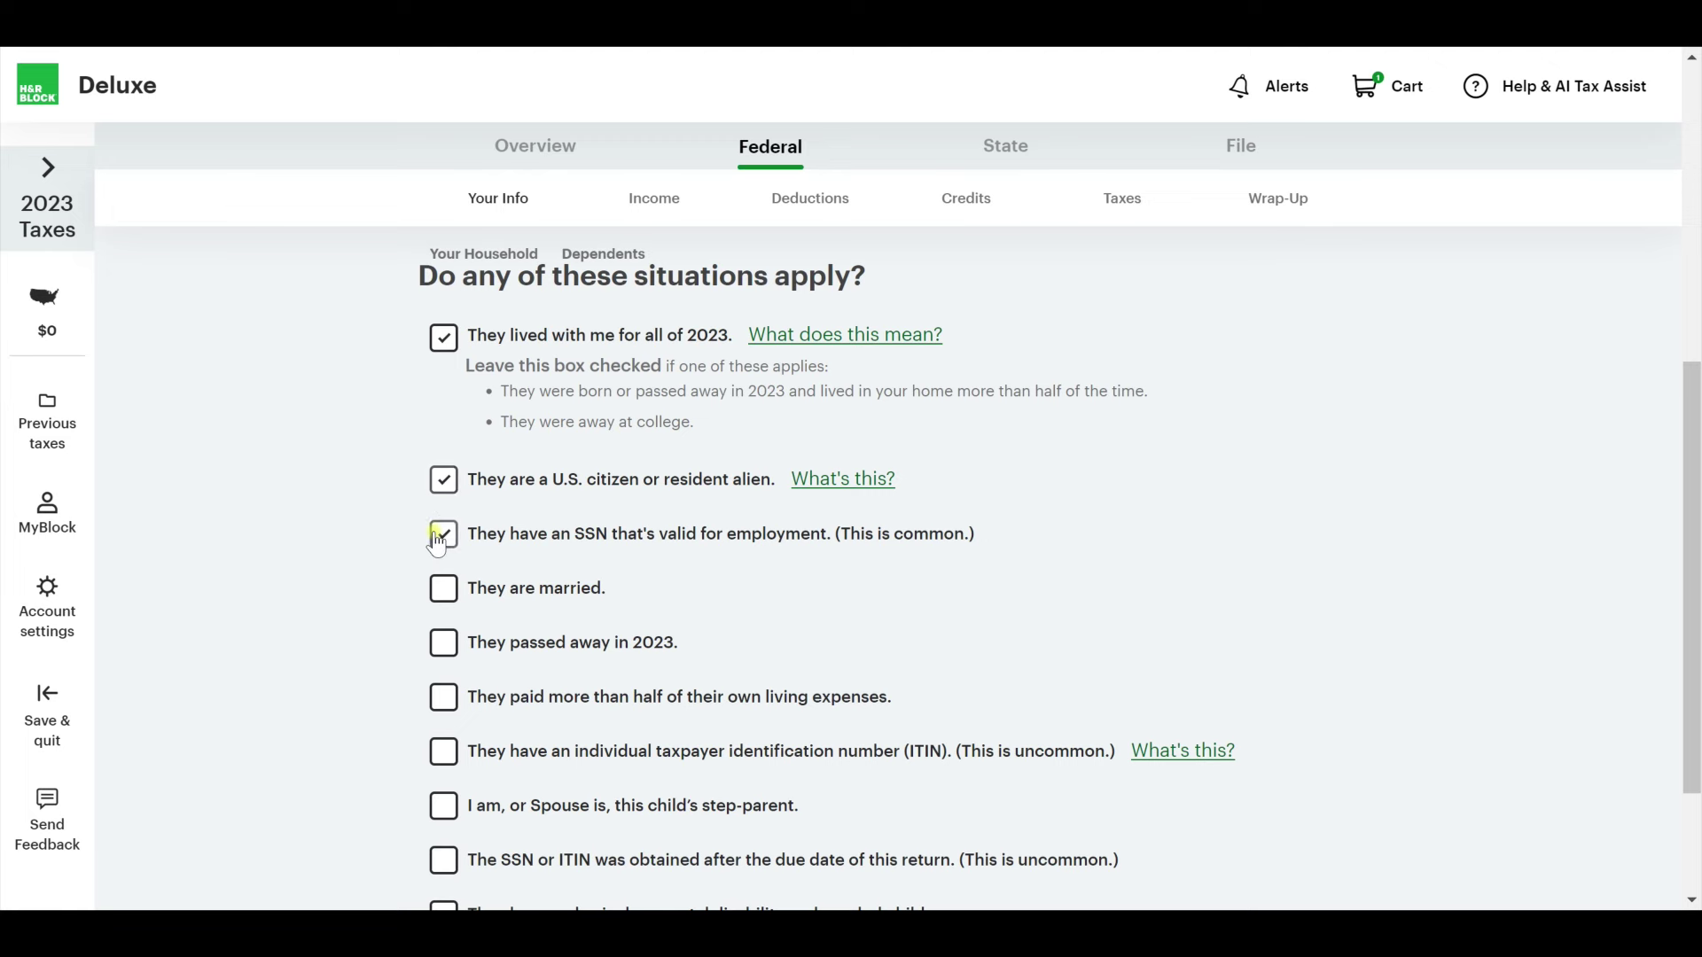
scroll(420, 501, down, 1)
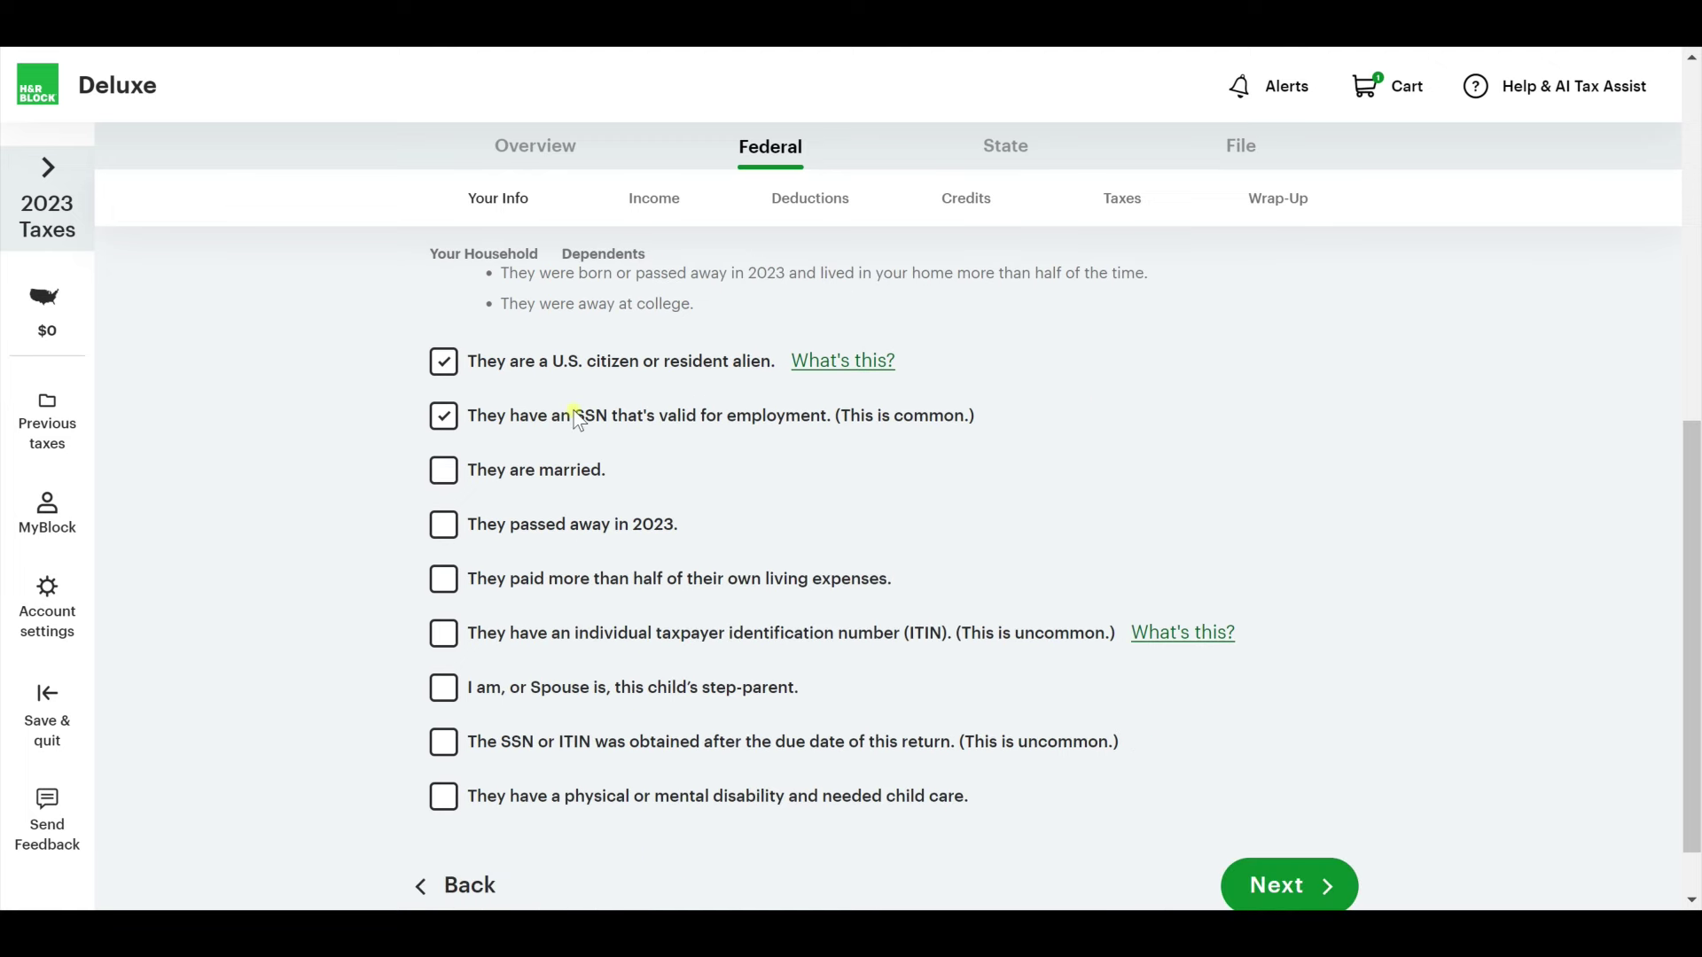
scroll(453, 550, down, 1)
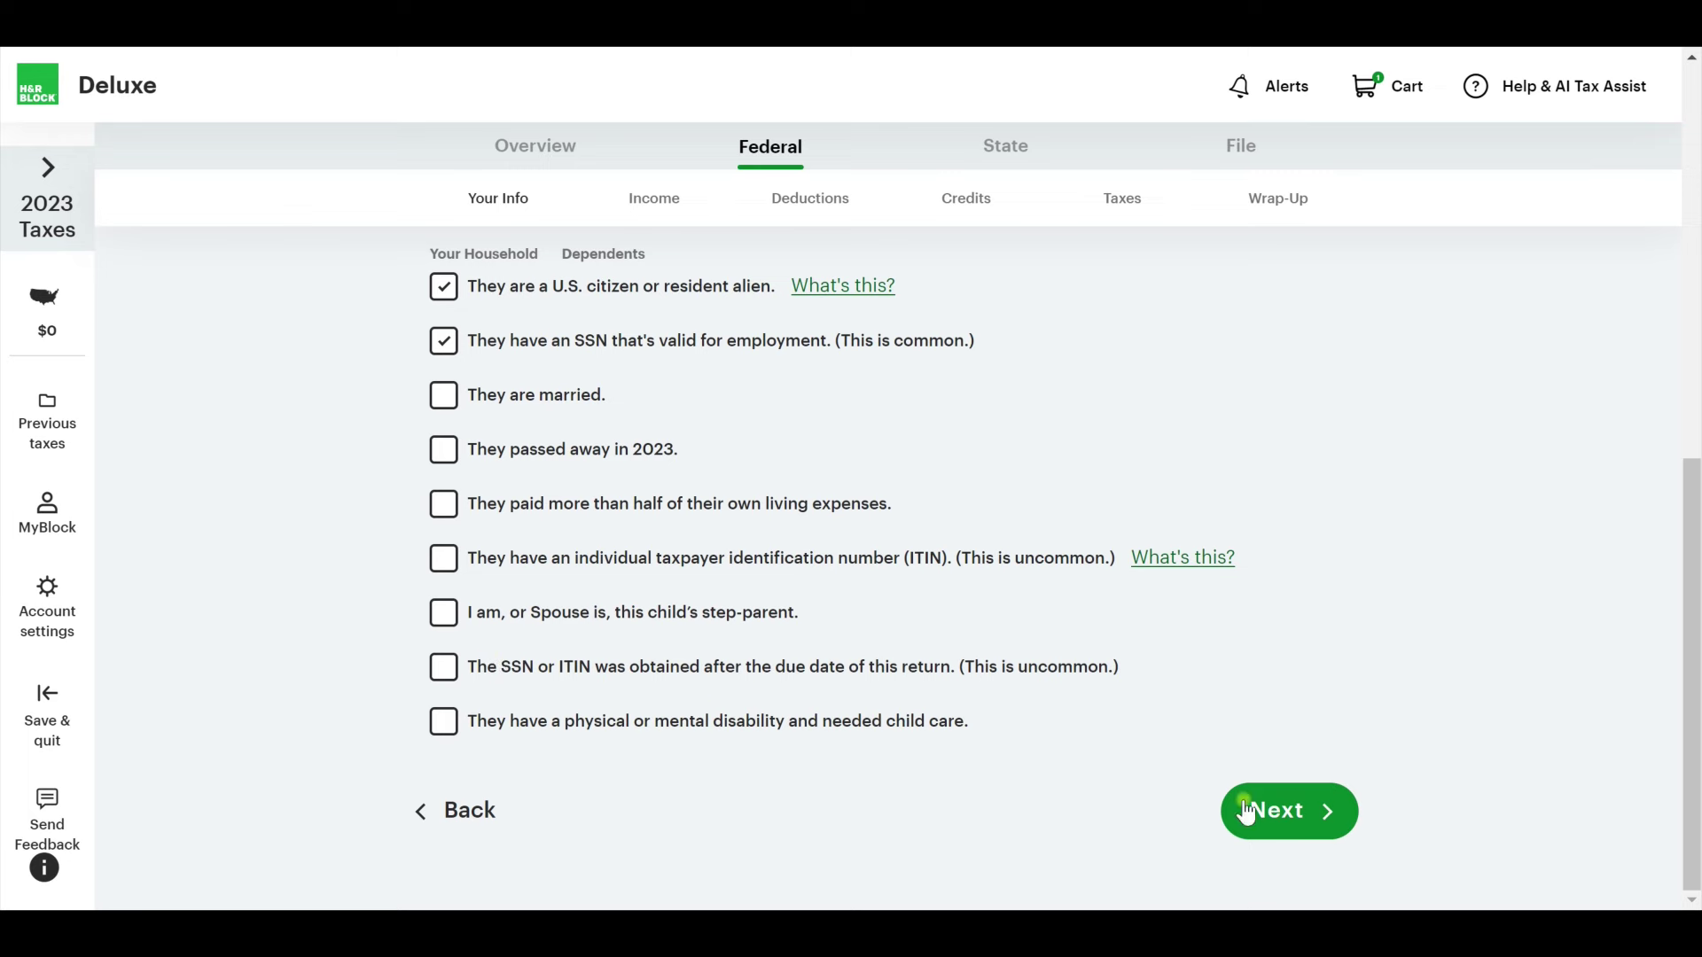
click(1322, 808)
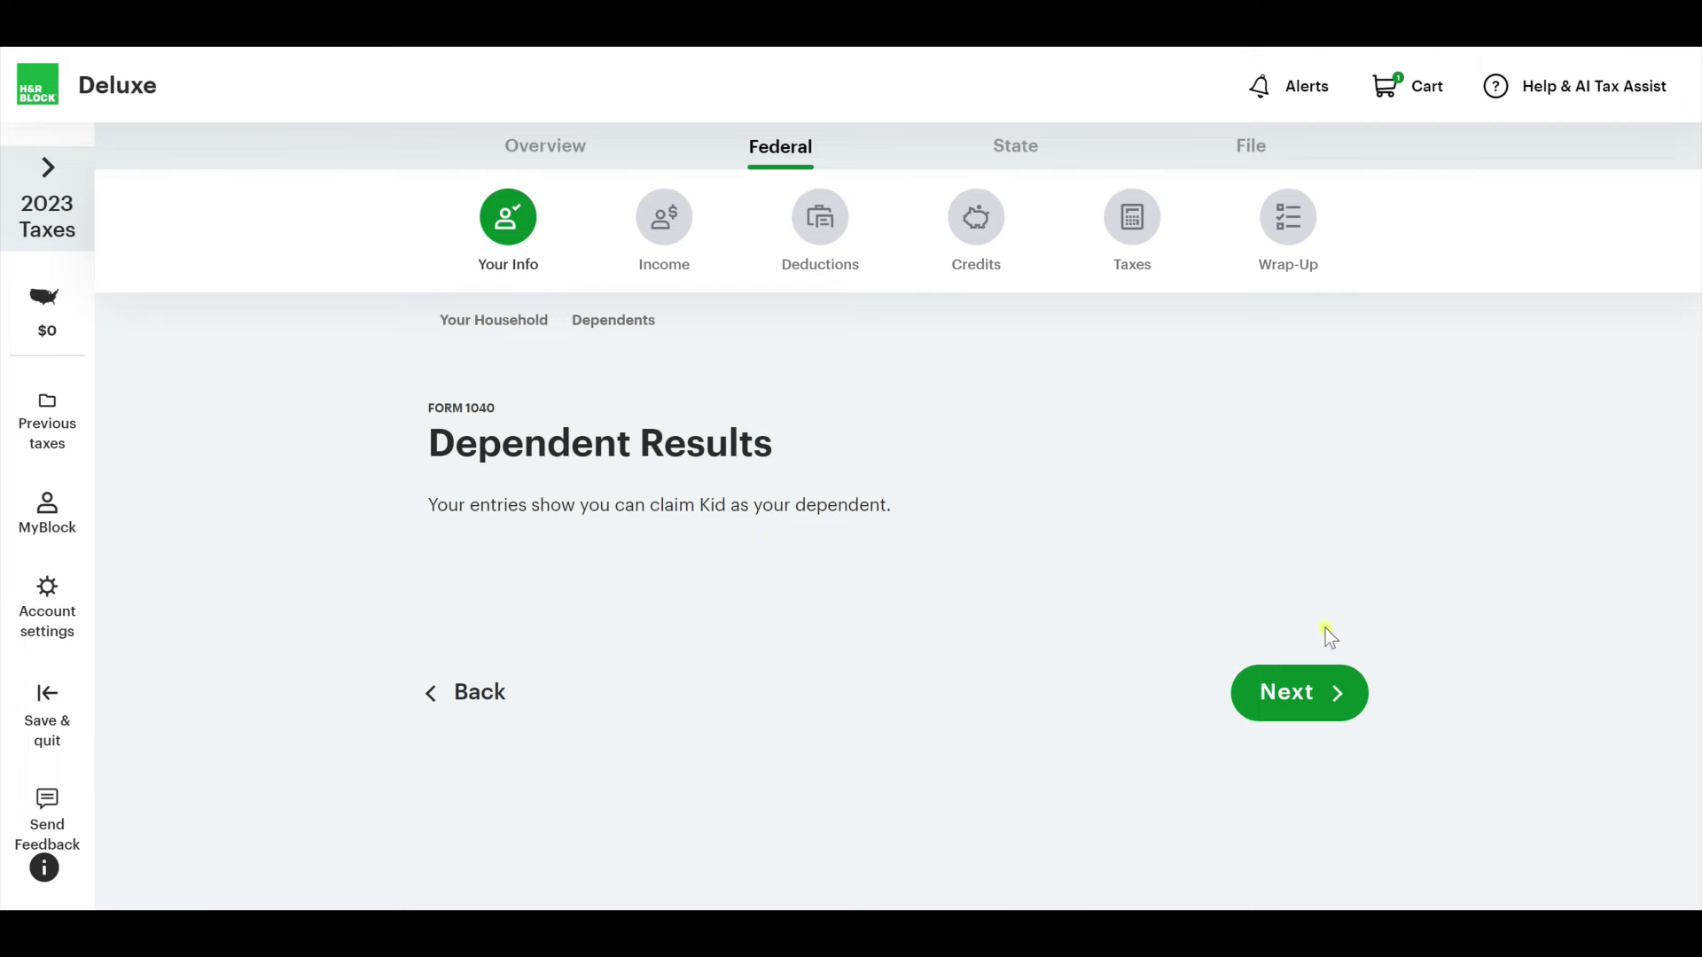
click(1318, 694)
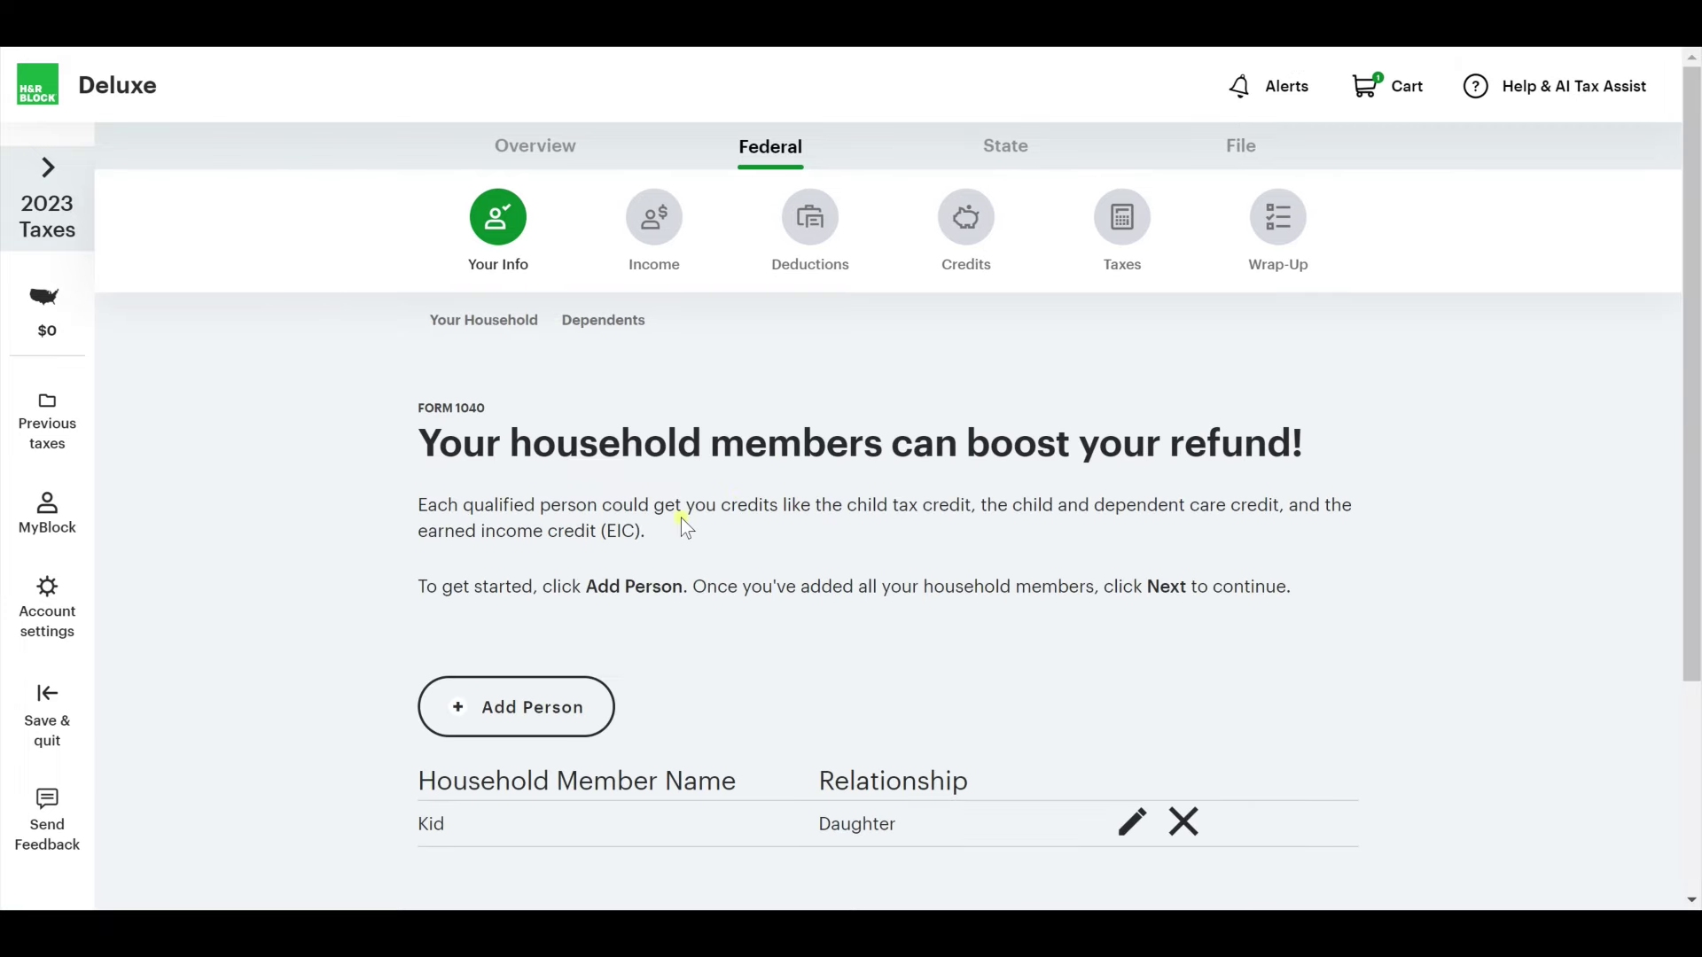
Finish the household members list and continue.
scroll(680, 519, down, 1)
click(587, 614)
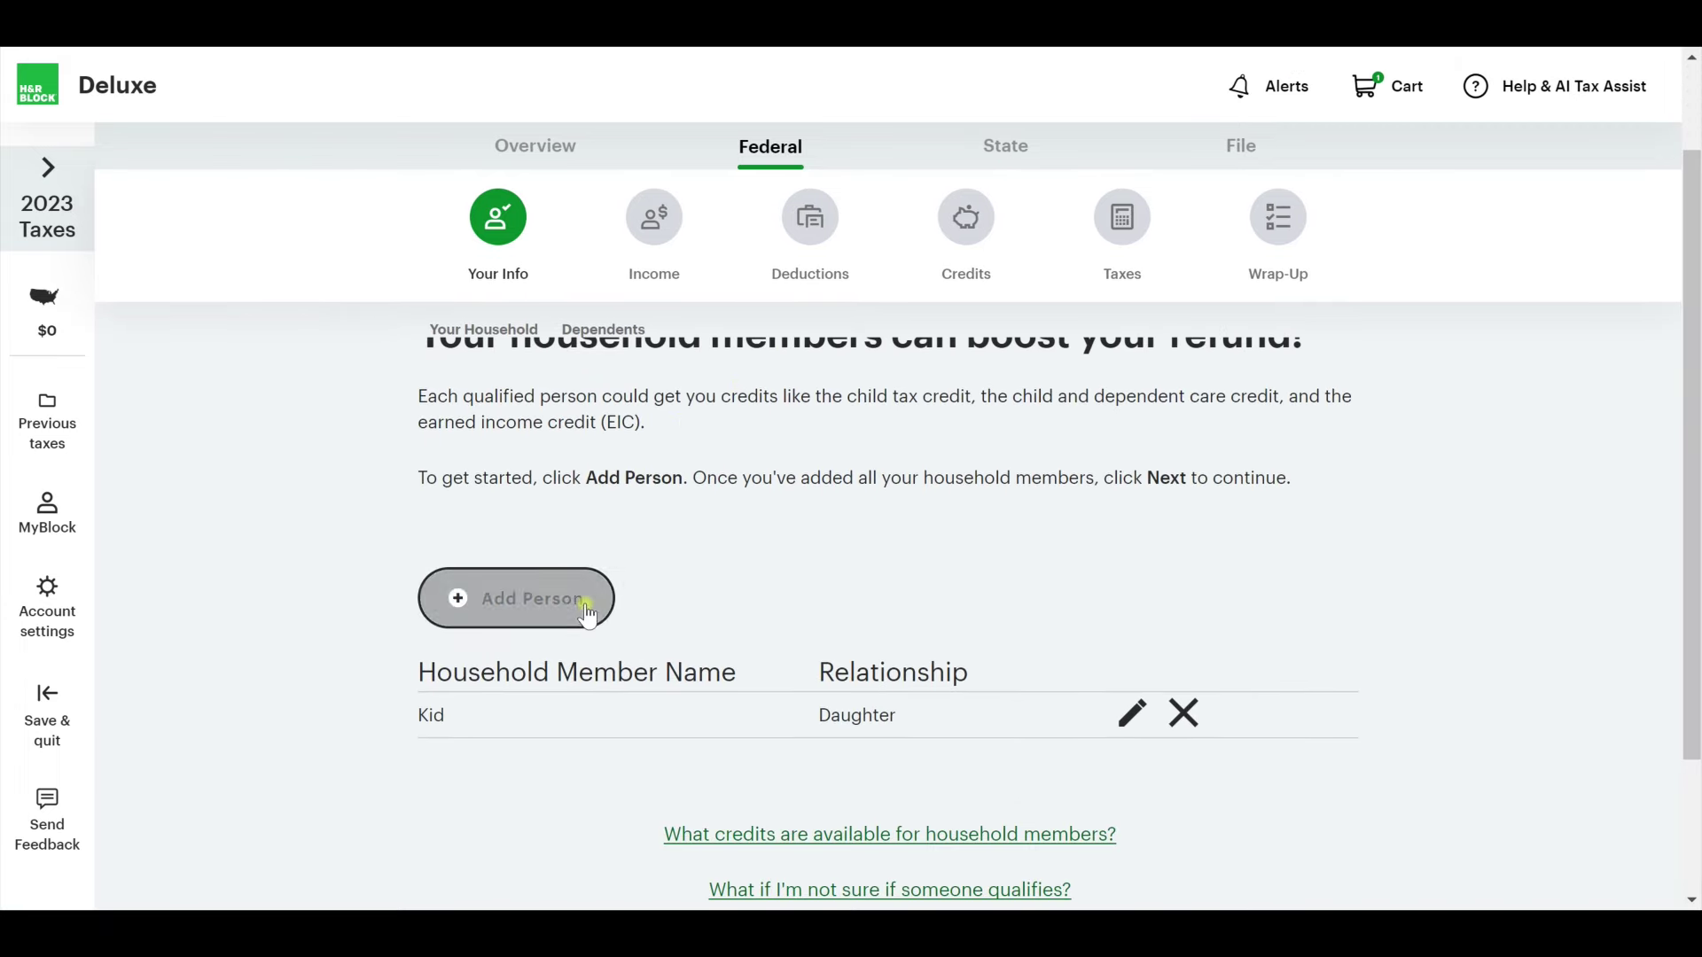
scroll(582, 607, down, 2)
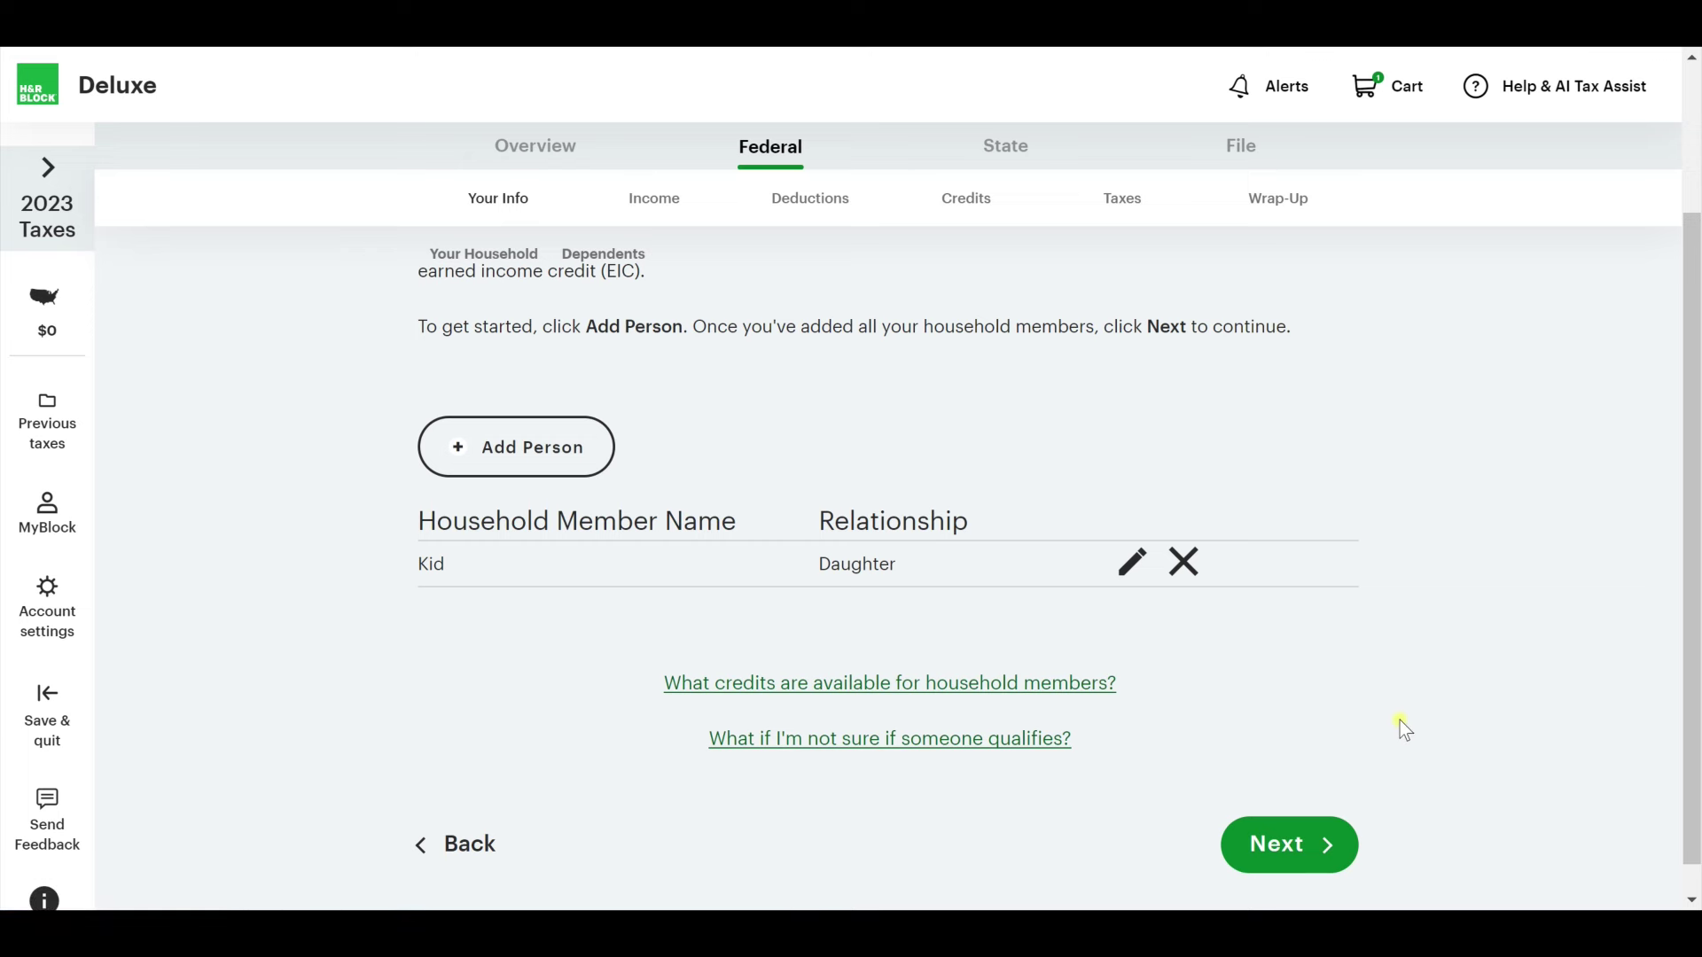
click(1286, 847)
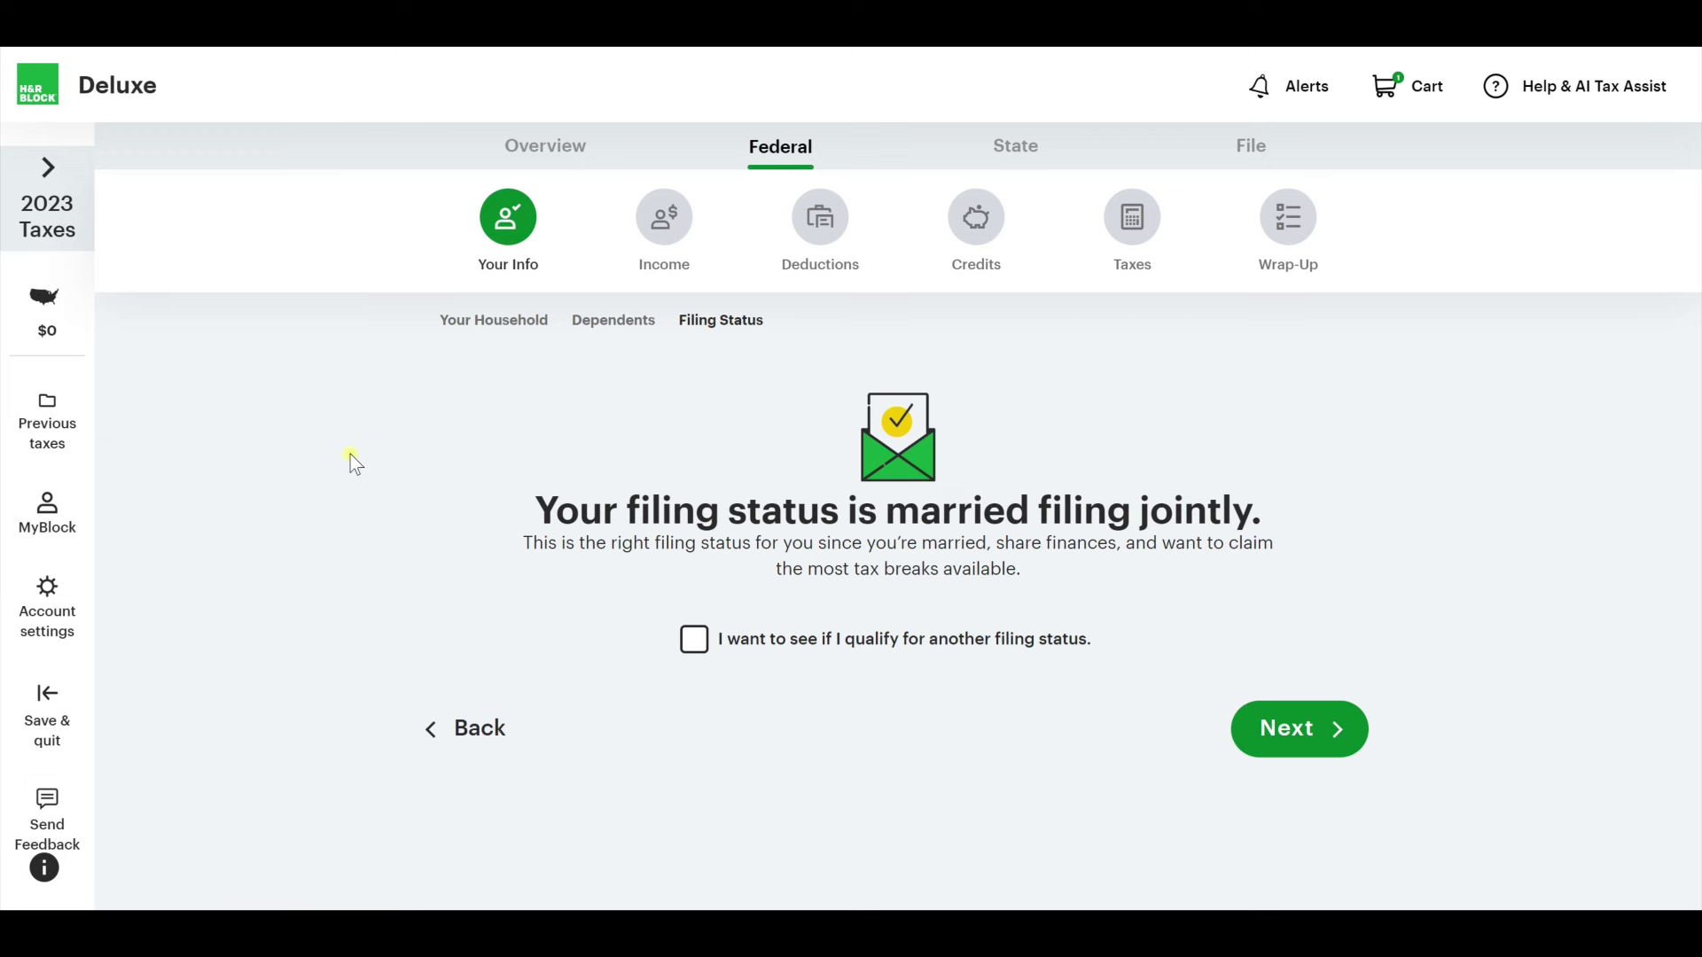
Keep married filing jointly as the filing status and accept the Summary page.
click(695, 641)
scroll(687, 550, down, 1)
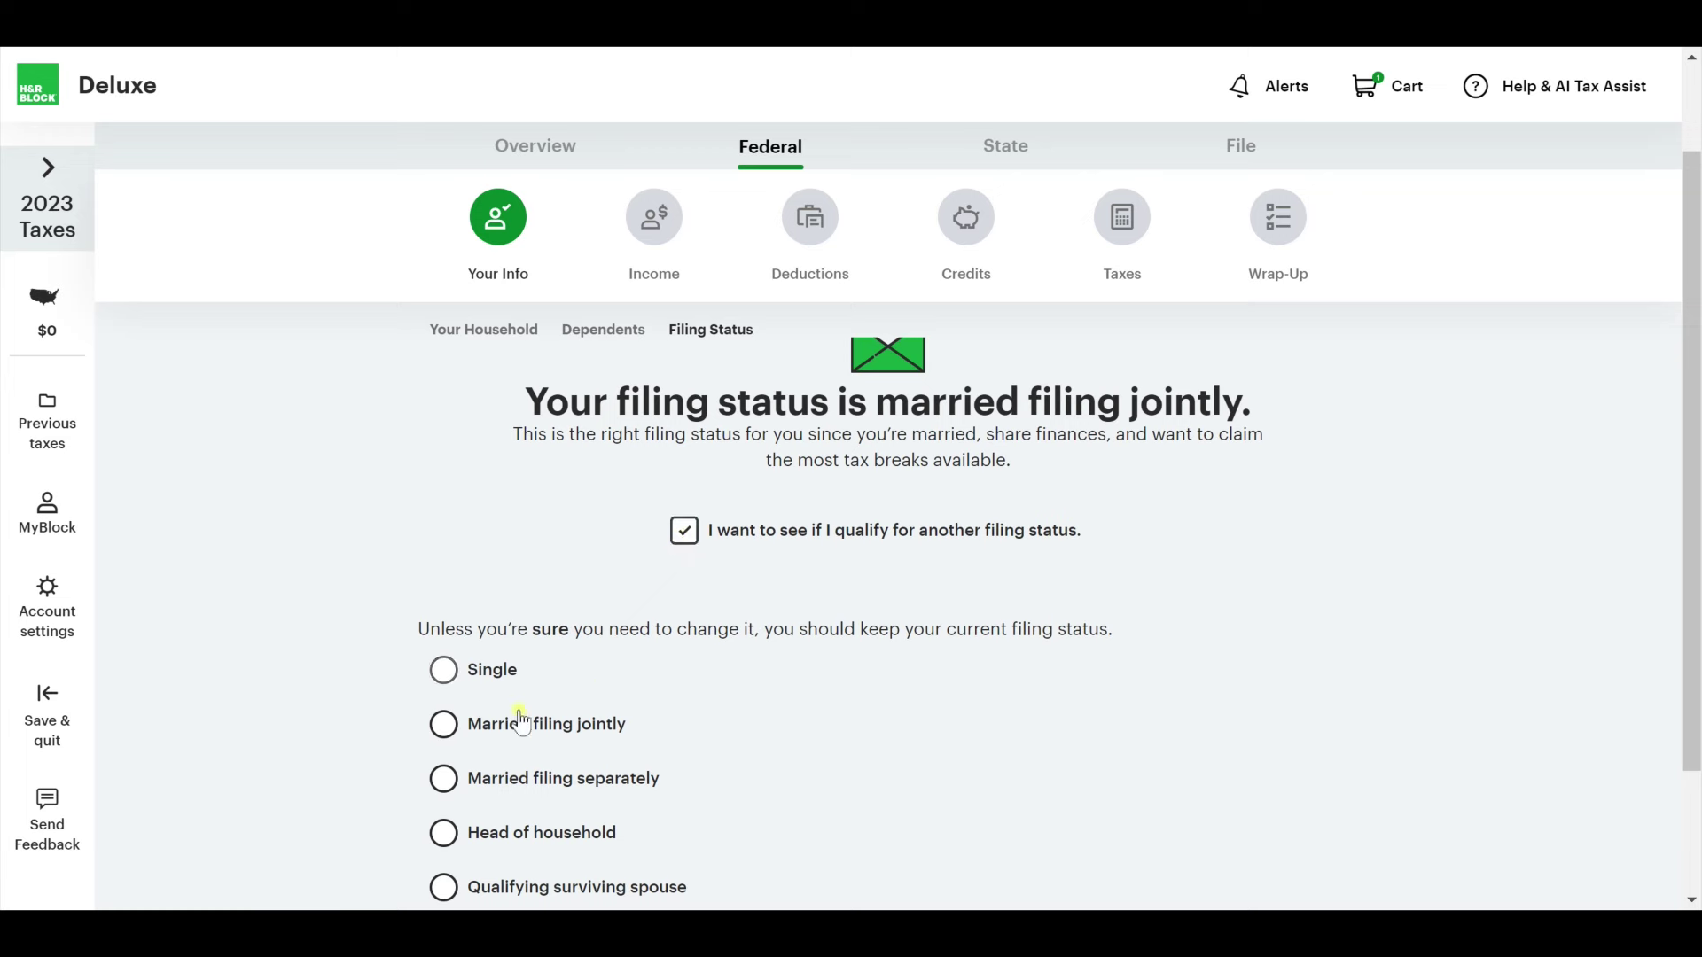
scroll(597, 696, down, 2)
click(680, 381)
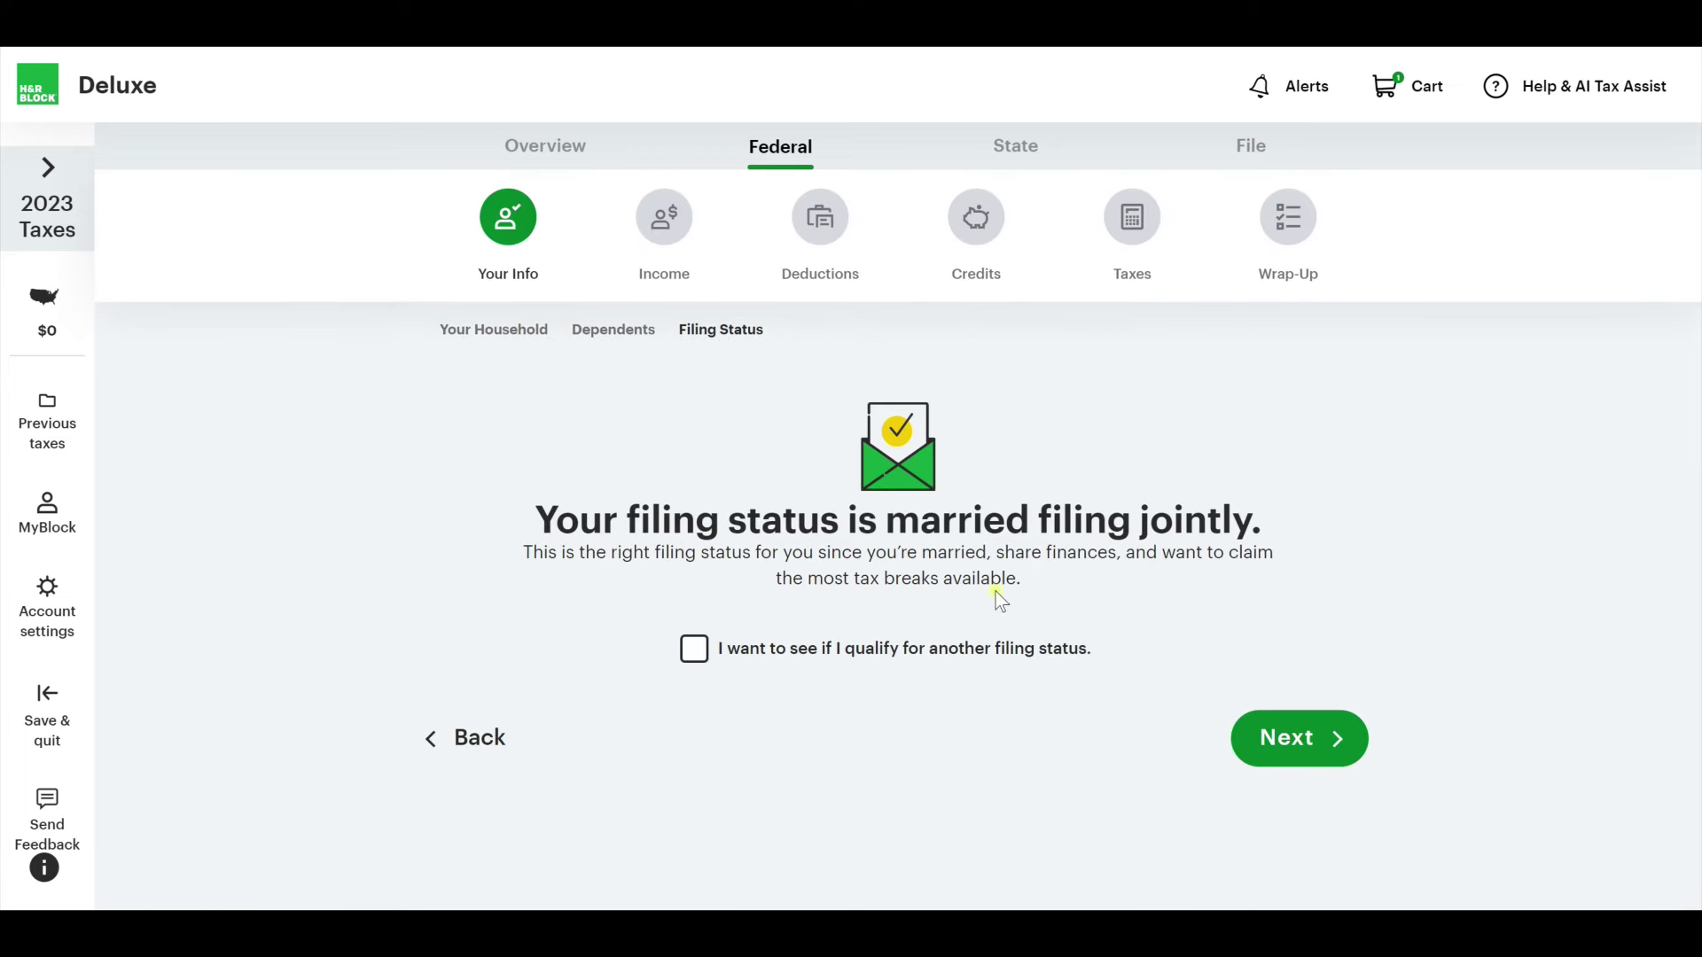
click(1318, 748)
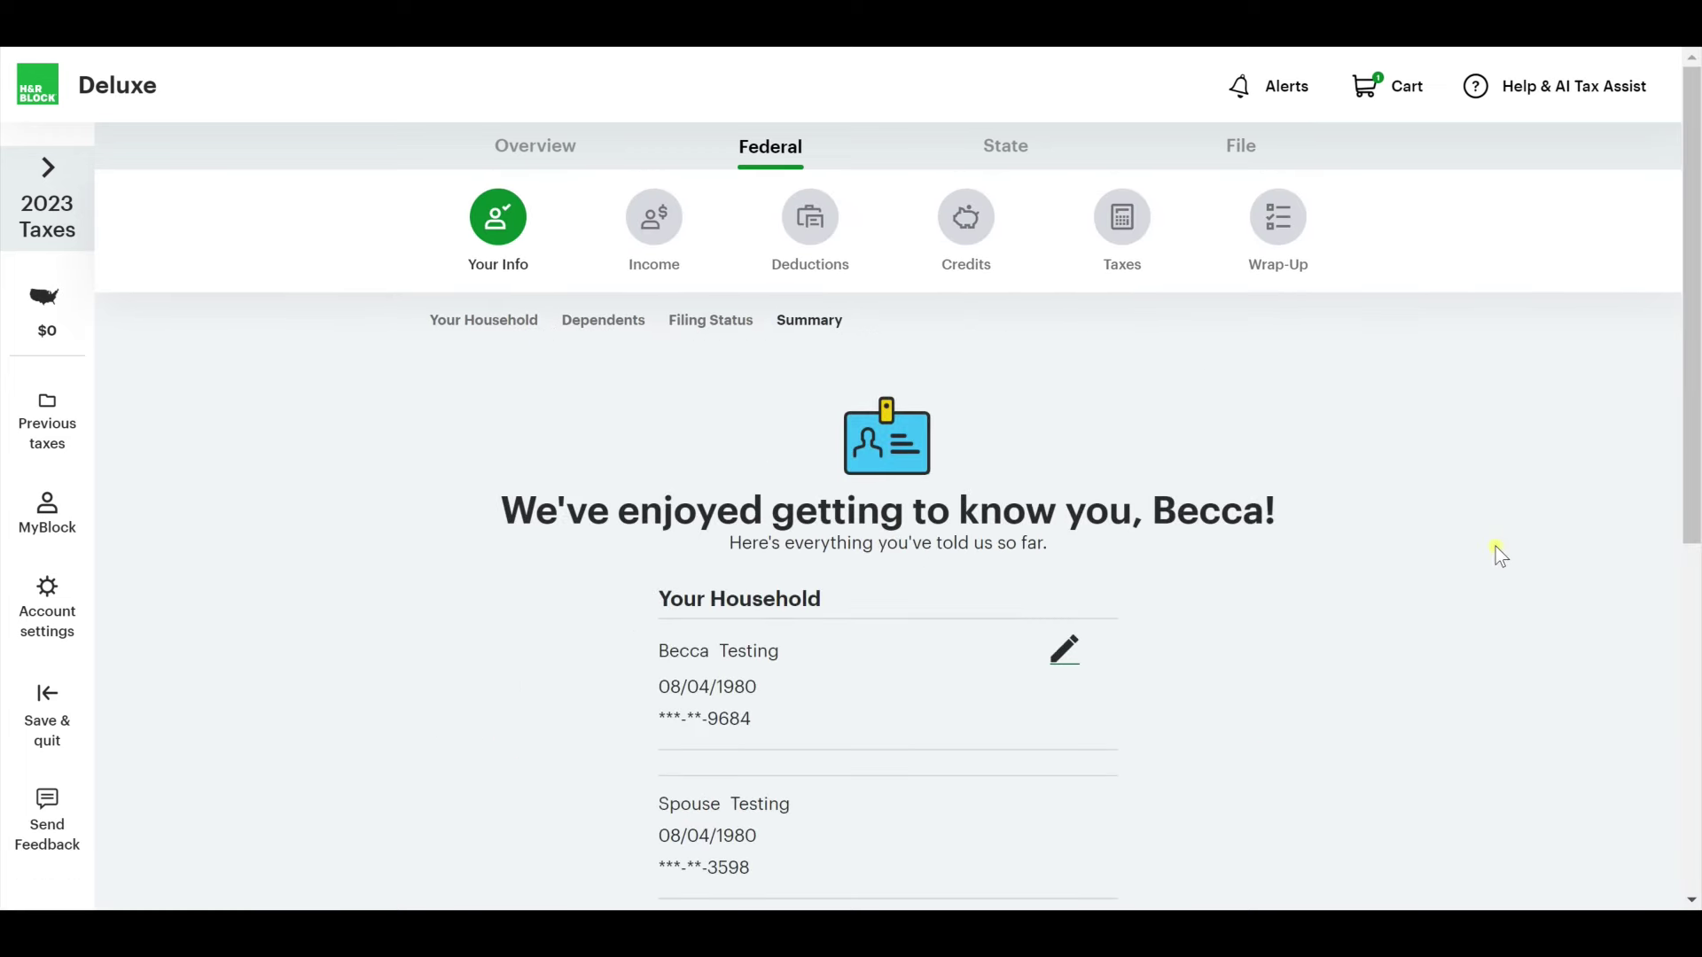
scroll(699, 448, down, 1)
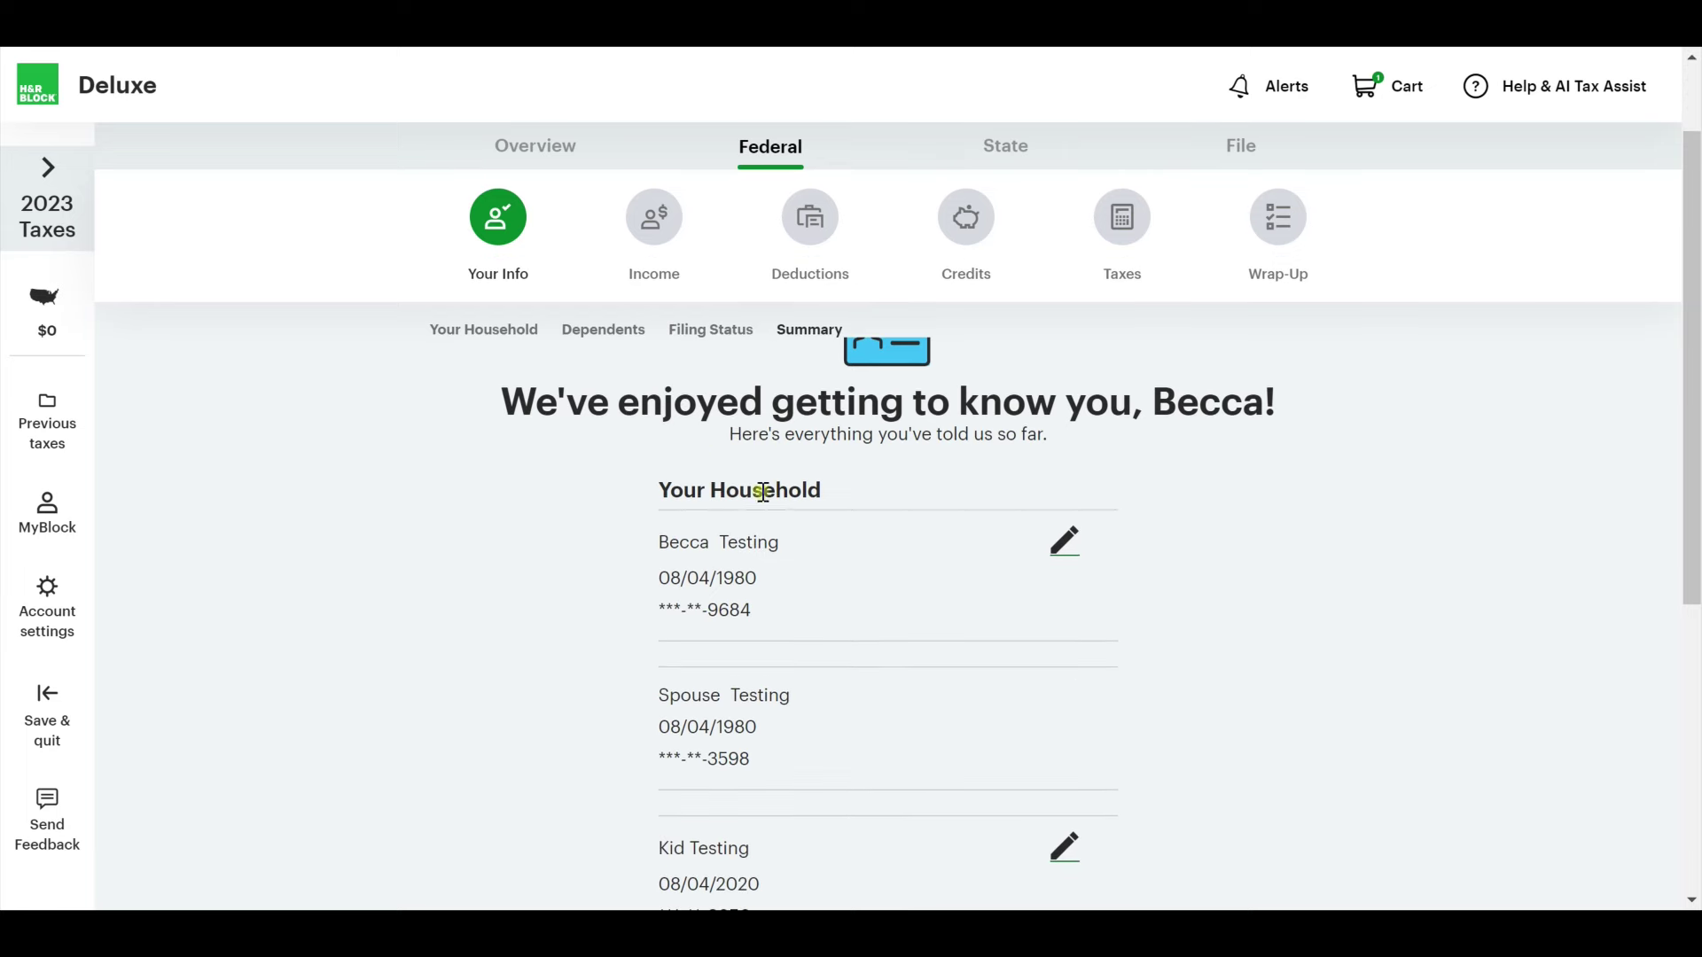
scroll(762, 505, down, 3)
scroll(764, 510, down, 3)
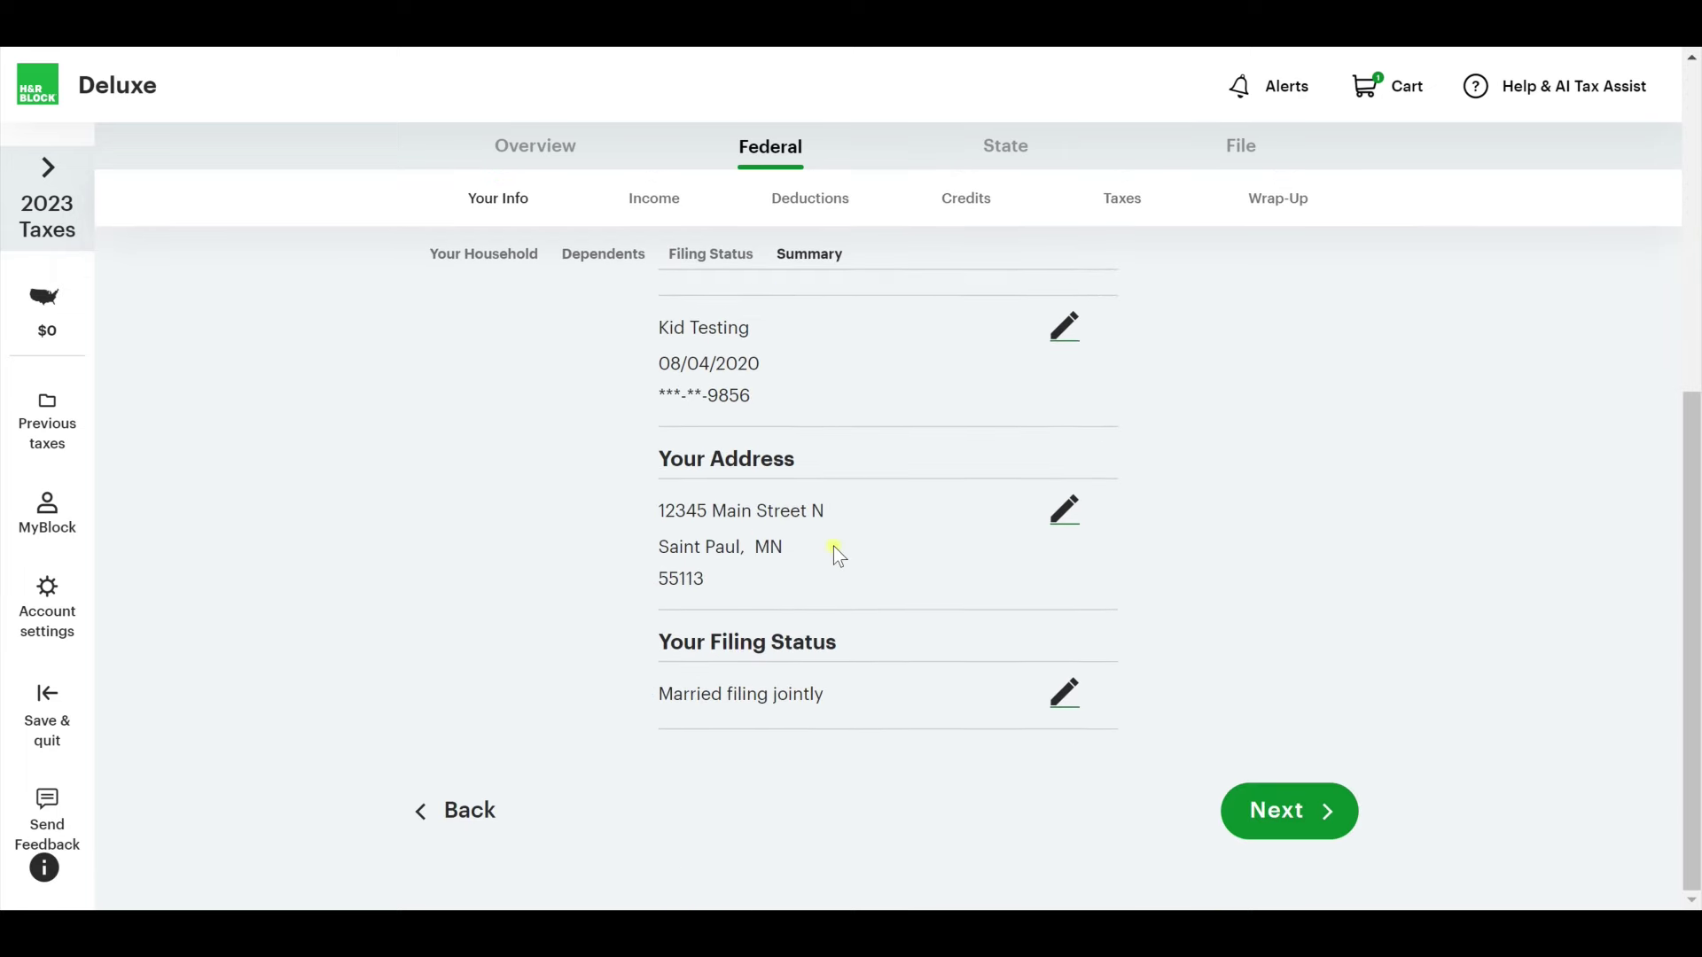
click(1295, 824)
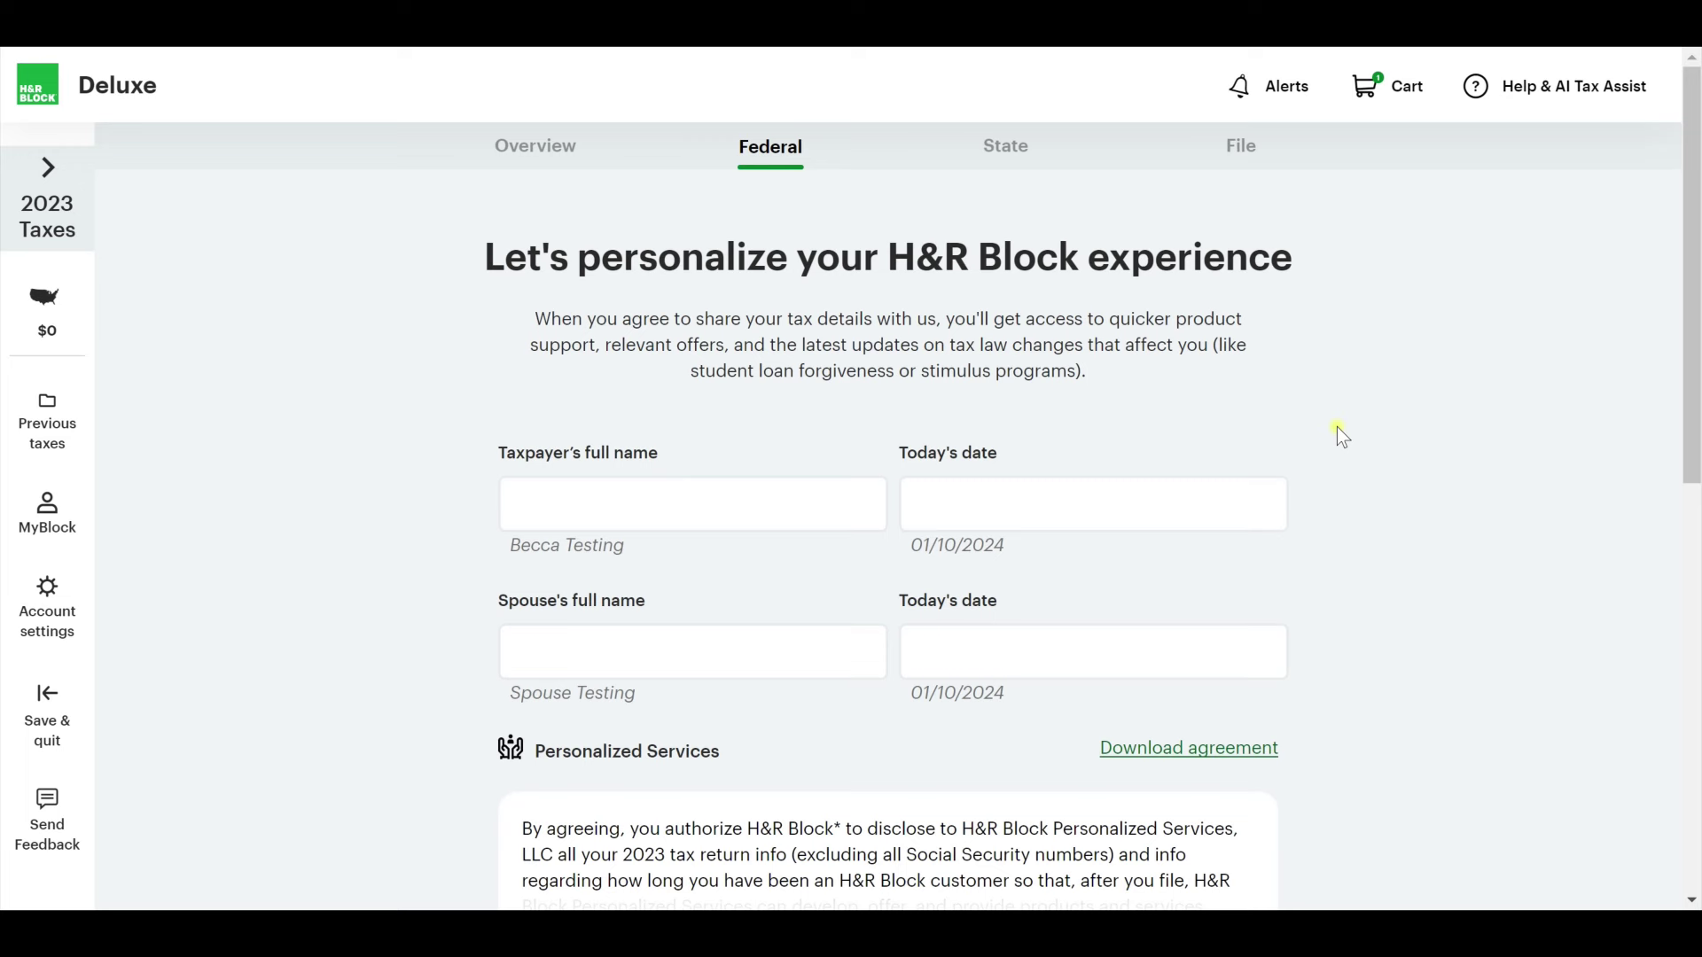
Decline sharing tax details for personalized services, choosing No Thanks on the form and the confirmation page.
click(633, 503)
scroll(726, 423, down, 4)
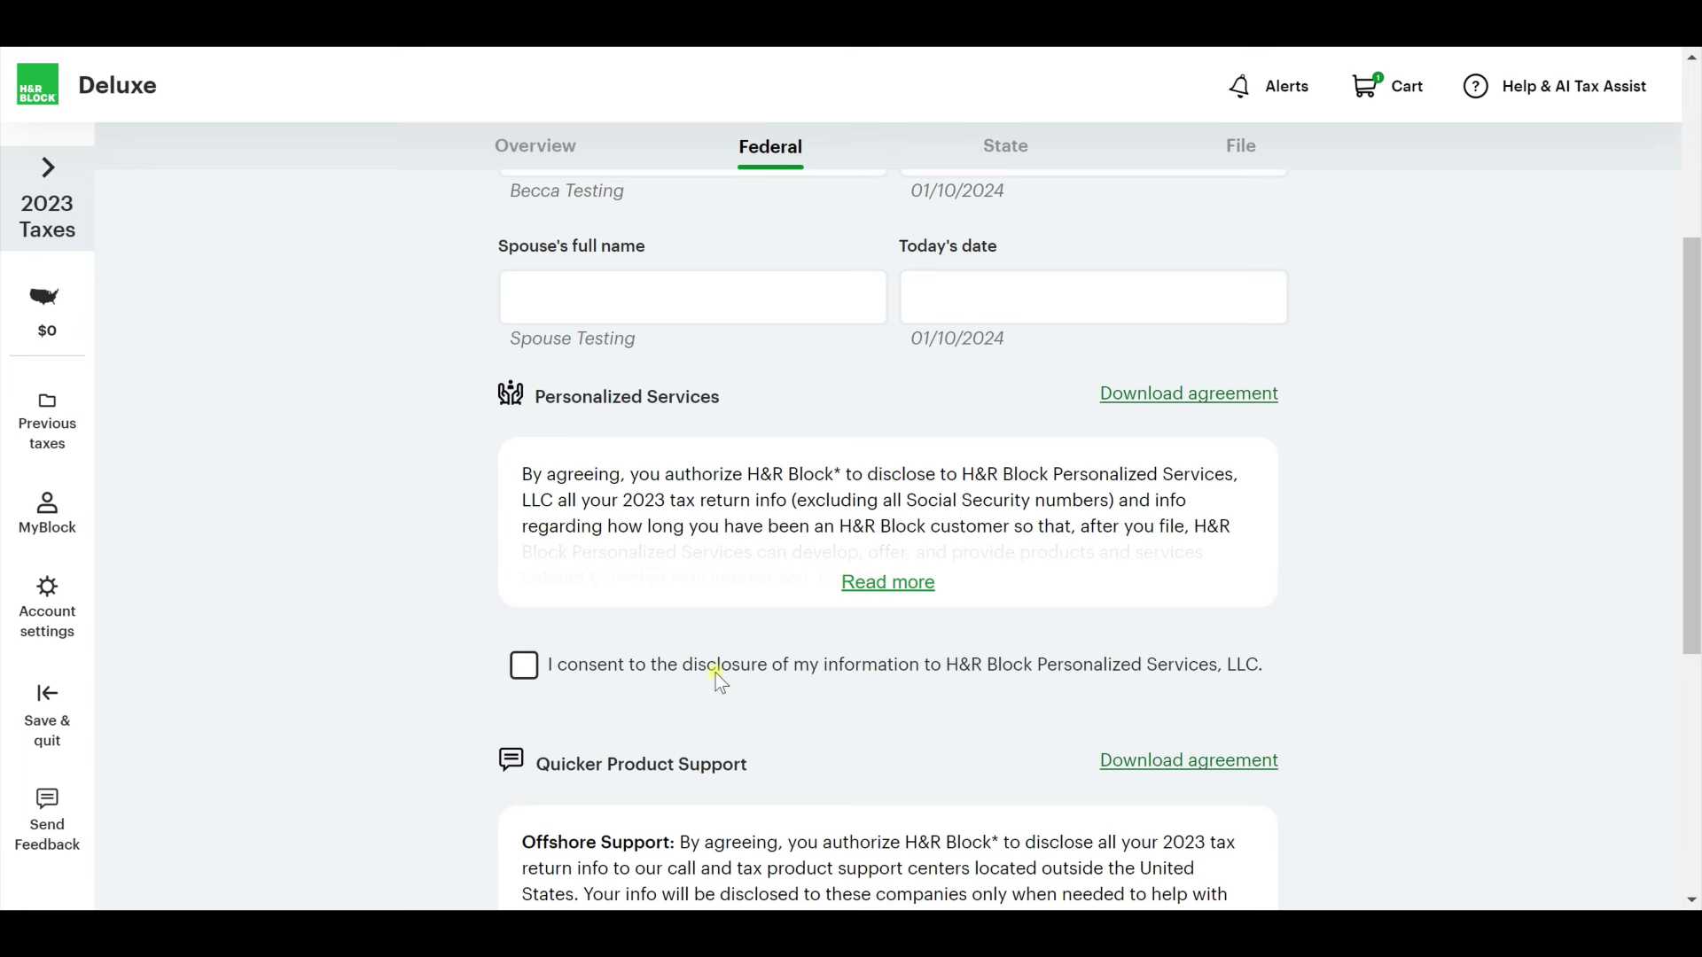
scroll(715, 673, down, 5)
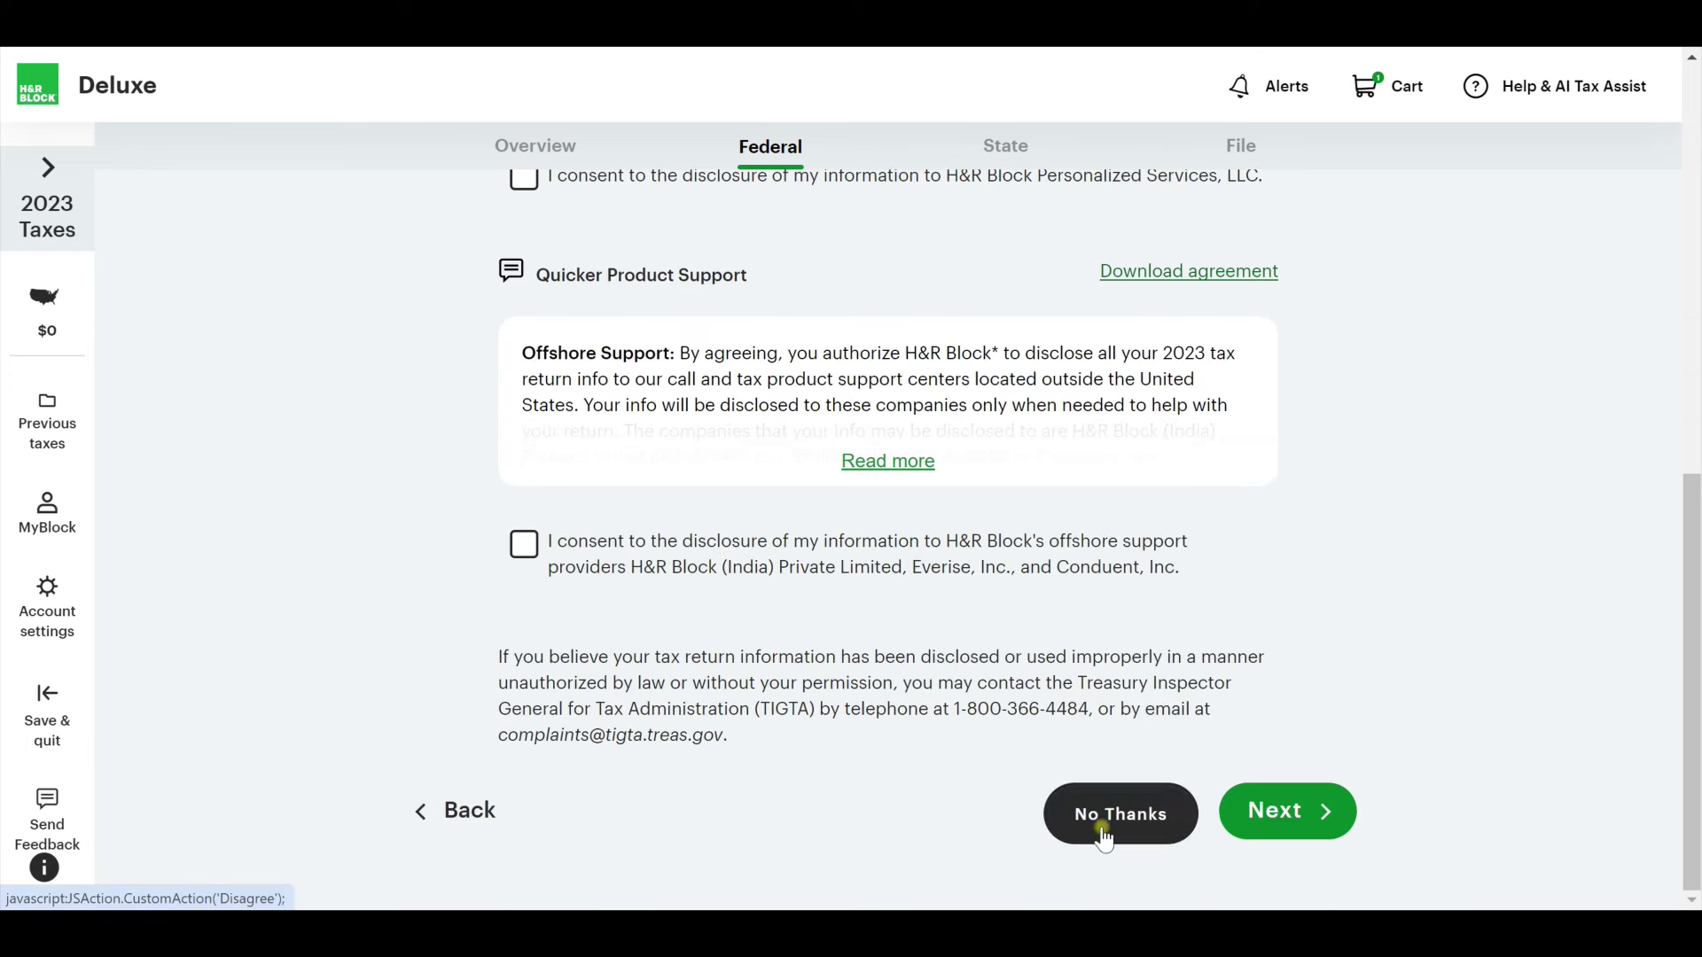
click(1101, 826)
scroll(1051, 656, down, 3)
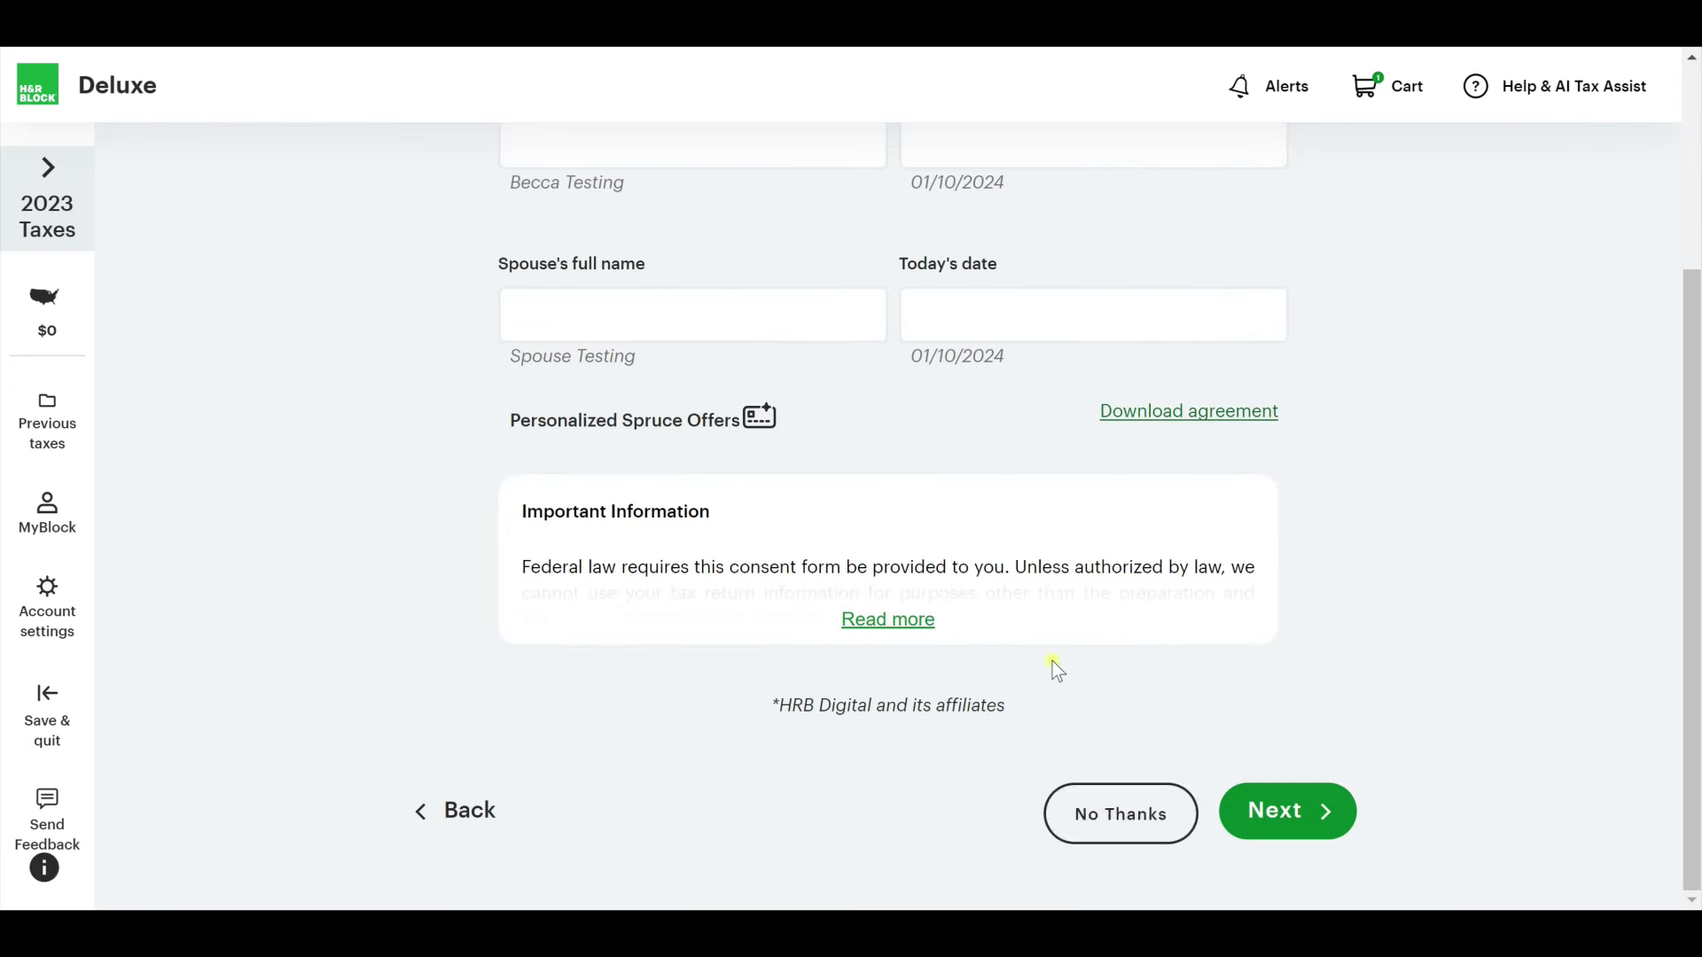
click(1114, 811)
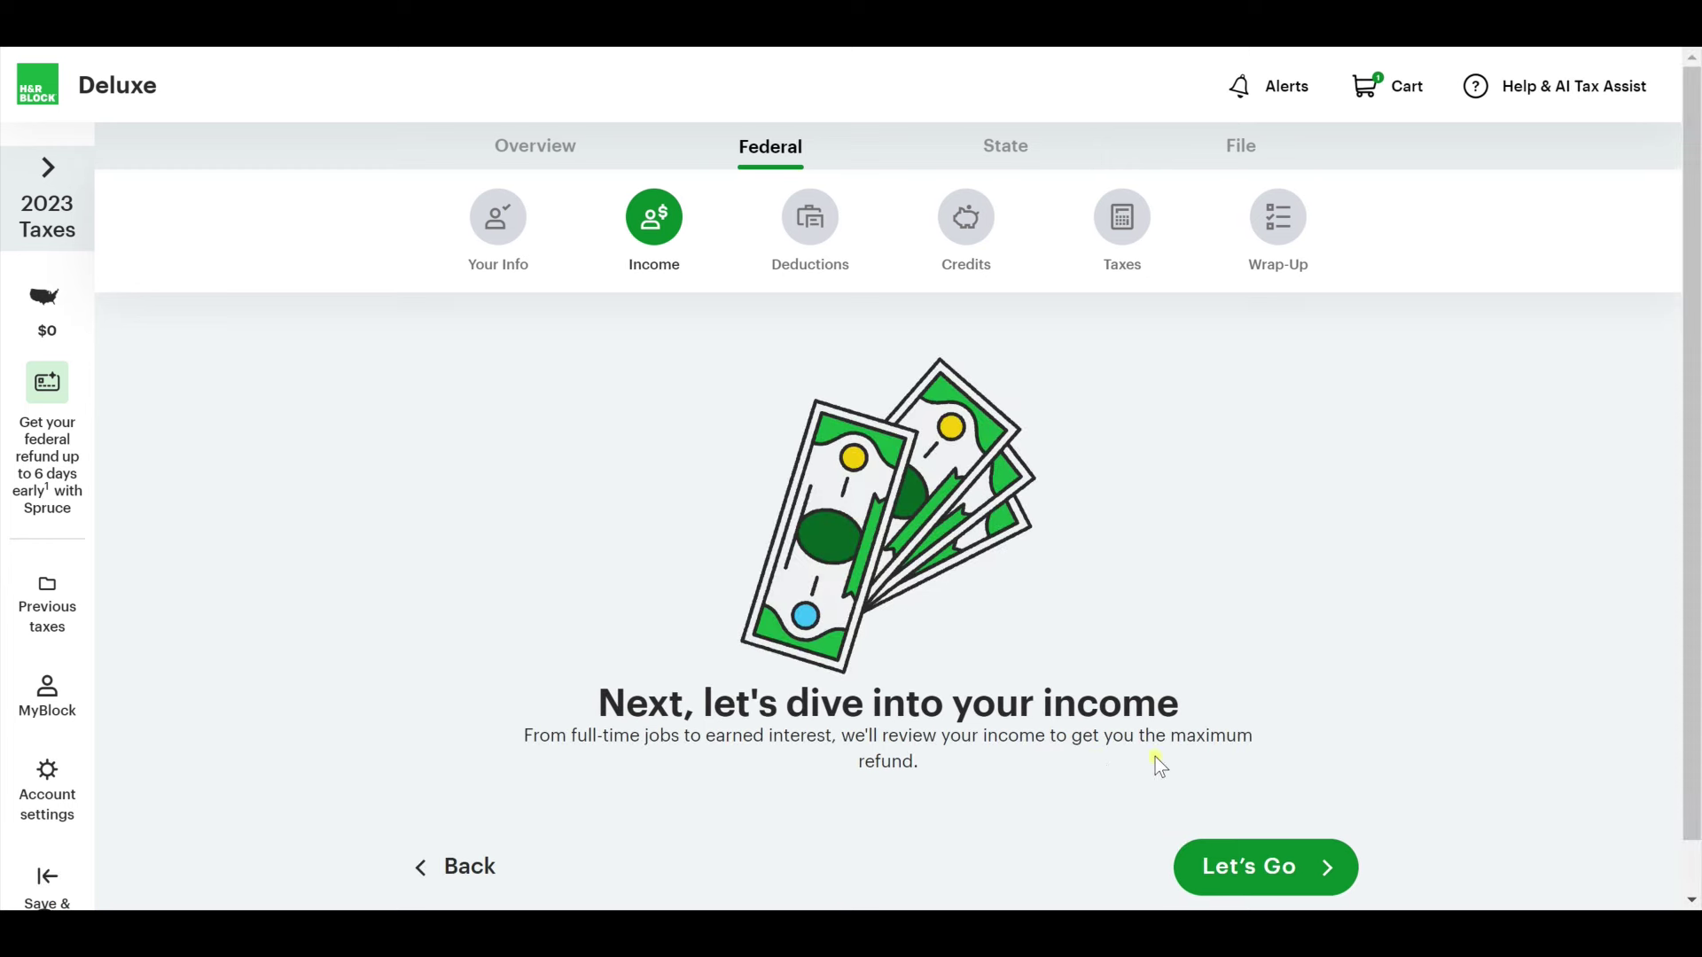
Start the Income section and begin entering W-2 wage information.
click(1265, 866)
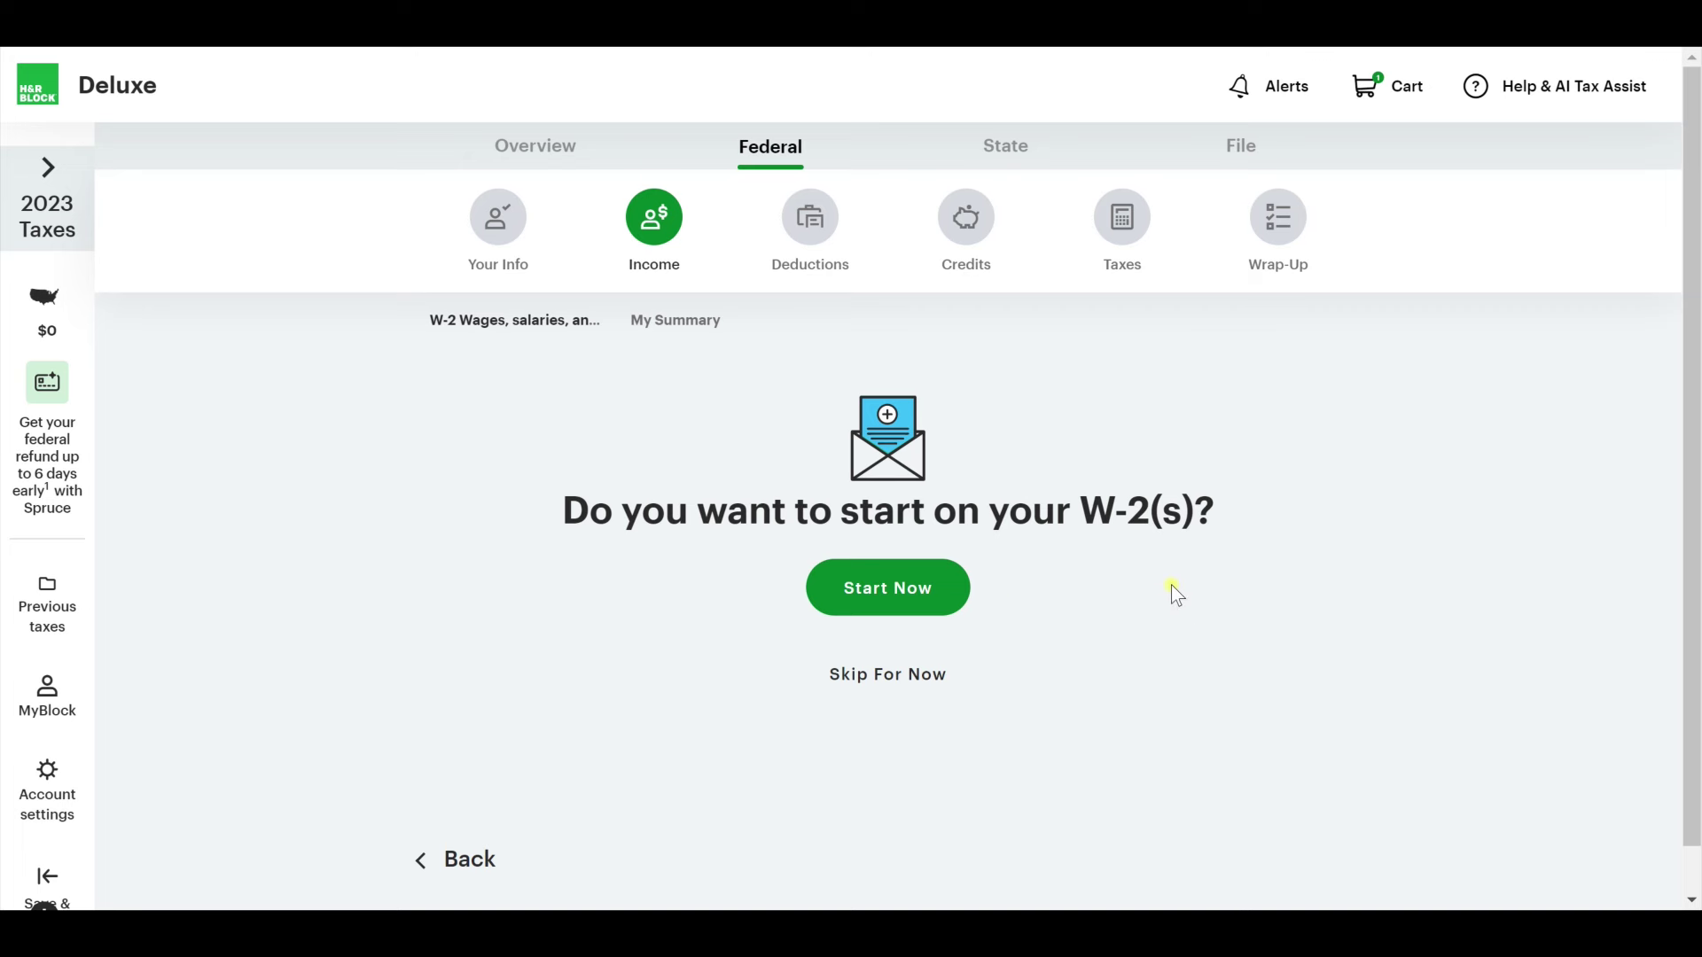
click(884, 605)
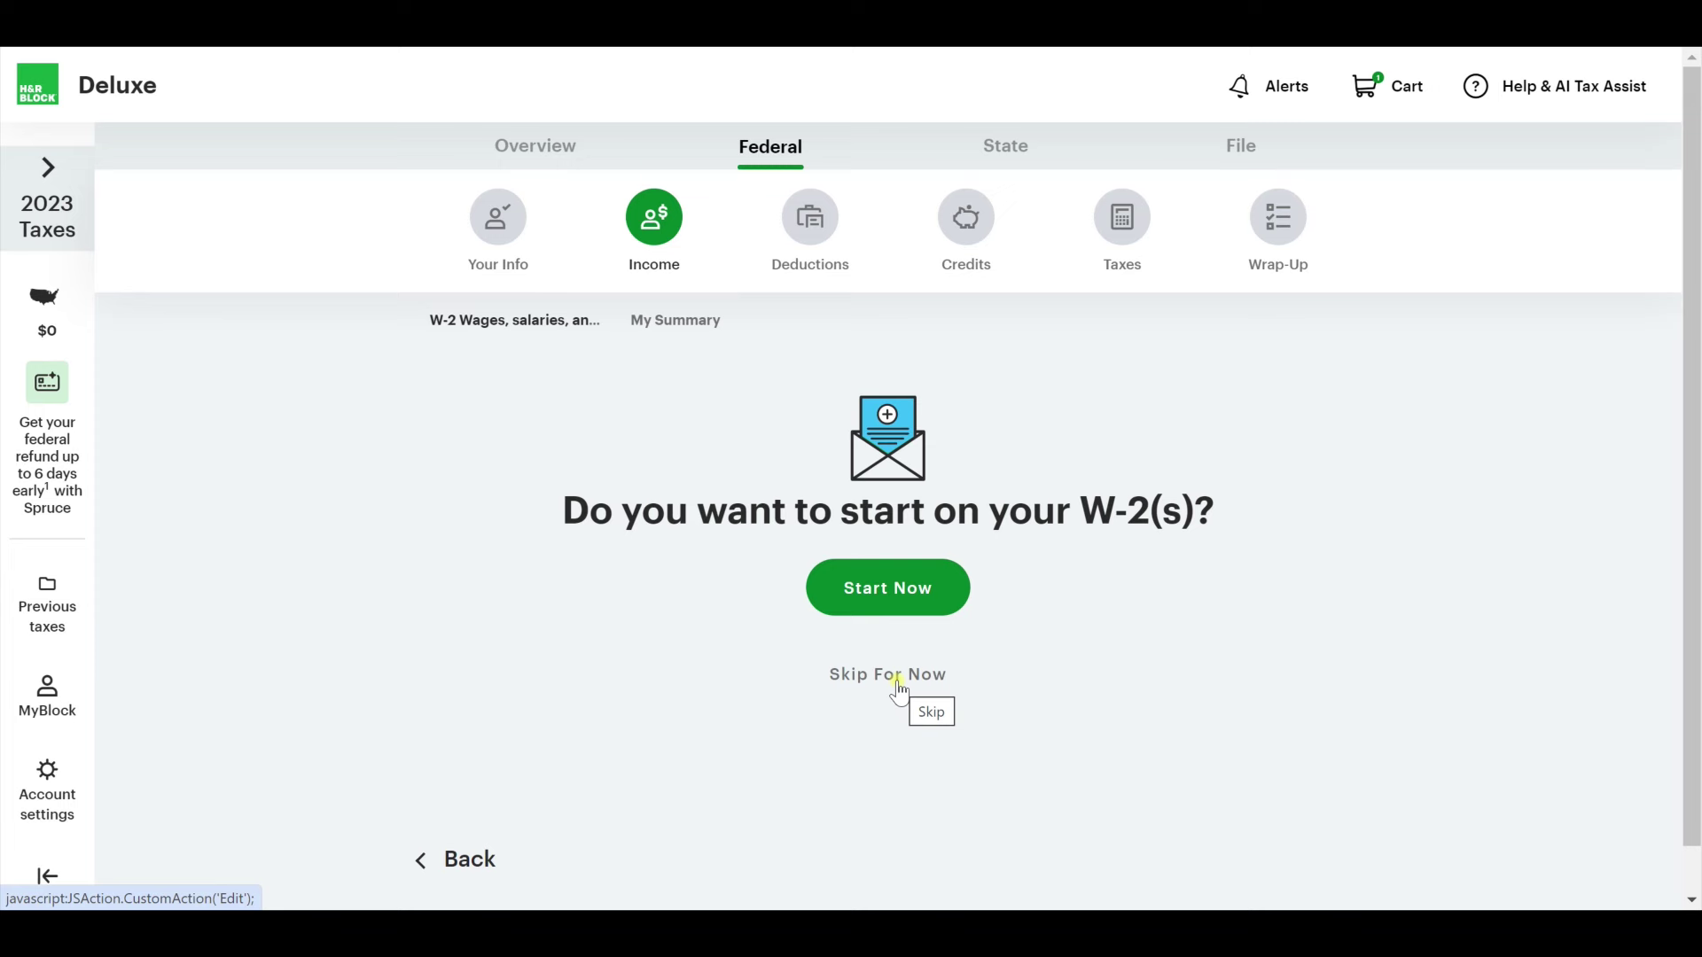
click(900, 580)
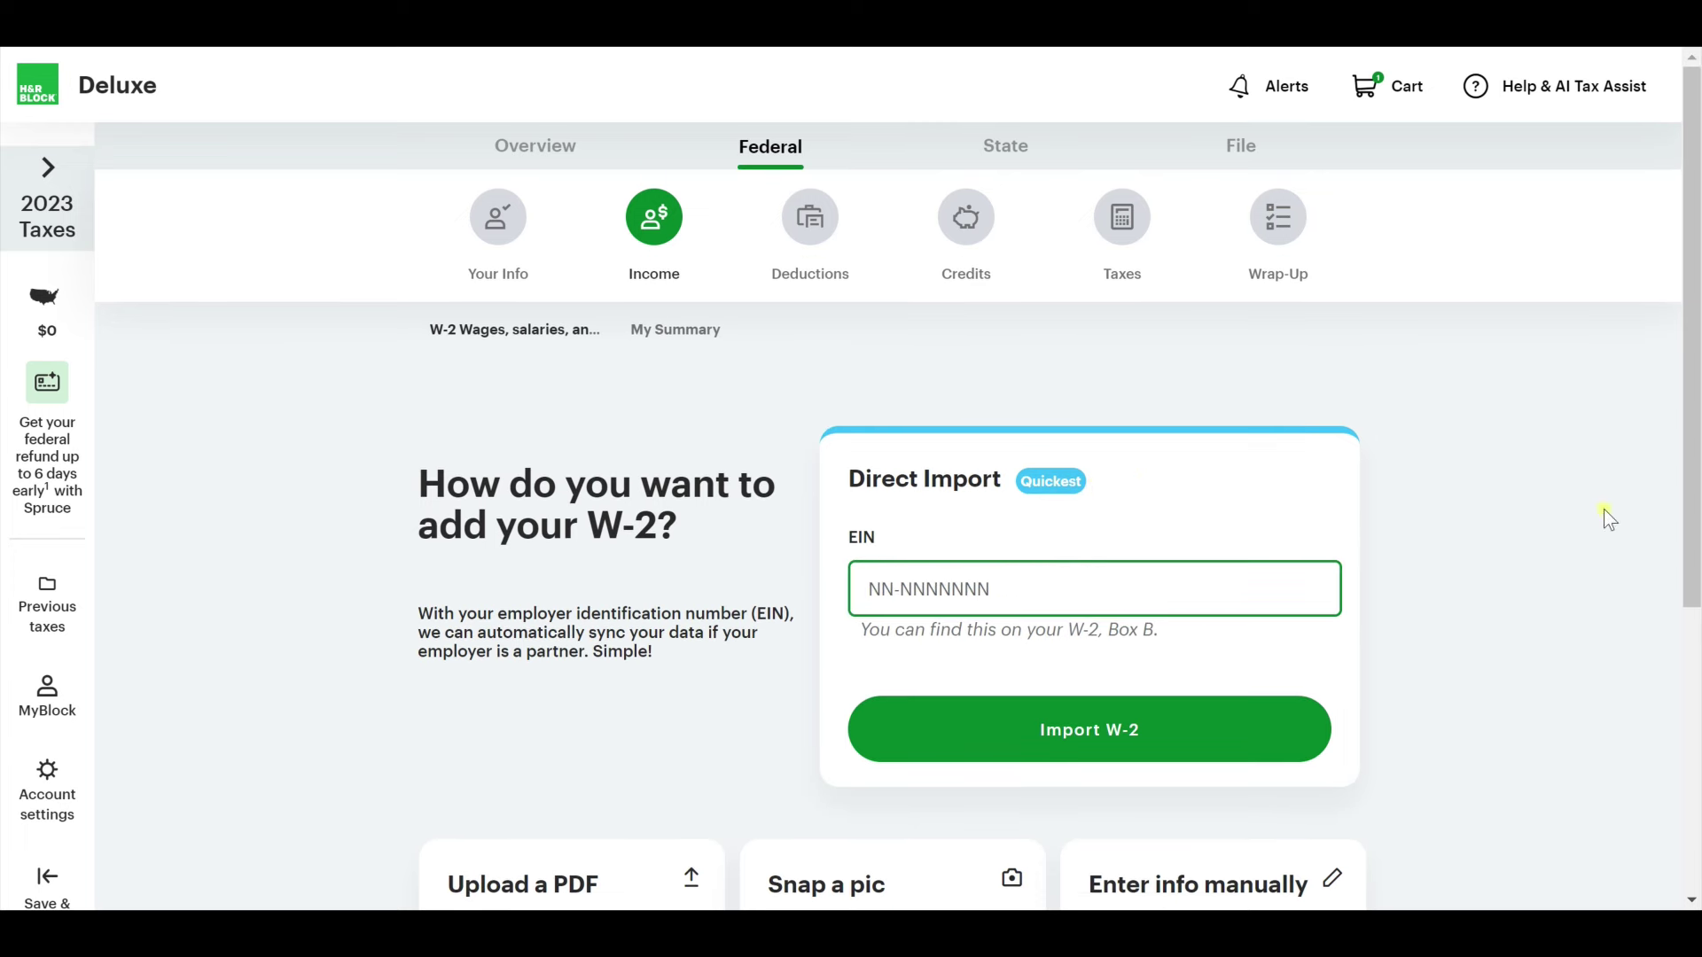
Choose to enter the W-2 manually instead of importing it.
scroll(856, 217, down, 1)
scroll(828, 577, down, 3)
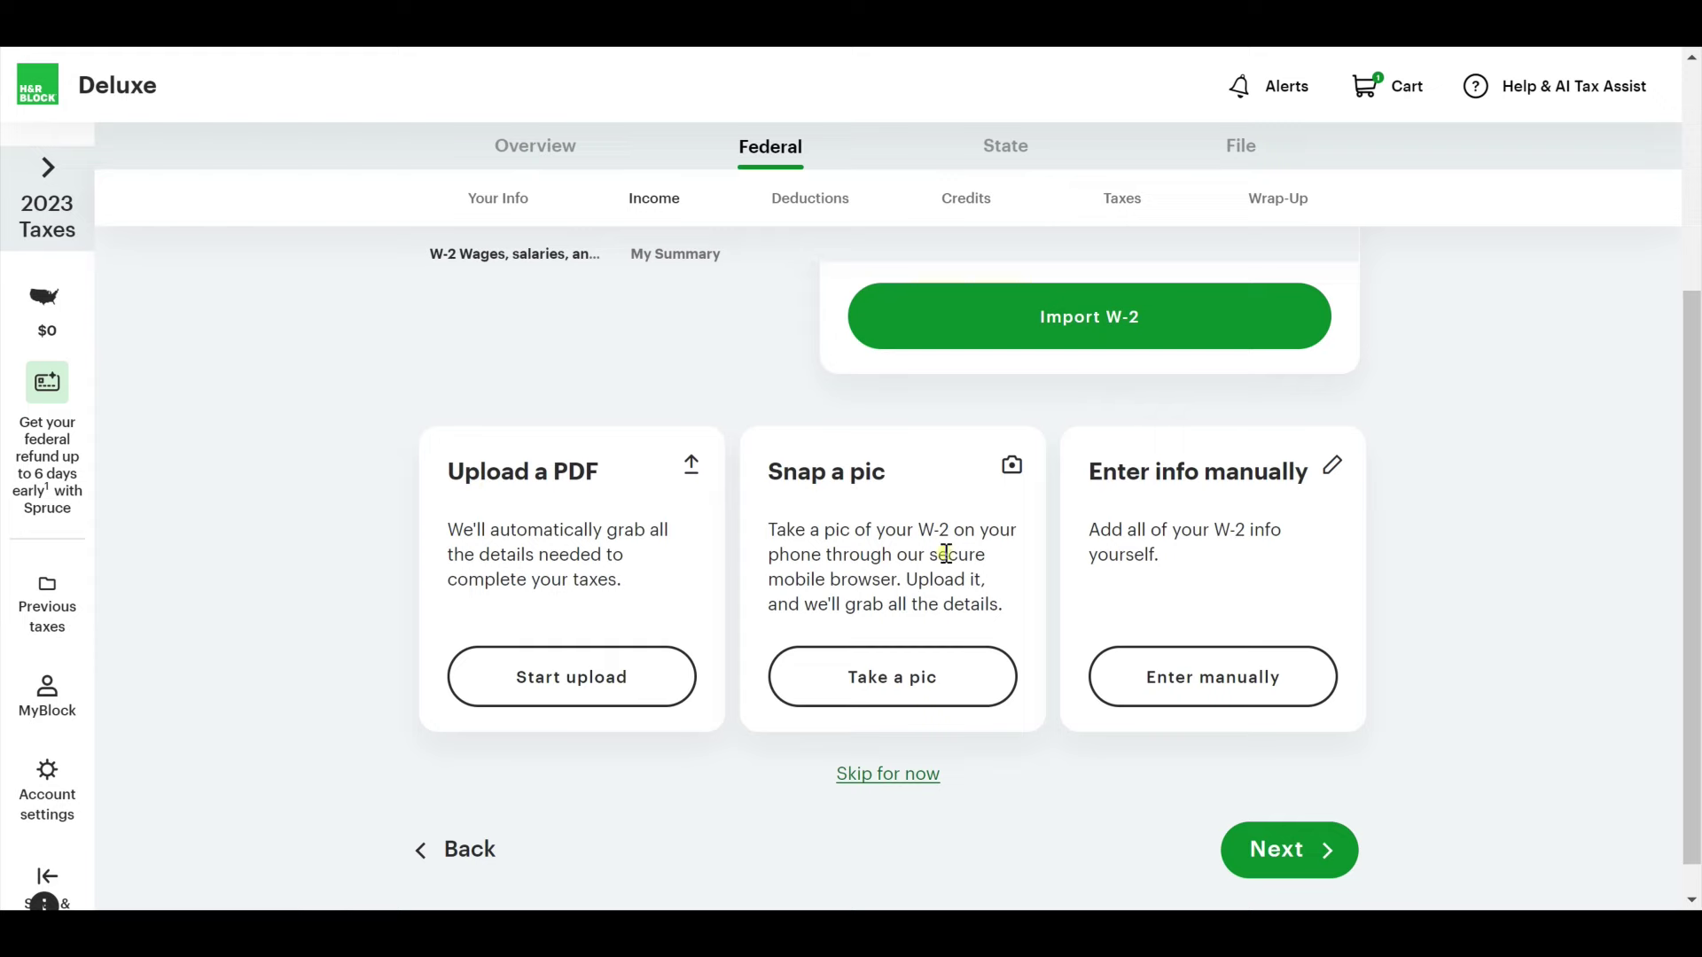
scroll(971, 757, up, 3)
scroll(975, 770, down, 2)
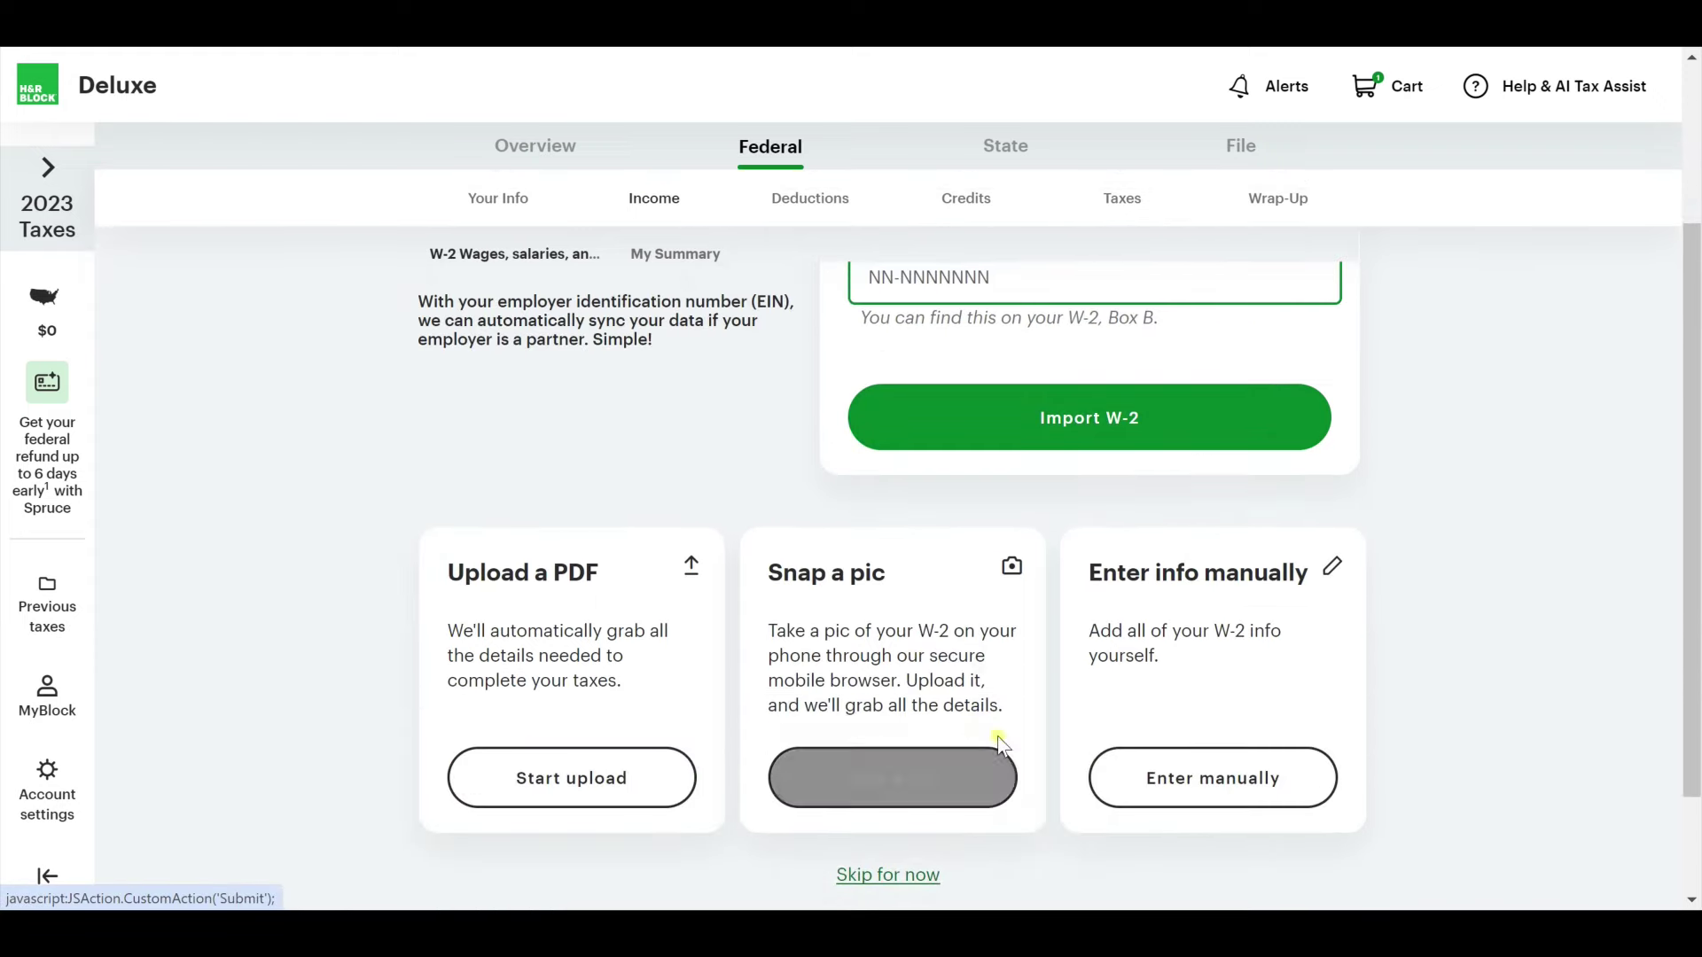
scroll(1007, 768, down, 1)
click(1283, 671)
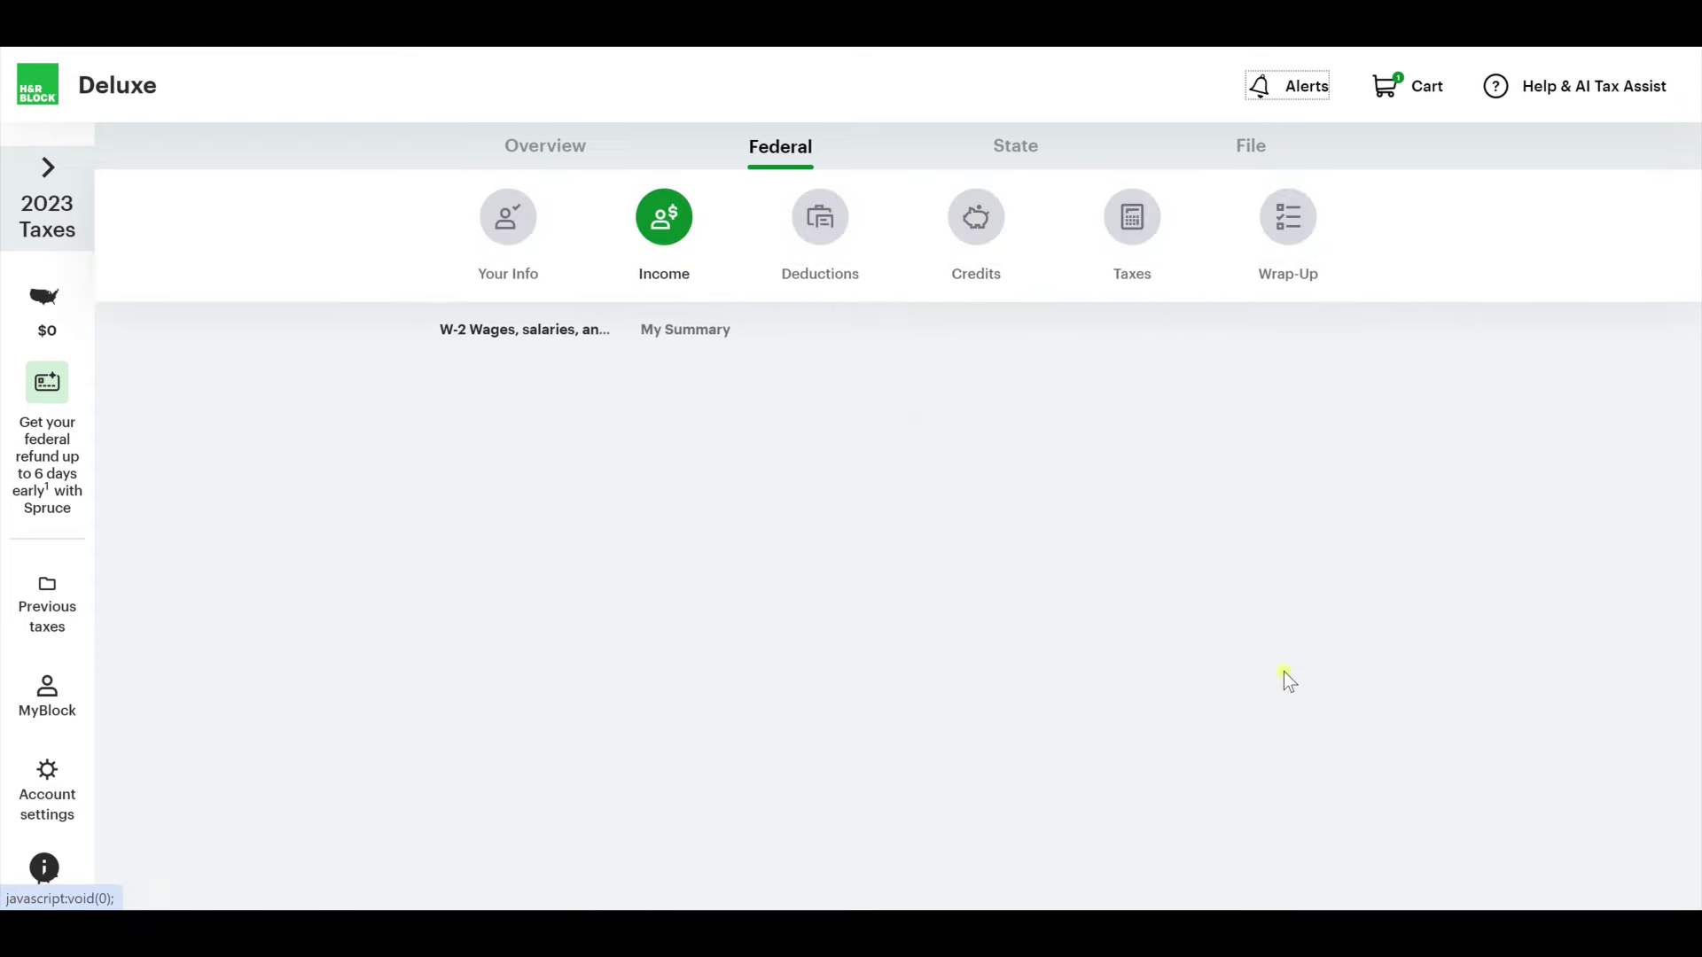
Mark the W-2 as the taxpayer's and enter the employer's EIN and name 'Youtube Industries'.
scroll(681, 547, down, 1)
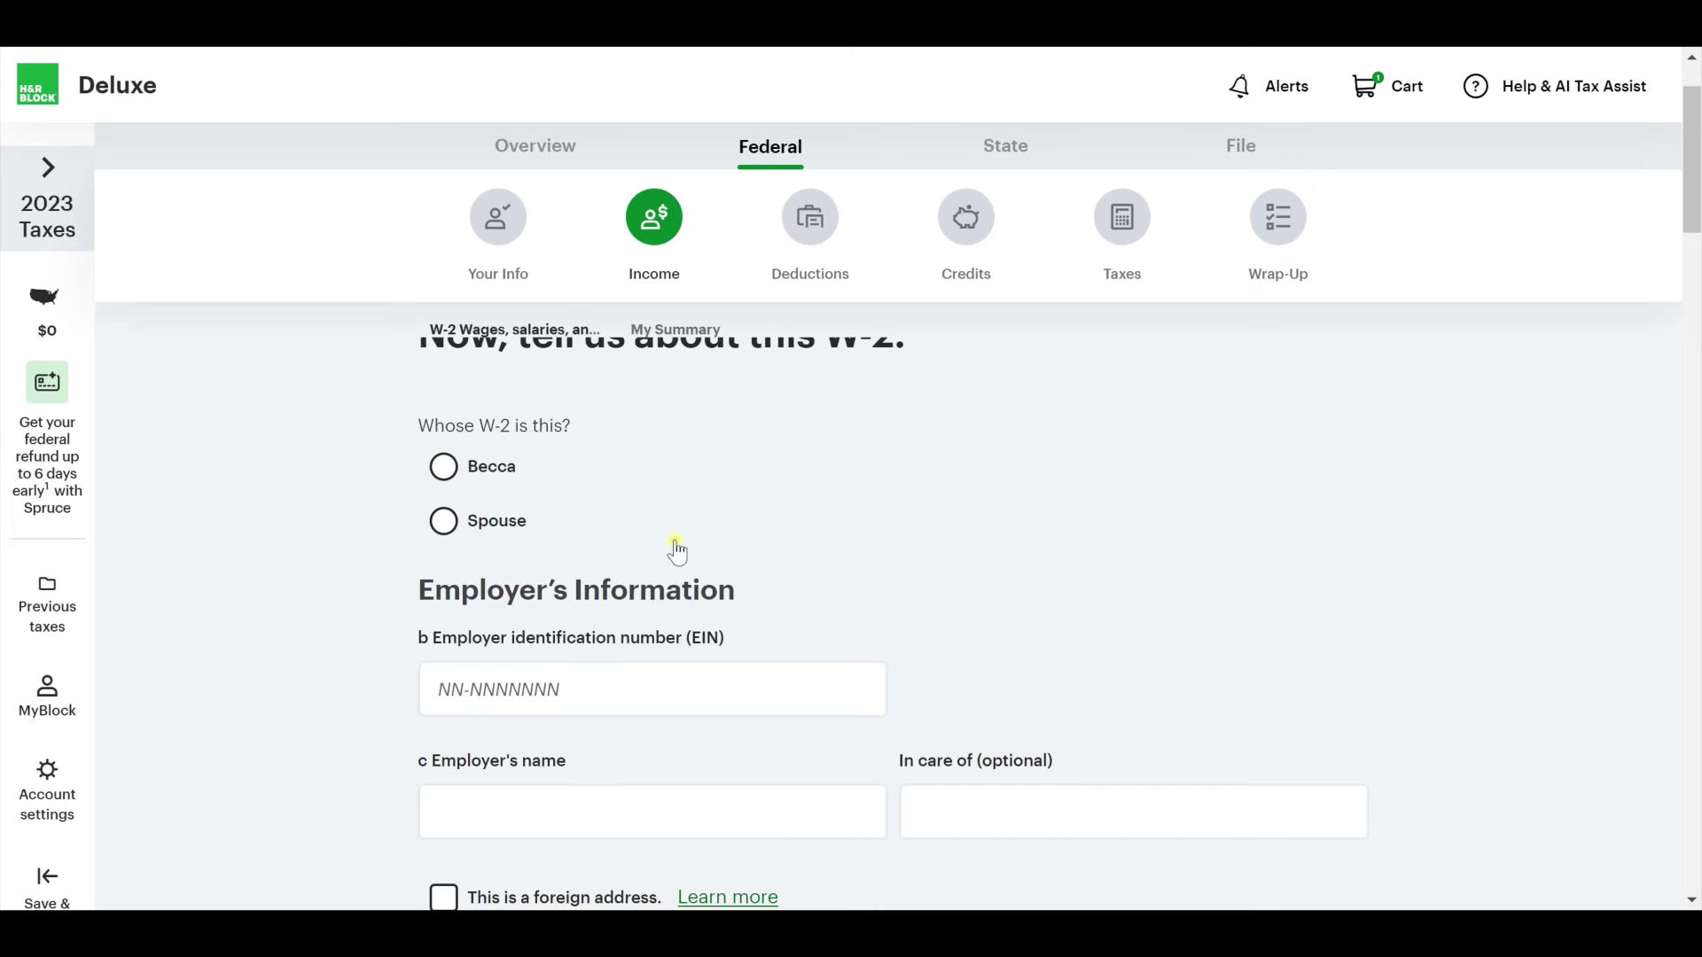
click(467, 464)
click(642, 675)
scroll(647, 669, down, 3)
click(656, 656)
click(596, 378)
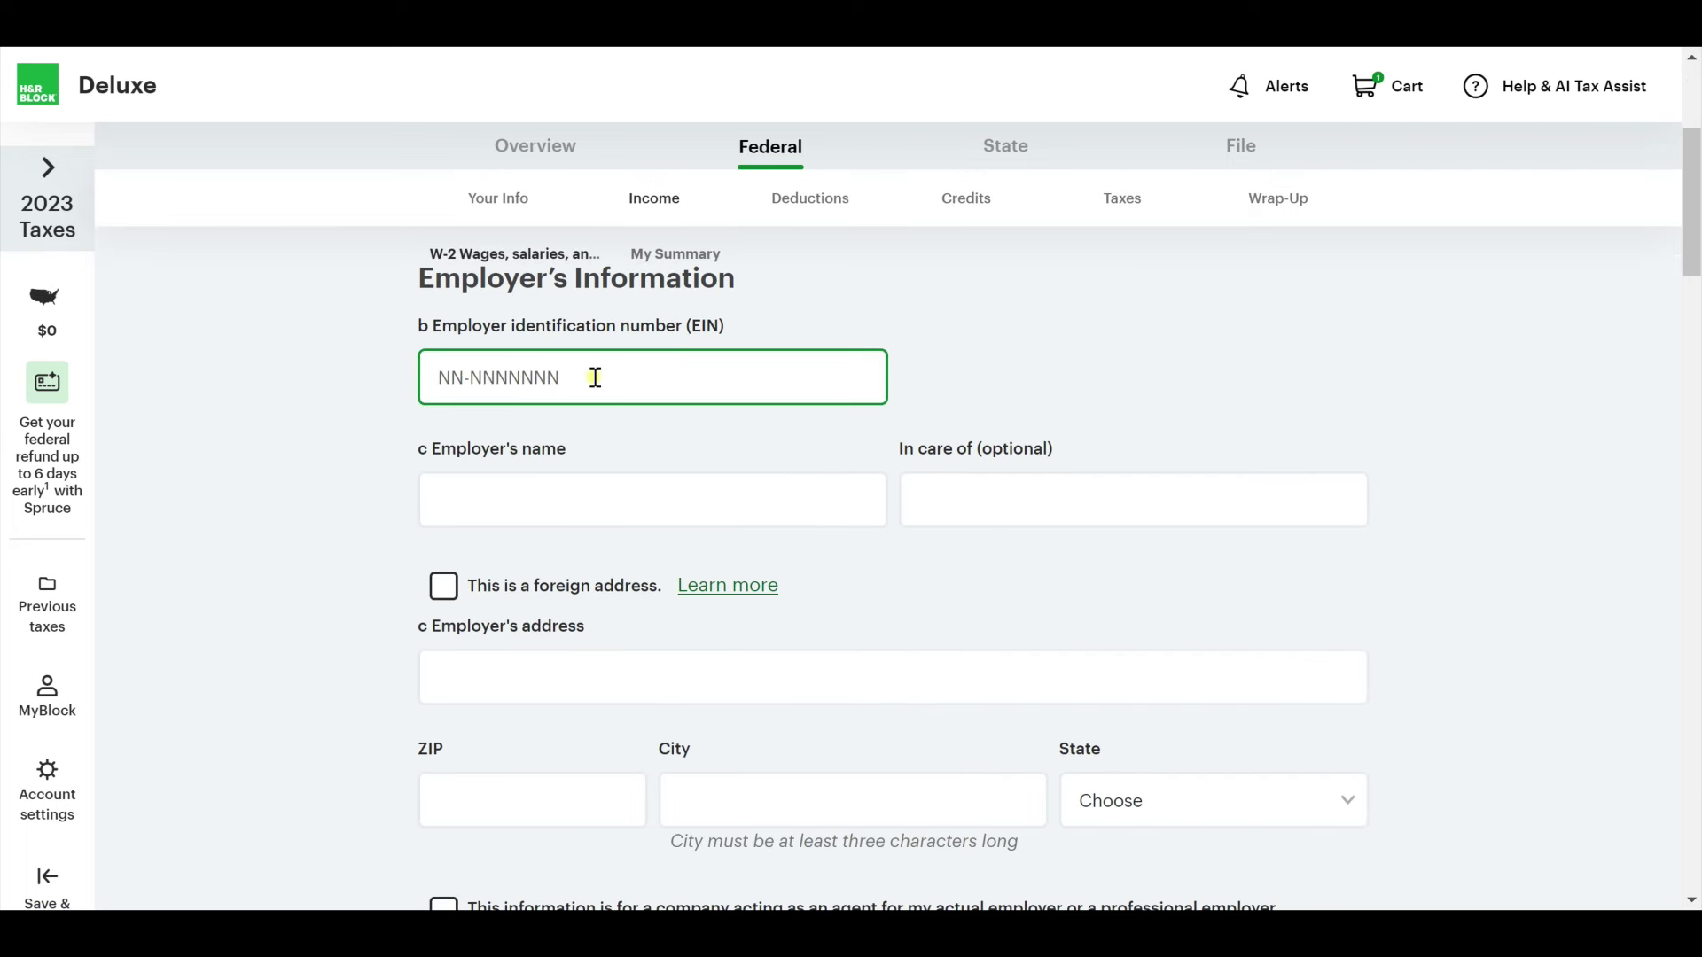
text(12-3456789)
click(697, 505)
text(YOutuib)
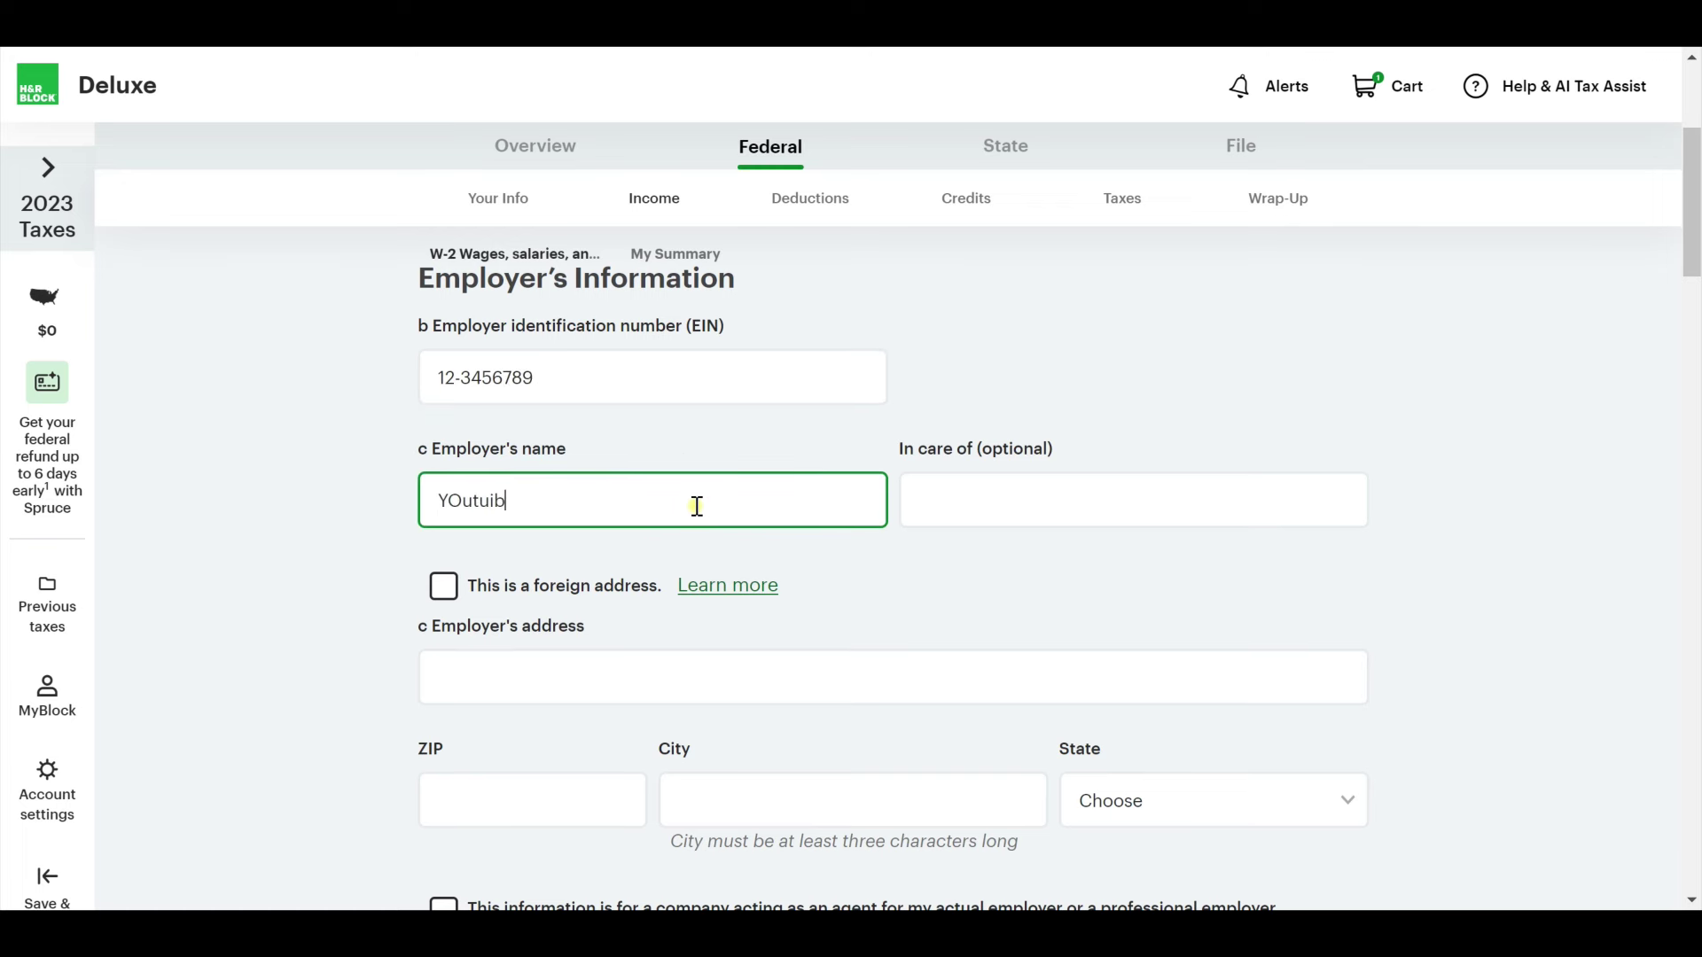
key(ctrl+a)
text(Youtube Industries)
key(Tab)
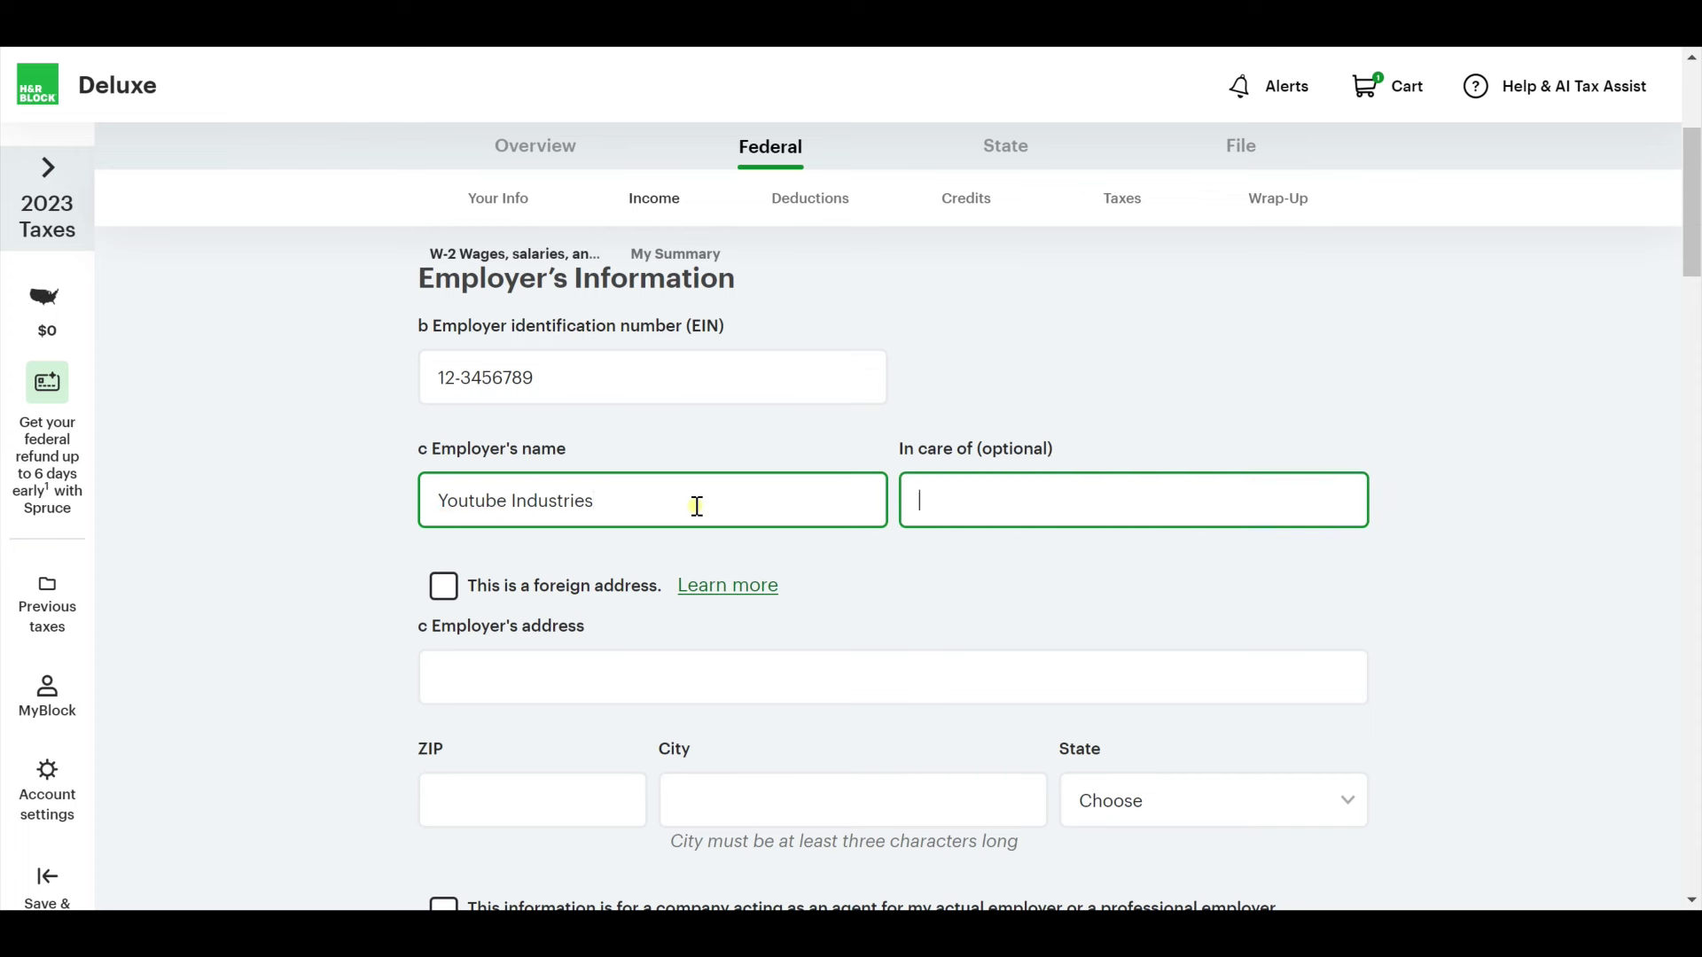
Fill in the employer's street address, ZIP code and city.
scroll(755, 530, down, 1)
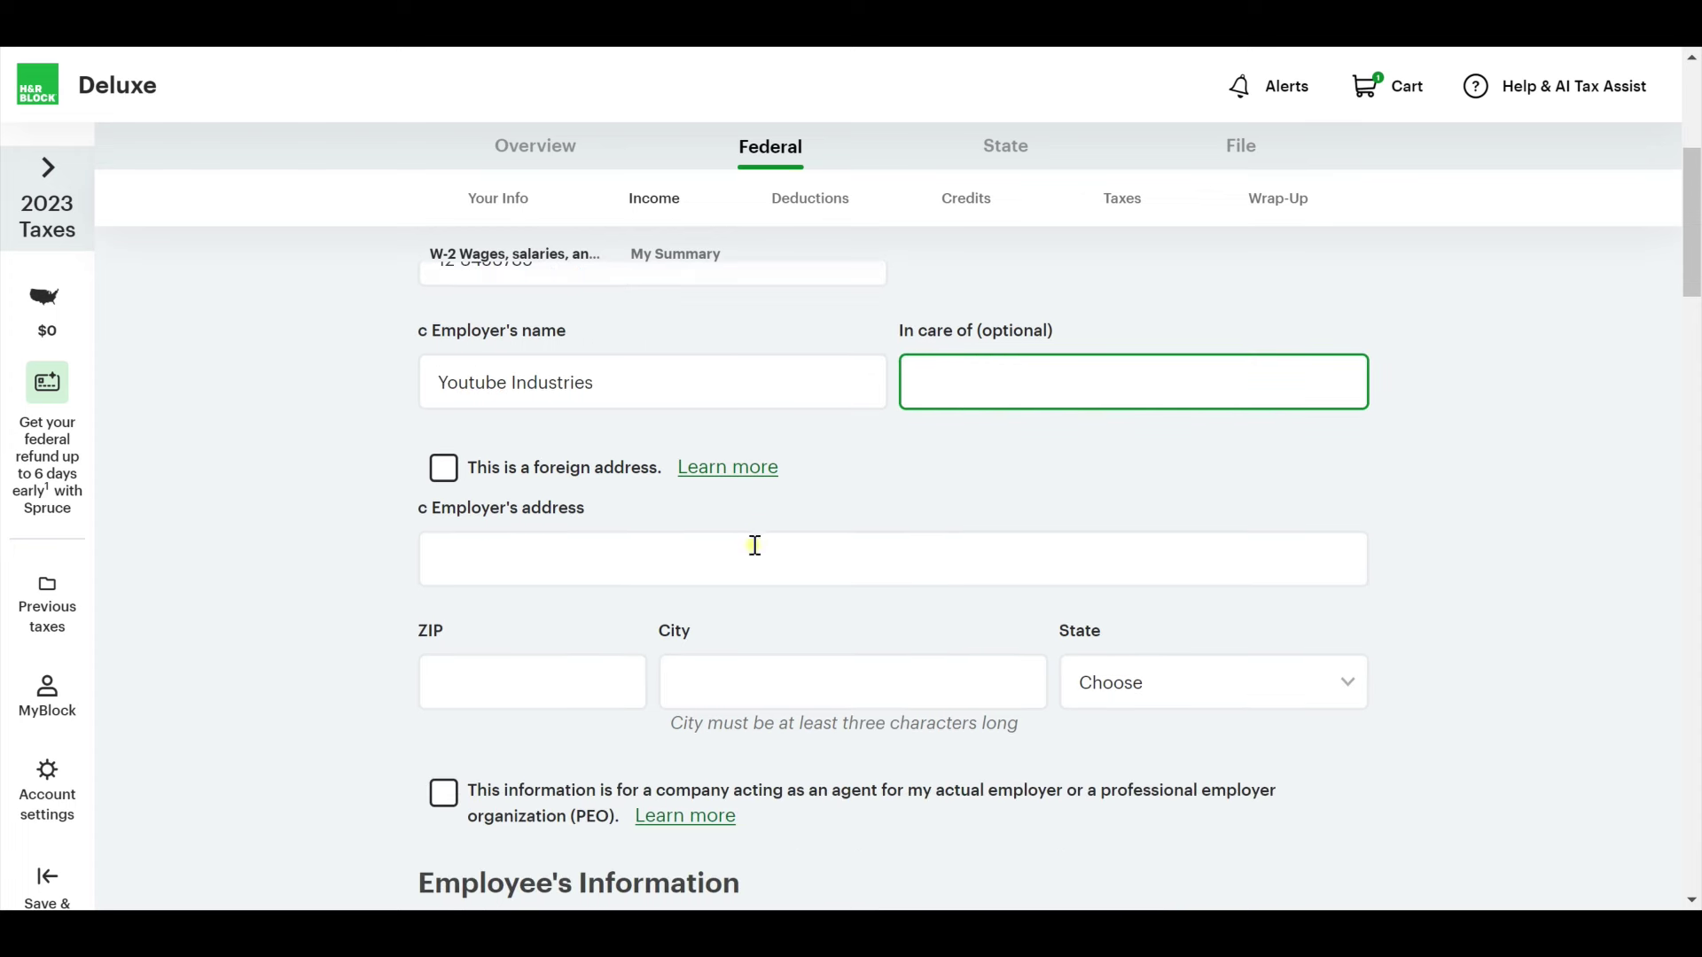
click(680, 576)
scroll(680, 579, down, 1)
text(12)
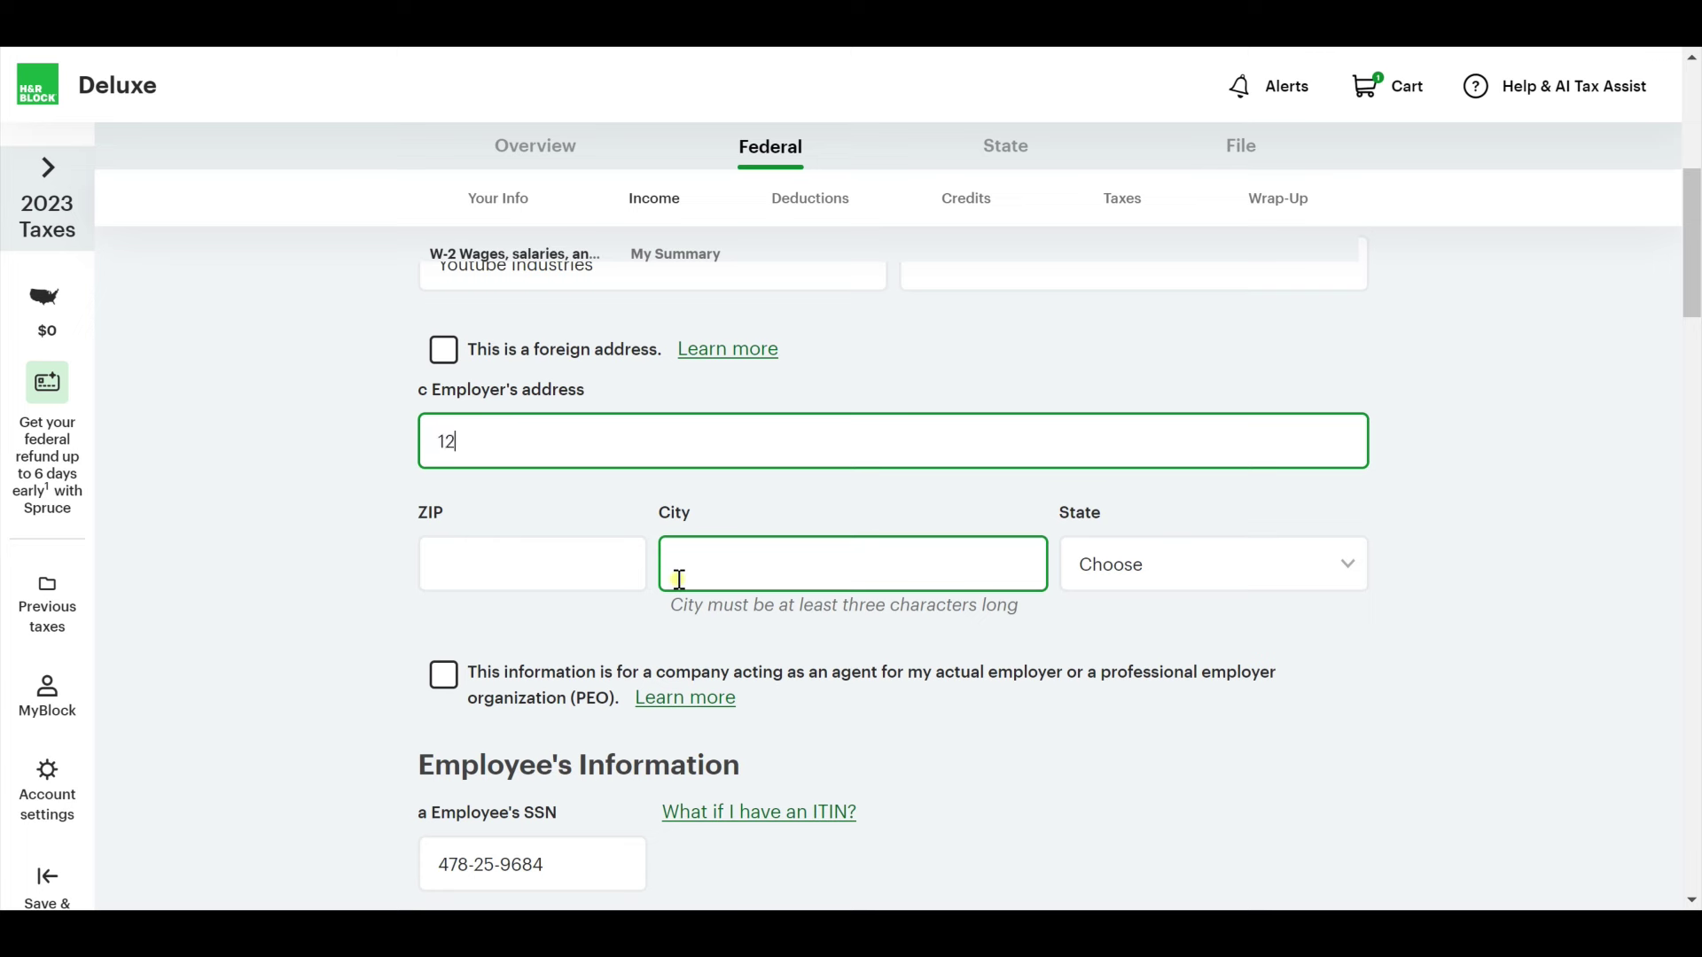
text(345 Main Court North)
key(Tab)
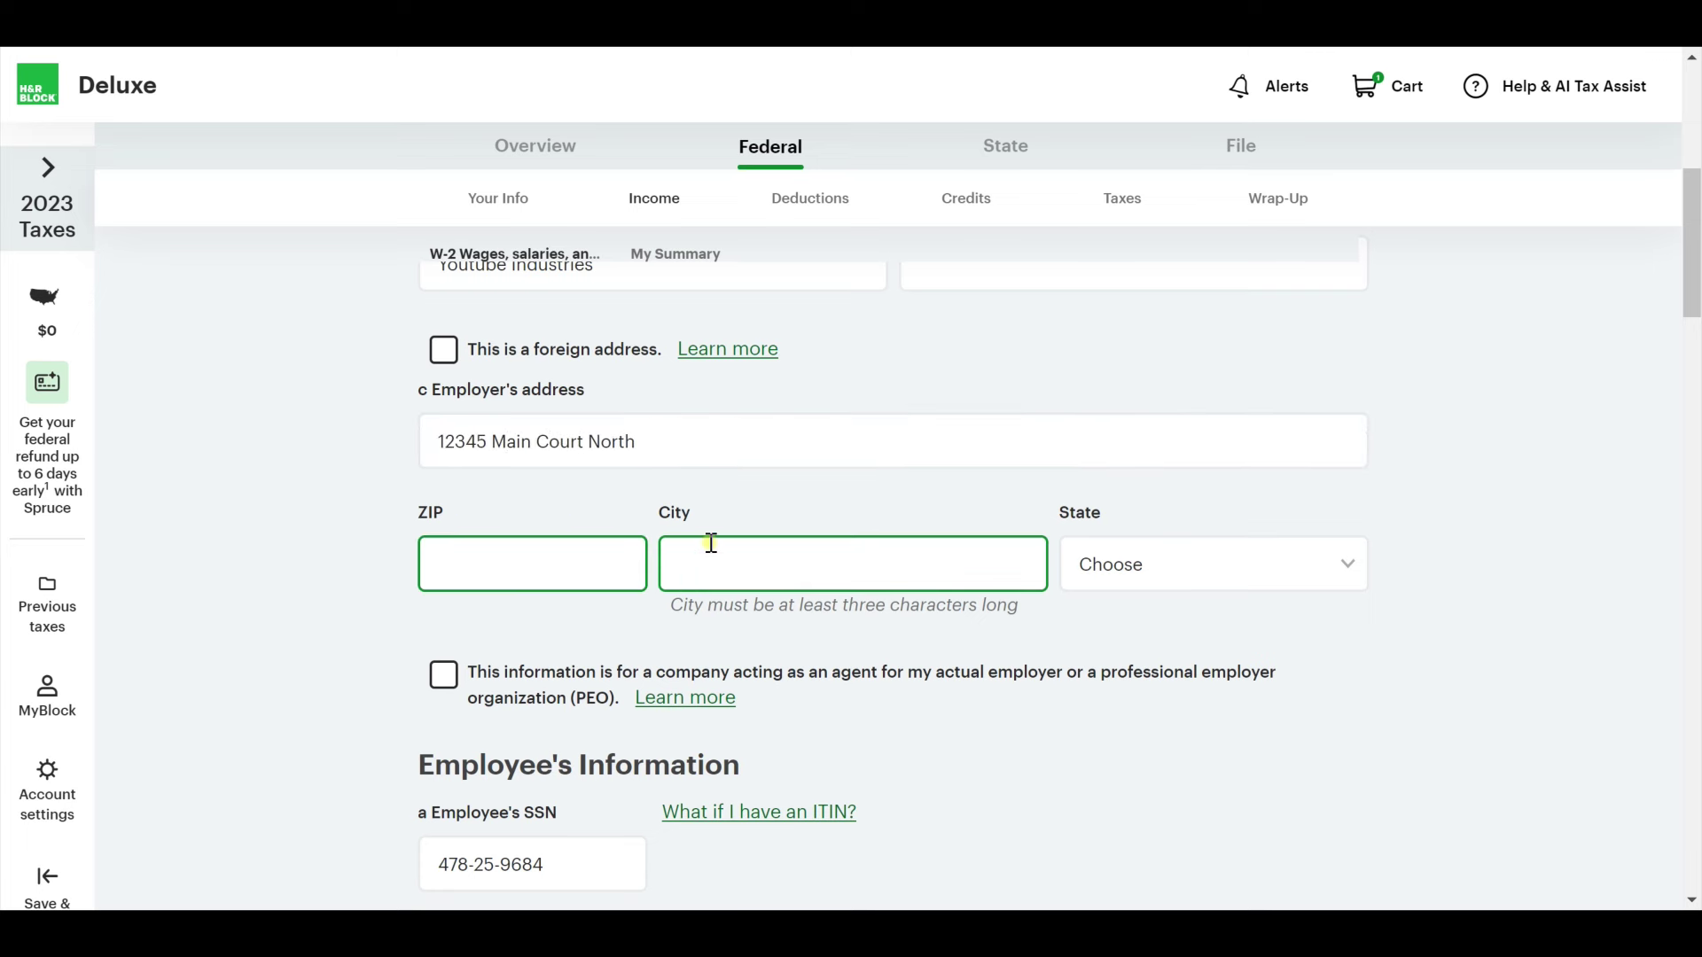
text(55113)
key(Tab)
text(Saint Paul)
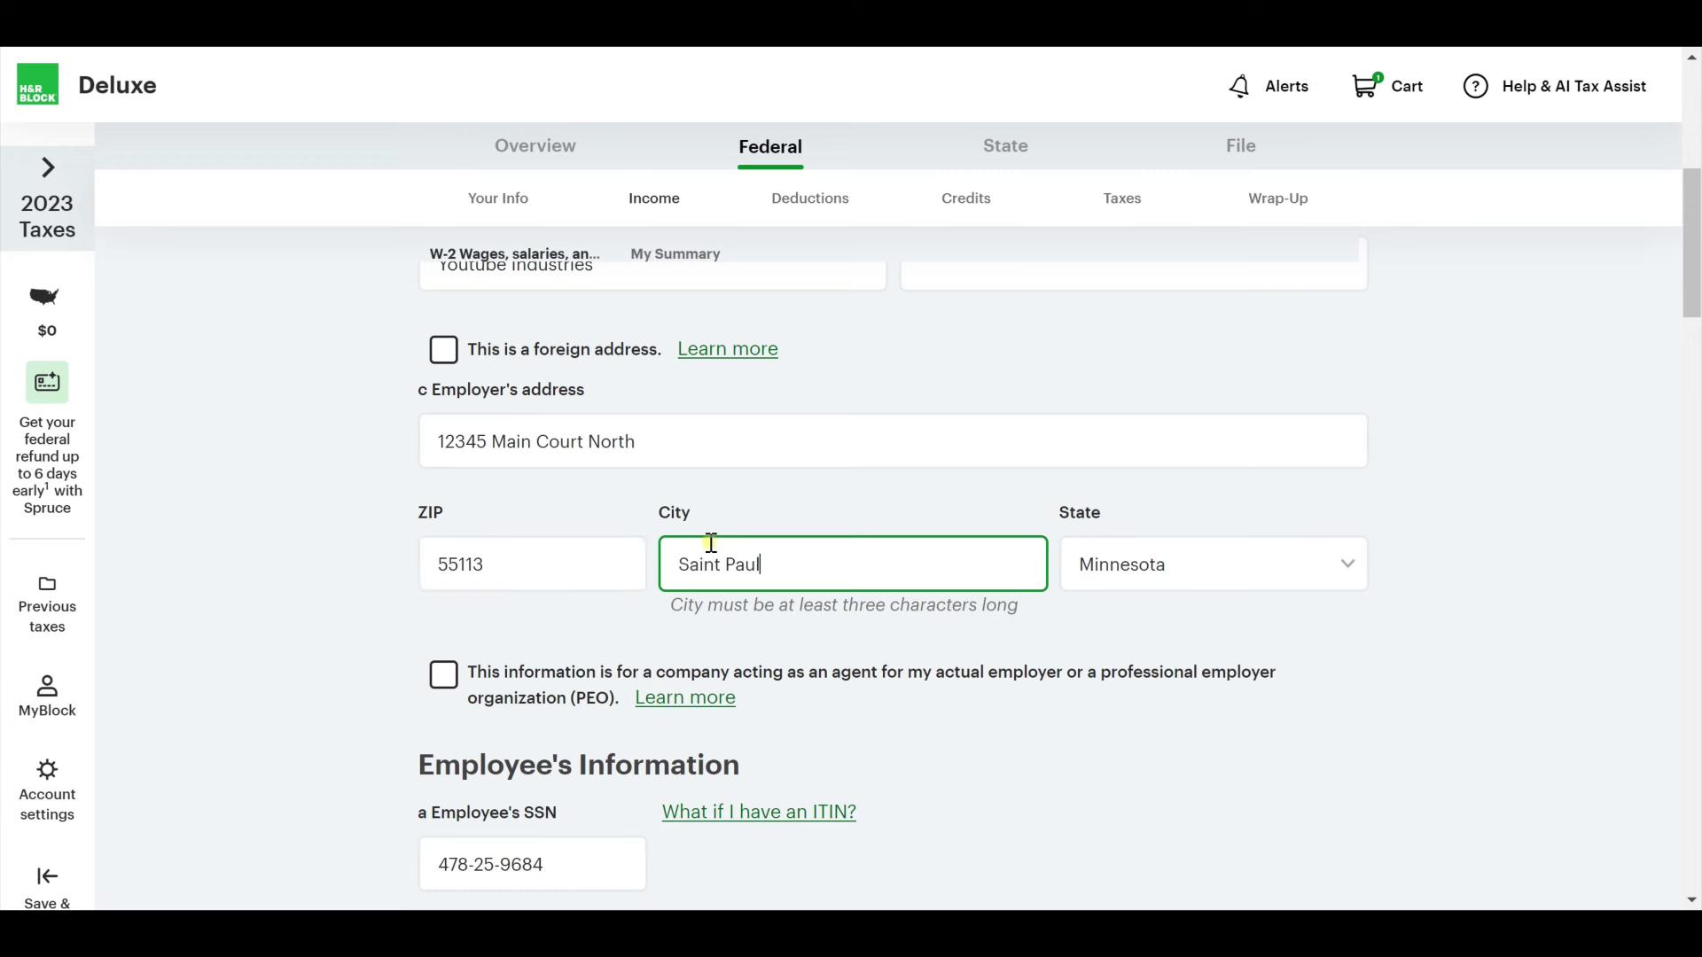
scroll(832, 646, down, 5)
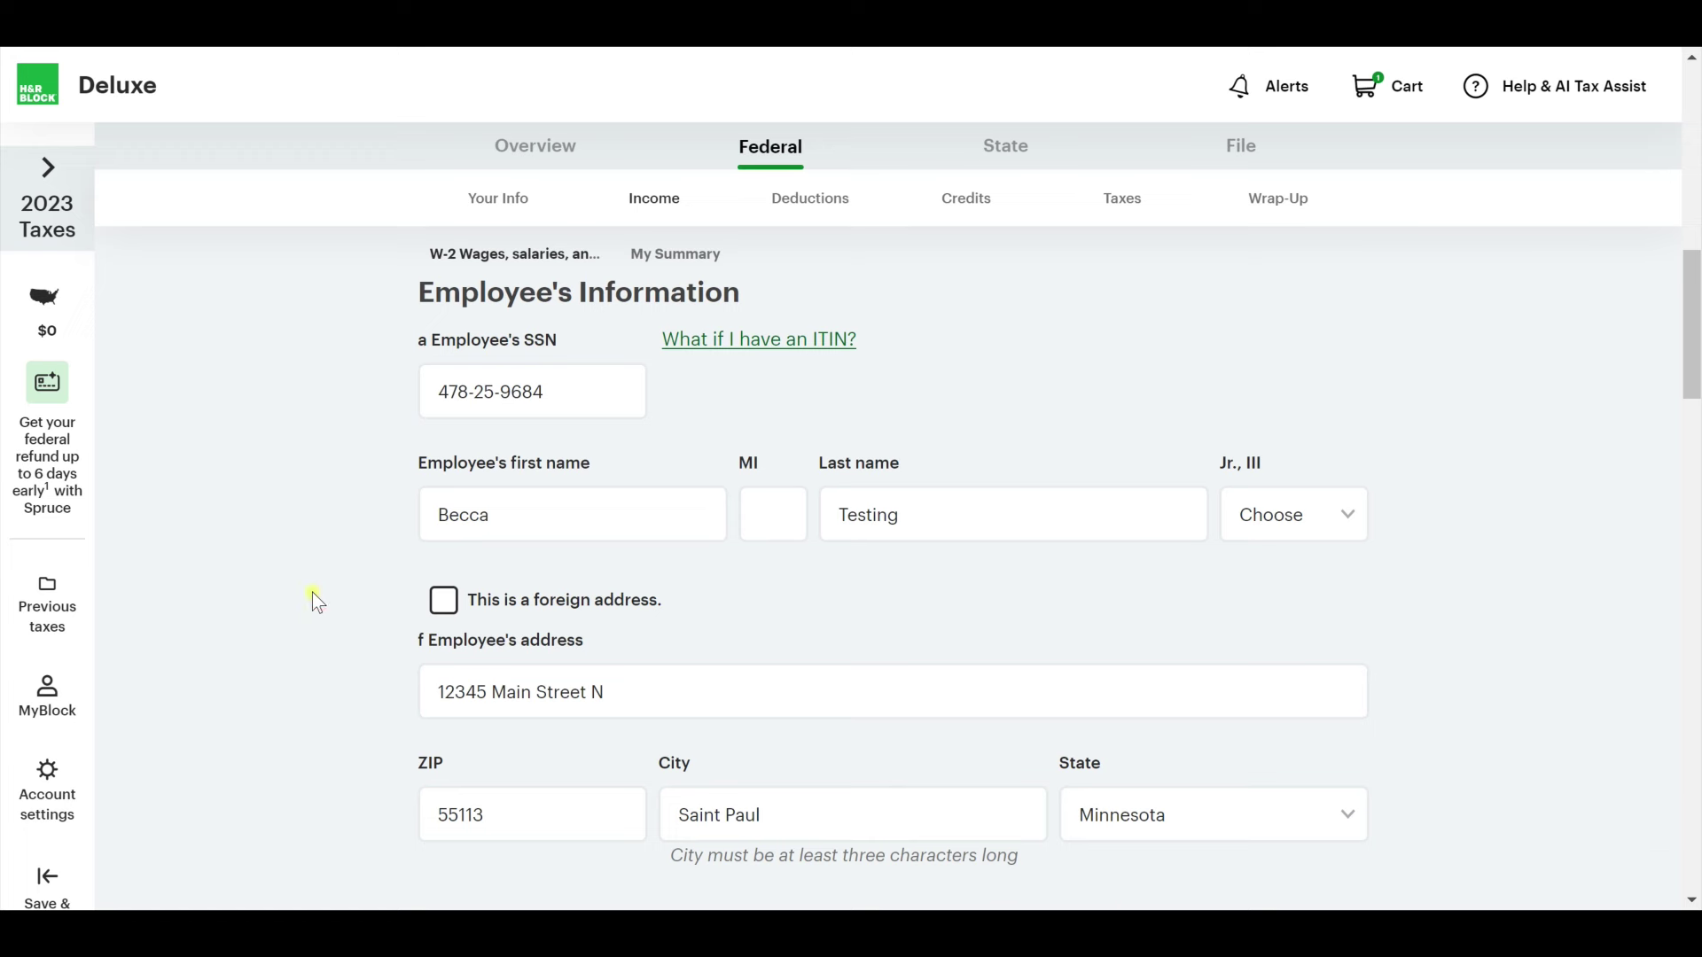
scroll(312, 592, down, 3)
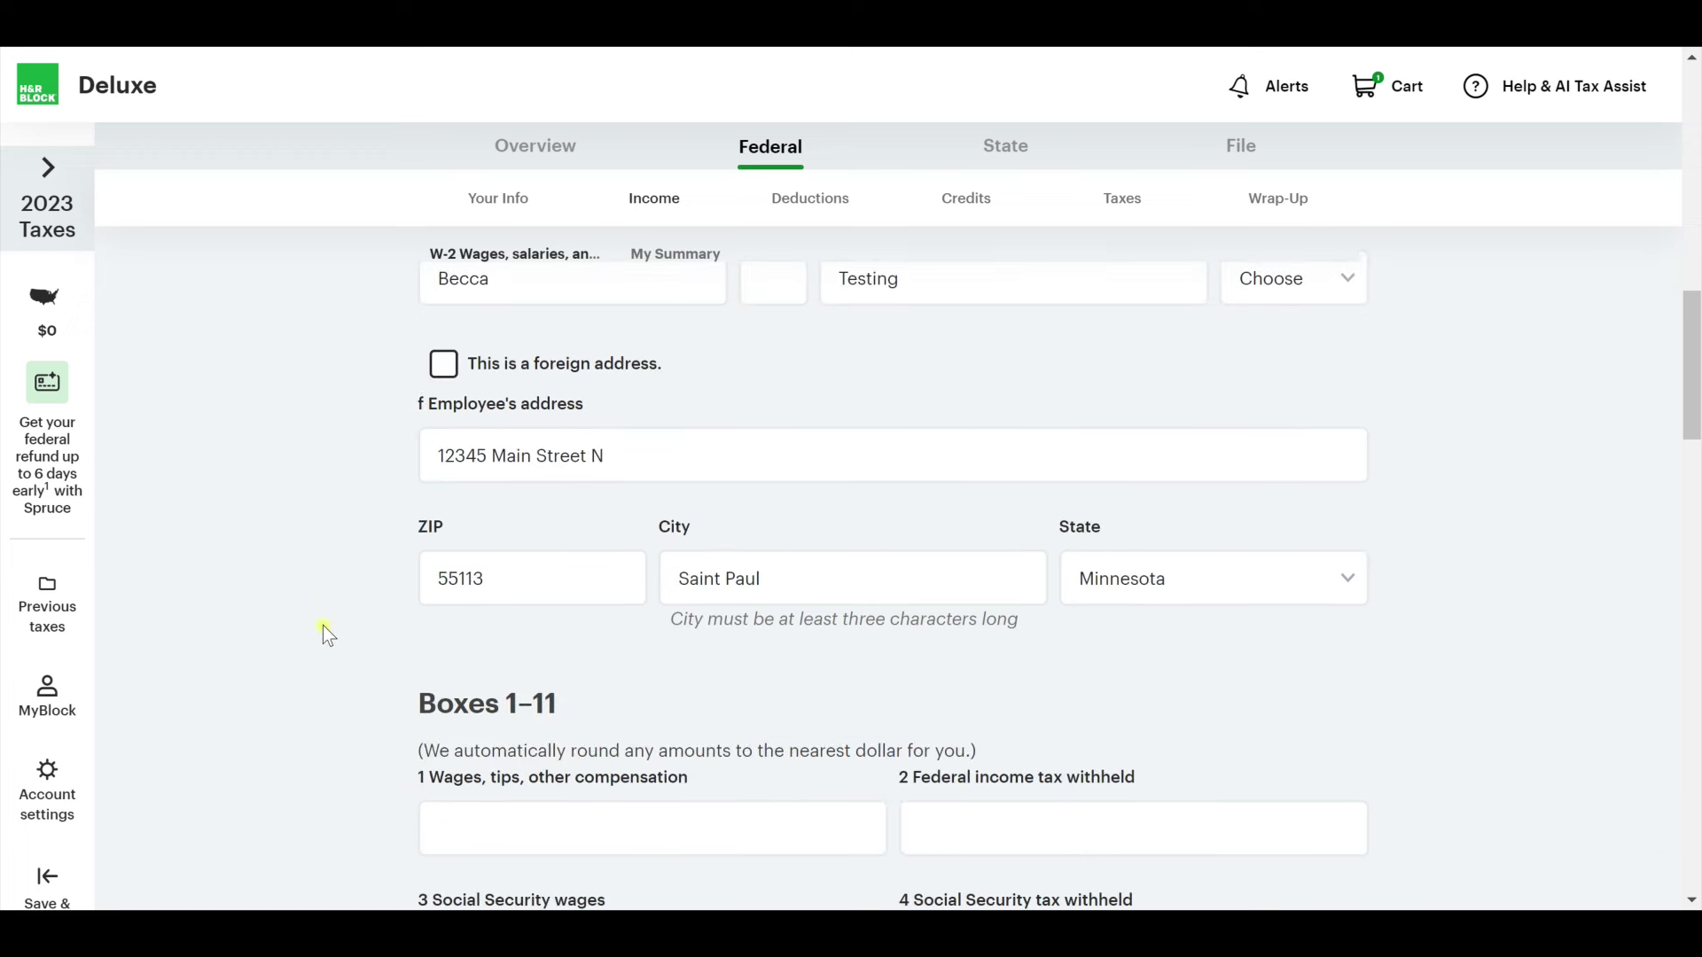
Enter Box 1 wages of $50,000 and Box 2 federal withholding of $4,000.
scroll(900, 493, down, 4)
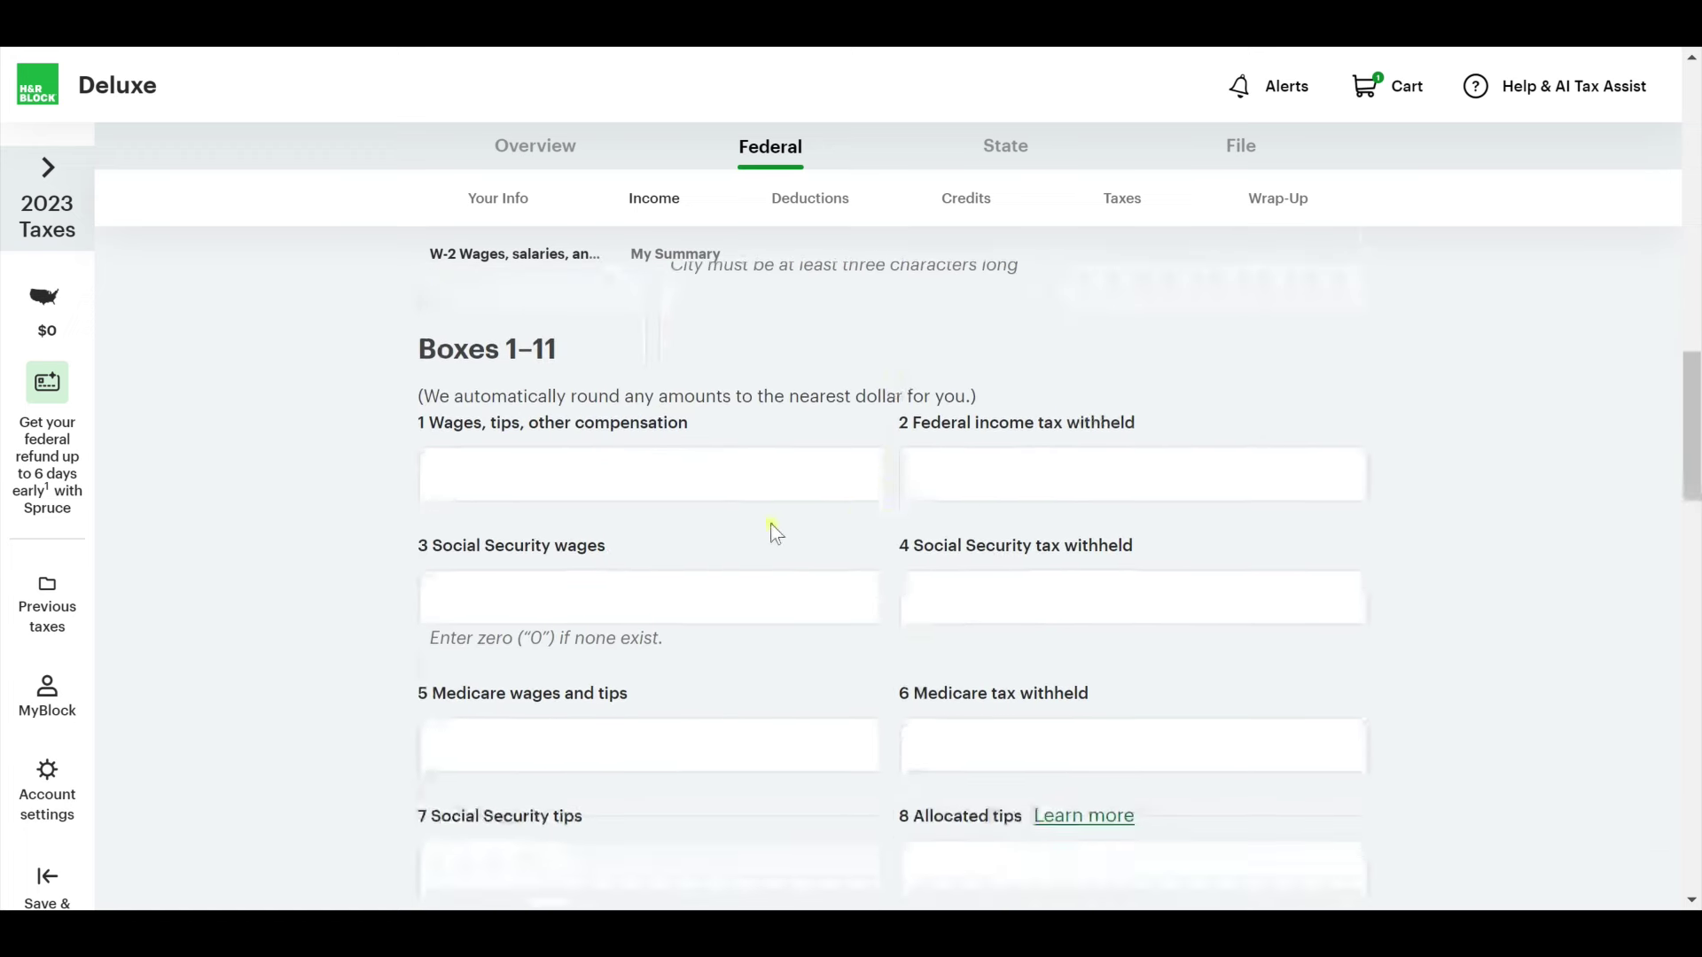
click(697, 471)
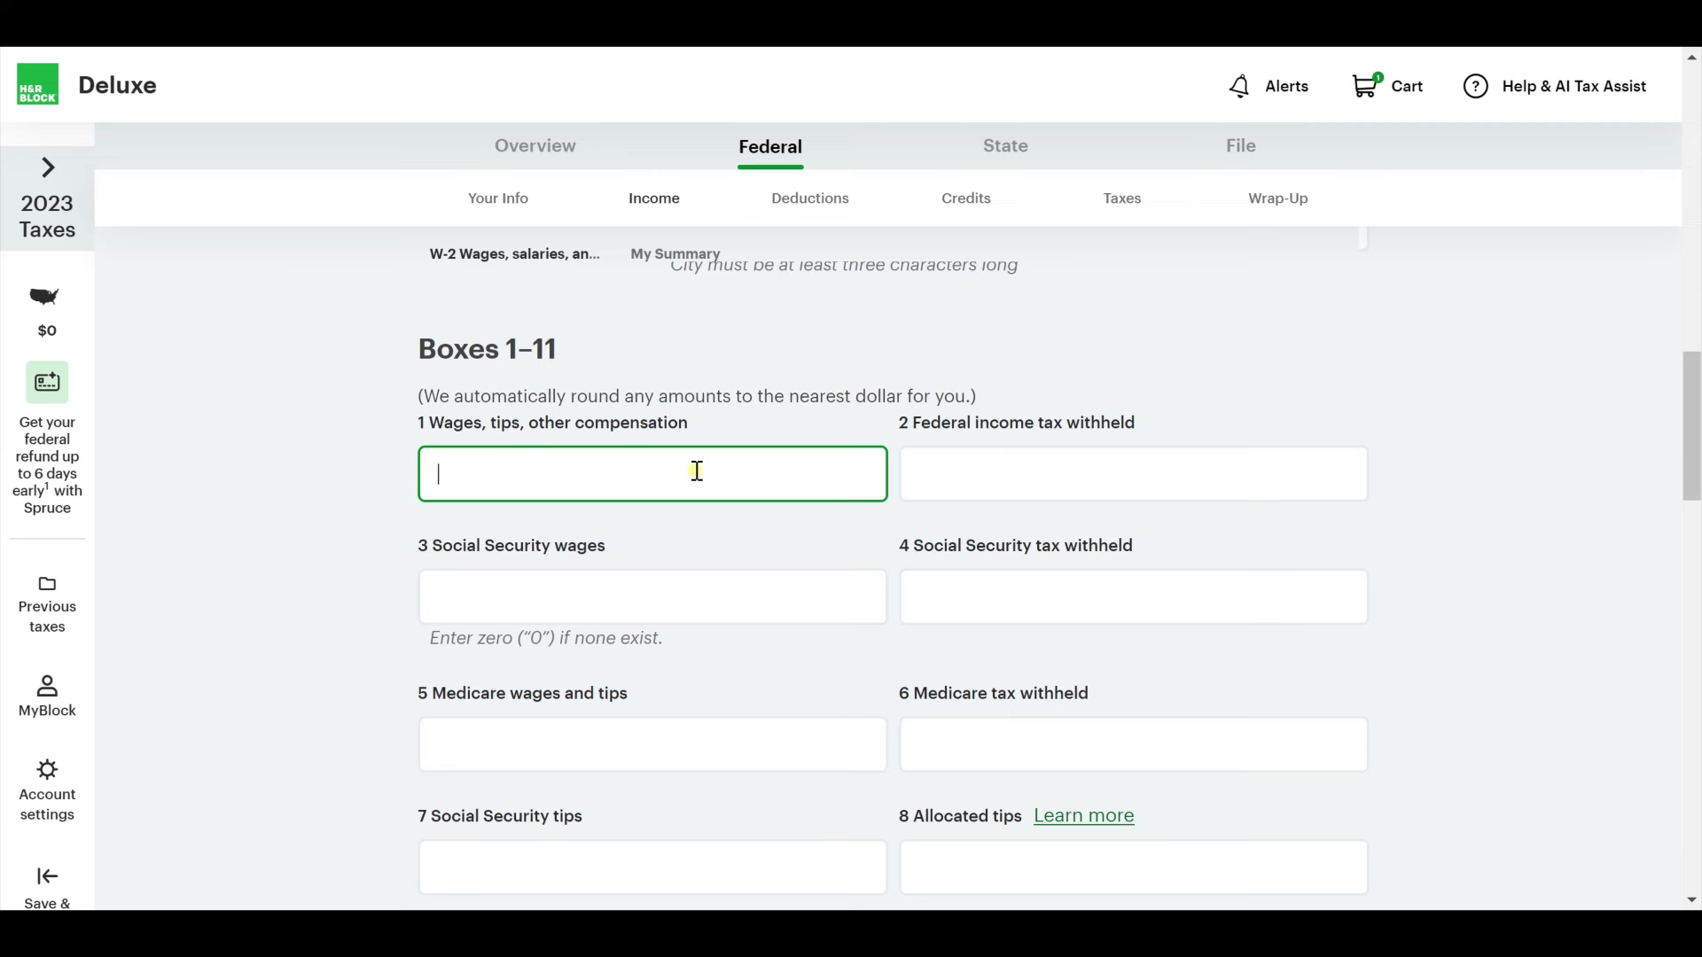
click(443, 418)
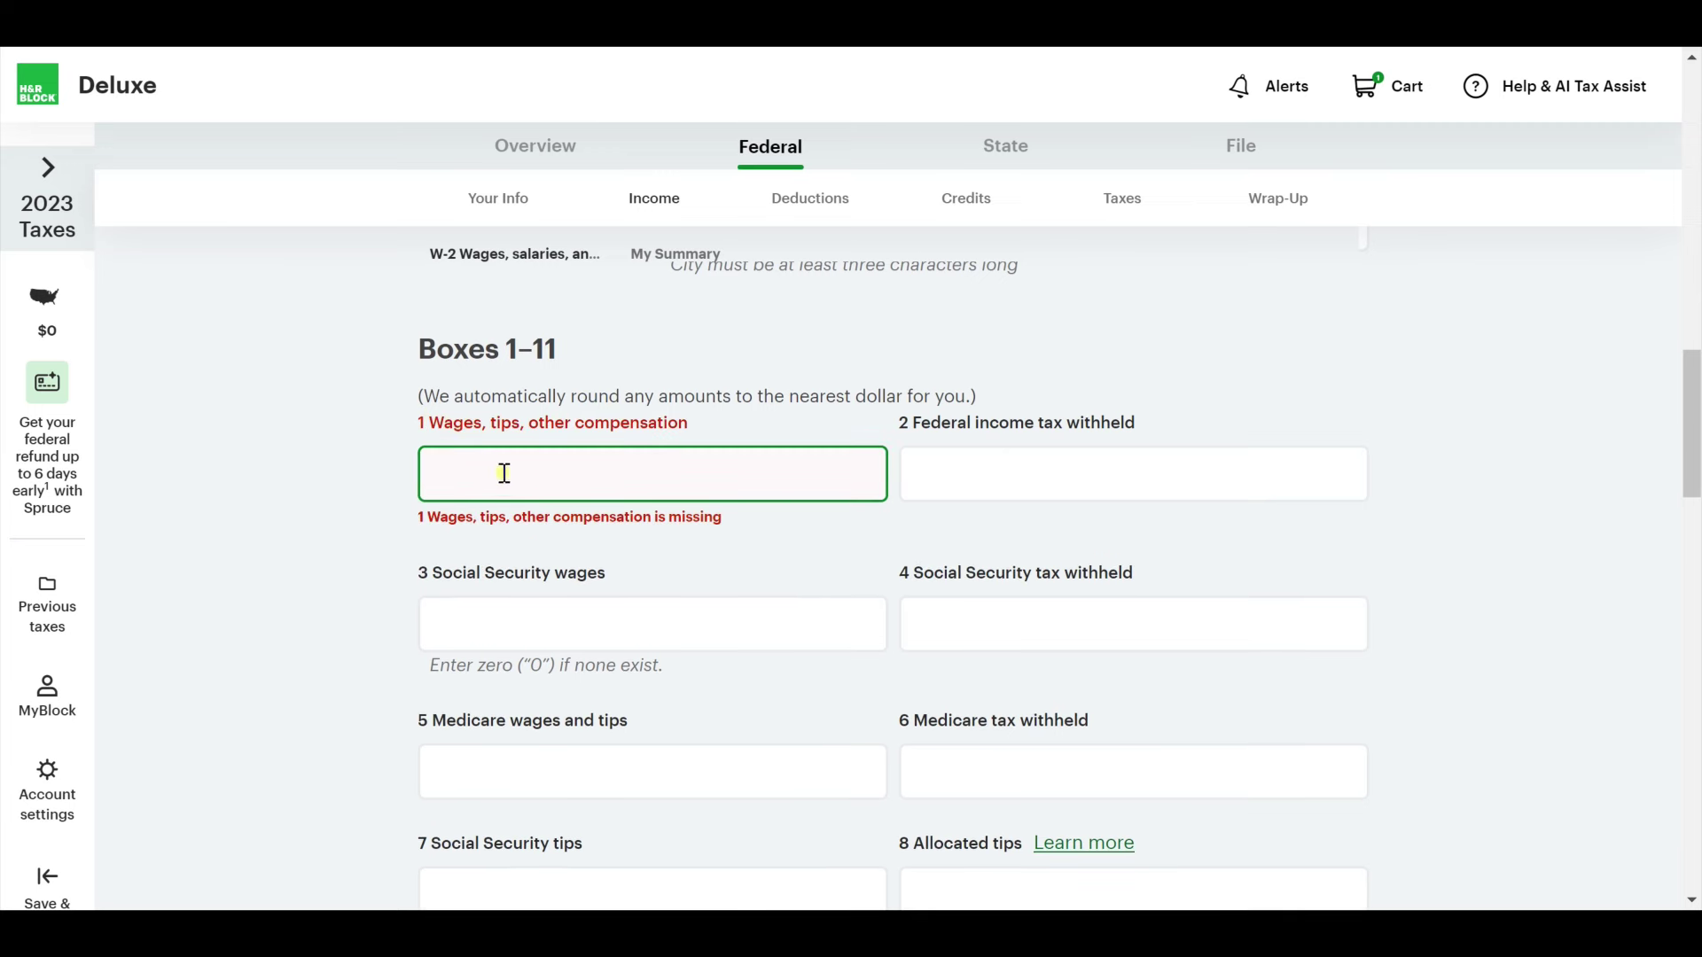
click(600, 475)
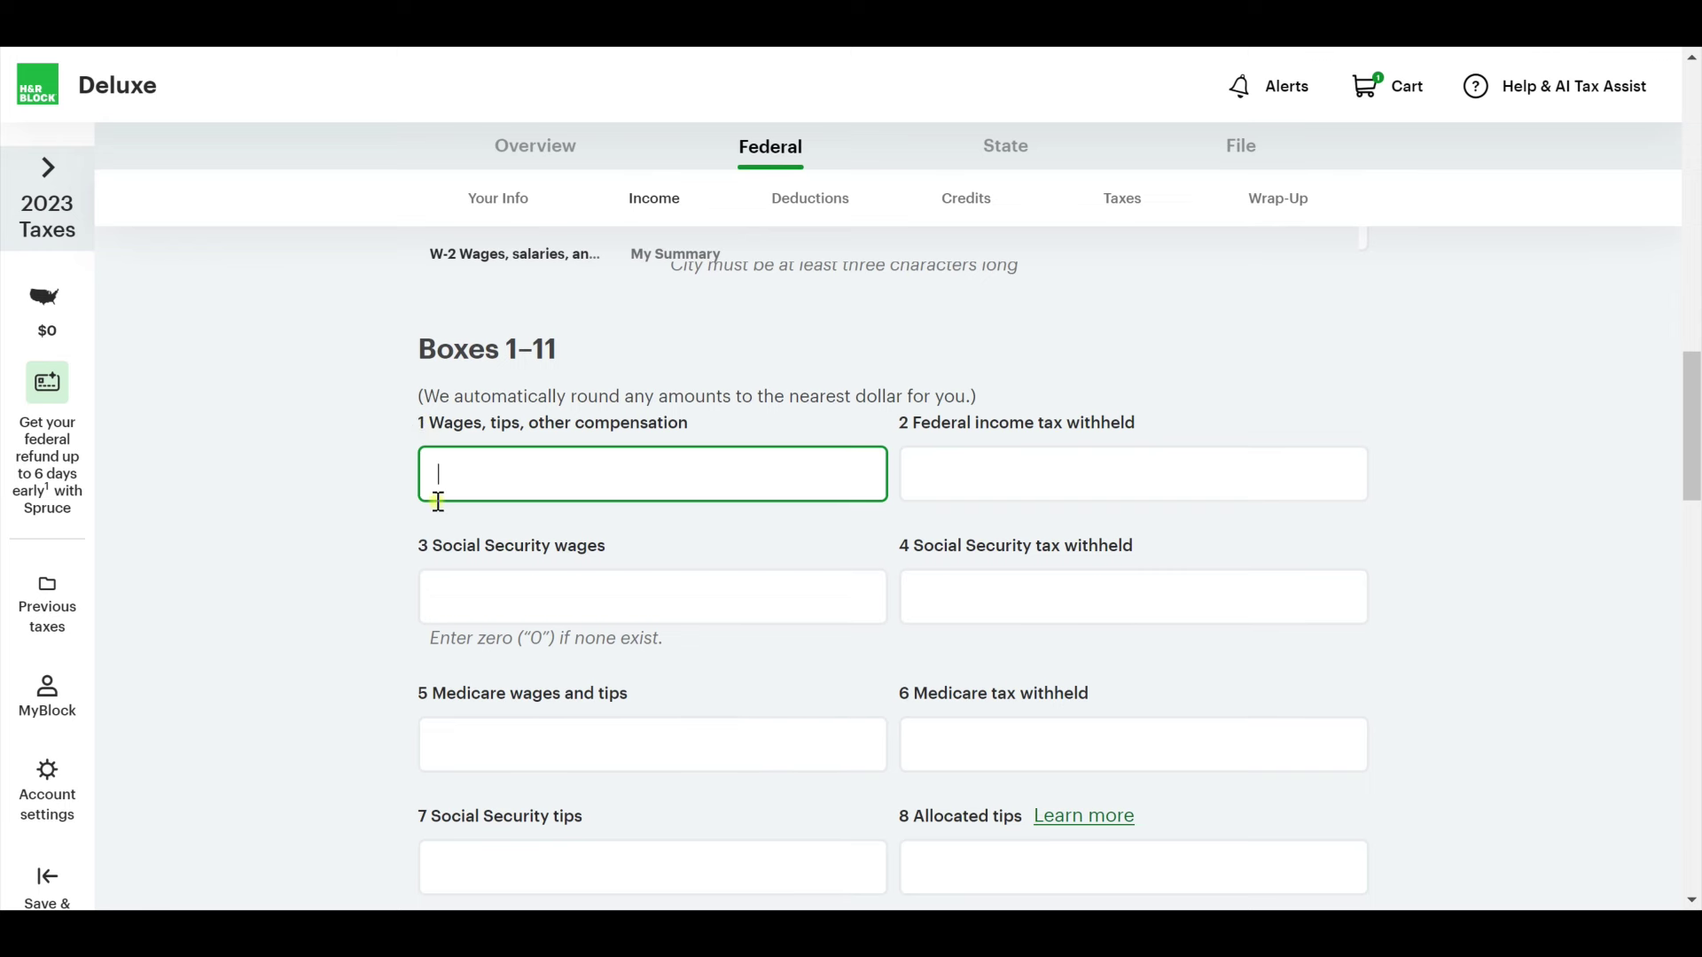
key(Tab)
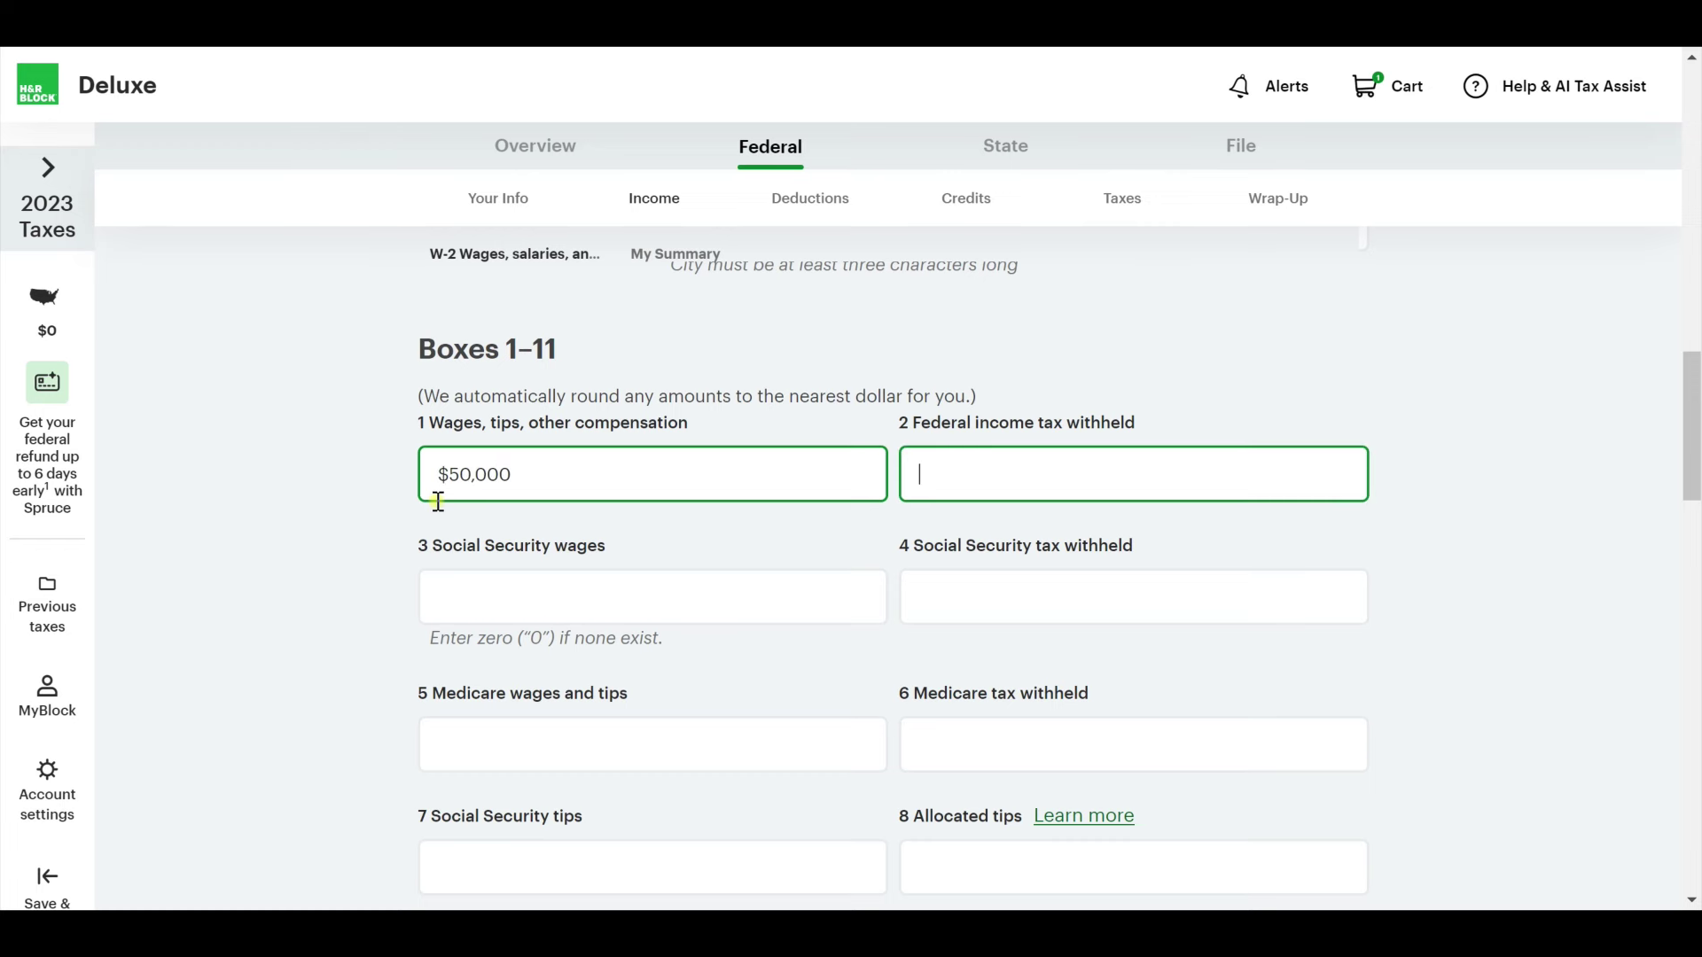
text(4,000)
key(Tab)
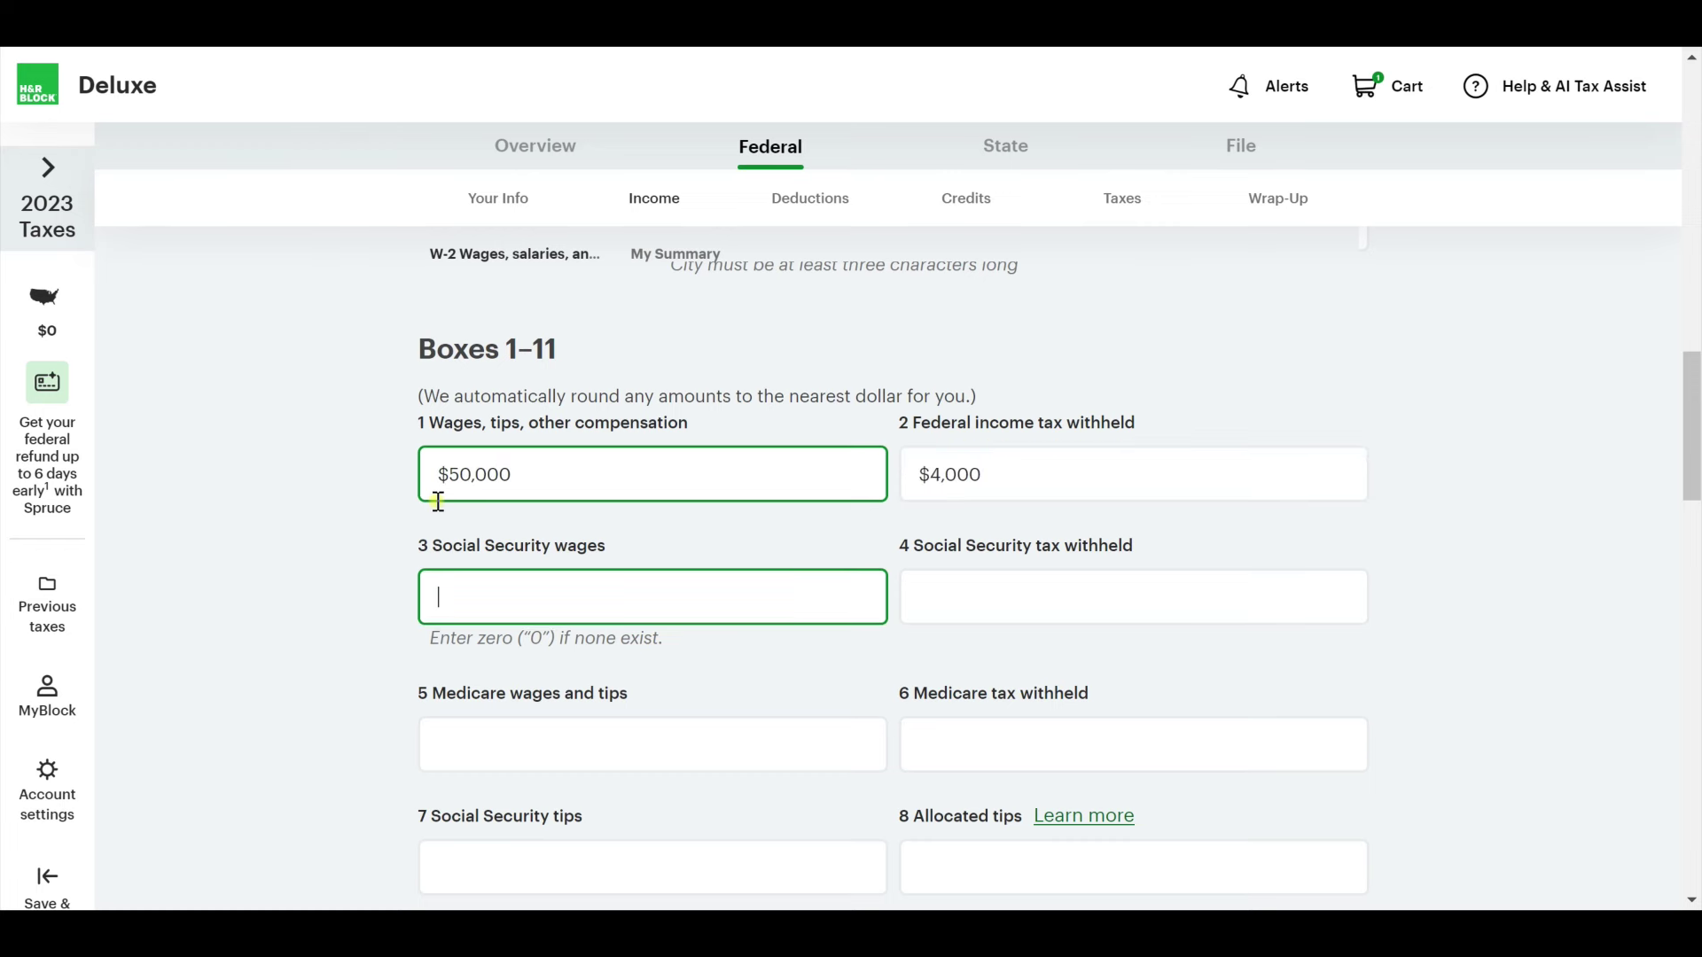
Fill Boxes 3–6 with $50,000 Social Security and Medicare wages and $500 tax withheld each.
text(50,000)
key(Tab)
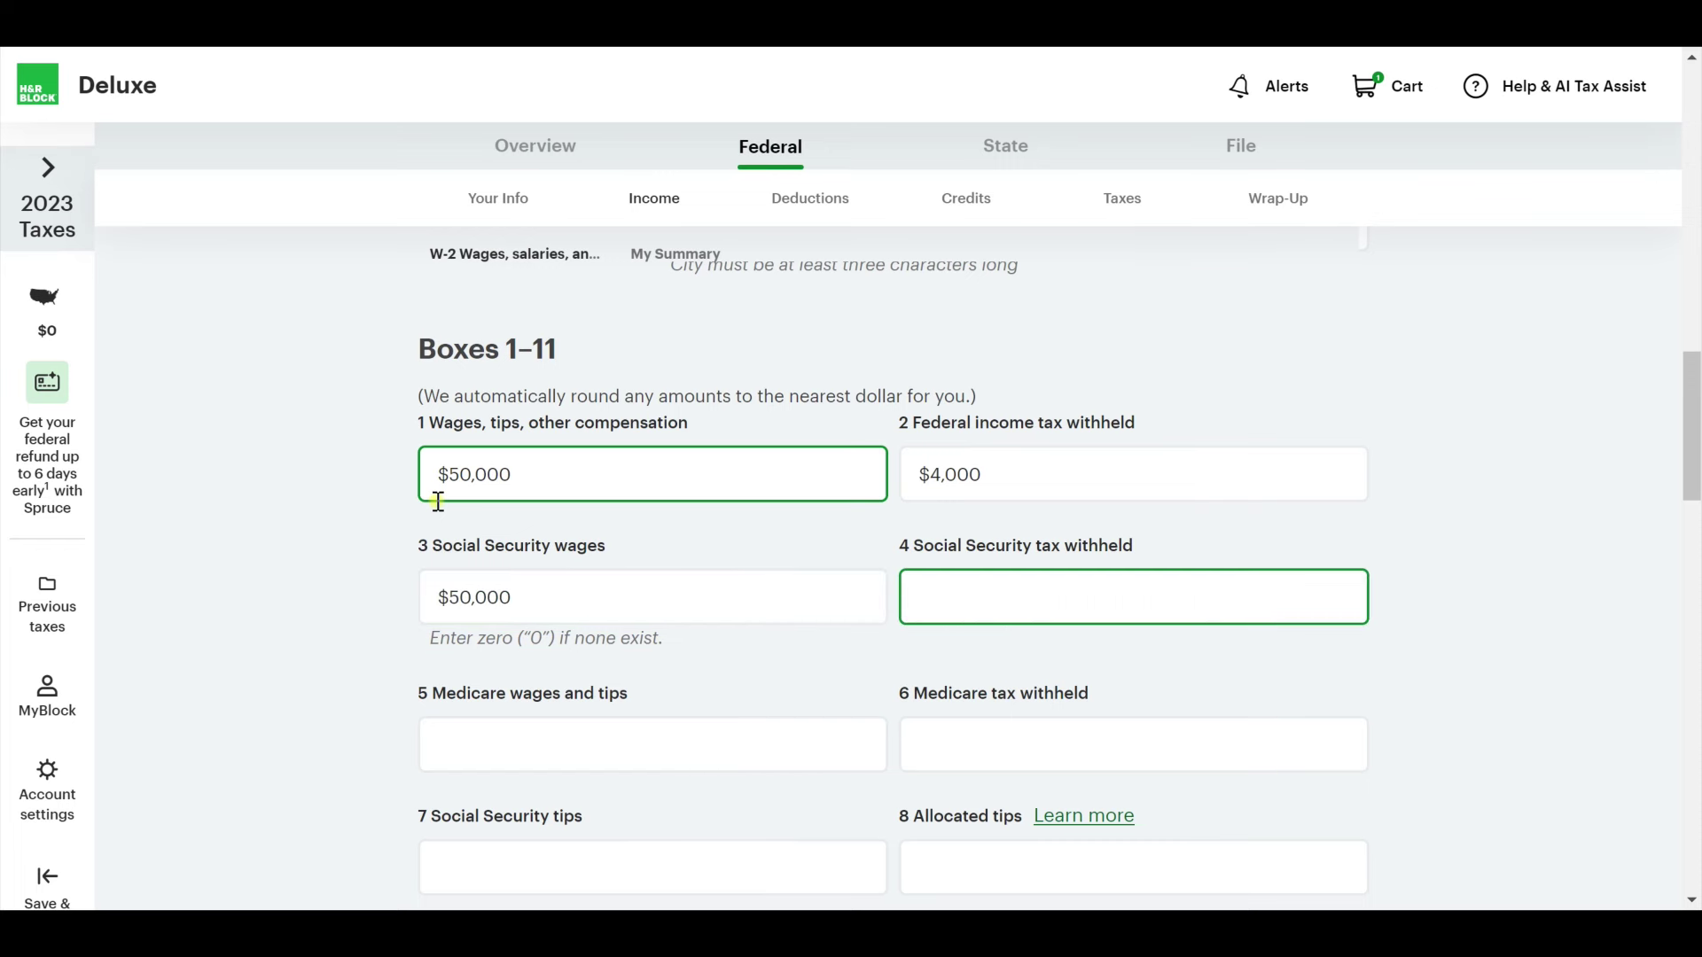
key(Tab)
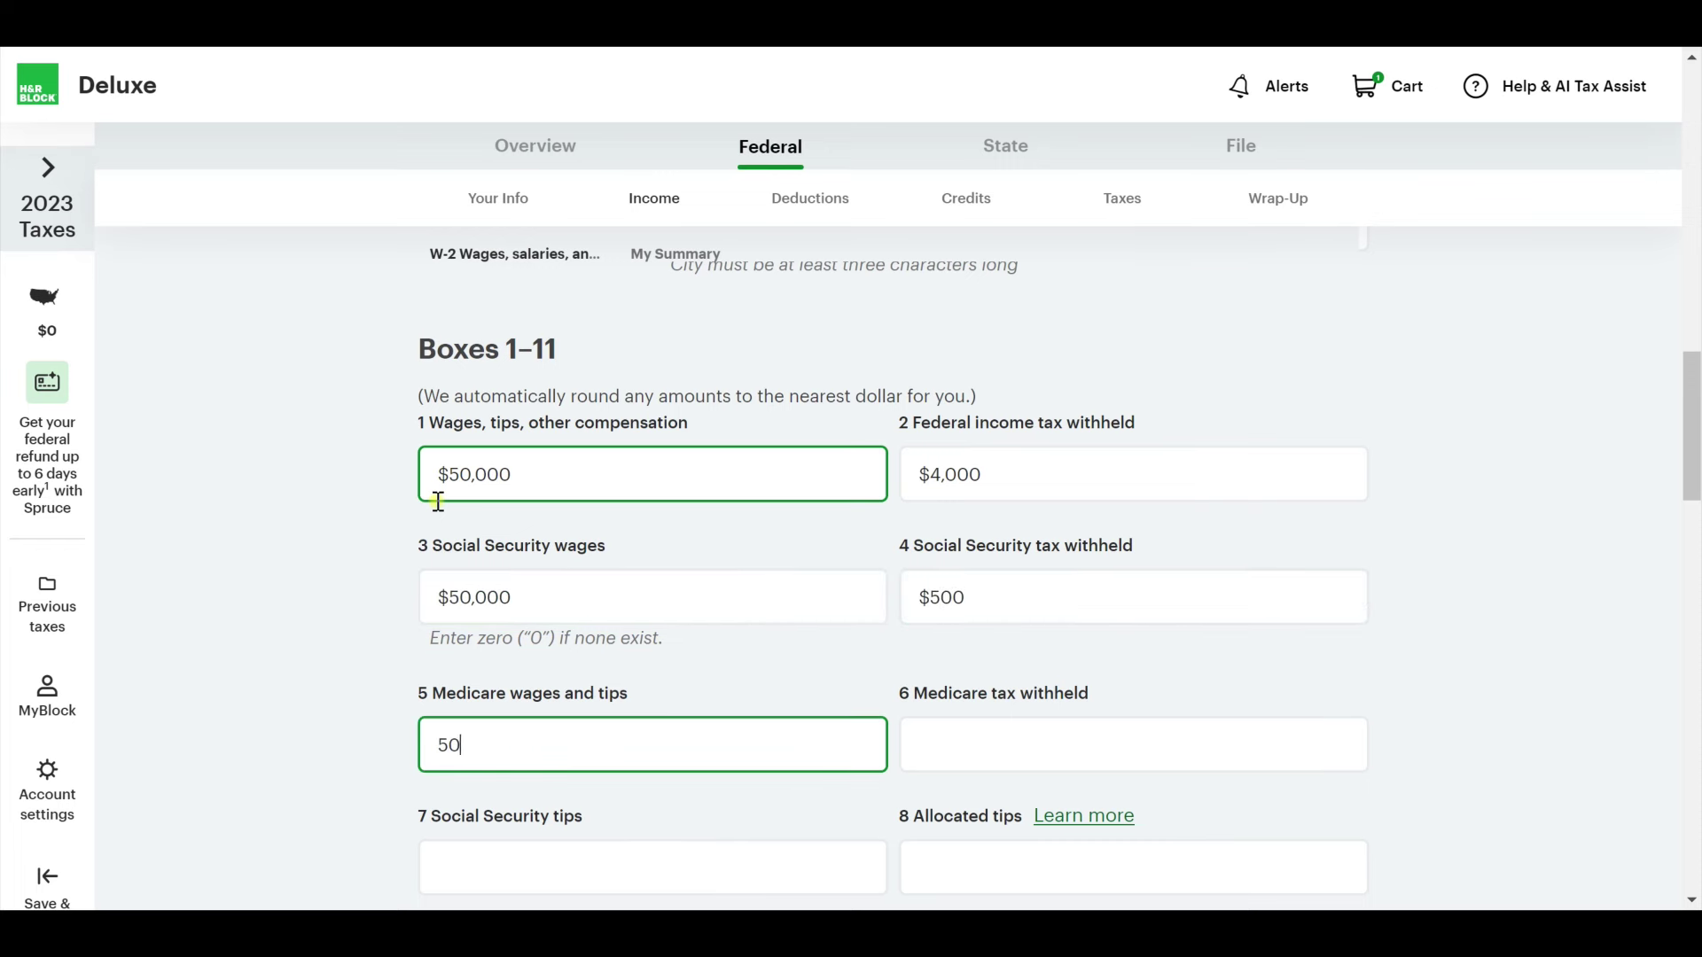
text(50,000)
key(Tab)
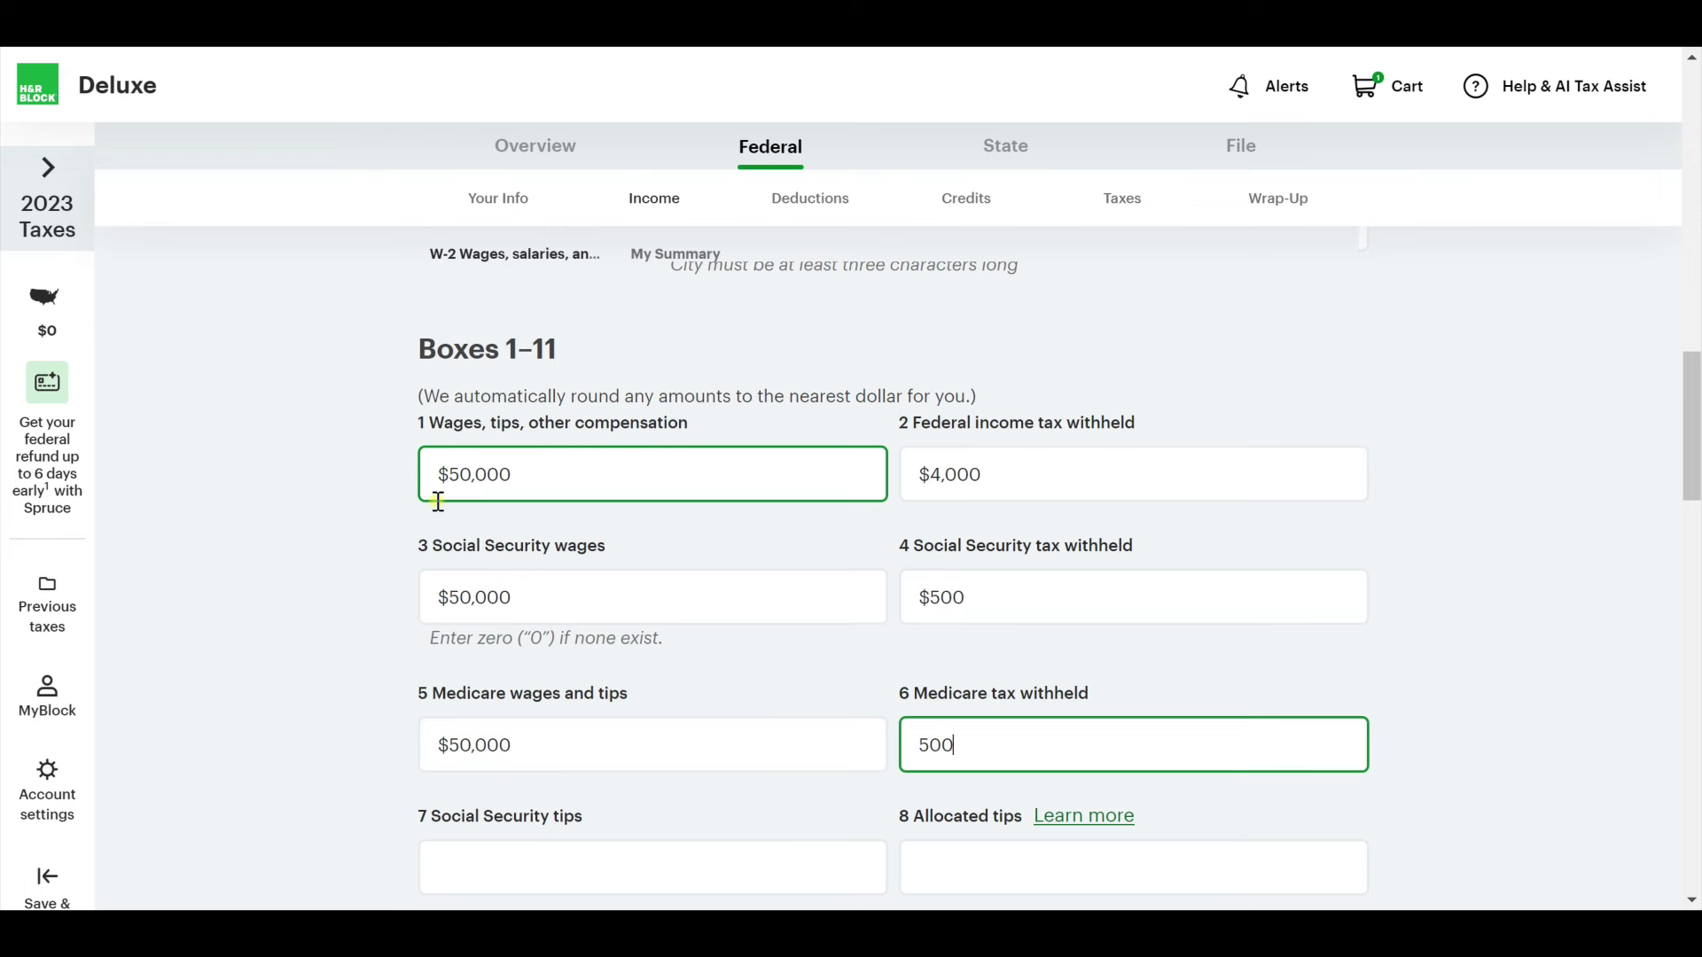
key(Tab)
scroll(504, 536, down, 5)
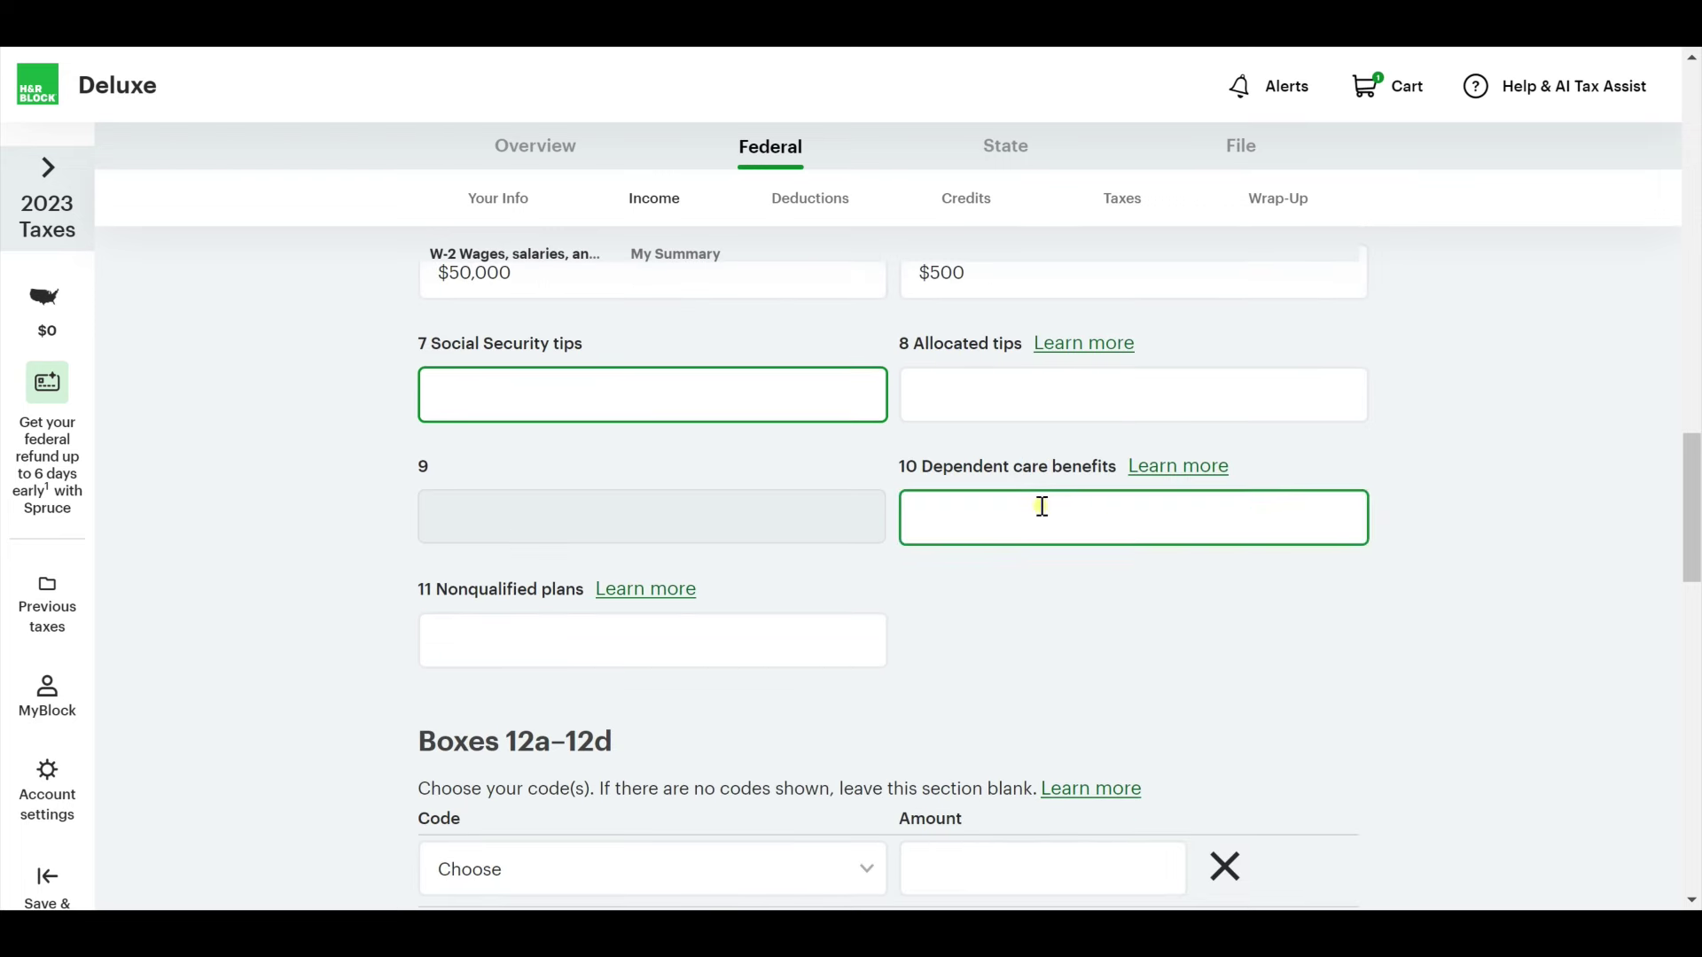
click(1107, 625)
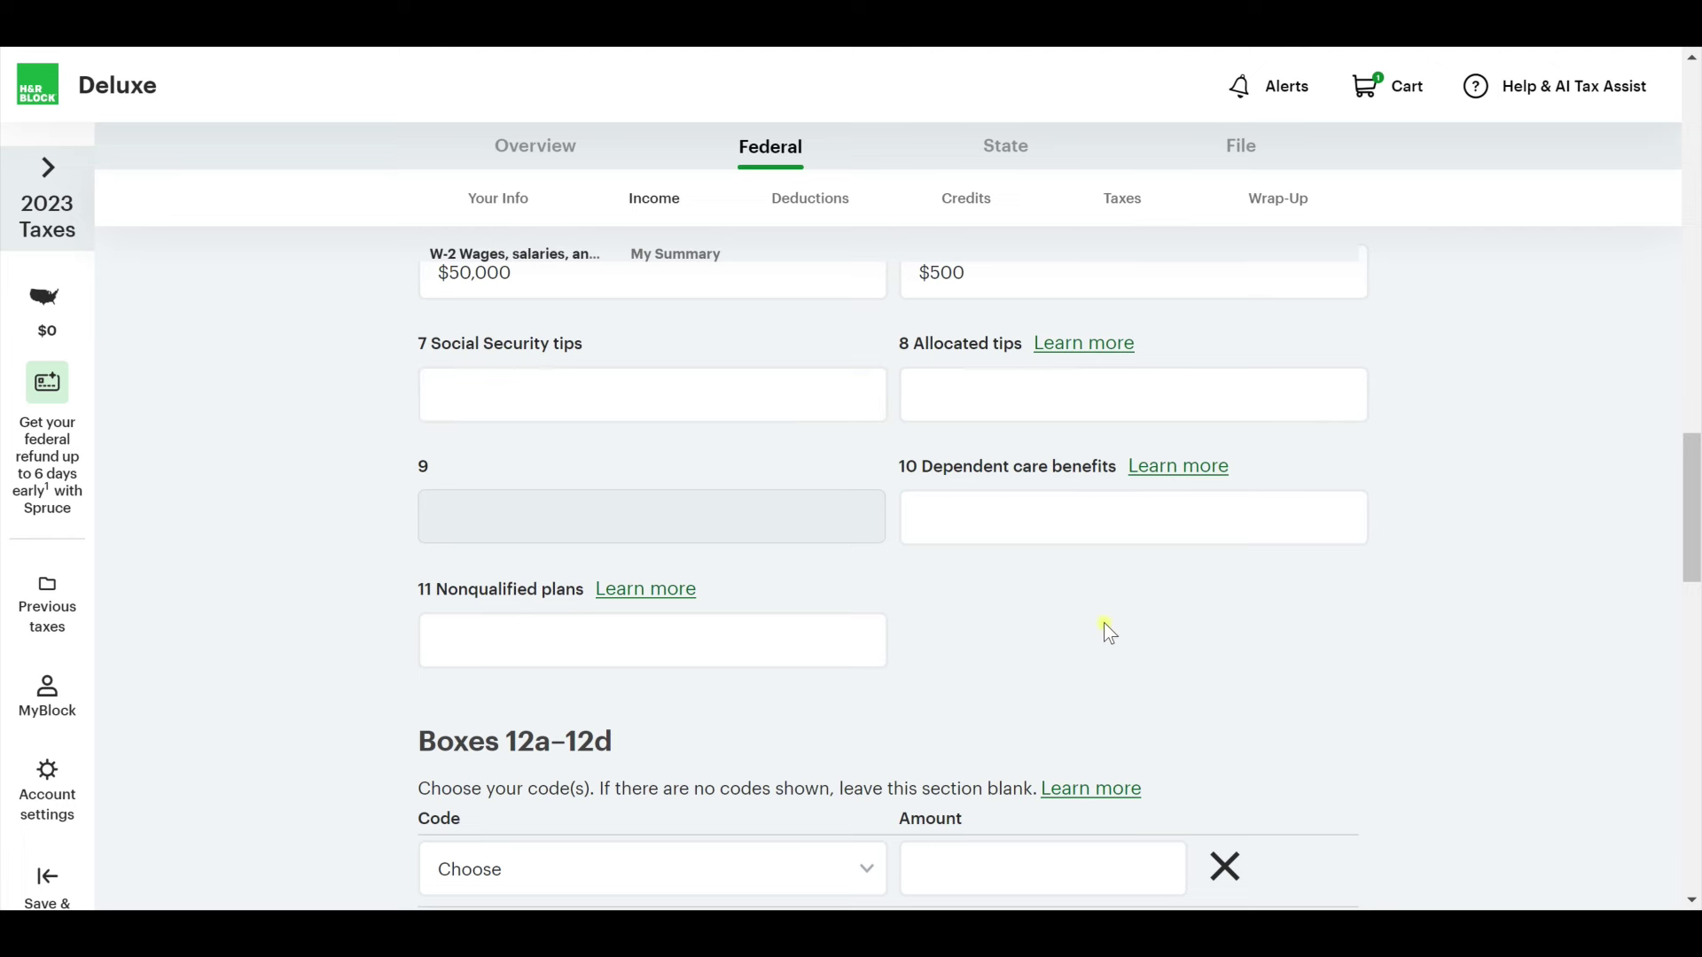
Set Box 12 to code DD, employer-sponsored health coverage, with an amount of $4,000.
scroll(1104, 623, down, 3)
scroll(727, 717, down, 2)
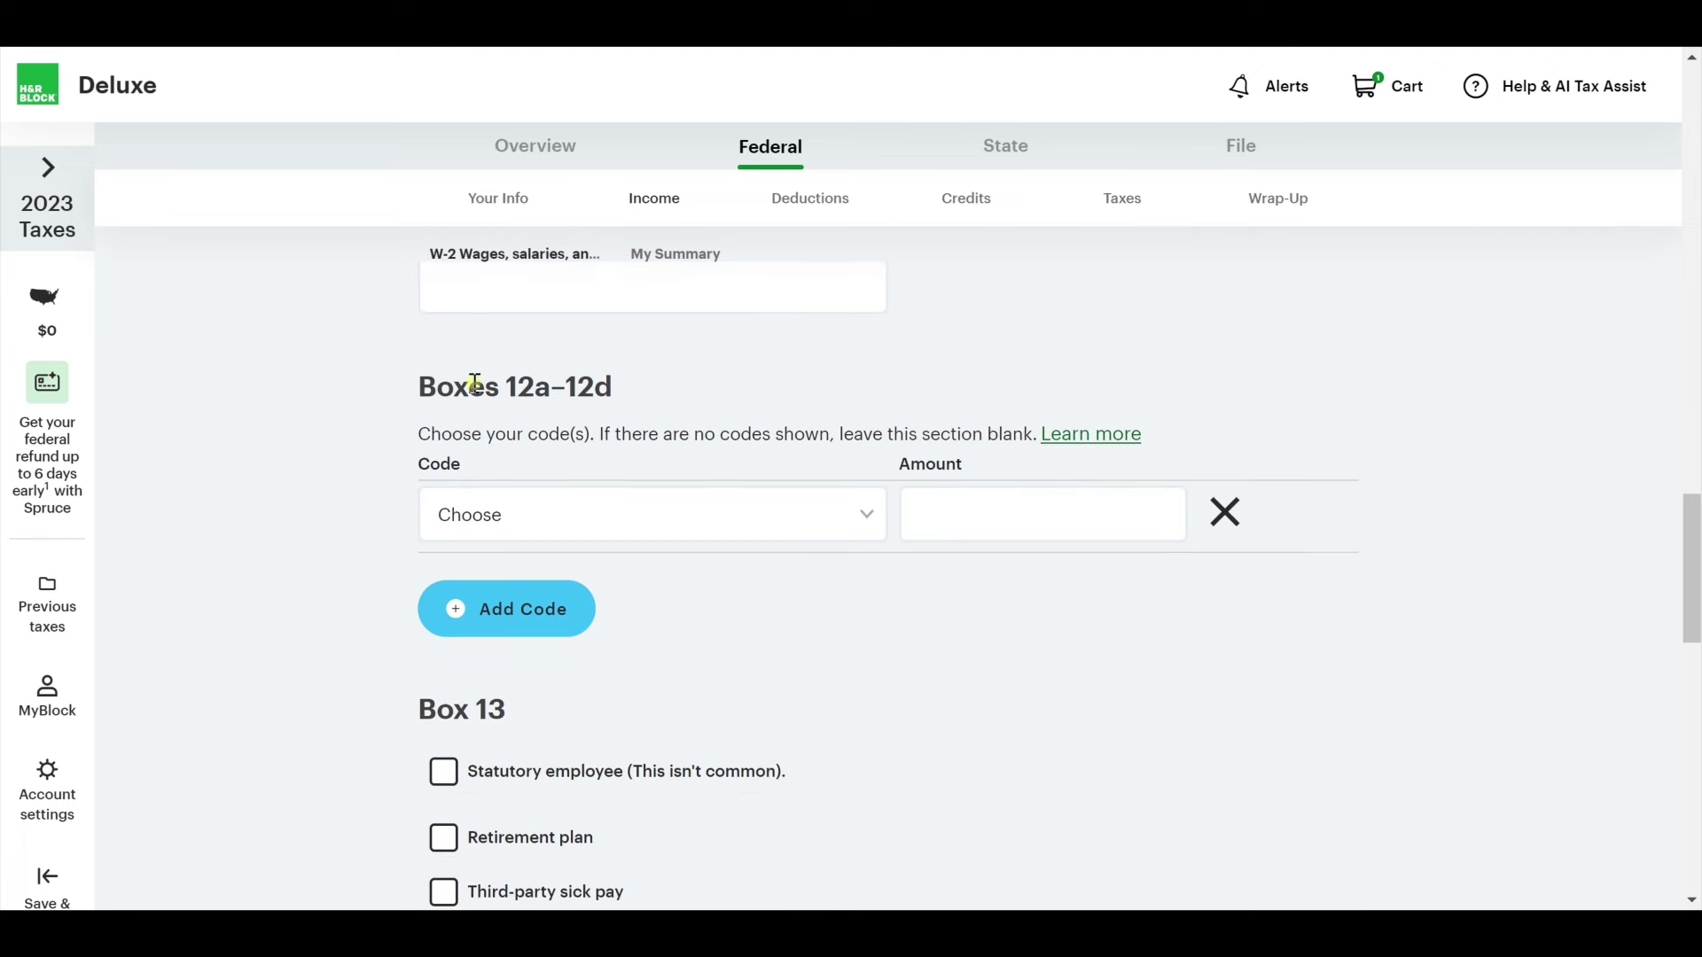
click(676, 524)
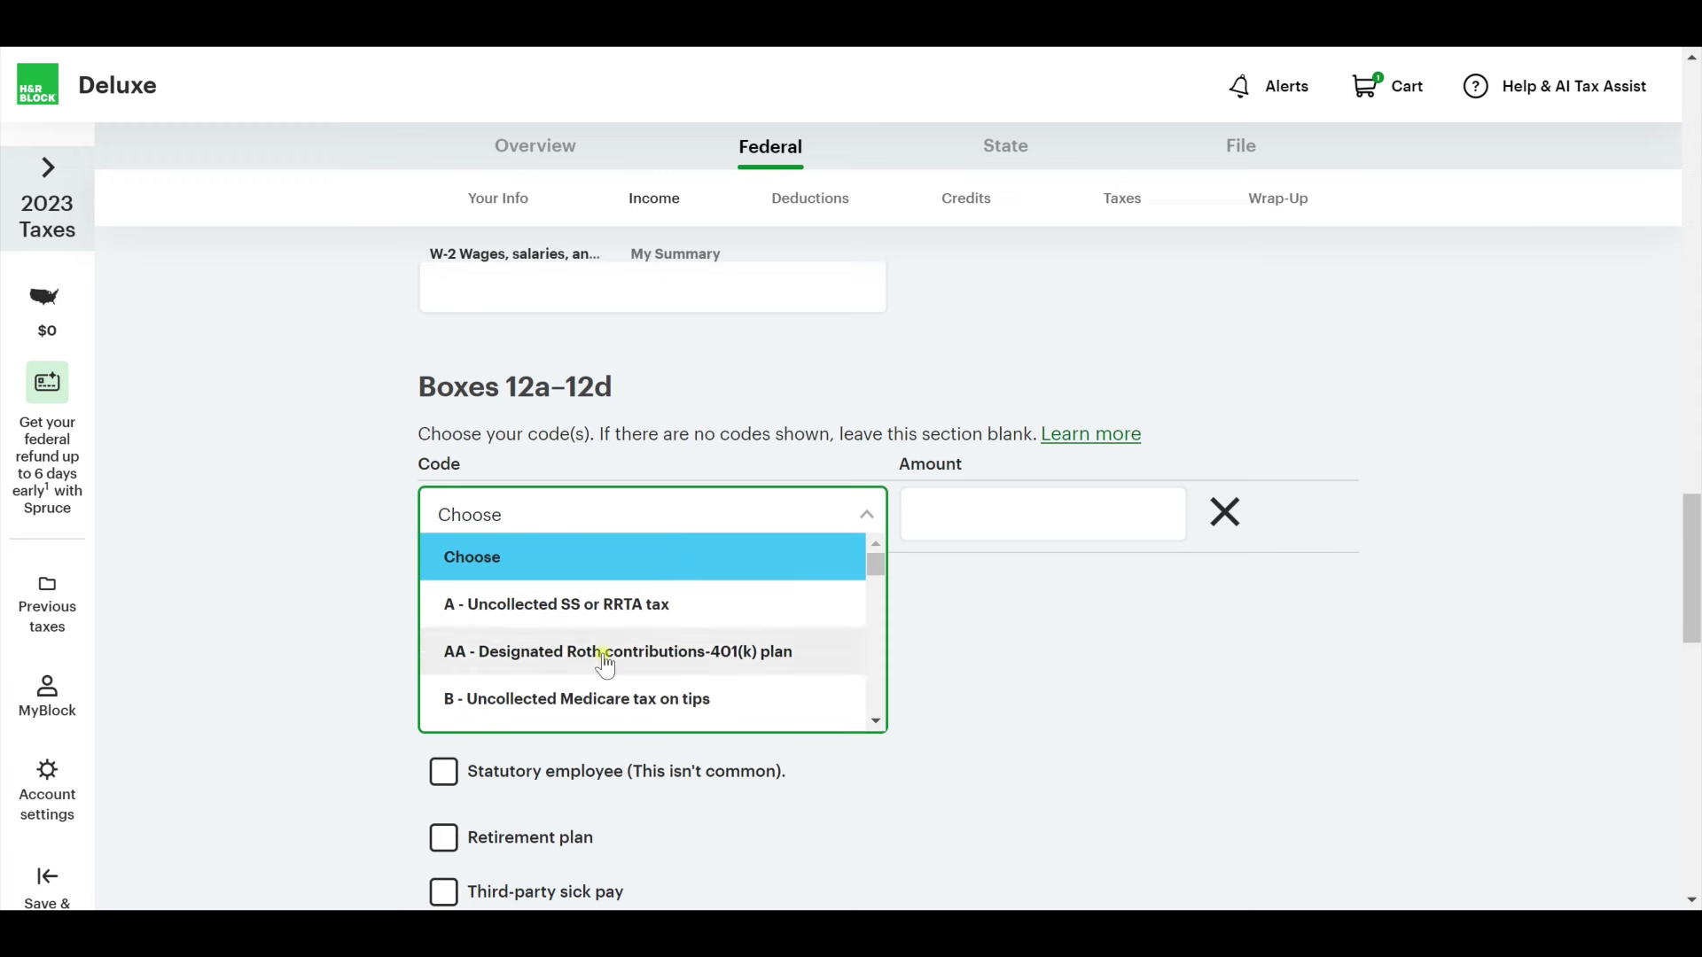
scroll(605, 663, down, 6)
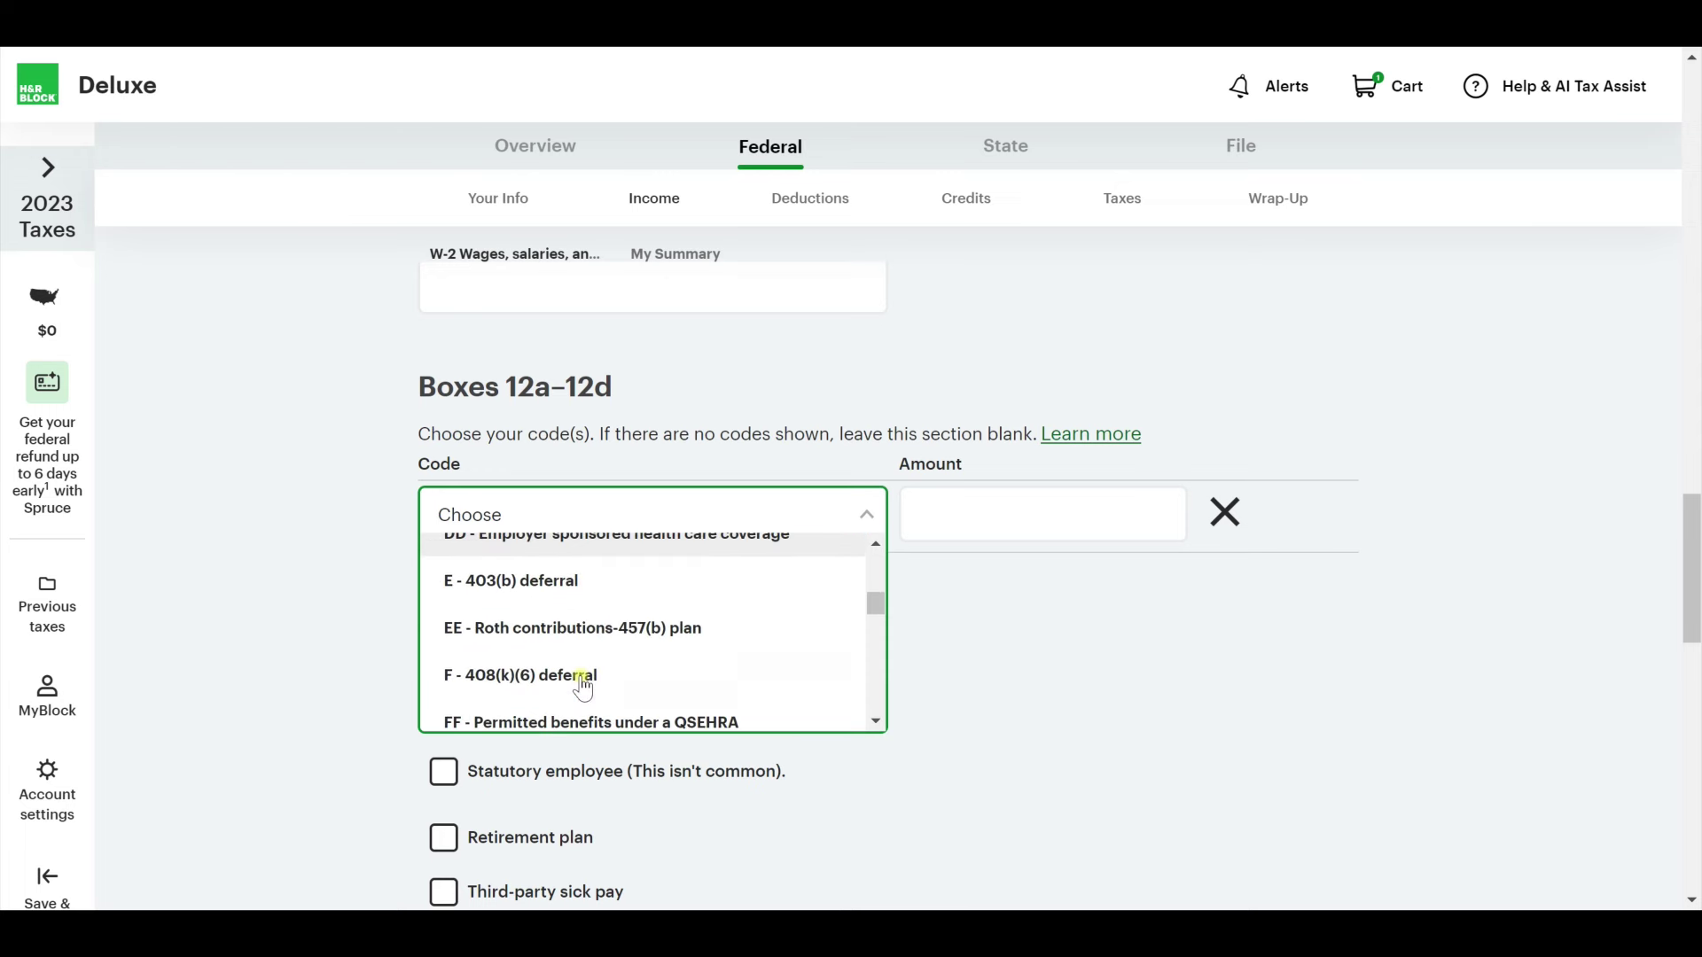
scroll(673, 692, down, 3)
scroll(673, 692, up, 3)
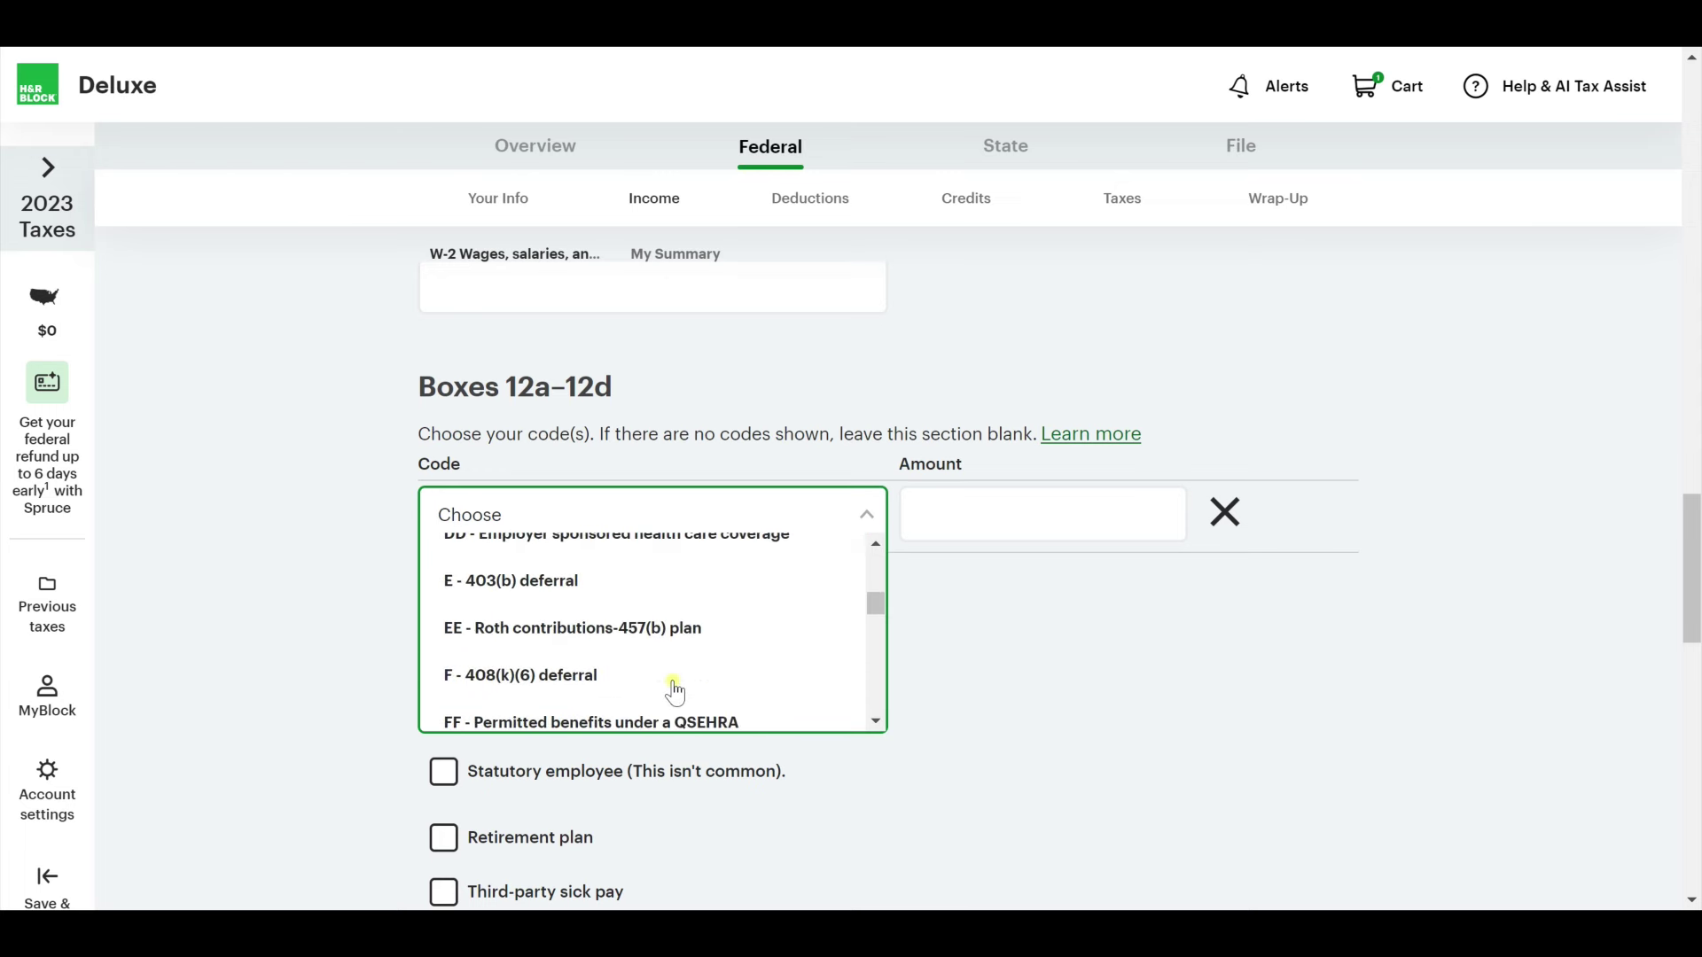
scroll(683, 642, up, 3)
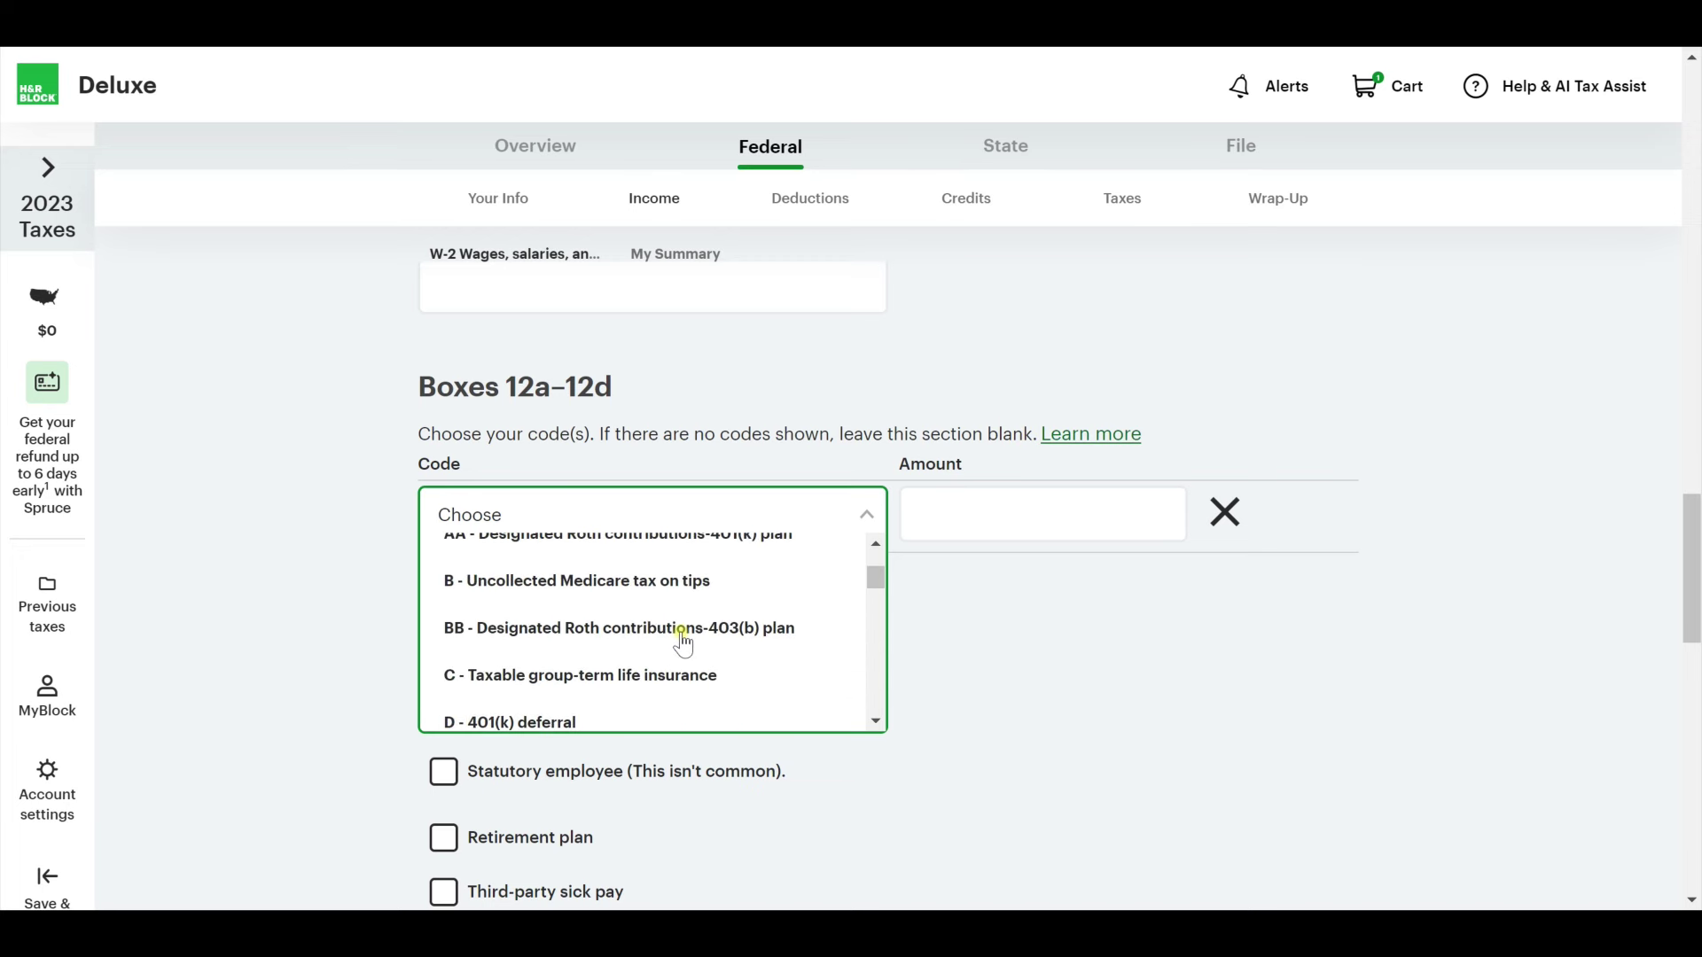
scroll(687, 646, up, 1)
scroll(696, 657, down, 1)
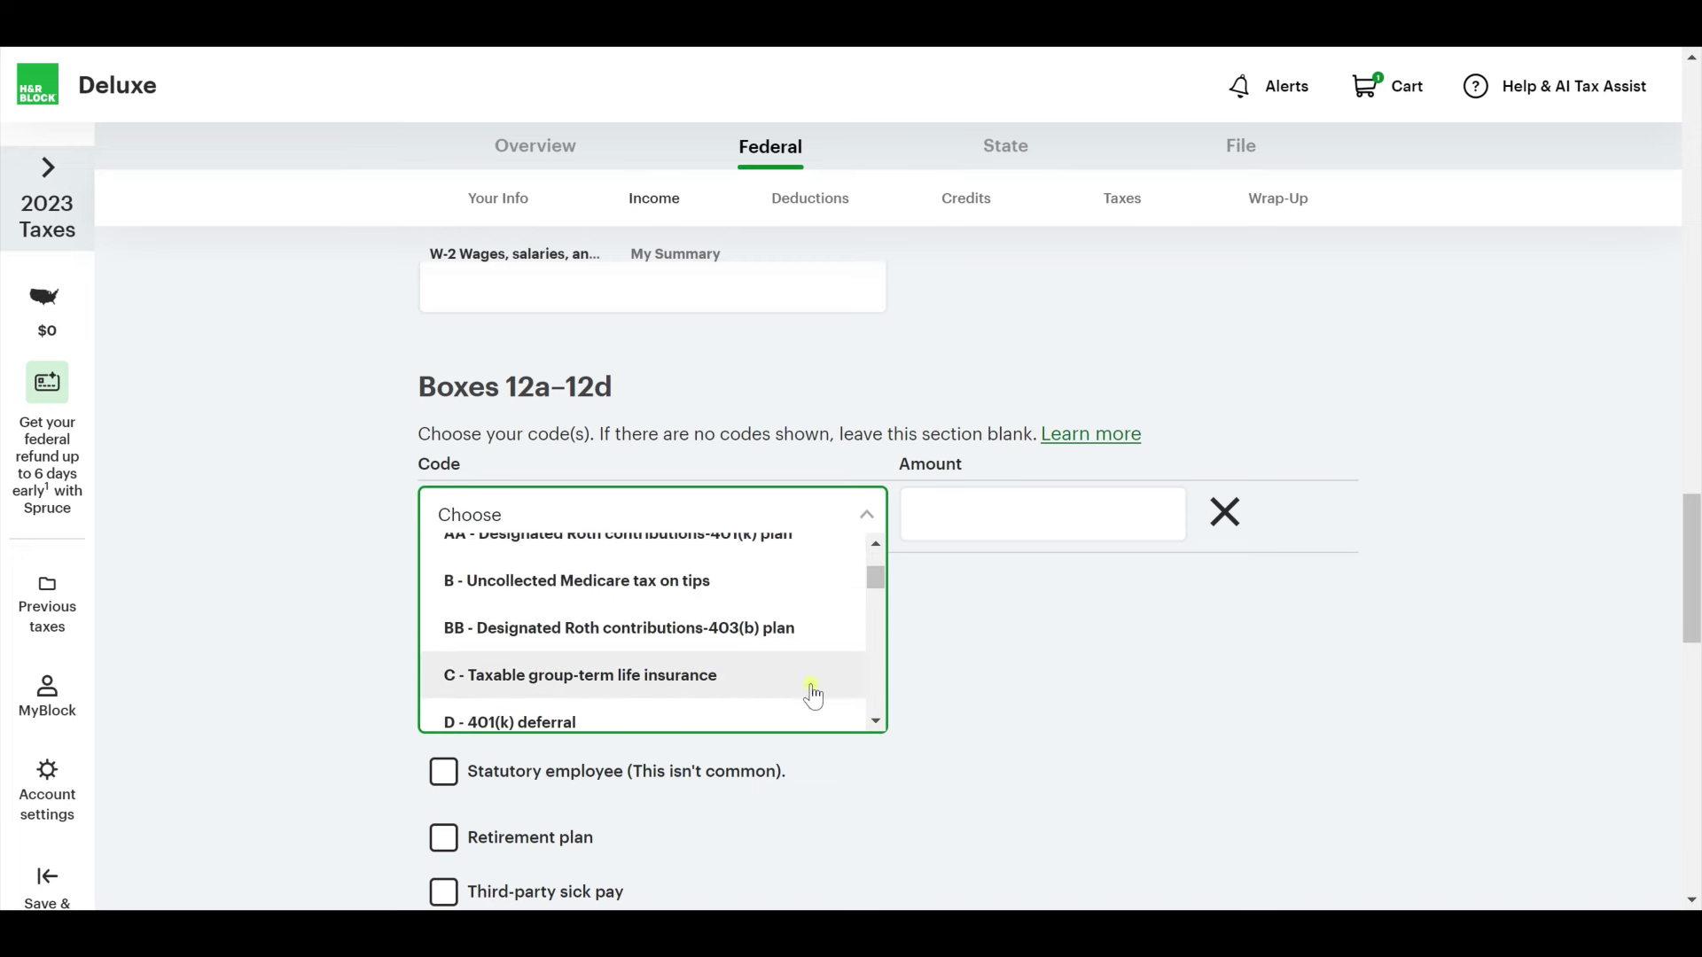
scroll(802, 691, down, 1)
click(786, 674)
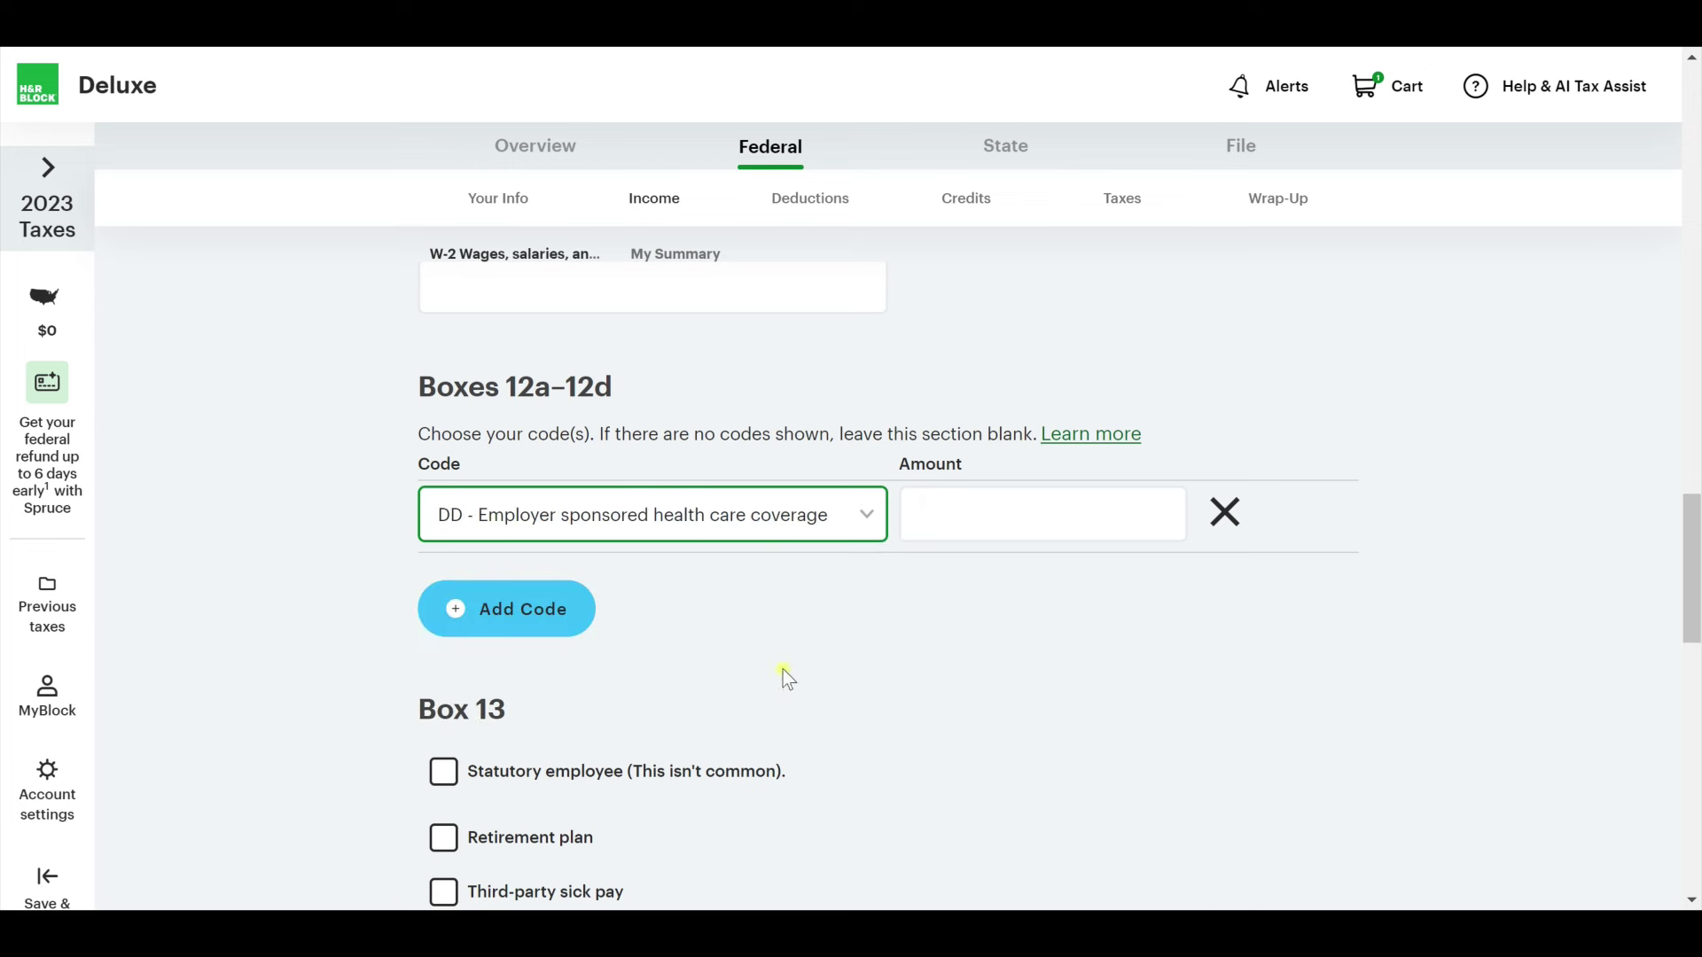
click(1082, 532)
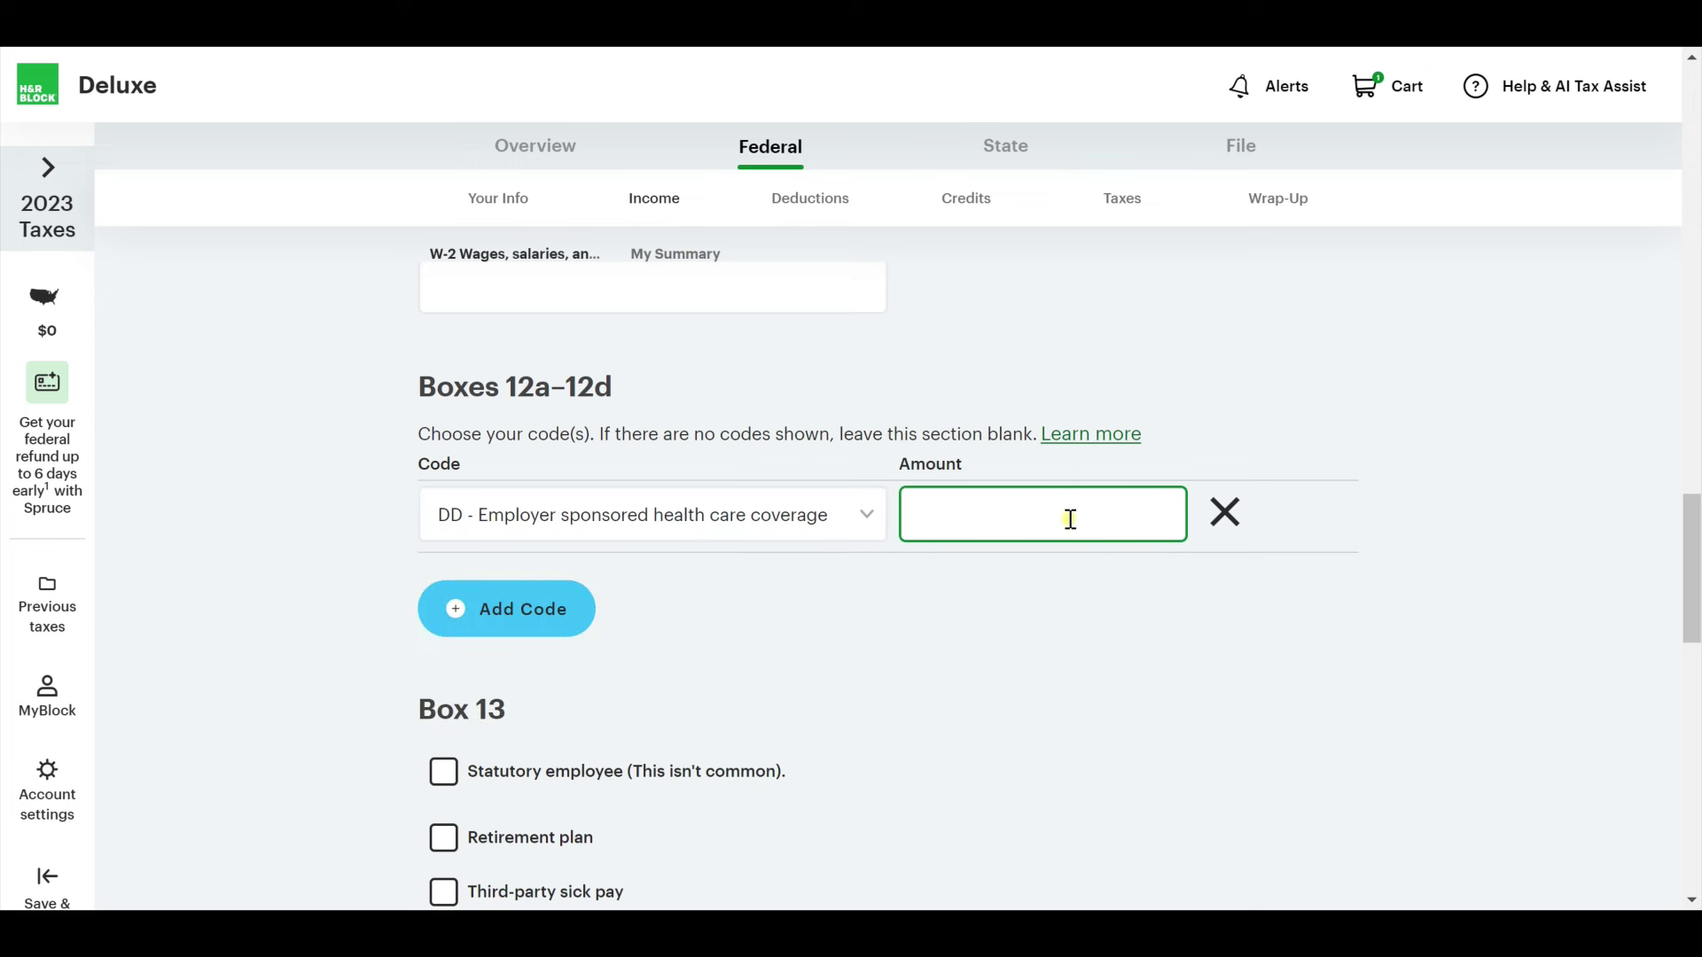
click(1067, 715)
scroll(1037, 695, down, 3)
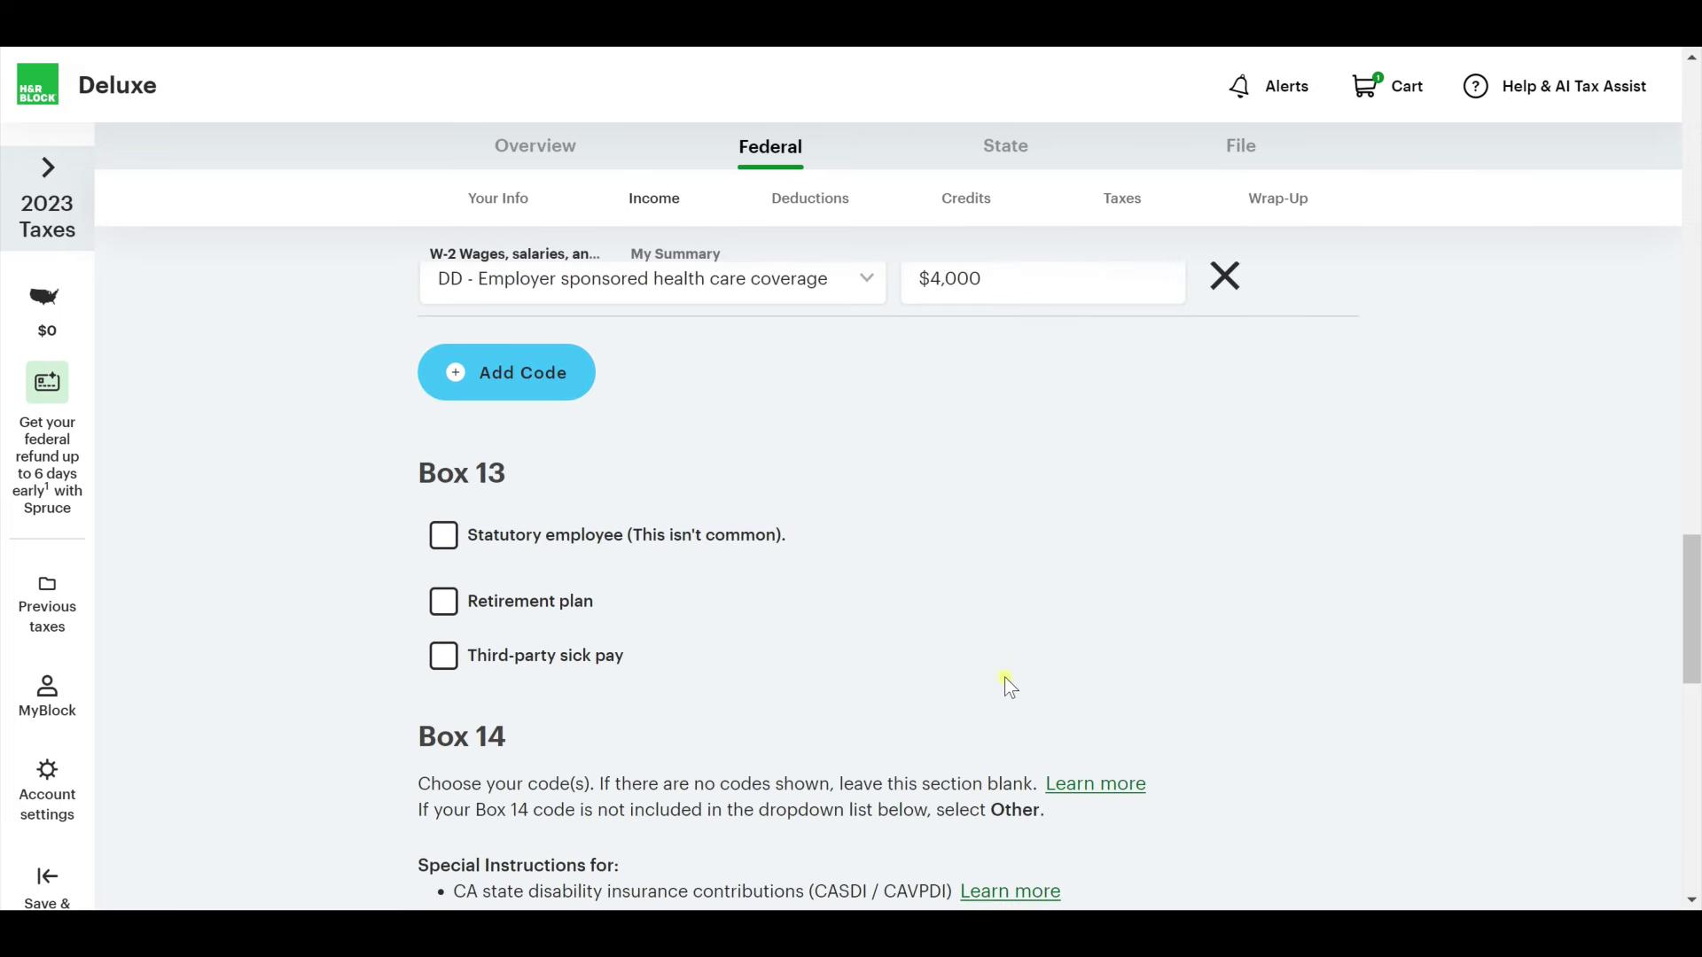
Remove the extra Box 12 row and leave Box 13's retirement plan and sick pay unchecked.
click(523, 381)
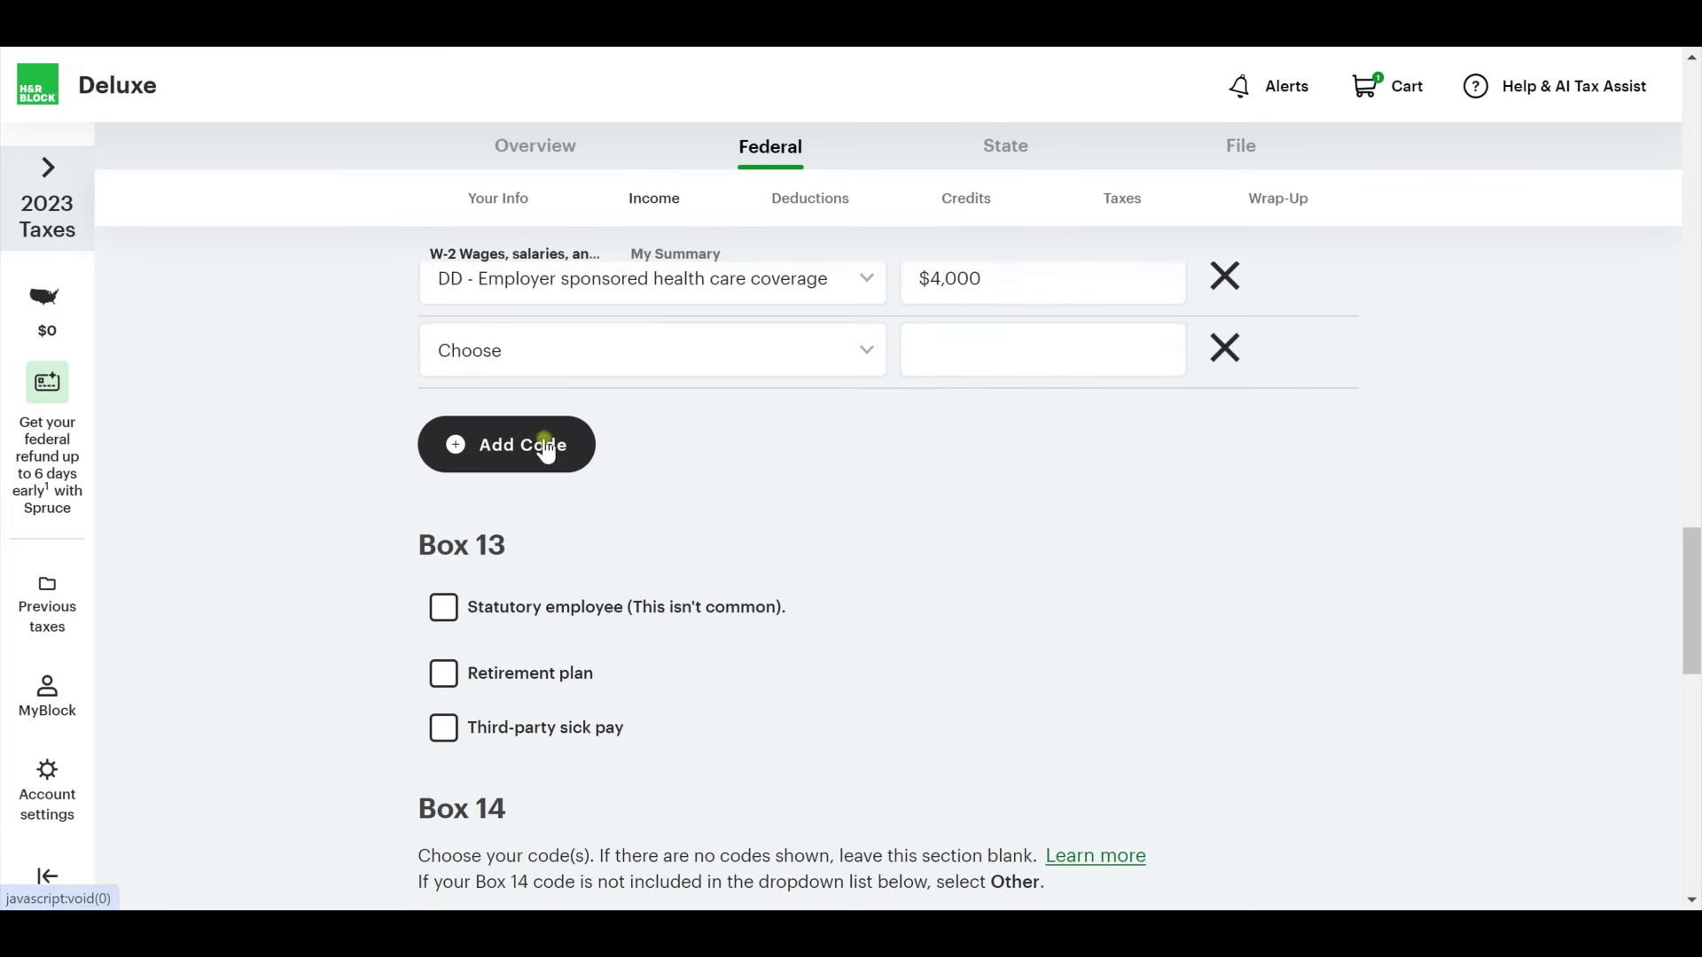
click(1221, 352)
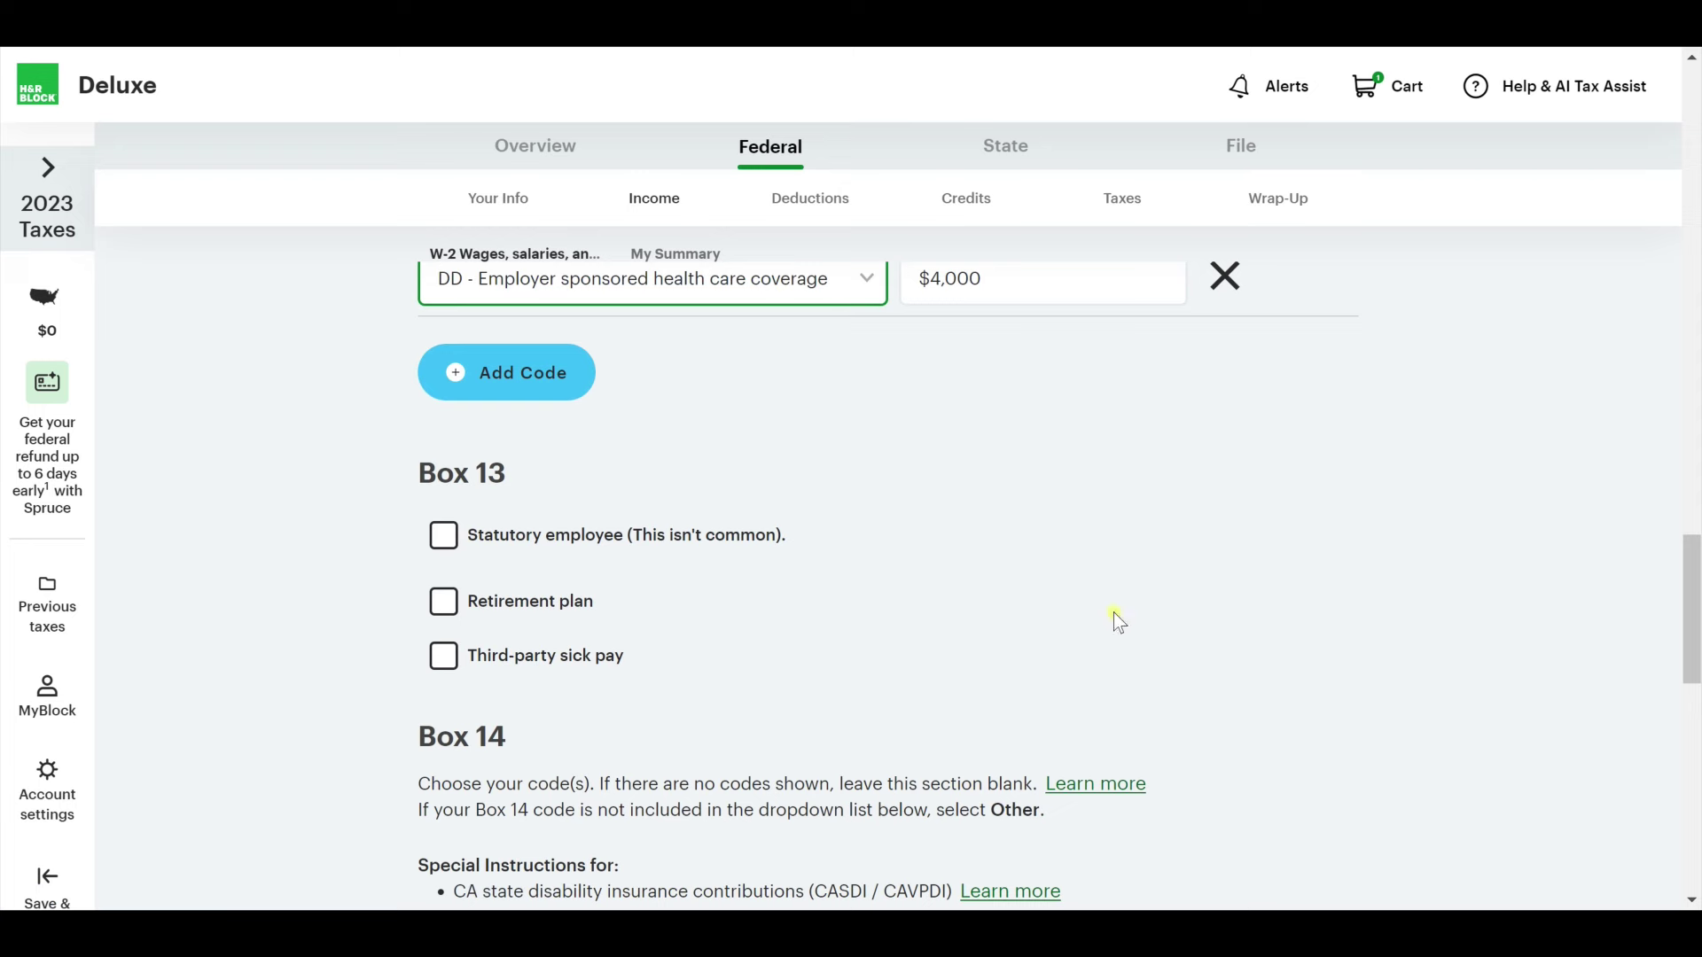
scroll(1118, 623, up, 3)
scroll(1129, 647, down, 4)
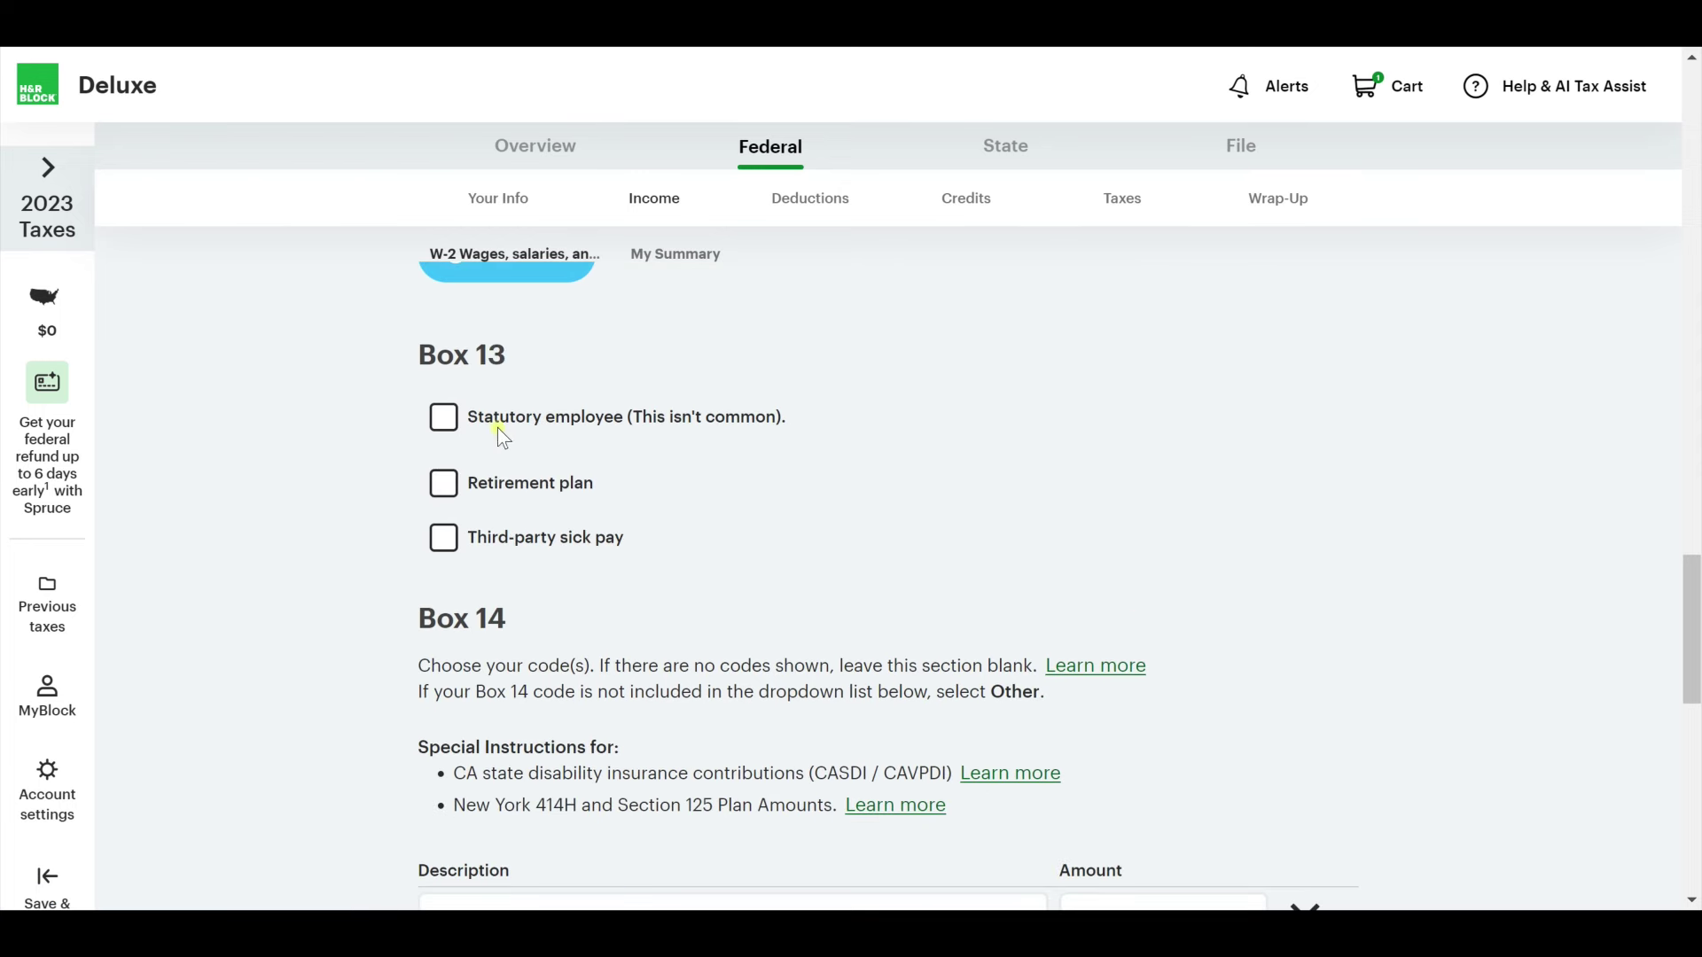
click(443, 483)
click(443, 538)
click(443, 483)
click(443, 538)
scroll(544, 554, down, 1)
scroll(545, 556, down, 4)
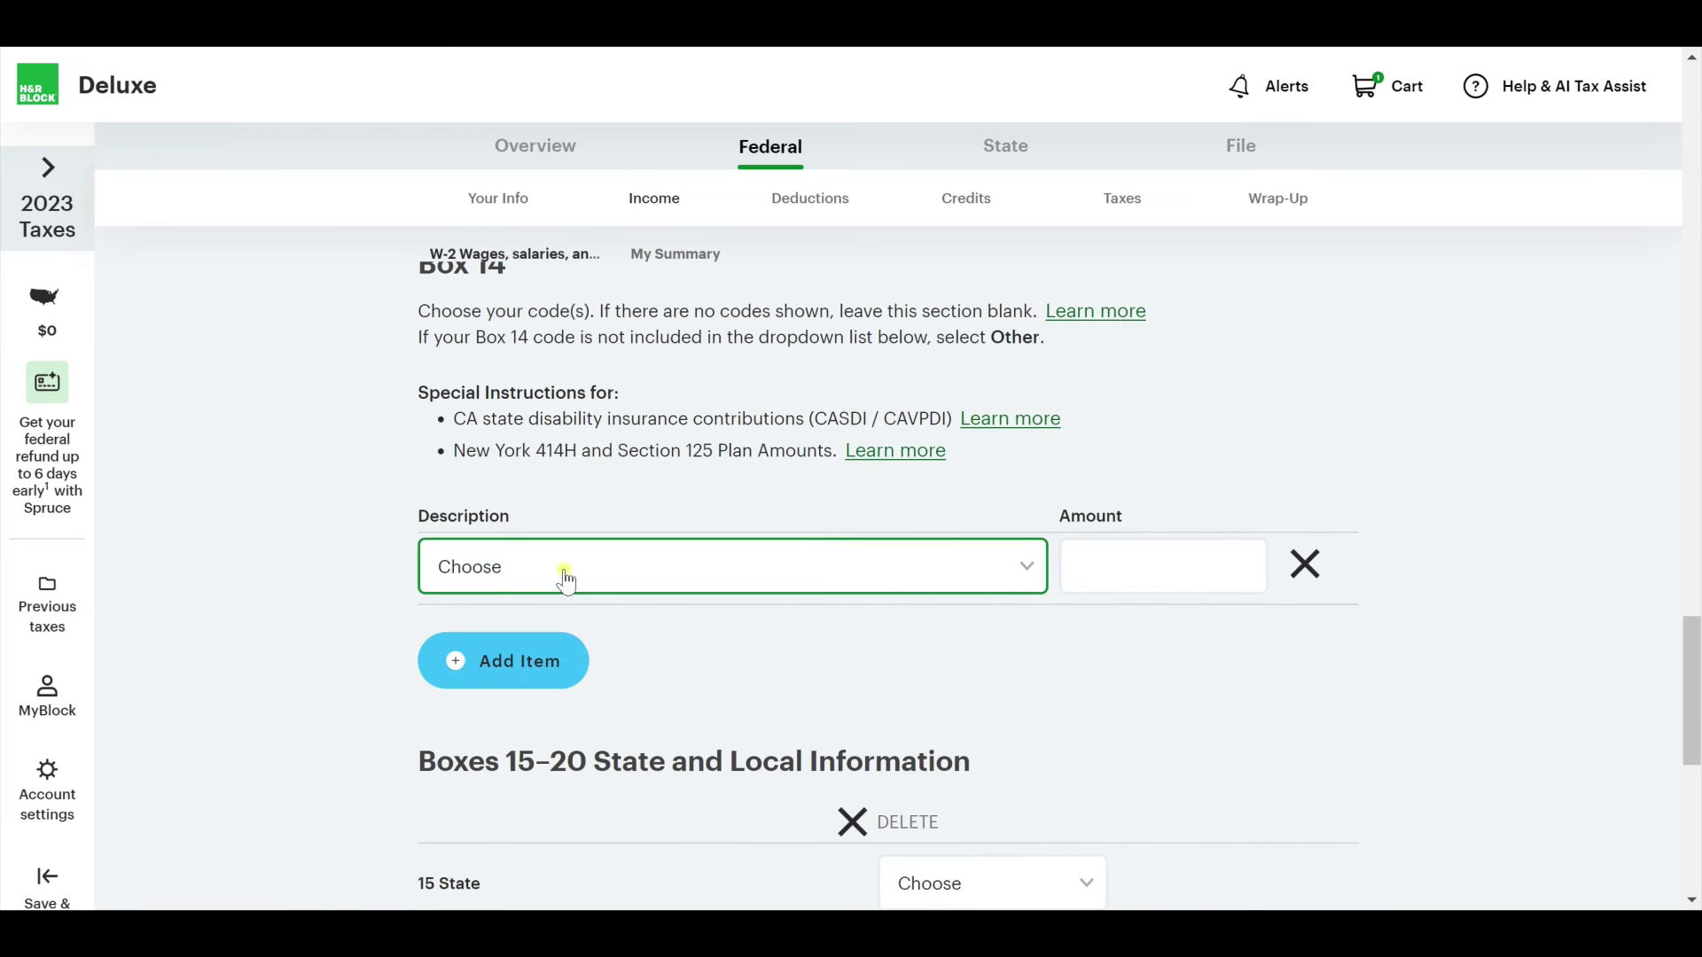
scroll(699, 561, up, 1)
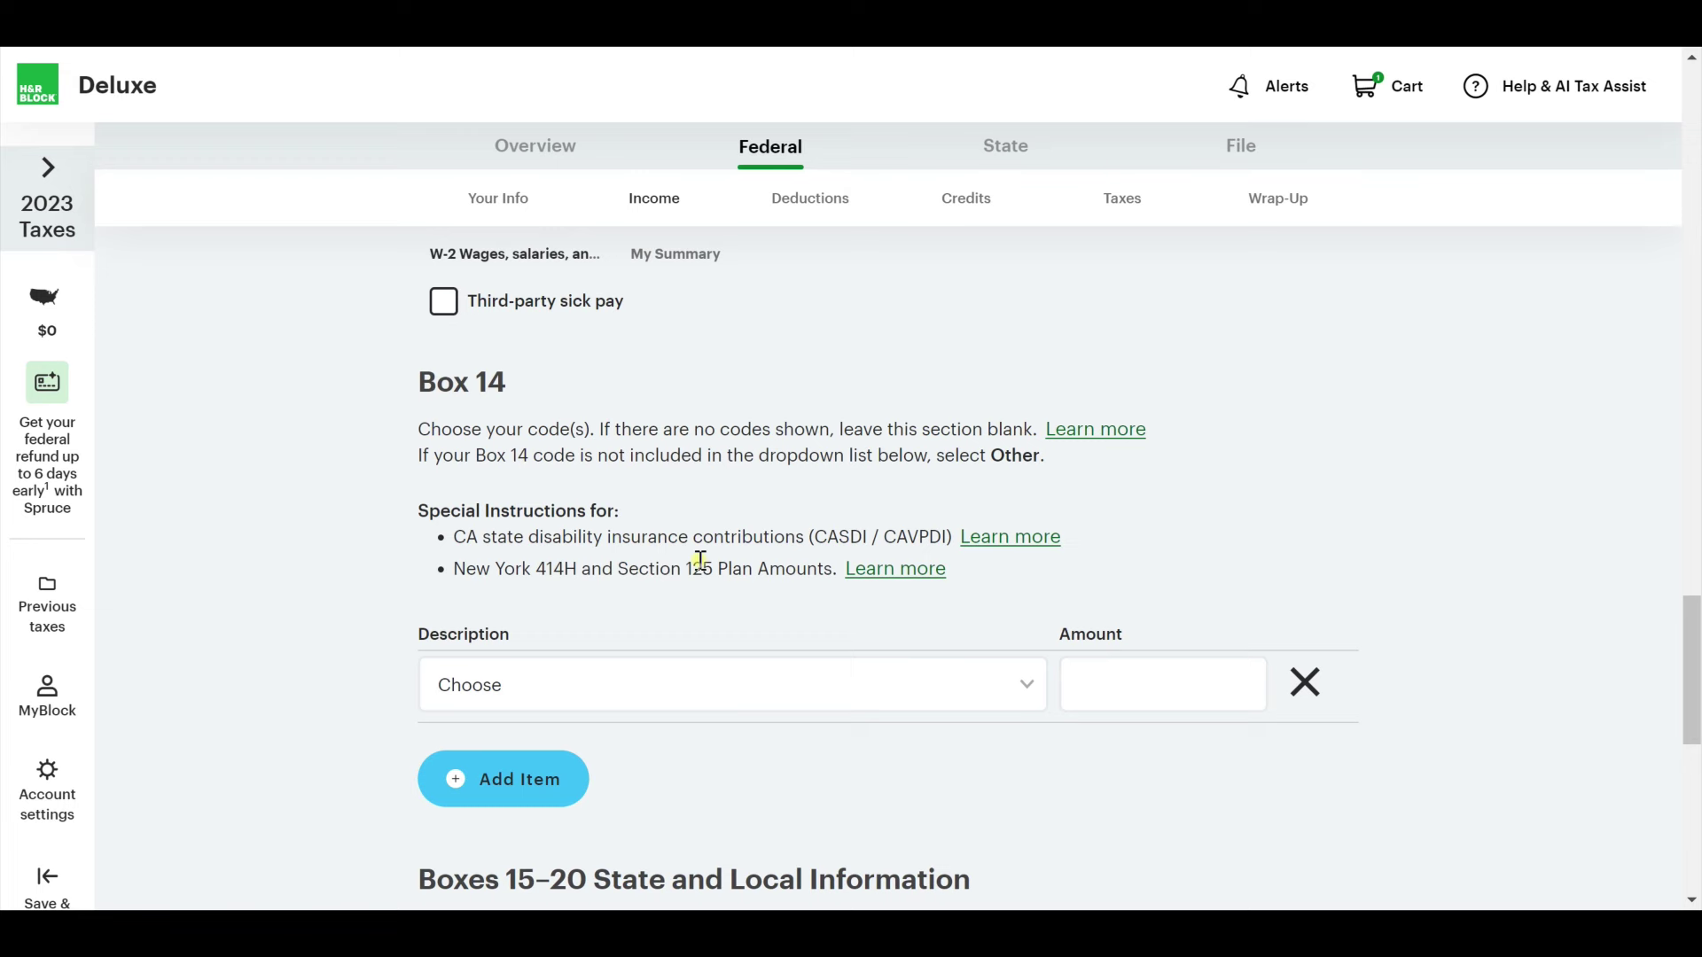
scroll(700, 560, down, 2)
Set the Box 15 state to Minnesota and enter the employer's state ID.
scroll(712, 594, down, 2)
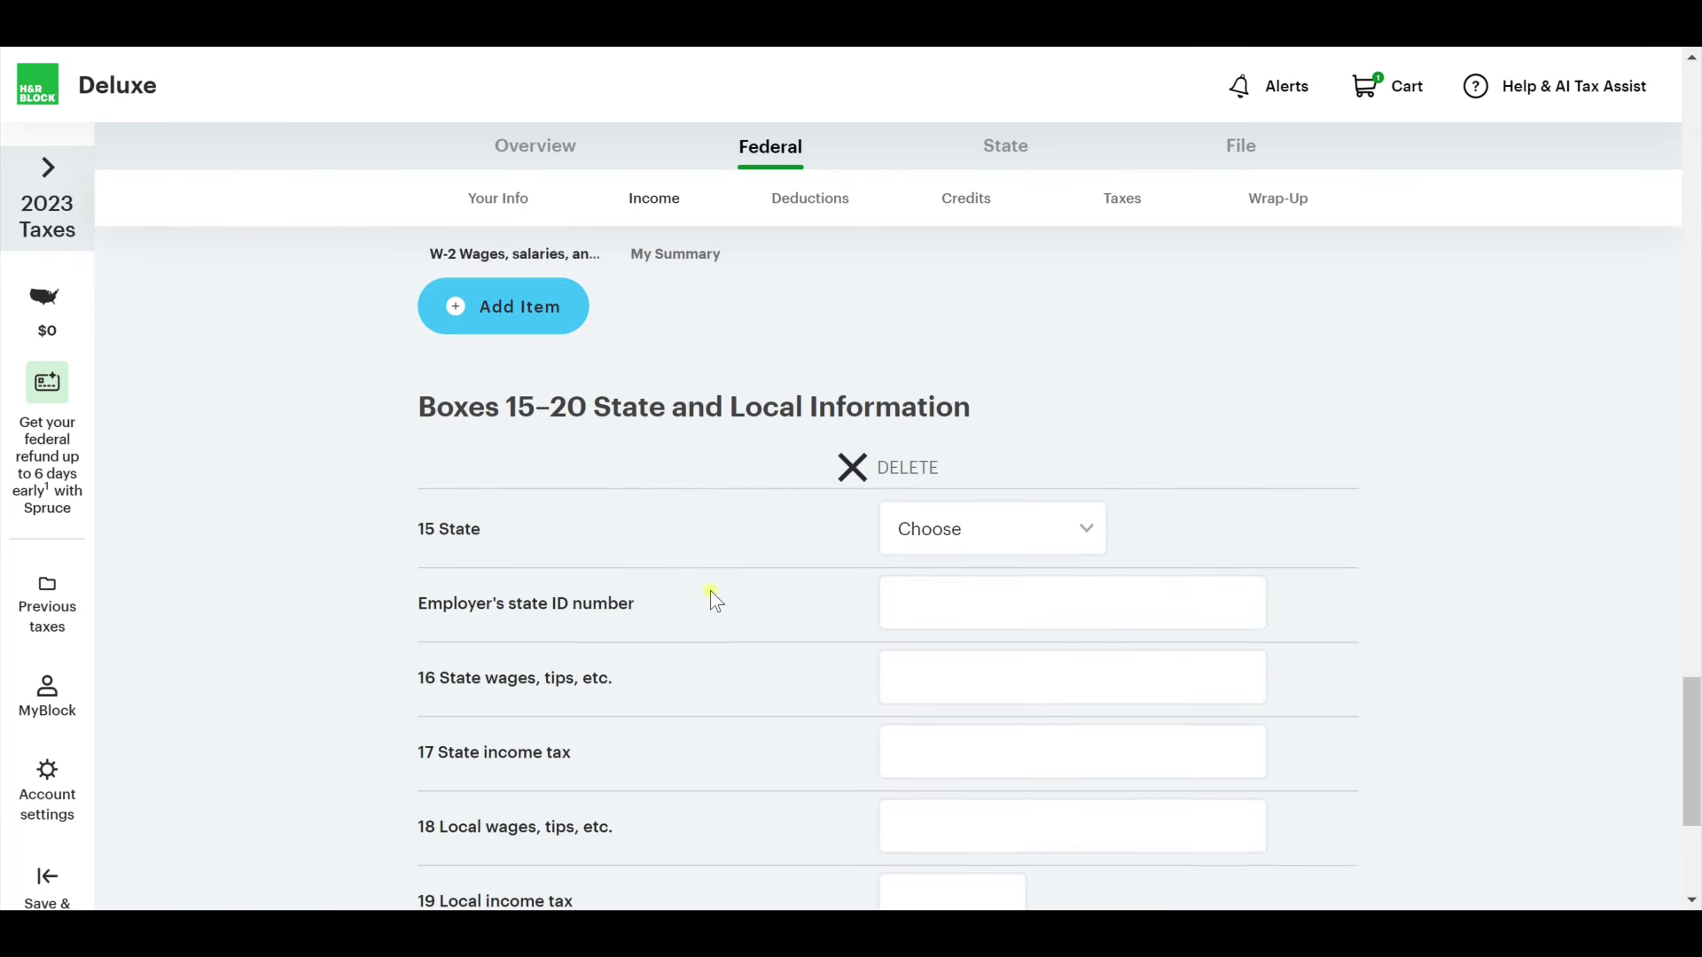
scroll(711, 592, down, 1)
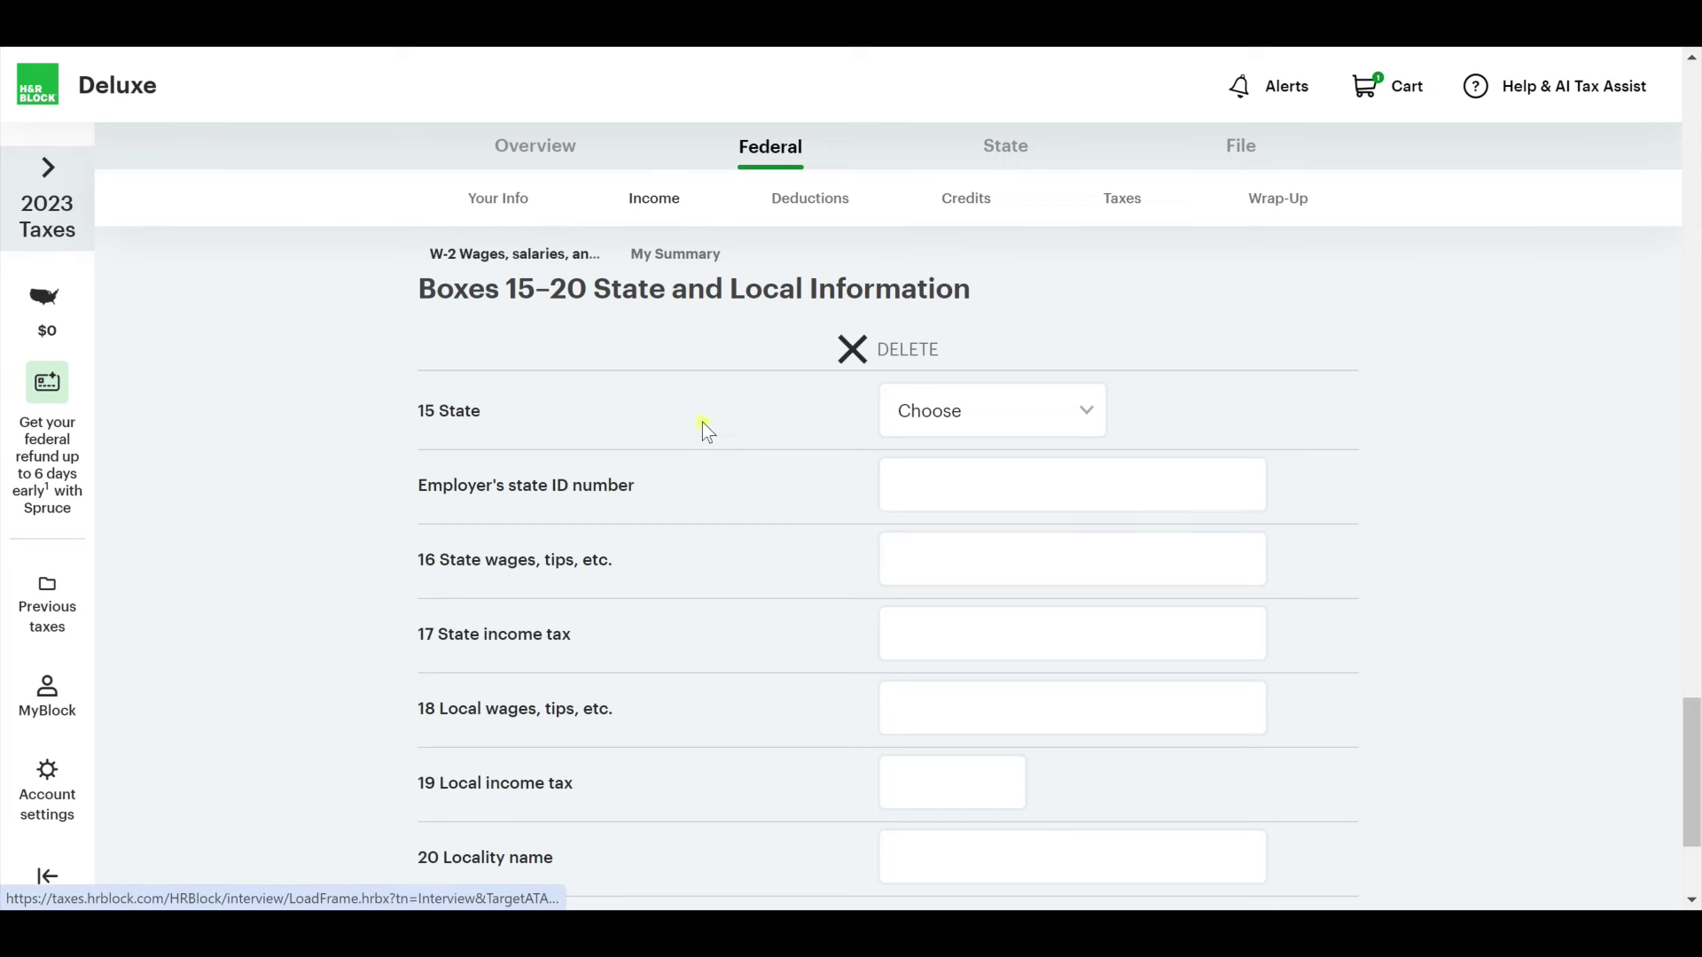
click(1051, 414)
text(min)
key(Tab)
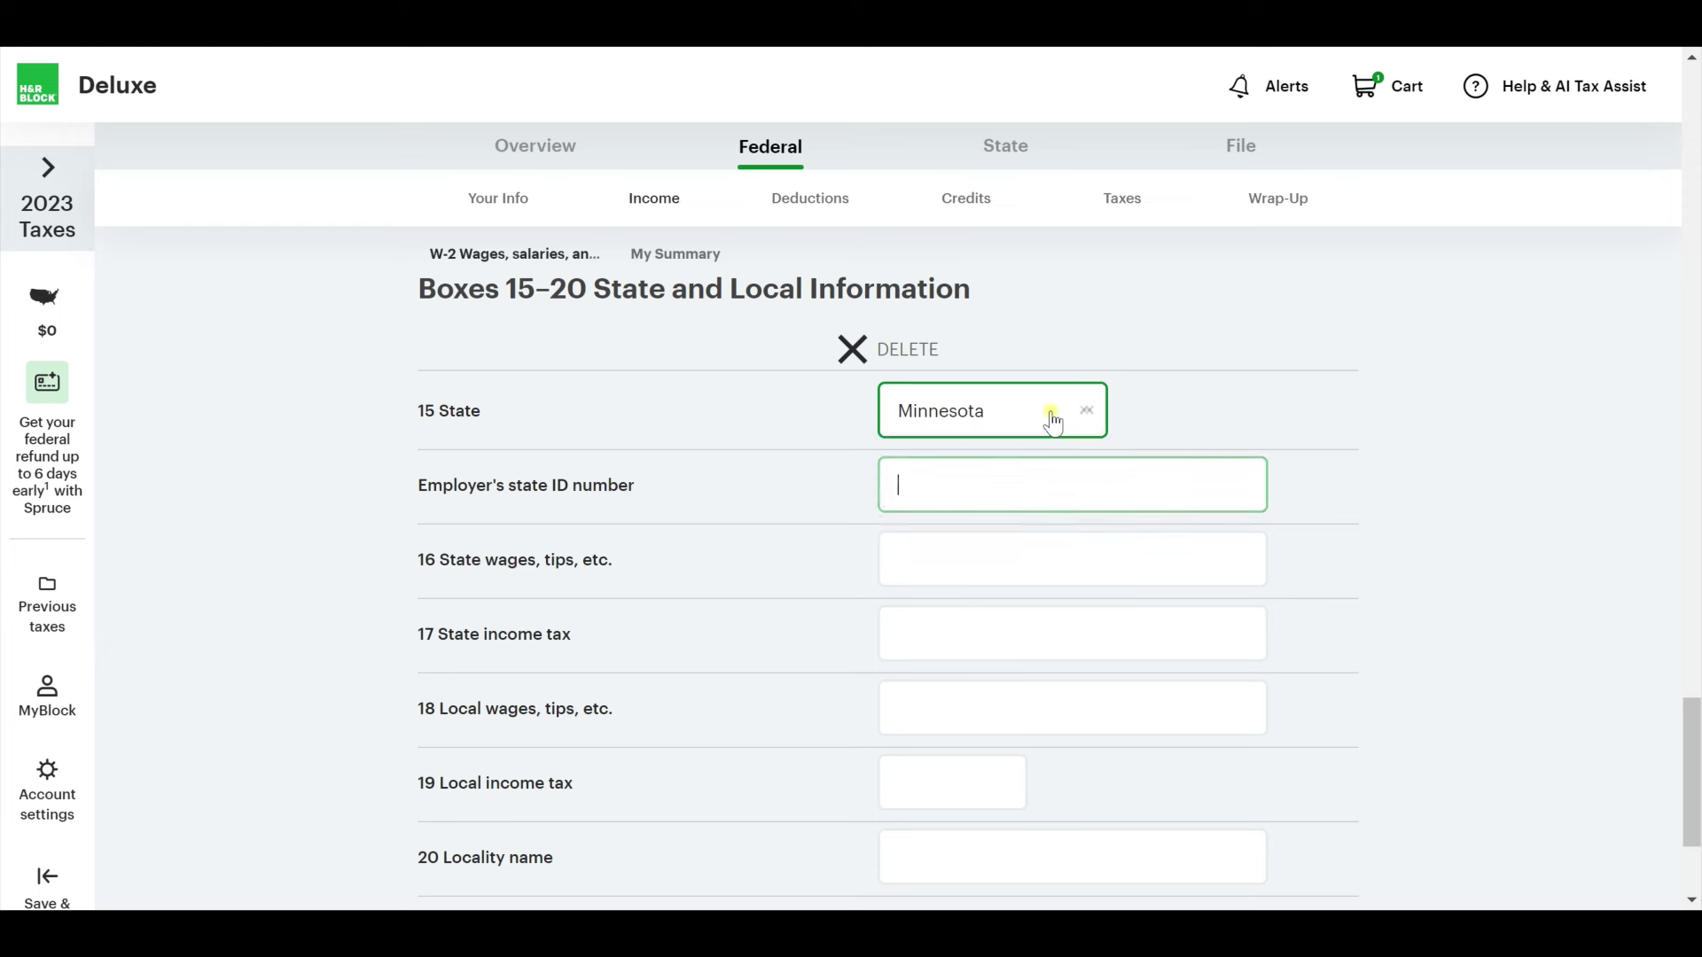
text(1234567)
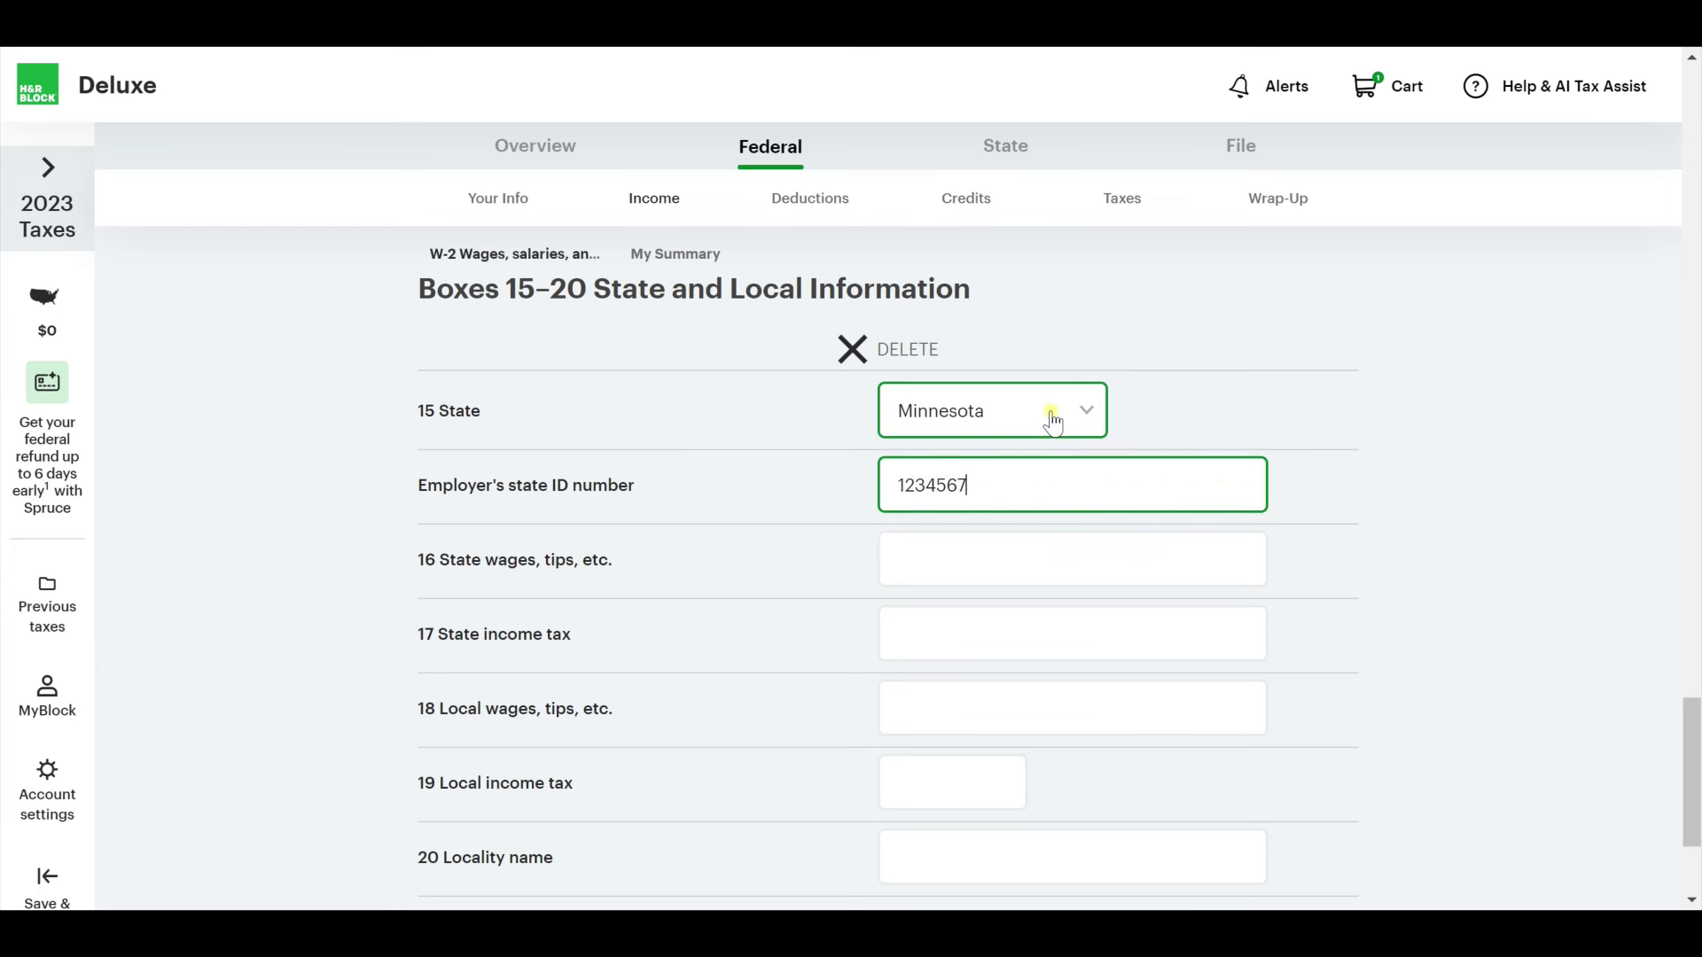
key(Tab)
Enter $50,000 state wages and $2,000 state income tax, then save the W-2.
scroll(808, 569, down, 1)
scroll(806, 558, down, 2)
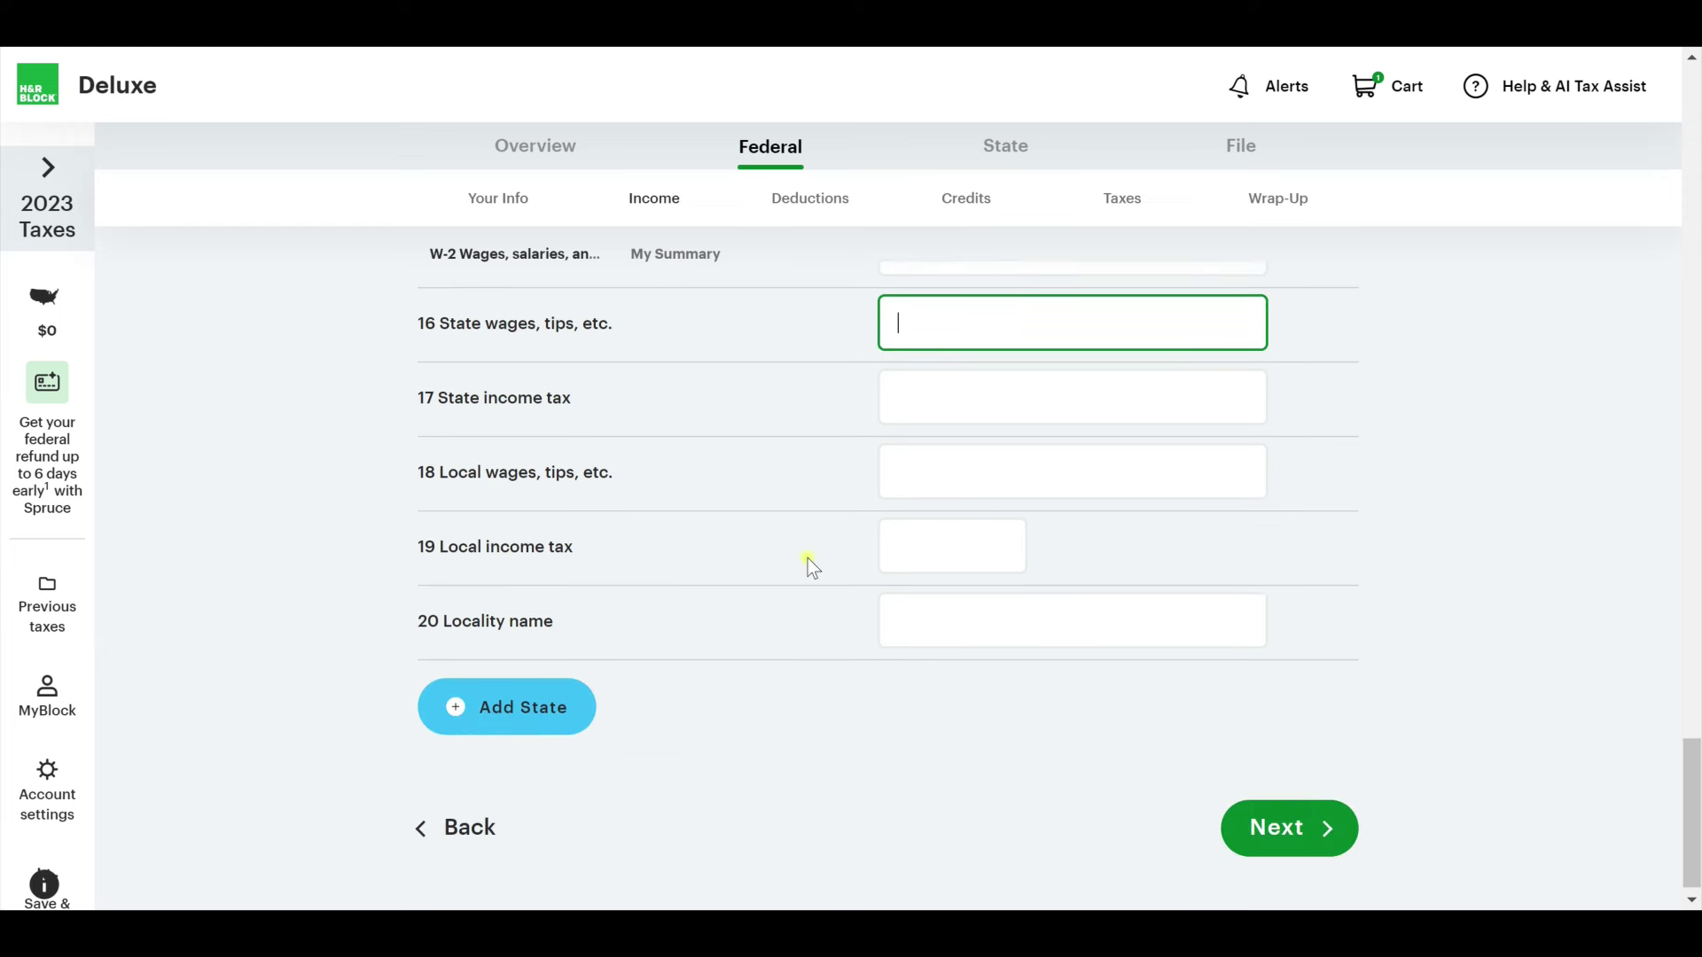
text(50000)
key(Tab)
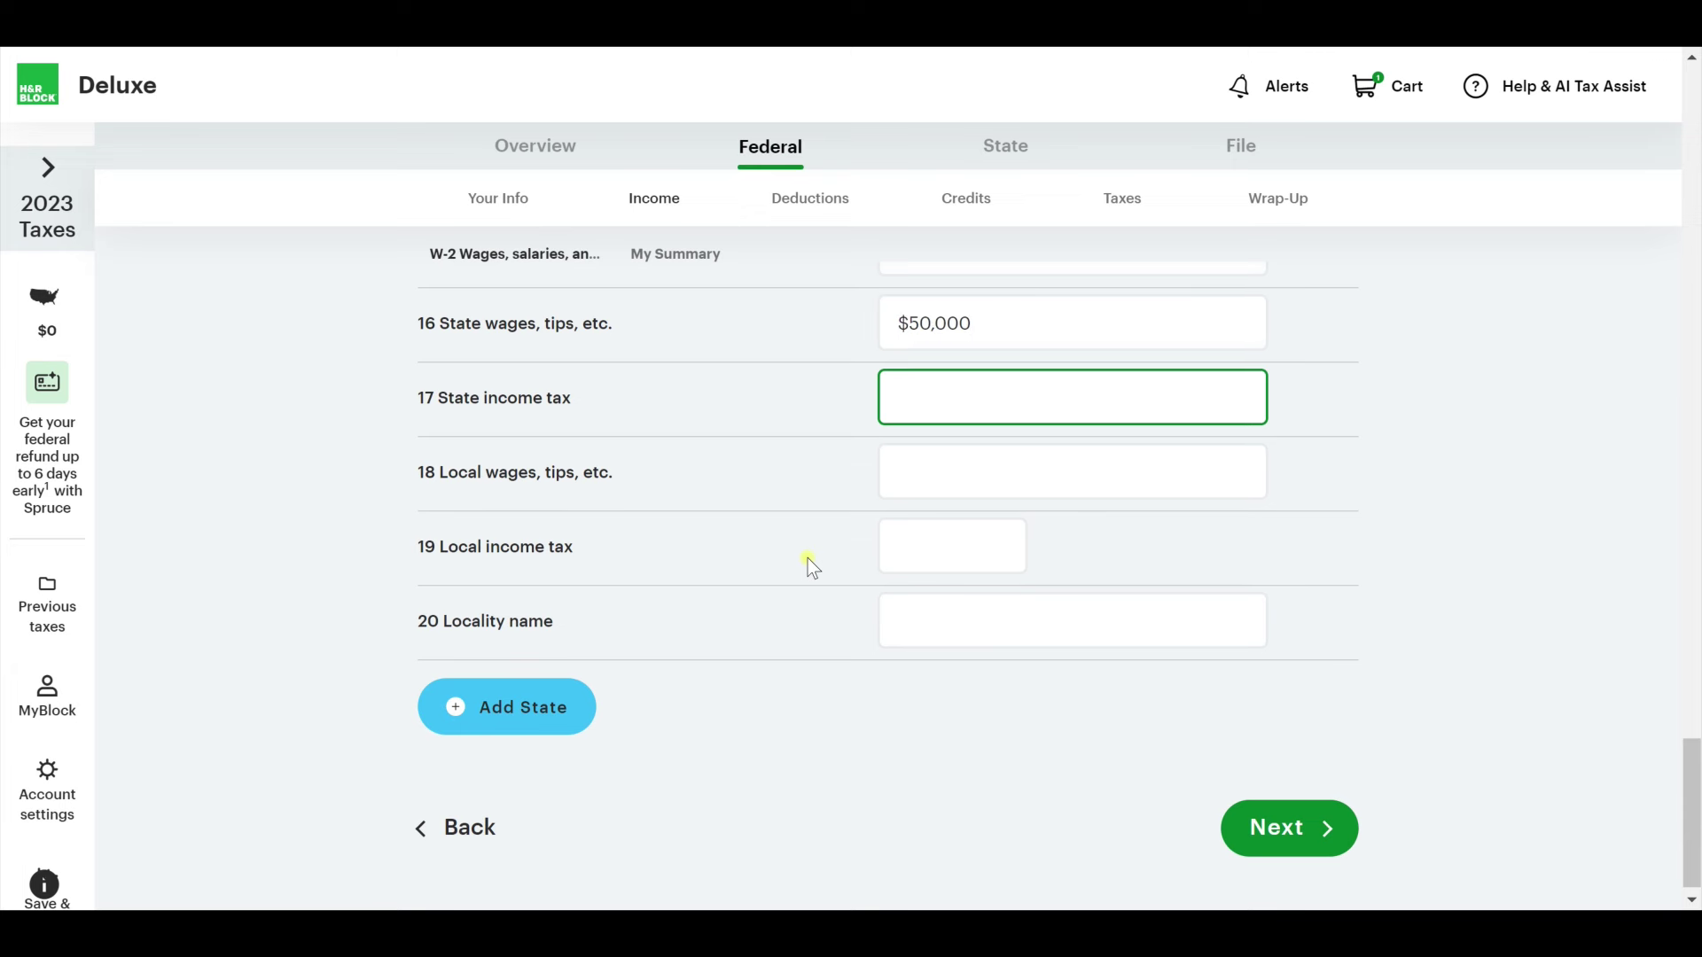
text(3000)
key(ctrl+a)
text(2,000)
key(Tab)
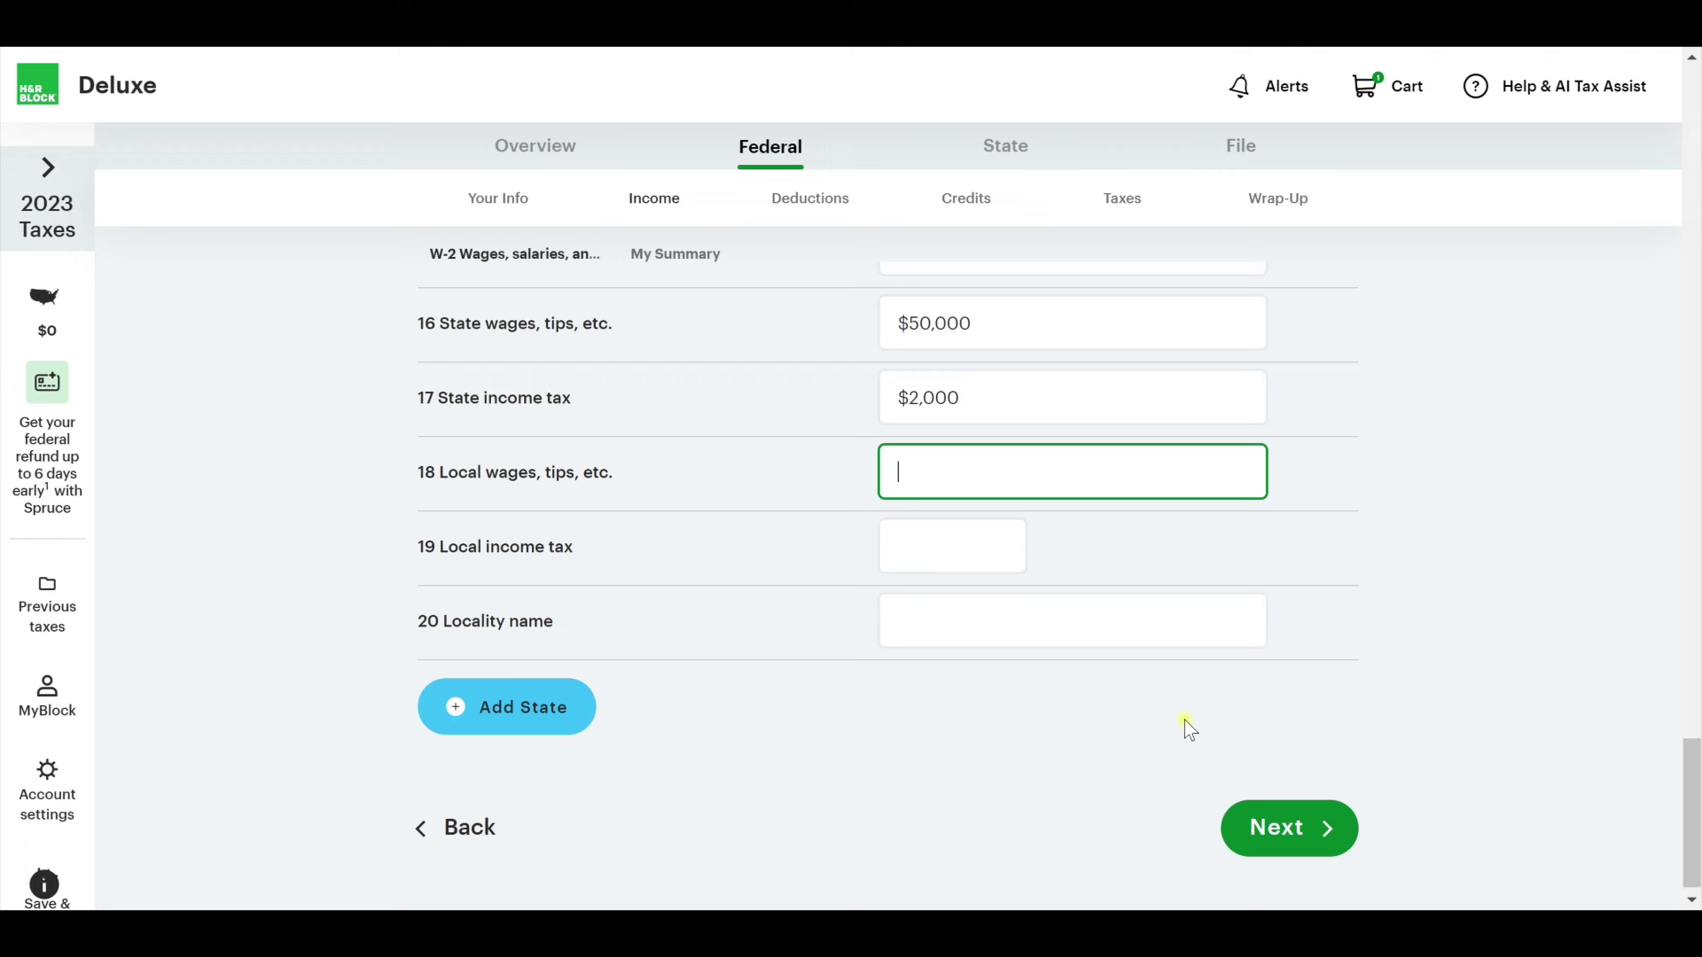
scroll(1240, 763, down, 1)
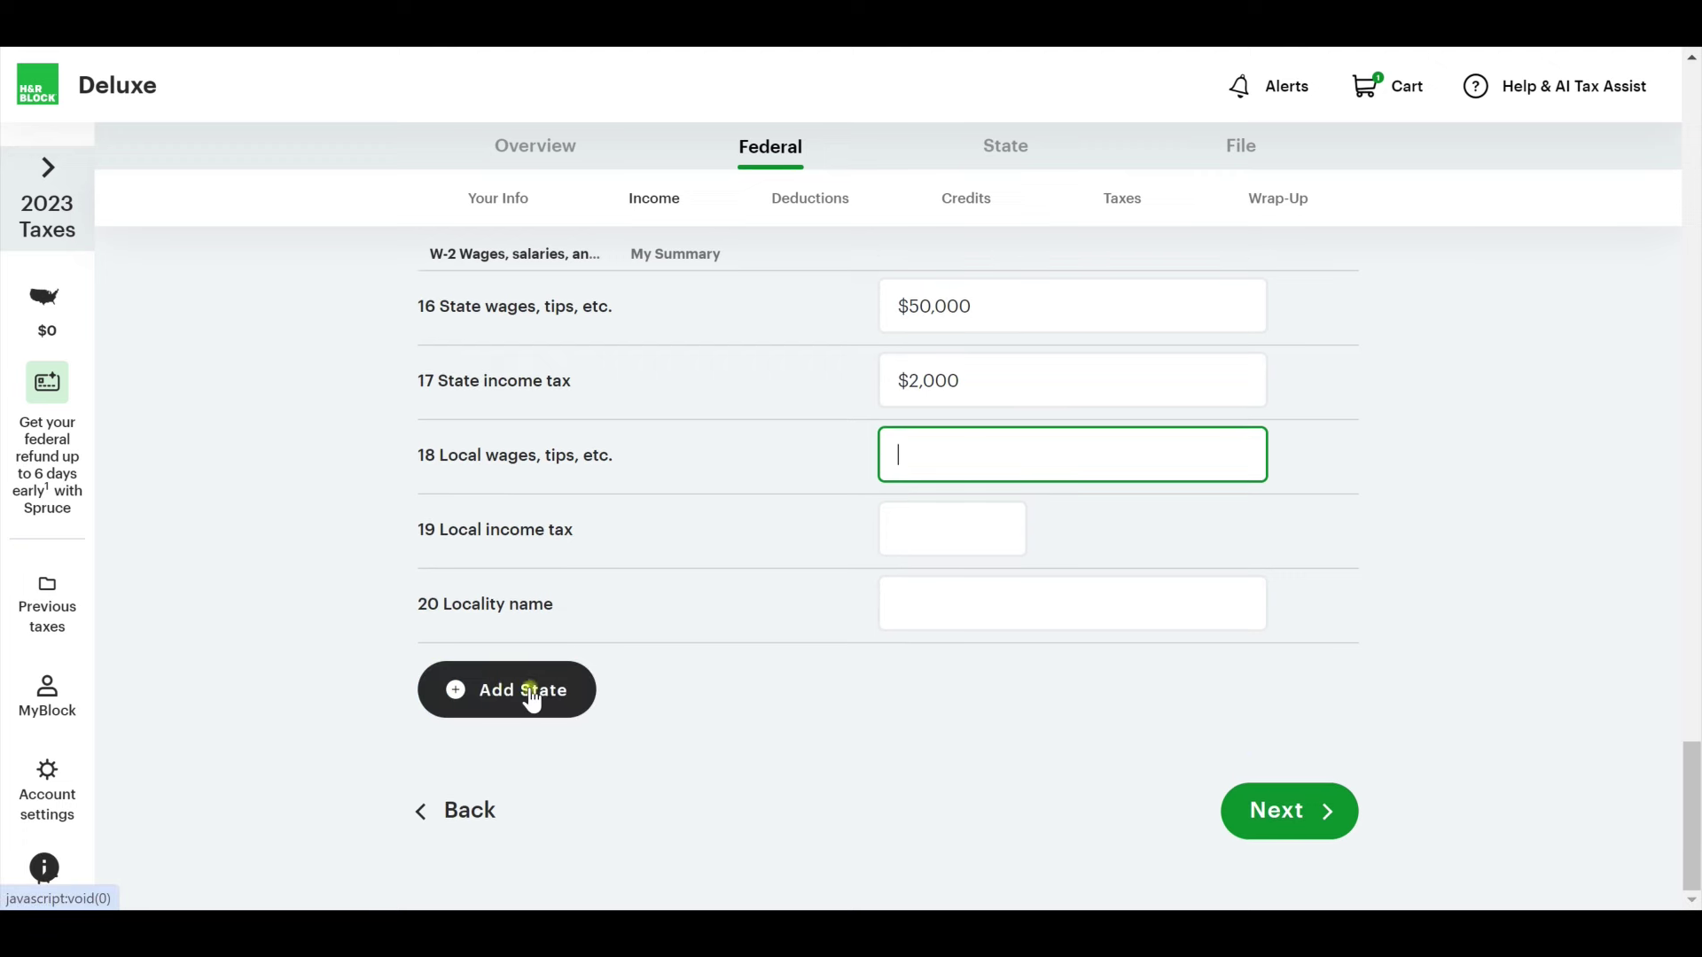
scroll(495, 696, up, 4)
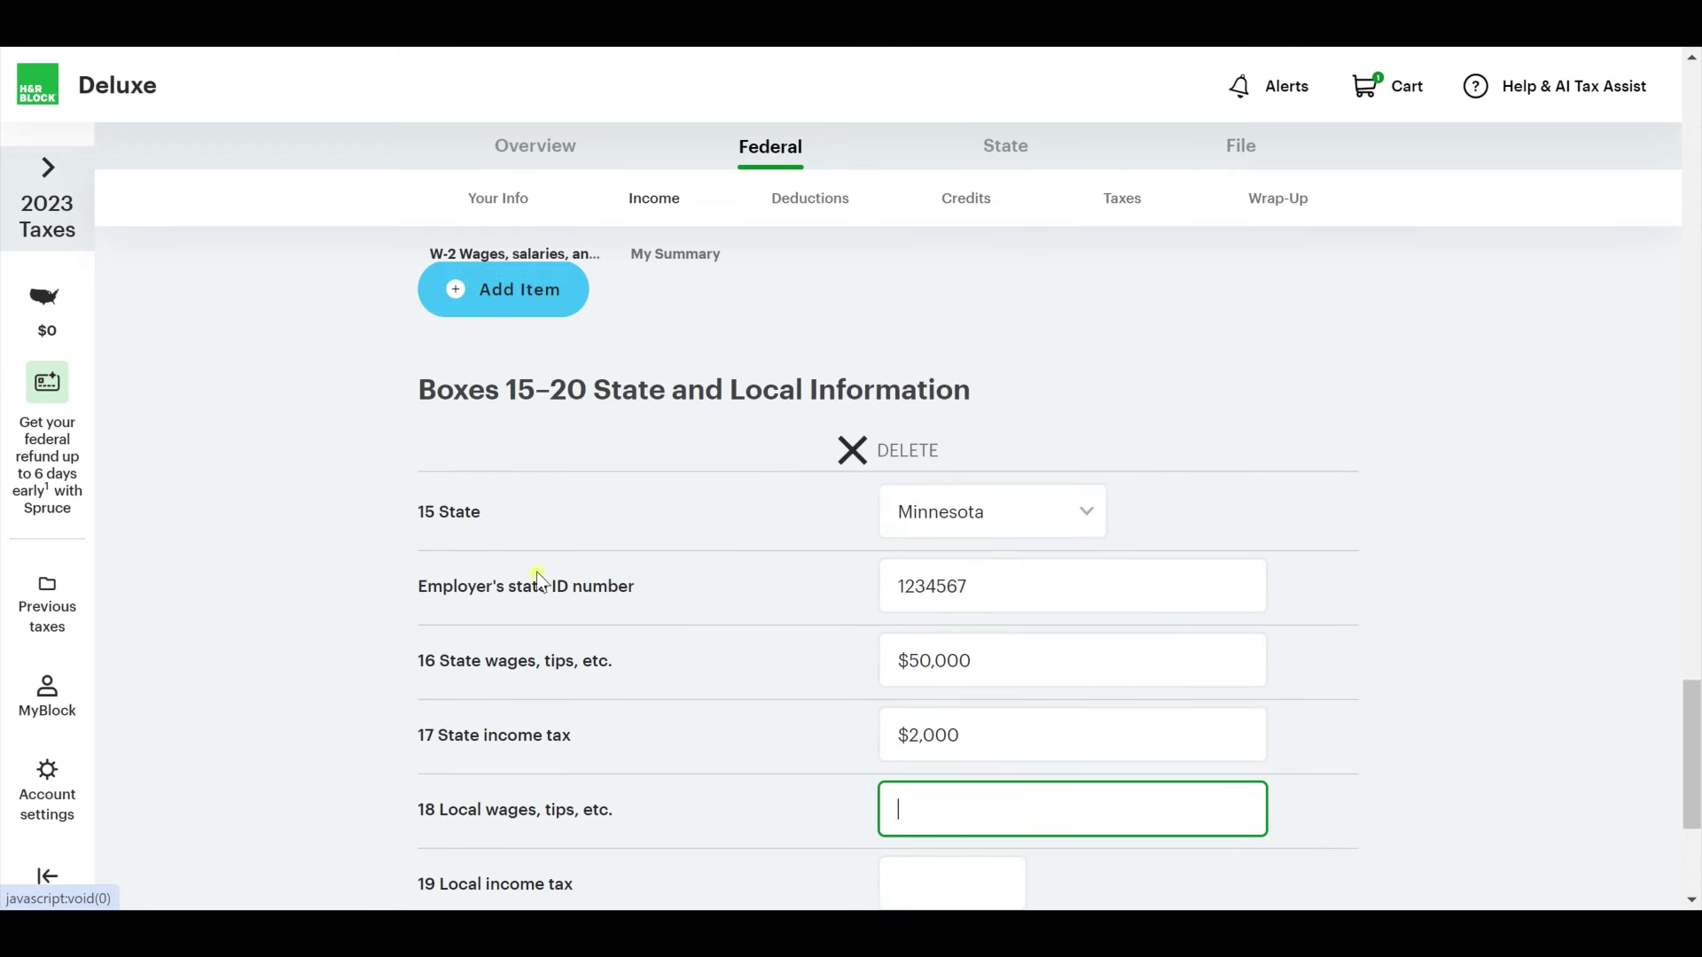
scroll(524, 588, down, 4)
click(1282, 827)
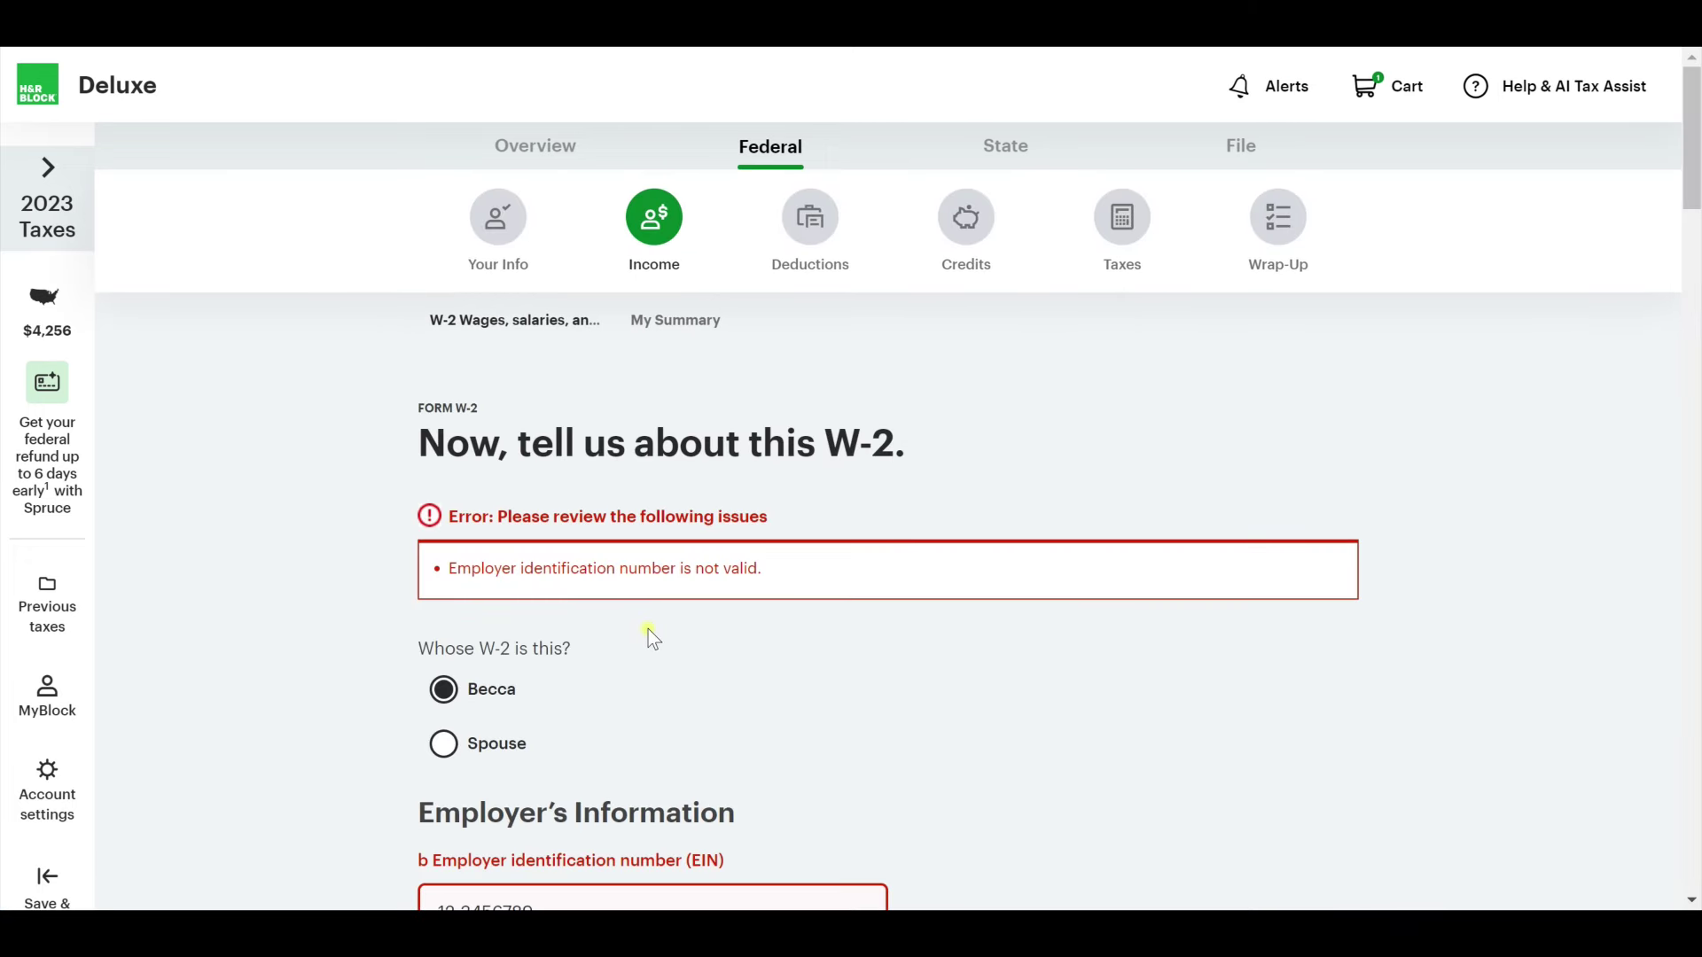
Correct the flagged invalid employer EIN and save the W-2 again.
click(500, 583)
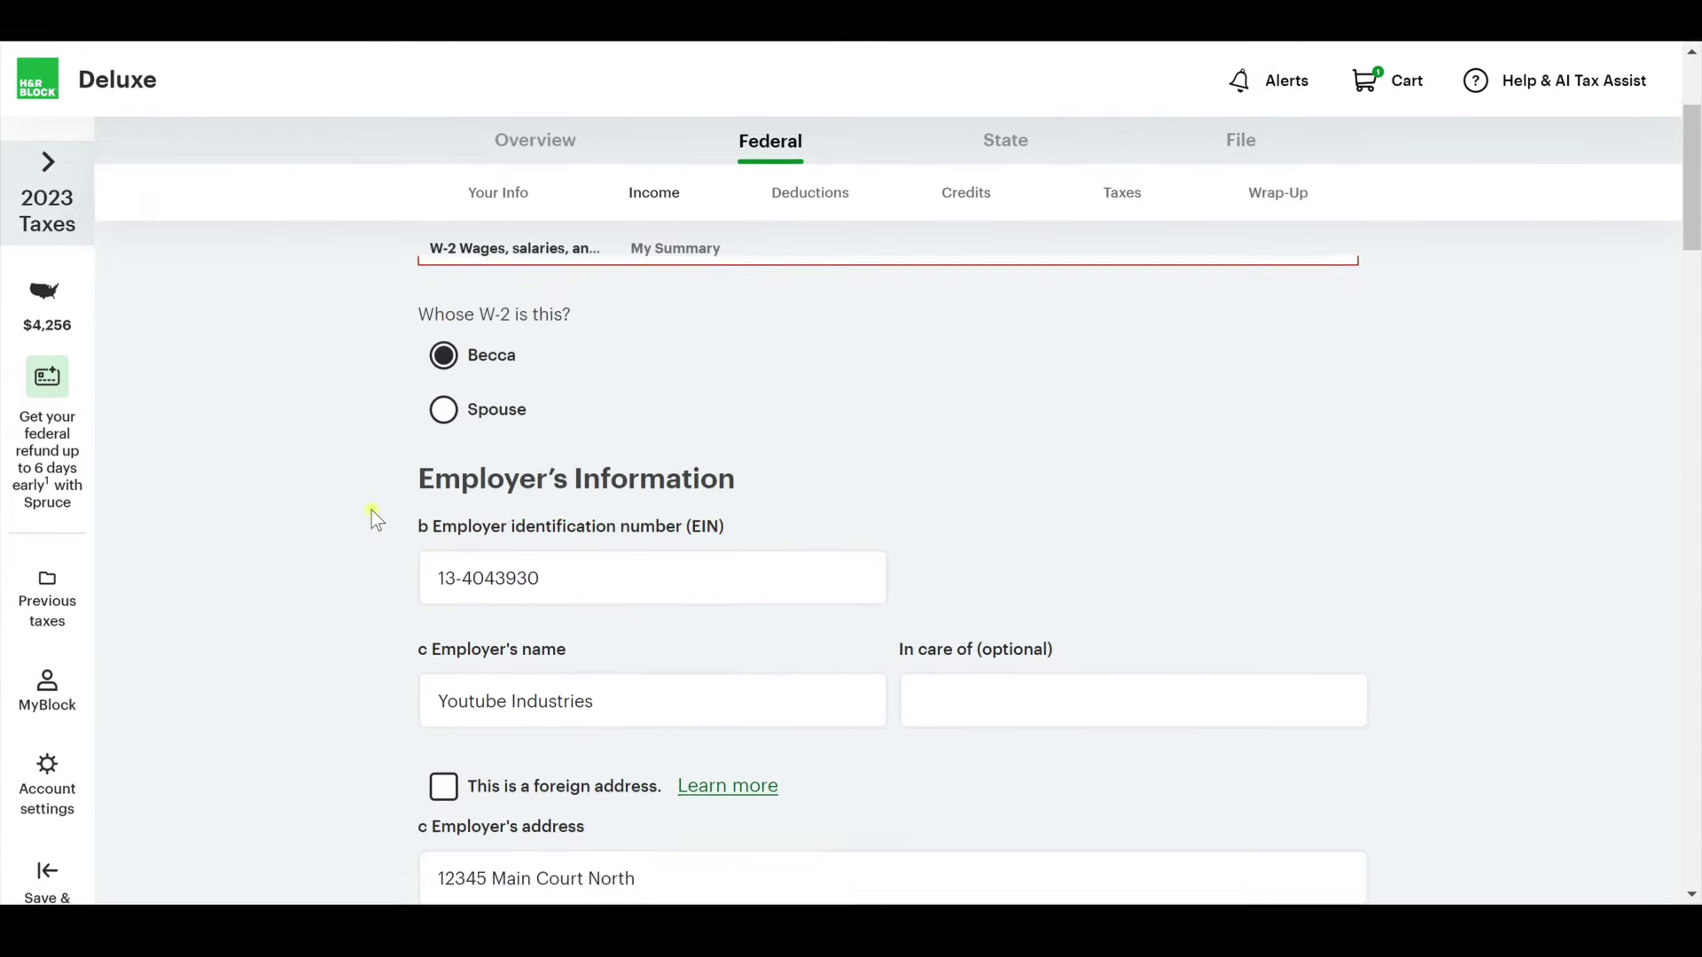
scroll(370, 515, down, 10)
scroll(375, 514, down, 15)
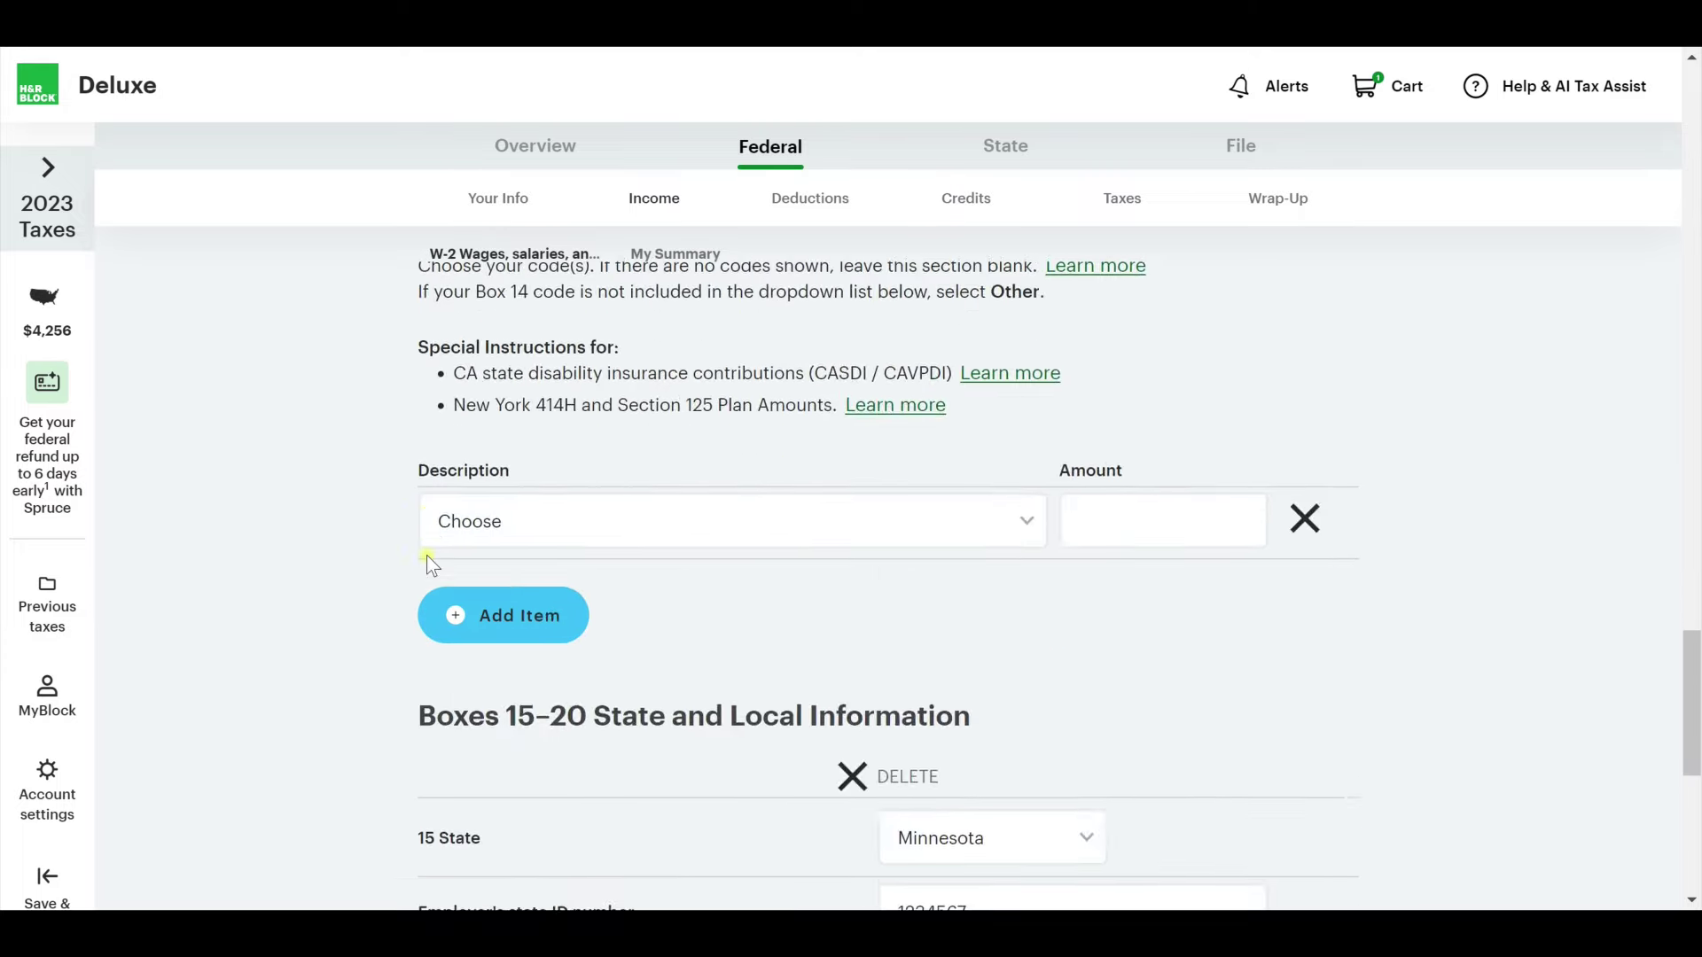
click(1309, 813)
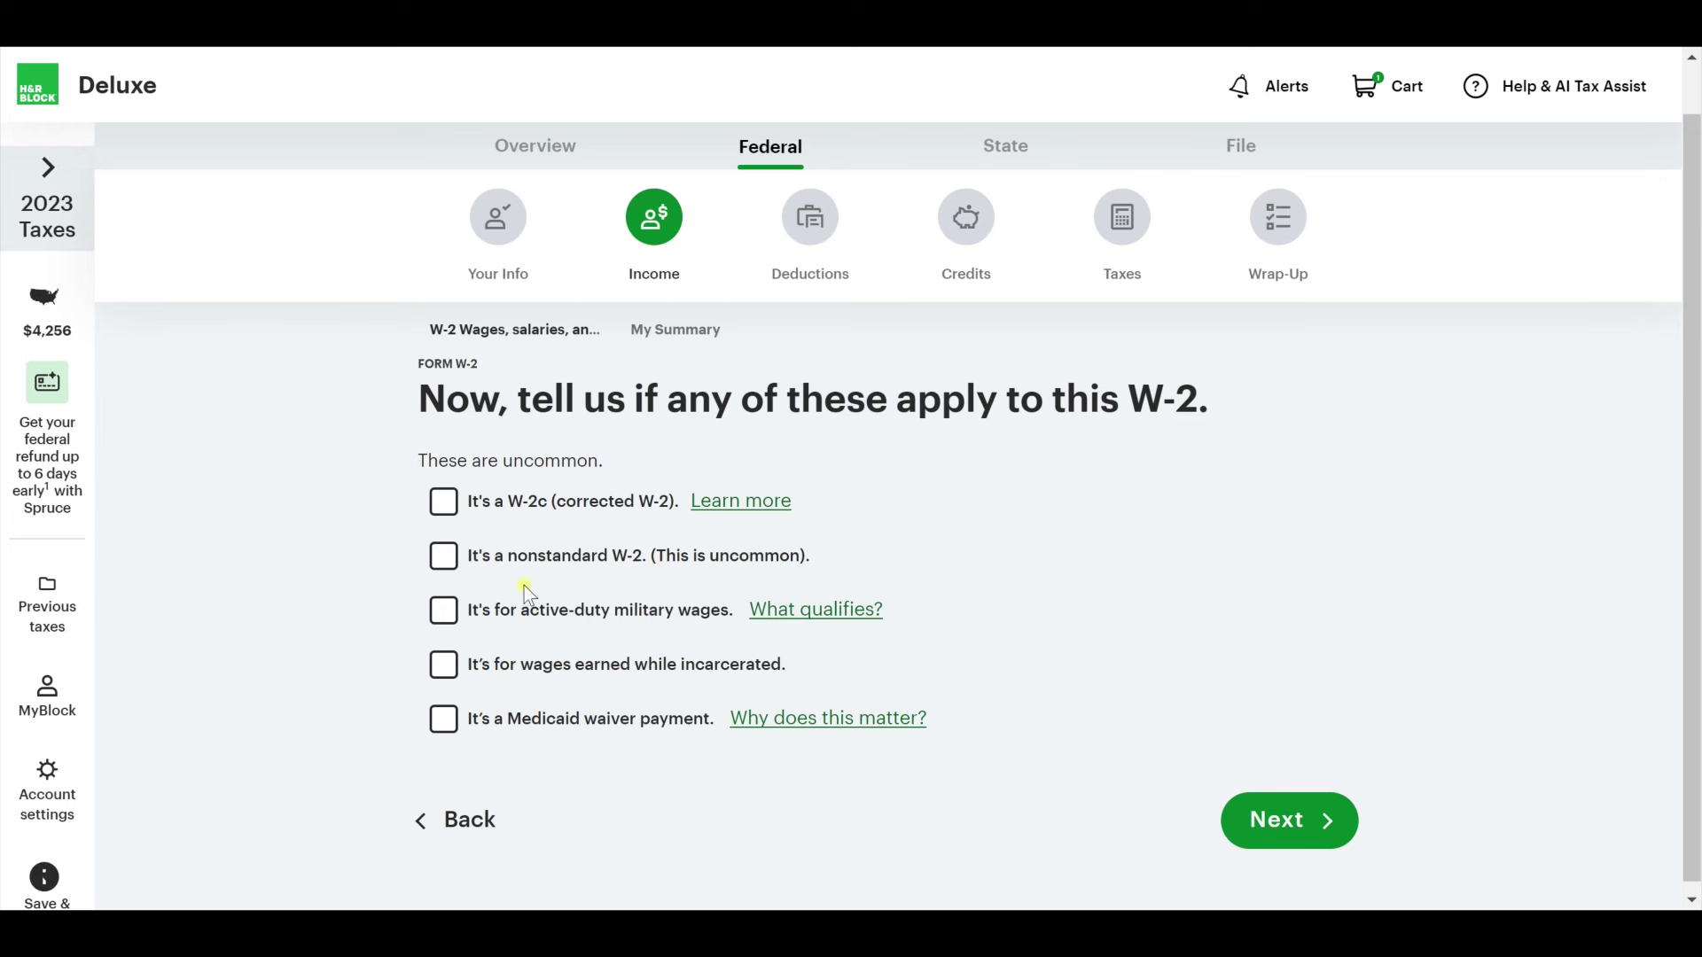
Confirm no uncommon W-2 situations apply and accept the Social Security and Medicare amounts.
click(1321, 824)
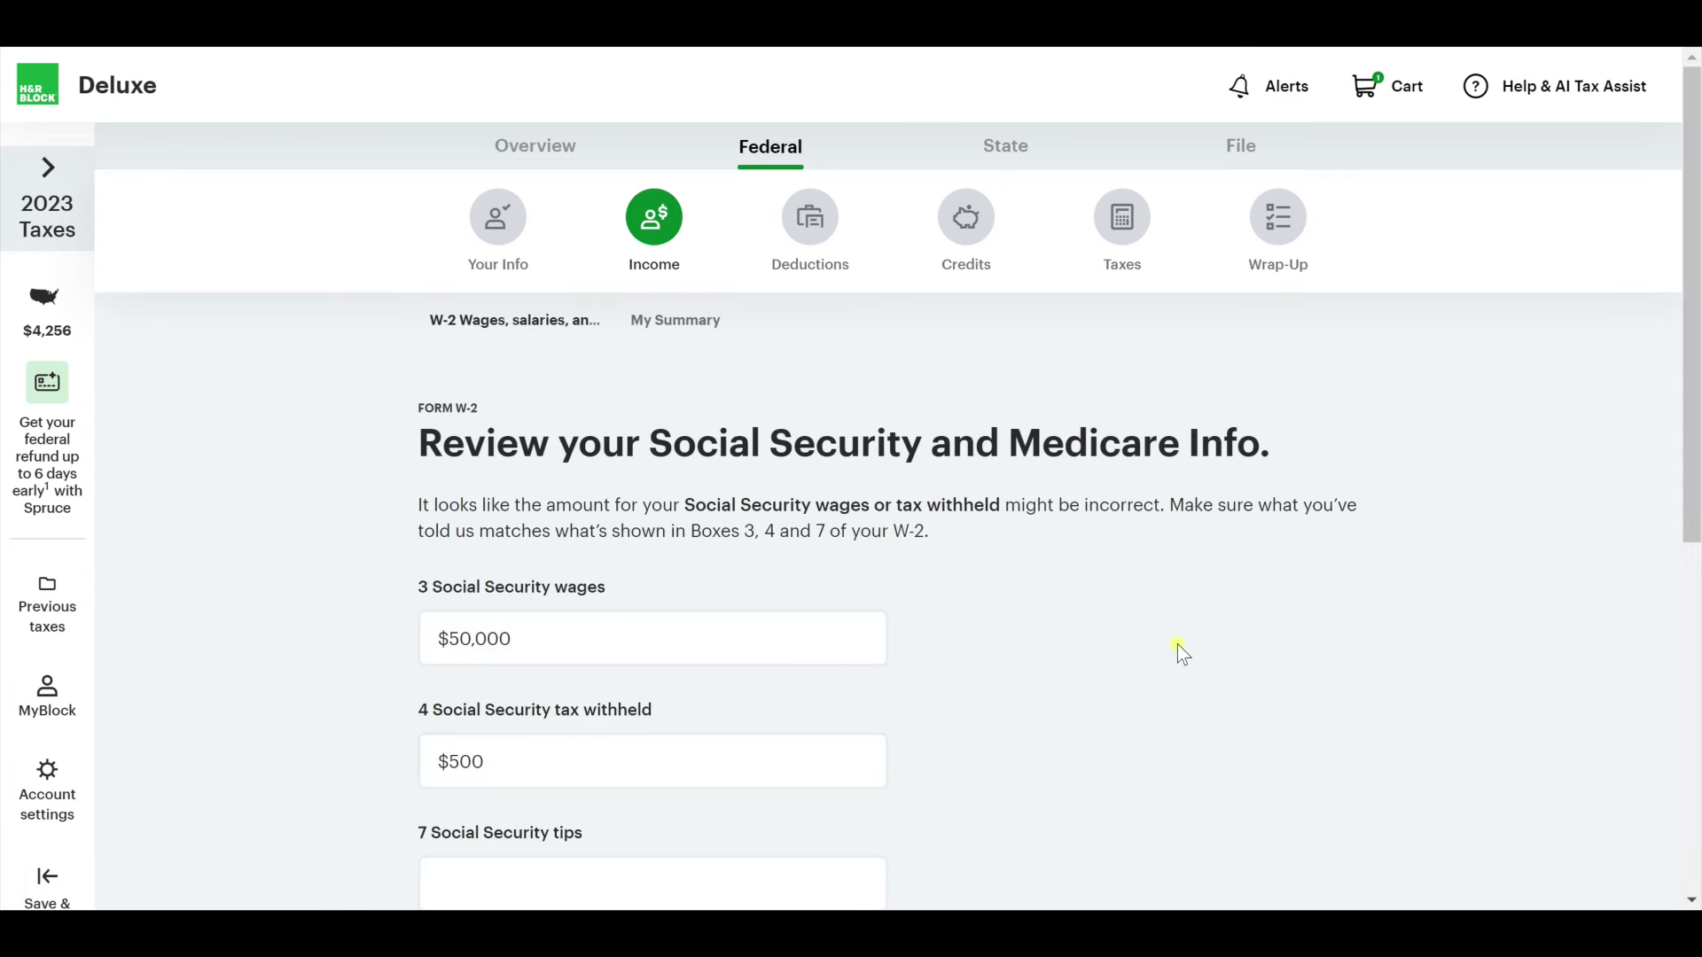
scroll(580, 499, down, 7)
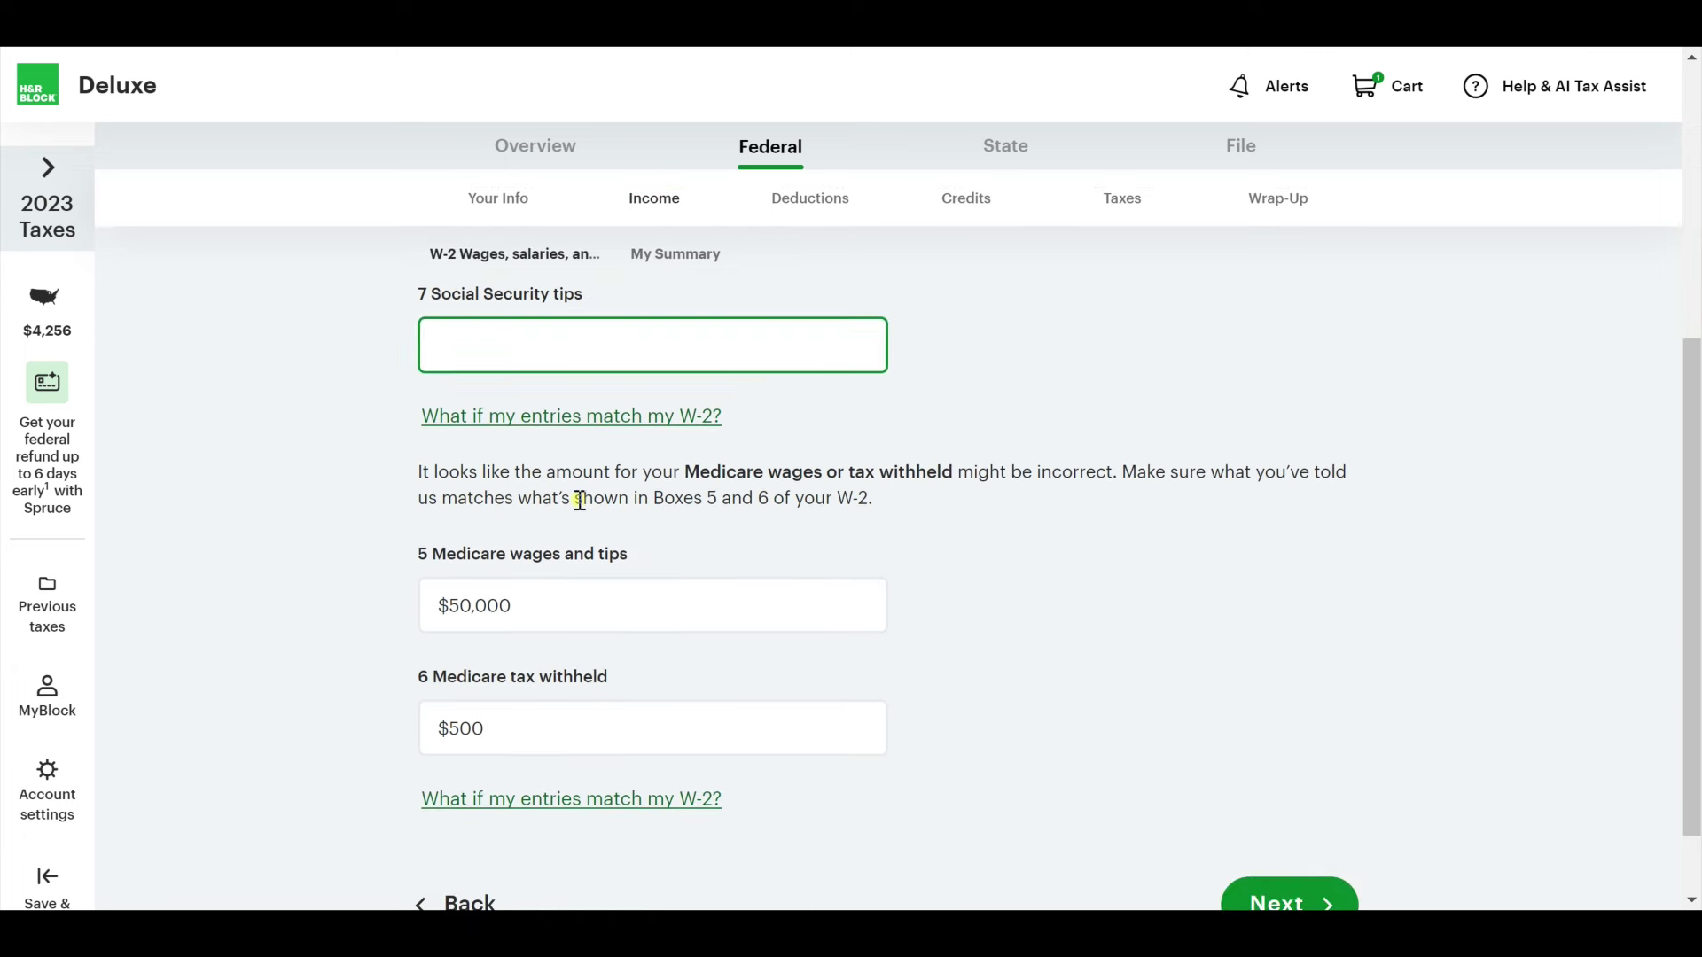
click(1283, 827)
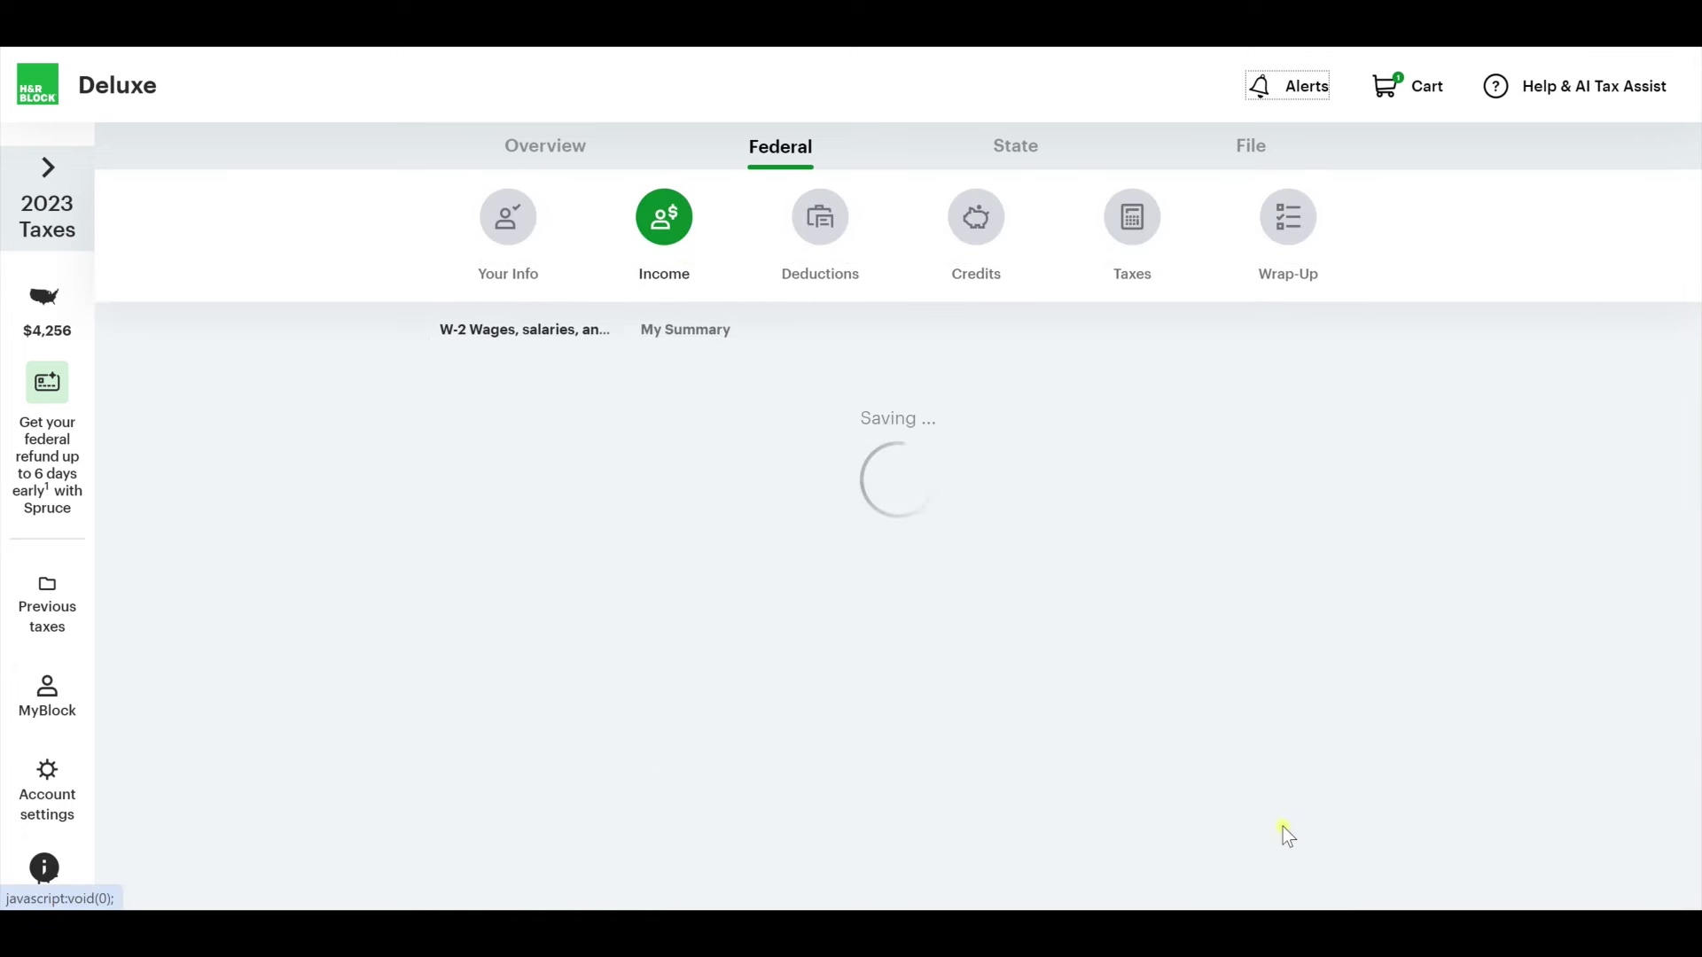
scroll(630, 691, down, 3)
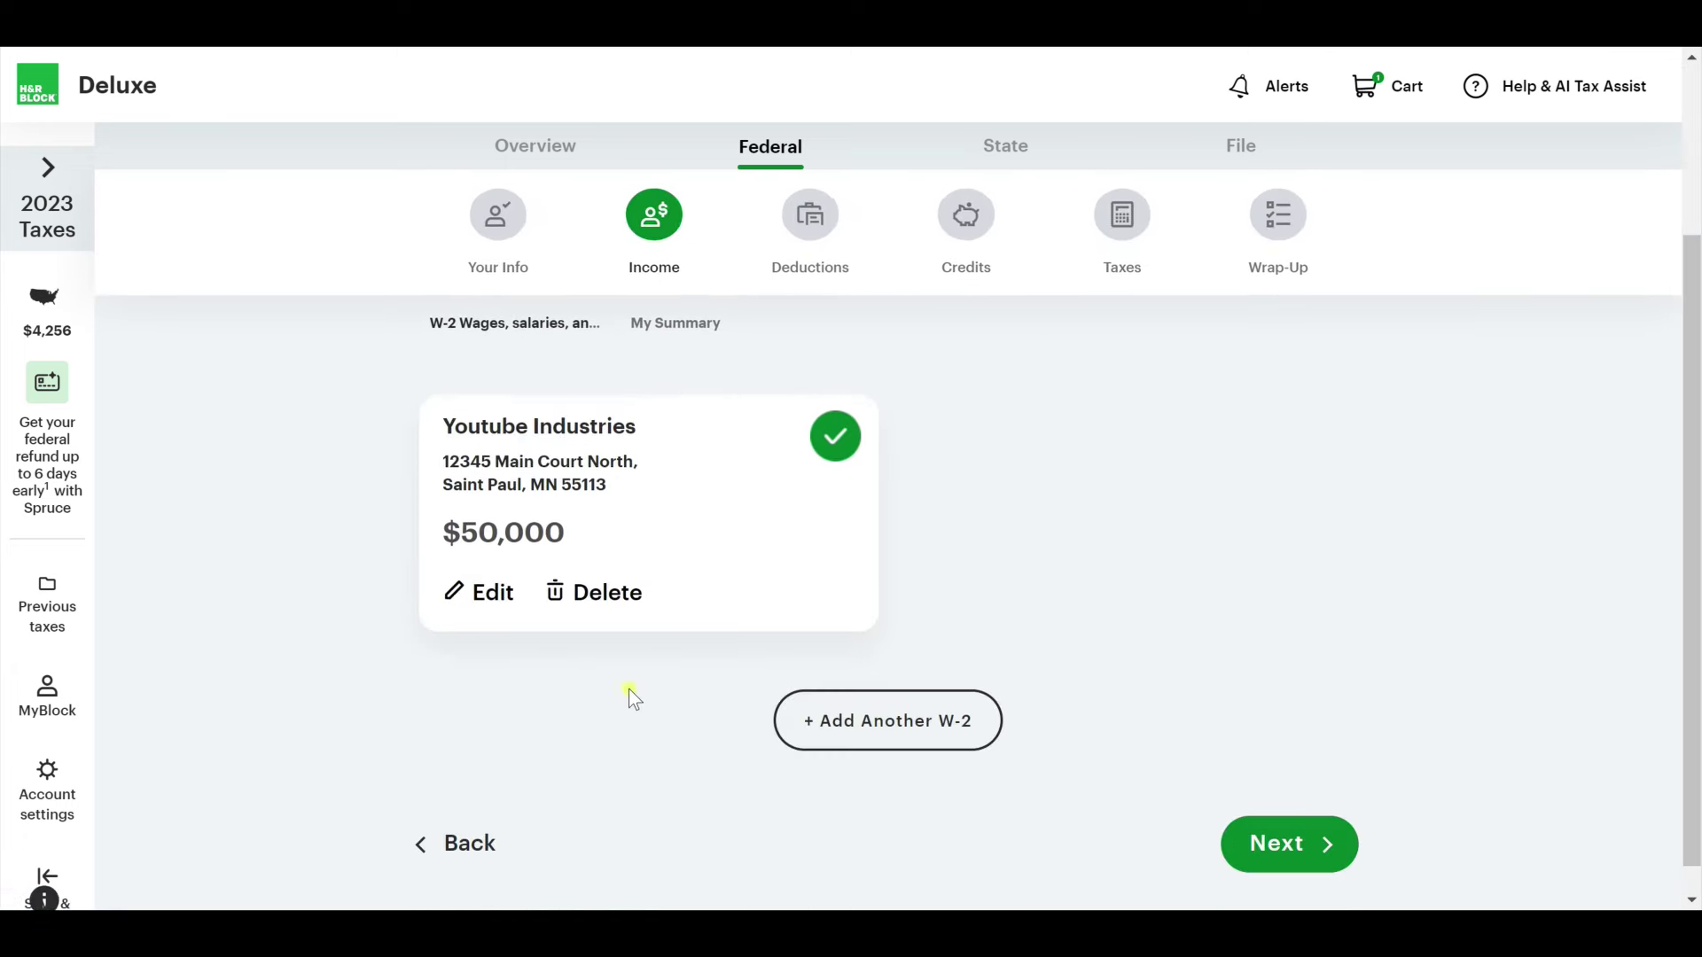
Add a second W-2 manually, mark it as the spouse's, and enter the employer's EIN.
click(906, 723)
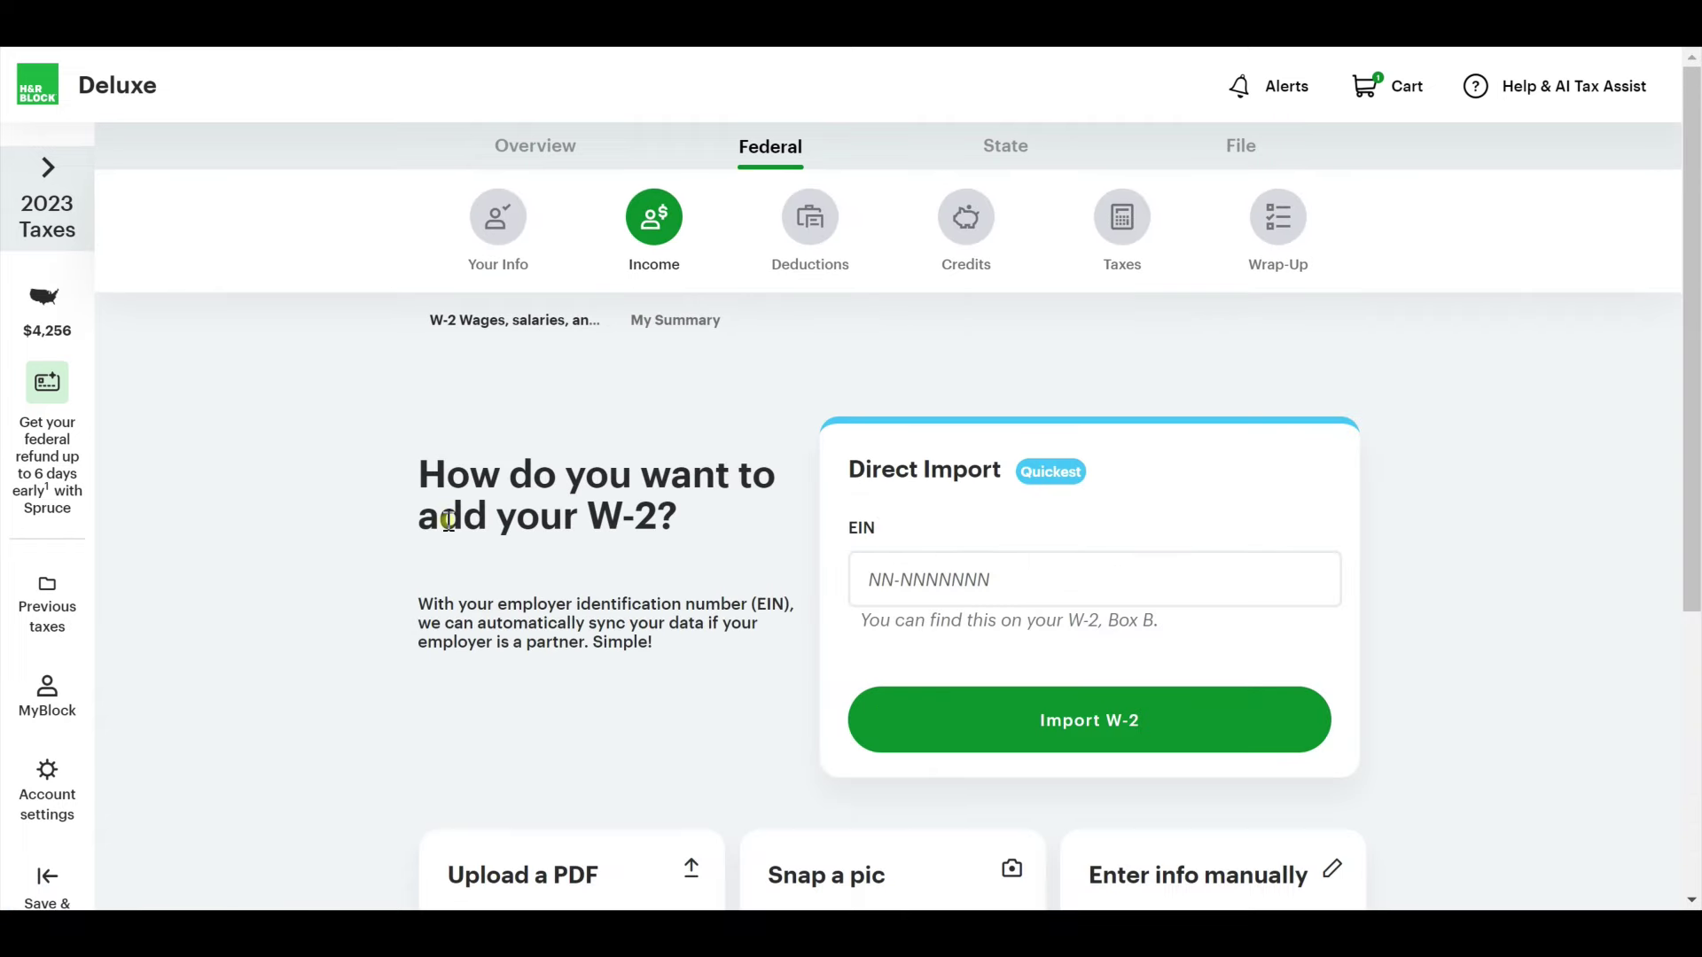
scroll(448, 514, down, 3)
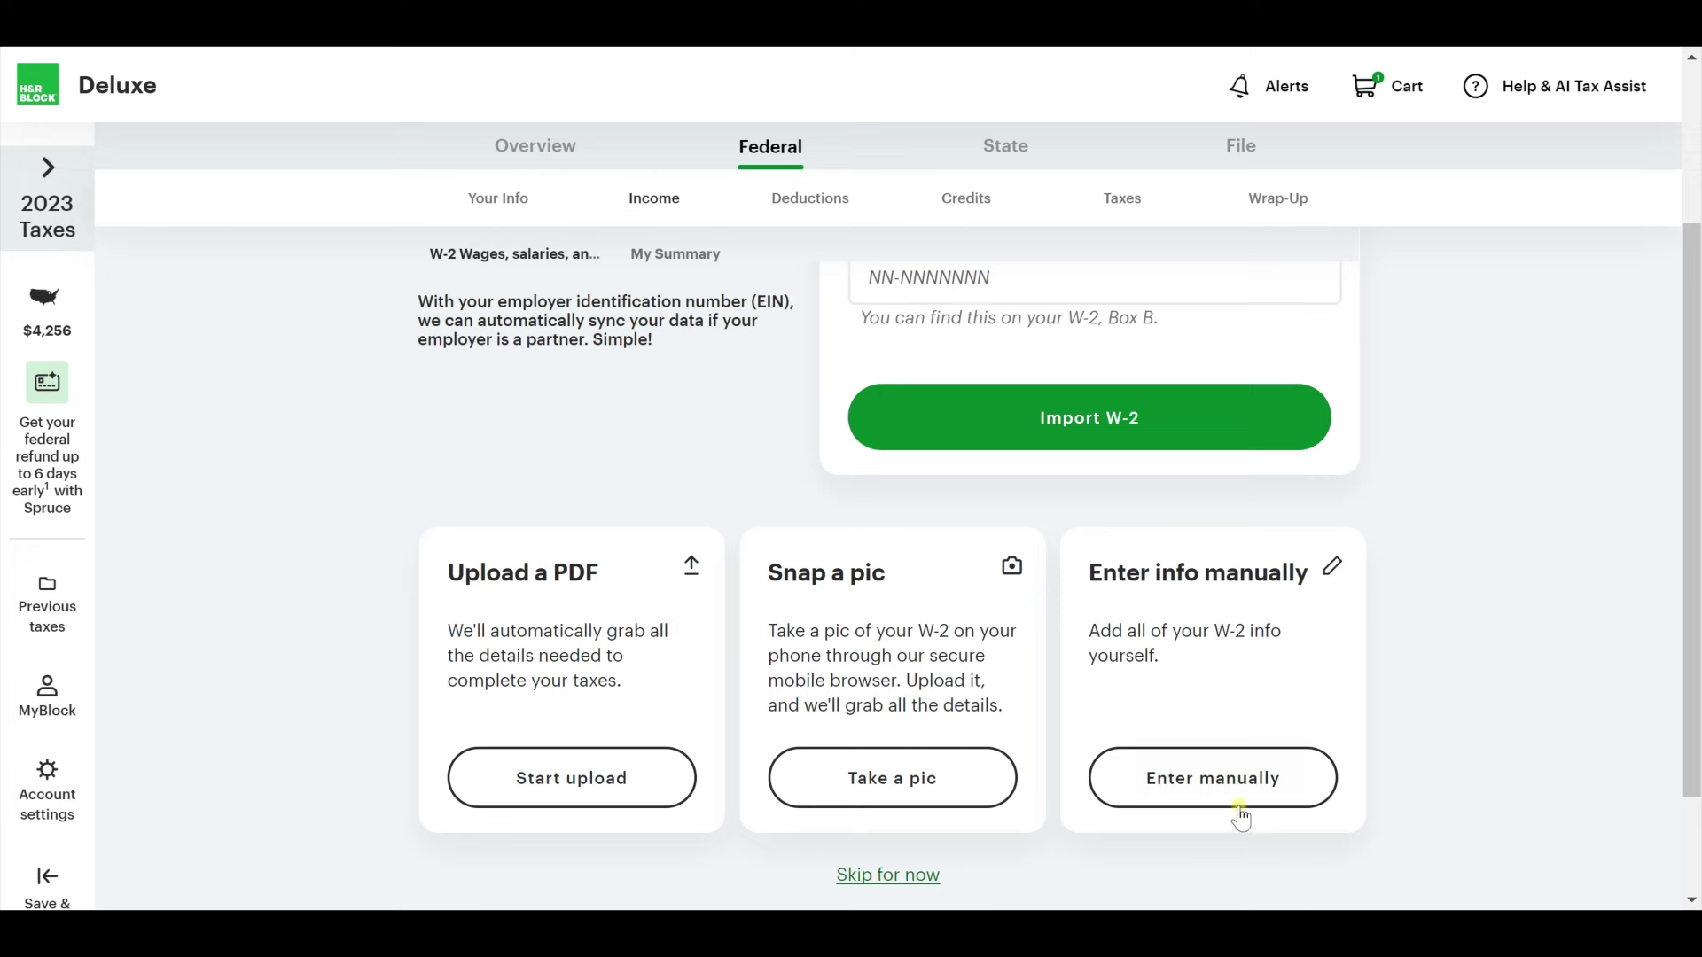
click(1205, 780)
scroll(443, 539, down, 1)
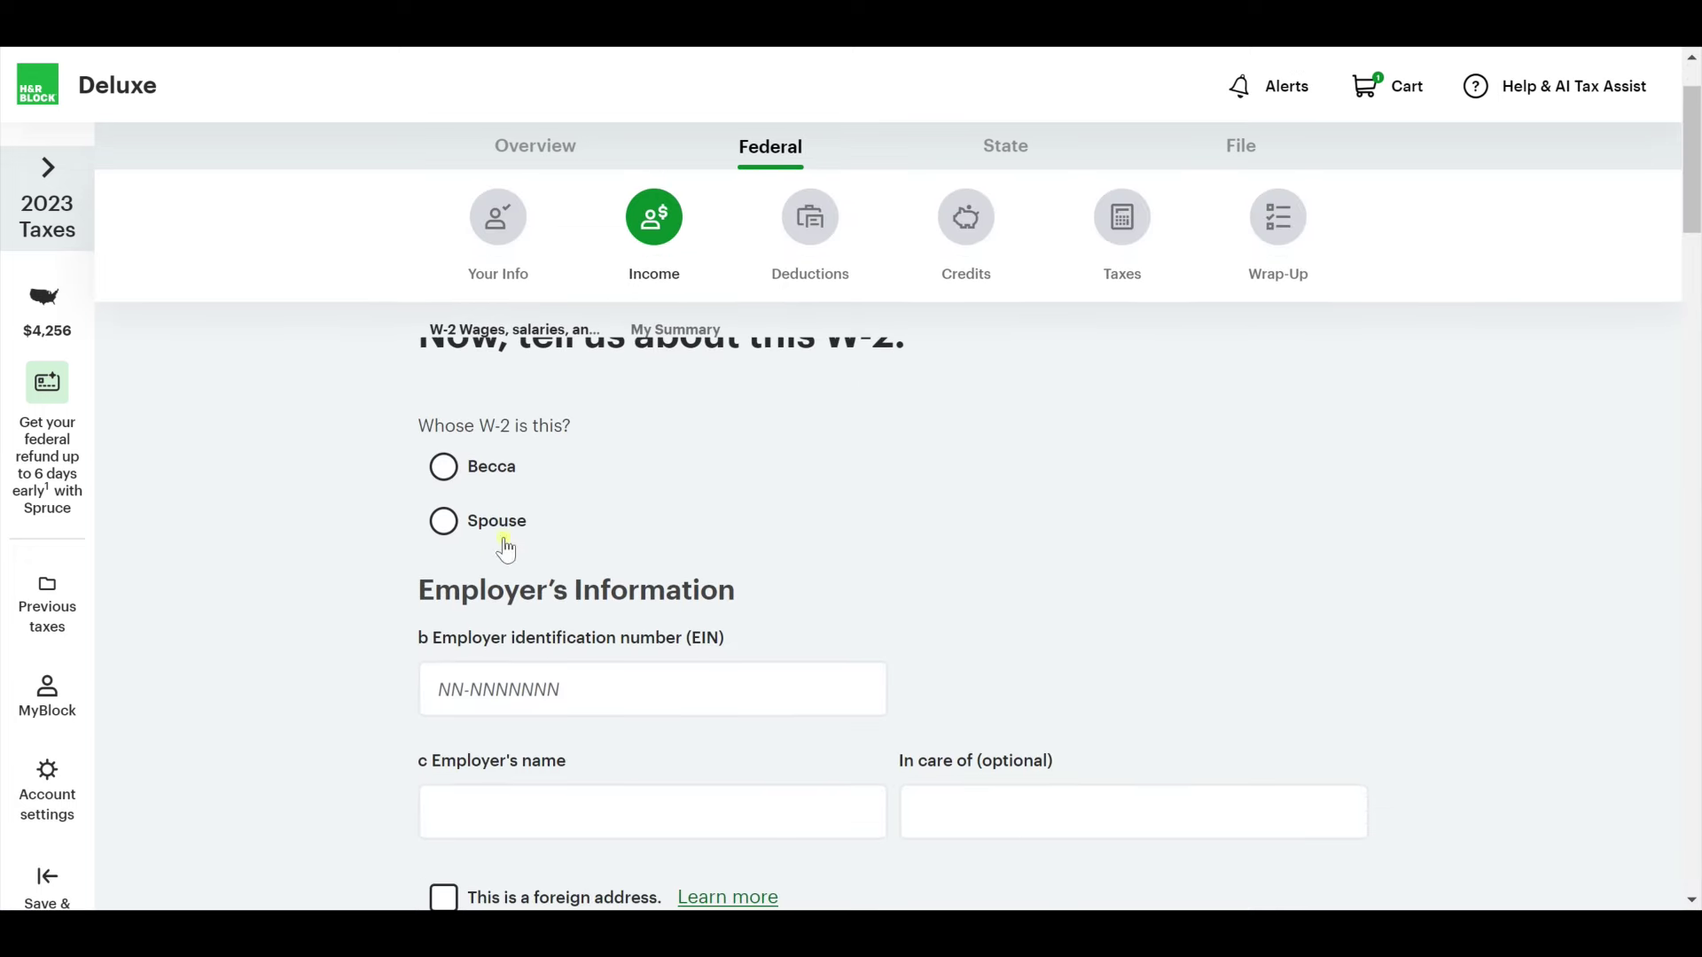
click(505, 523)
scroll(514, 496, down, 3)
click(501, 386)
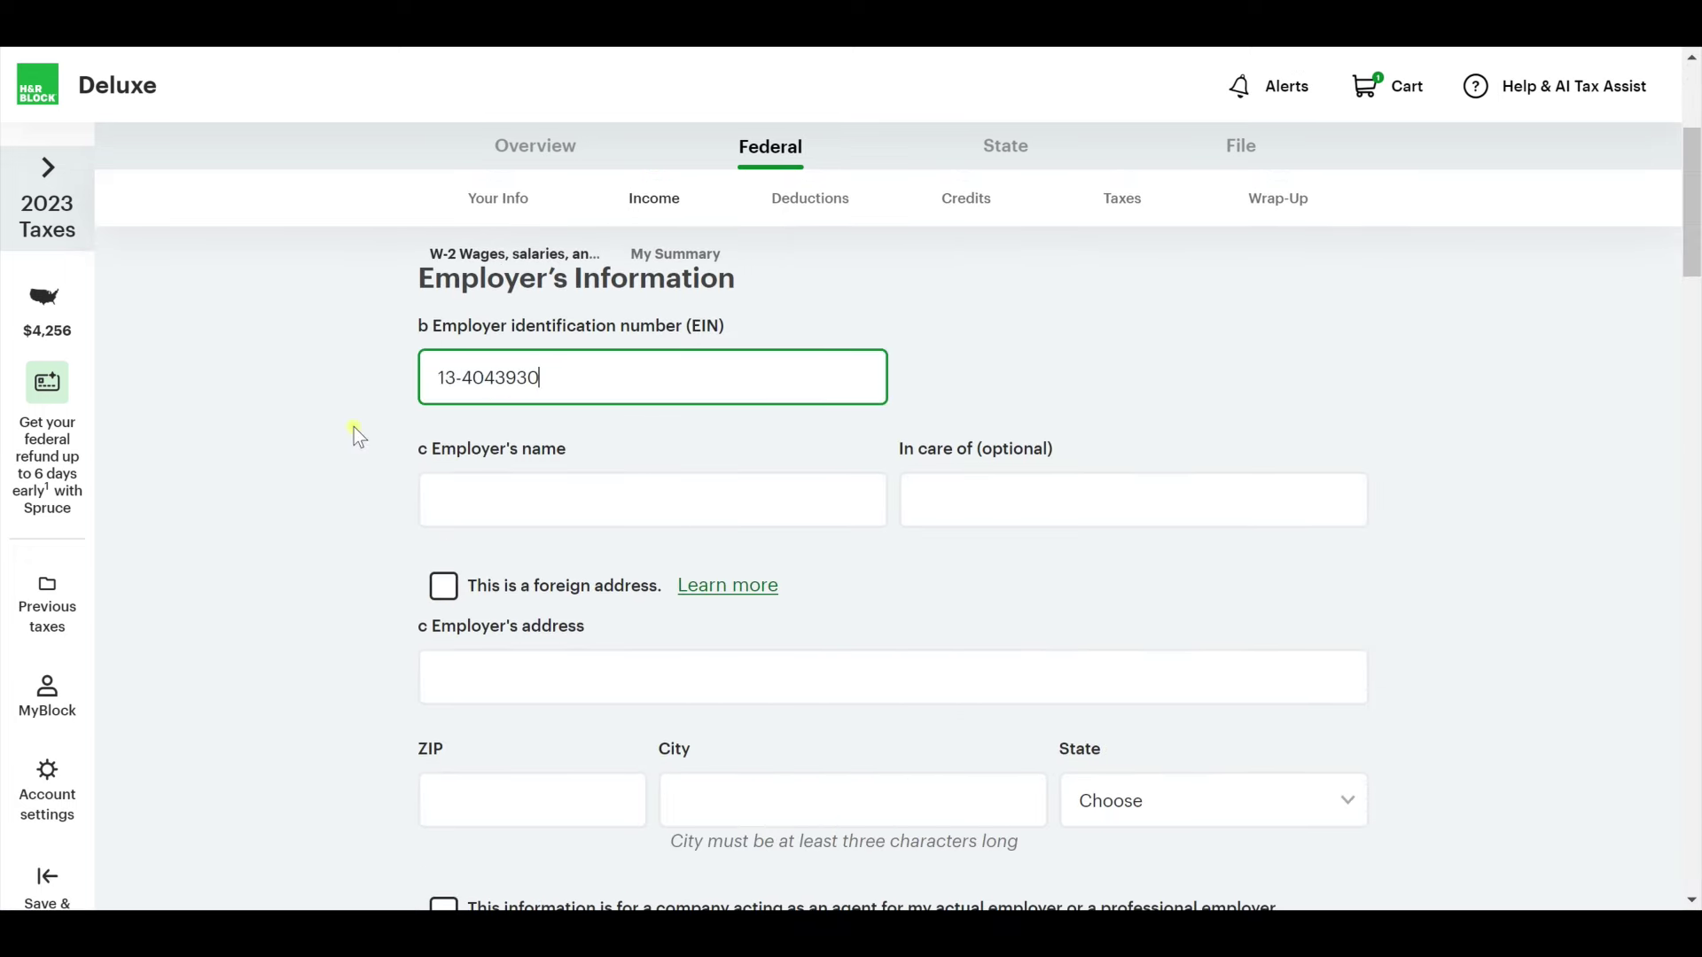
Enter the employer name 'Youtube Industries' and the employer's street address.
scroll(331, 536, down, 2)
click(568, 403)
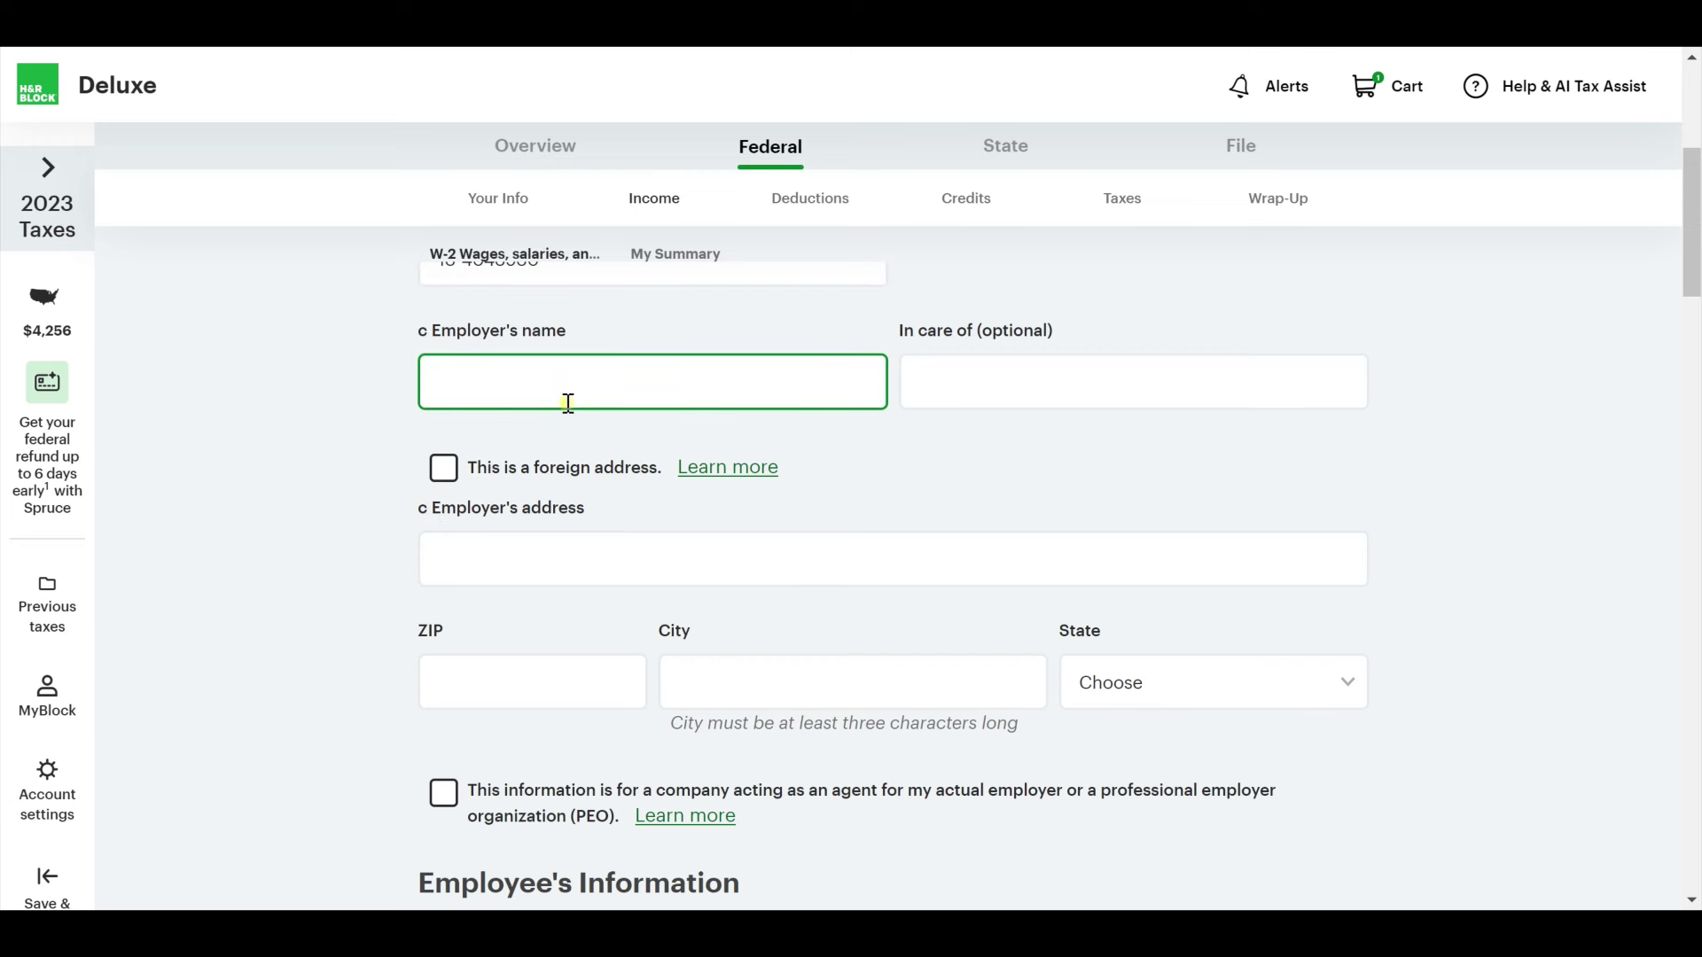
text(Yotube)
key(ctrl+a)
text(Youtube Industries)
key(Tab)
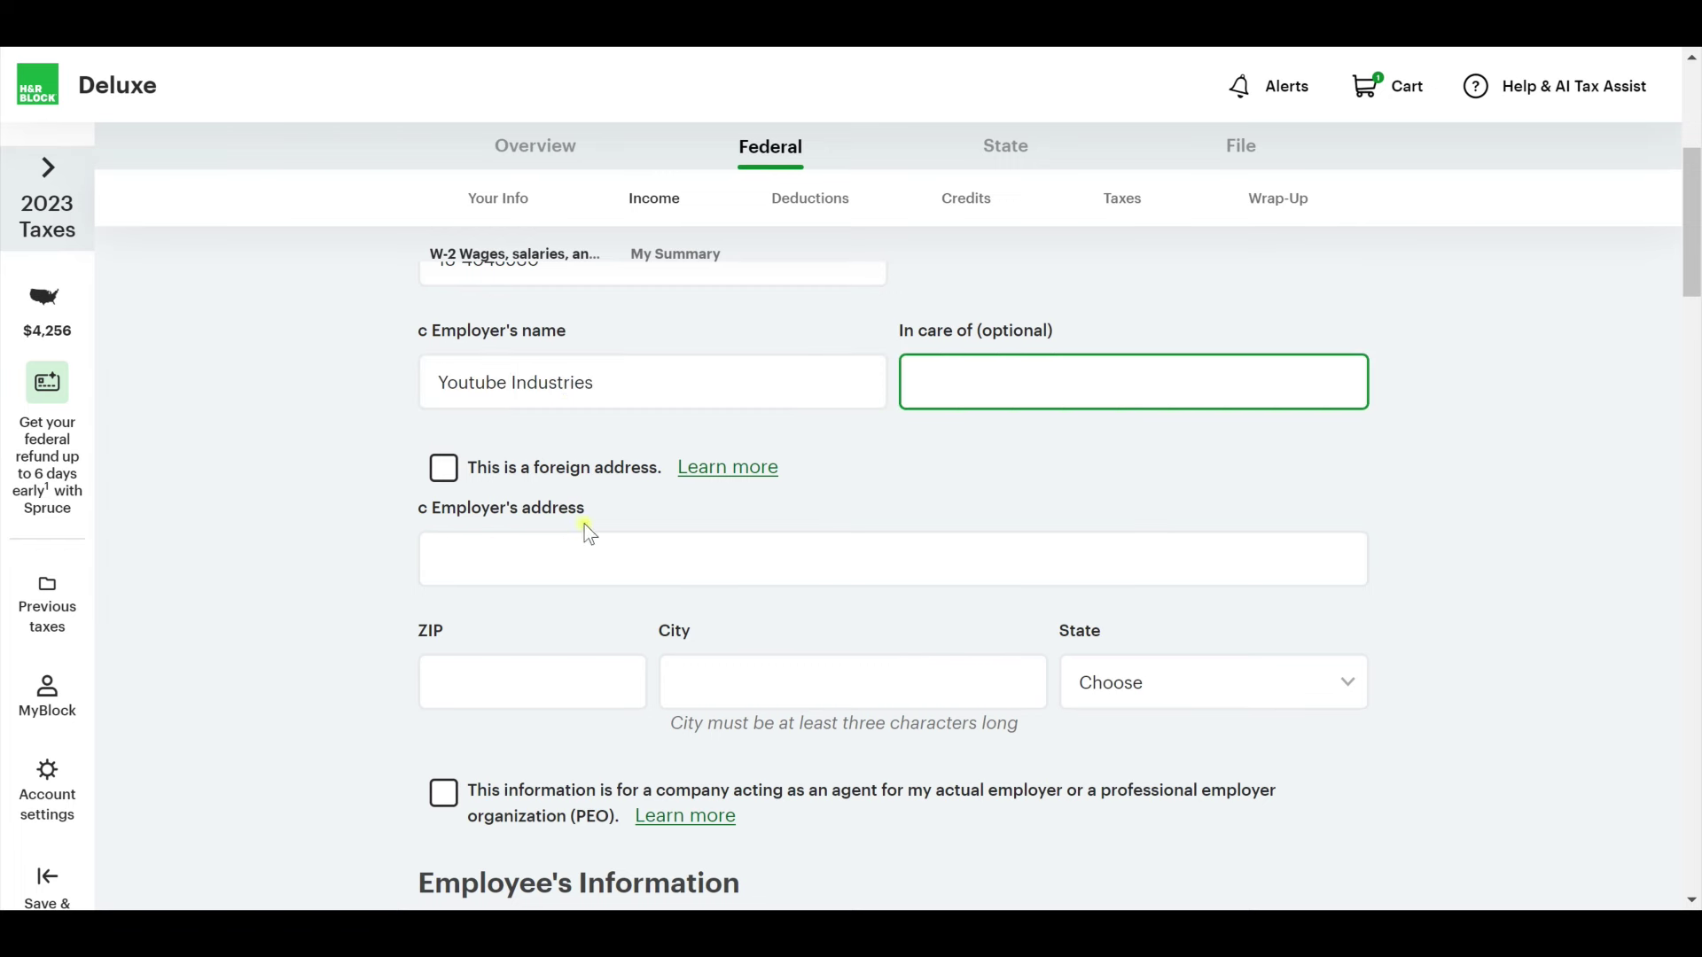
click(587, 549)
text(12345 Main)
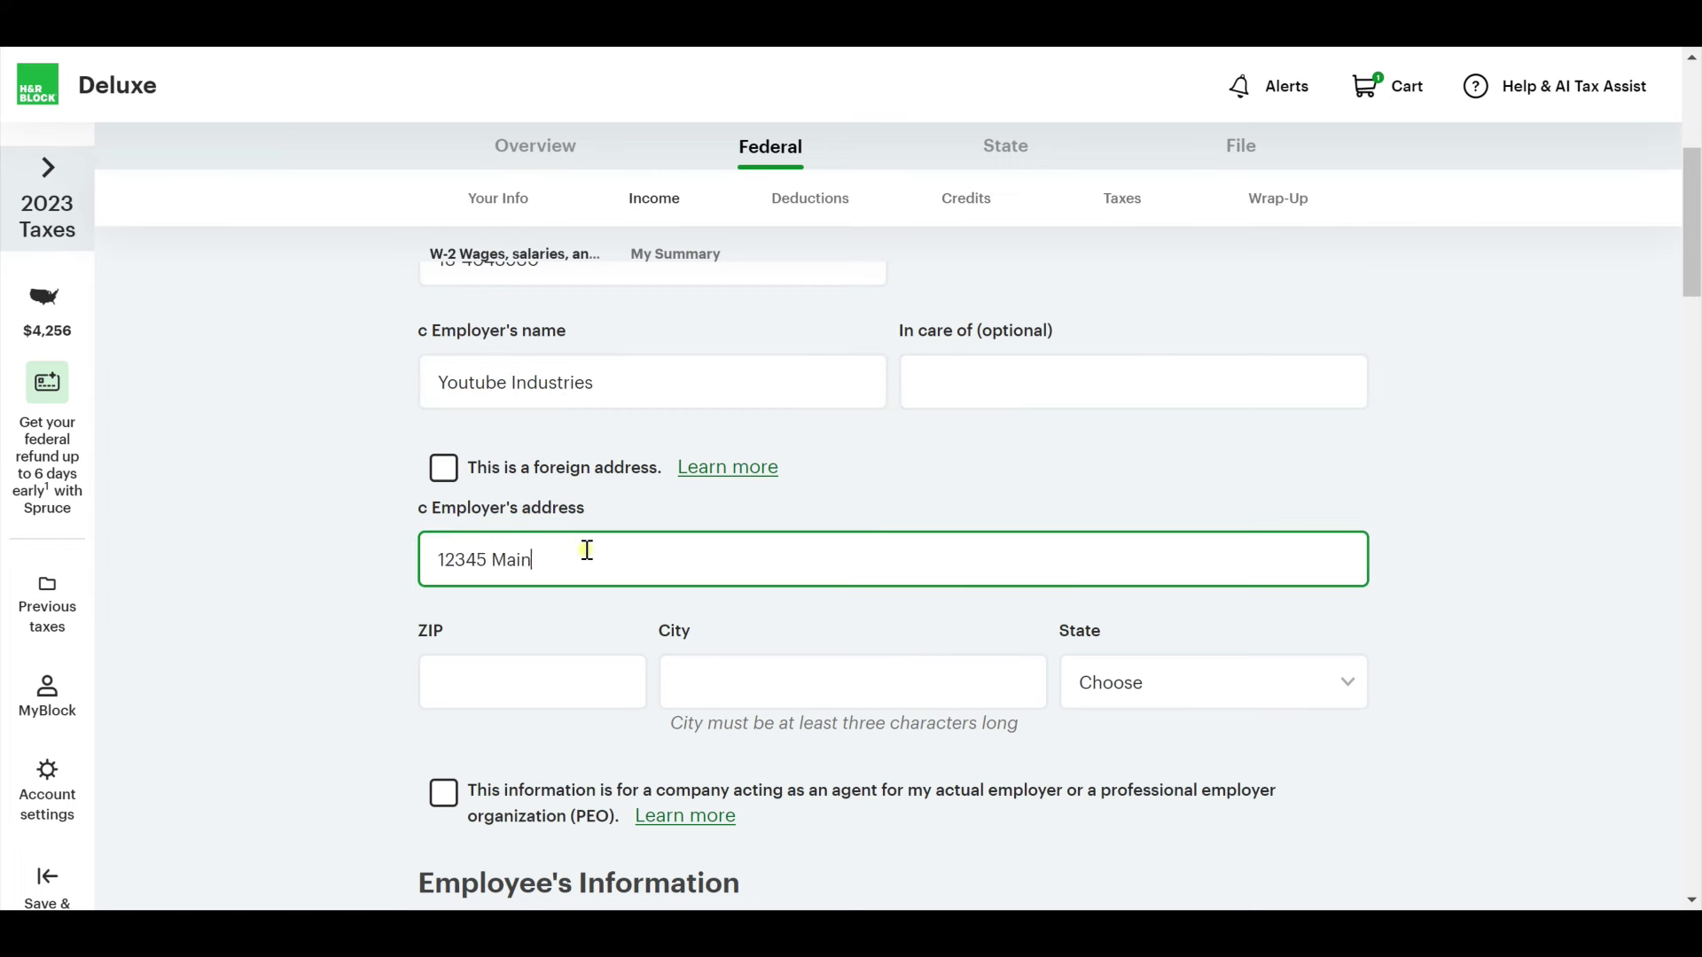
text( Court N)
key(Tab)
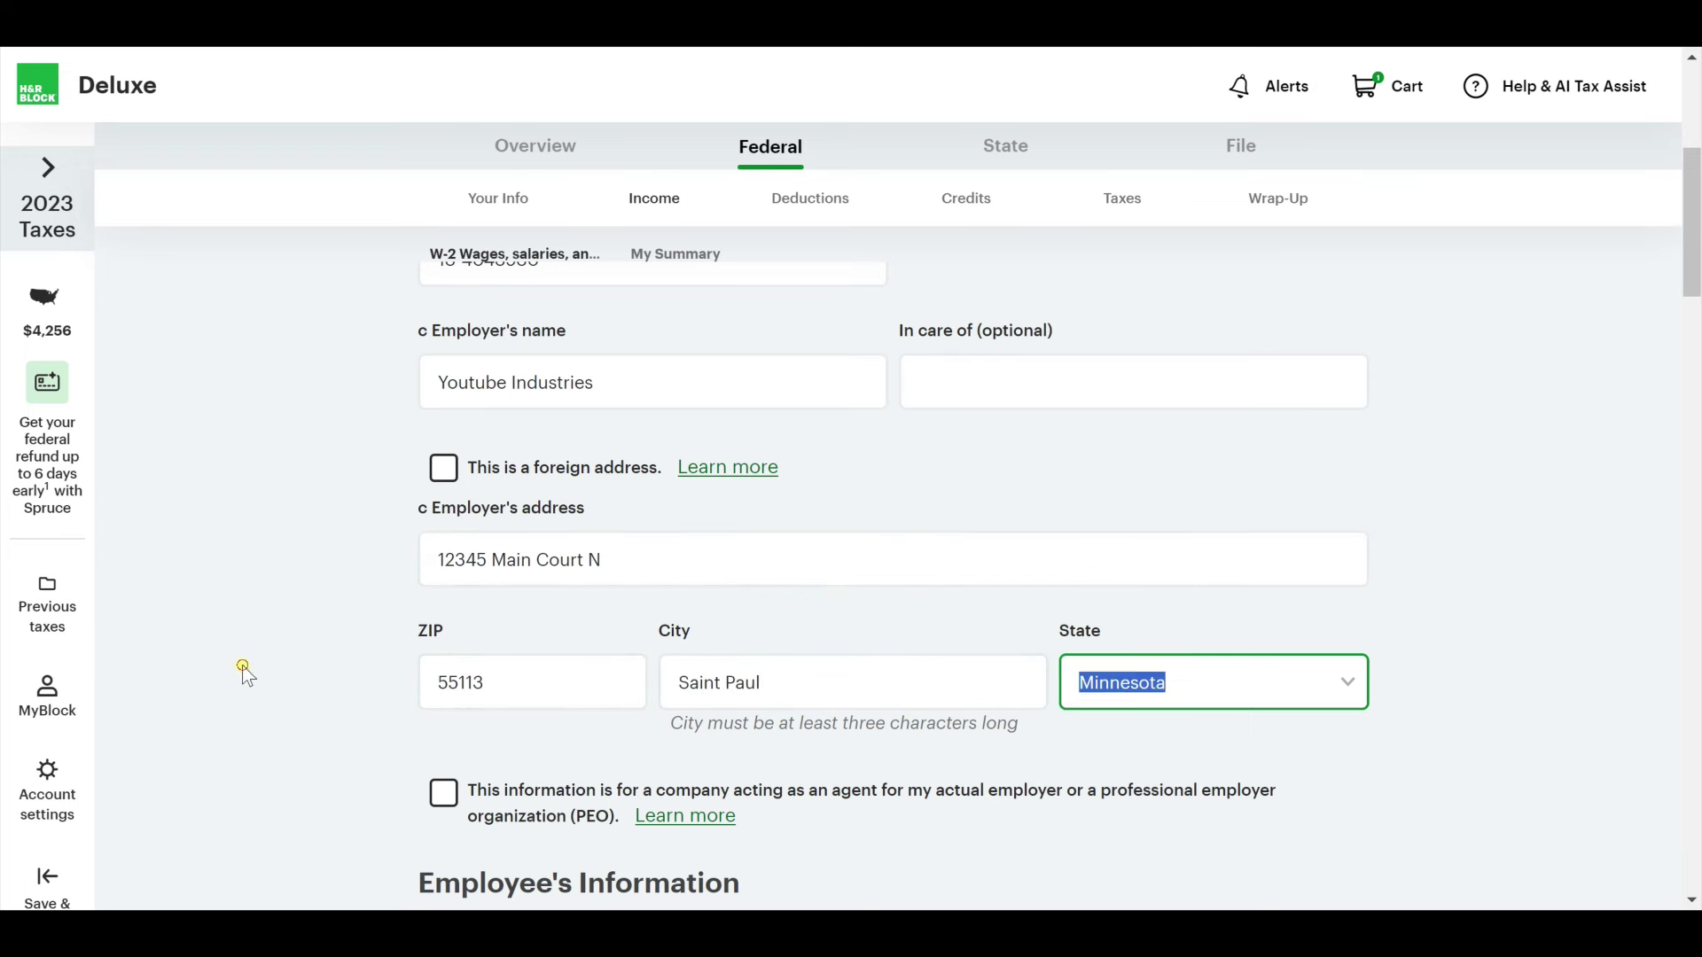
Enter $60,000 wages in box 1 and $6,000 federal withholding in box 2.
scroll(296, 657, down, 6)
scroll(296, 657, down, 5)
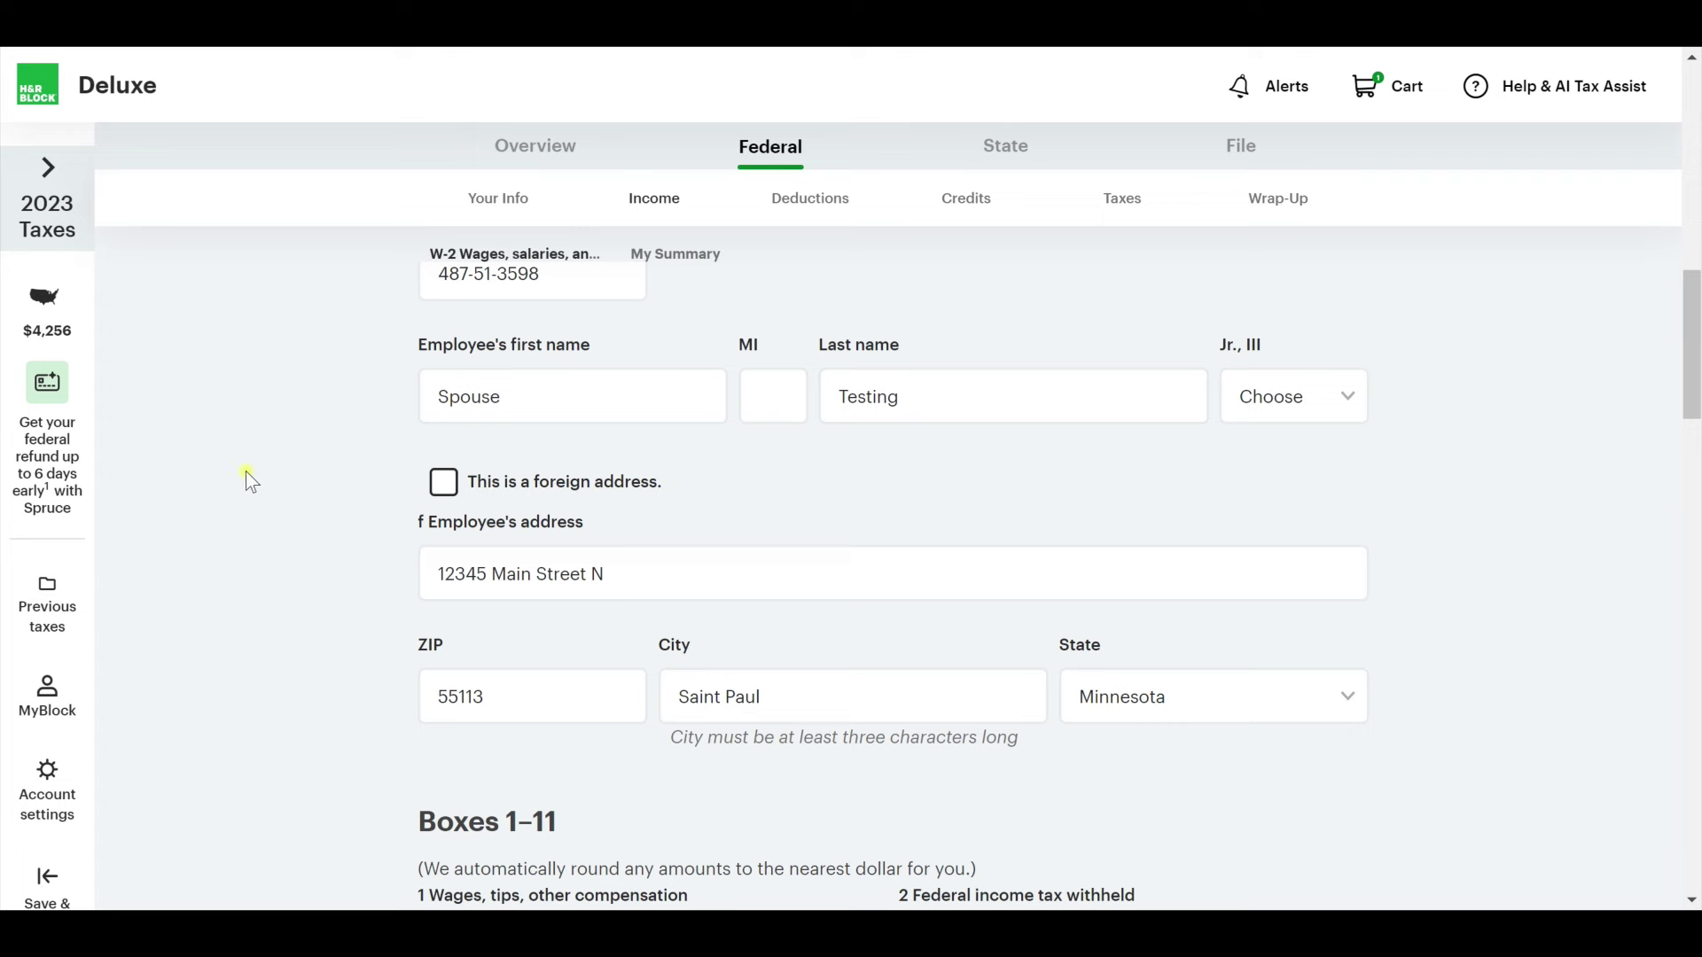
scroll(354, 553, down, 1)
click(588, 475)
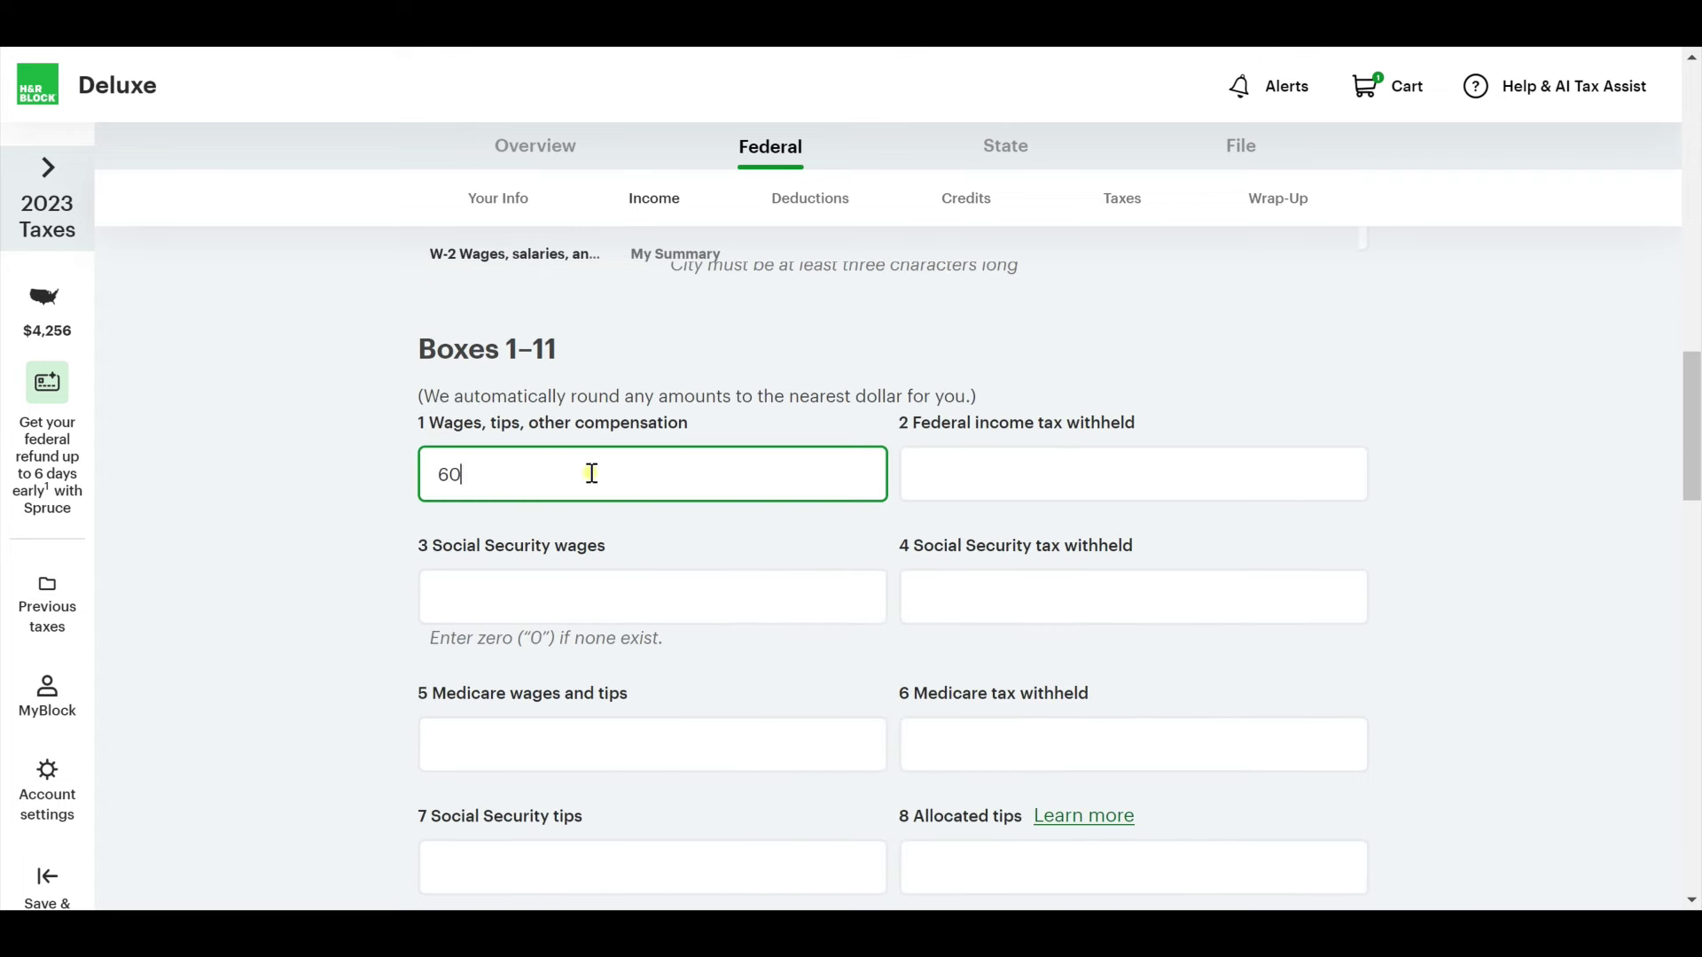
key(Tab)
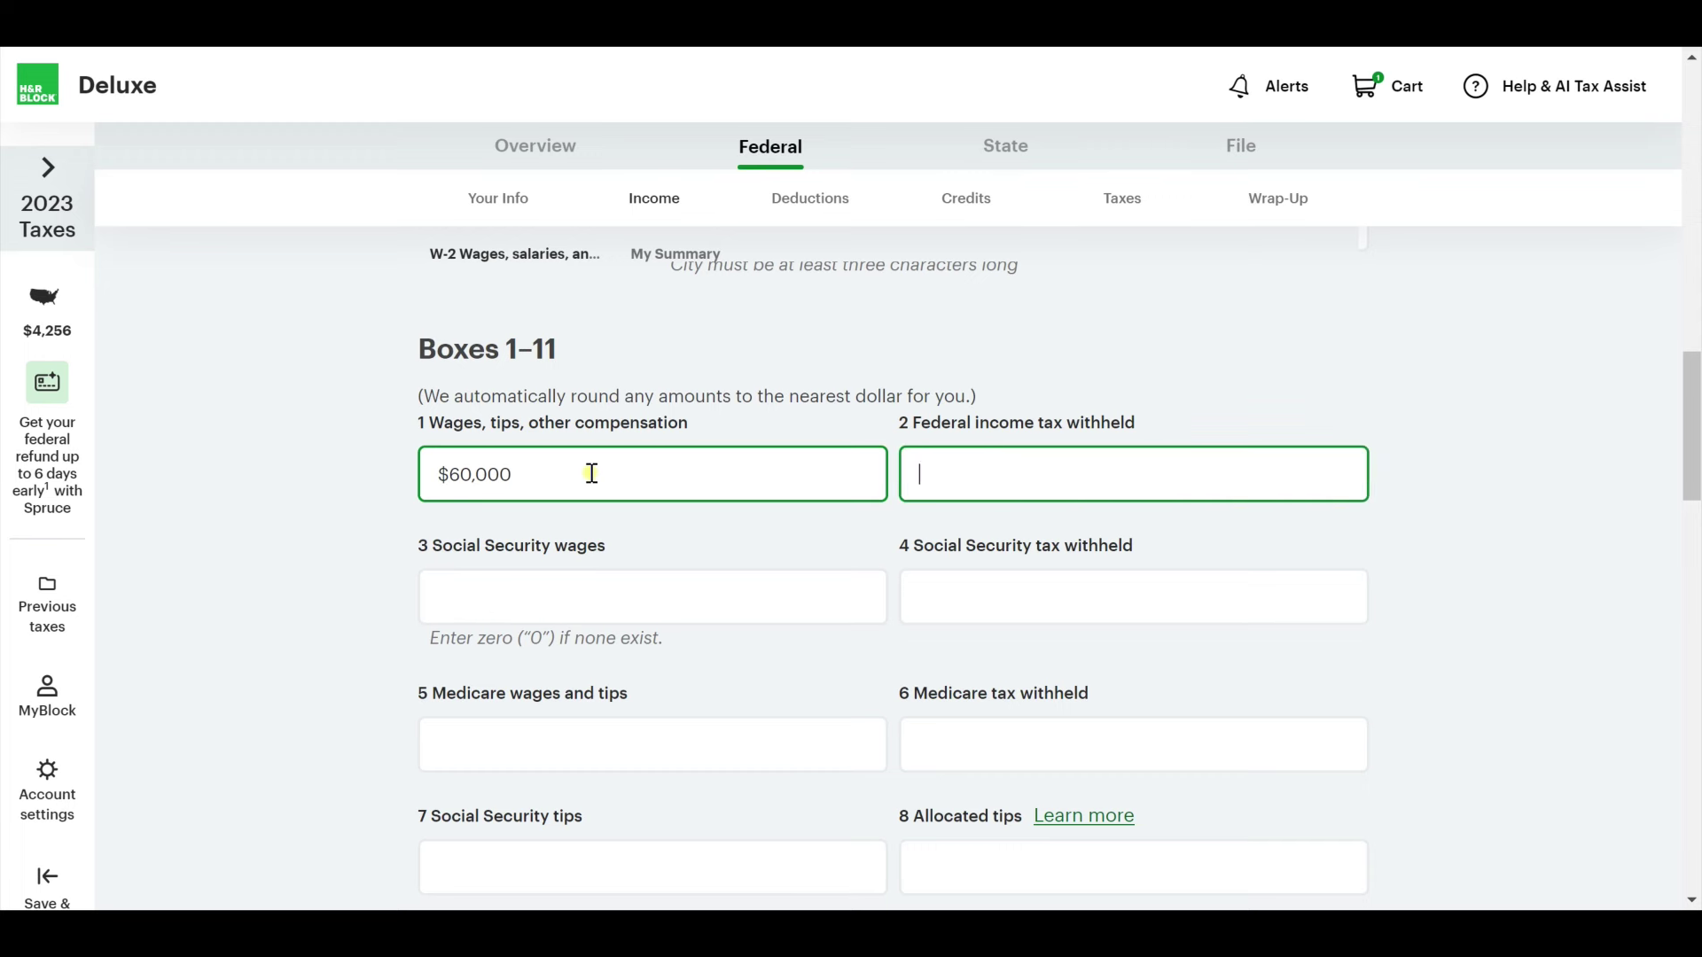
text(60,00)
key(Tab)
Fill boxes 3–6 with $60,000 Social Security and Medicare wages and $500 tax each.
text(50)
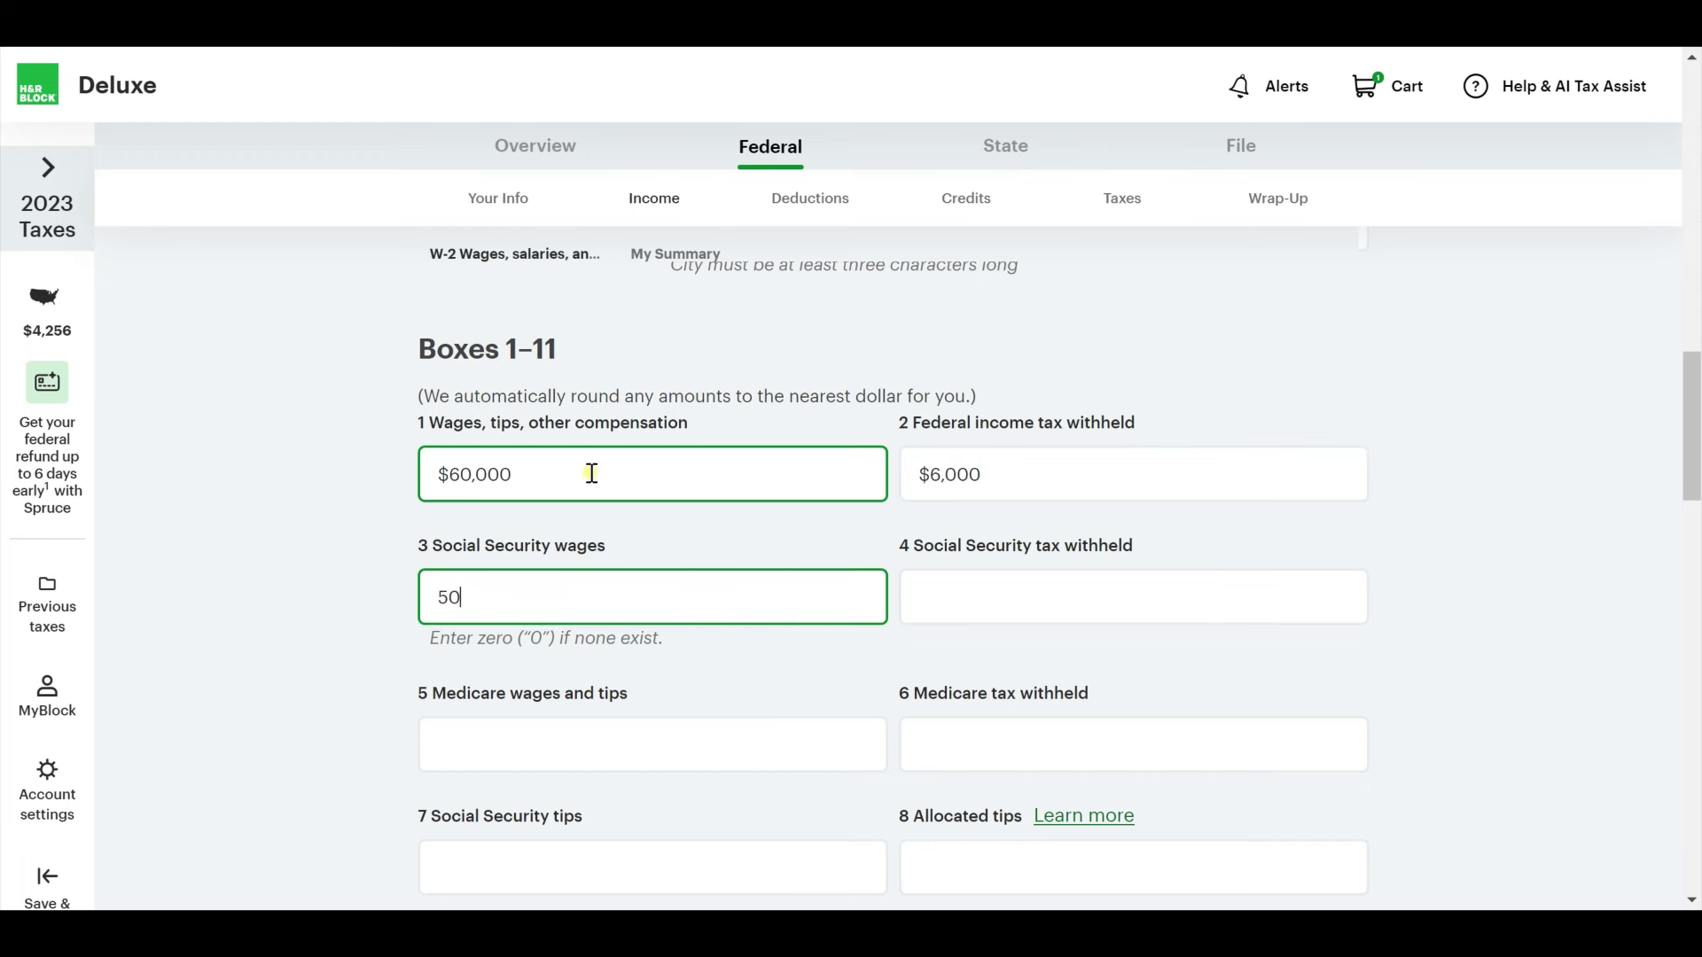
text(0)
key(Tab)
key(shift+Tab)
text(60000)
key(Tab)
text(500)
key(Tab)
text(6,000)
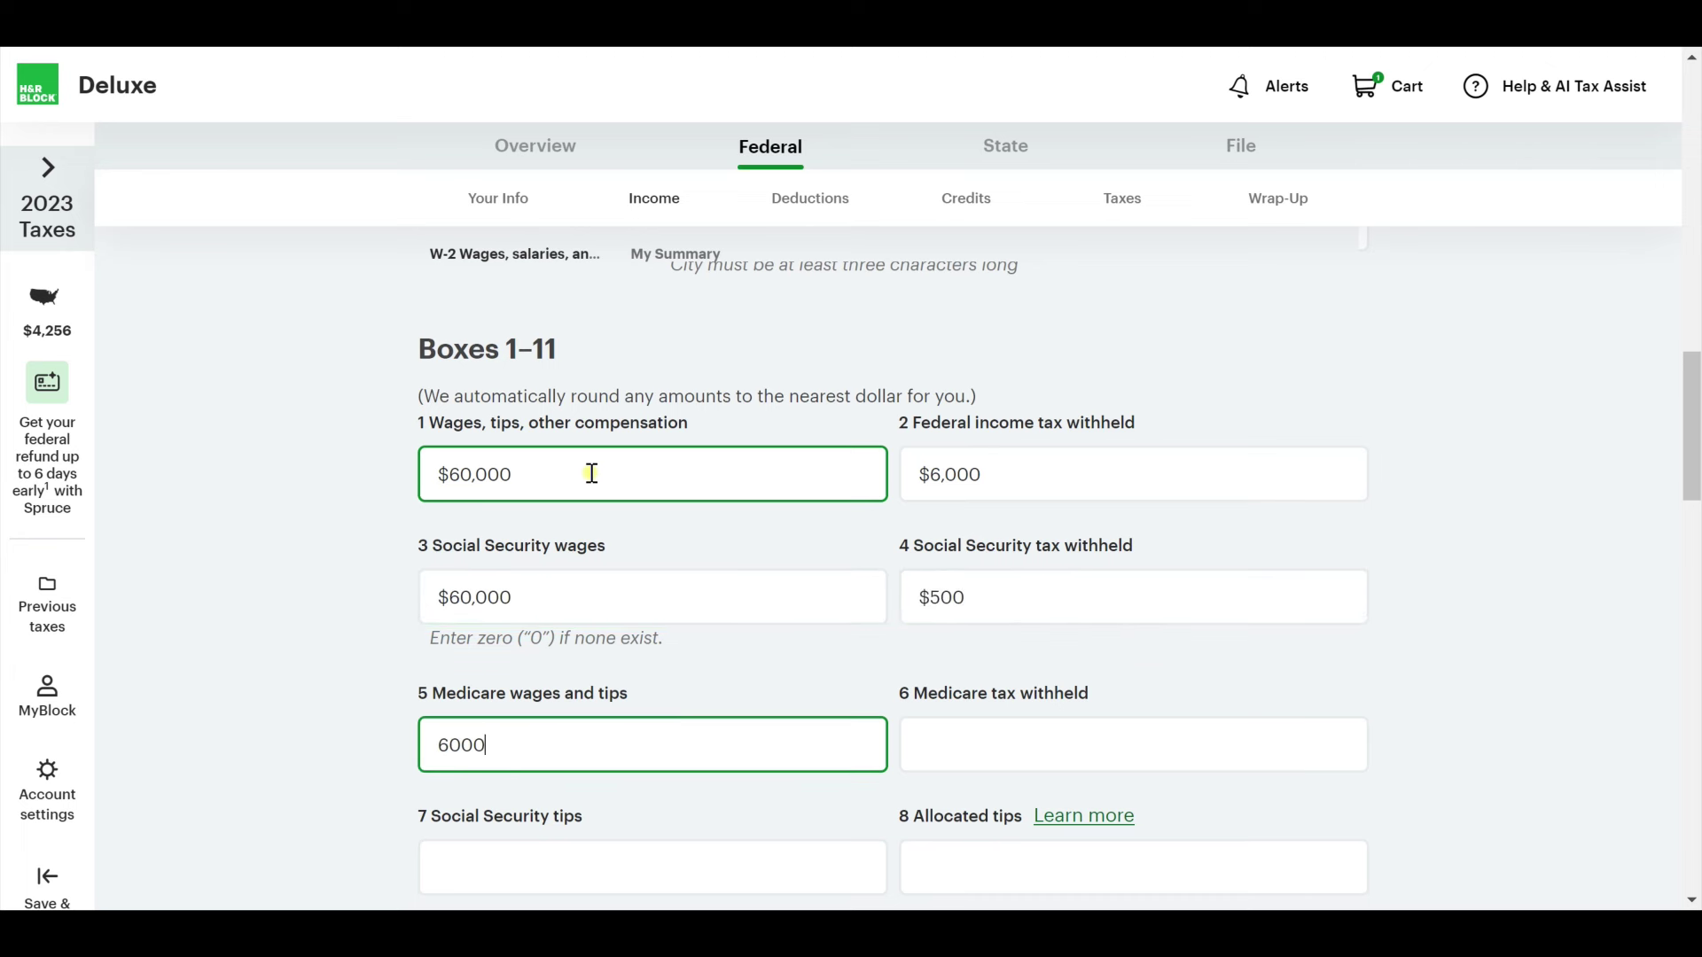
key(Tab)
key(shift+Tab)
text(0)
key(ctrl+a)
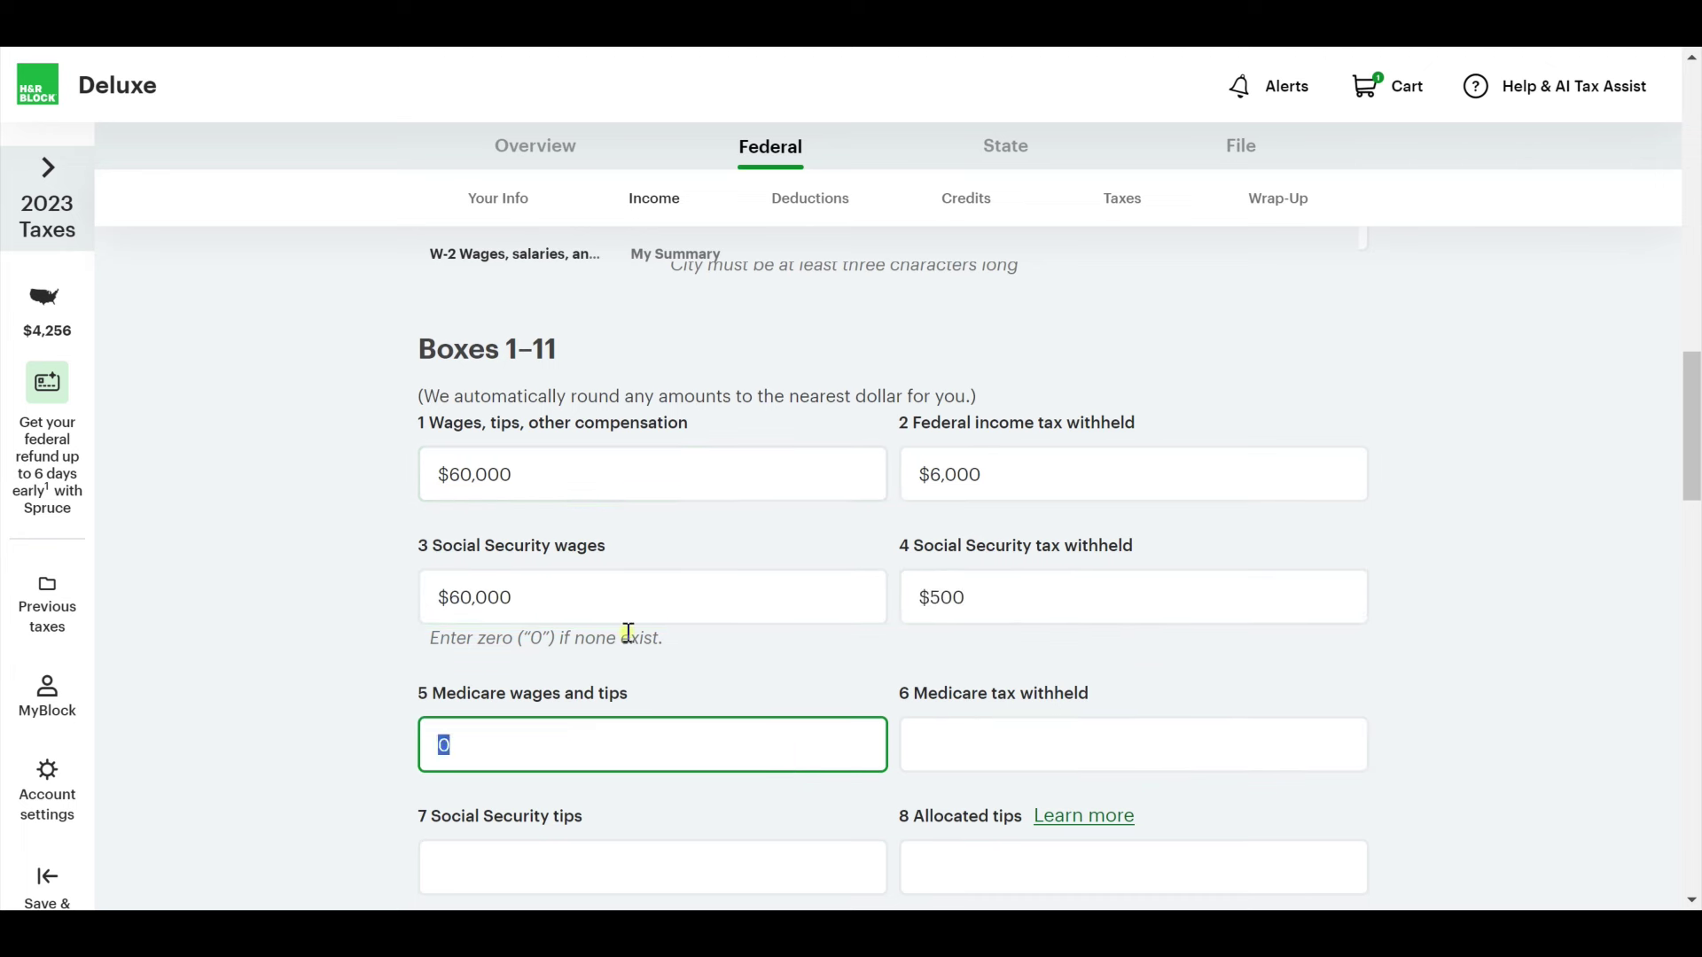
text(60,000)
key(Tab)
text(50)
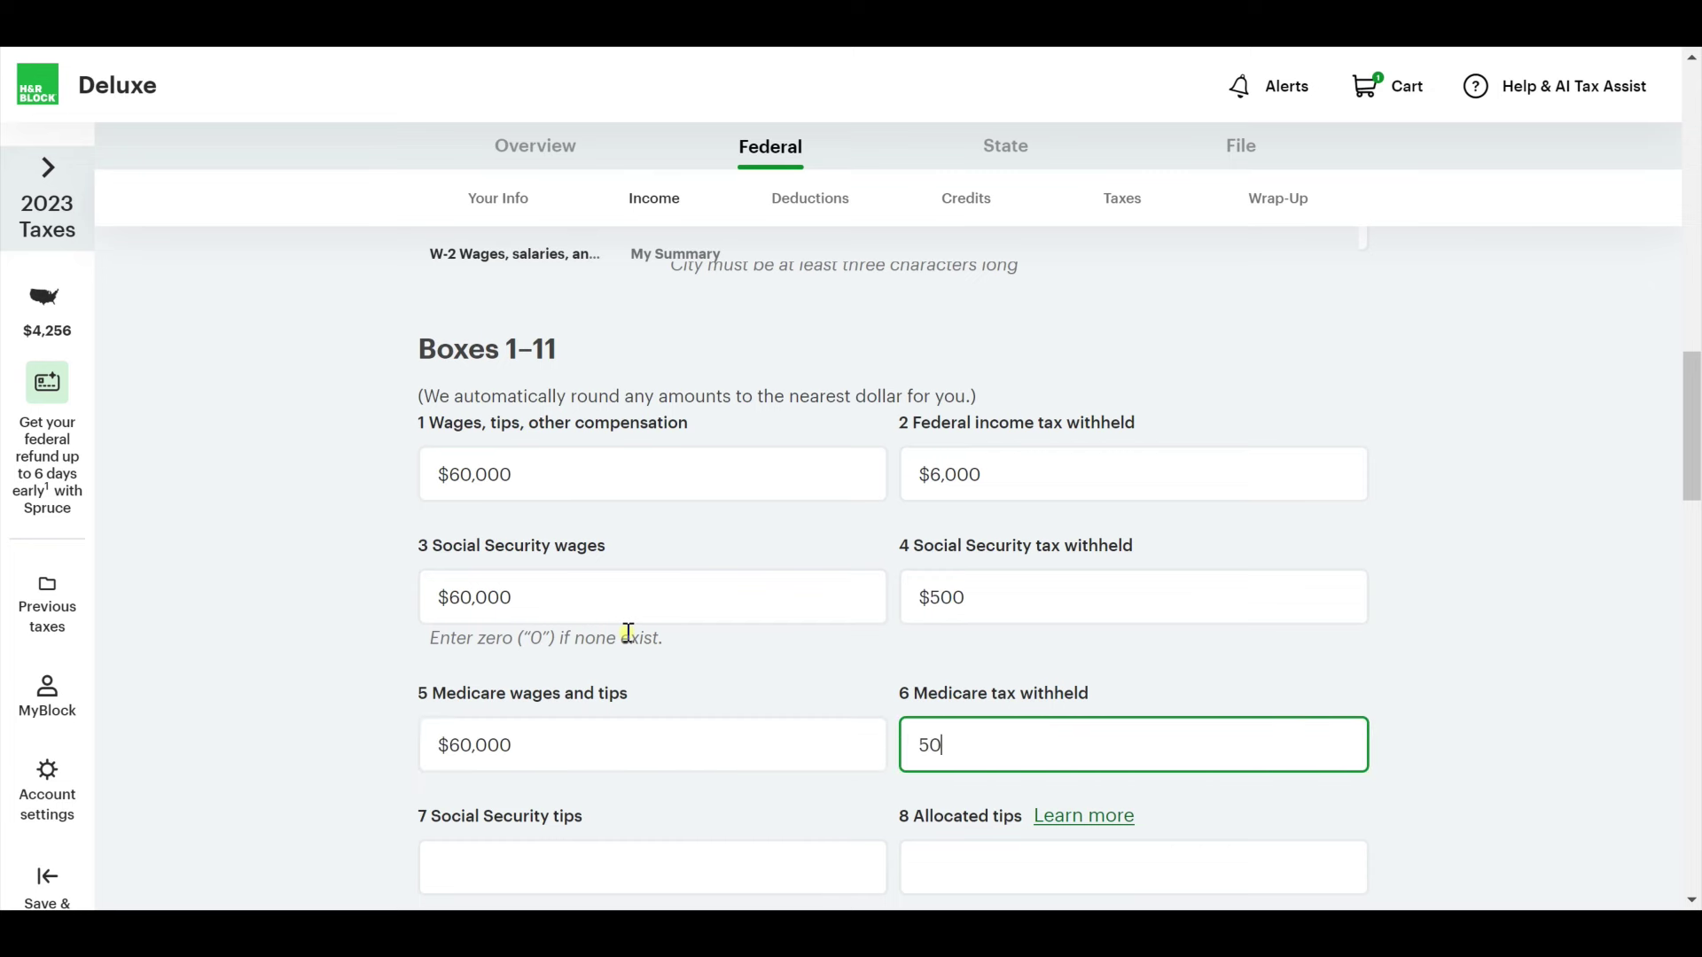
text(0)
key(Tab)
Add box 12 code DD for employer health coverage at $4,000.
scroll(628, 631, down, 5)
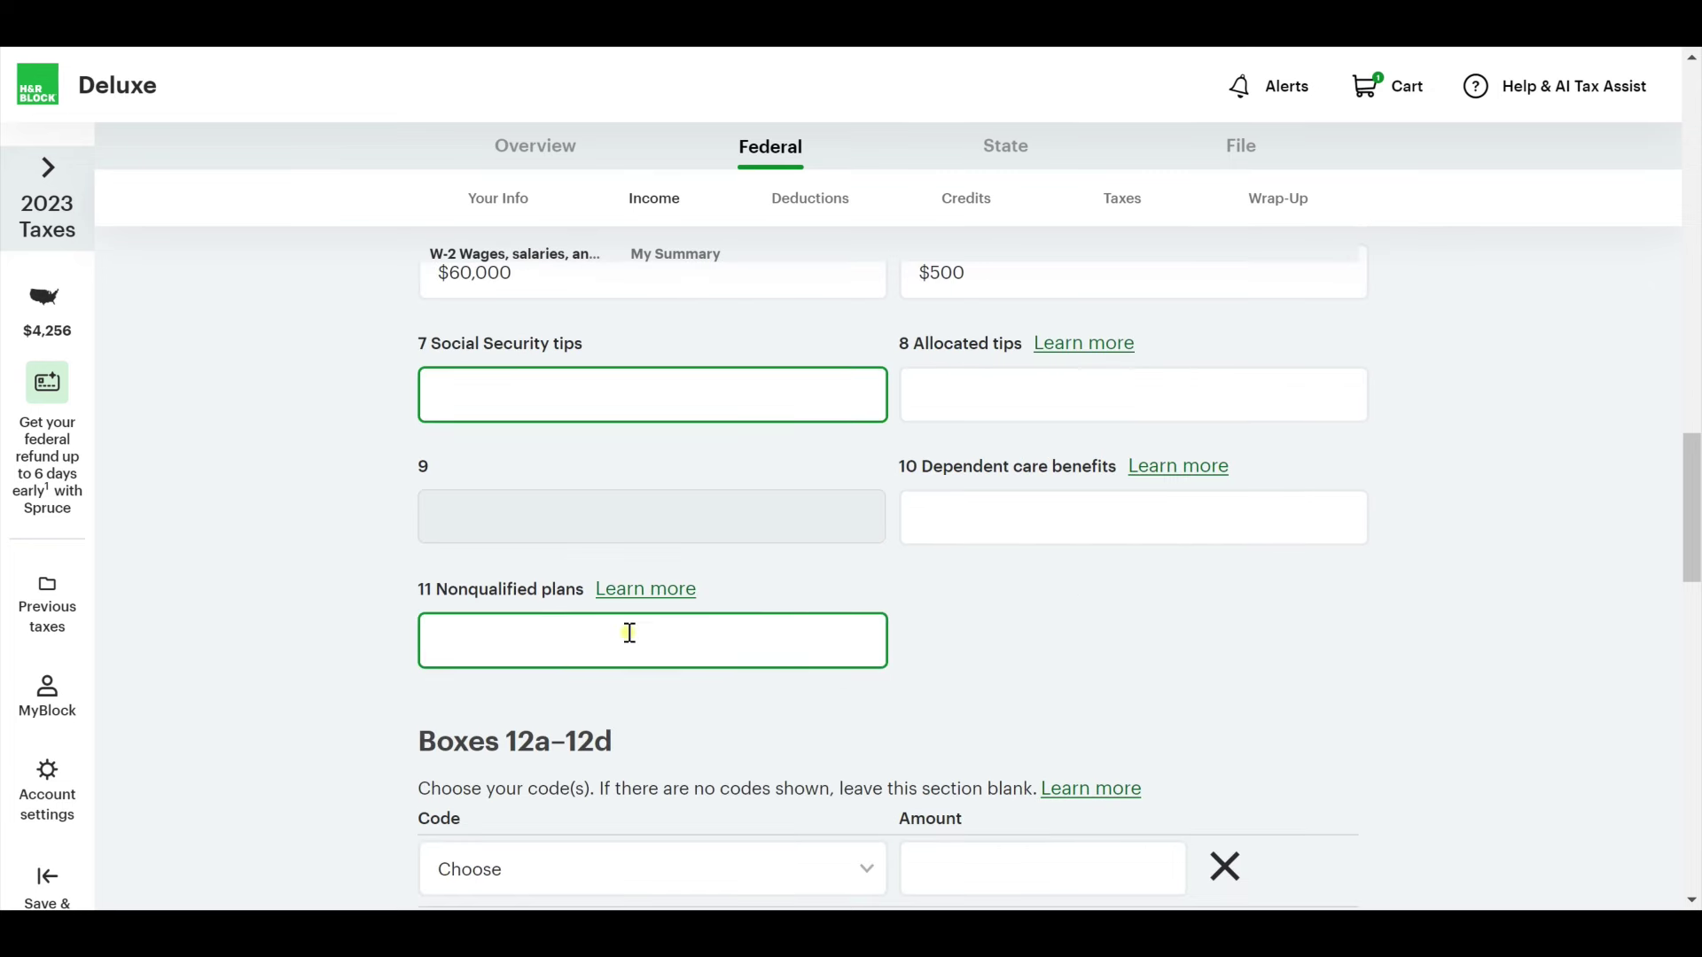
scroll(630, 632, down, 5)
click(710, 393)
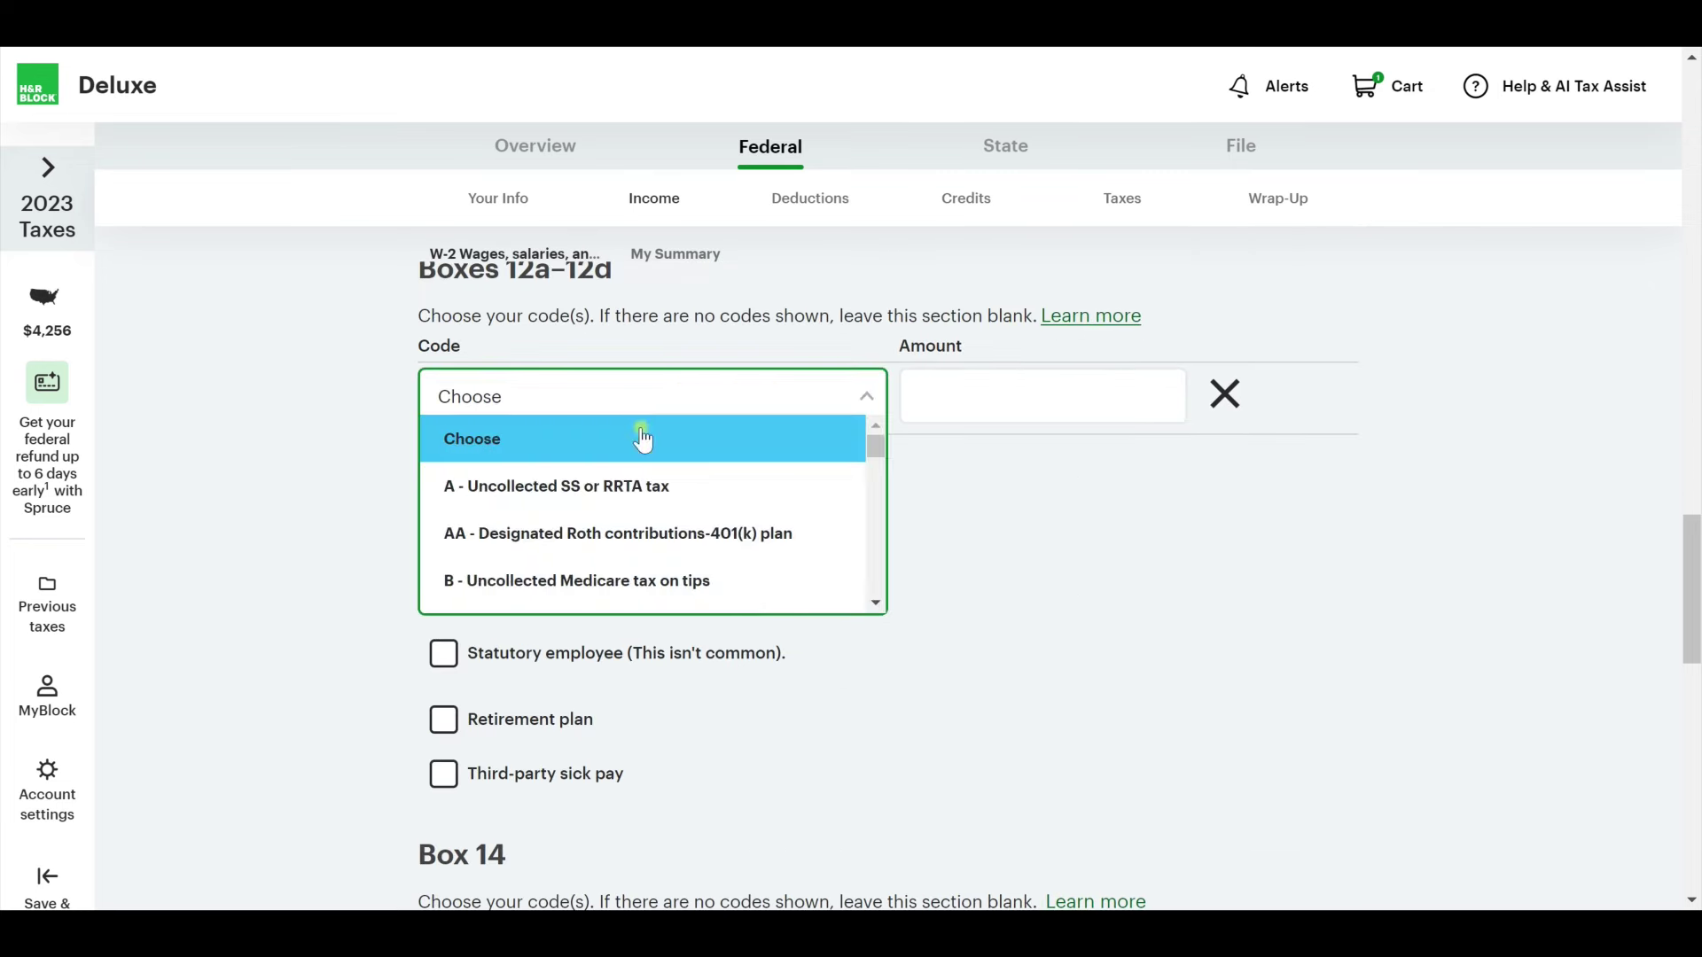
scroll(646, 589, down, 3)
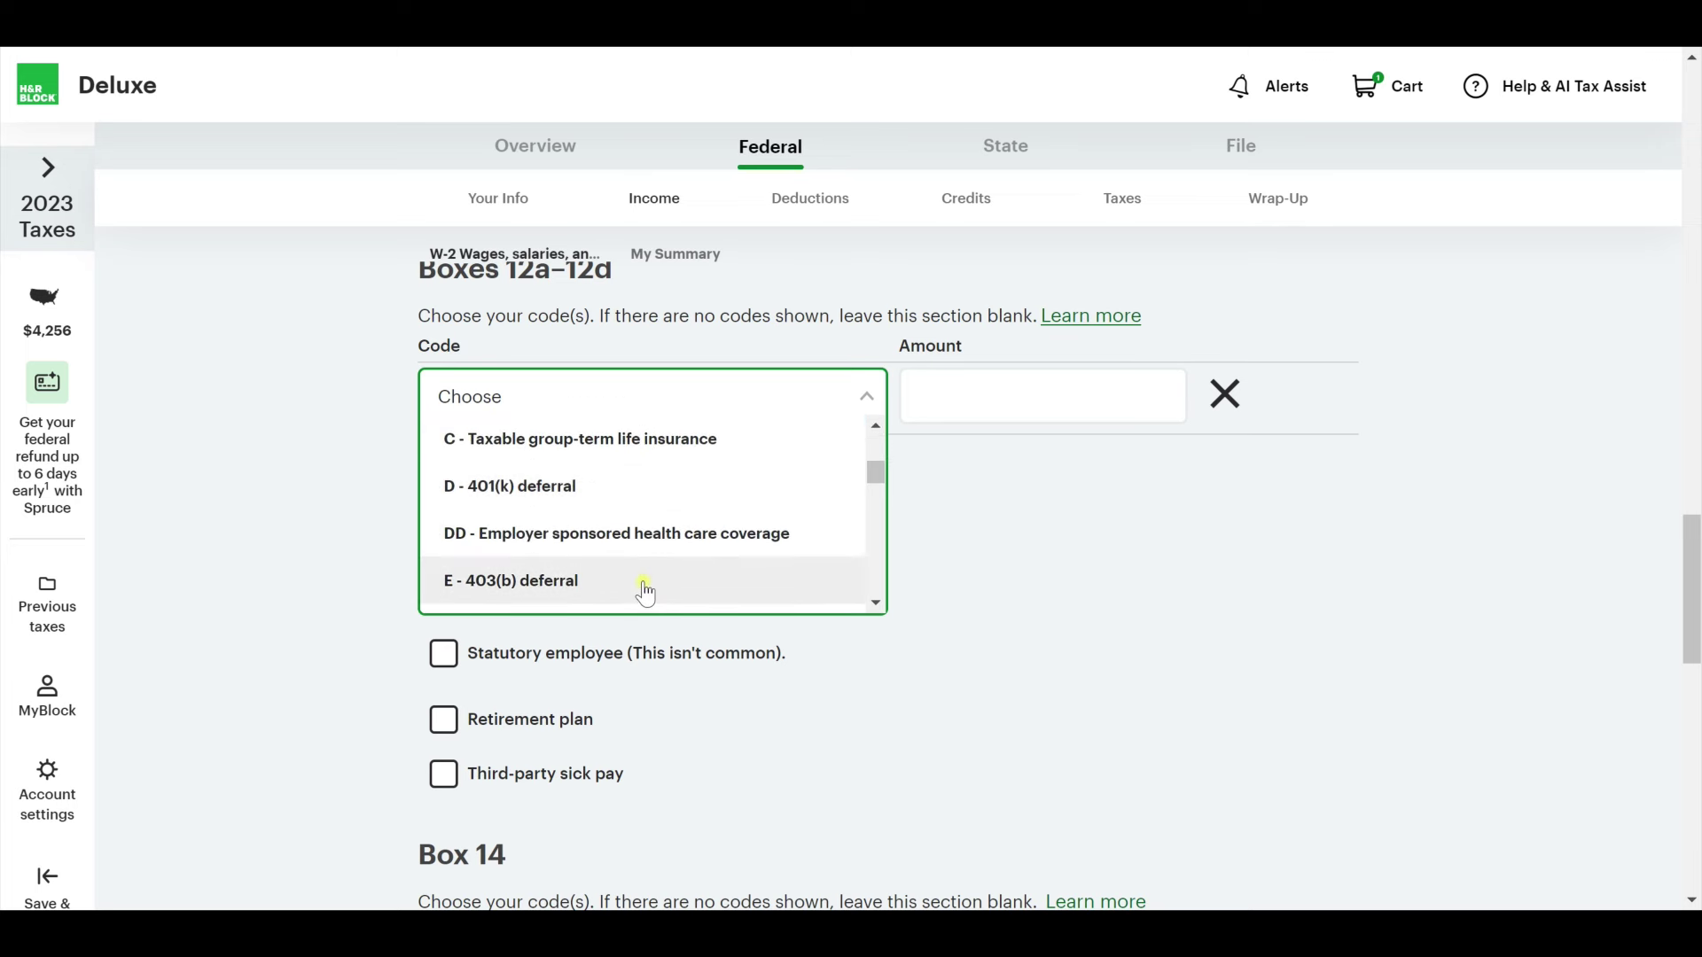
click(646, 534)
click(1012, 393)
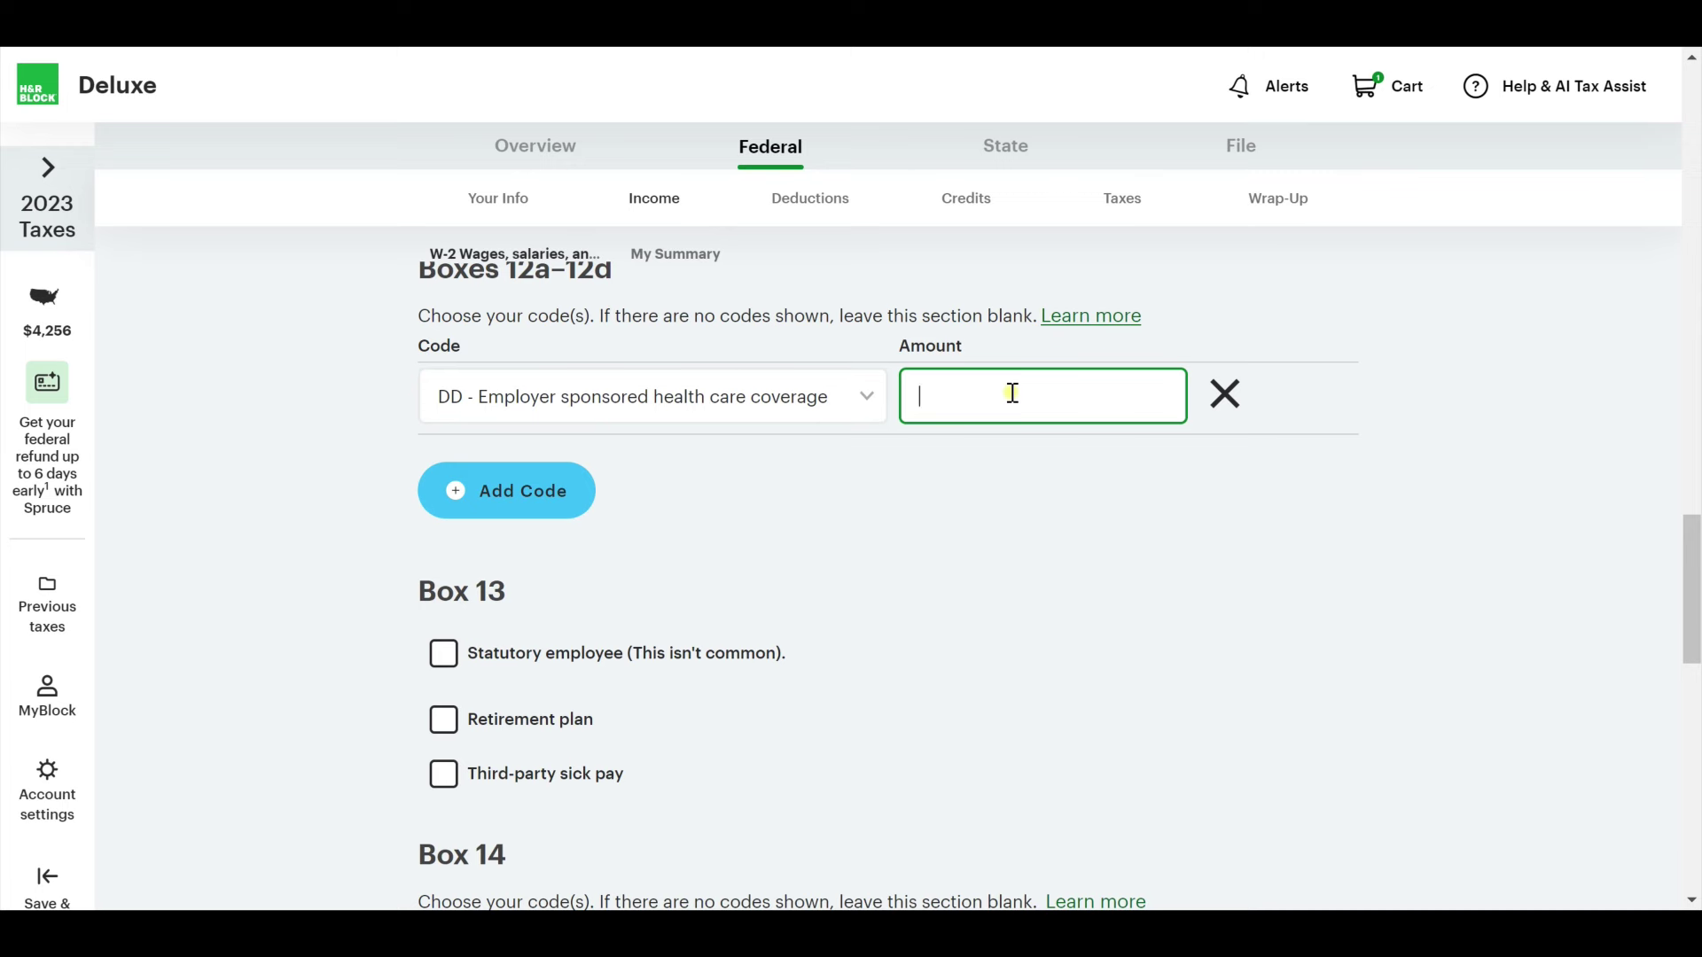
Add a second box 12 row with code D, 401(k) deferral, at $5,000.
click(478, 490)
click(567, 453)
scroll(620, 593, down, 2)
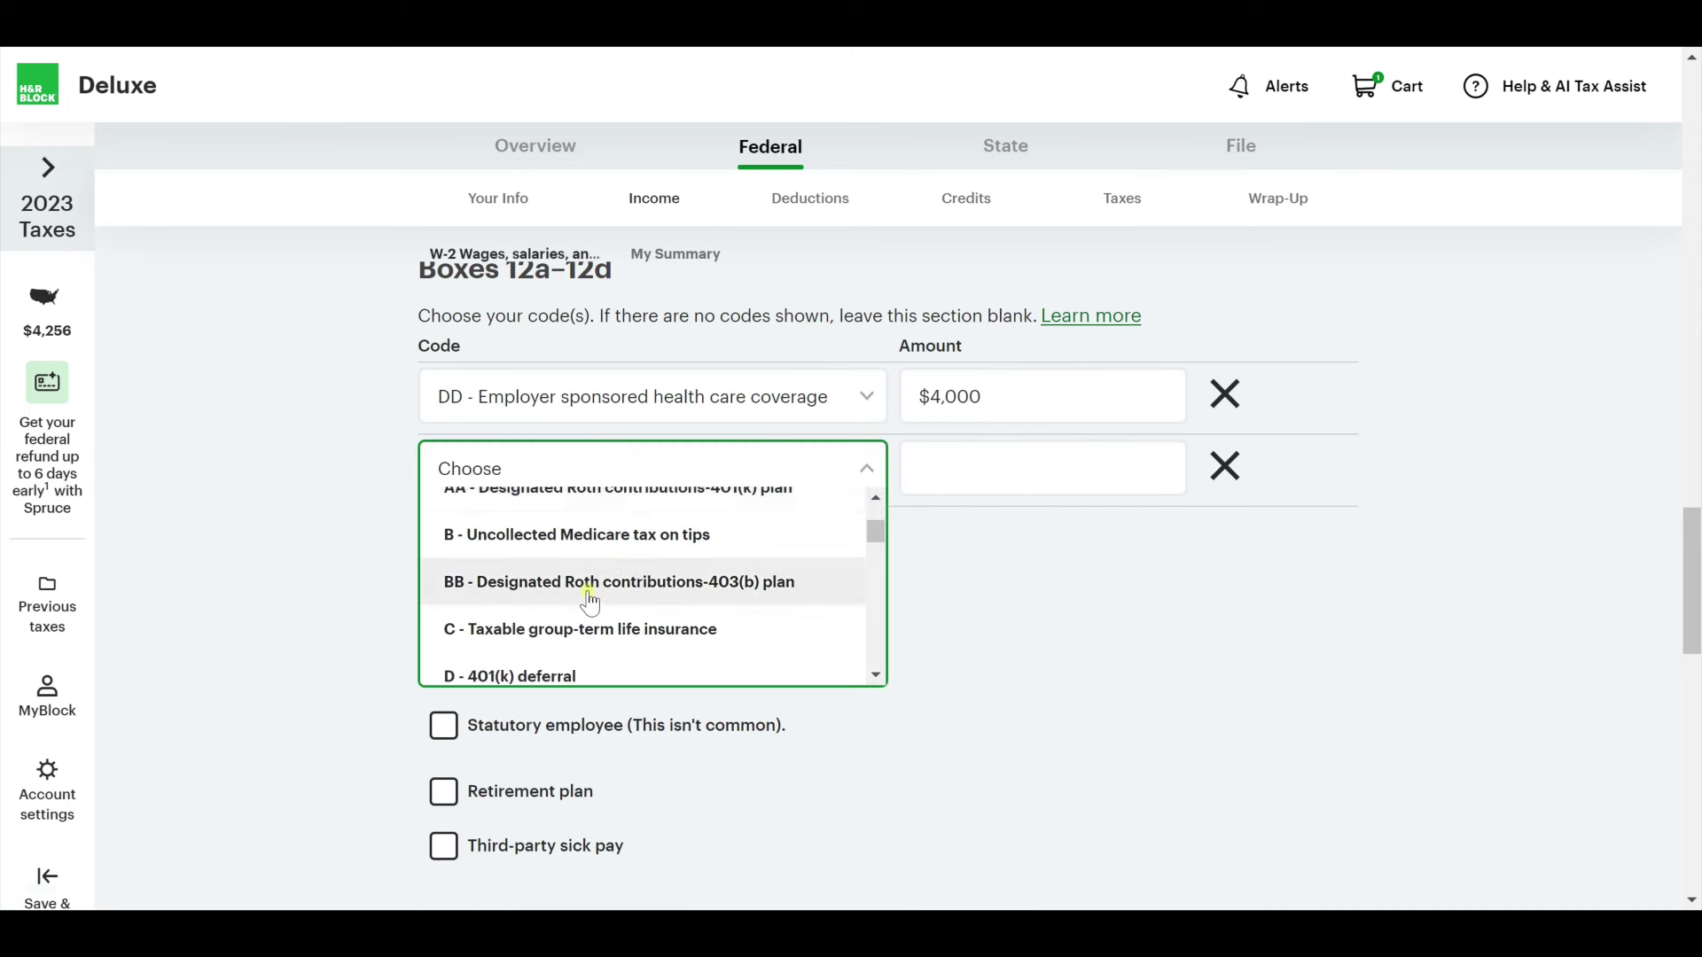
scroll(585, 602, up, 2)
scroll(549, 629, down, 3)
click(664, 566)
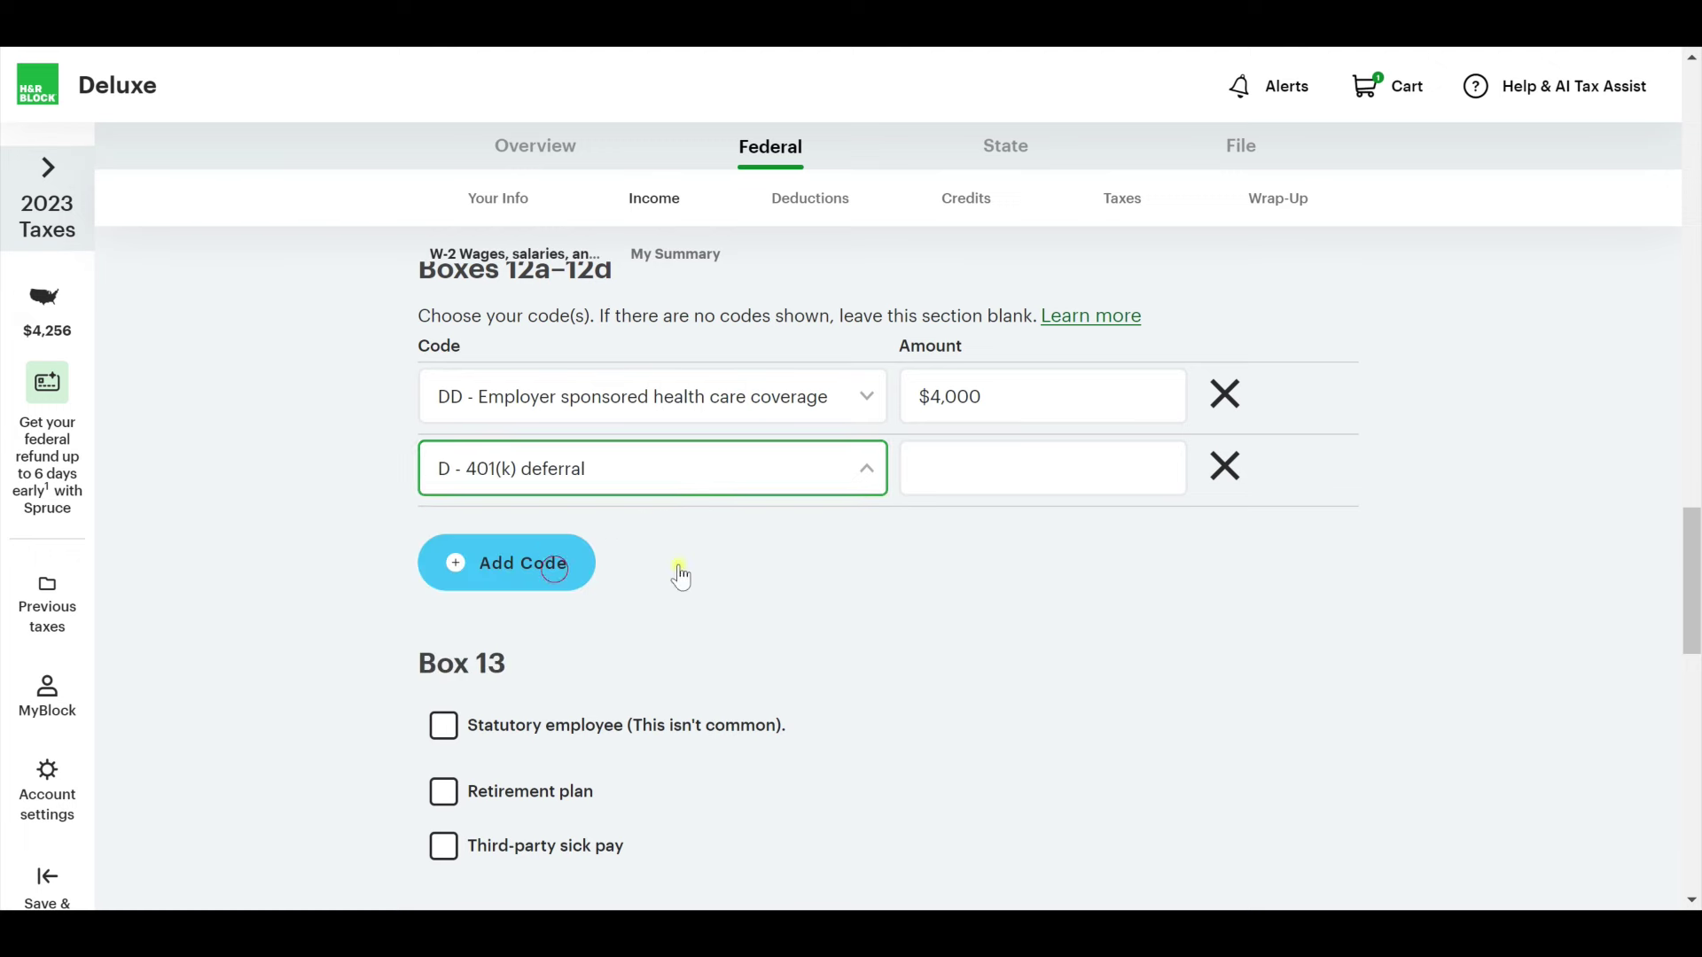
click(976, 482)
text(5000)
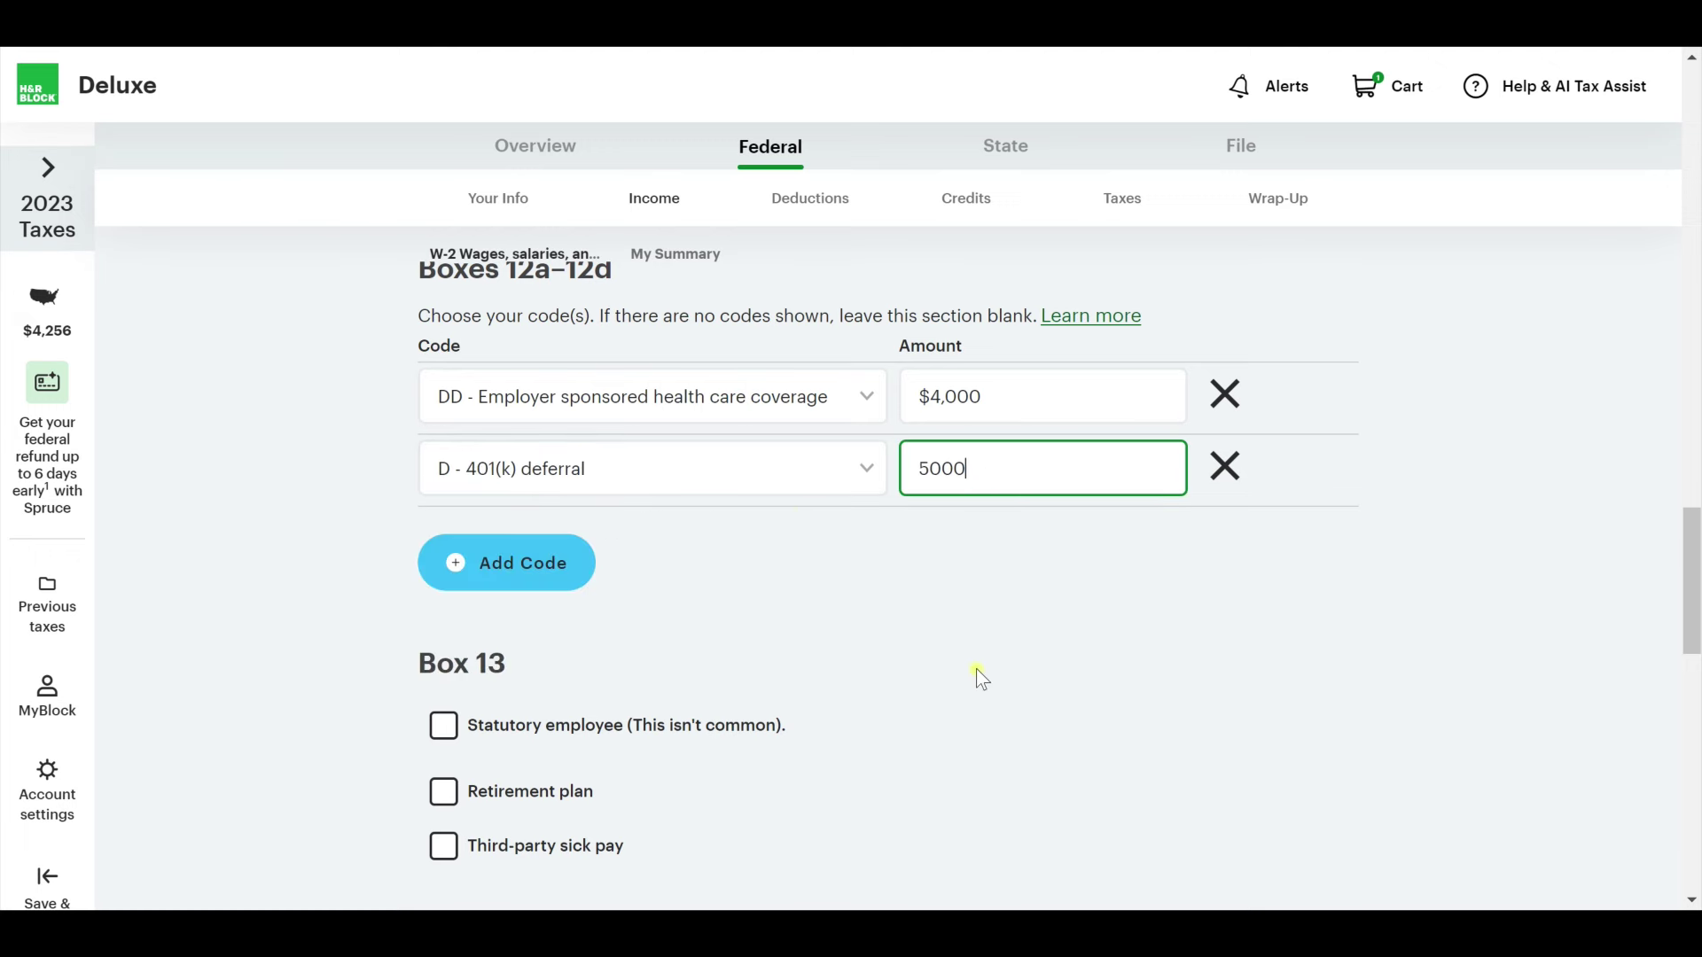
click(976, 669)
scroll(998, 698, down, 3)
scroll(517, 464, down, 10)
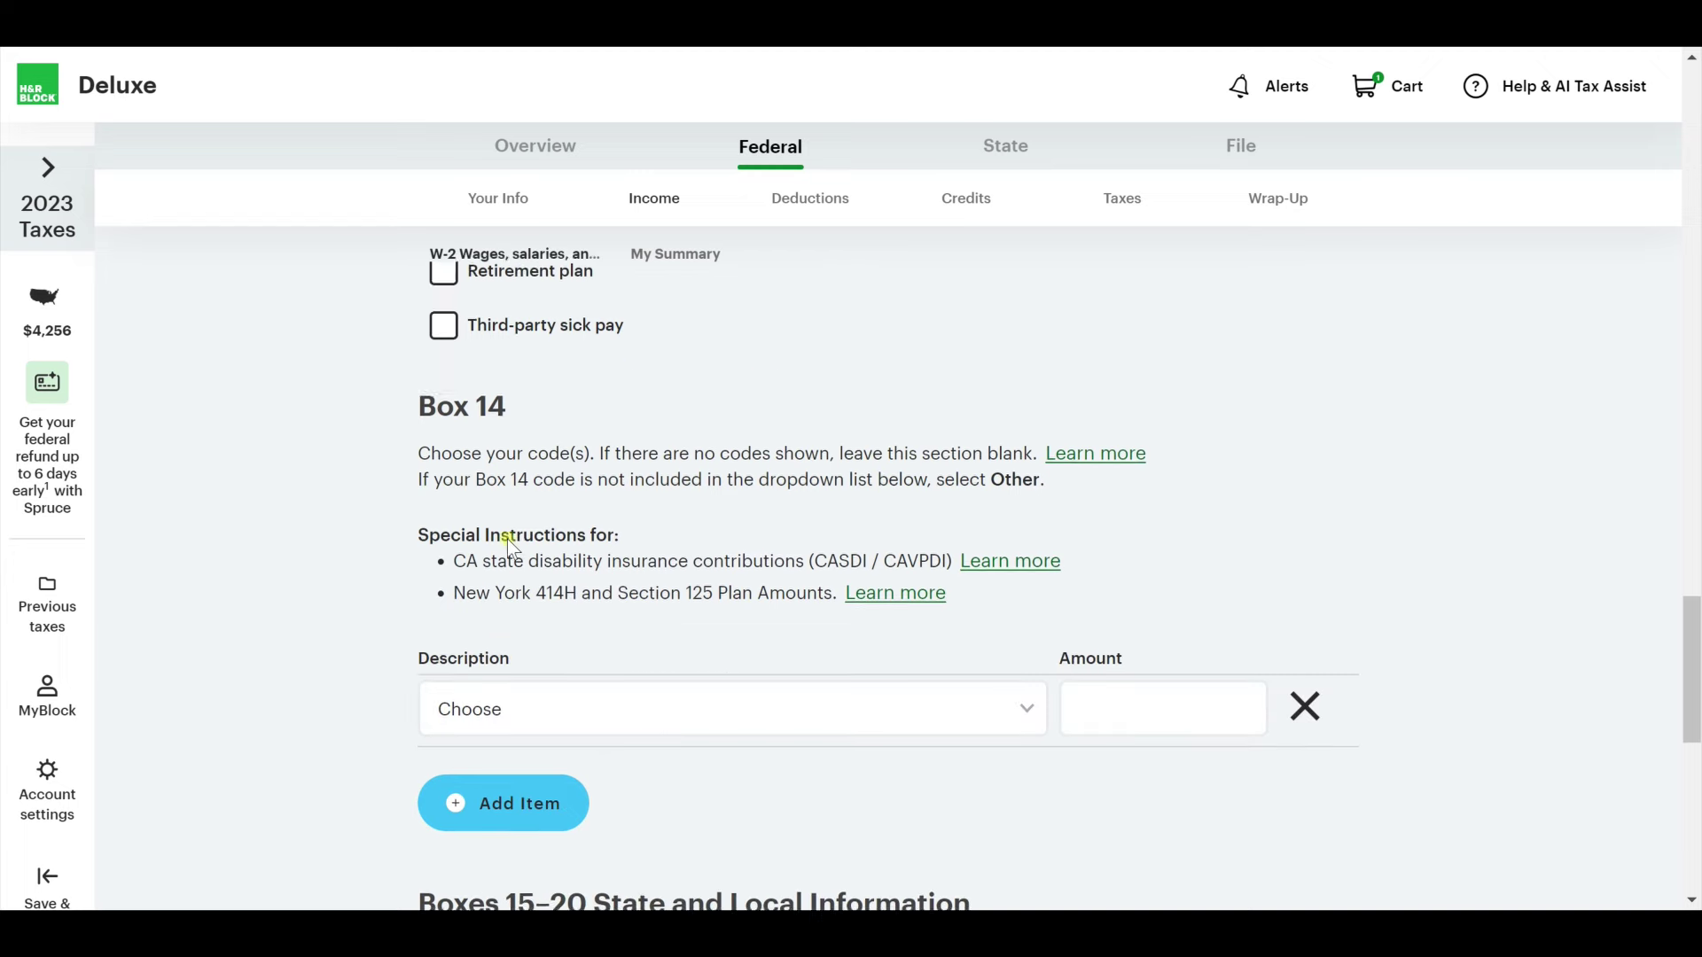
Enter Minnesota, the state ID, $60,000 state wages and $2,000 state tax, then submit the W-2.
scroll(517, 612, down, 2)
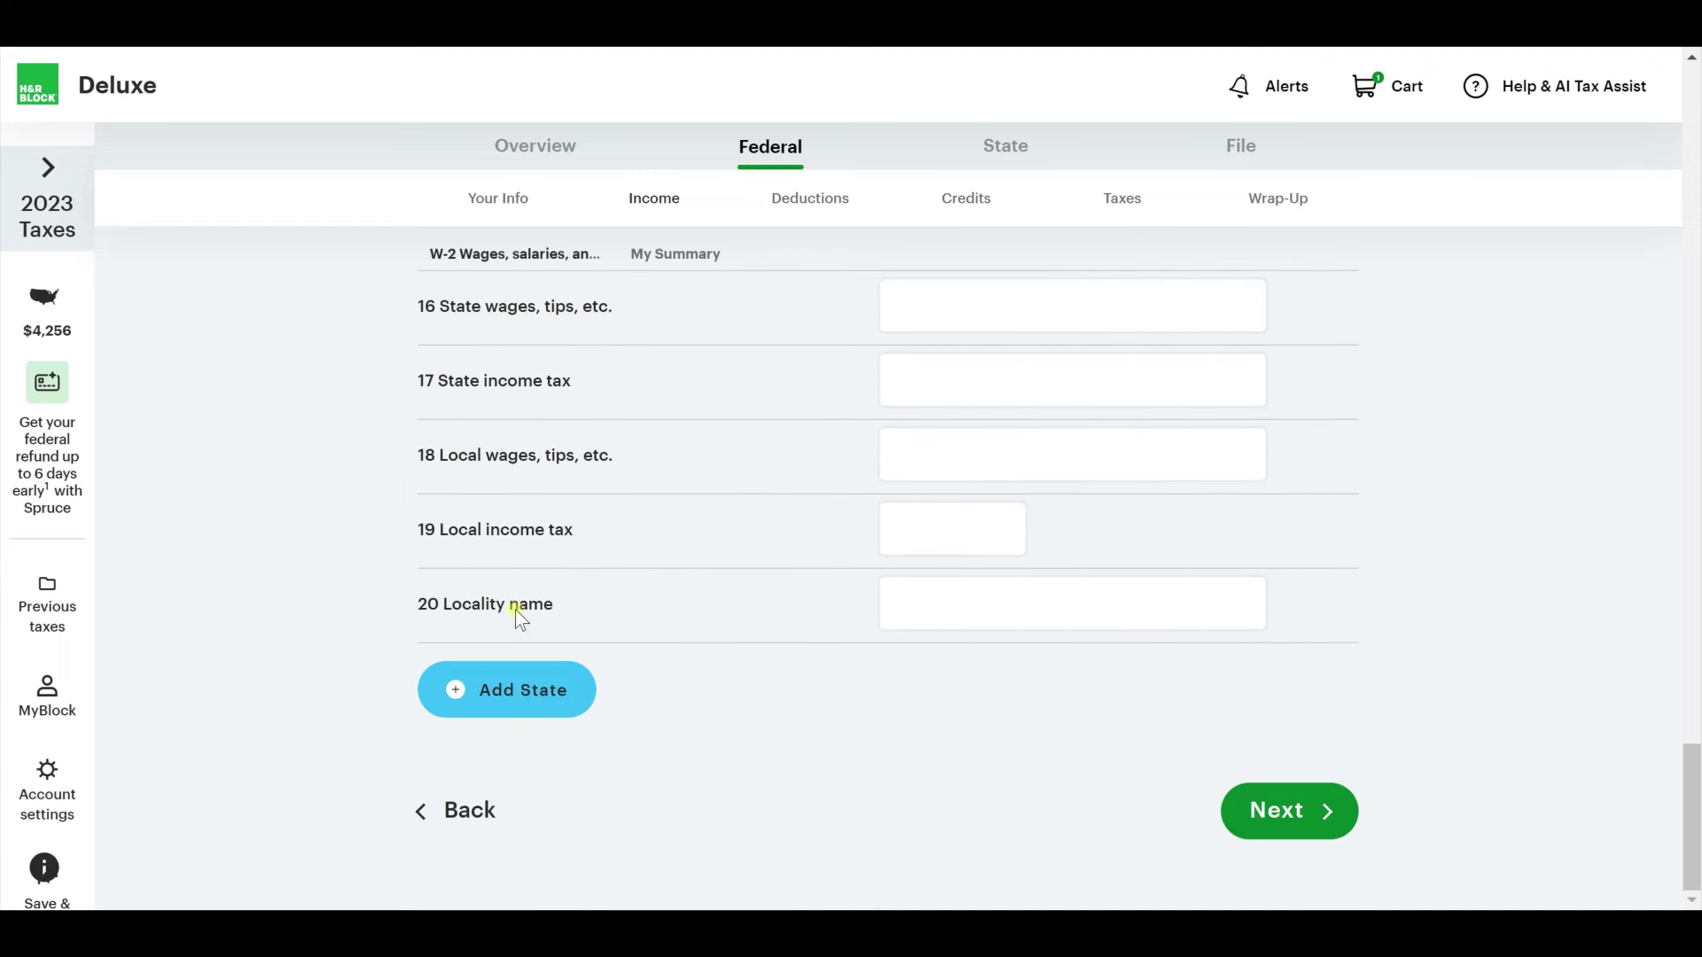
scroll(748, 635, up, 3)
click(955, 416)
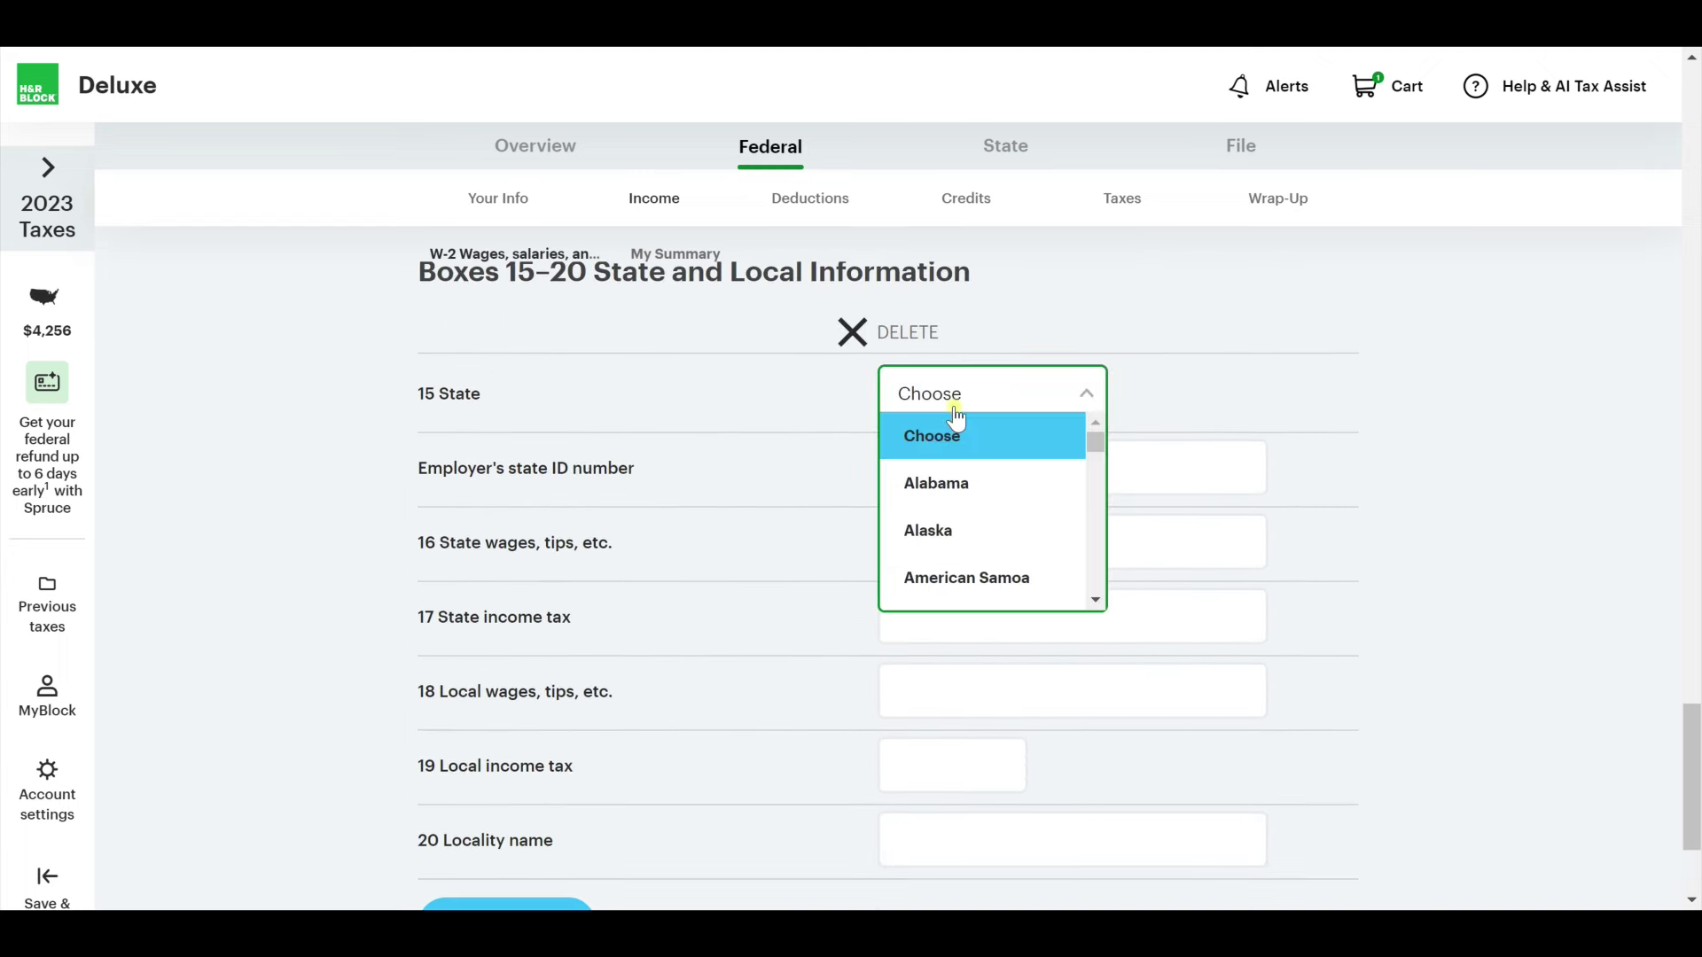
text(min)
key(Tab)
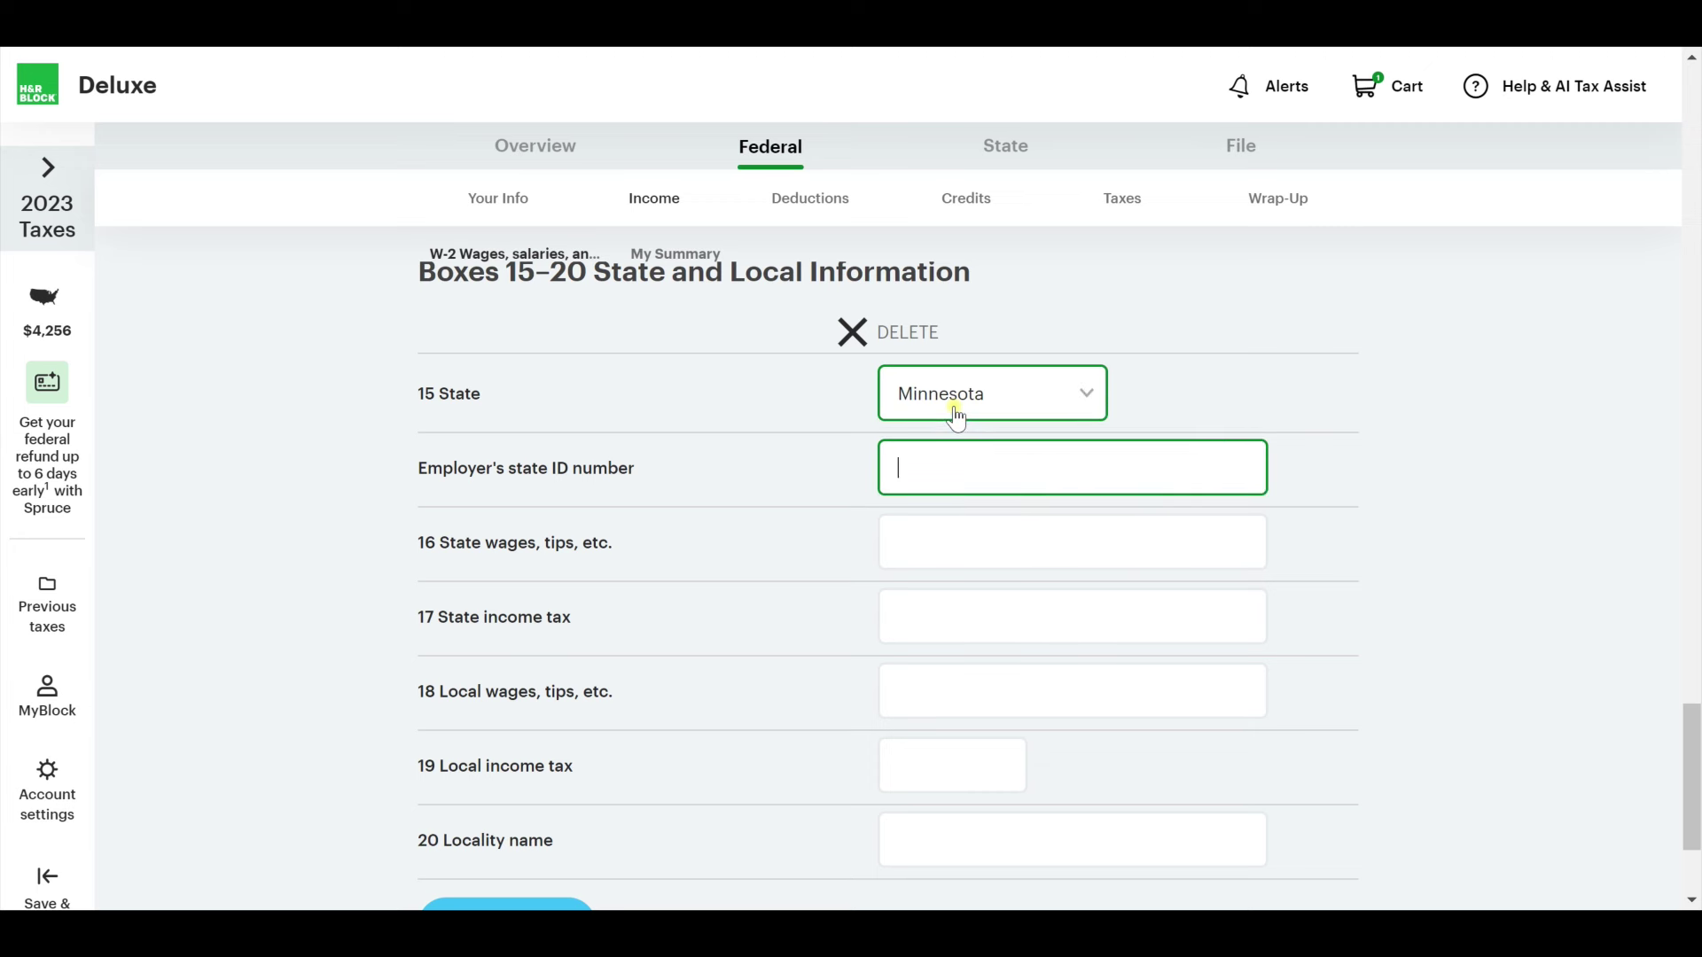
text(1234567)
key(Tab)
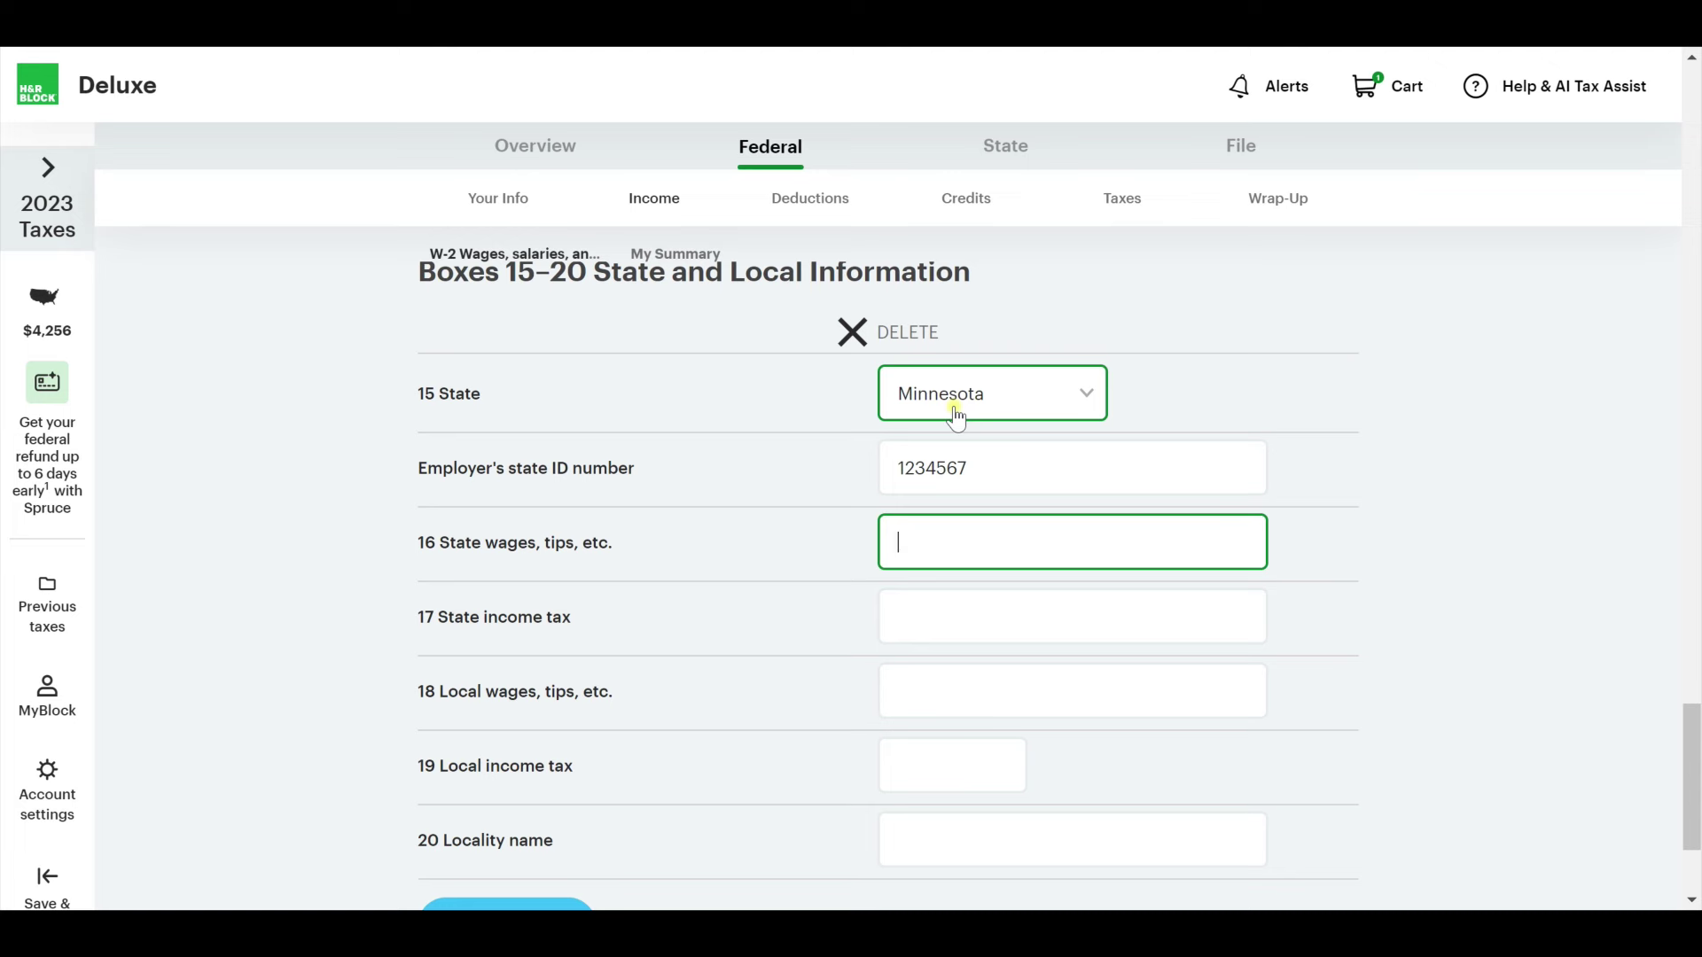
text(60000)
key(Tab)
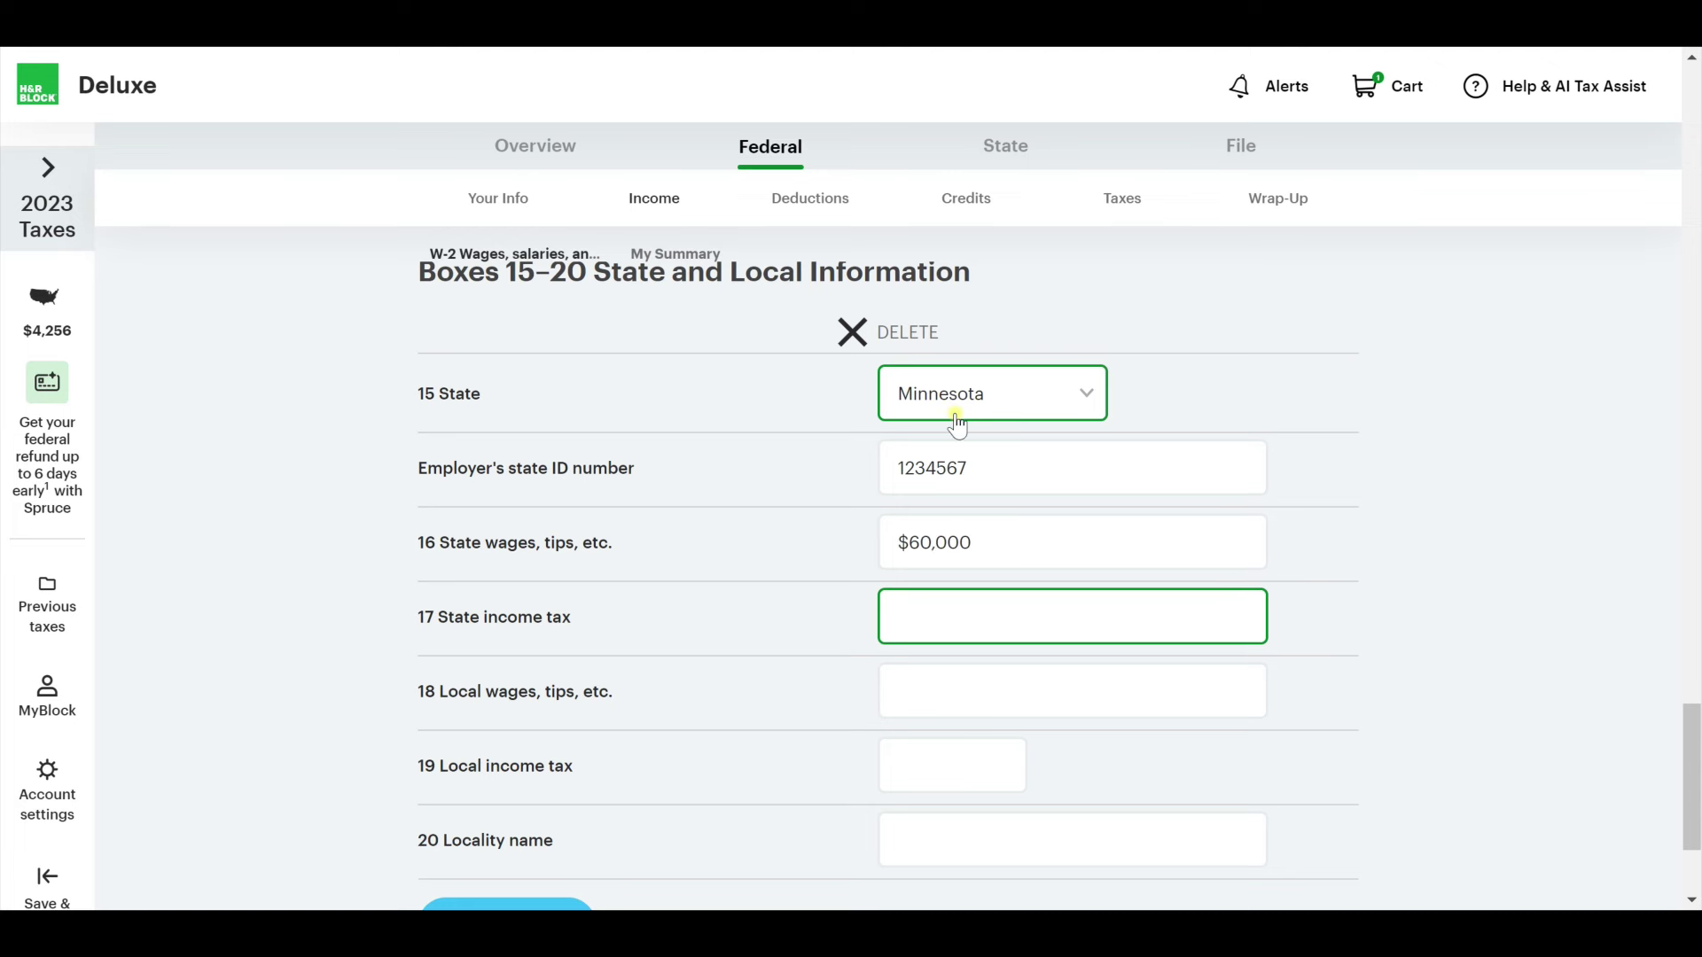
text(2,000)
key(Tab)
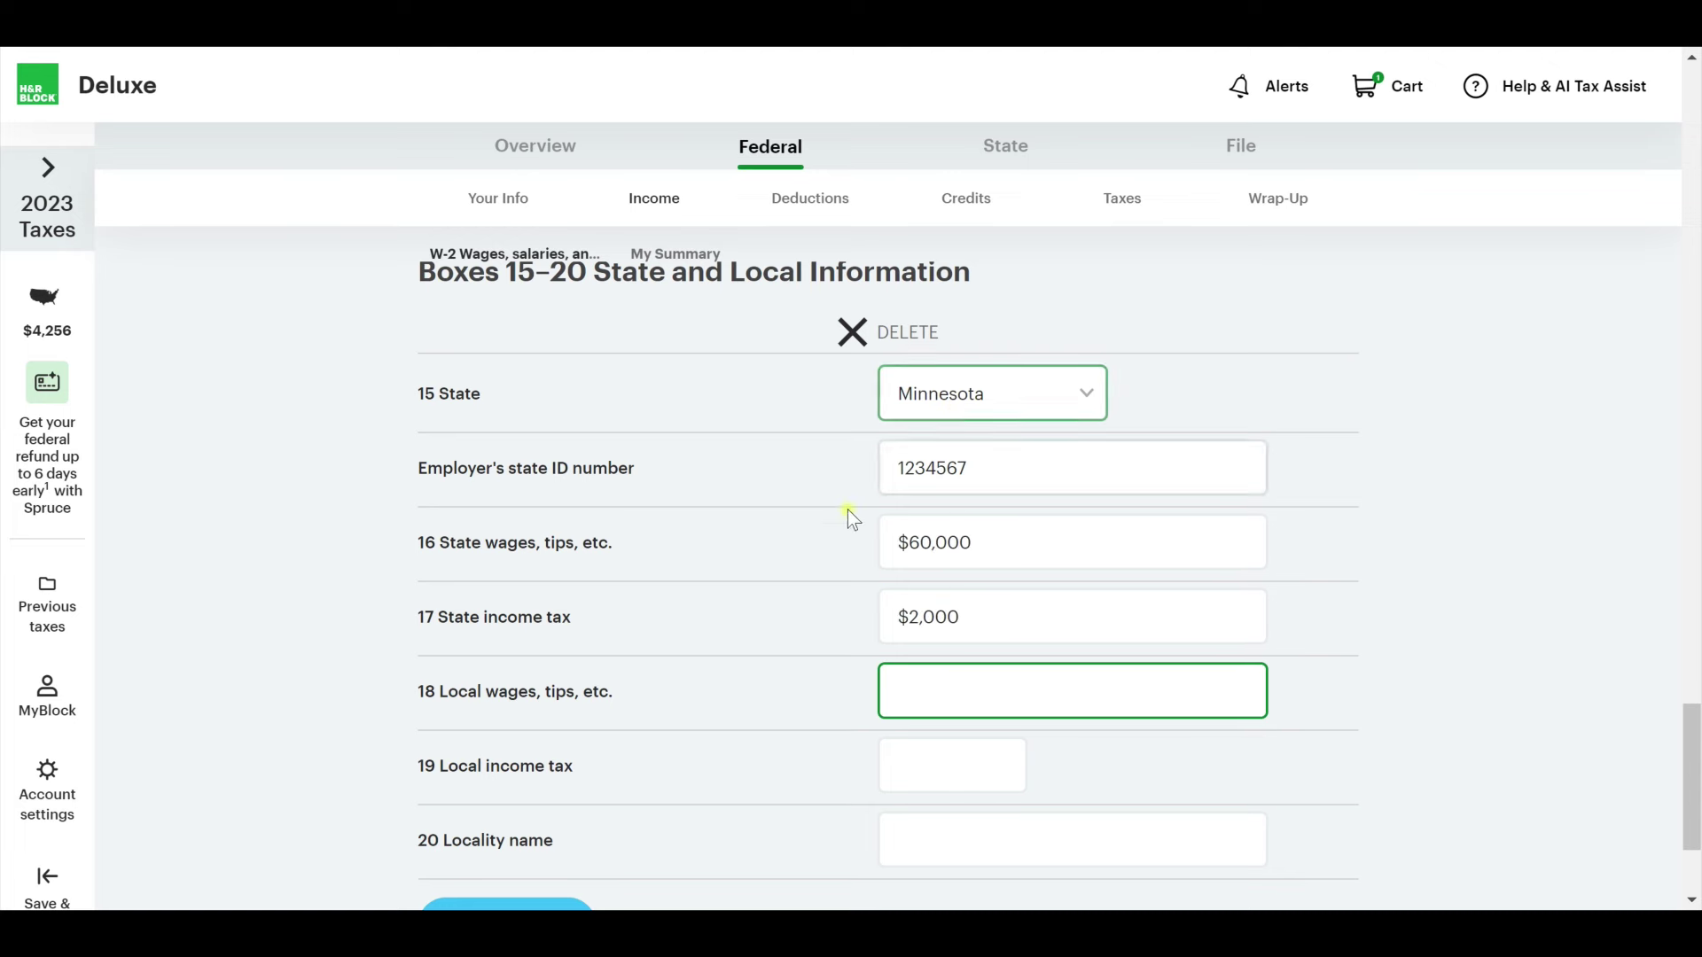
scroll(849, 513, down, 3)
click(1318, 840)
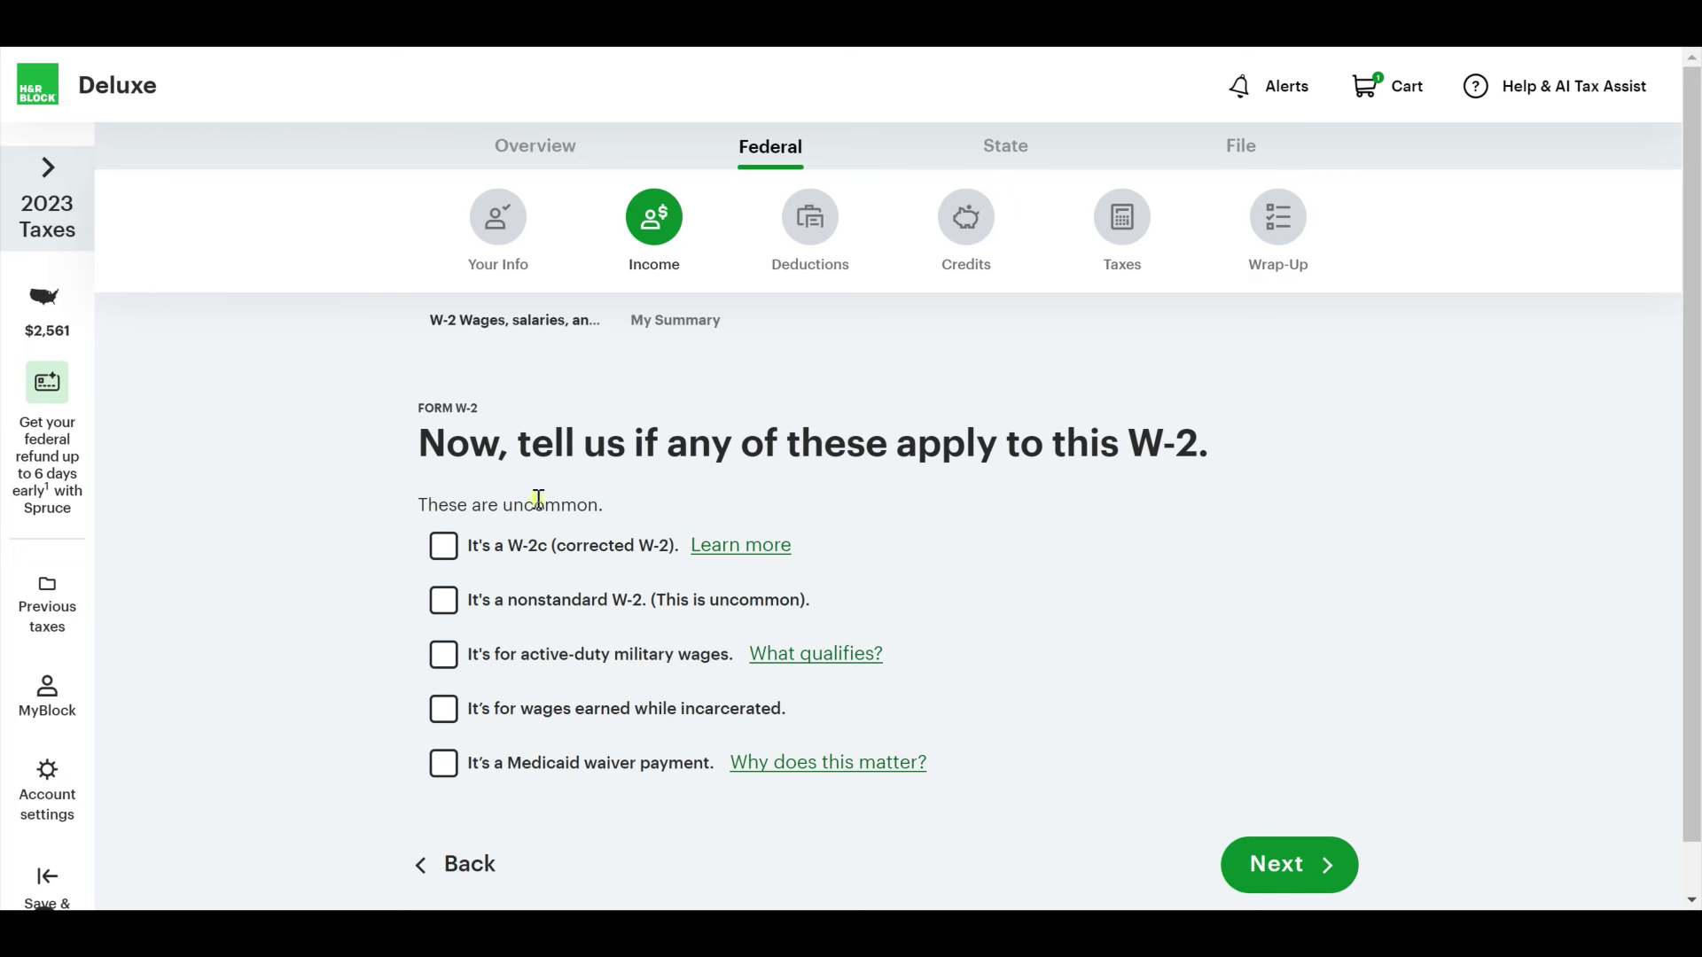
Continue past the uncommon-situations, Medicare review and W-2 summary pages.
scroll(886, 709, down, 2)
click(1297, 815)
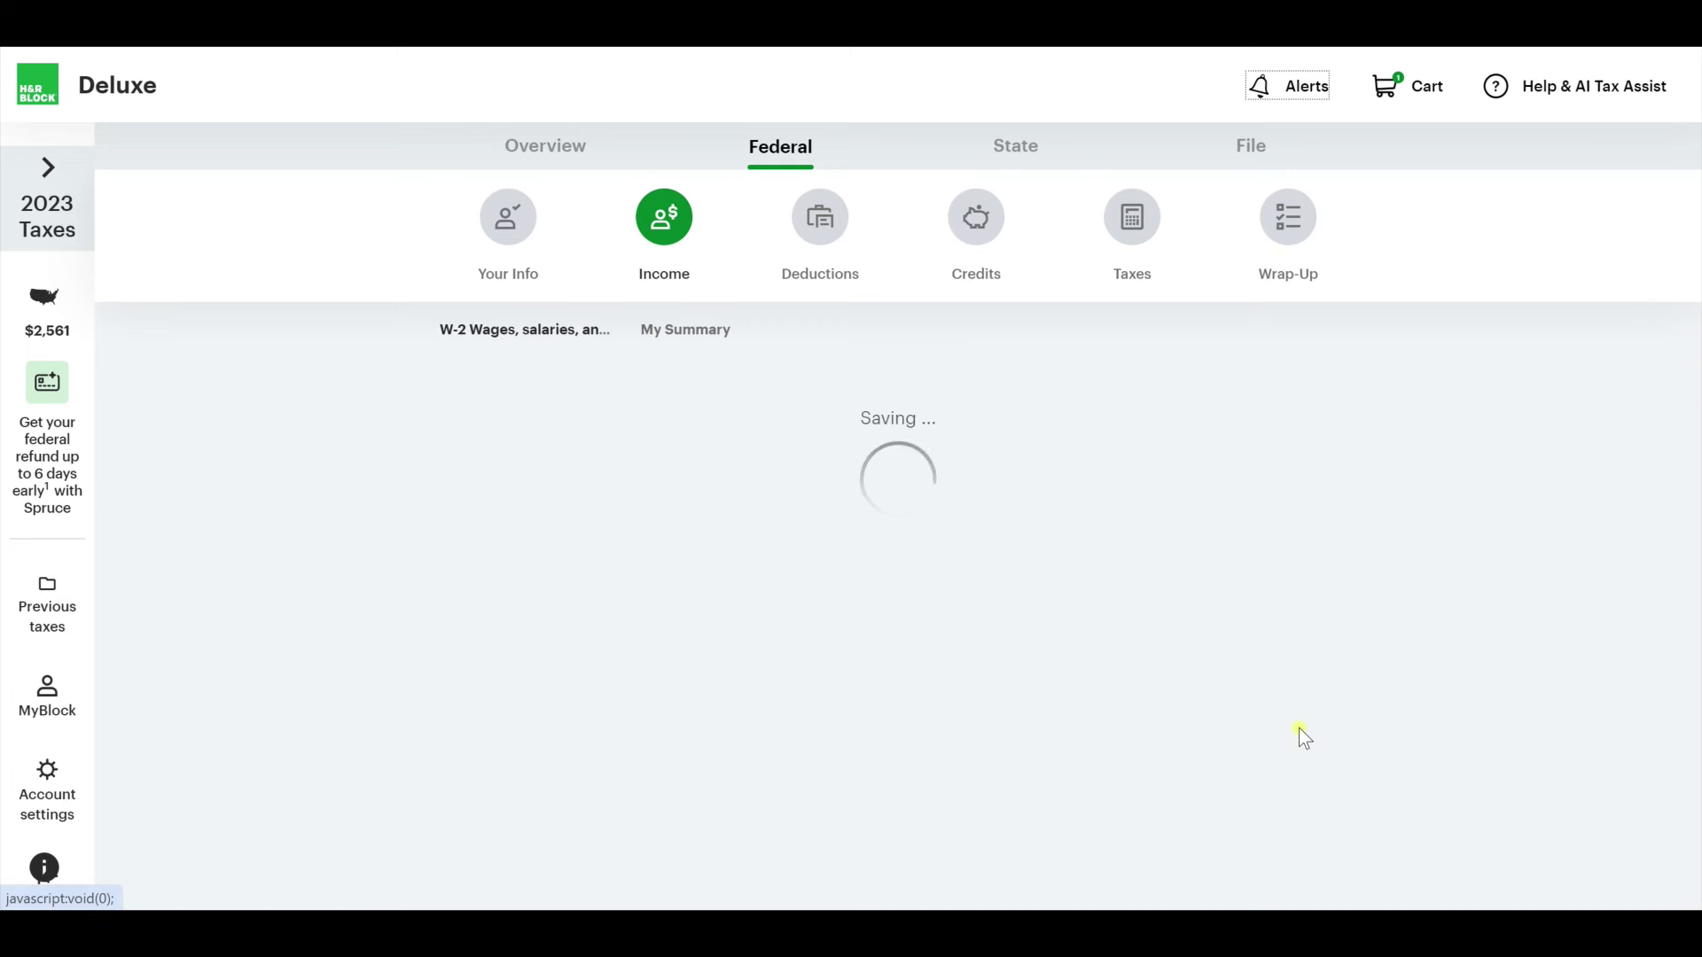
scroll(992, 650, down, 5)
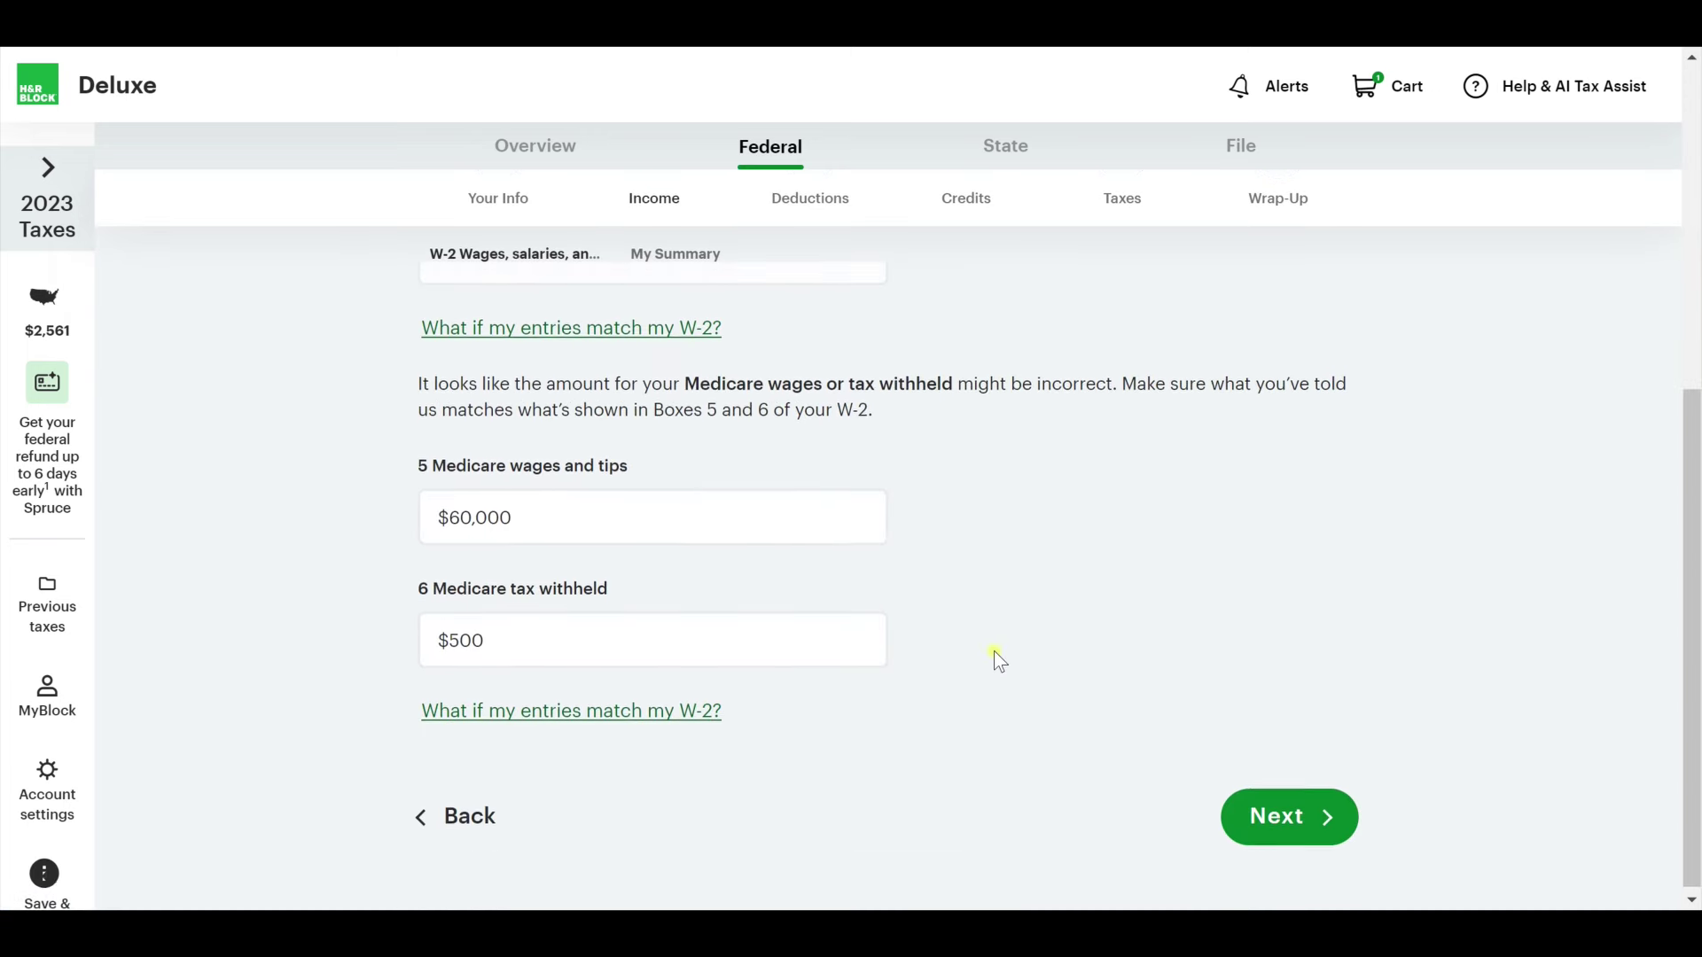
click(1285, 809)
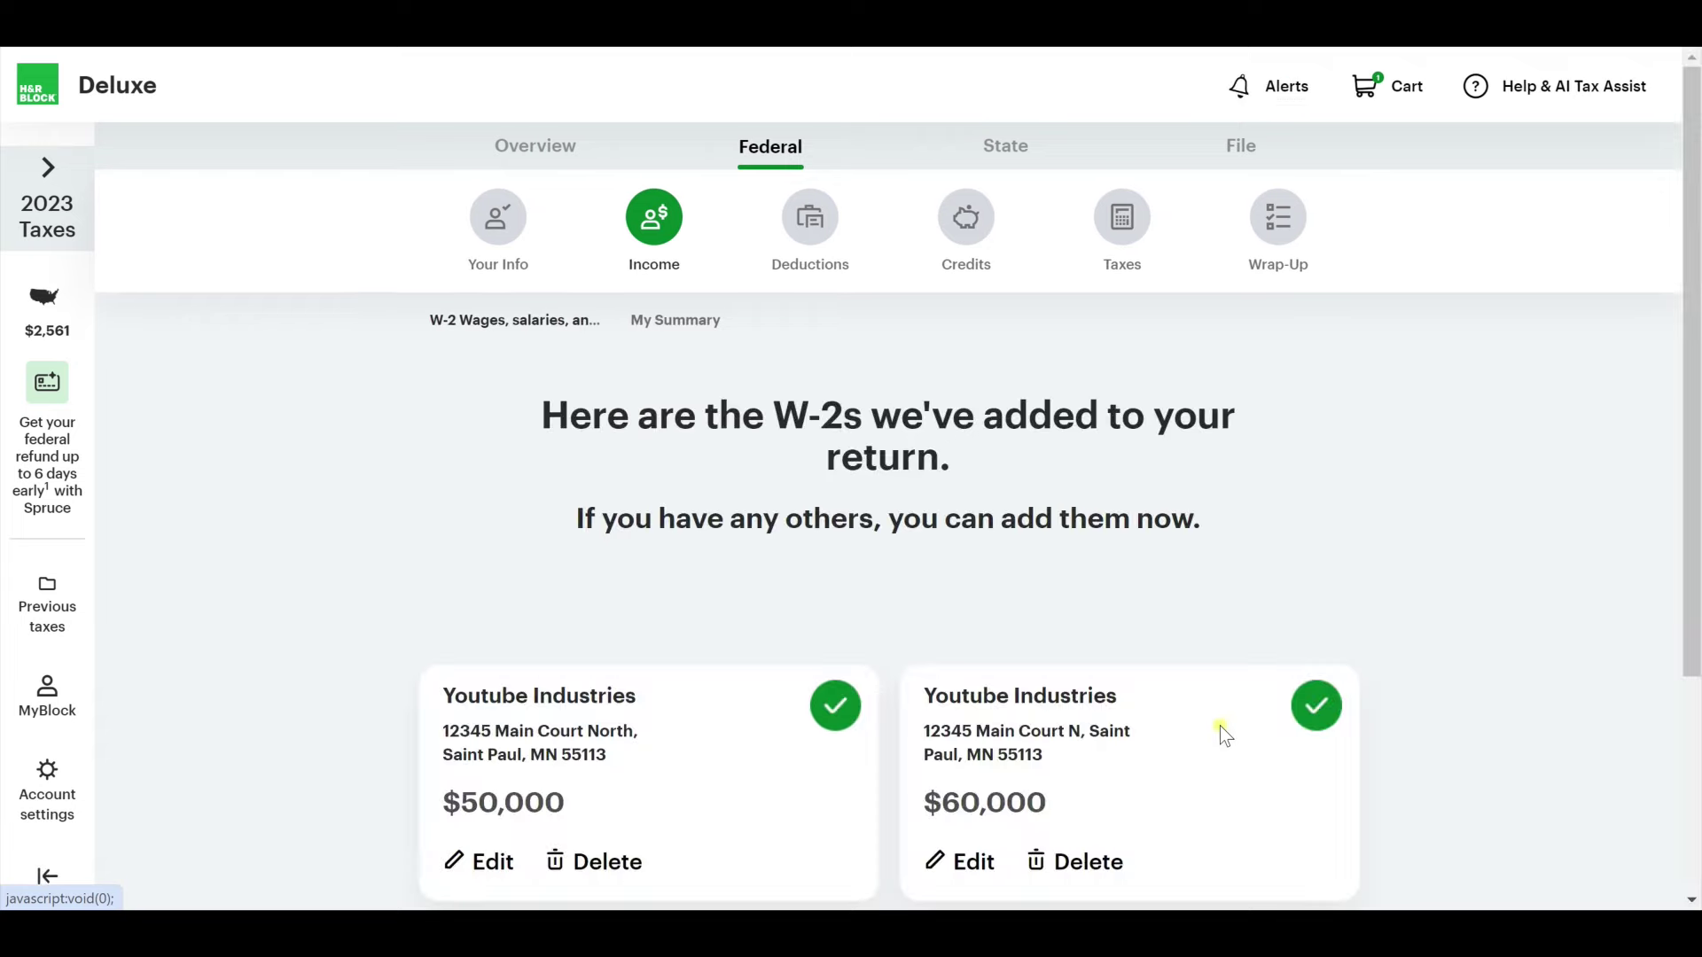
scroll(996, 573, down, 2)
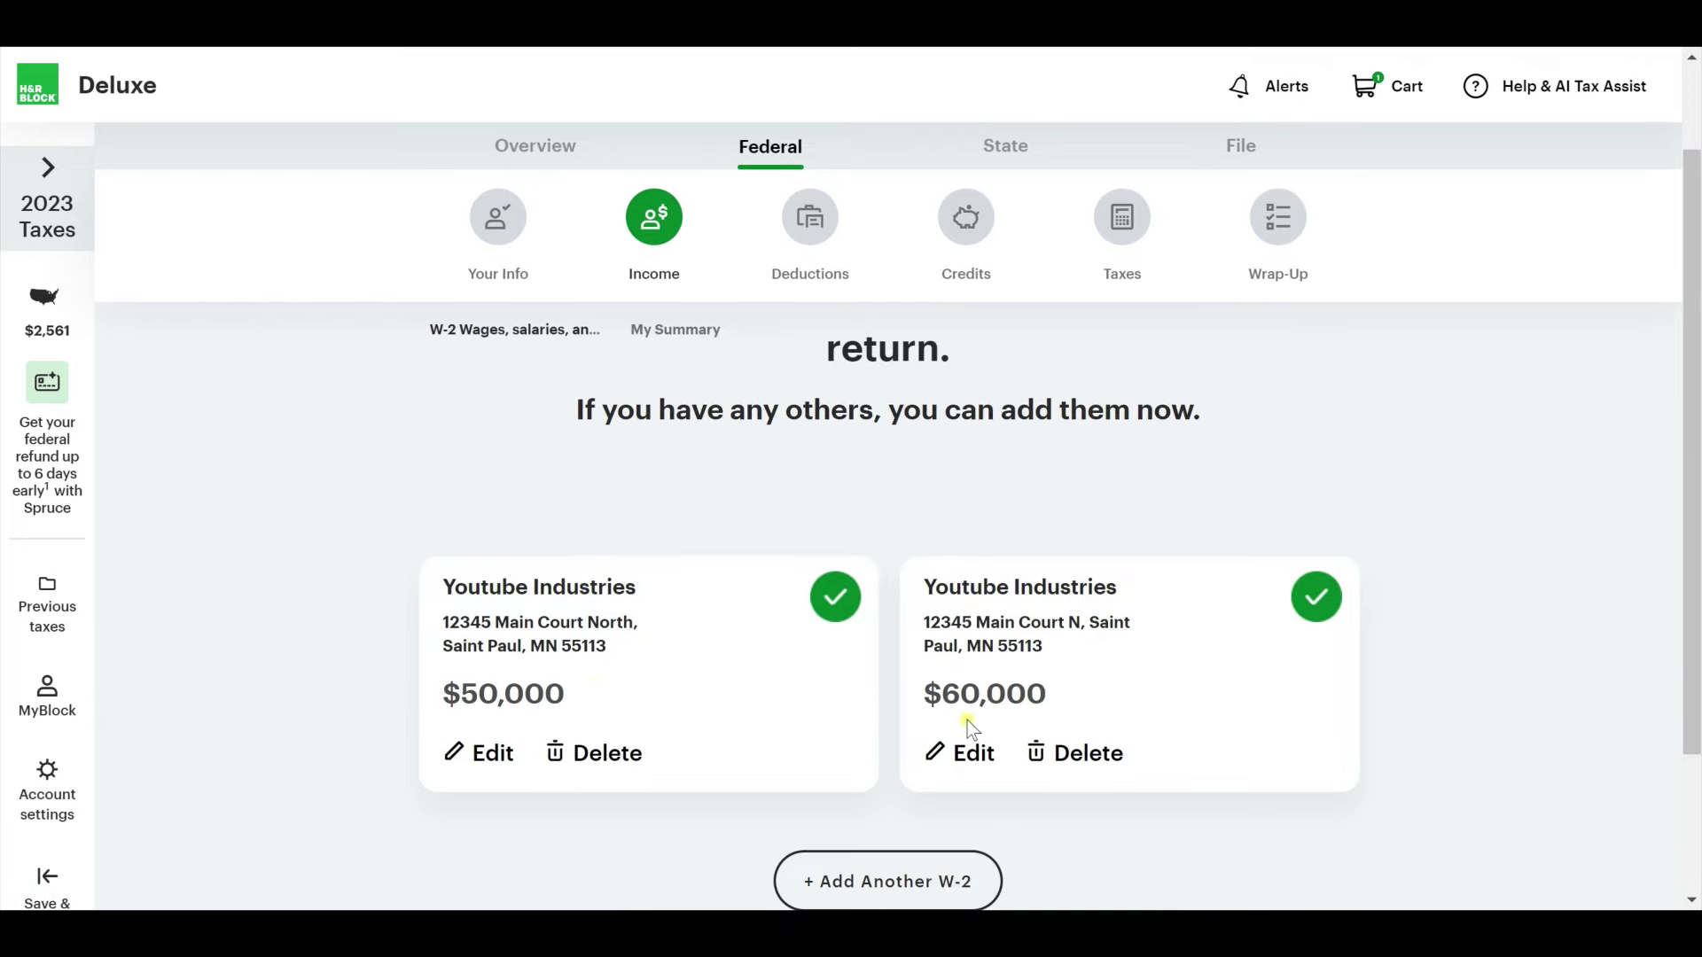
scroll(753, 725, up, 1)
scroll(878, 733, down, 3)
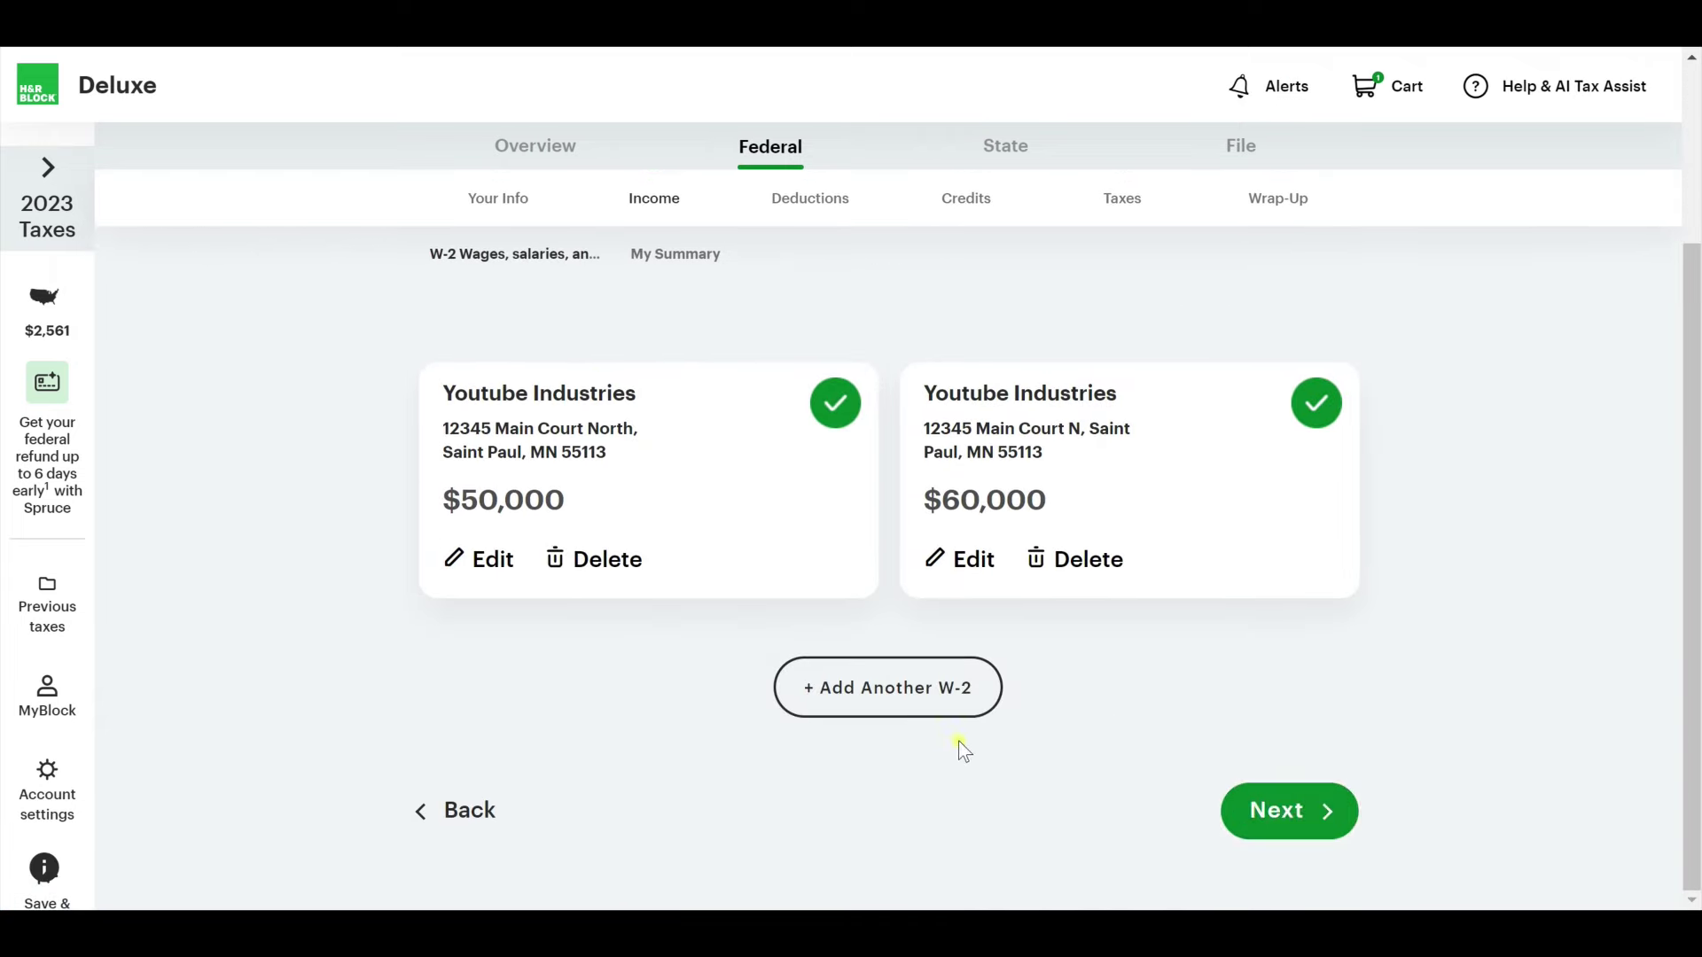
click(1302, 813)
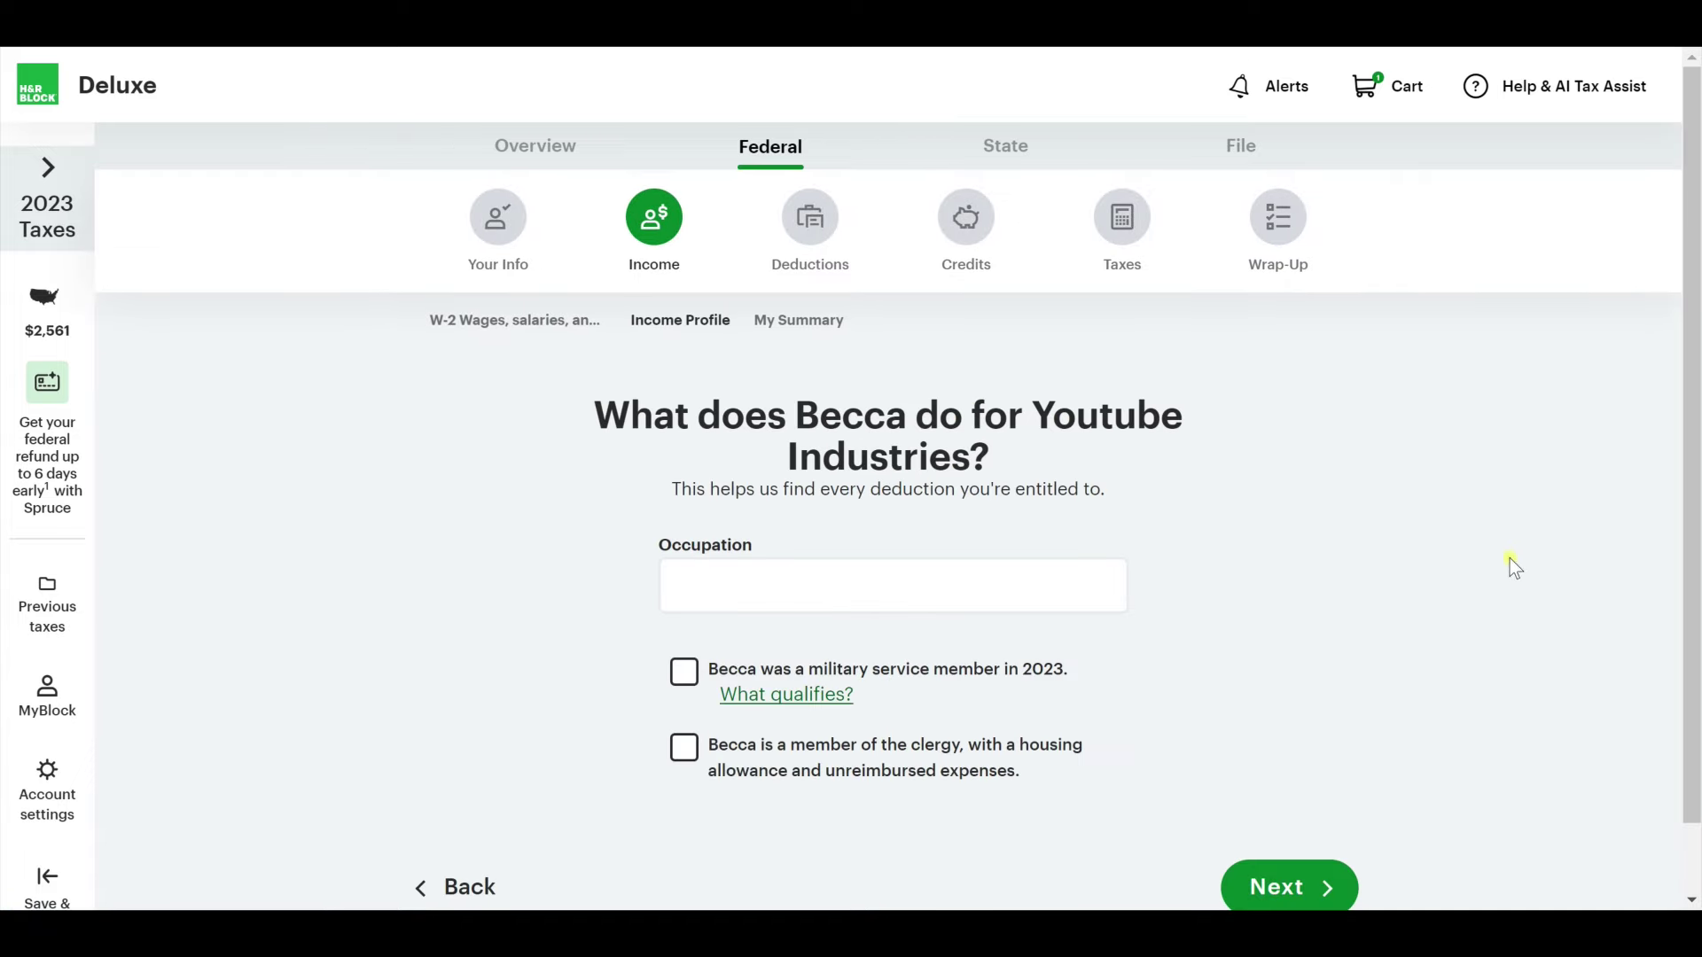
Enter Speech Therapy as the taxpayer's occupation.
click(1066, 591)
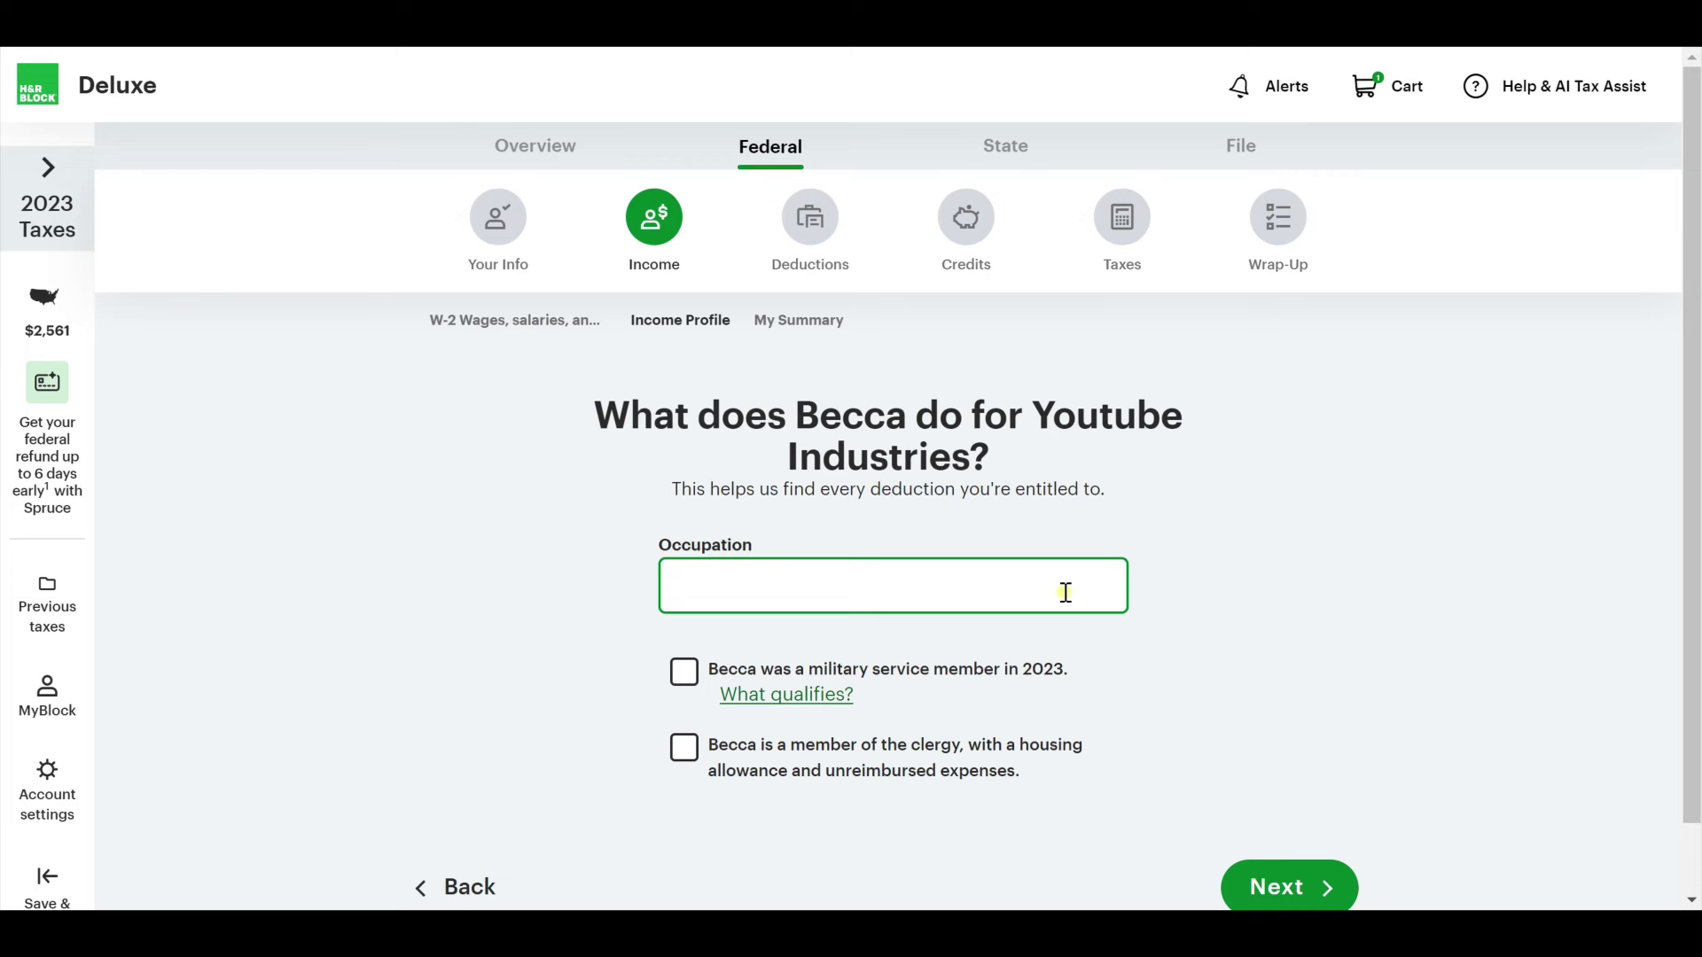
text(Speech Therapy)
click(1283, 679)
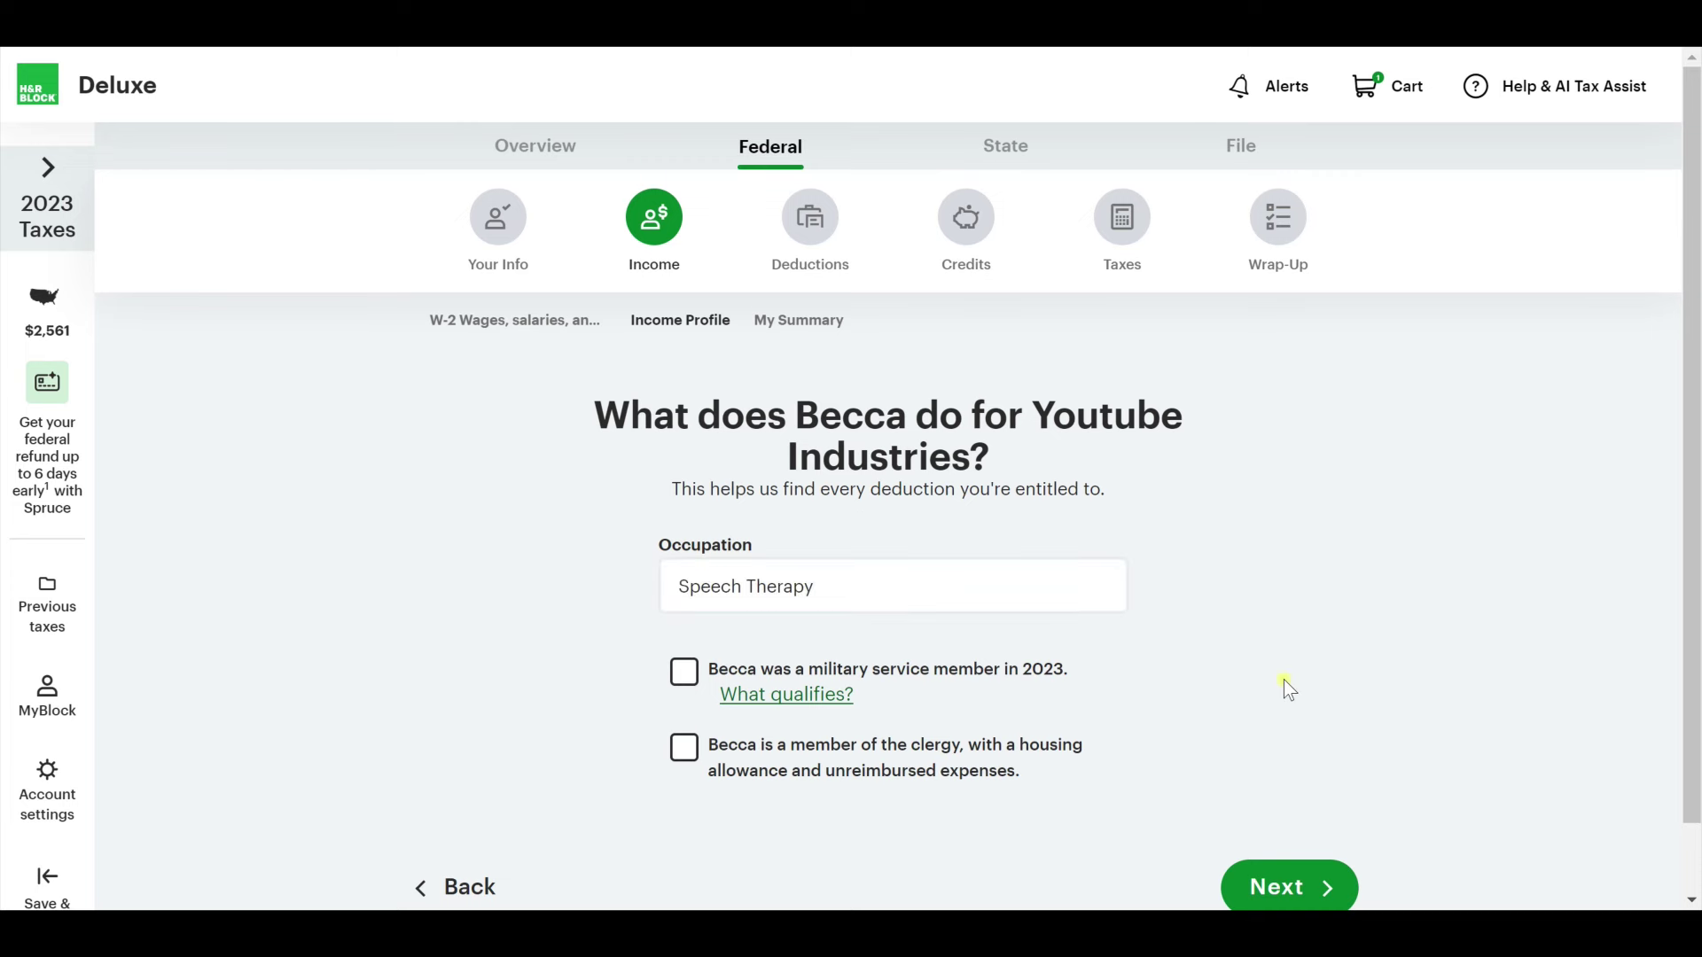
scroll(1279, 704, down, 1)
click(1290, 819)
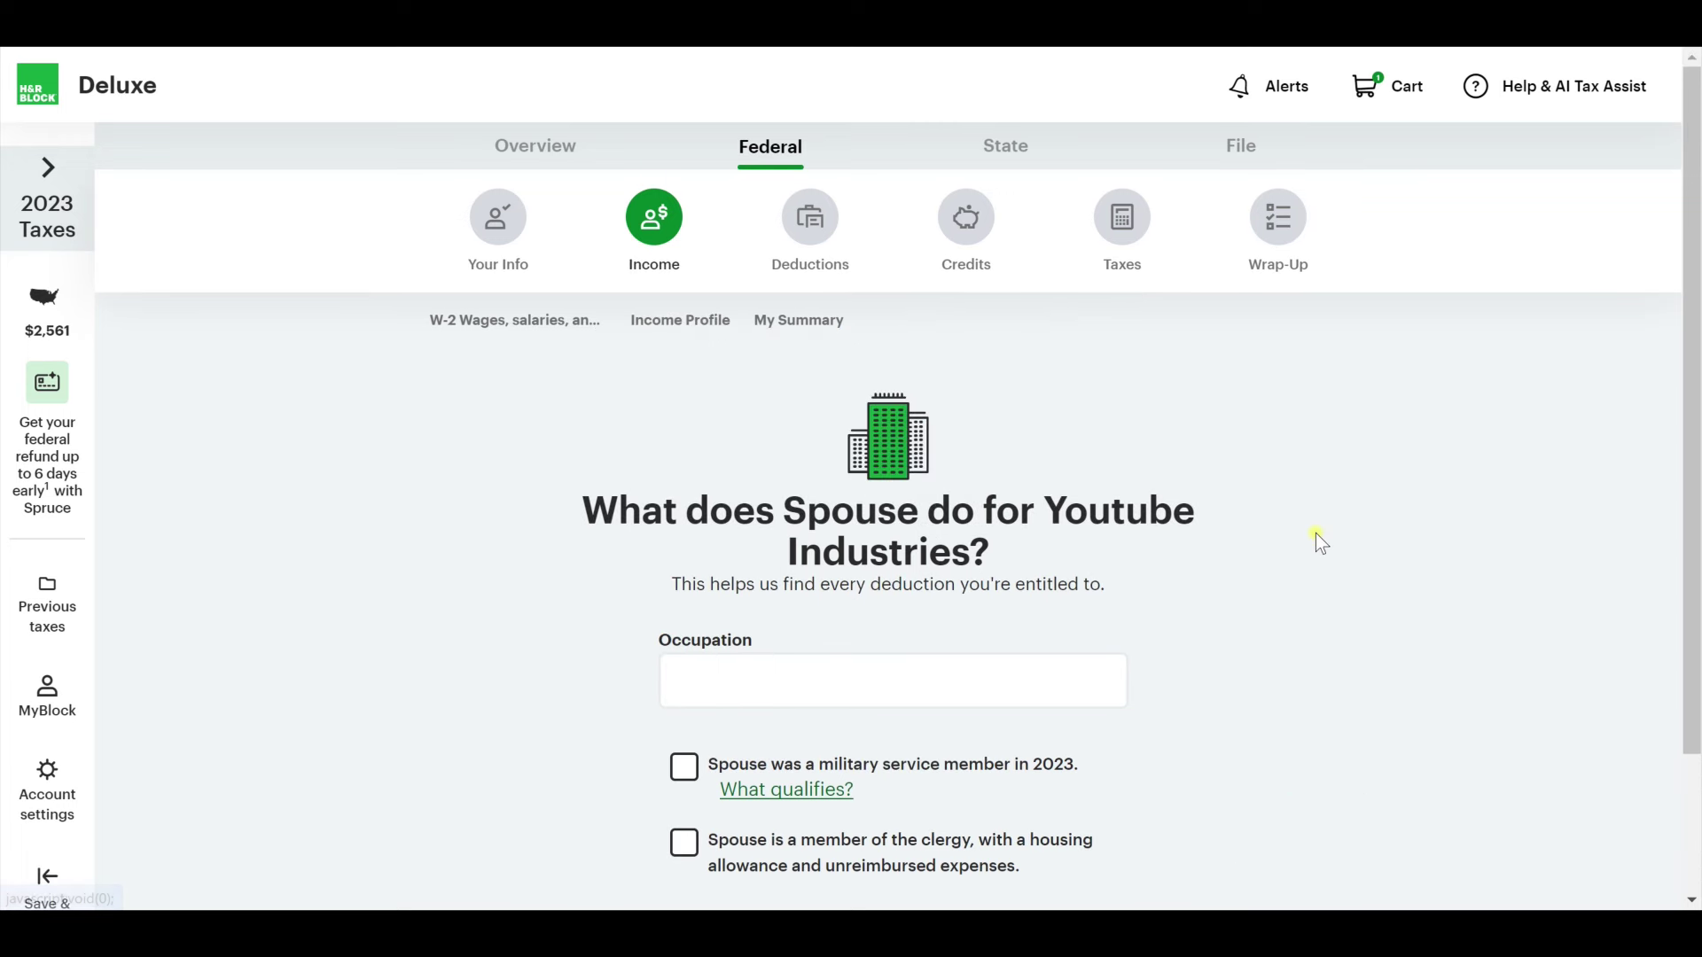
Enter Customer Service as the spouse's occupation from the suggestions.
click(996, 676)
text(Customer Service)
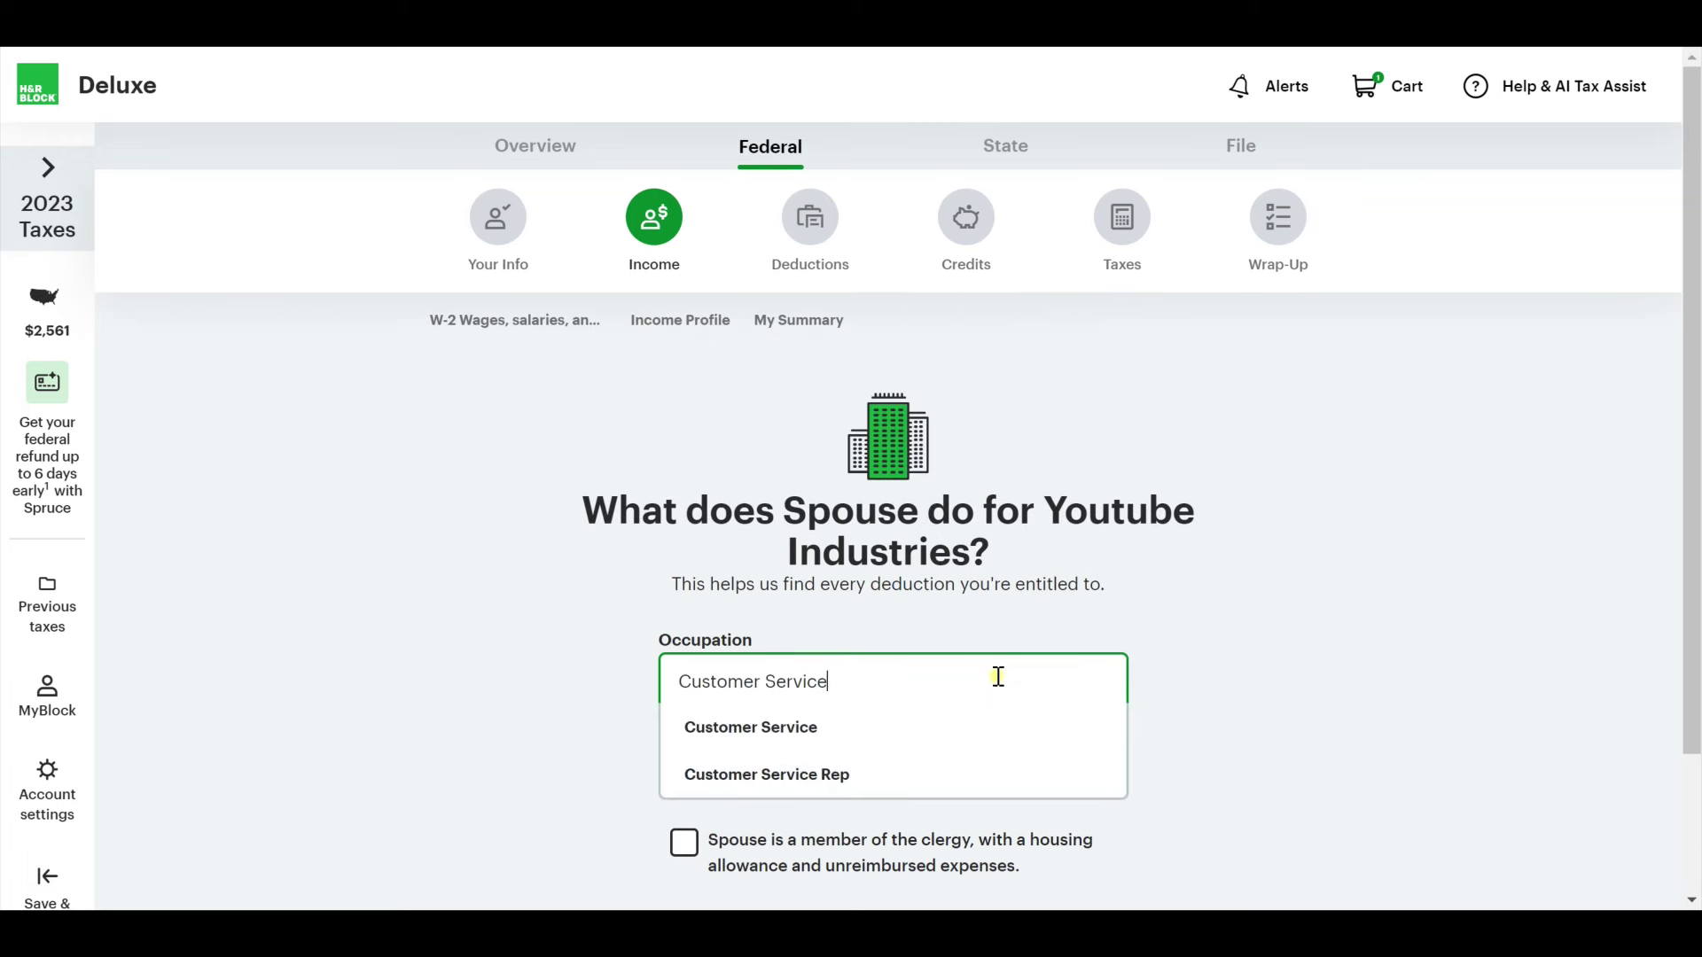
scroll(1108, 647, down, 2)
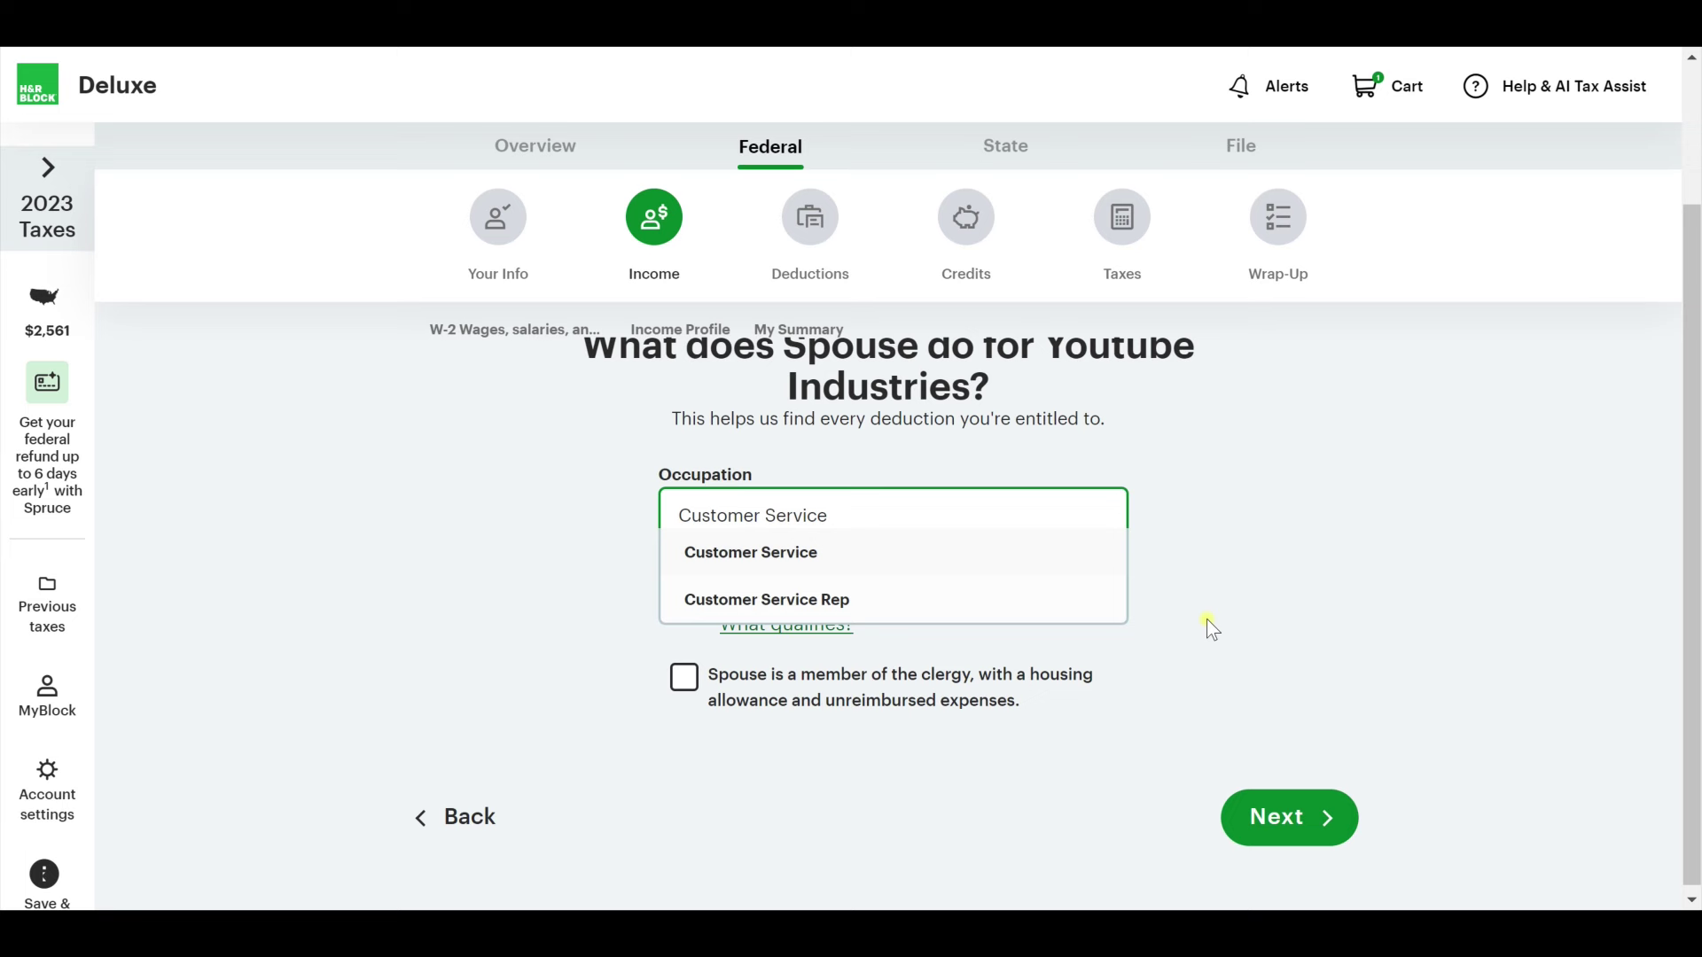
click(932, 621)
click(1305, 811)
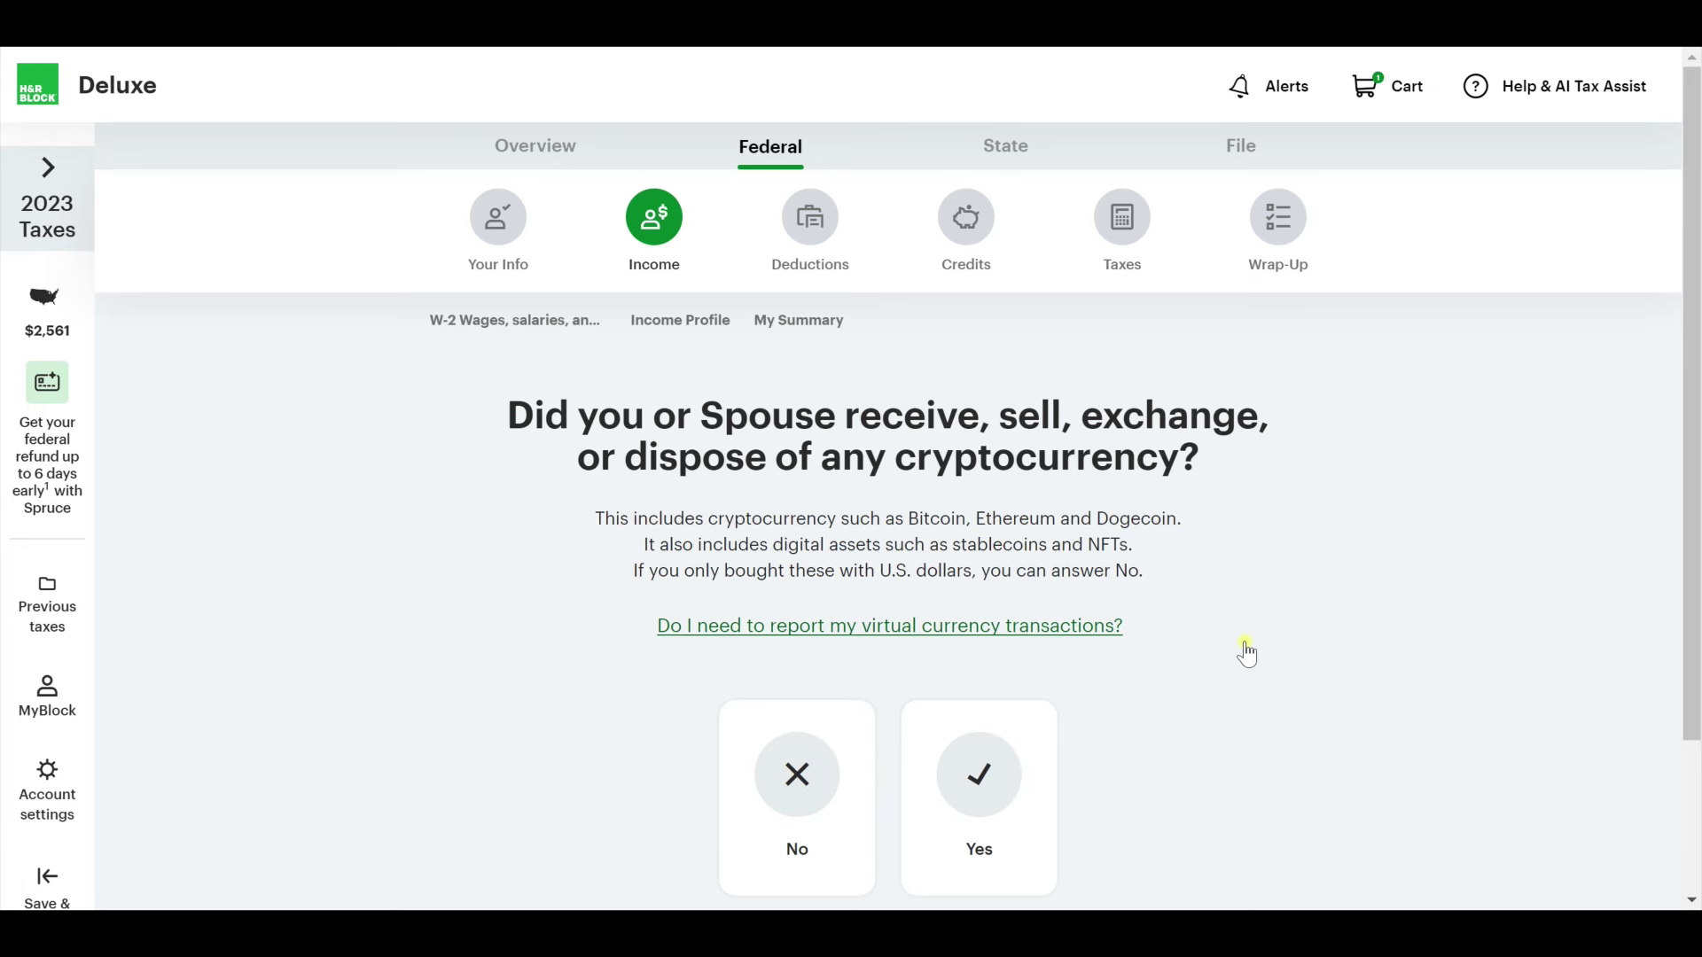
Answer No to cryptocurrency, foreign accounts or assets, and income in other states.
scroll(1247, 654, down, 1)
click(801, 702)
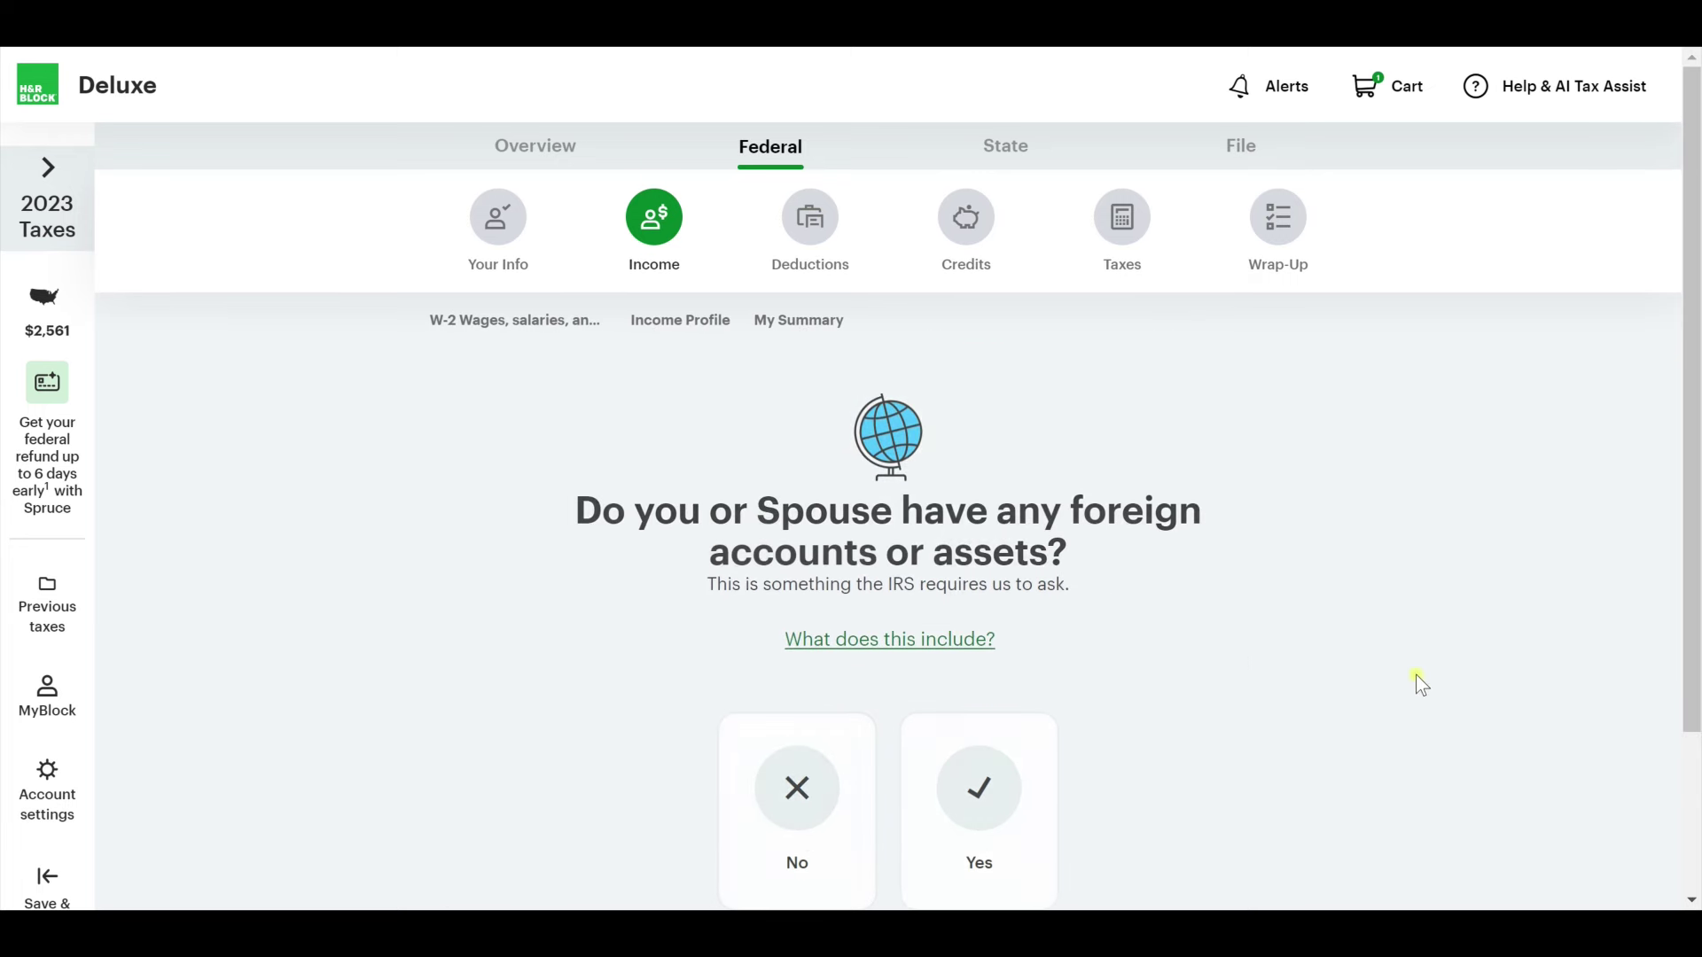
scroll(1397, 715, down, 1)
click(780, 696)
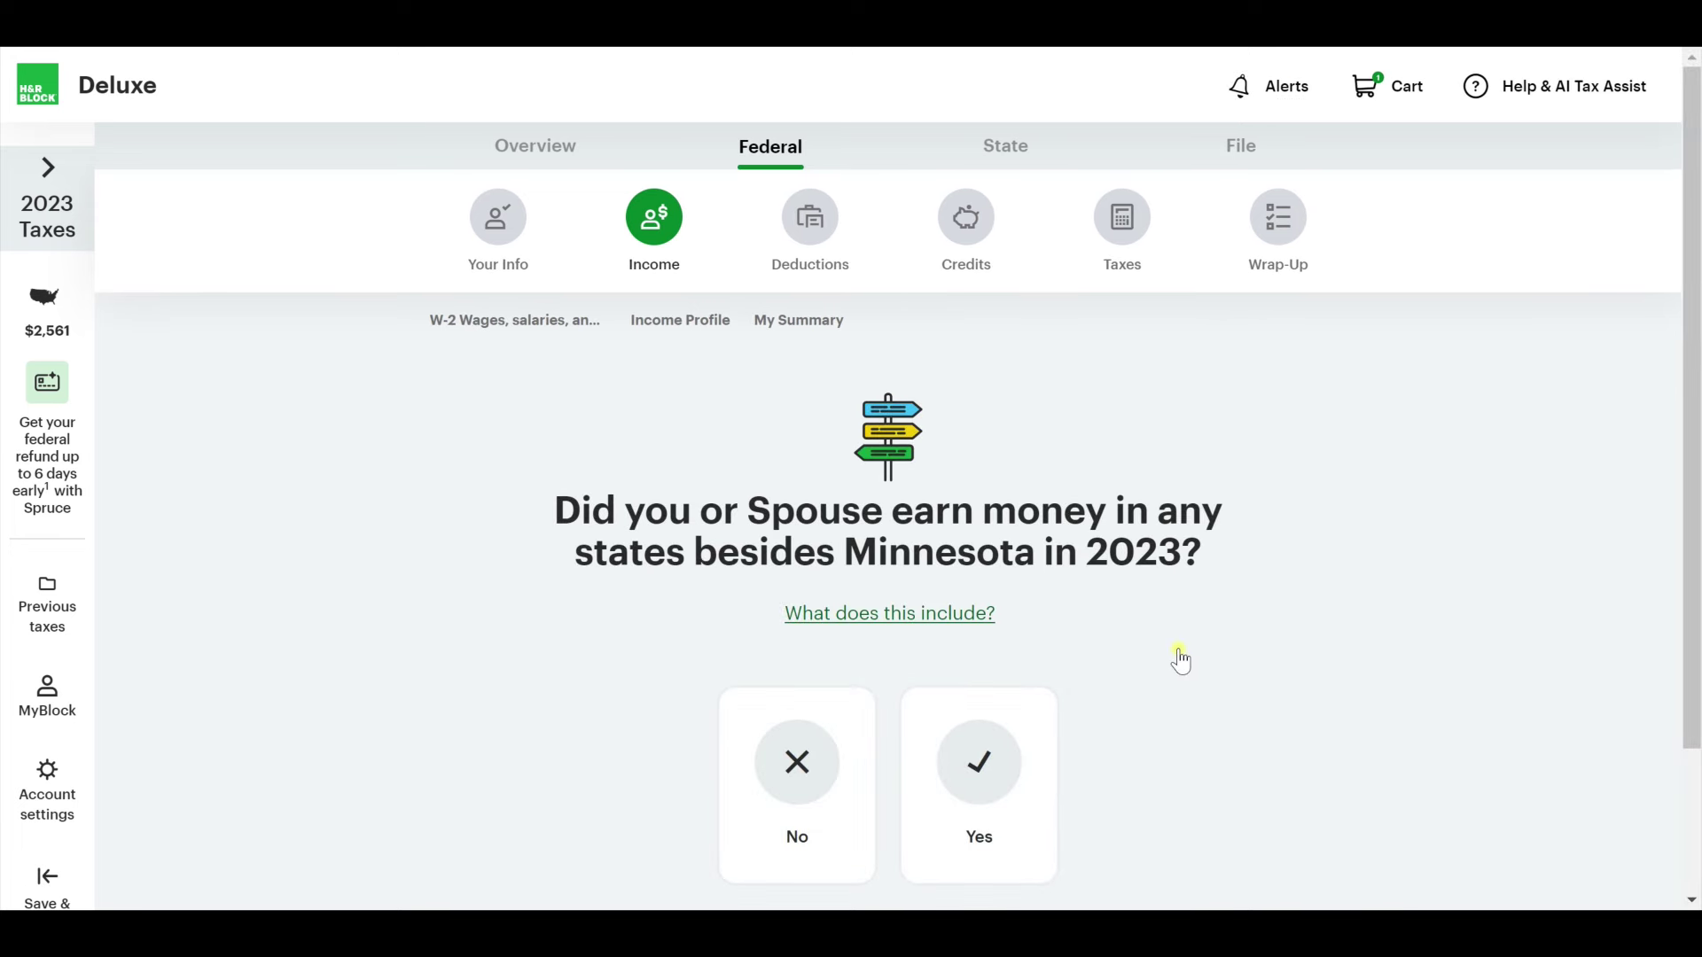
click(834, 758)
Continue to the income summary showing $110,000 total wages.
scroll(568, 664, down, 2)
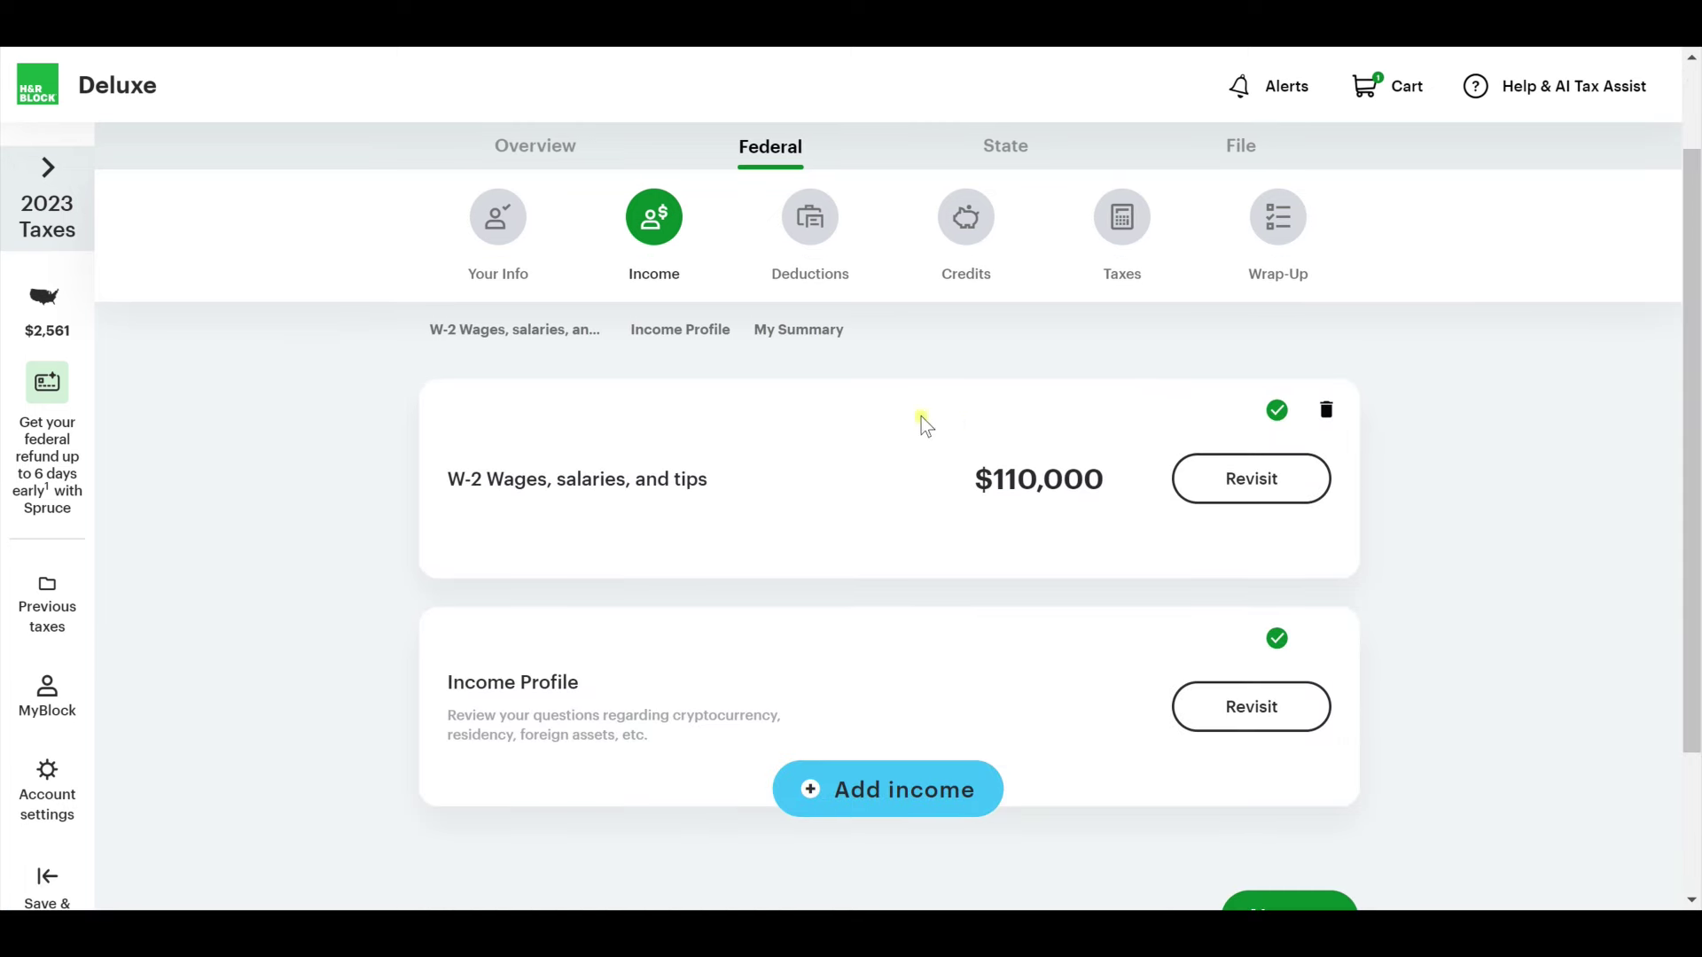
scroll(858, 565, down, 2)
scroll(923, 605, down, 1)
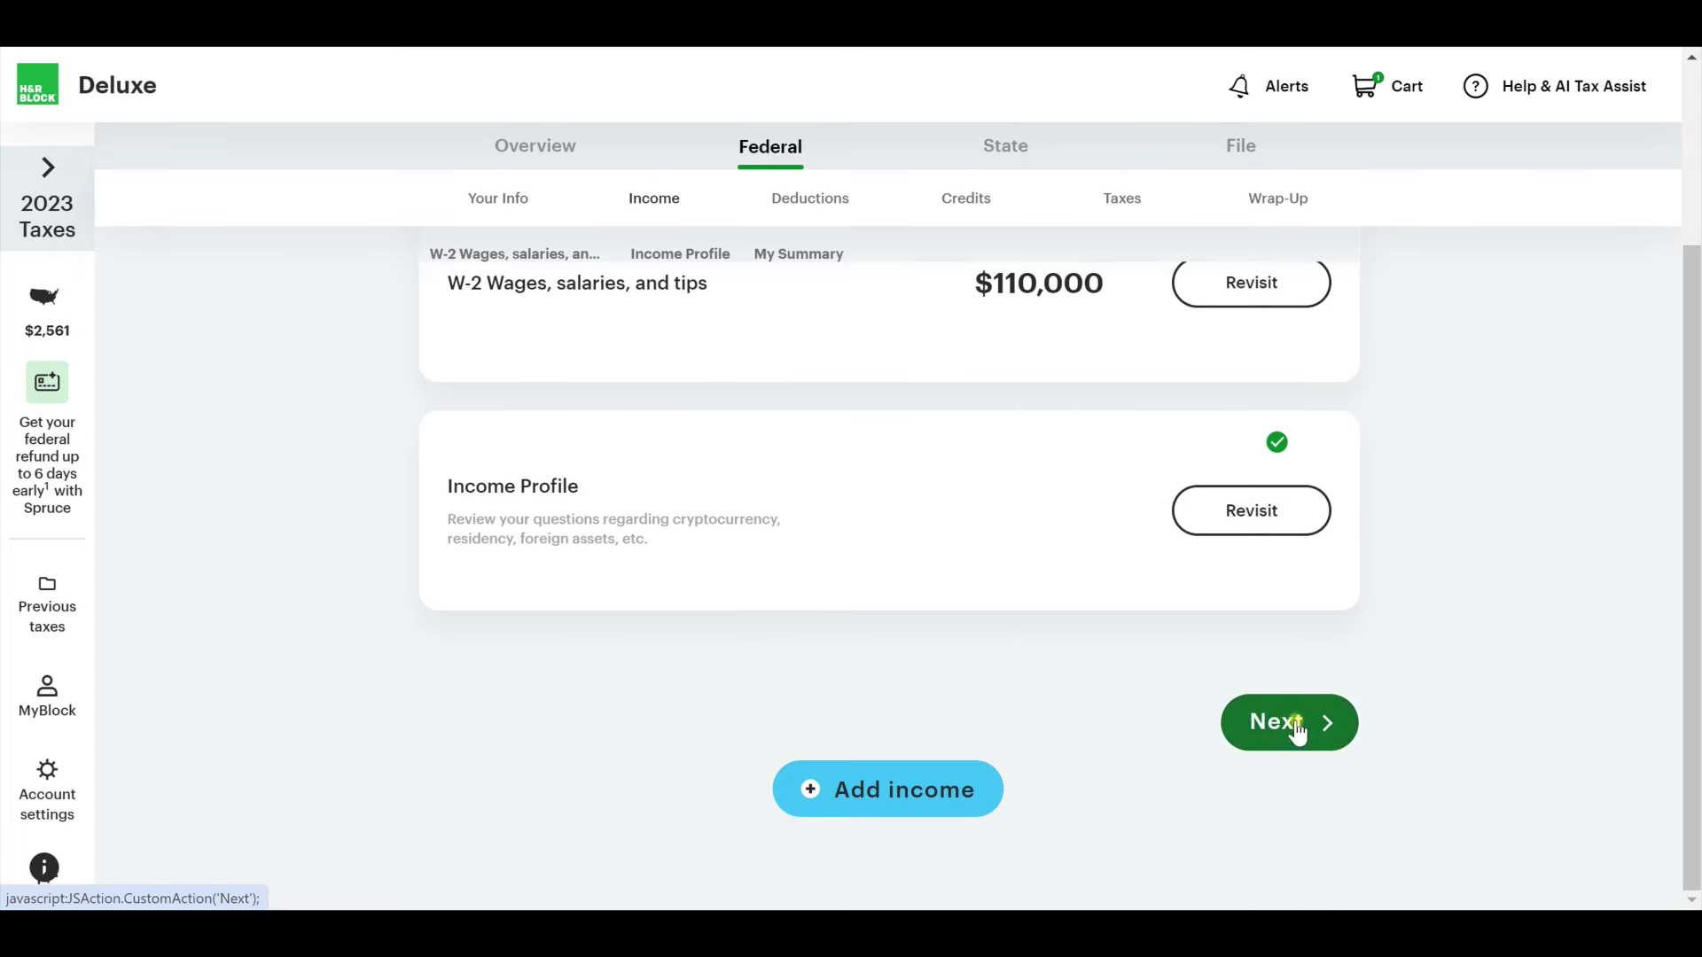
click(1295, 719)
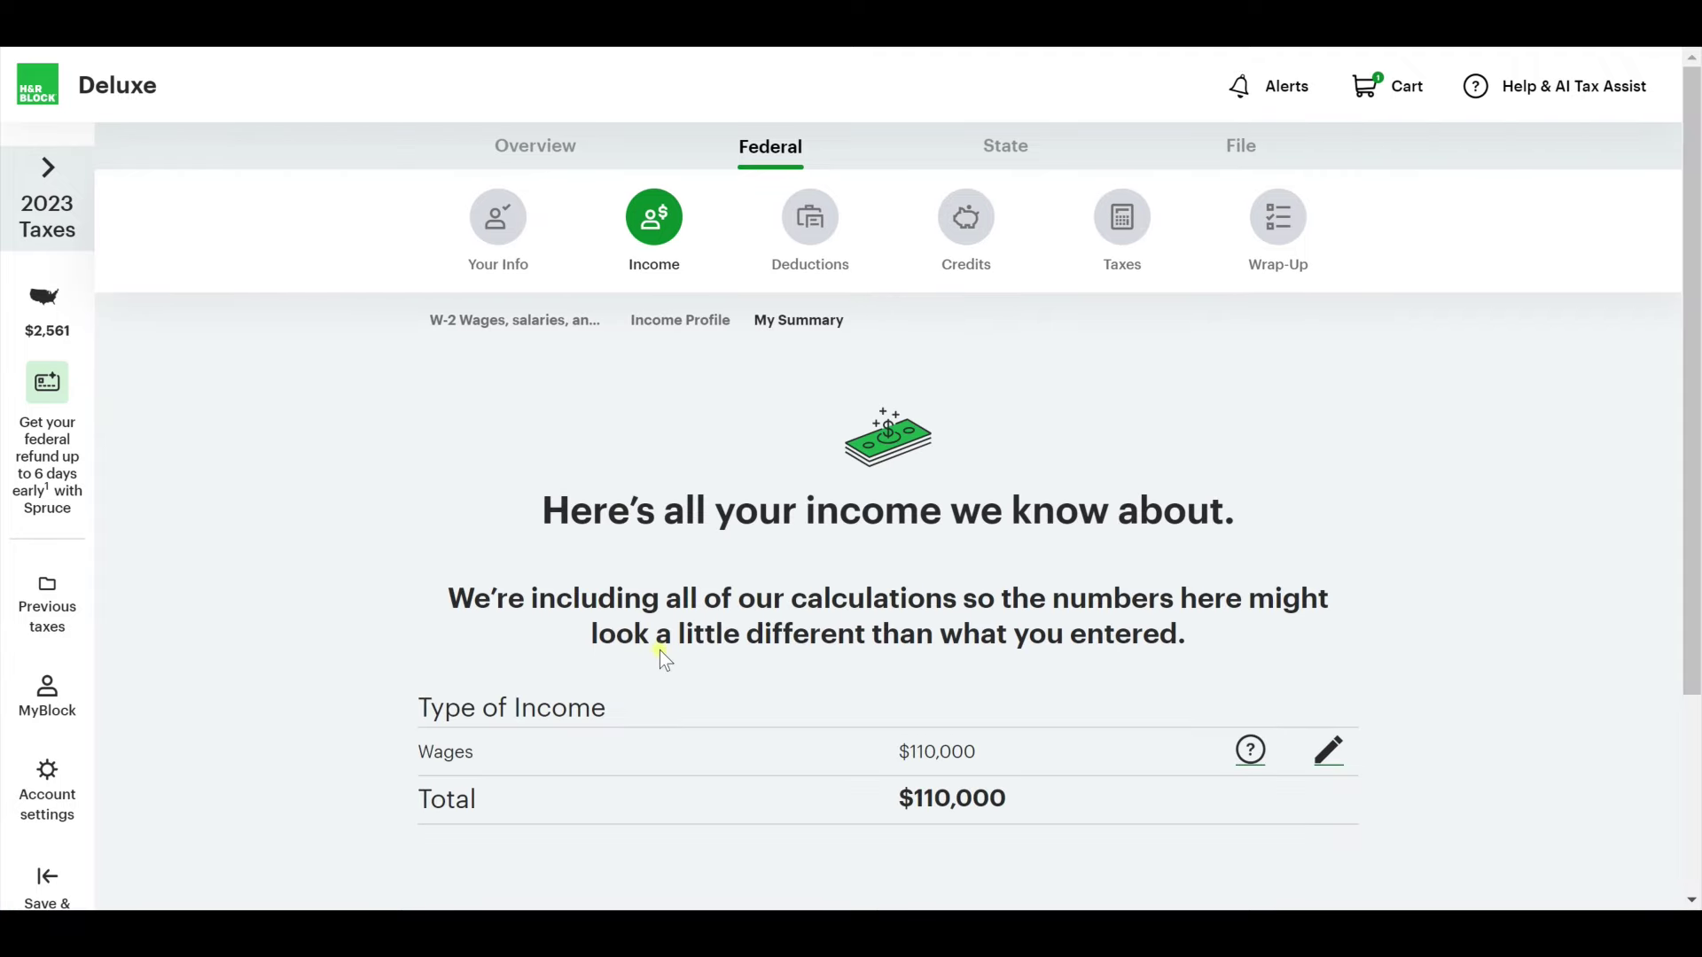
scroll(659, 651, down, 3)
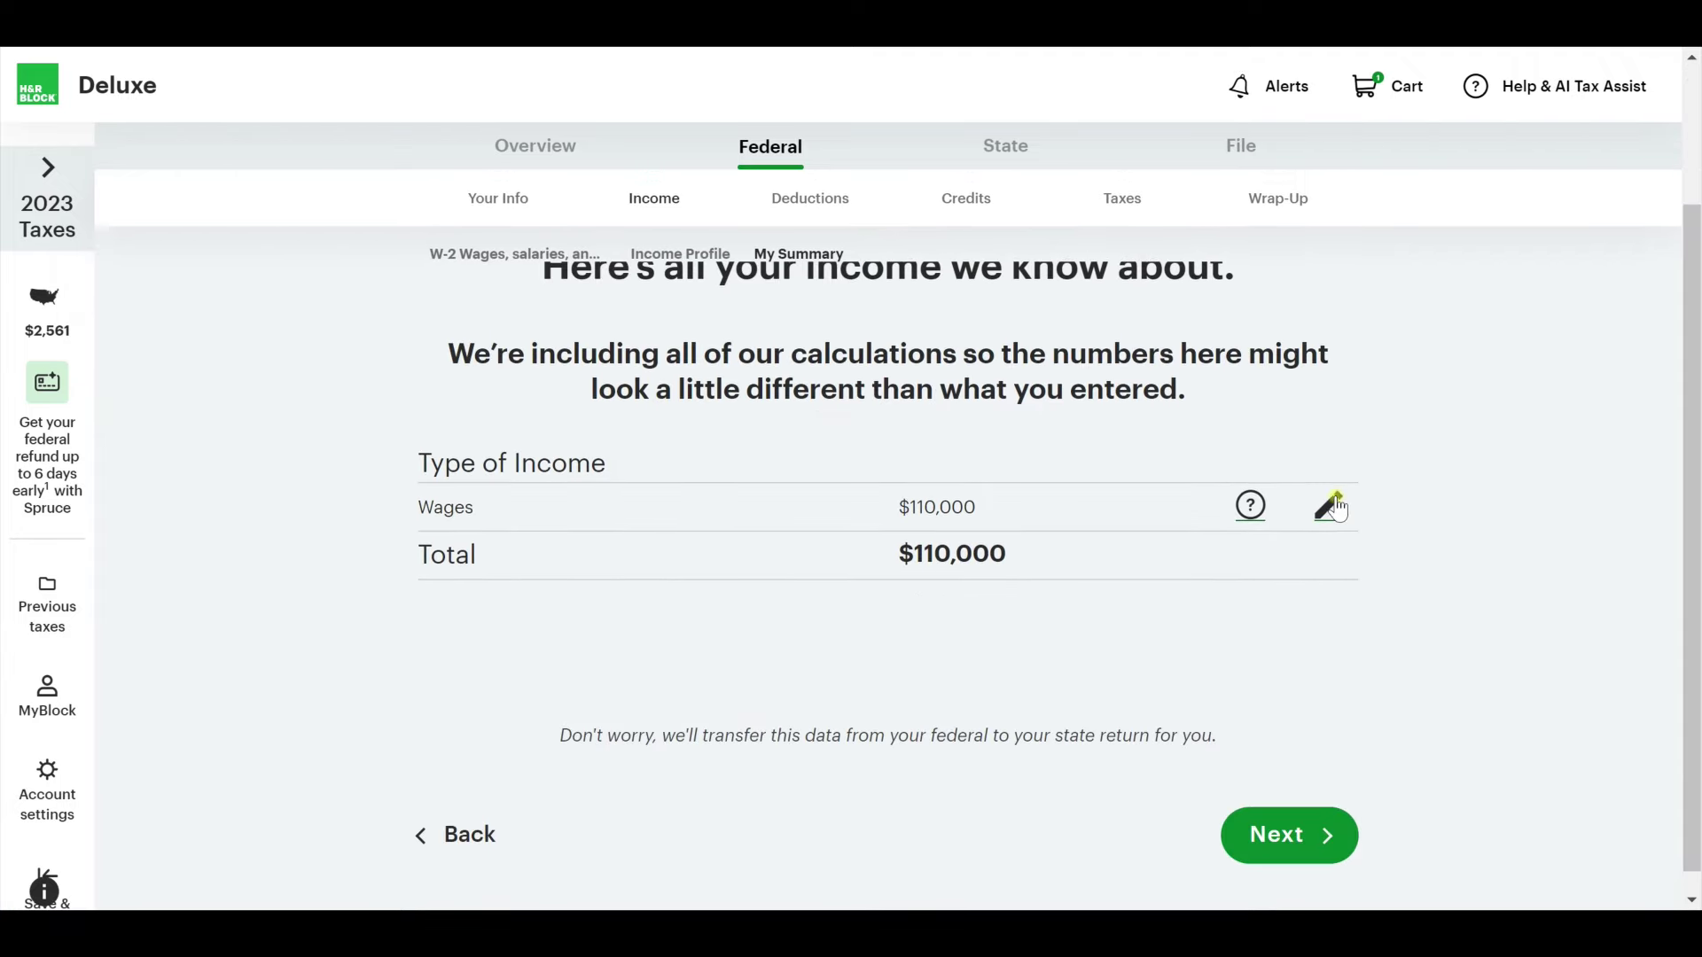
Move on to deductions and choose charitable donations as a deduction.
click(1260, 848)
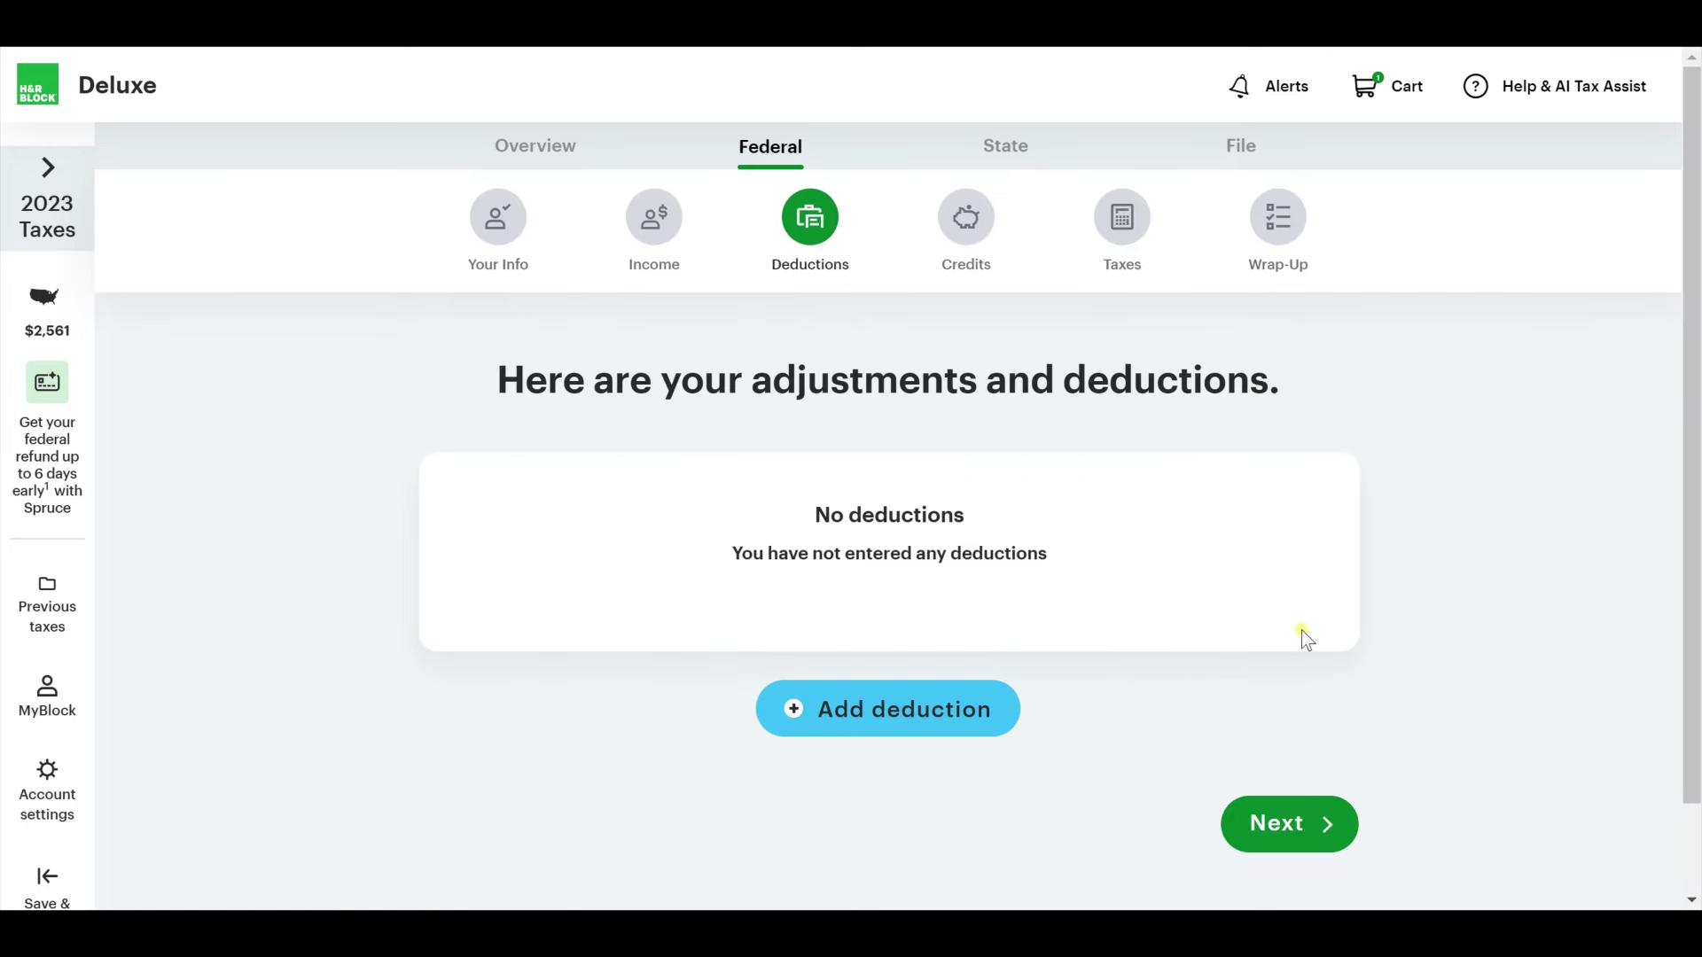
click(993, 733)
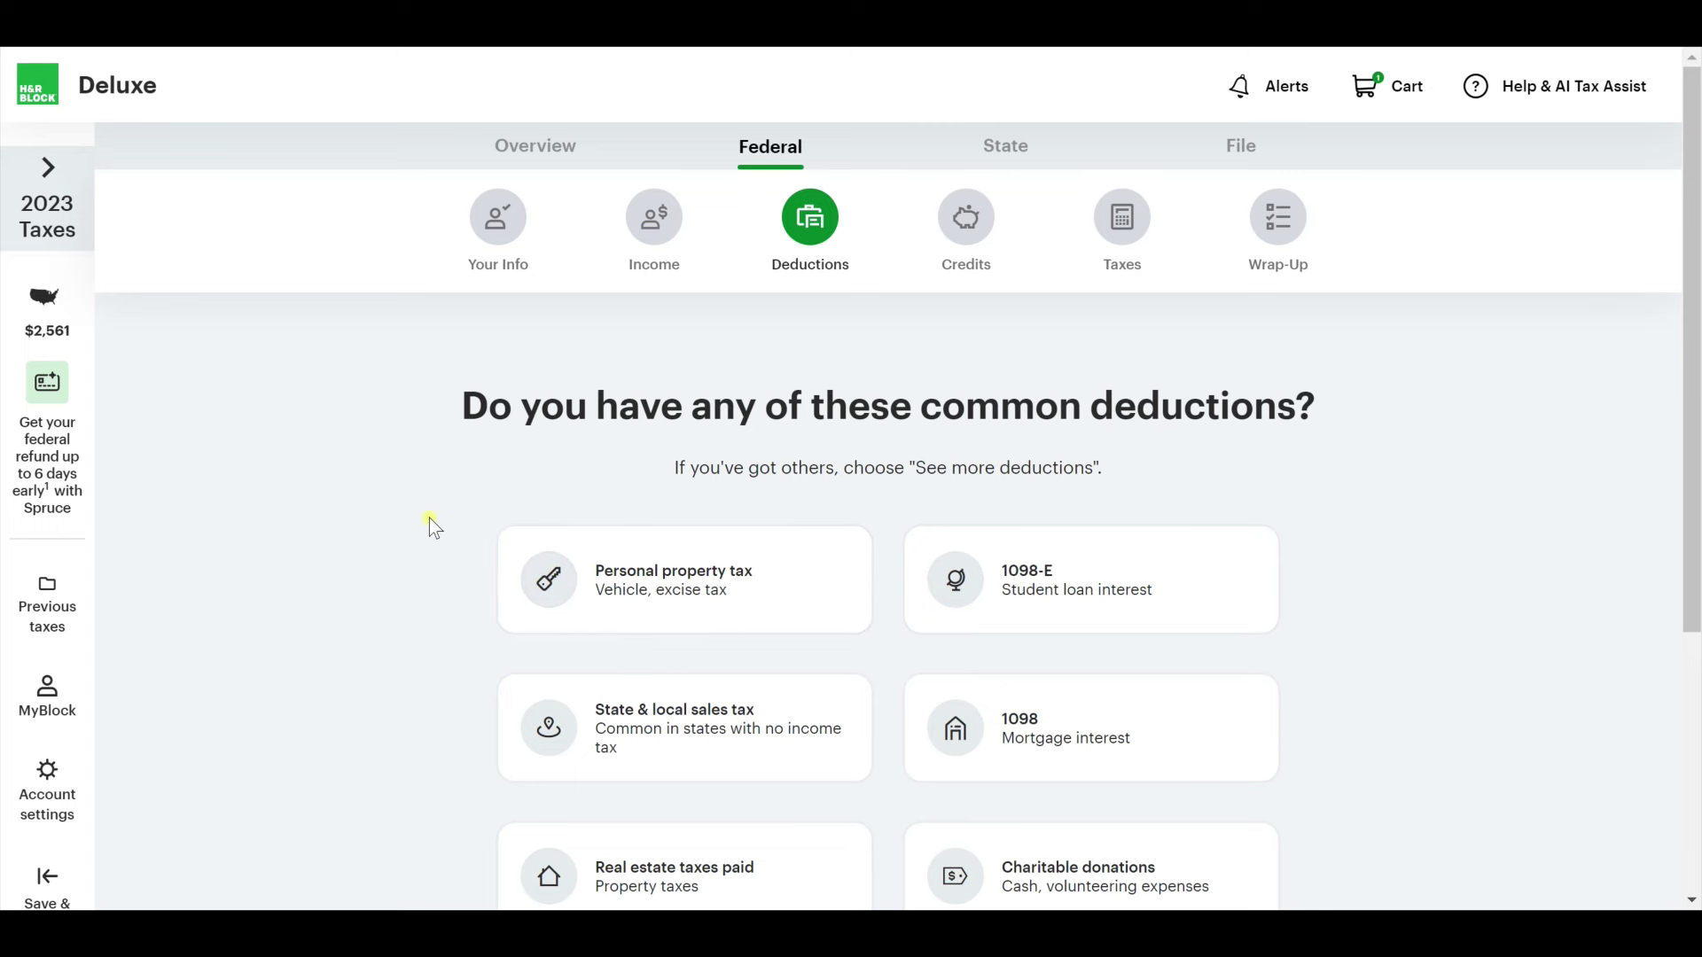
scroll(418, 535, down, 1)
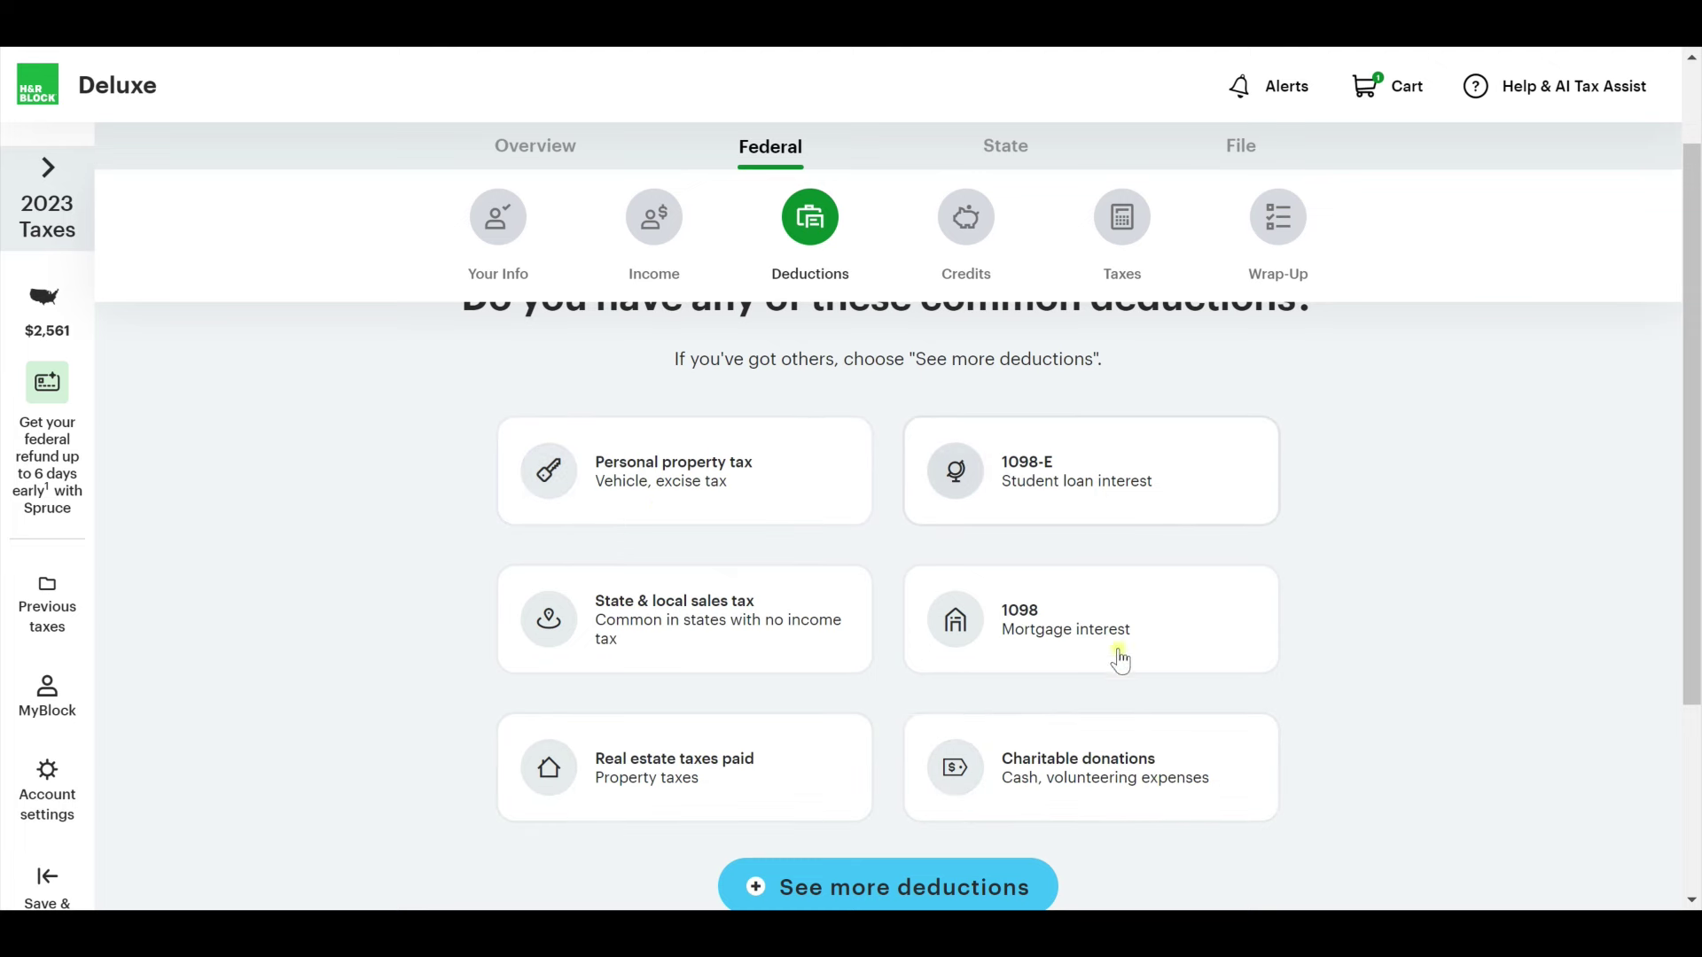
scroll(1093, 691, down, 2)
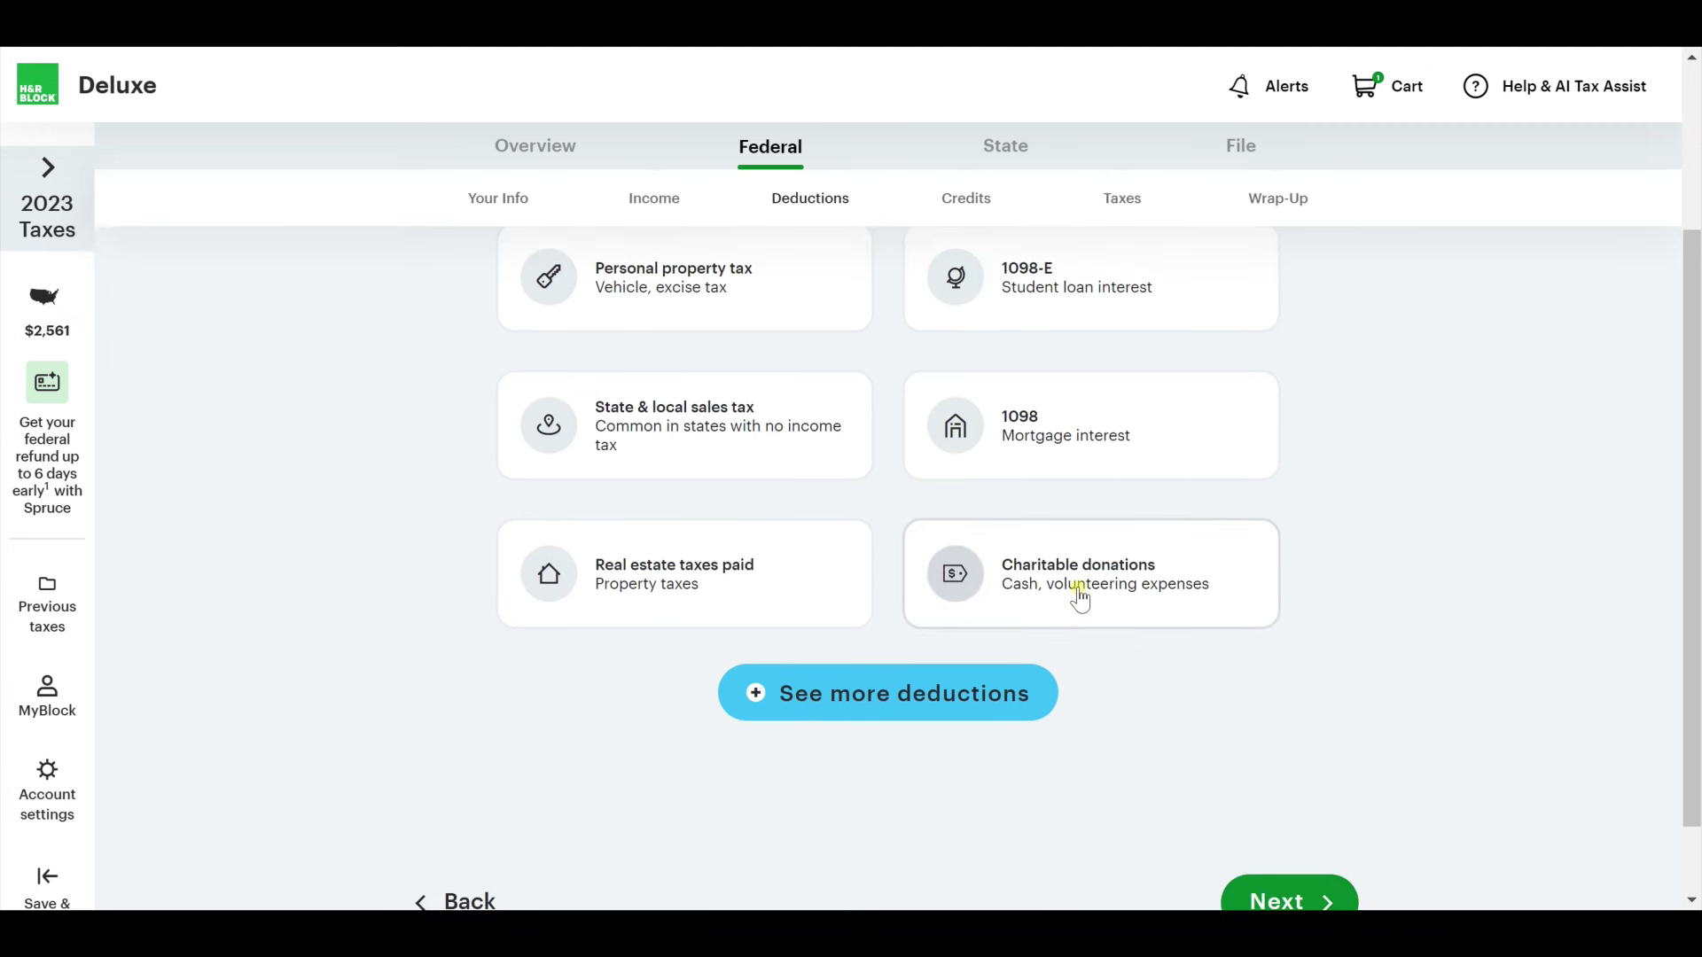
click(1079, 599)
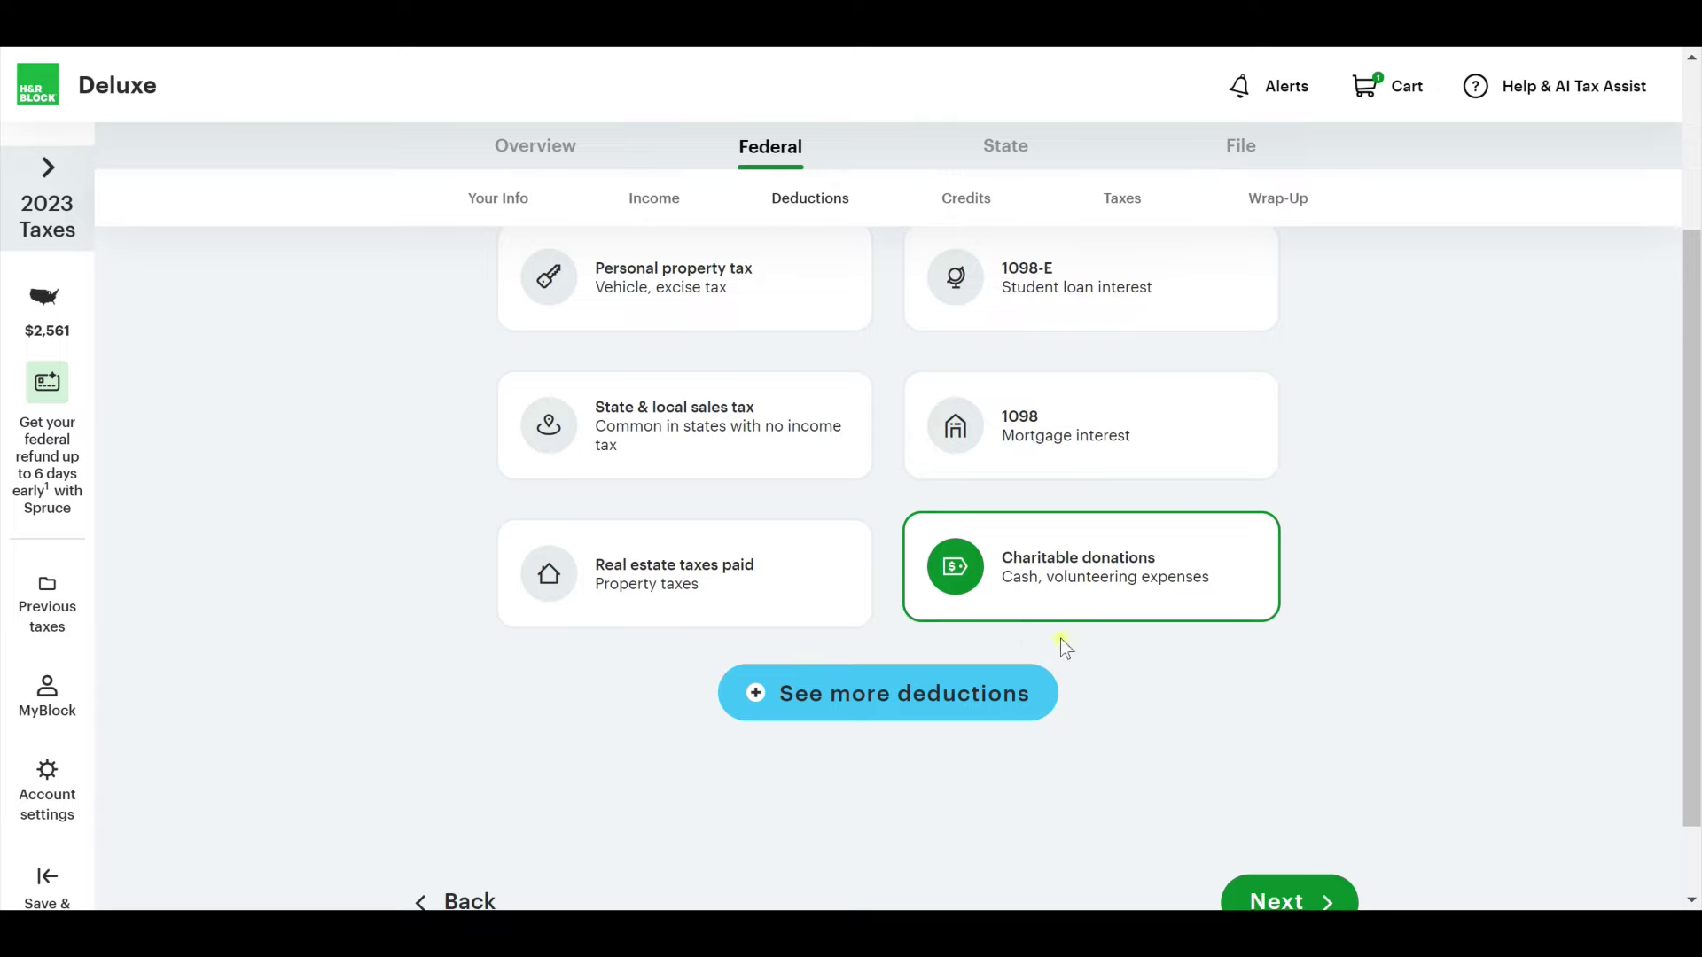
In the full deductions list, tick Traditional or Roth IRA contributions under Retirement and Investments.
click(982, 700)
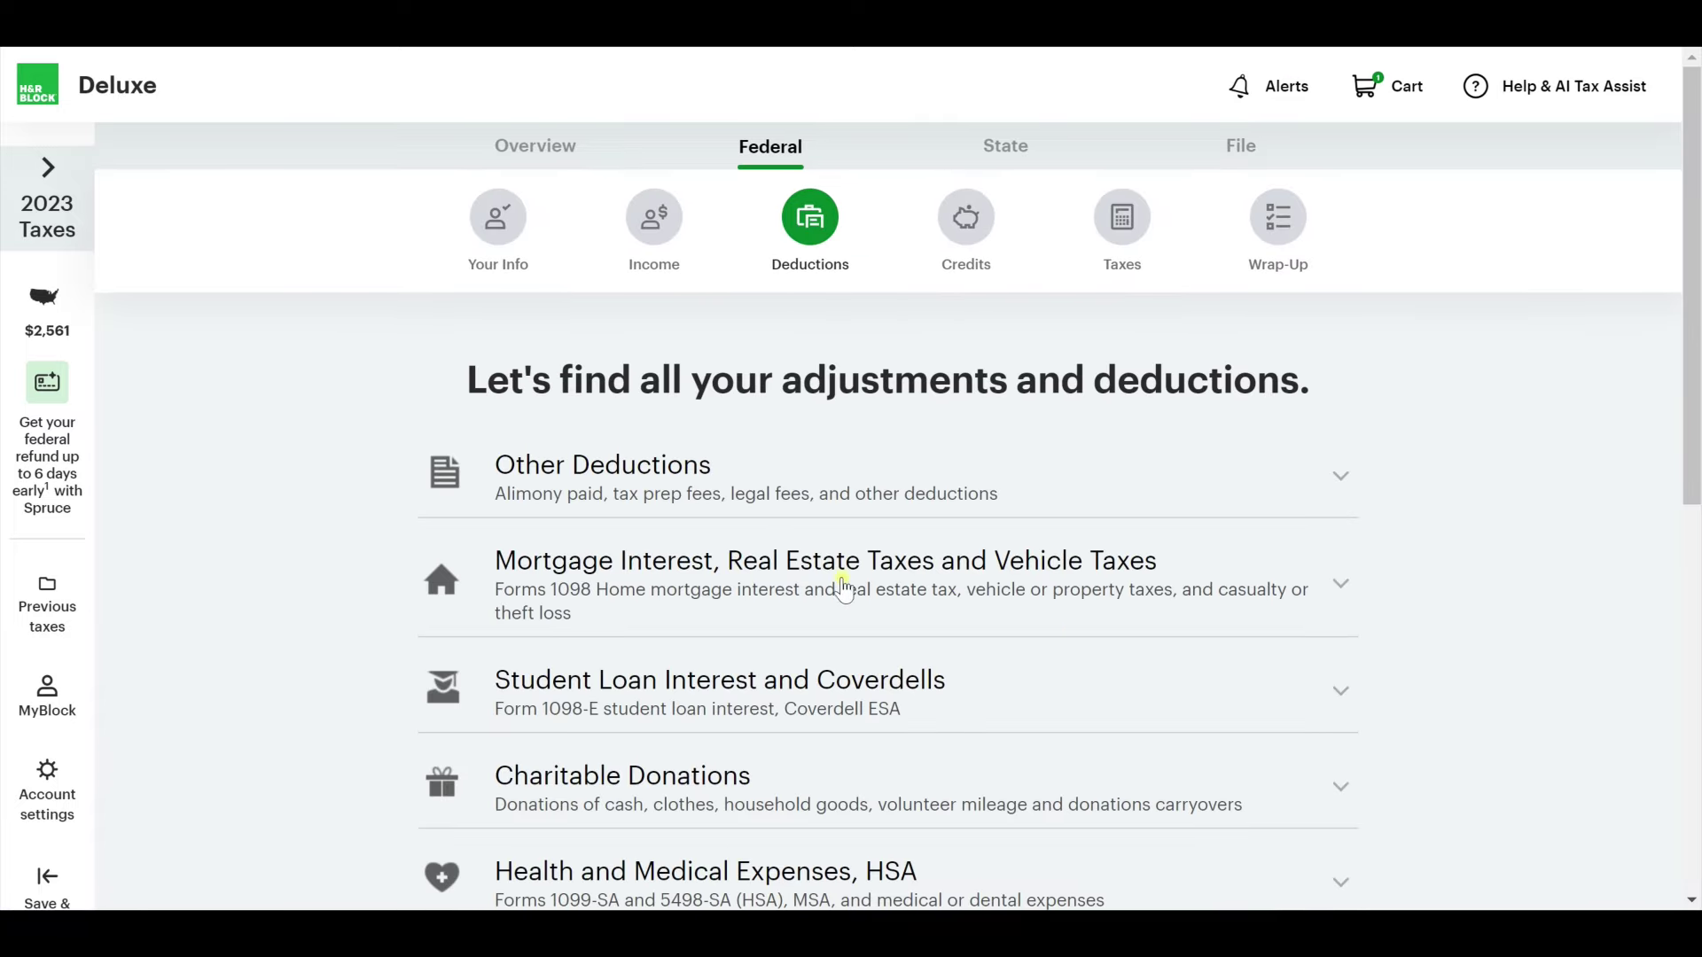
scroll(704, 505, down, 1)
scroll(705, 505, down, 8)
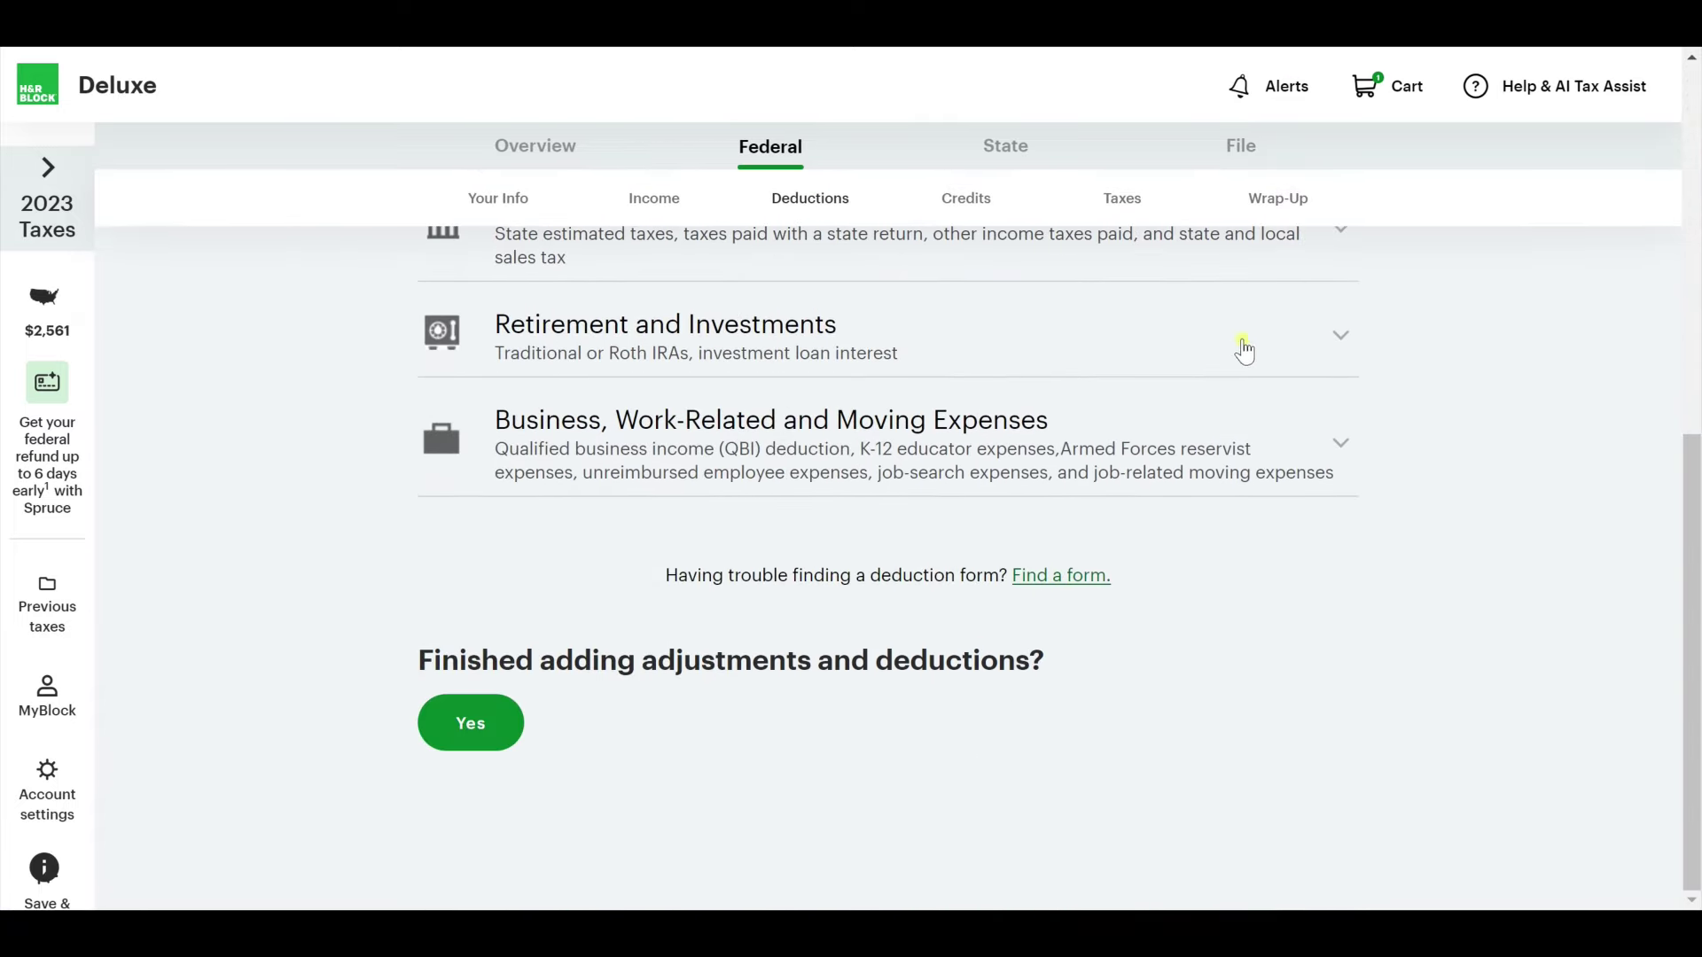
click(1341, 338)
scroll(958, 651, up, 4)
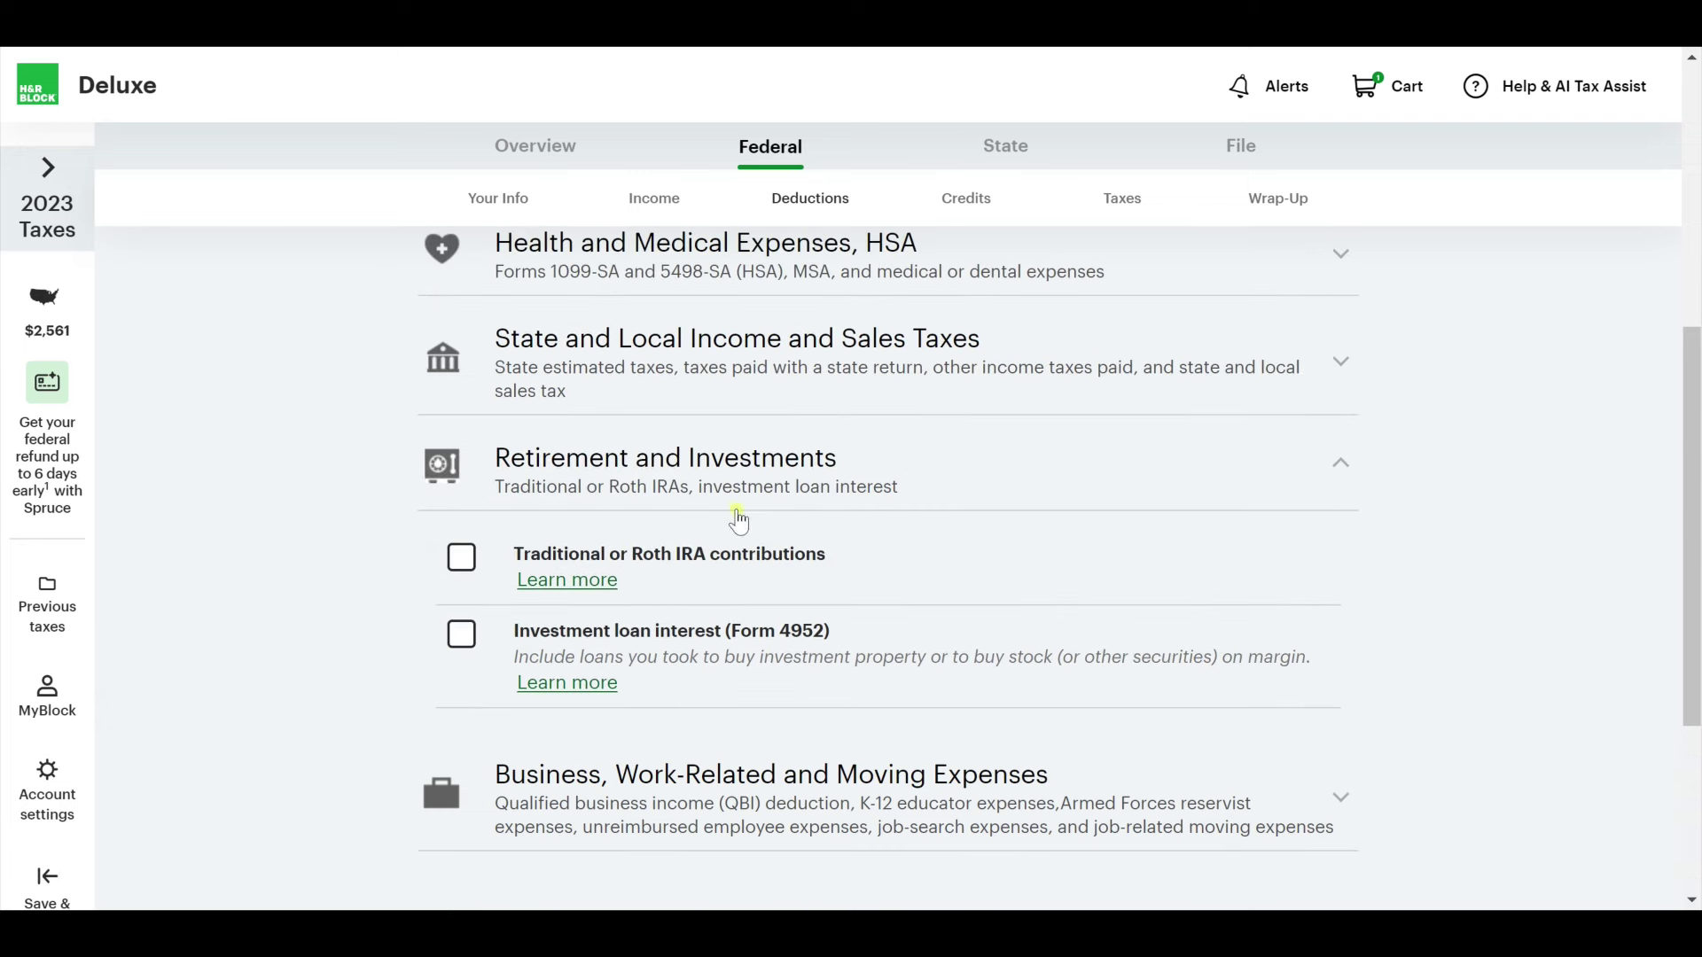
scroll(1049, 786, up, 1)
scroll(1050, 780, down, 1)
click(462, 571)
click(461, 557)
Under Charitable Donations, tick cash donations and Non-Cash Donations.
scroll(558, 705, up, 1)
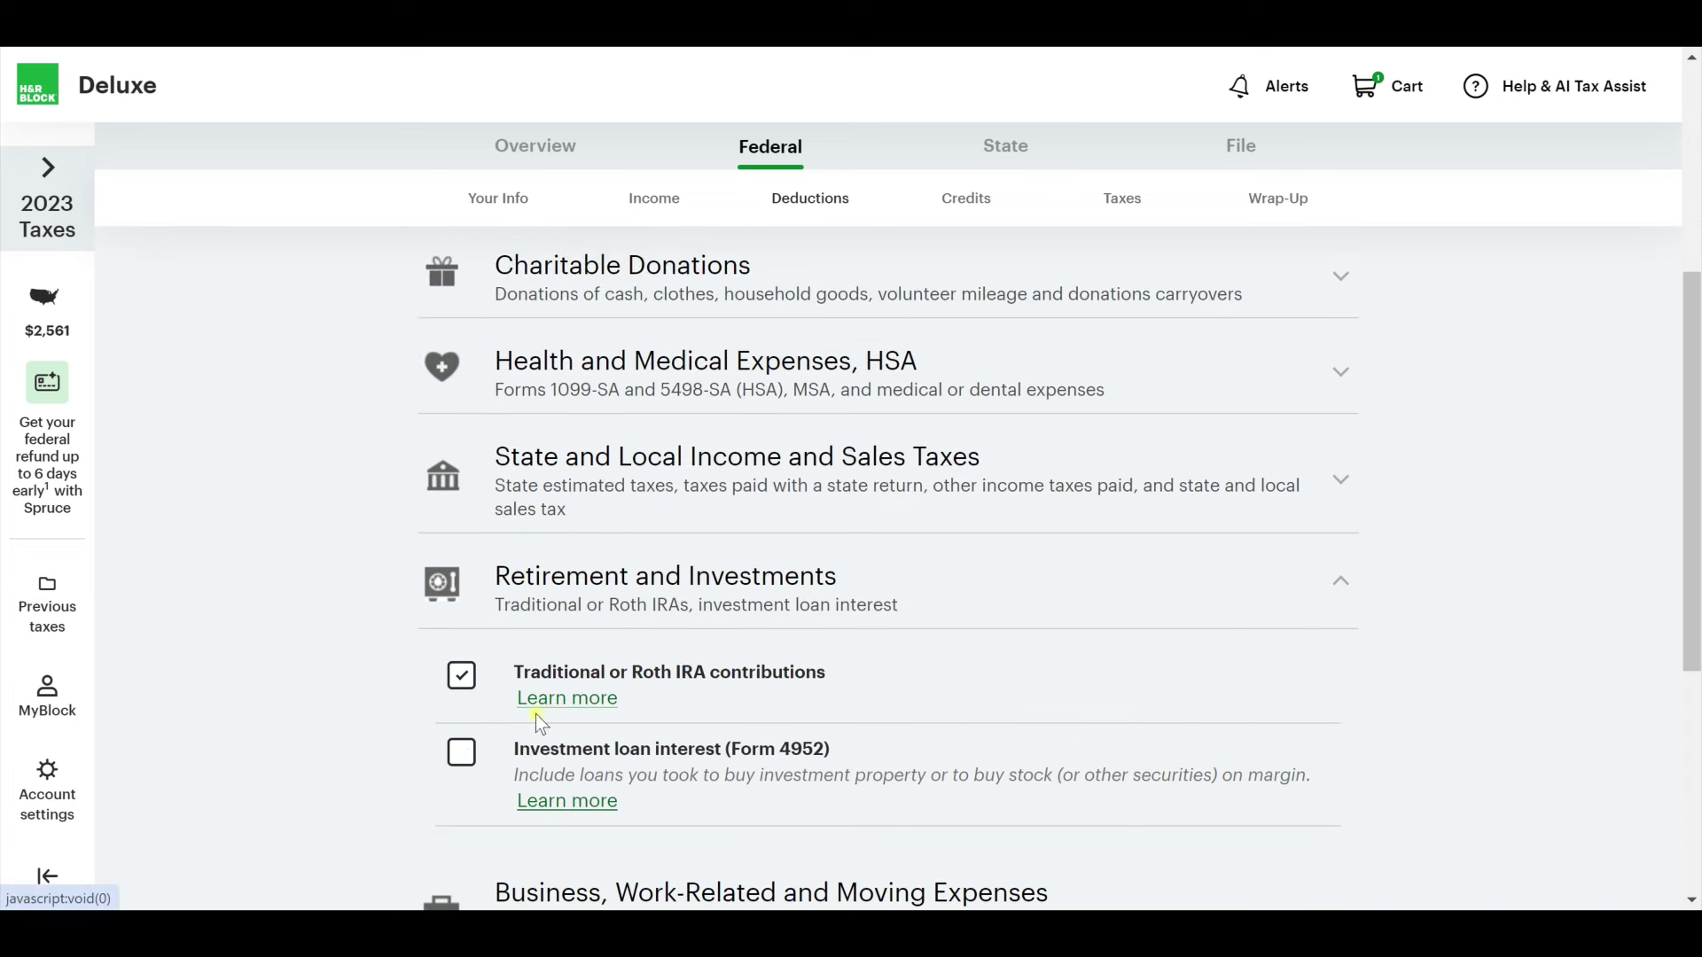
scroll(468, 694, up, 2)
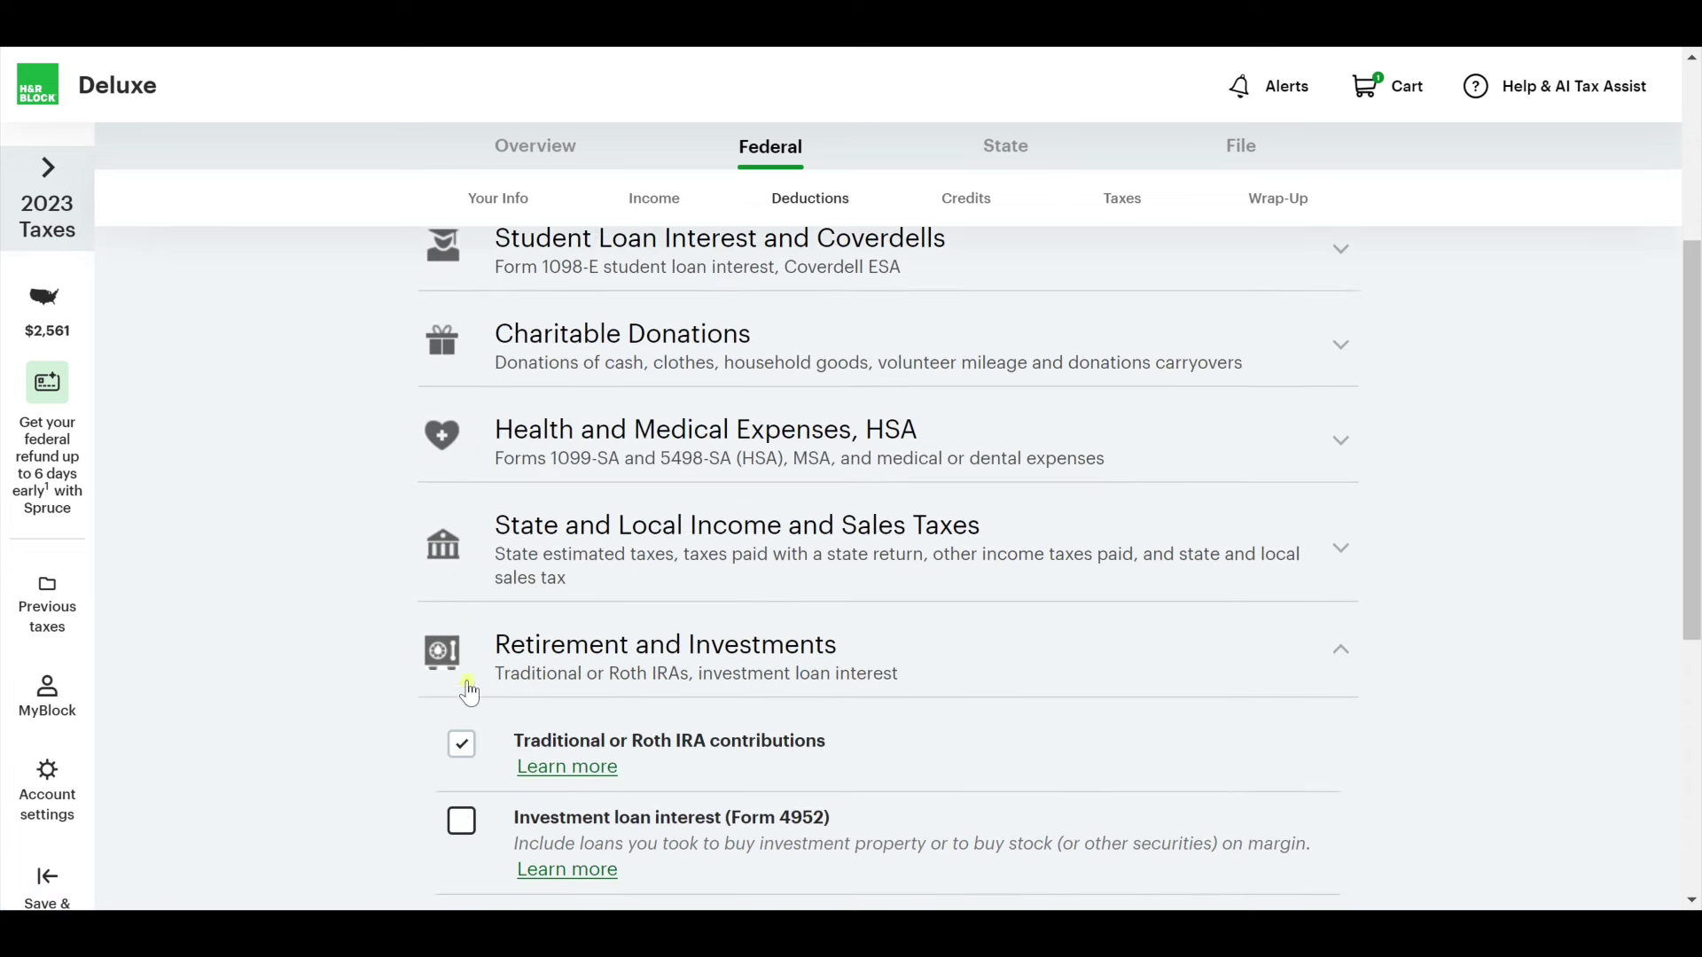
click(1333, 390)
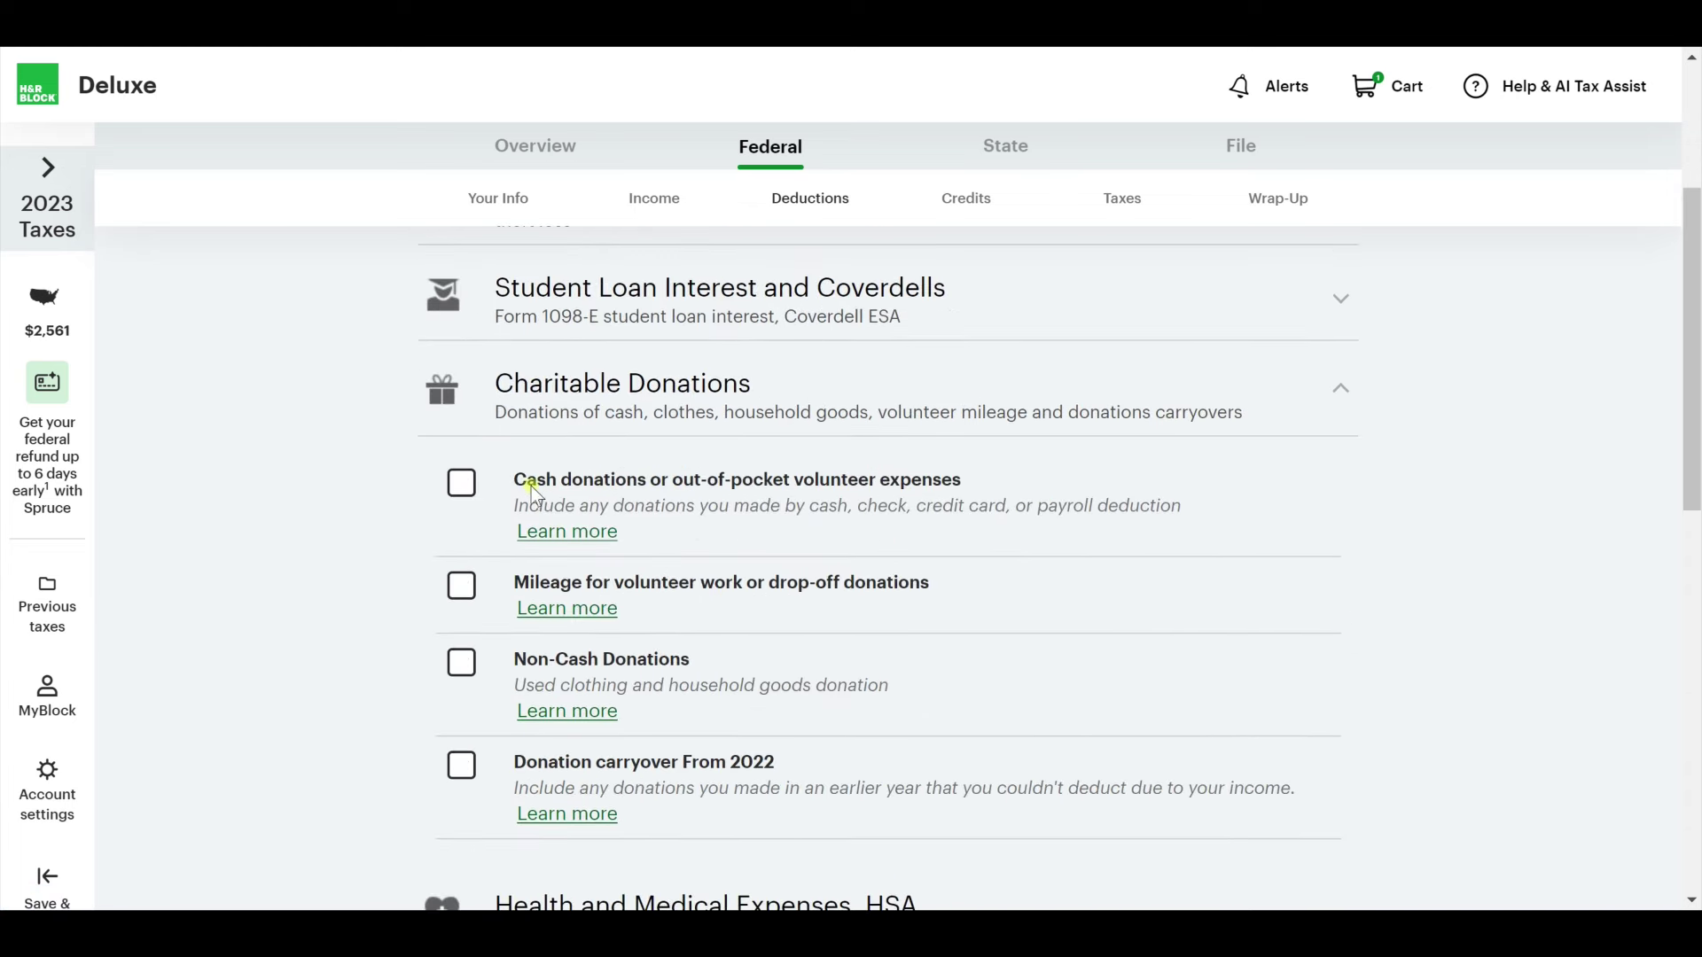
click(461, 483)
click(461, 483)
click(461, 662)
scroll(1161, 709, down, 10)
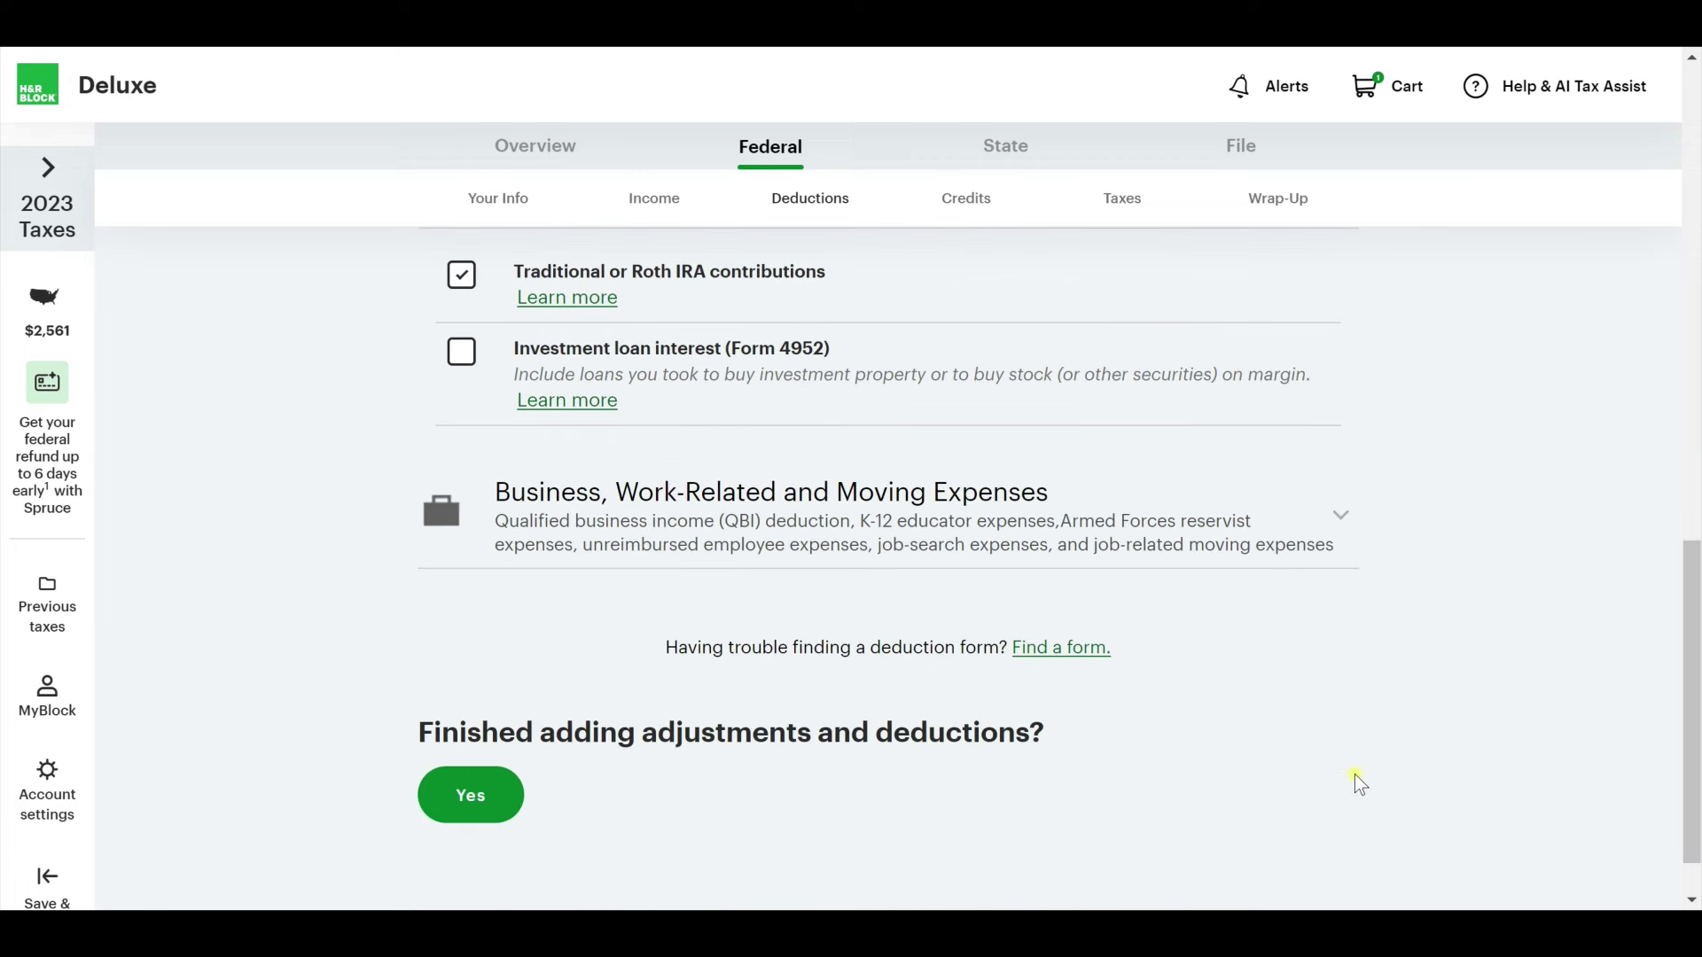
Confirm all deductions are added, then open the cash donations topic and return.
click(446, 733)
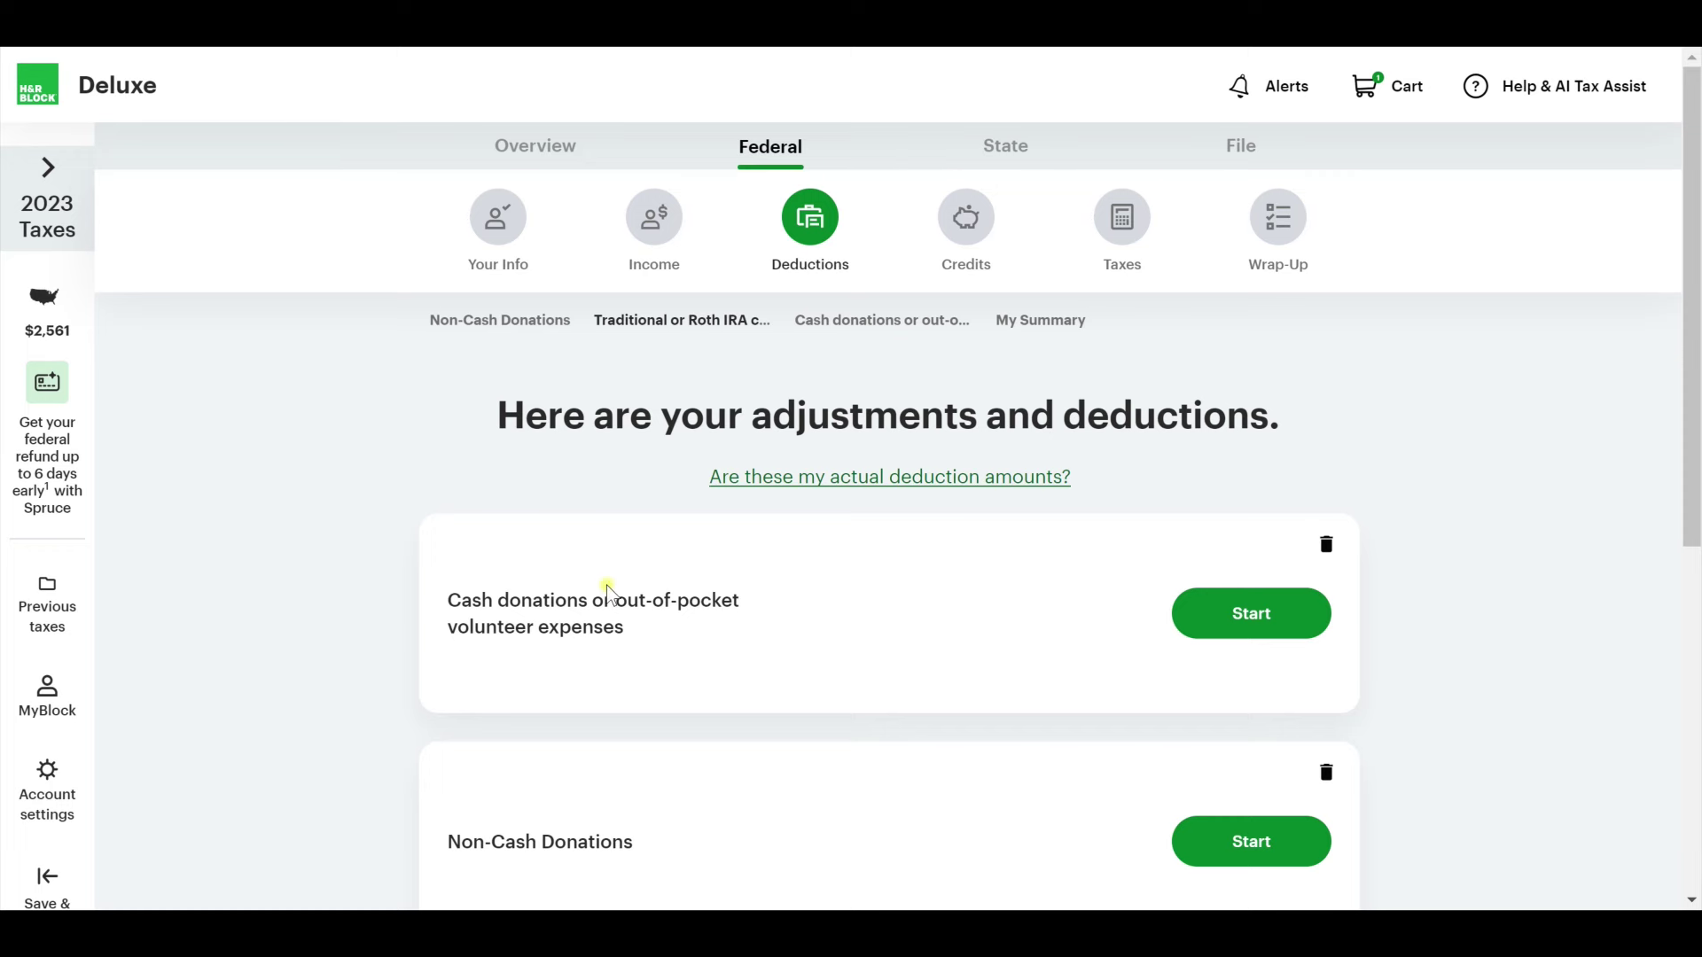
scroll(512, 645, down, 1)
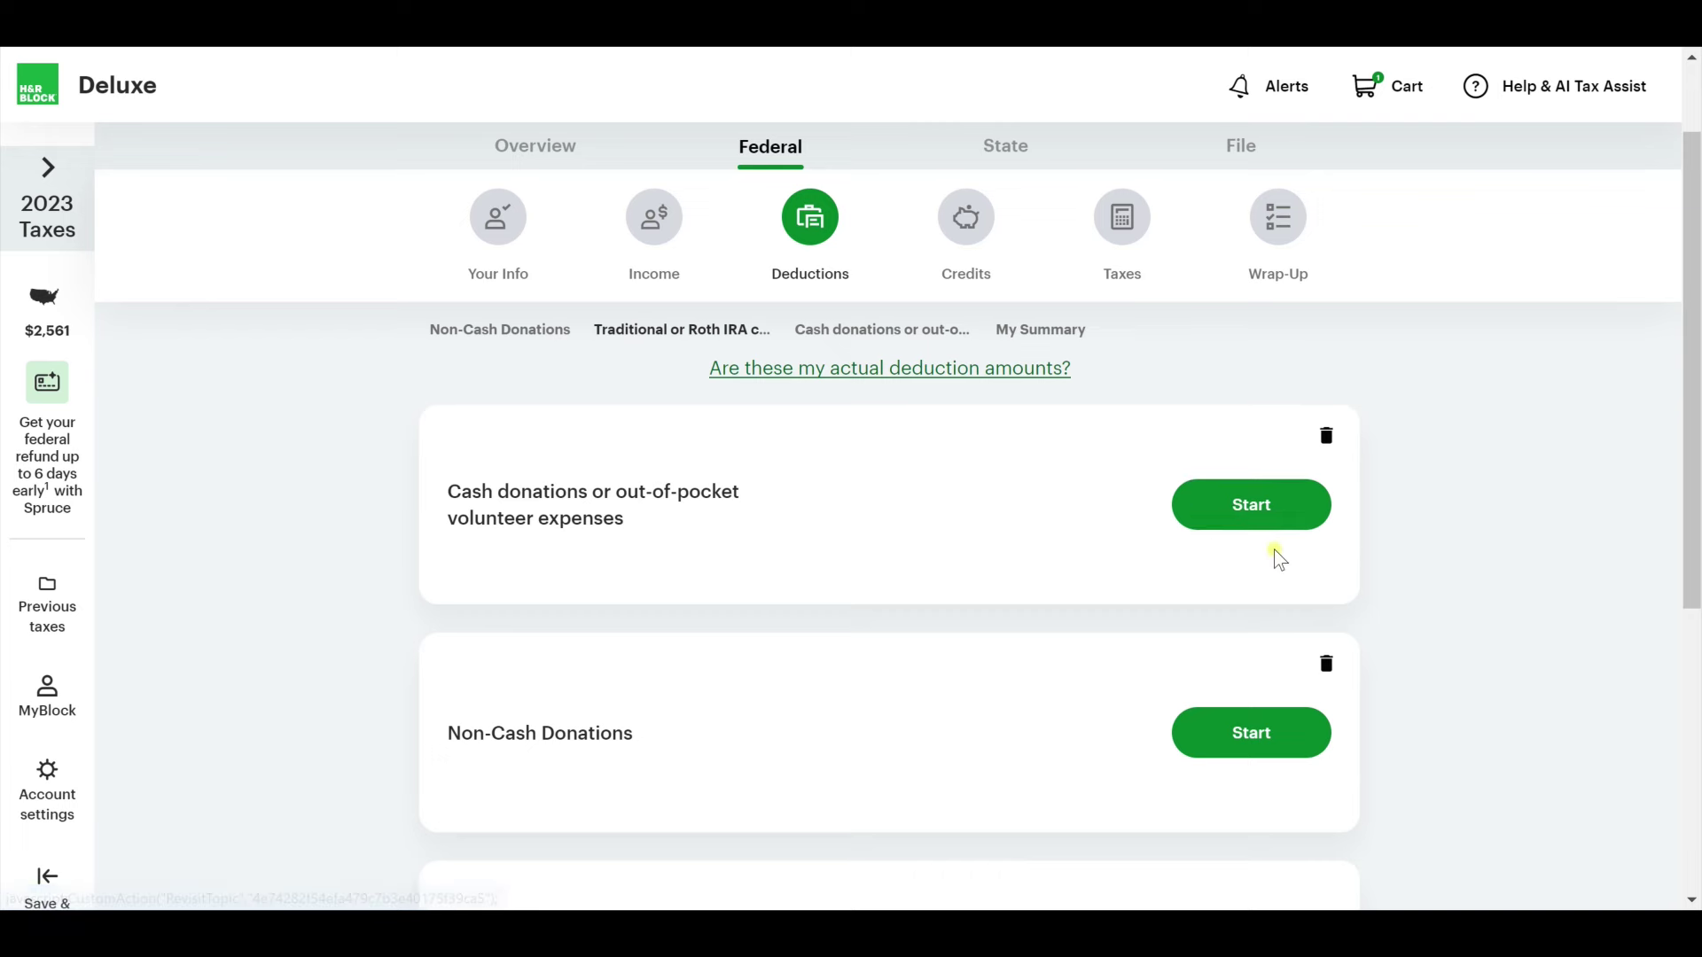
scroll(1274, 554, down, 3)
click(1247, 438)
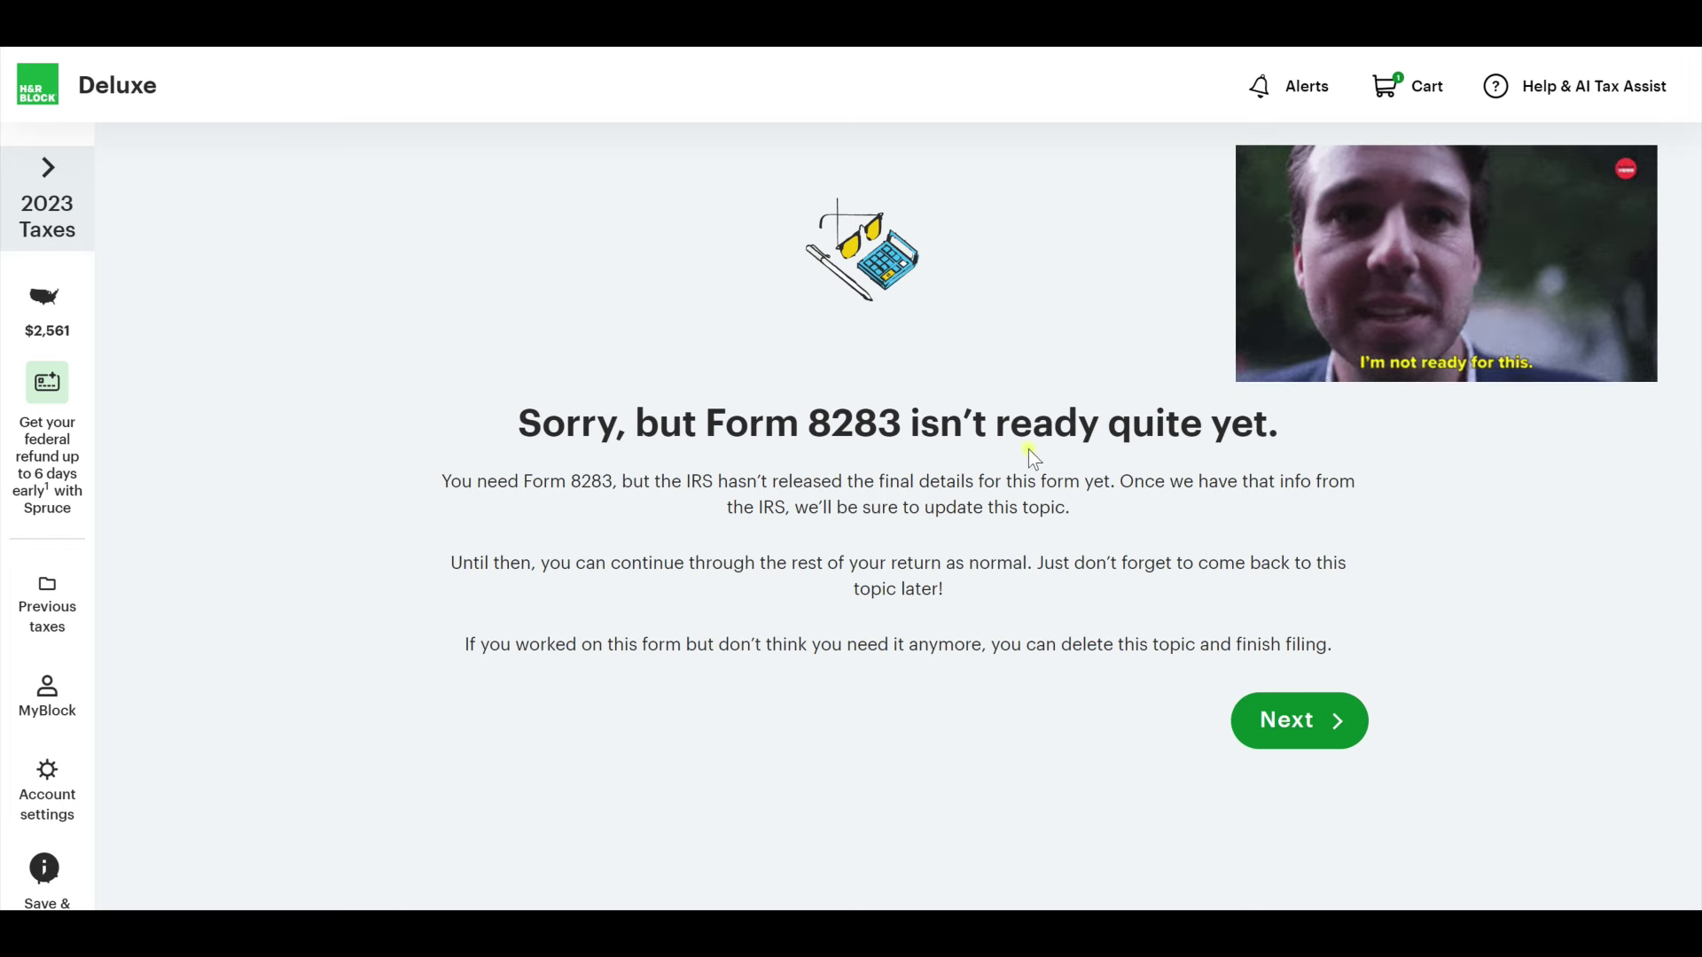
click(1304, 734)
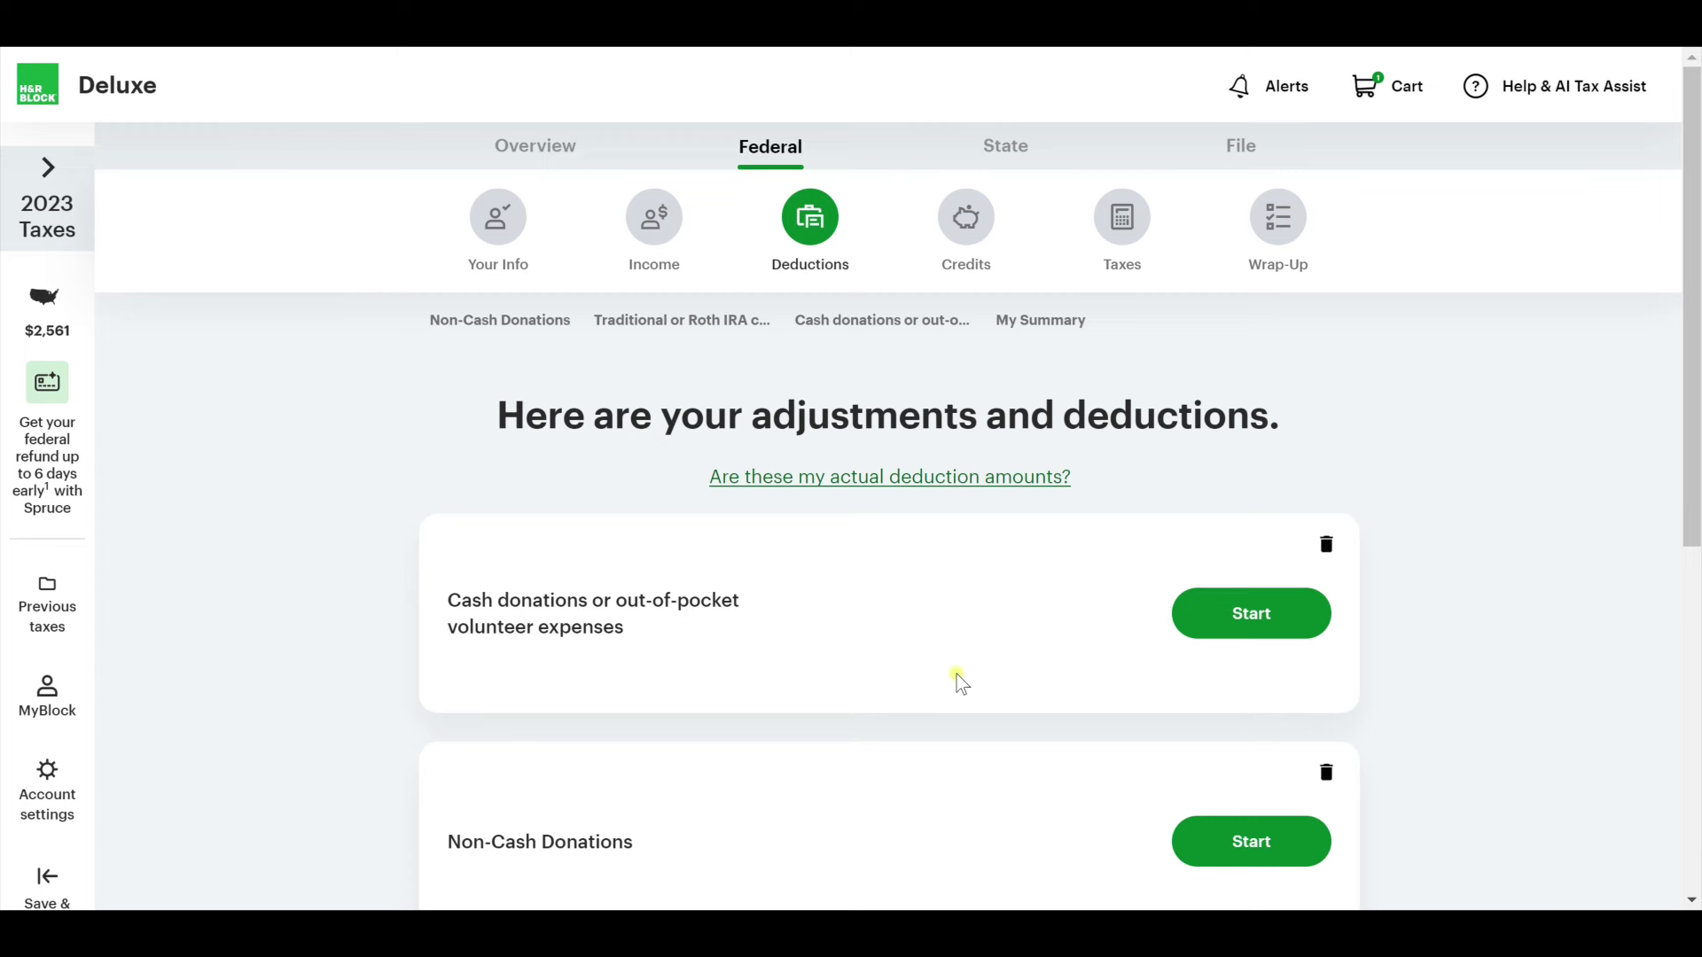
Open the Traditional or Roth IRA contributions topic and return to the deductions summary.
scroll(959, 680, down, 5)
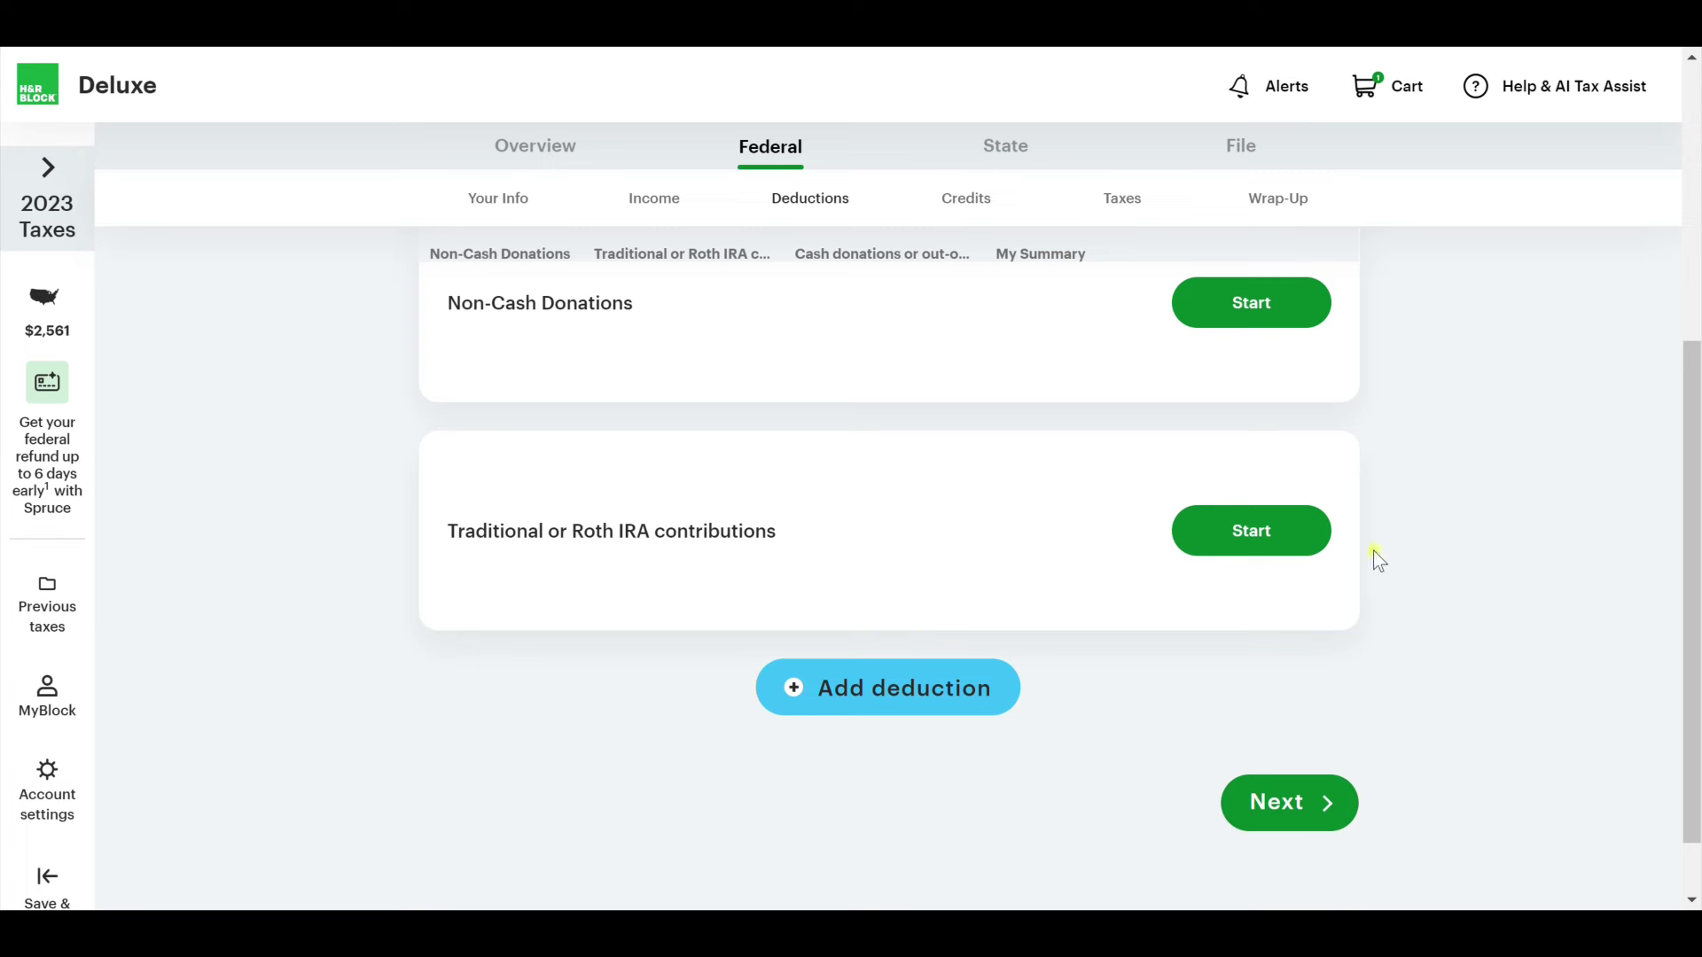
click(1280, 546)
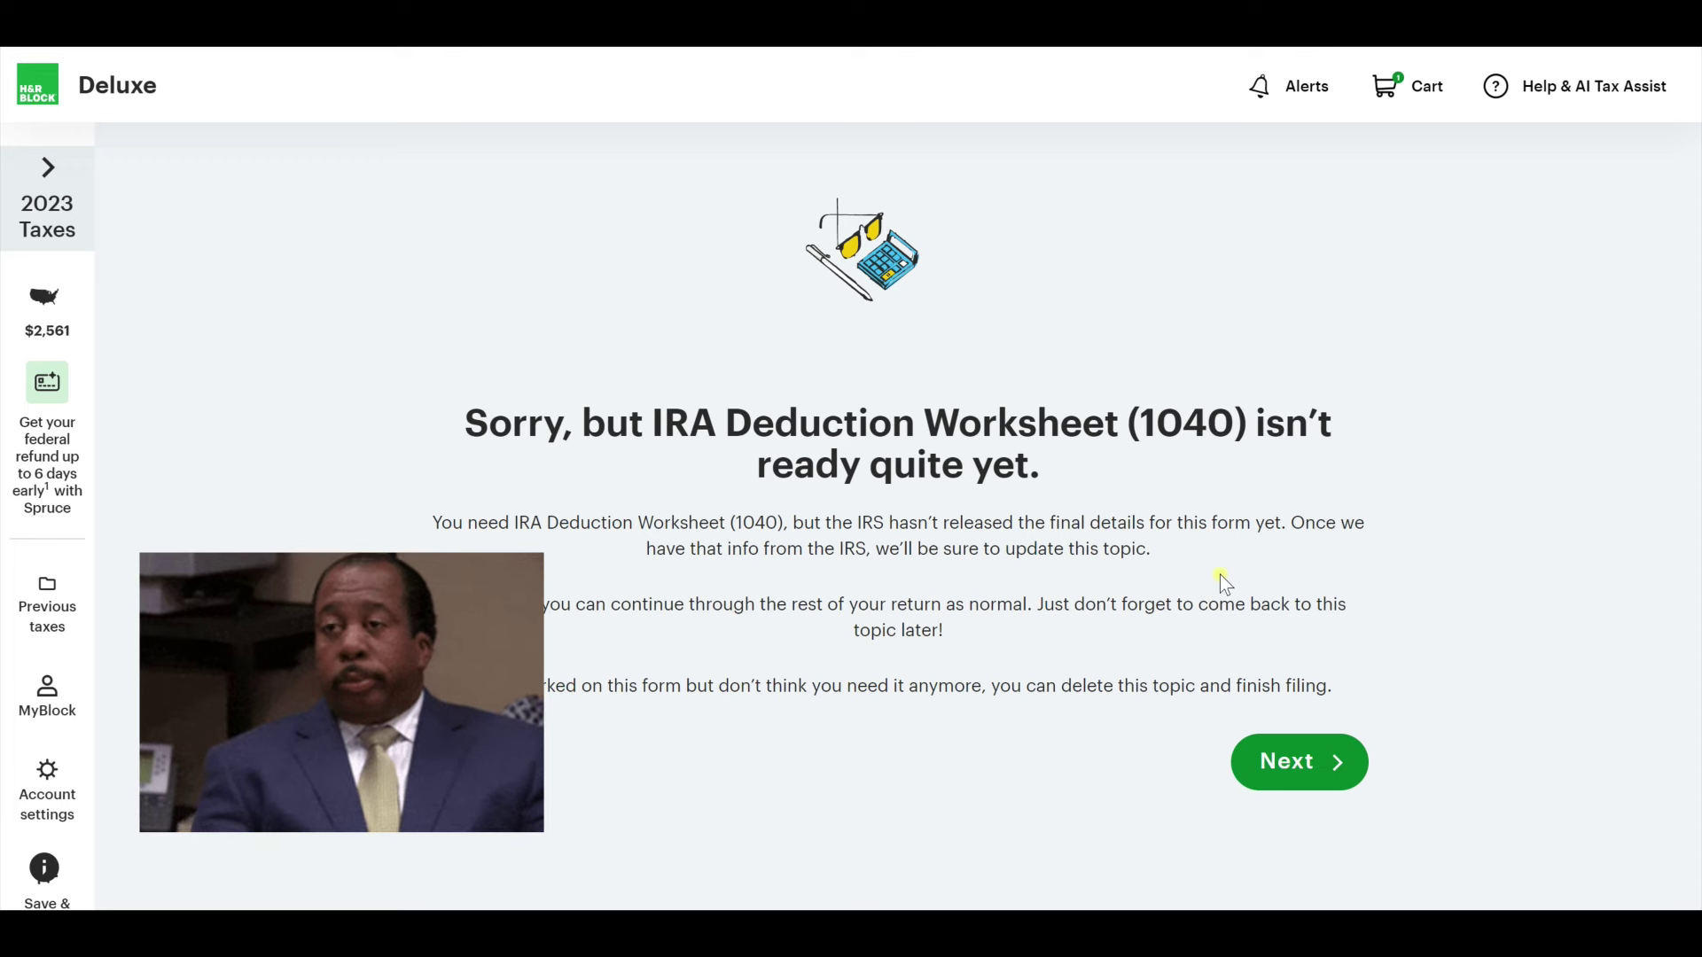
click(1343, 760)
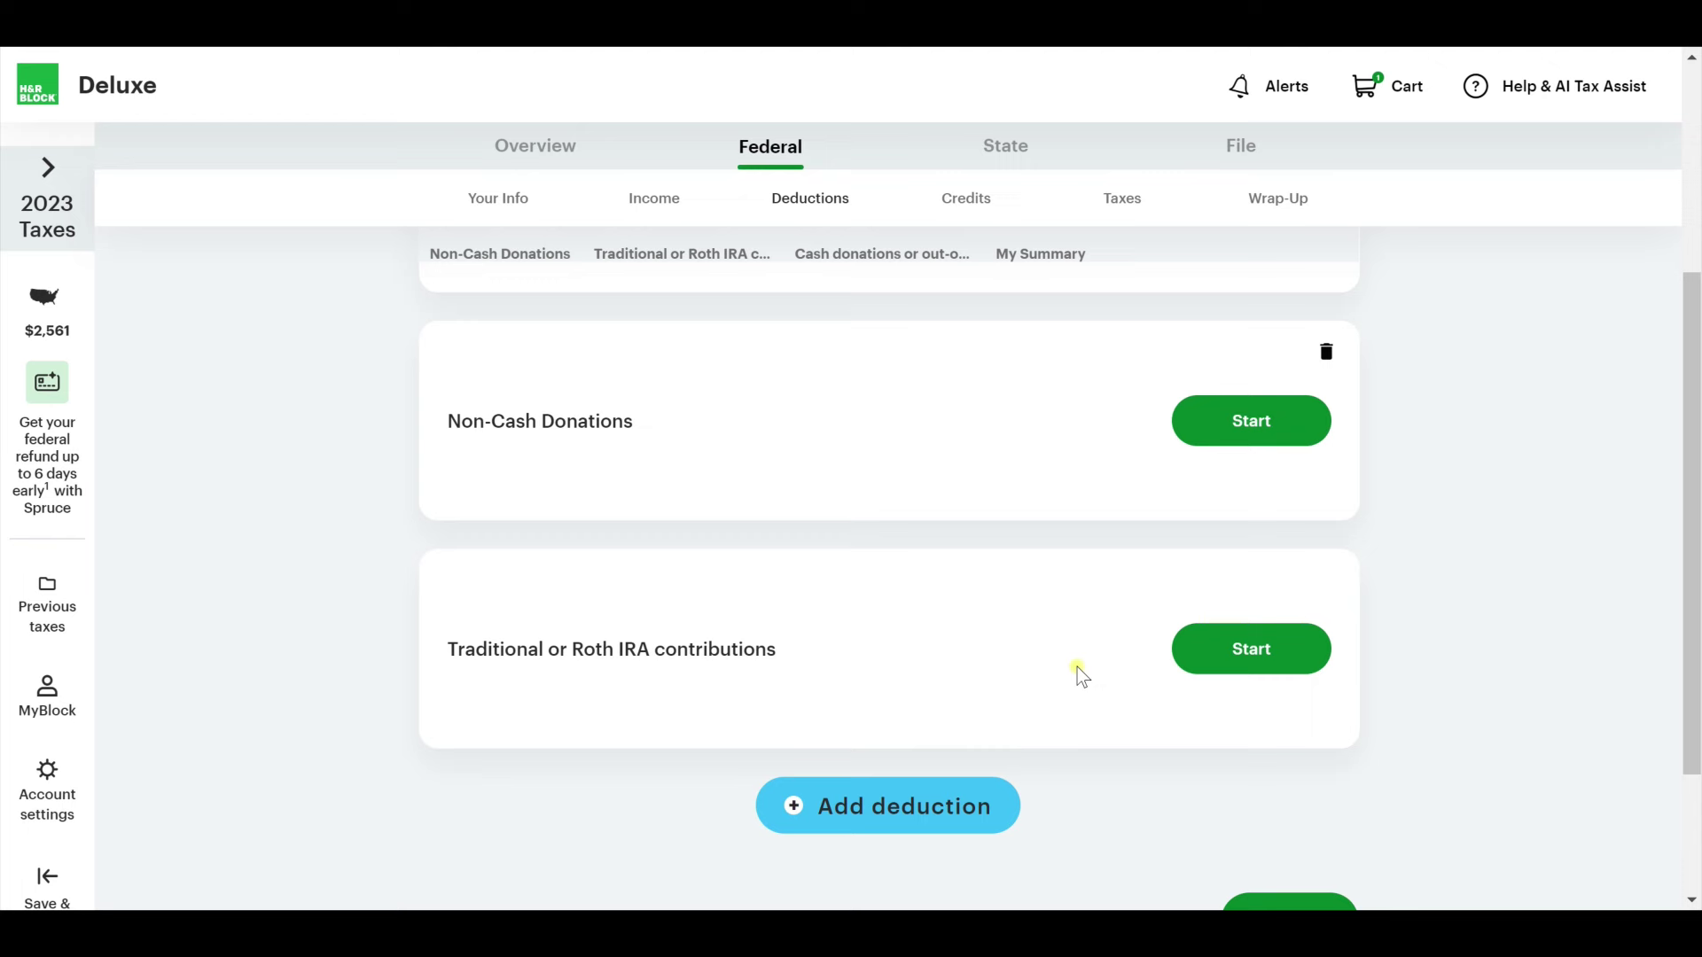
scroll(1314, 668, down, 2)
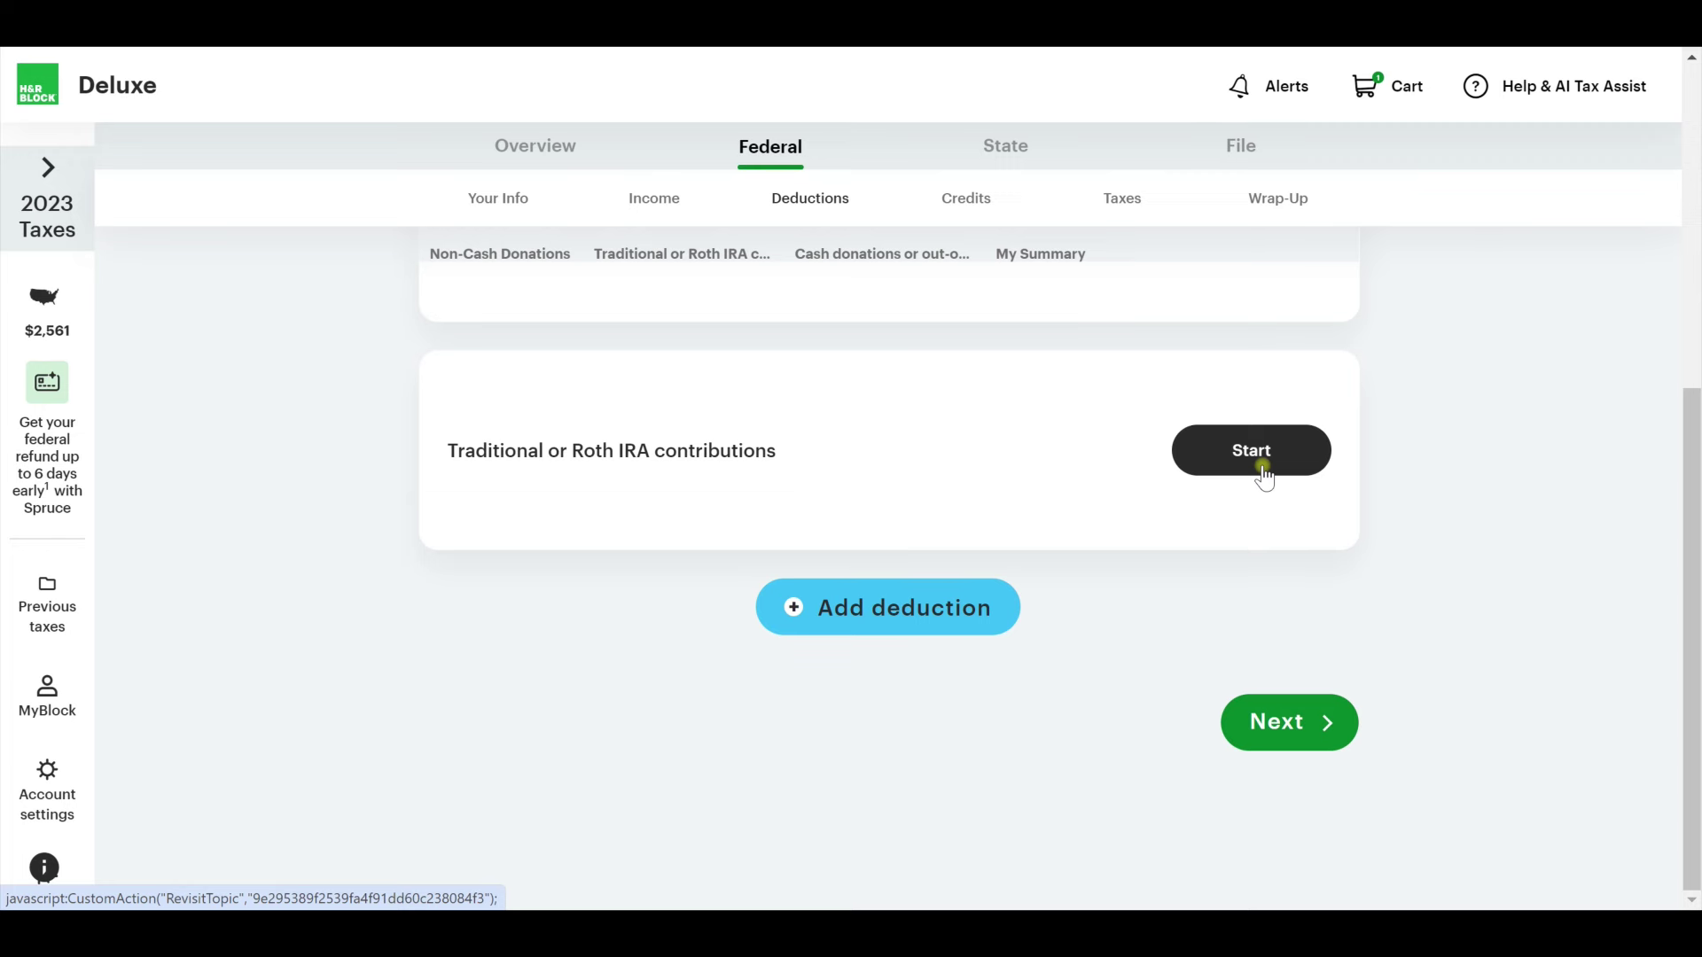
Keep the $27,700 standard deduction instead of itemizing, and review the Standard Deduction help.
click(1310, 725)
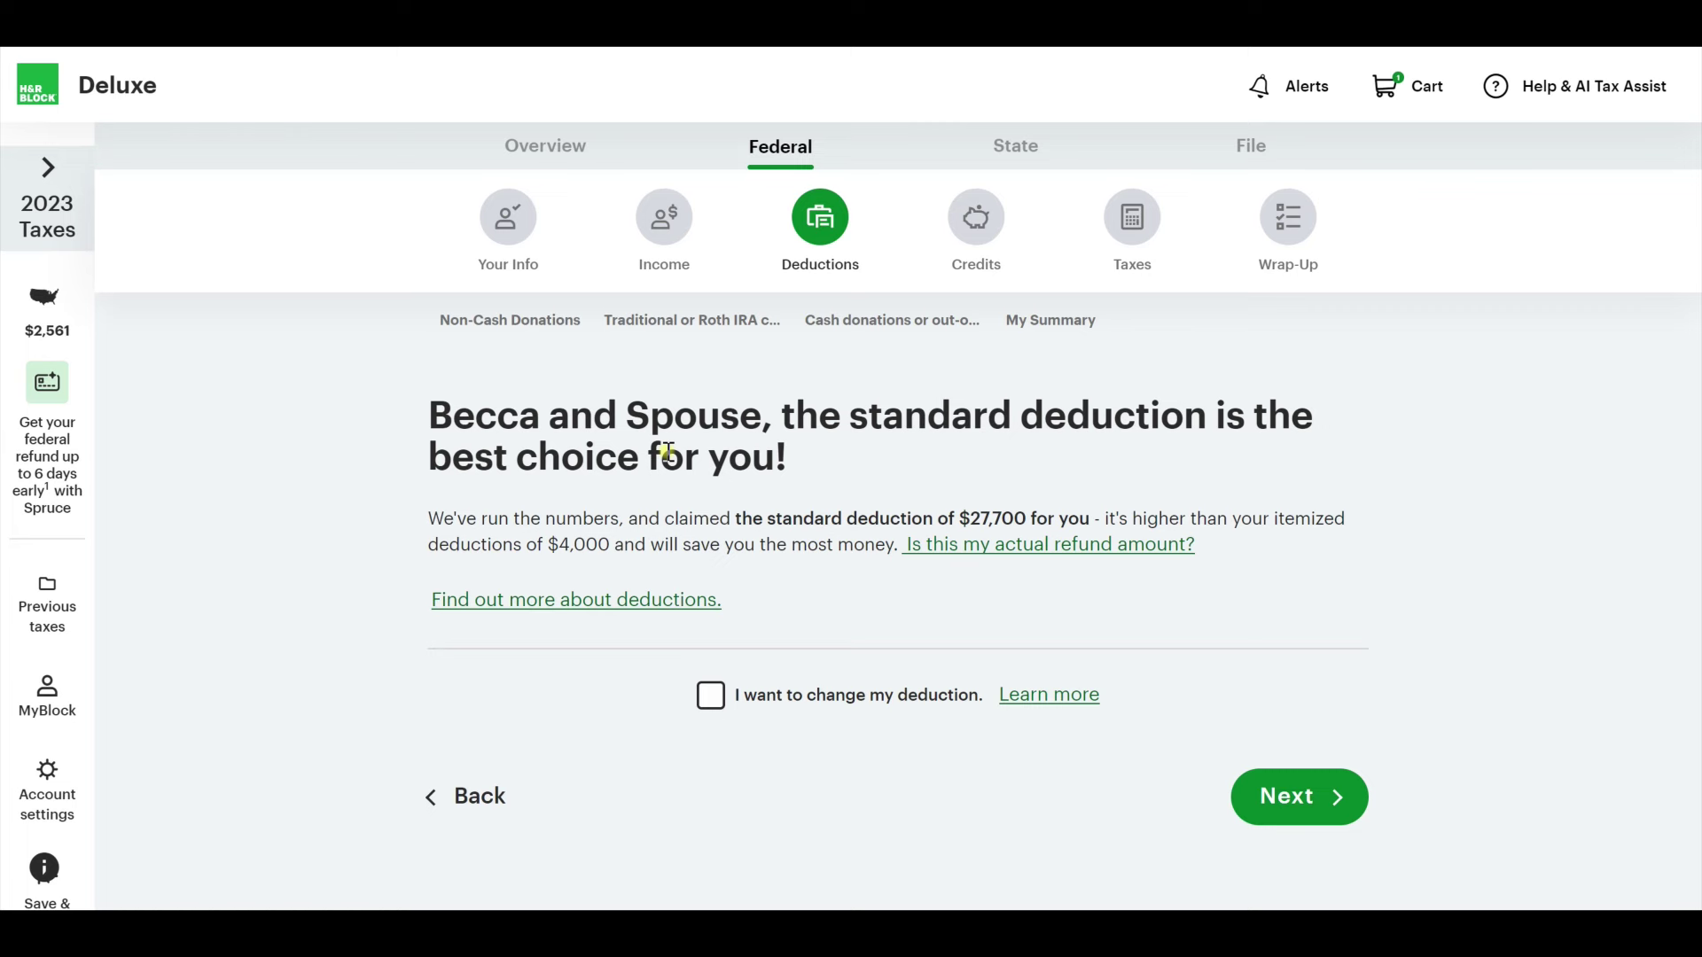
click(711, 697)
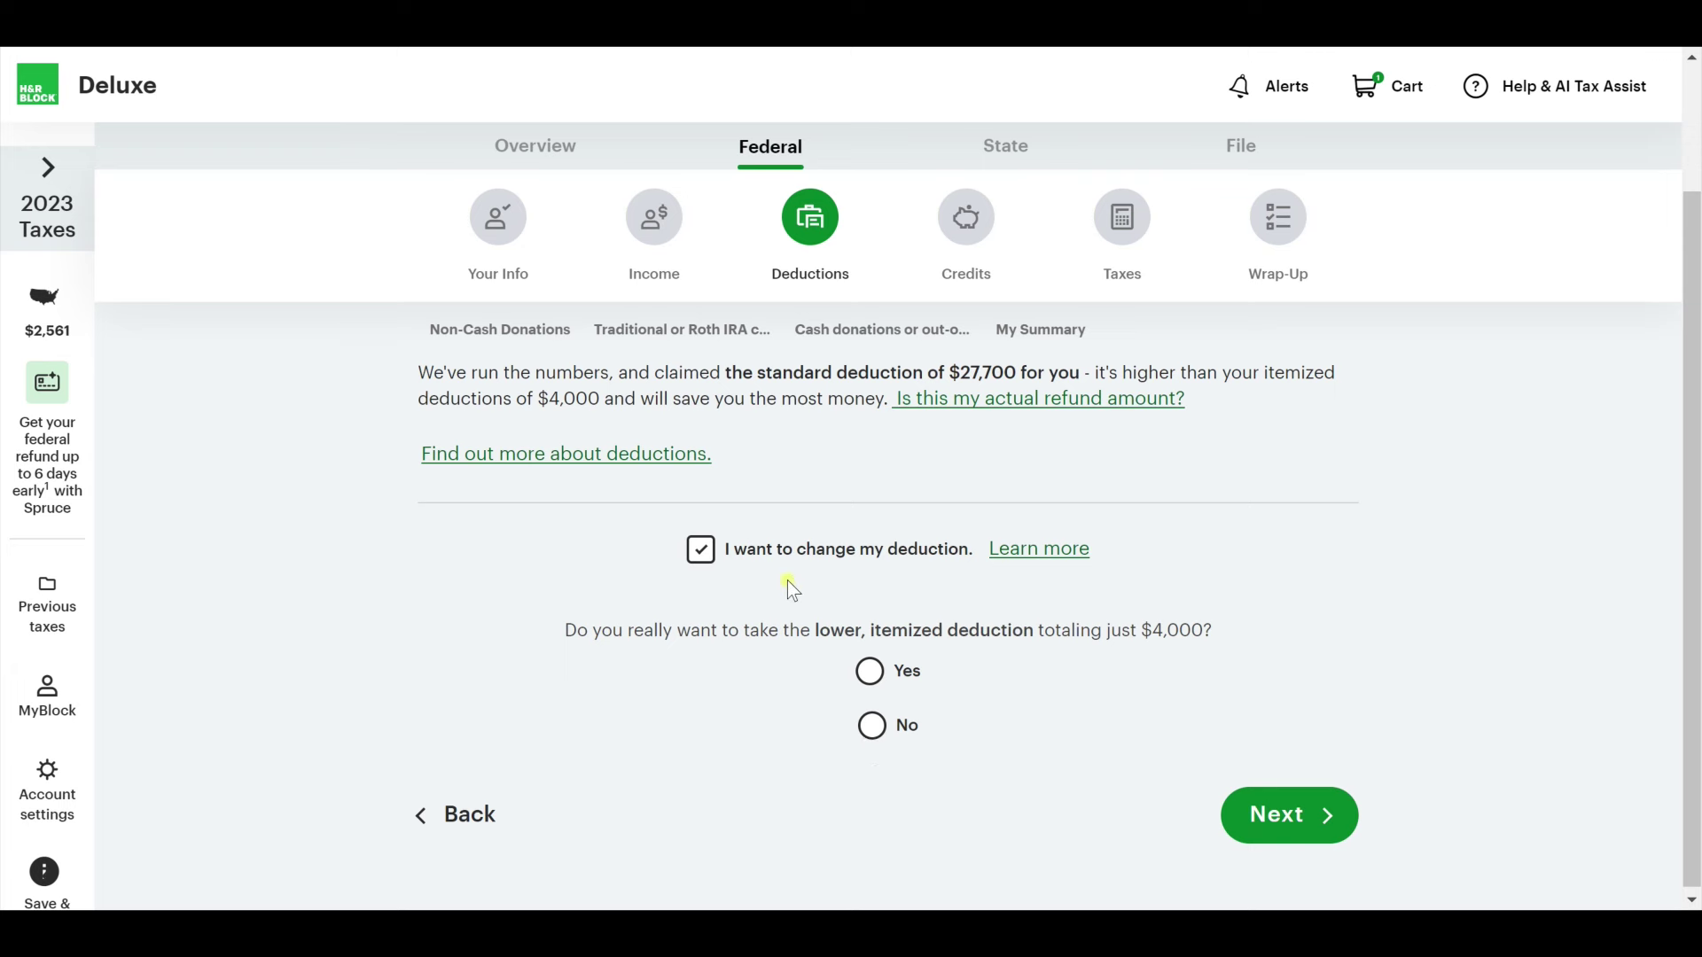
click(703, 554)
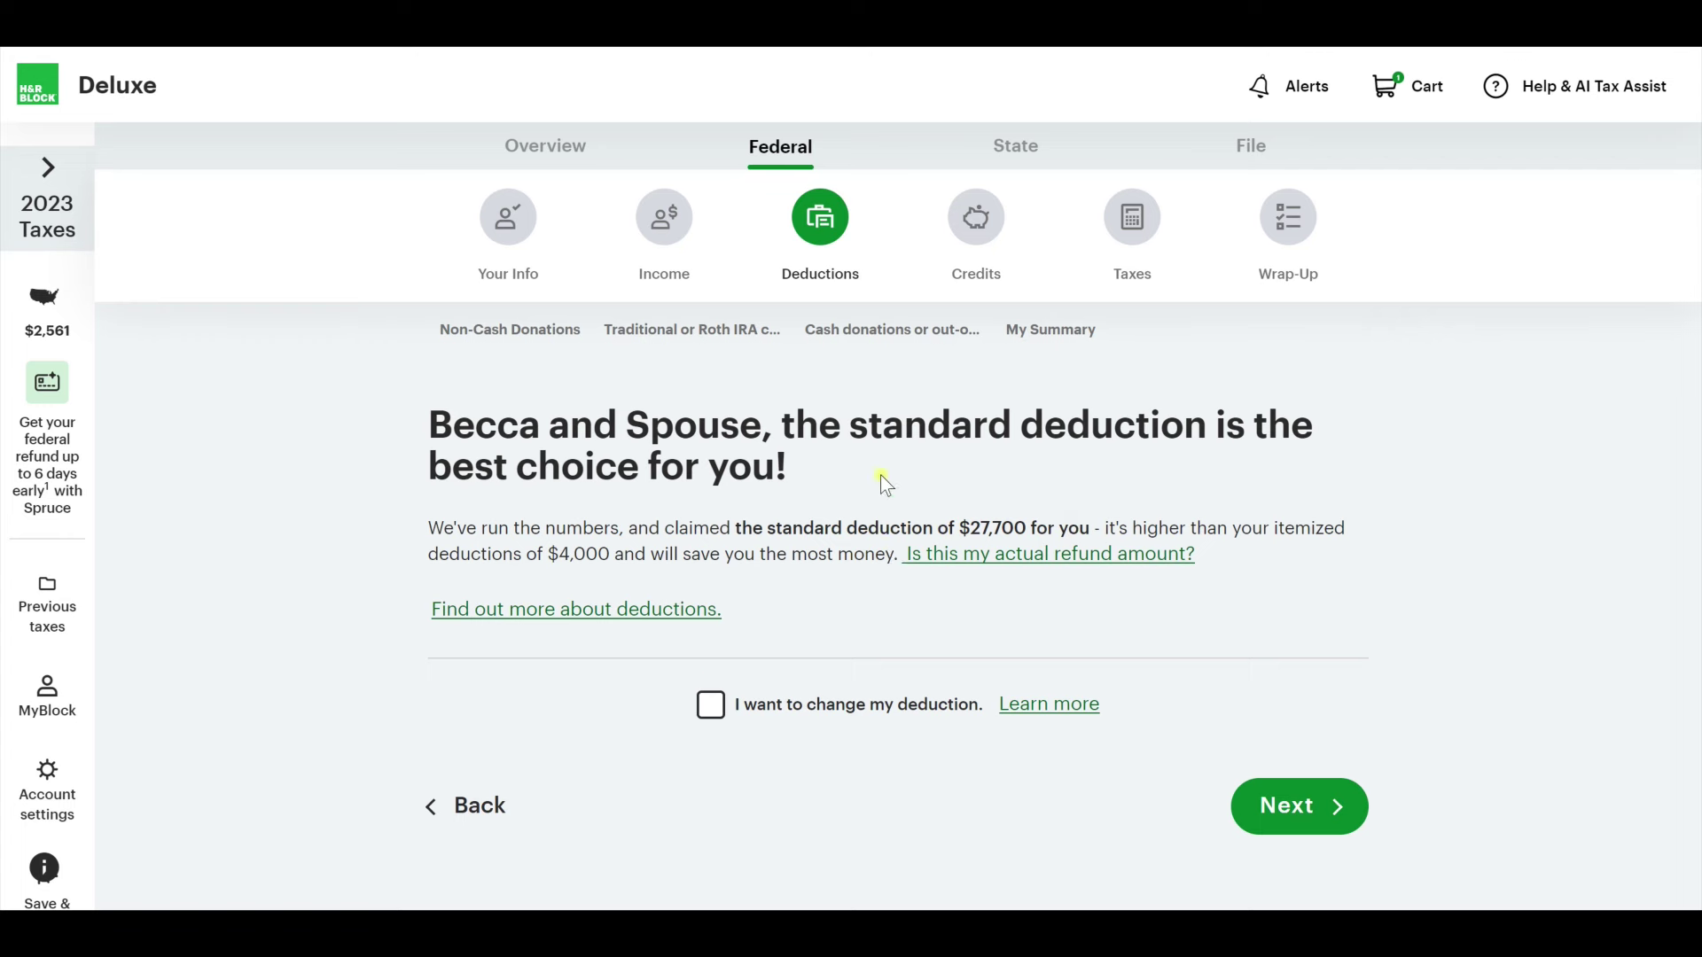
click(1344, 813)
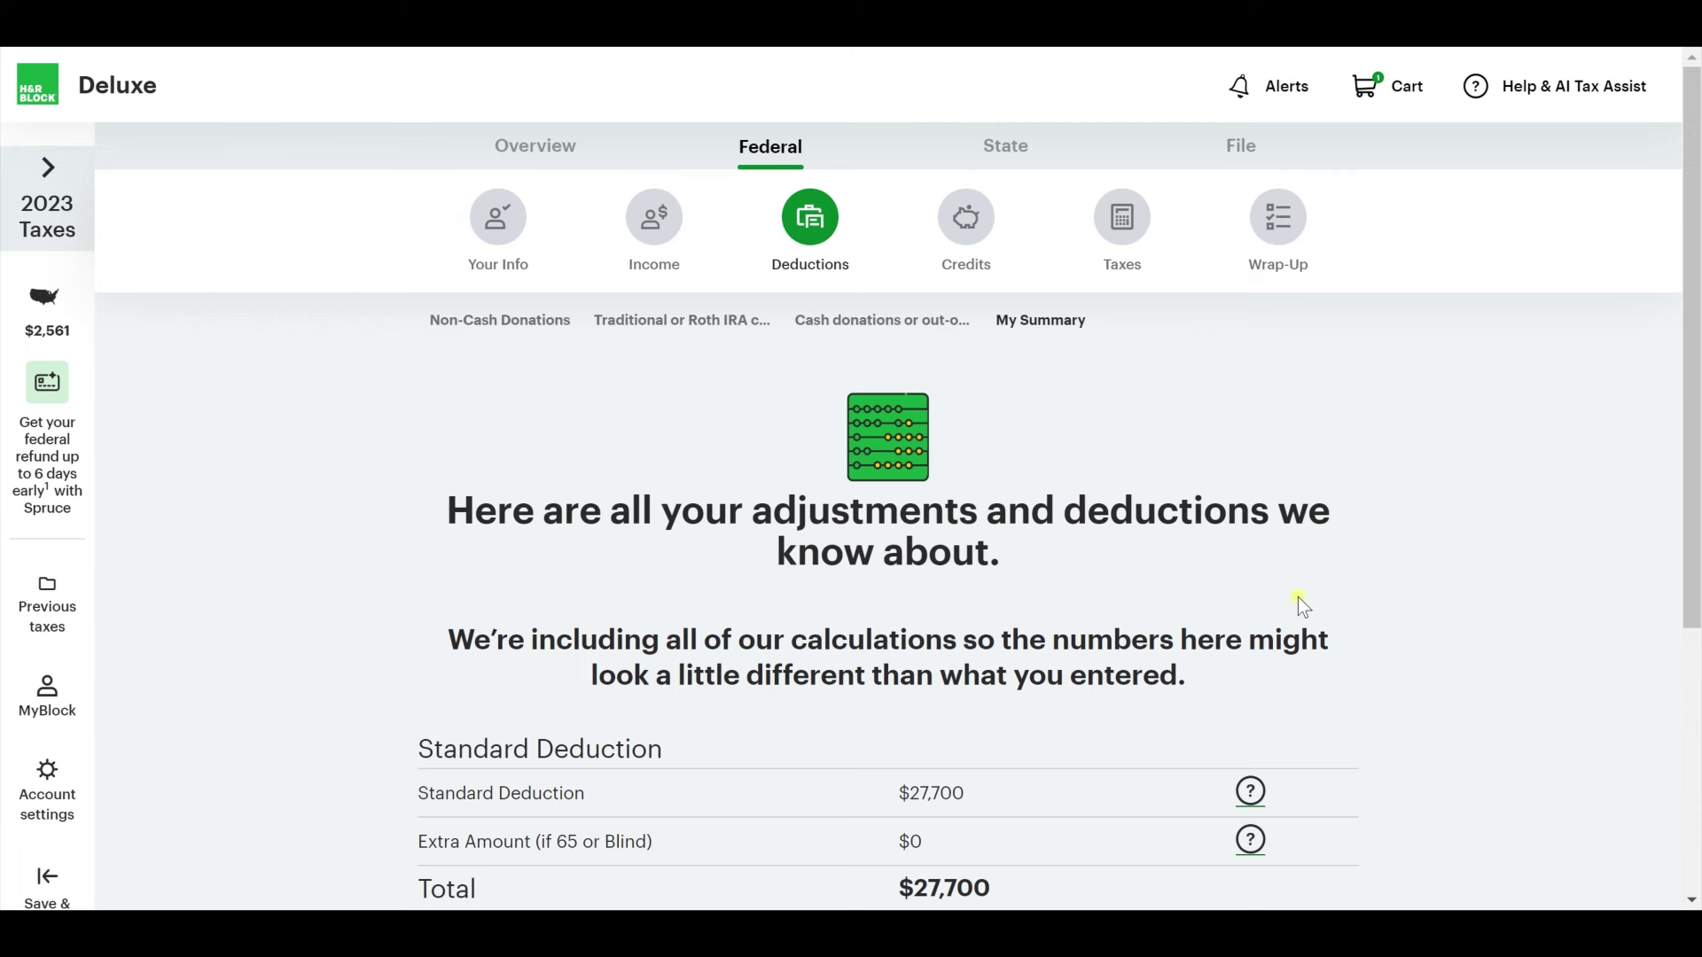
scroll(1307, 592, down, 5)
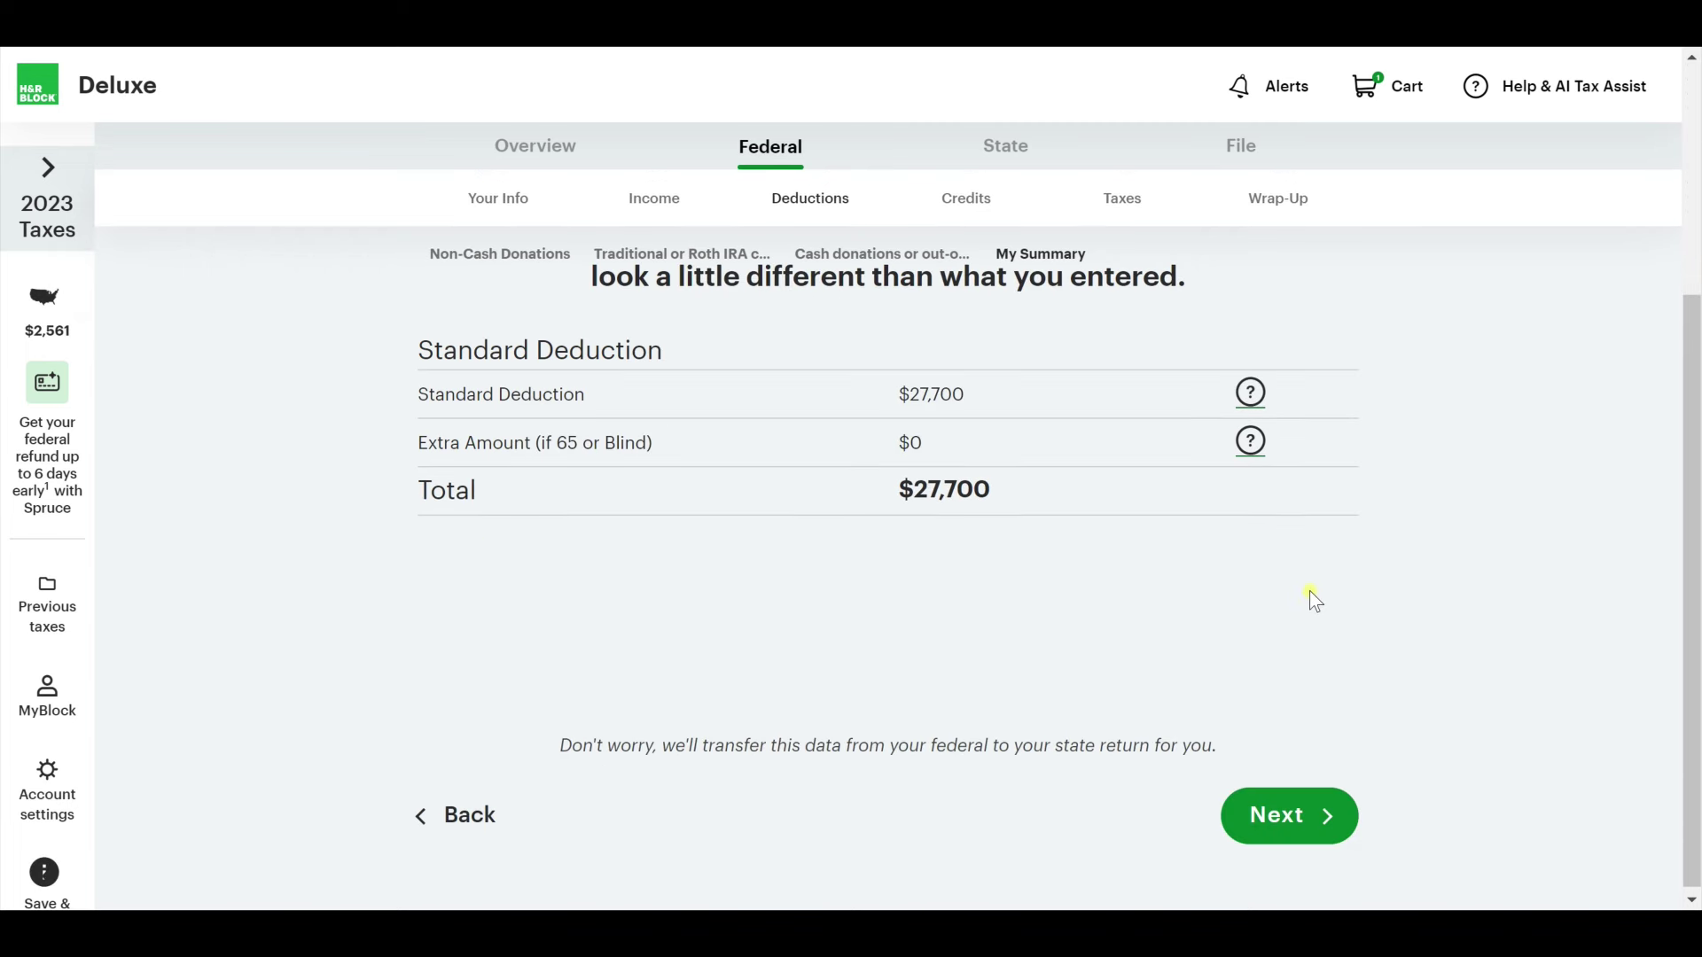
click(1251, 393)
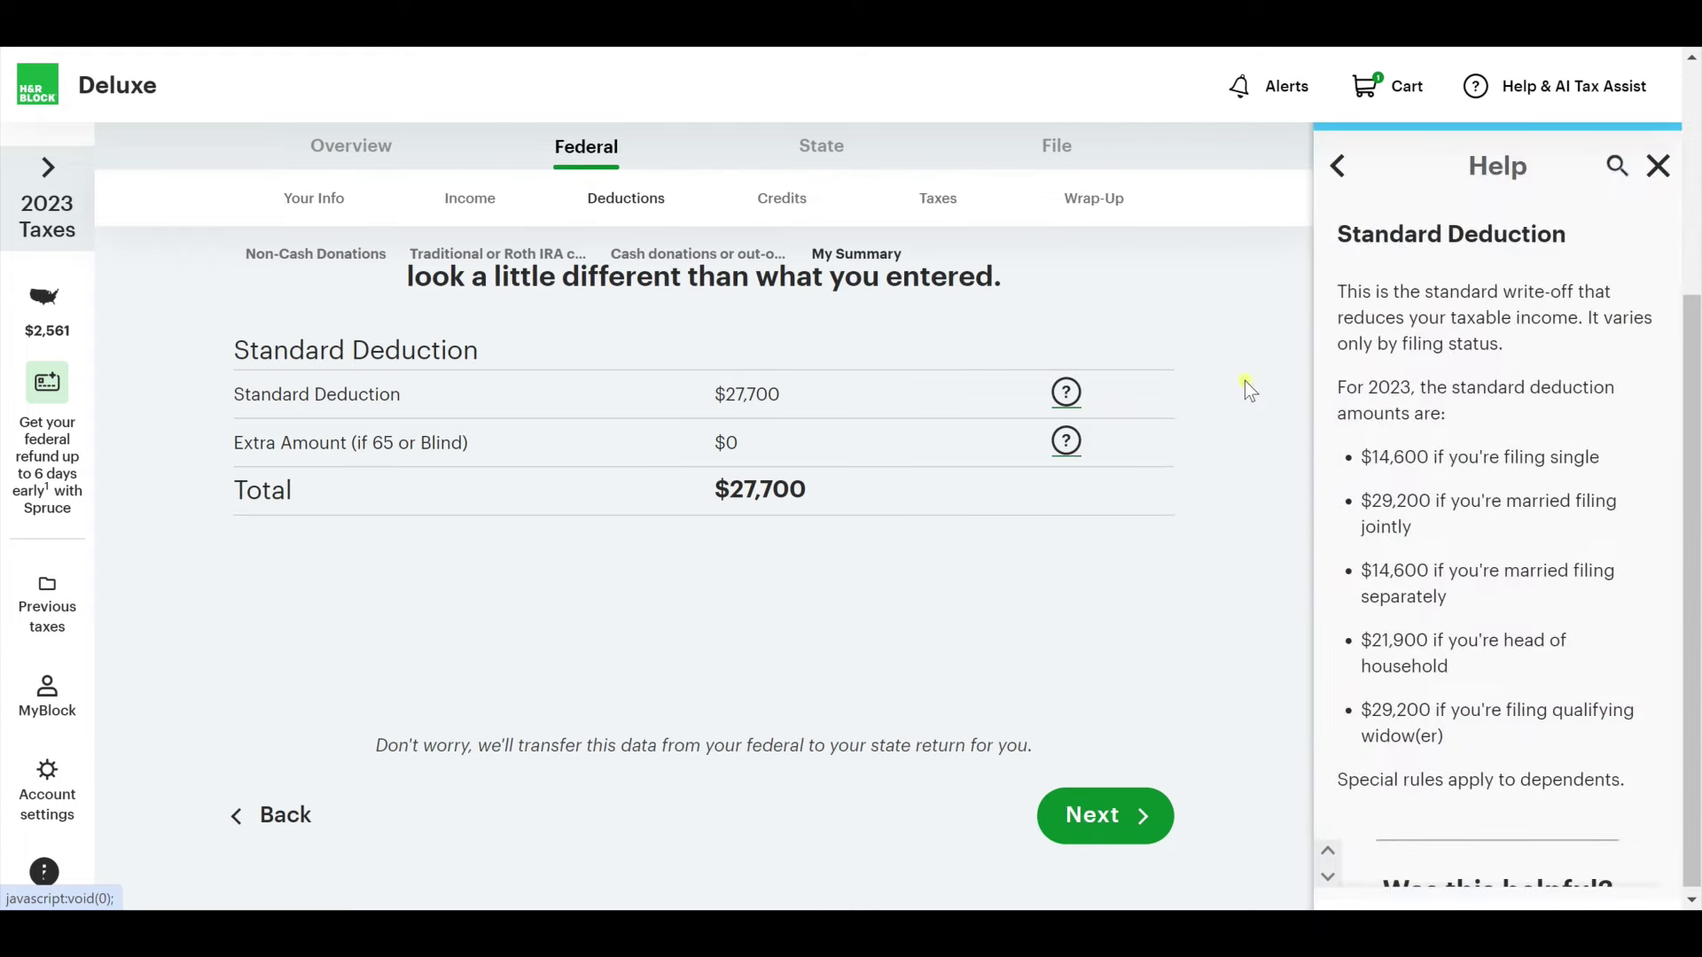
click(1657, 168)
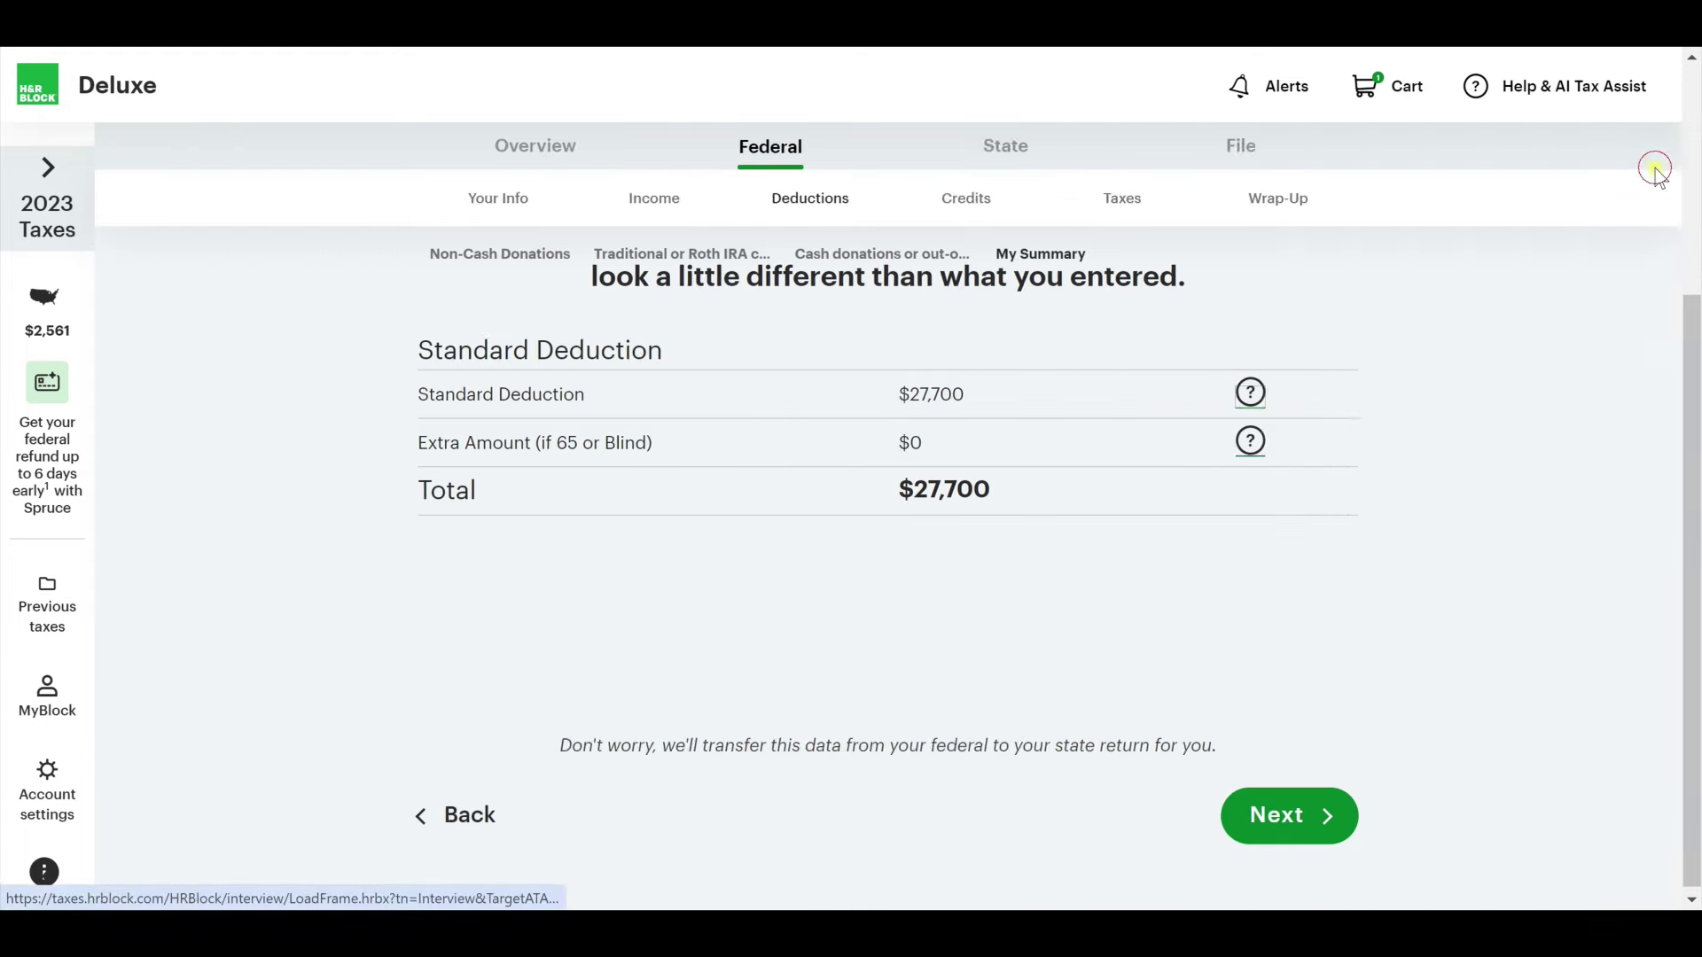
Claim the child tax credit, answering No to previously denied credit claims.
click(1307, 815)
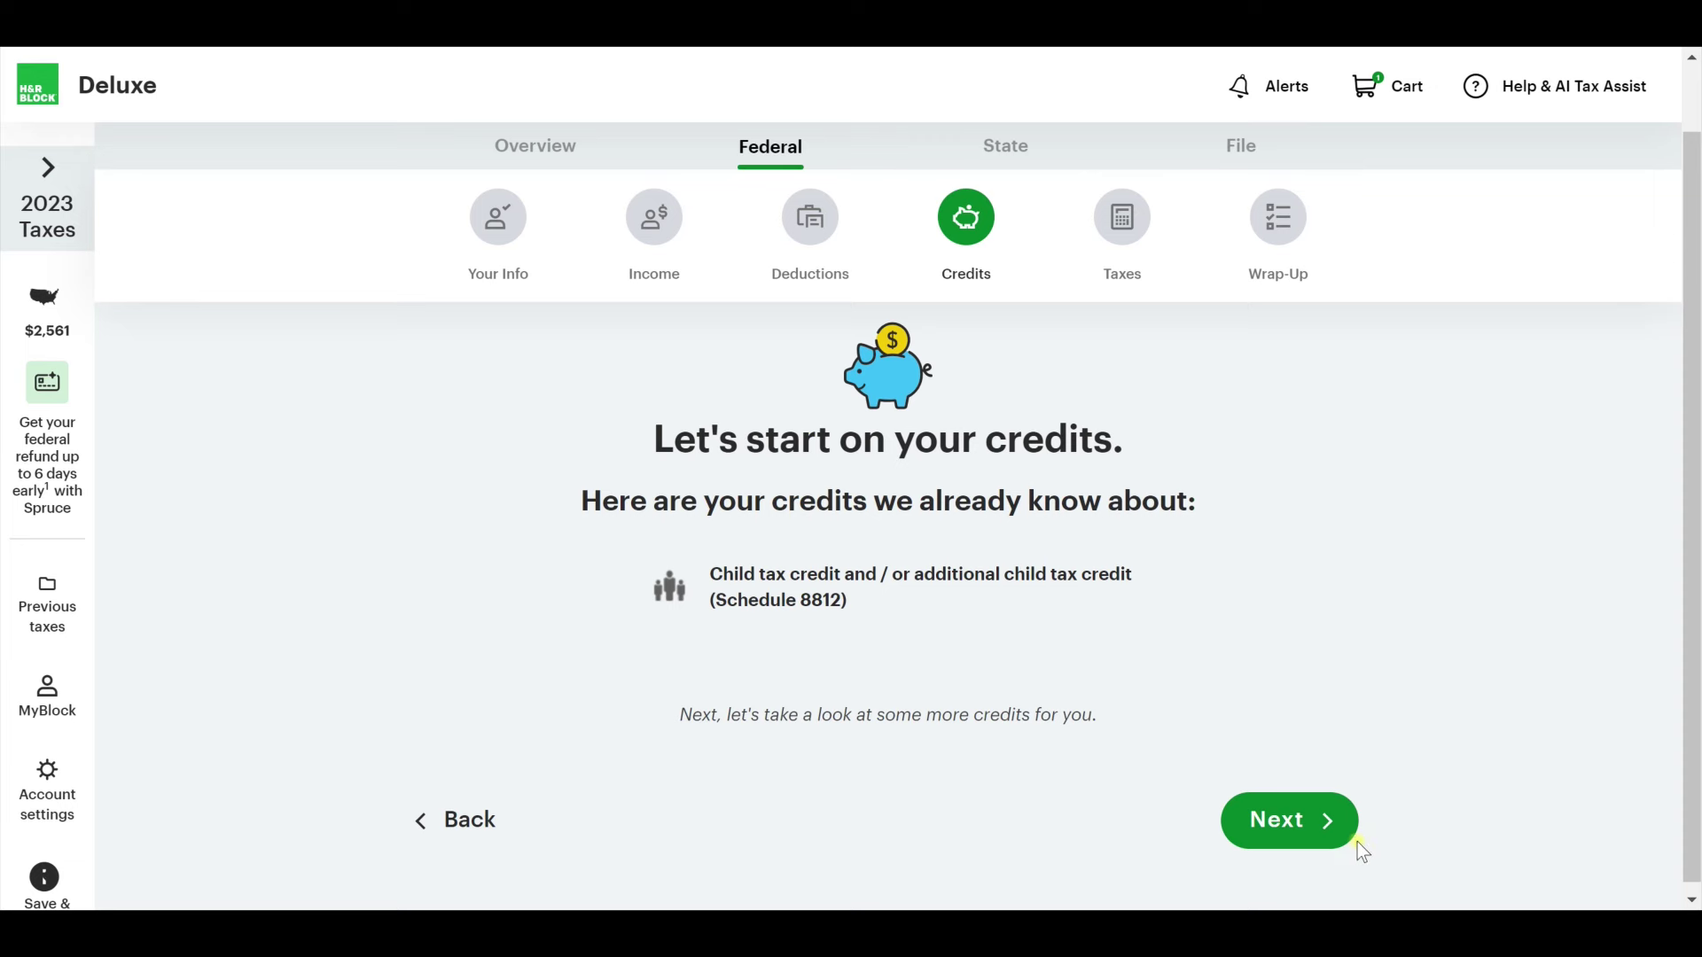
click(1326, 826)
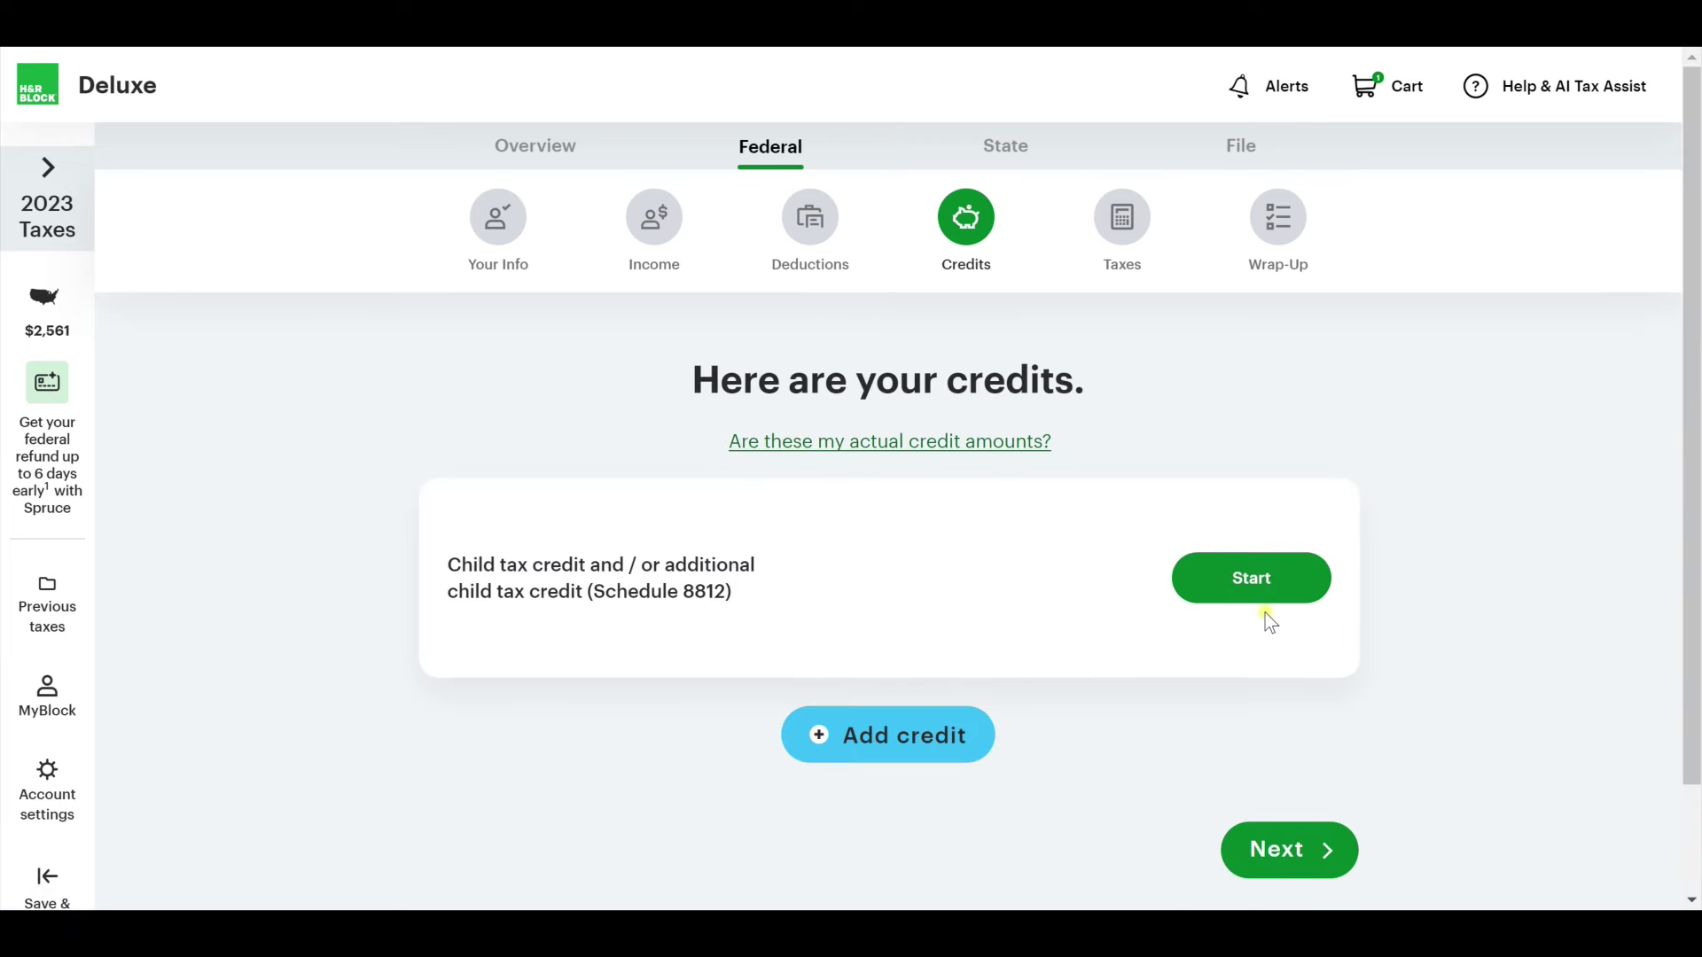
click(1275, 590)
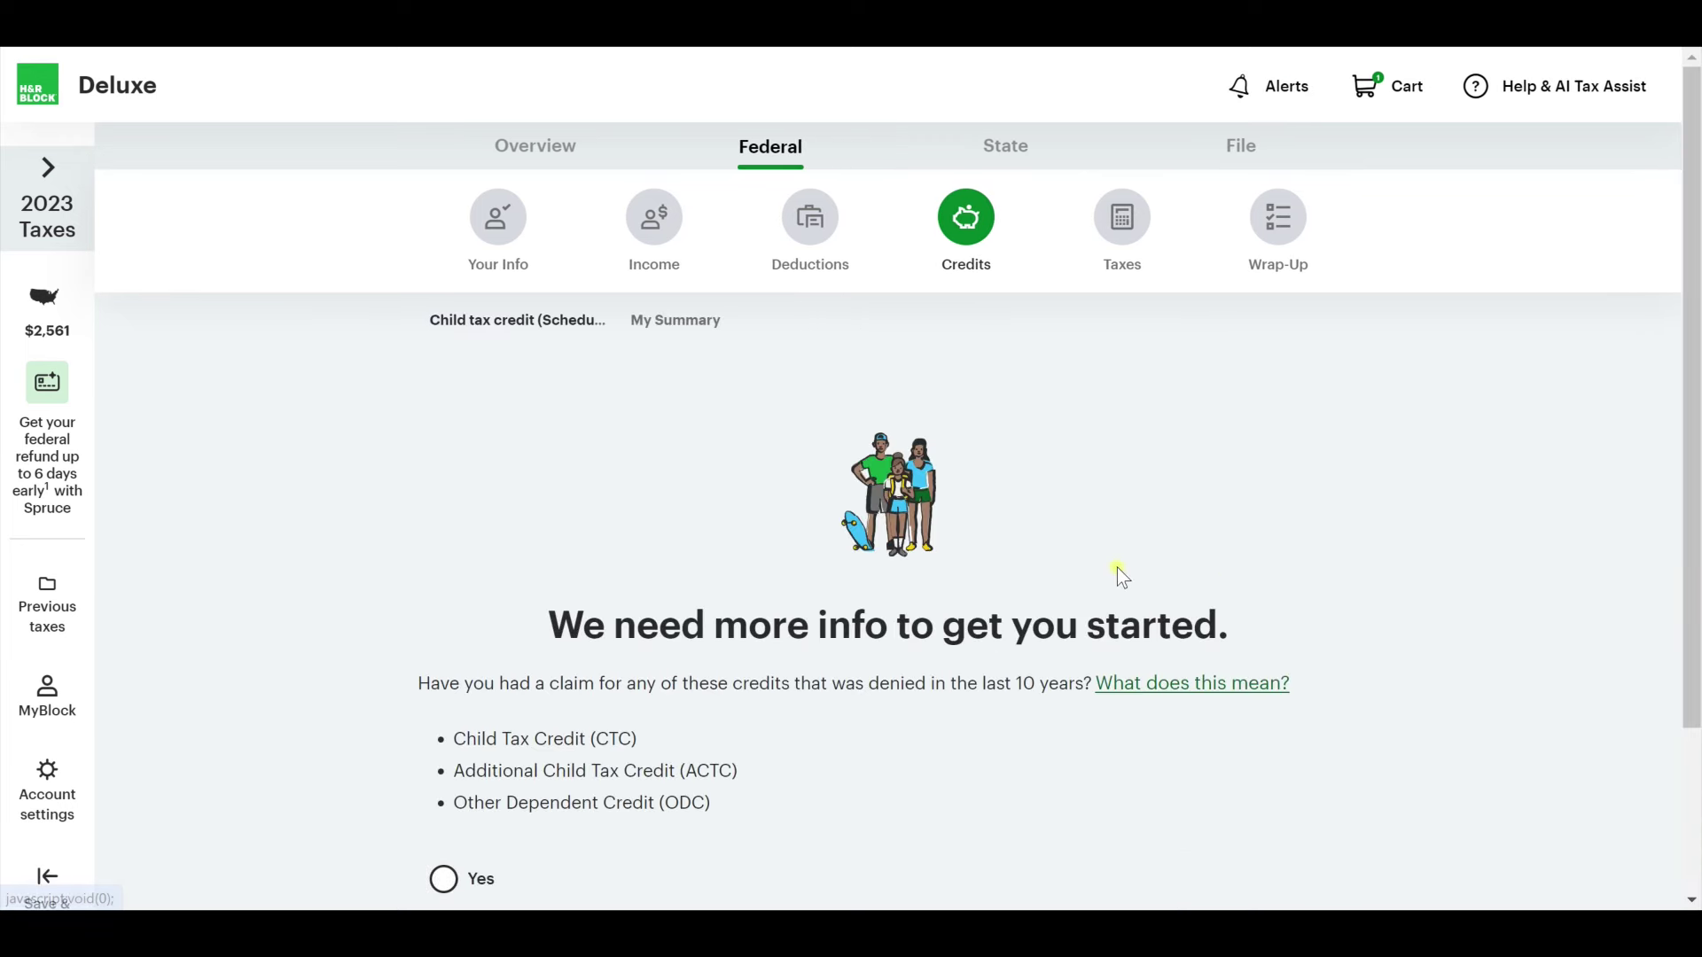
scroll(1087, 587, down, 3)
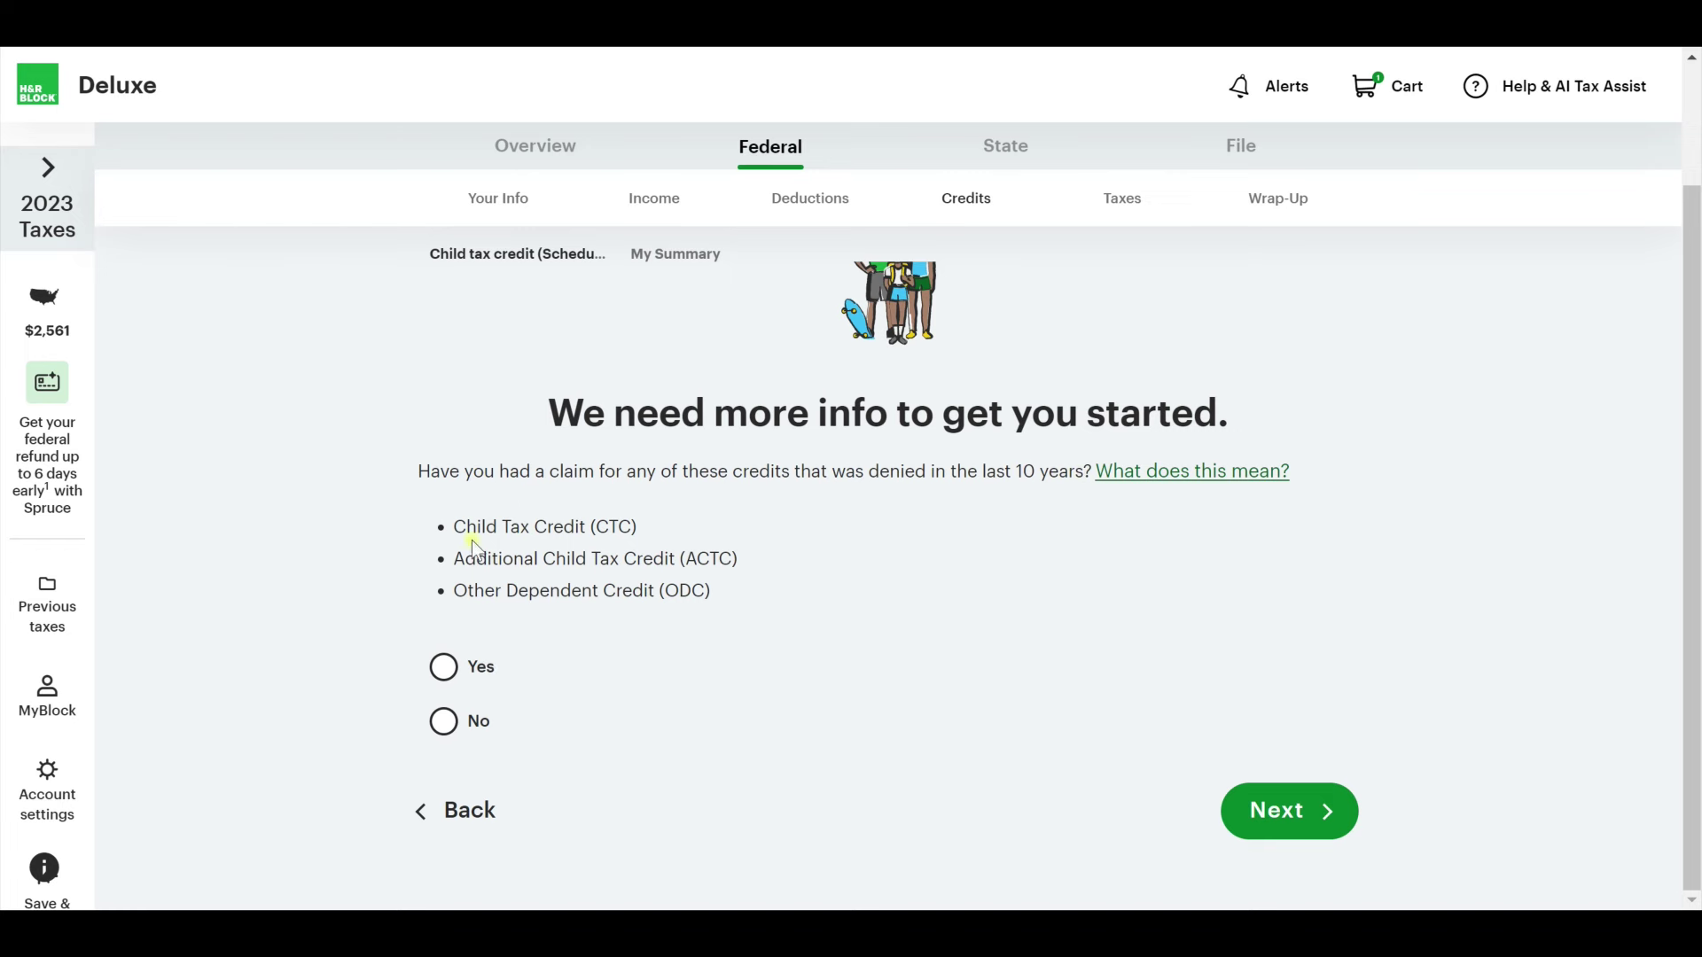
click(453, 729)
click(1289, 820)
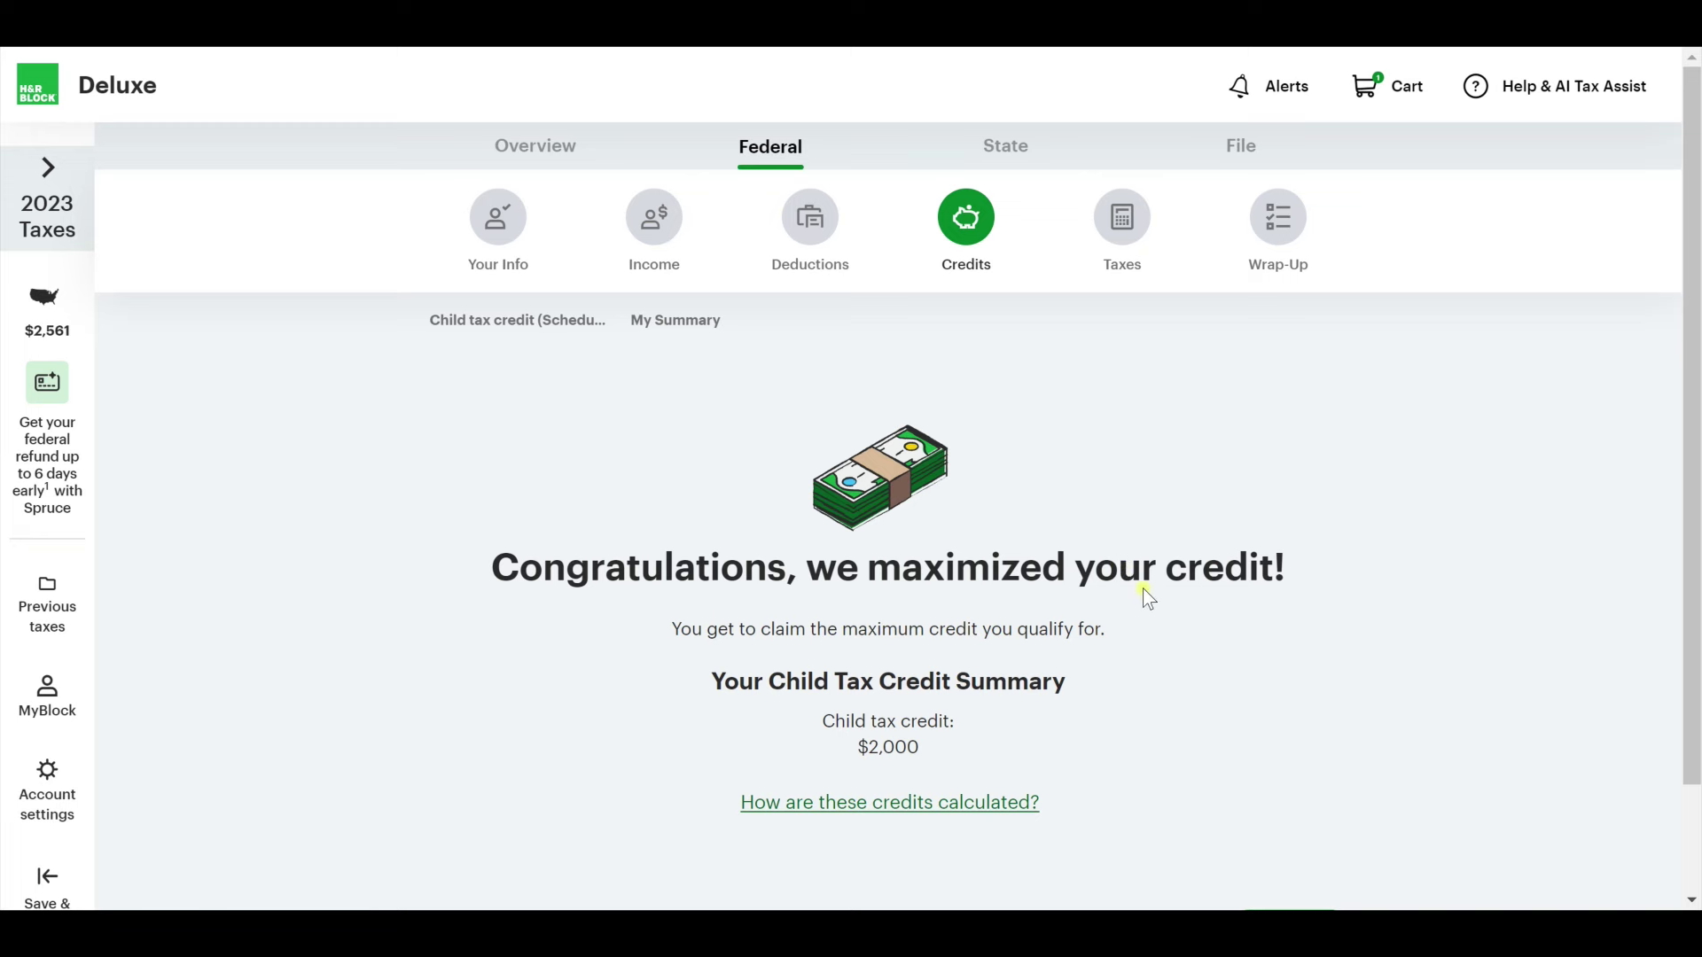
Finish the credits section, reviewing the $2,000 credits total and $2,561 refund.
scroll(965, 642, down, 1)
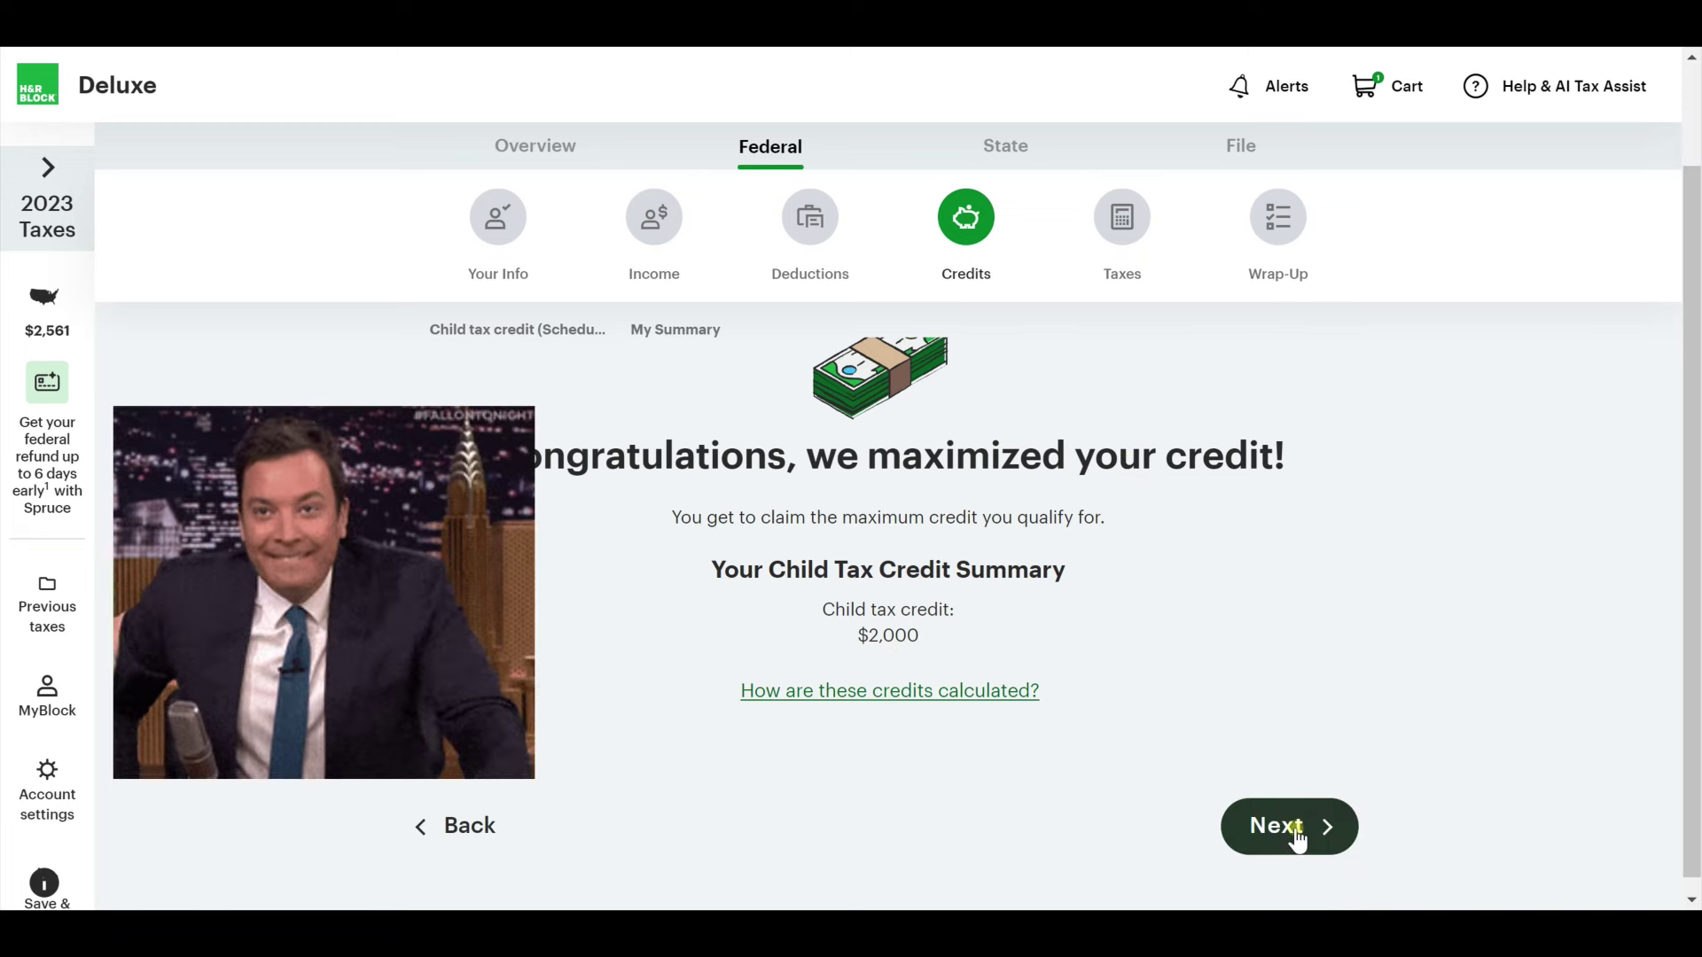
click(1293, 828)
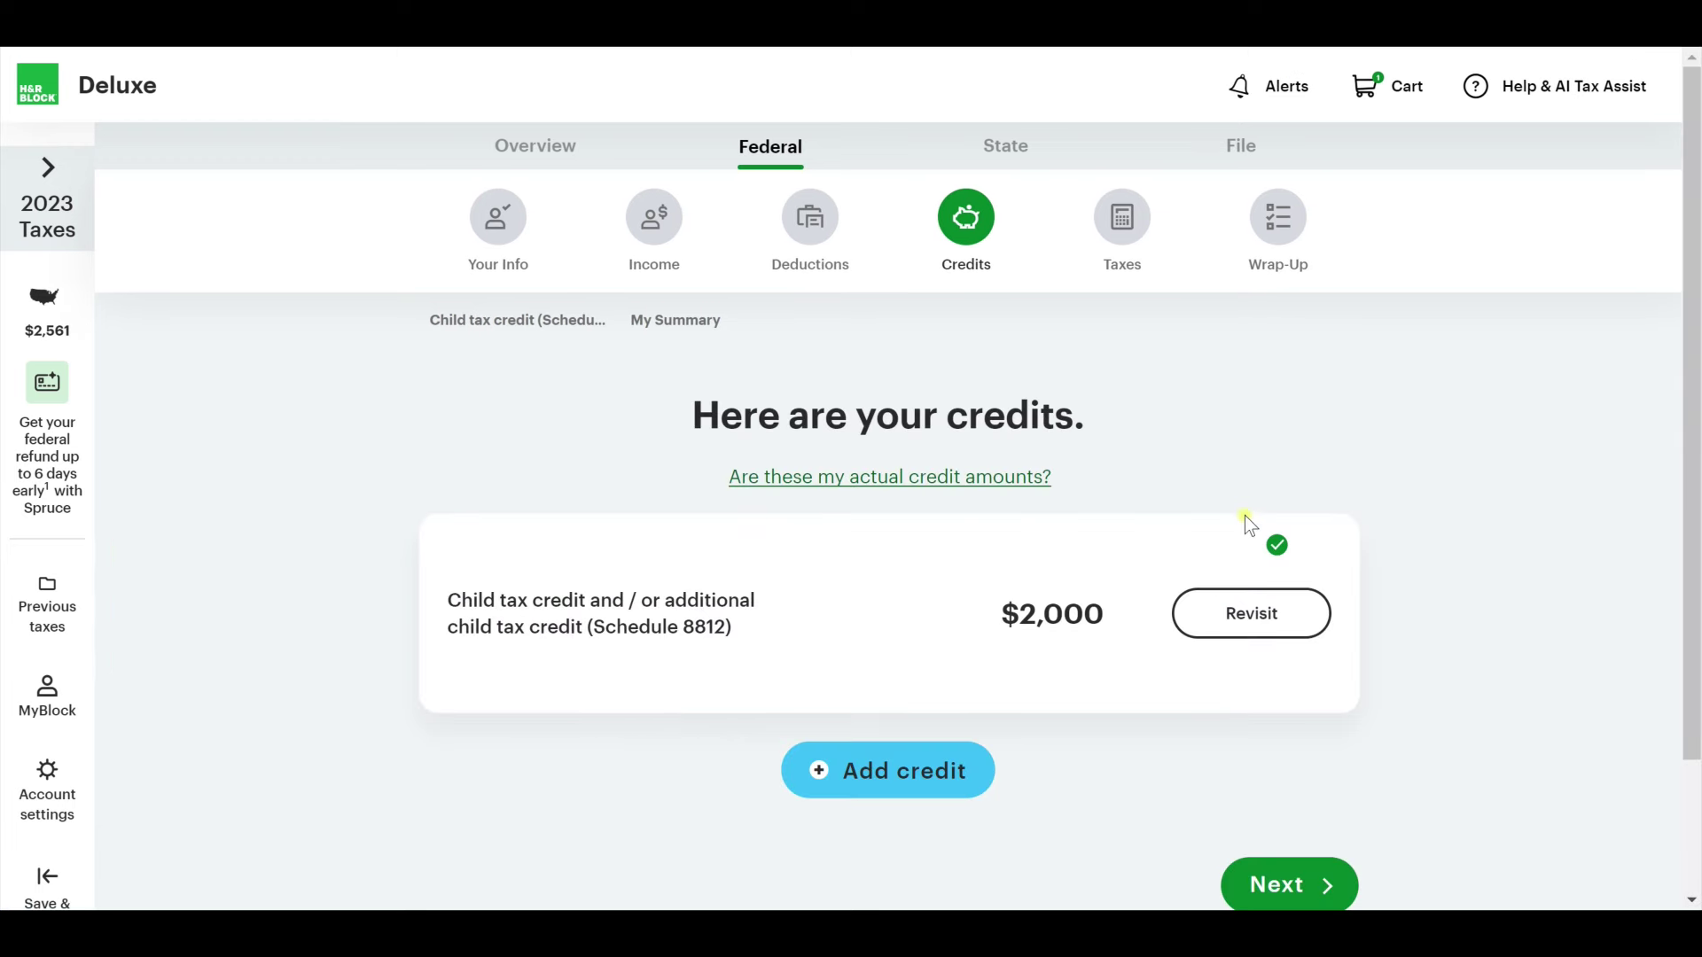
scroll(1172, 540, down, 1)
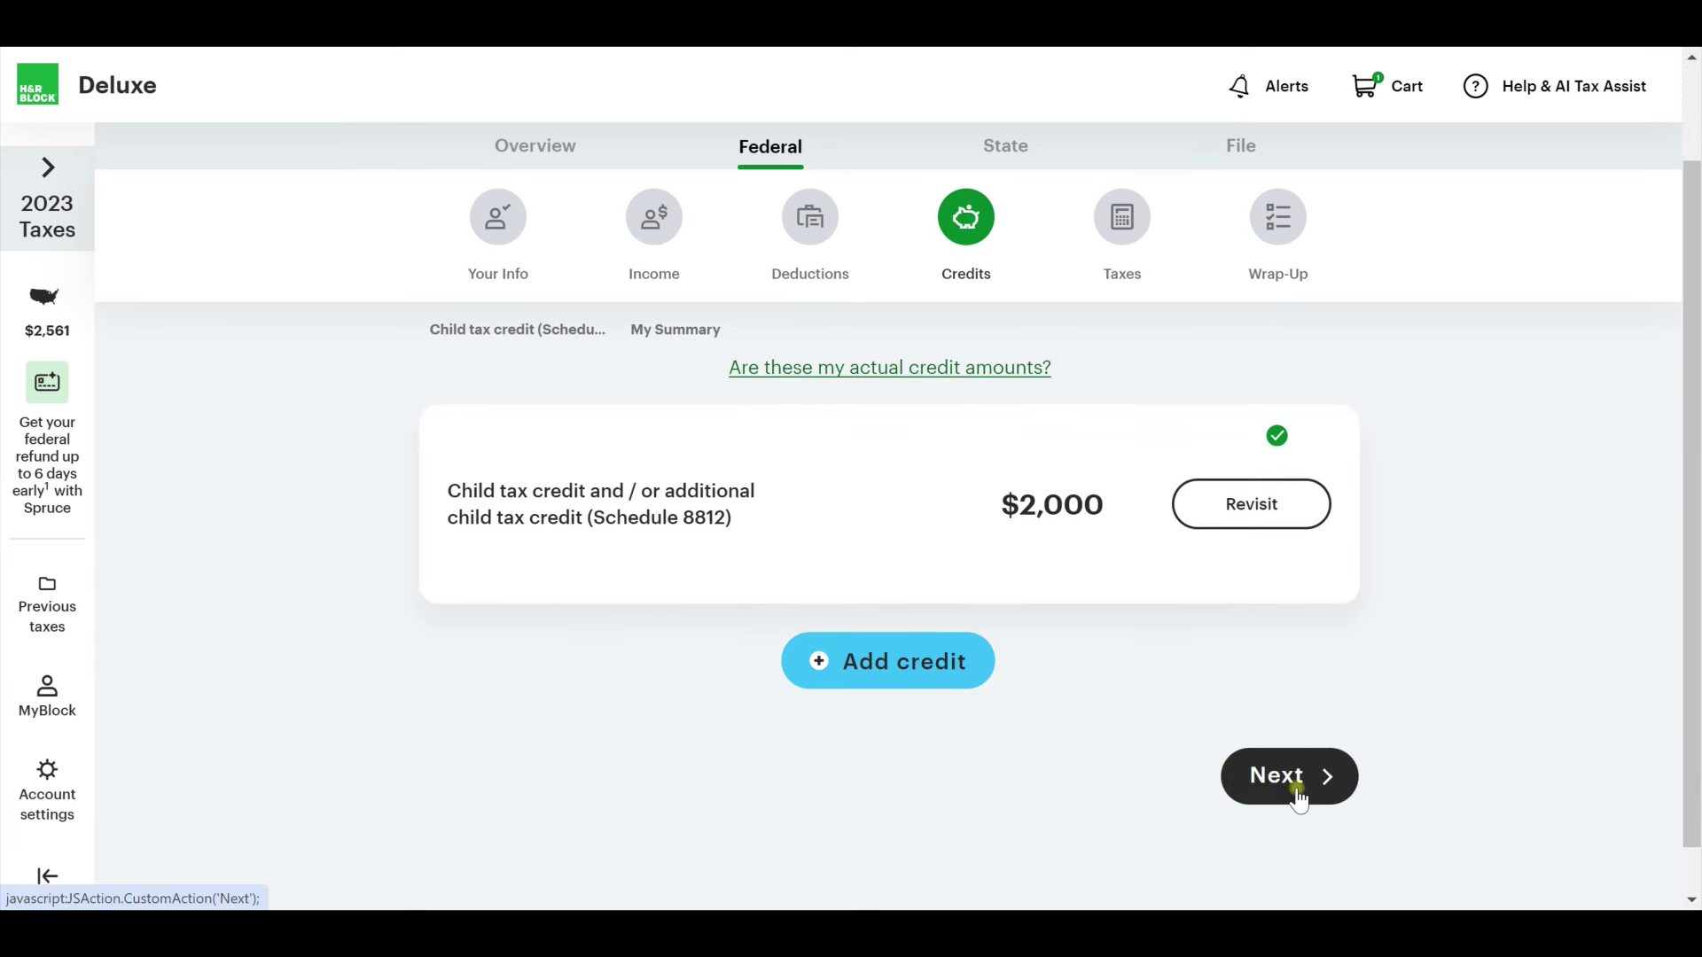
scroll(768, 554, up, 1)
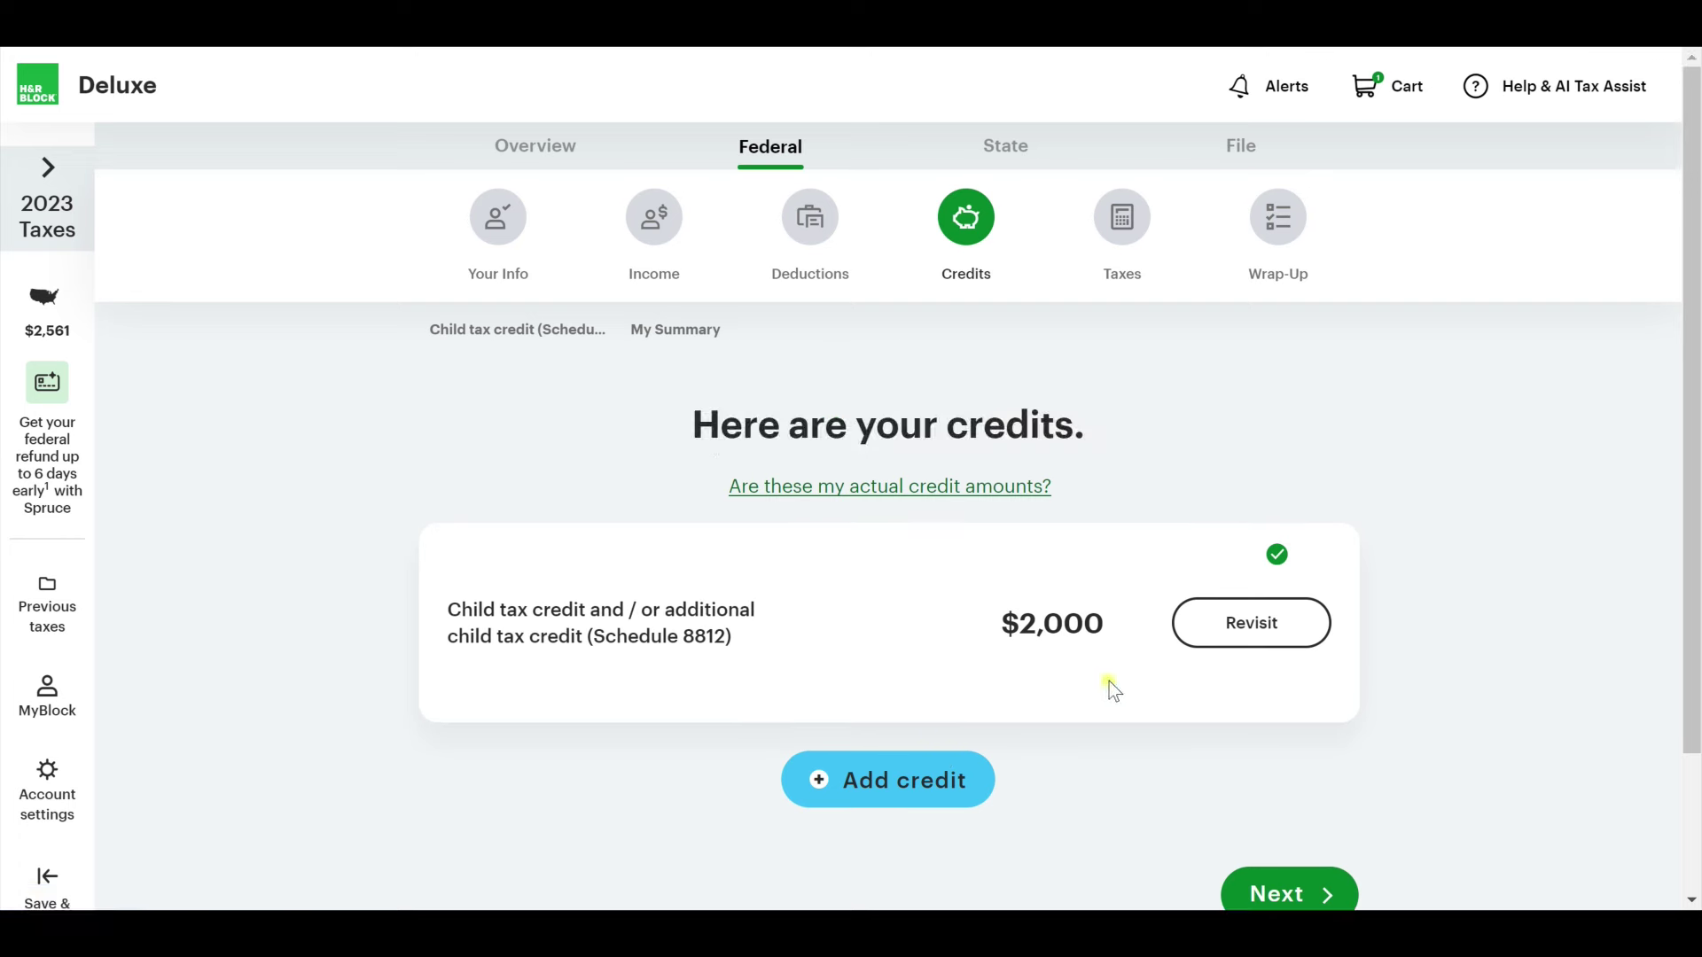
scroll(1277, 635, down, 1)
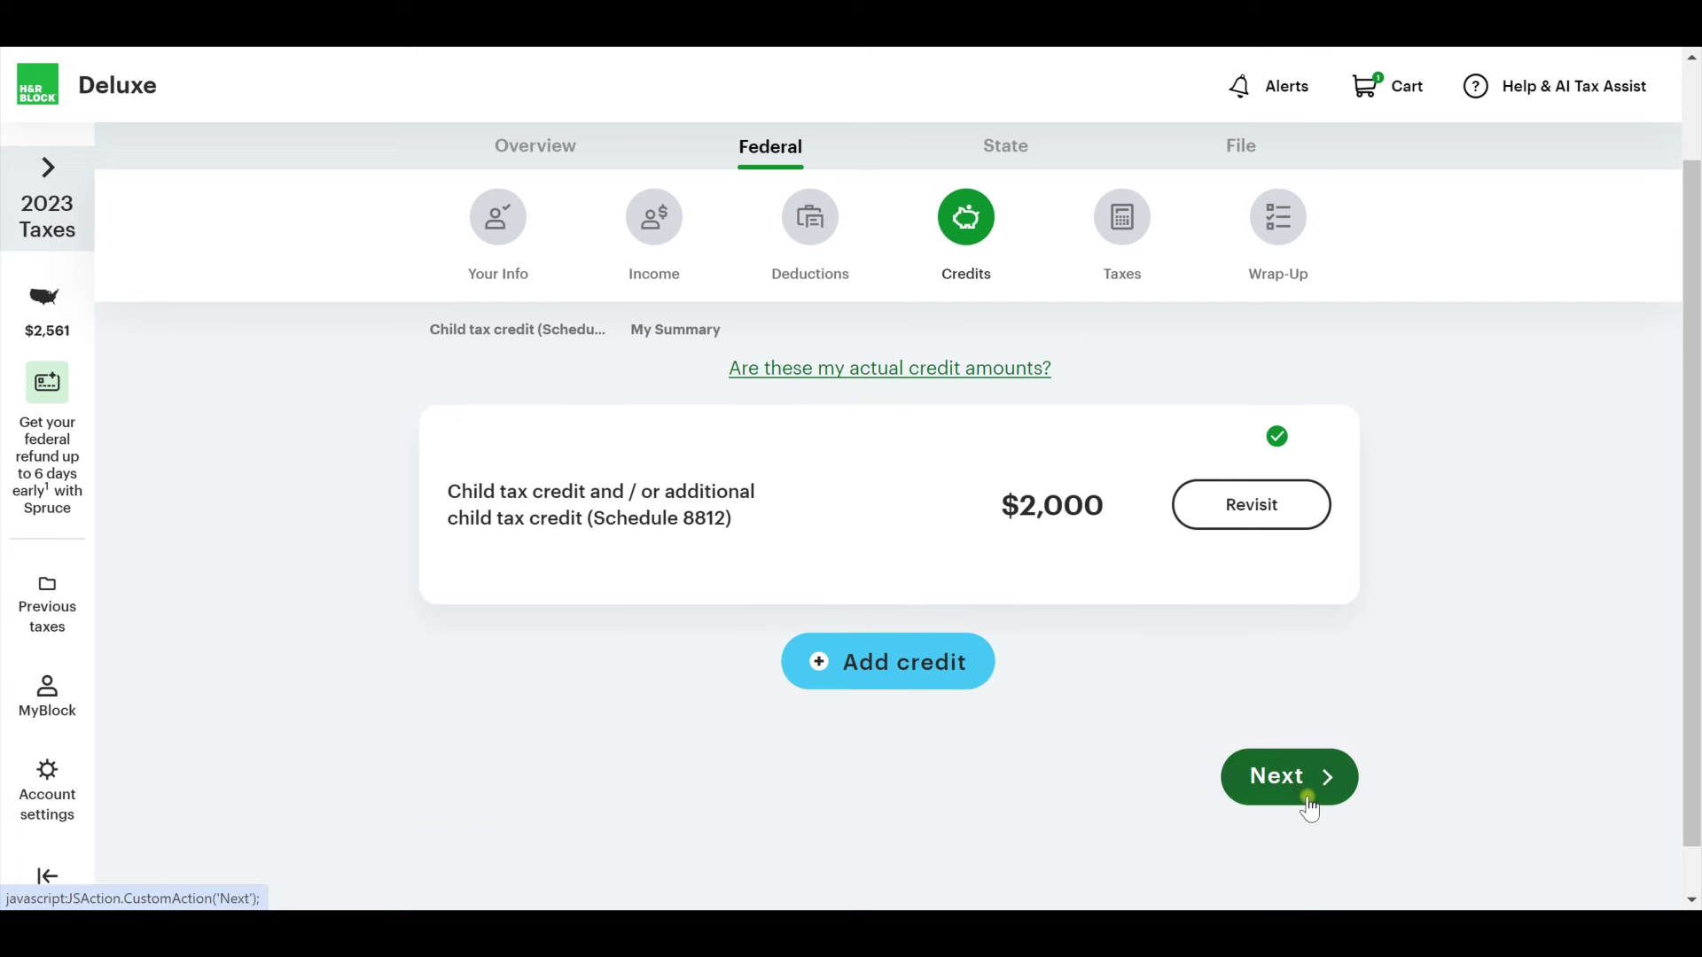
click(1306, 798)
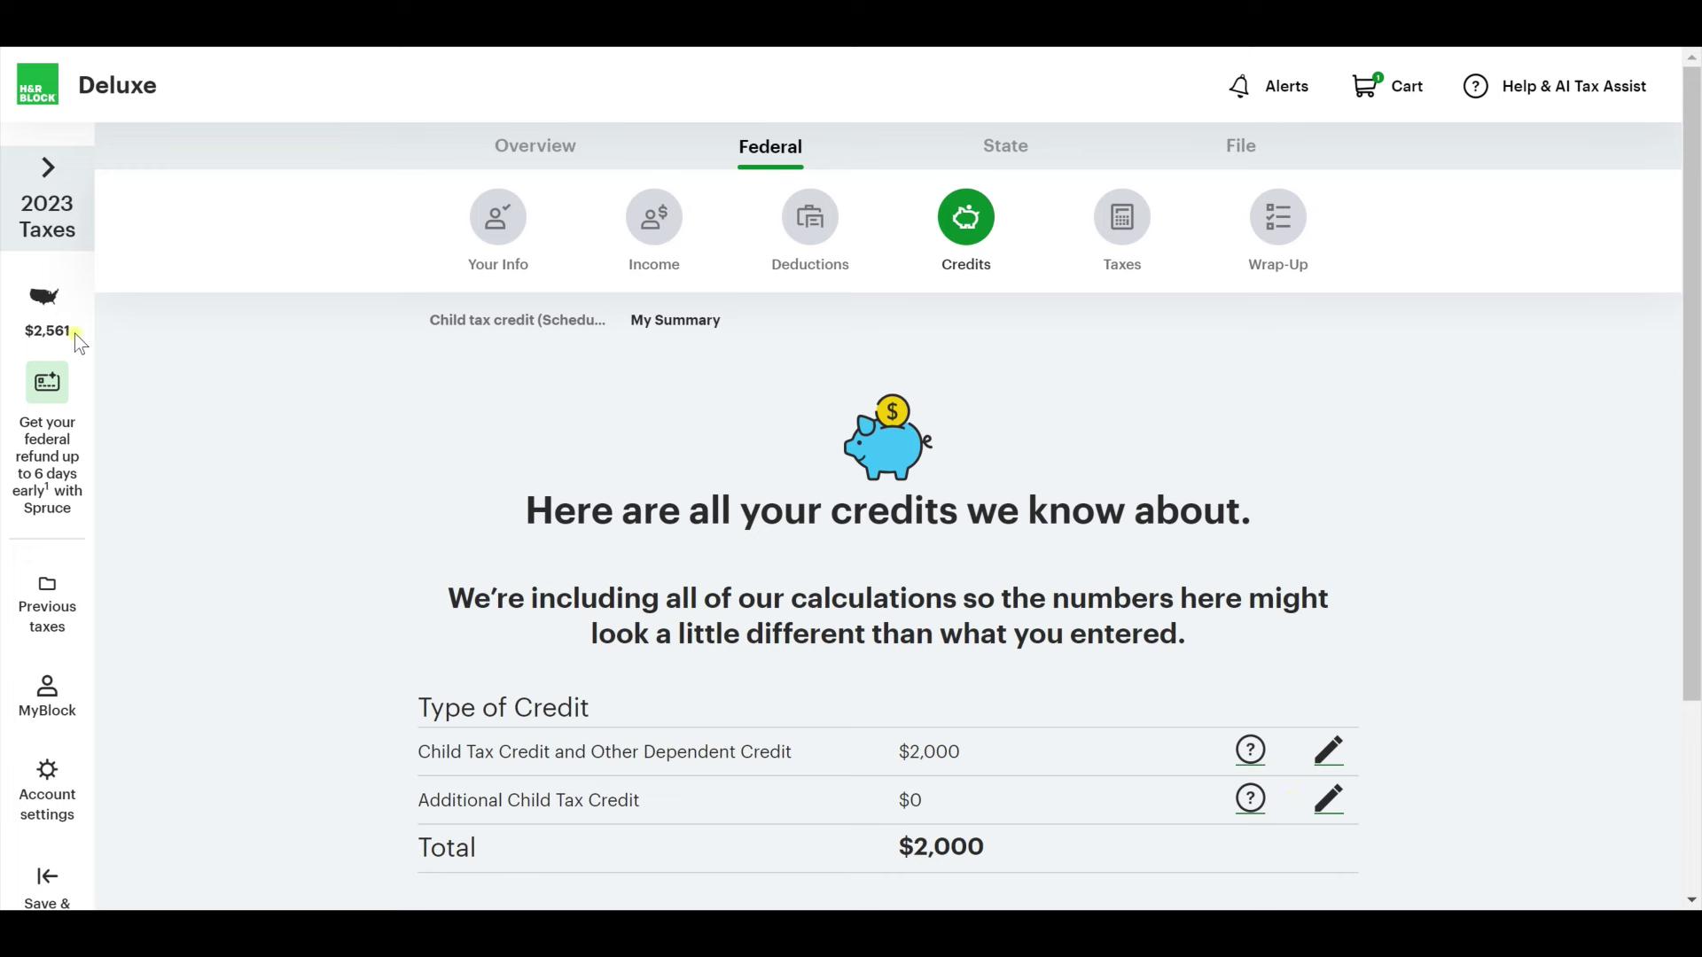
scroll(58, 401, down, 3)
scroll(58, 400, up, 3)
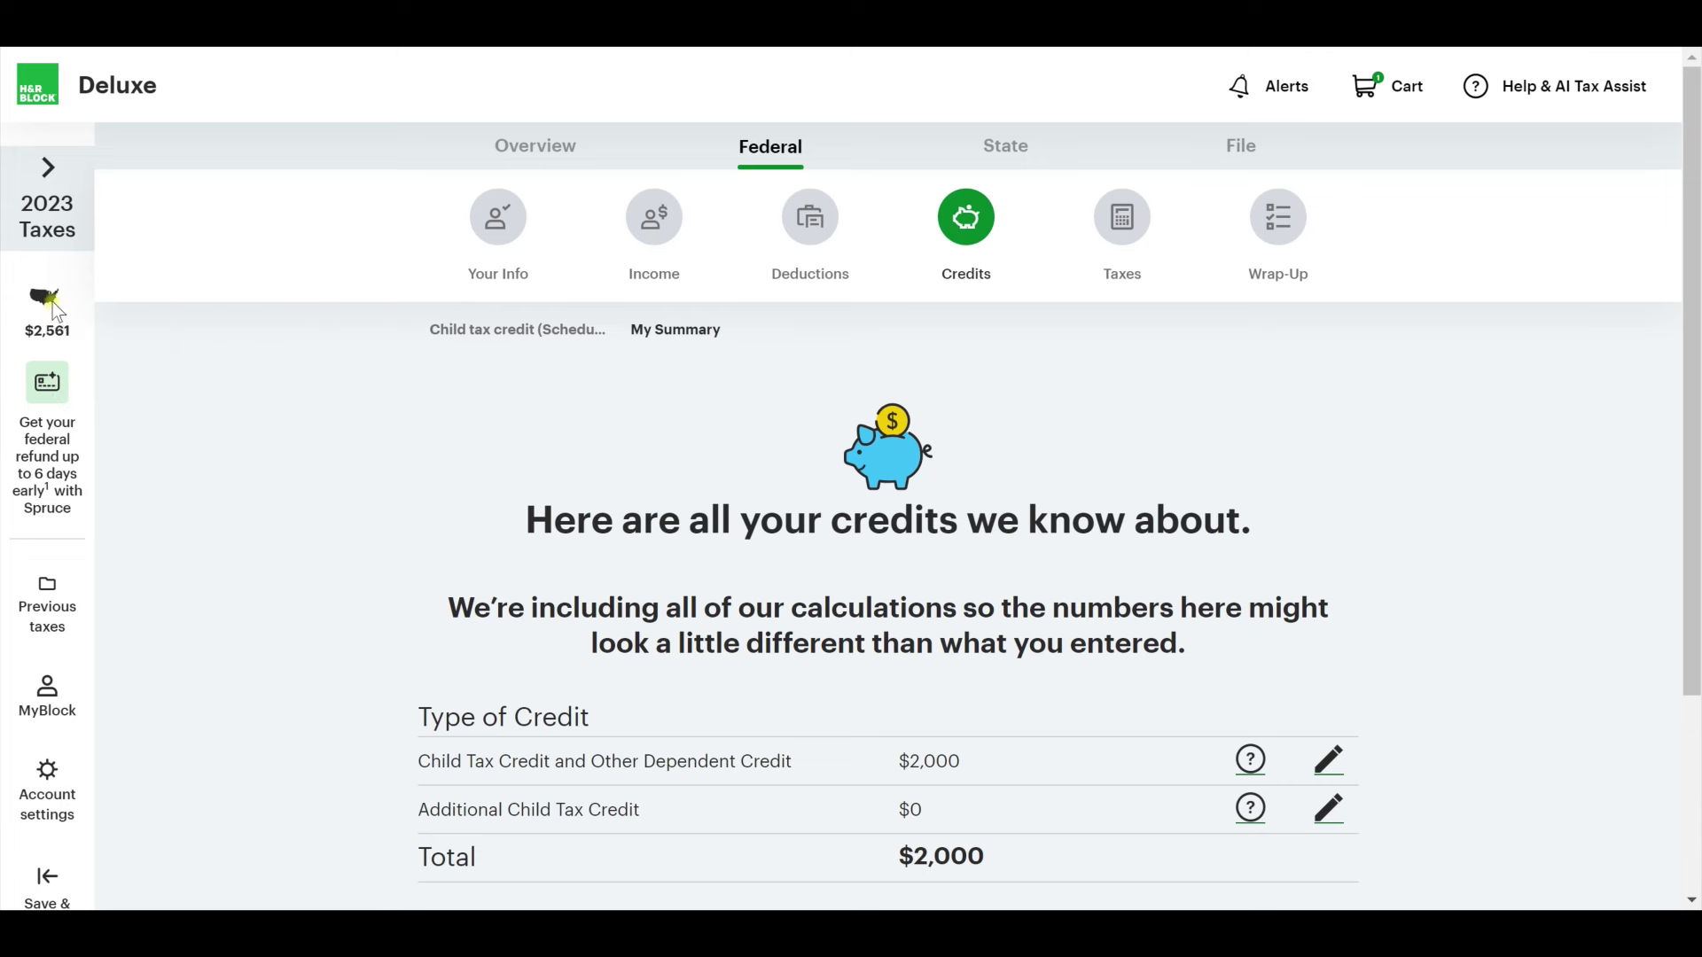
drag(32, 335, 75, 331)
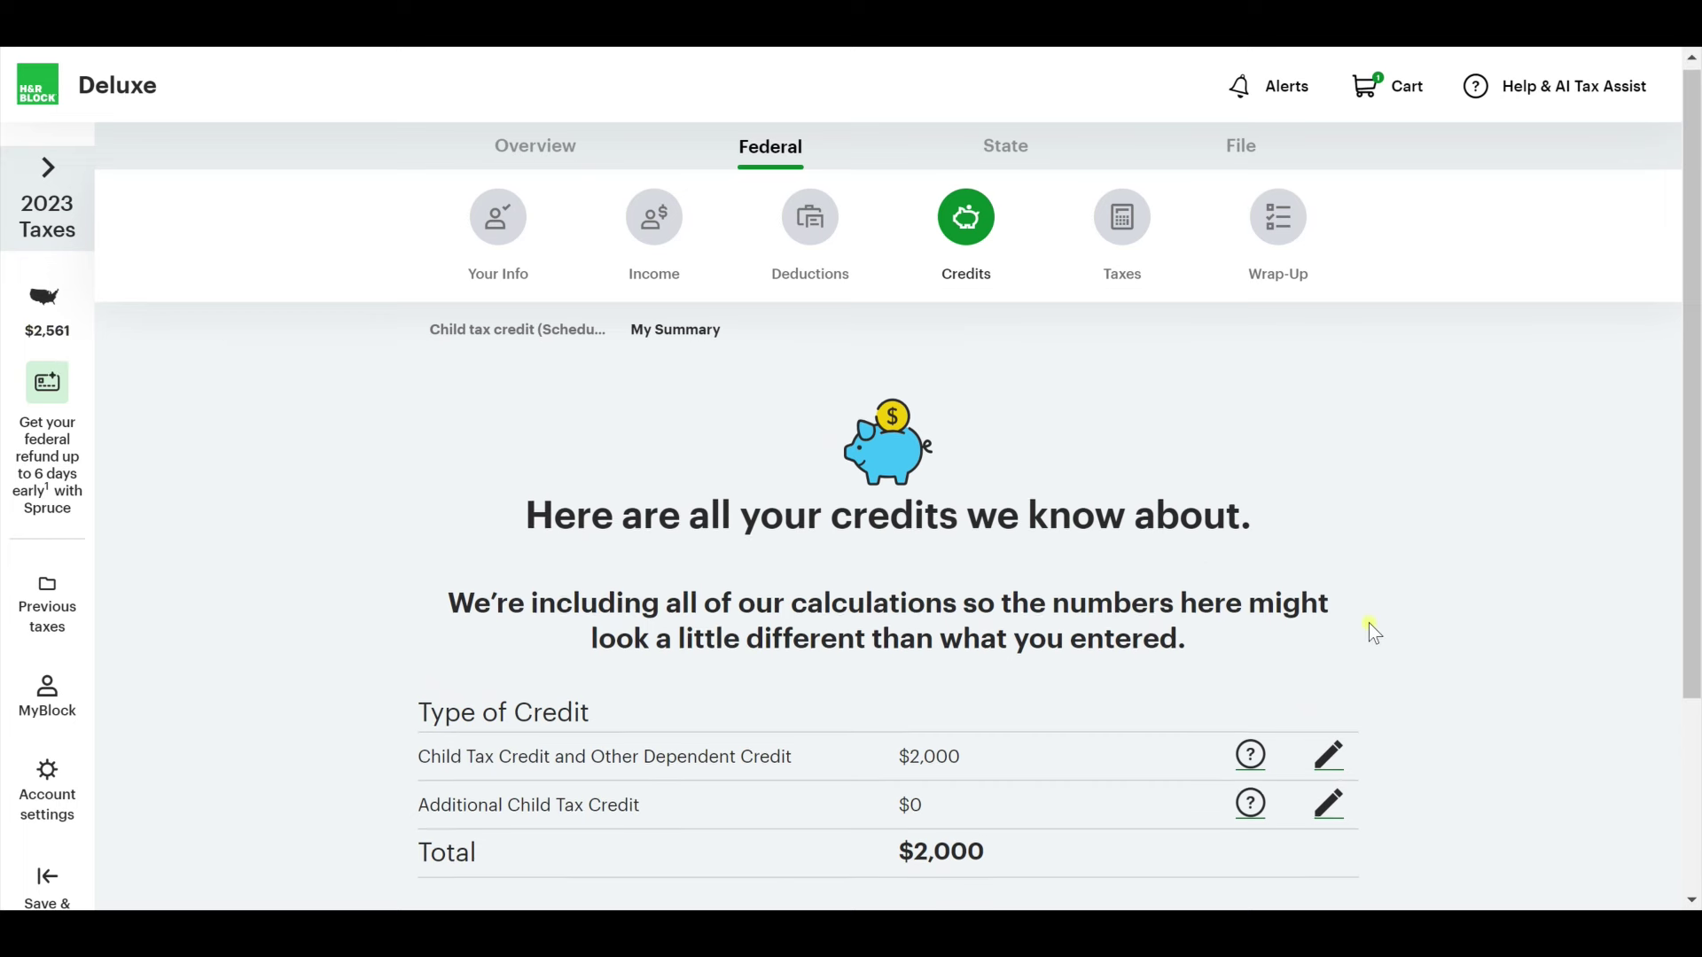
scroll(1368, 622, down, 3)
click(1310, 808)
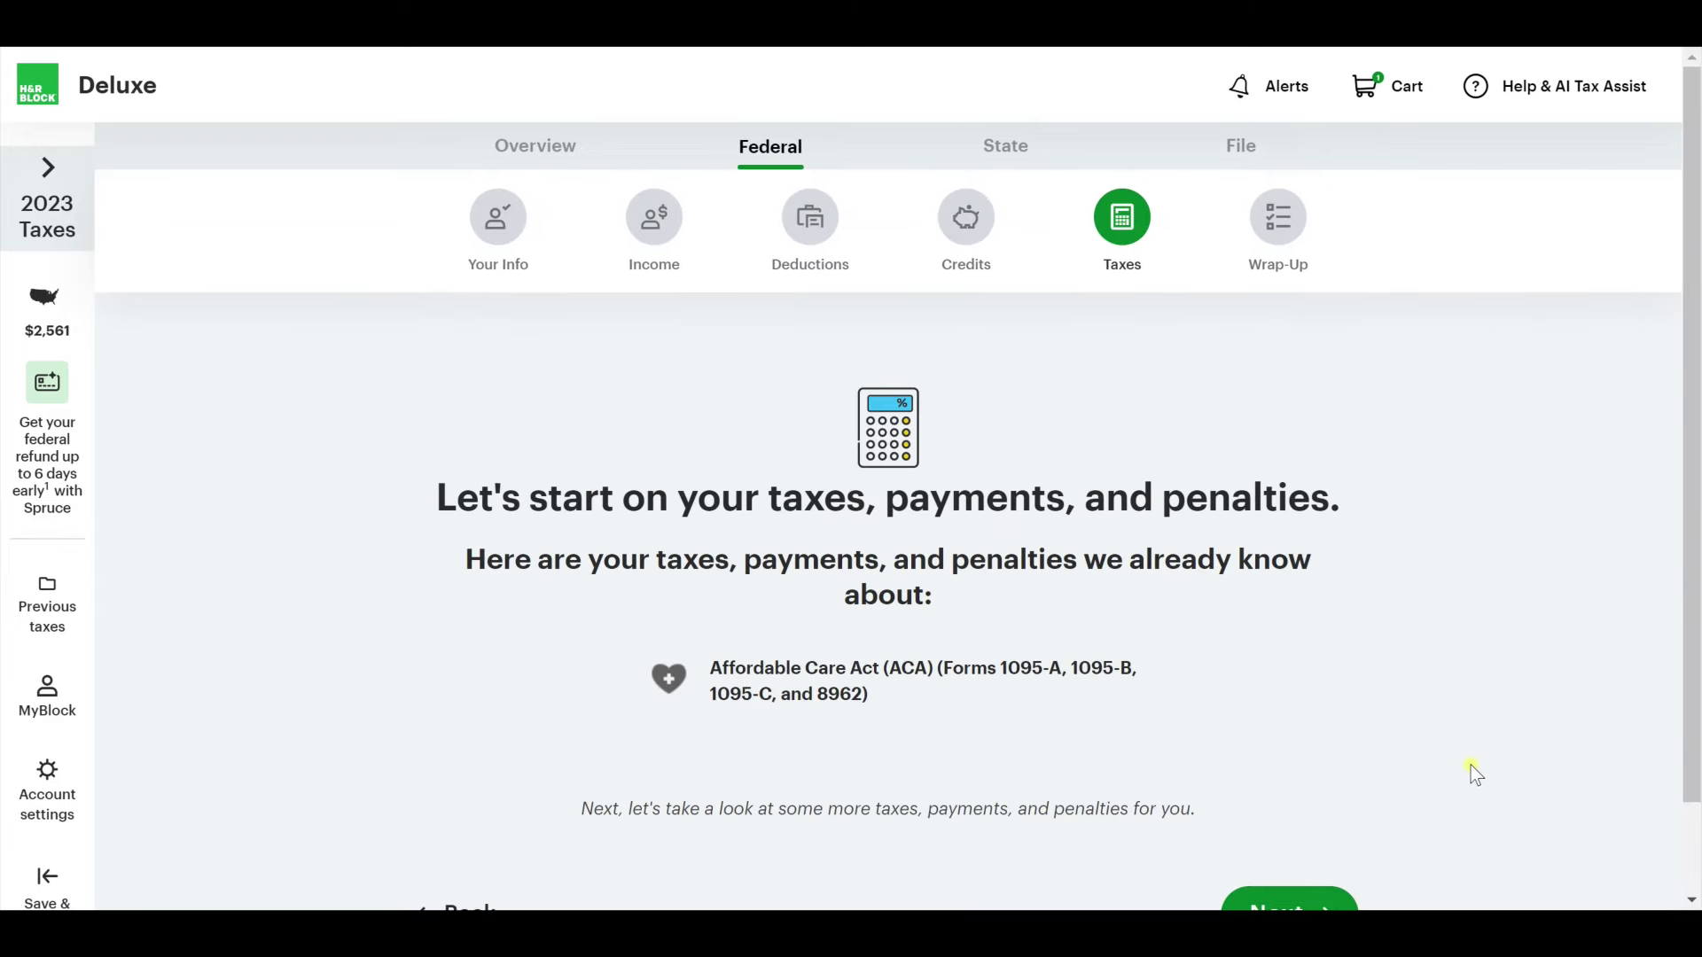
Start the taxes, payments and penalties section, answering that everyone had health coverage all year.
scroll(1470, 764, down, 1)
click(1274, 825)
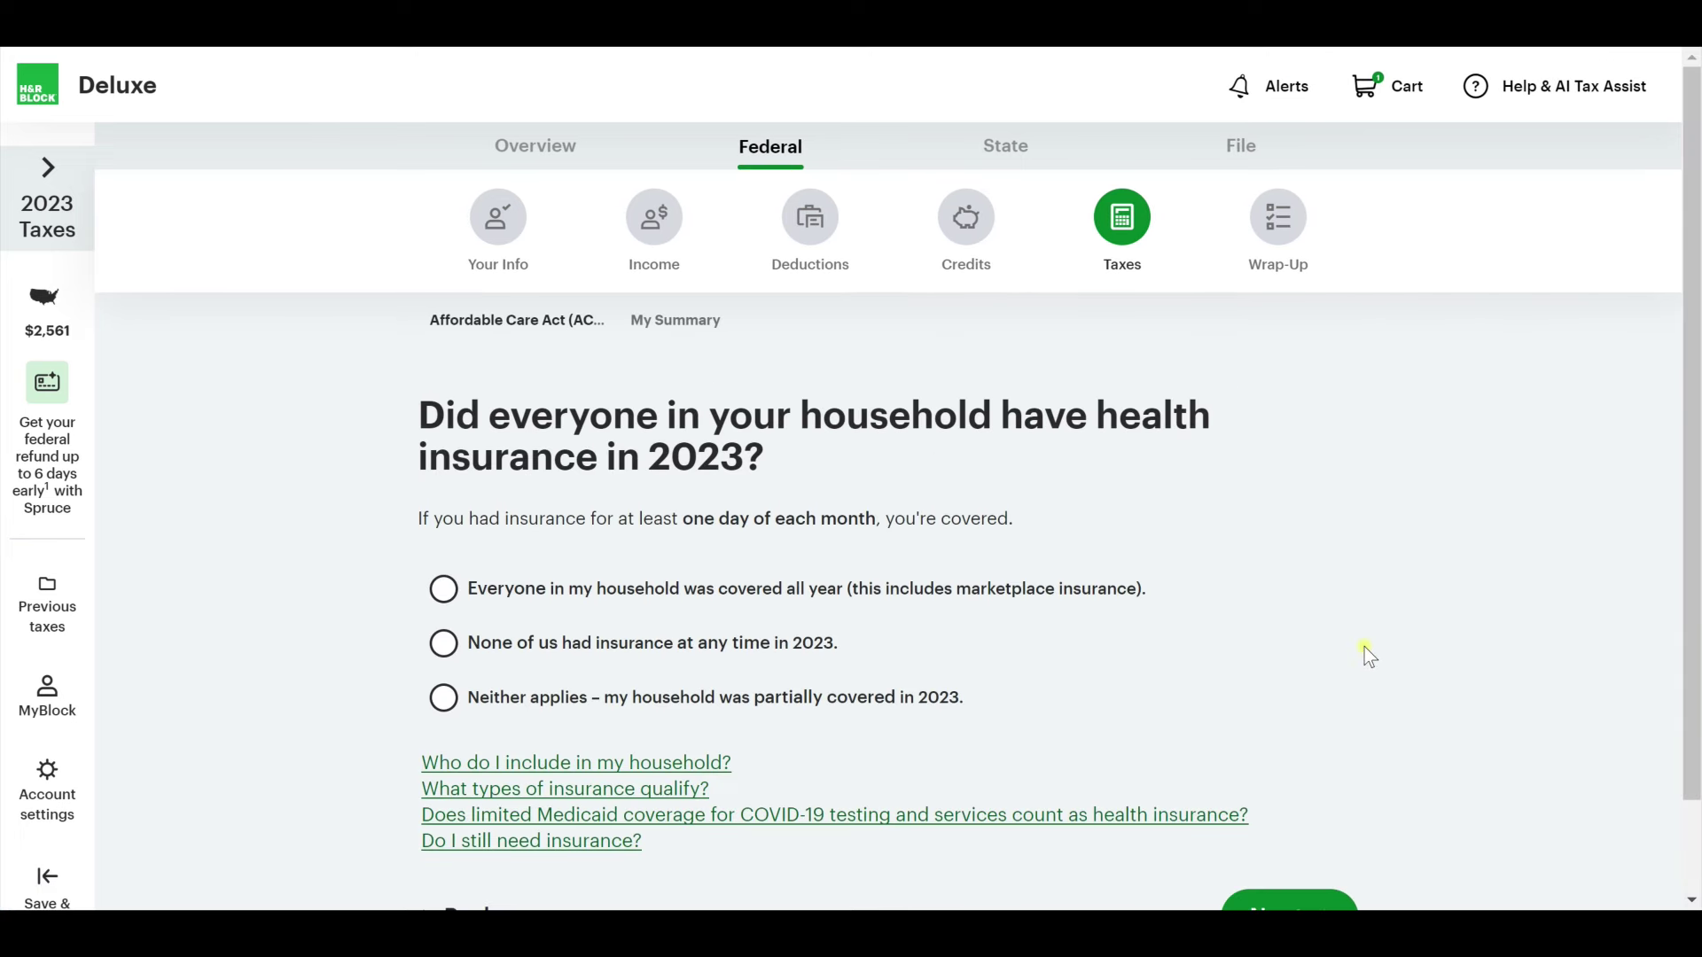
click(567, 597)
scroll(1263, 736, down, 1)
click(1304, 829)
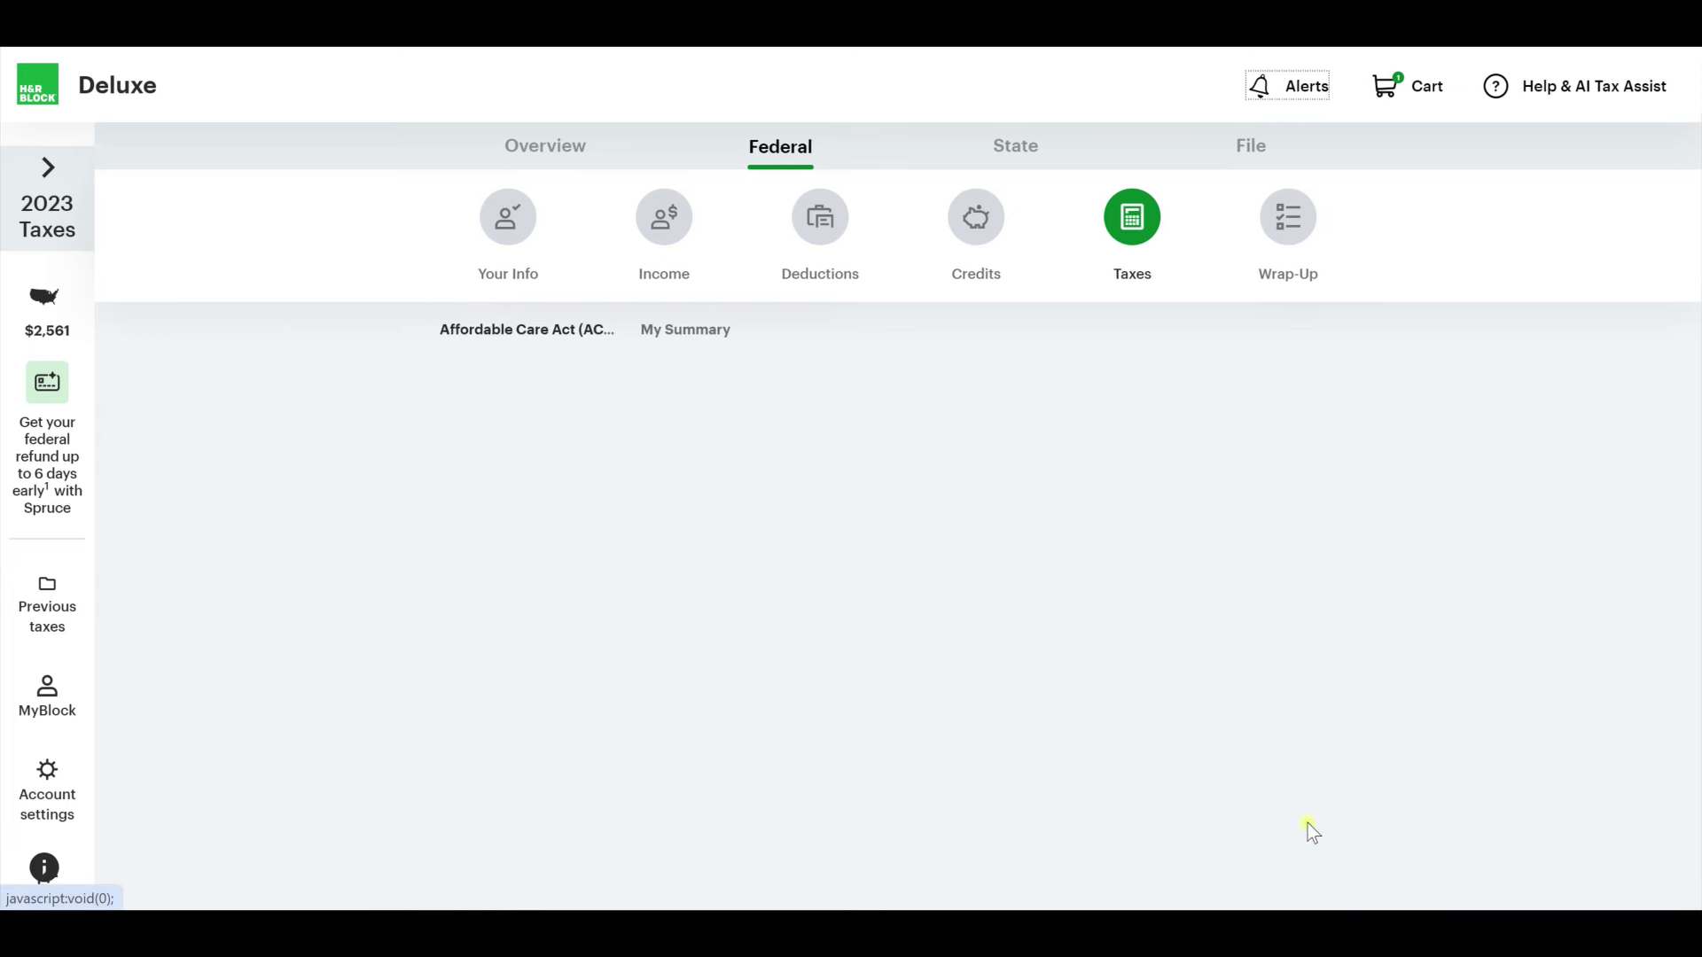
scroll(1242, 661, down, 1)
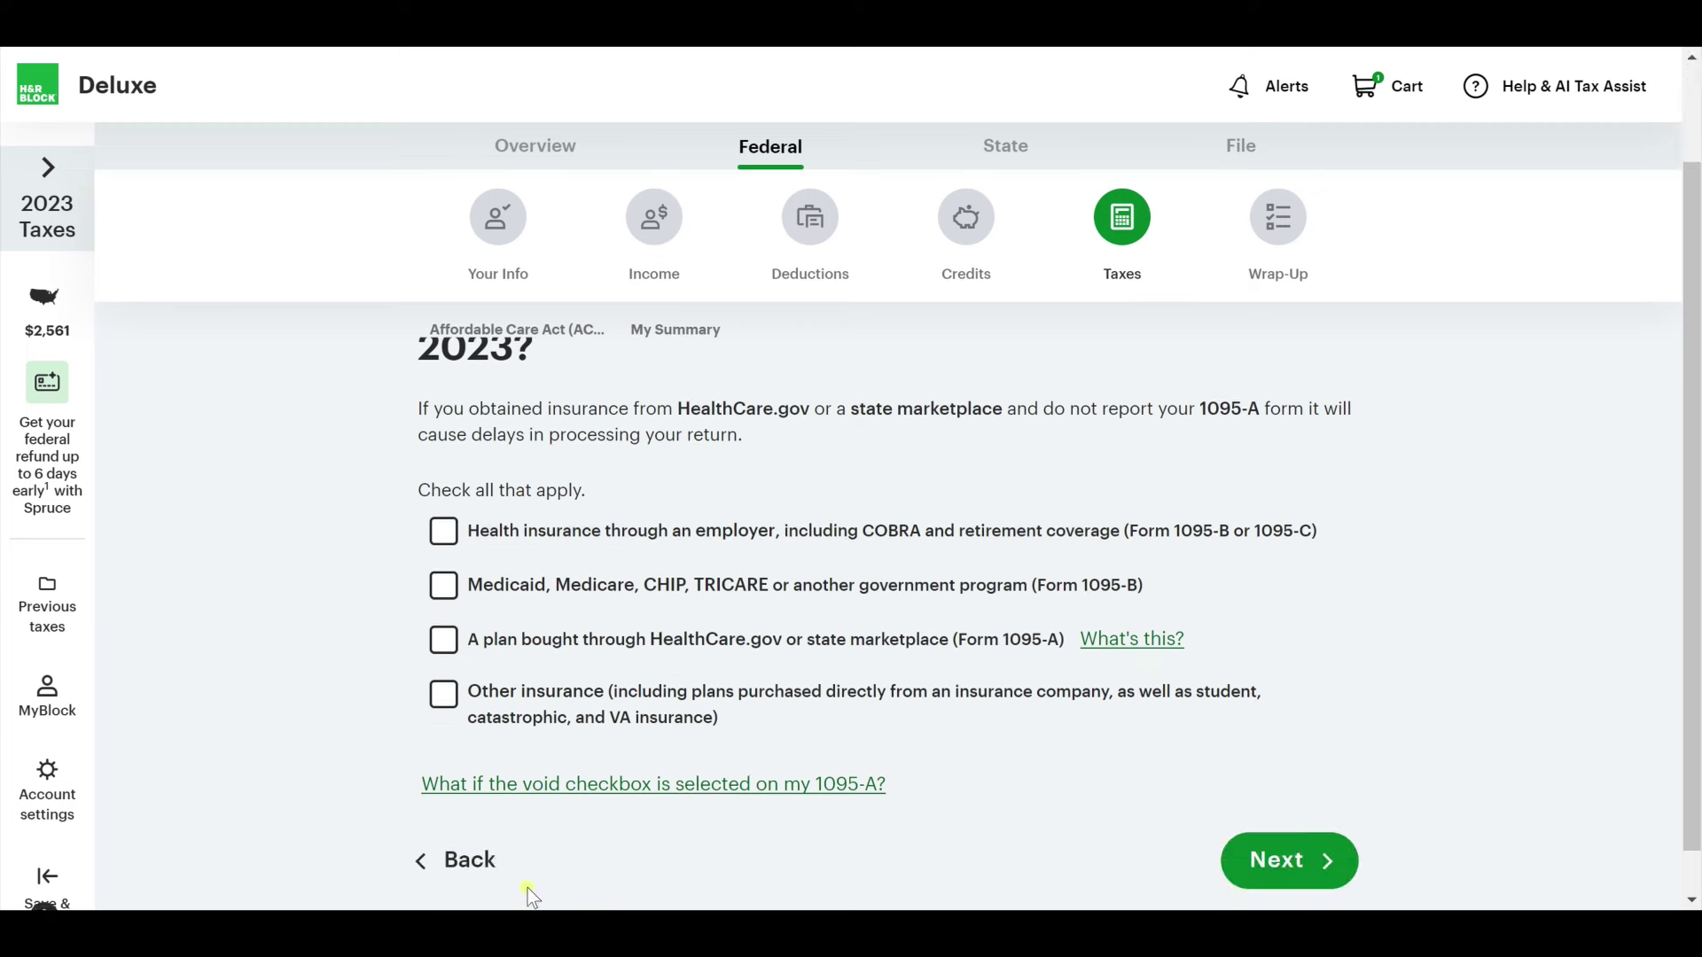
click(461, 860)
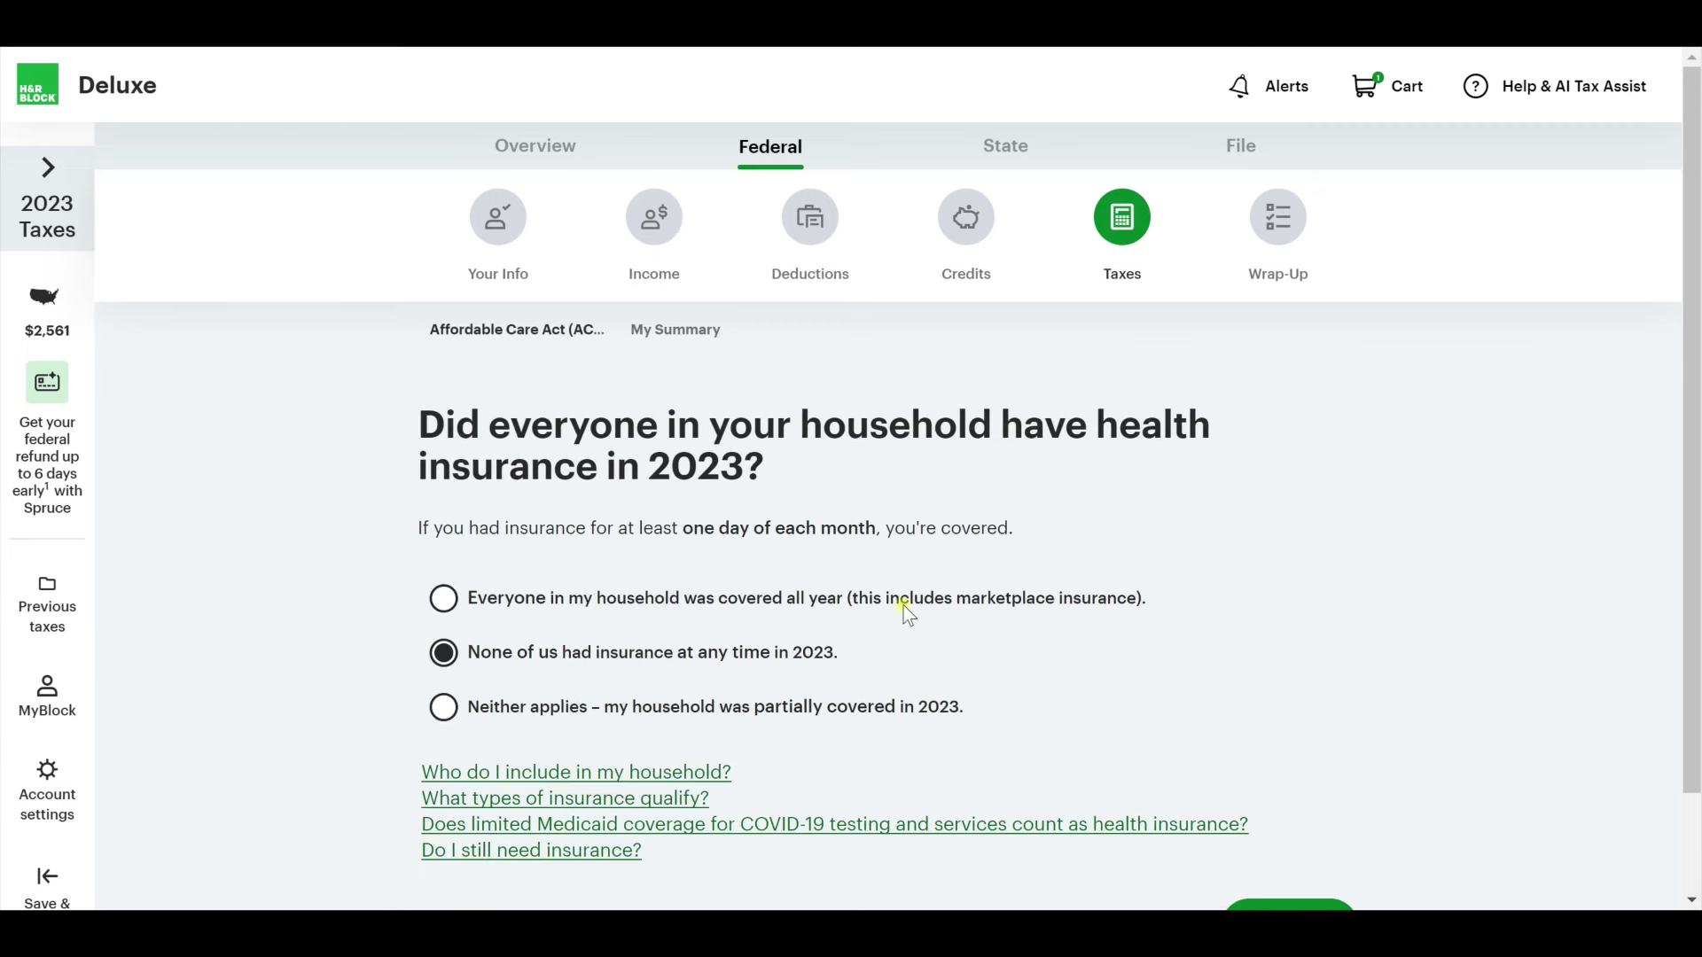
click(904, 604)
scroll(1337, 668, down, 1)
click(1320, 806)
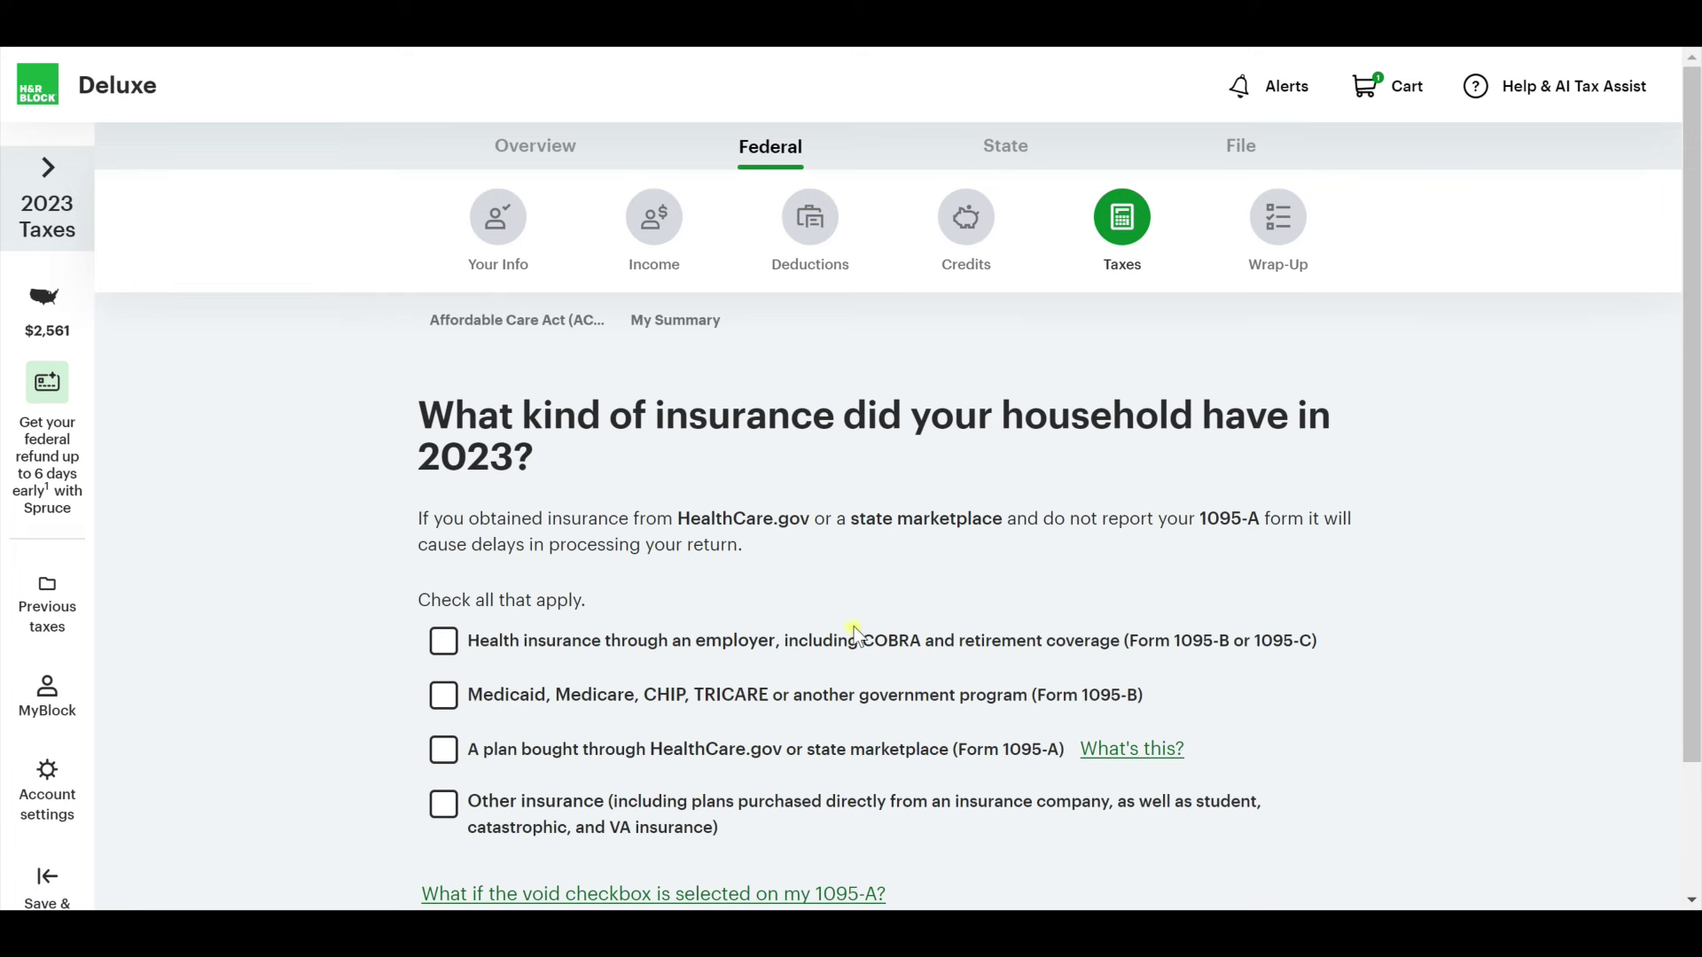
Choose employer health insurance as the coverage type and confirm it.
scroll(851, 636, down, 1)
click(445, 532)
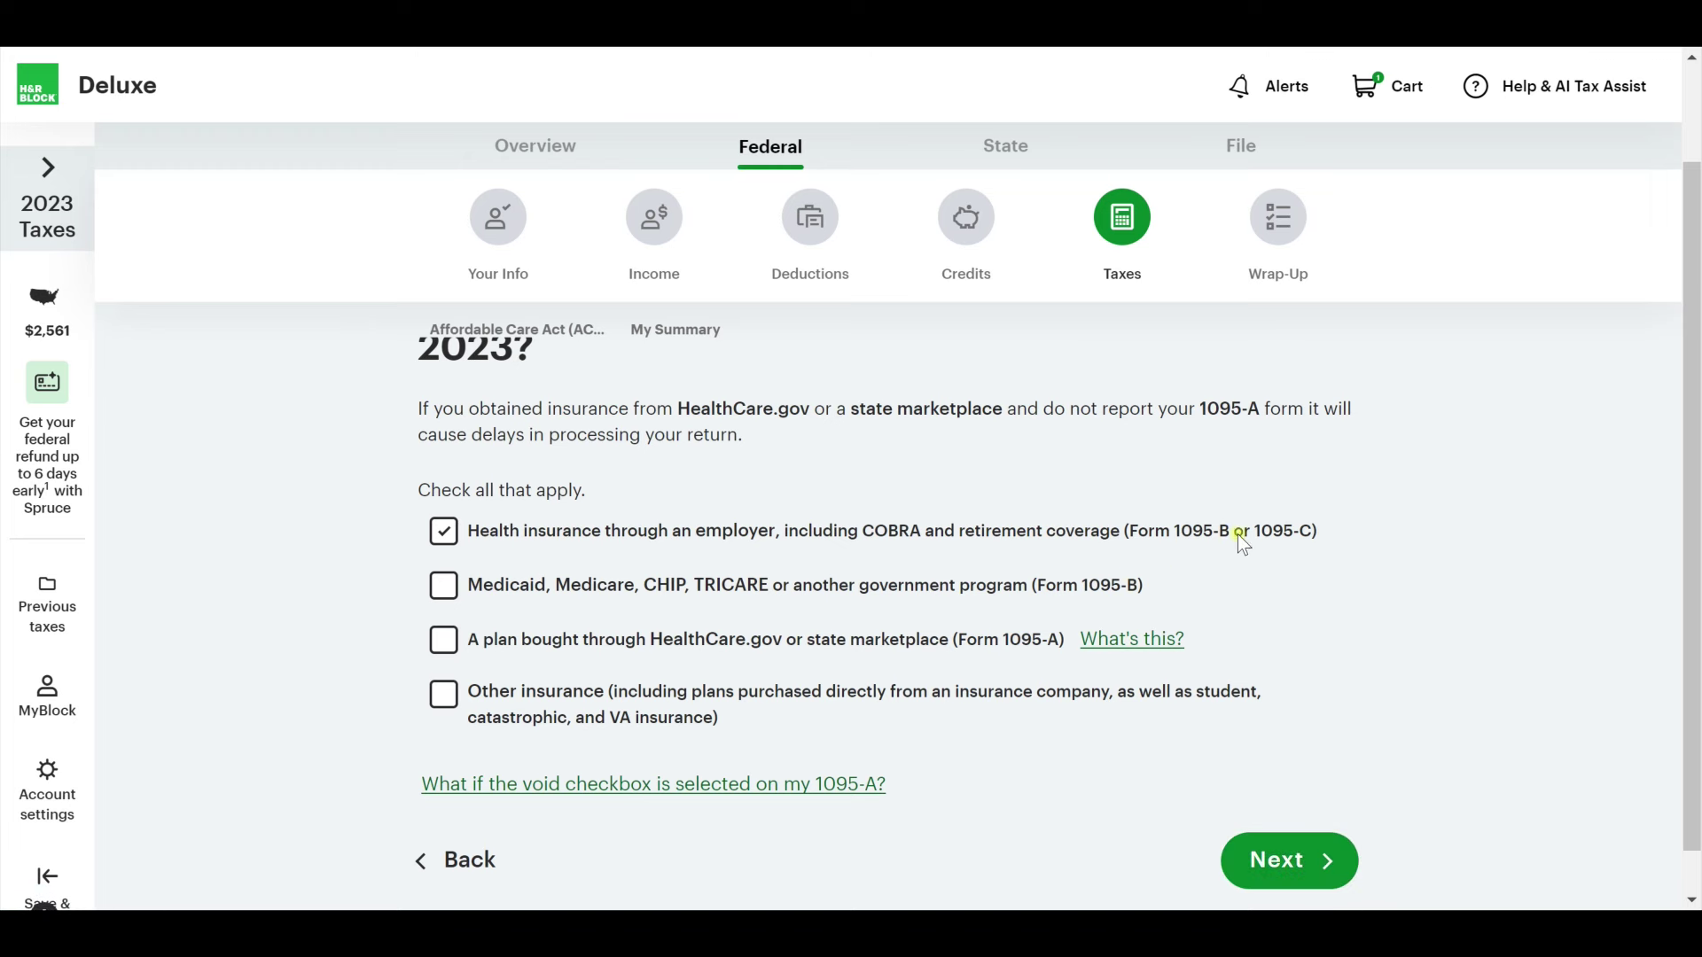
click(1301, 860)
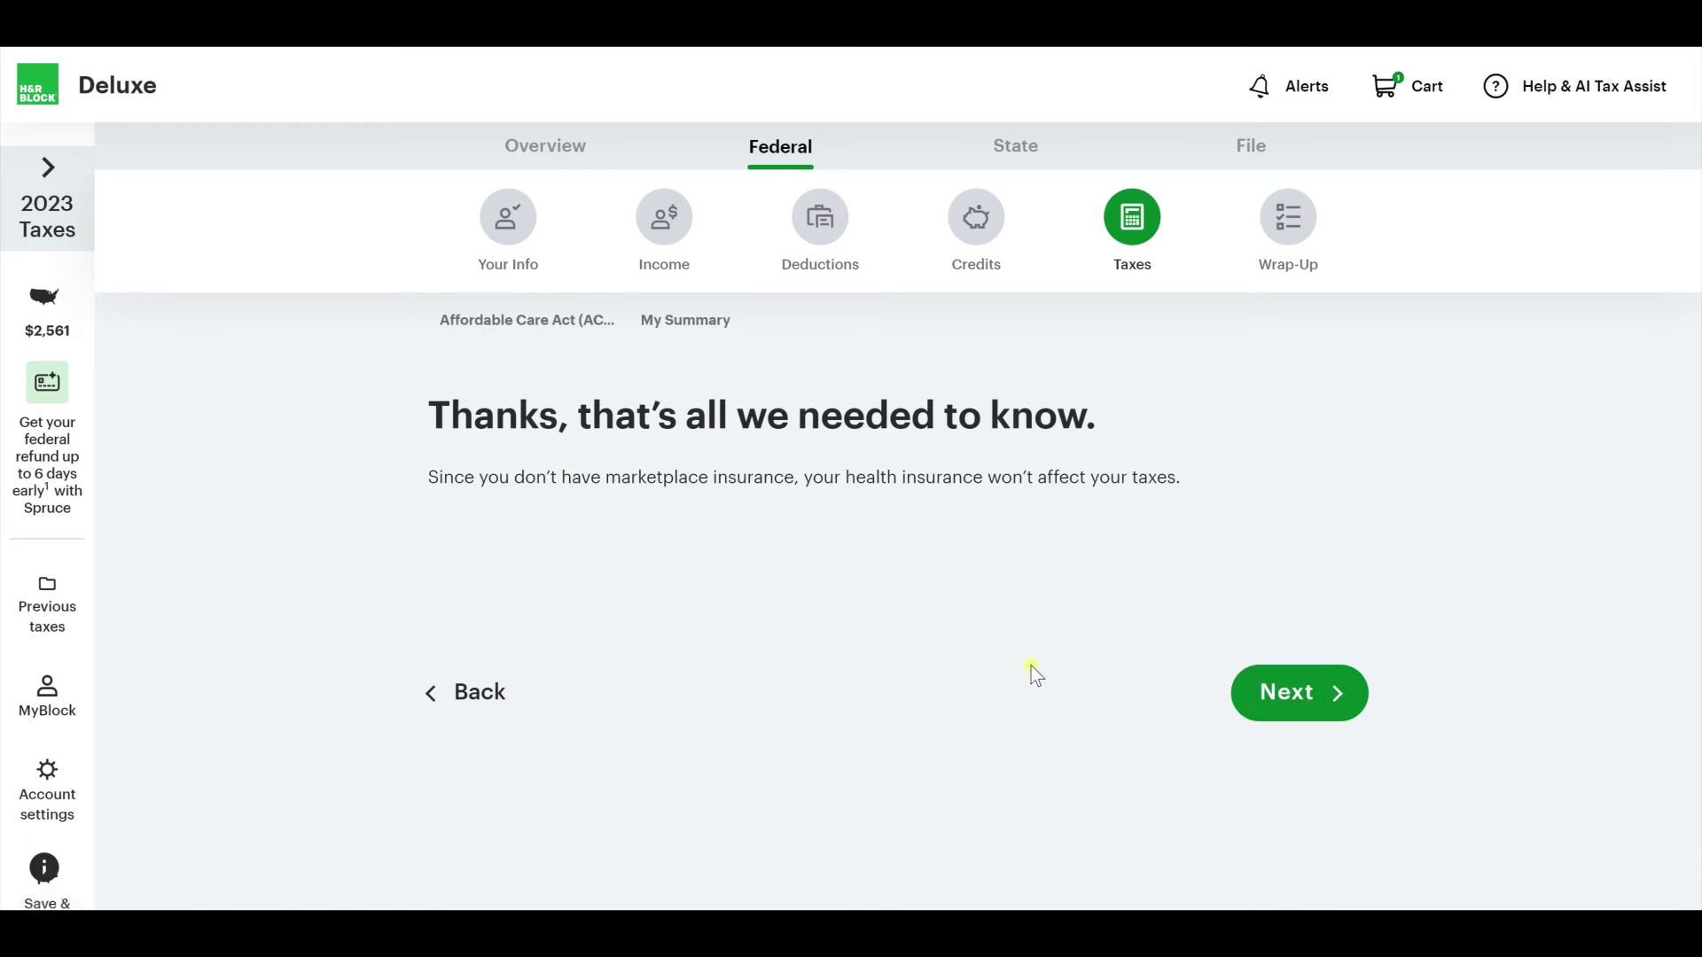
click(1286, 687)
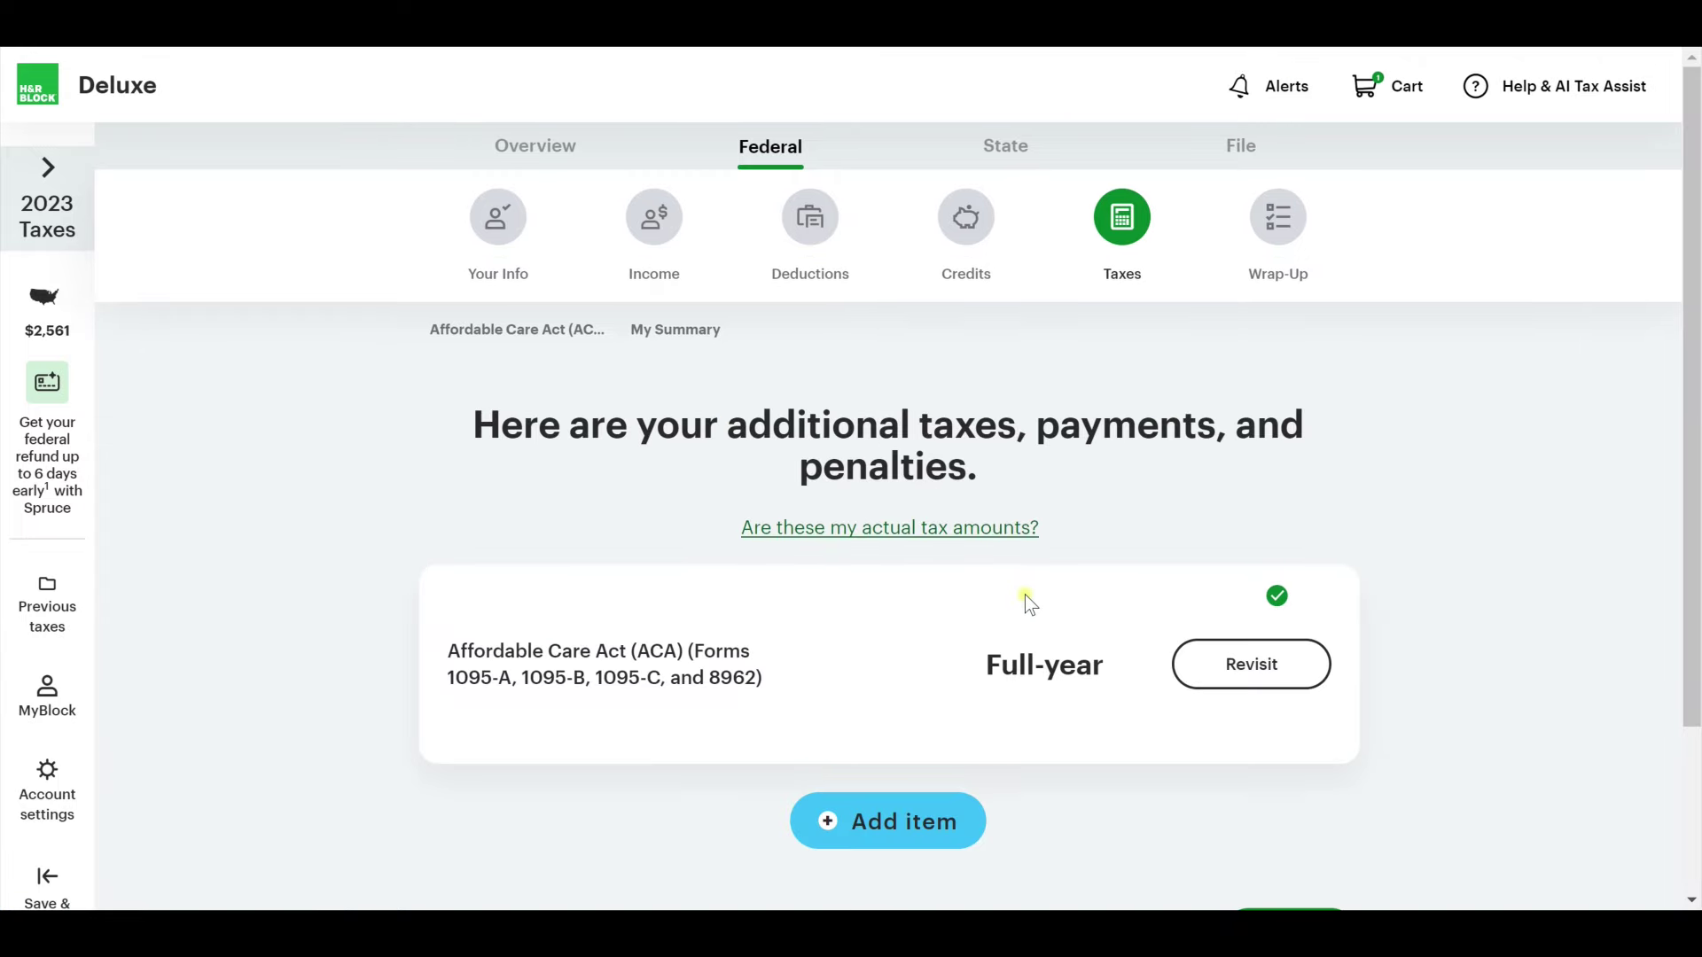
Reach the Taxes summary and check the help on the $9,439 Federal Tax amount.
scroll(1196, 735, down, 3)
click(1294, 727)
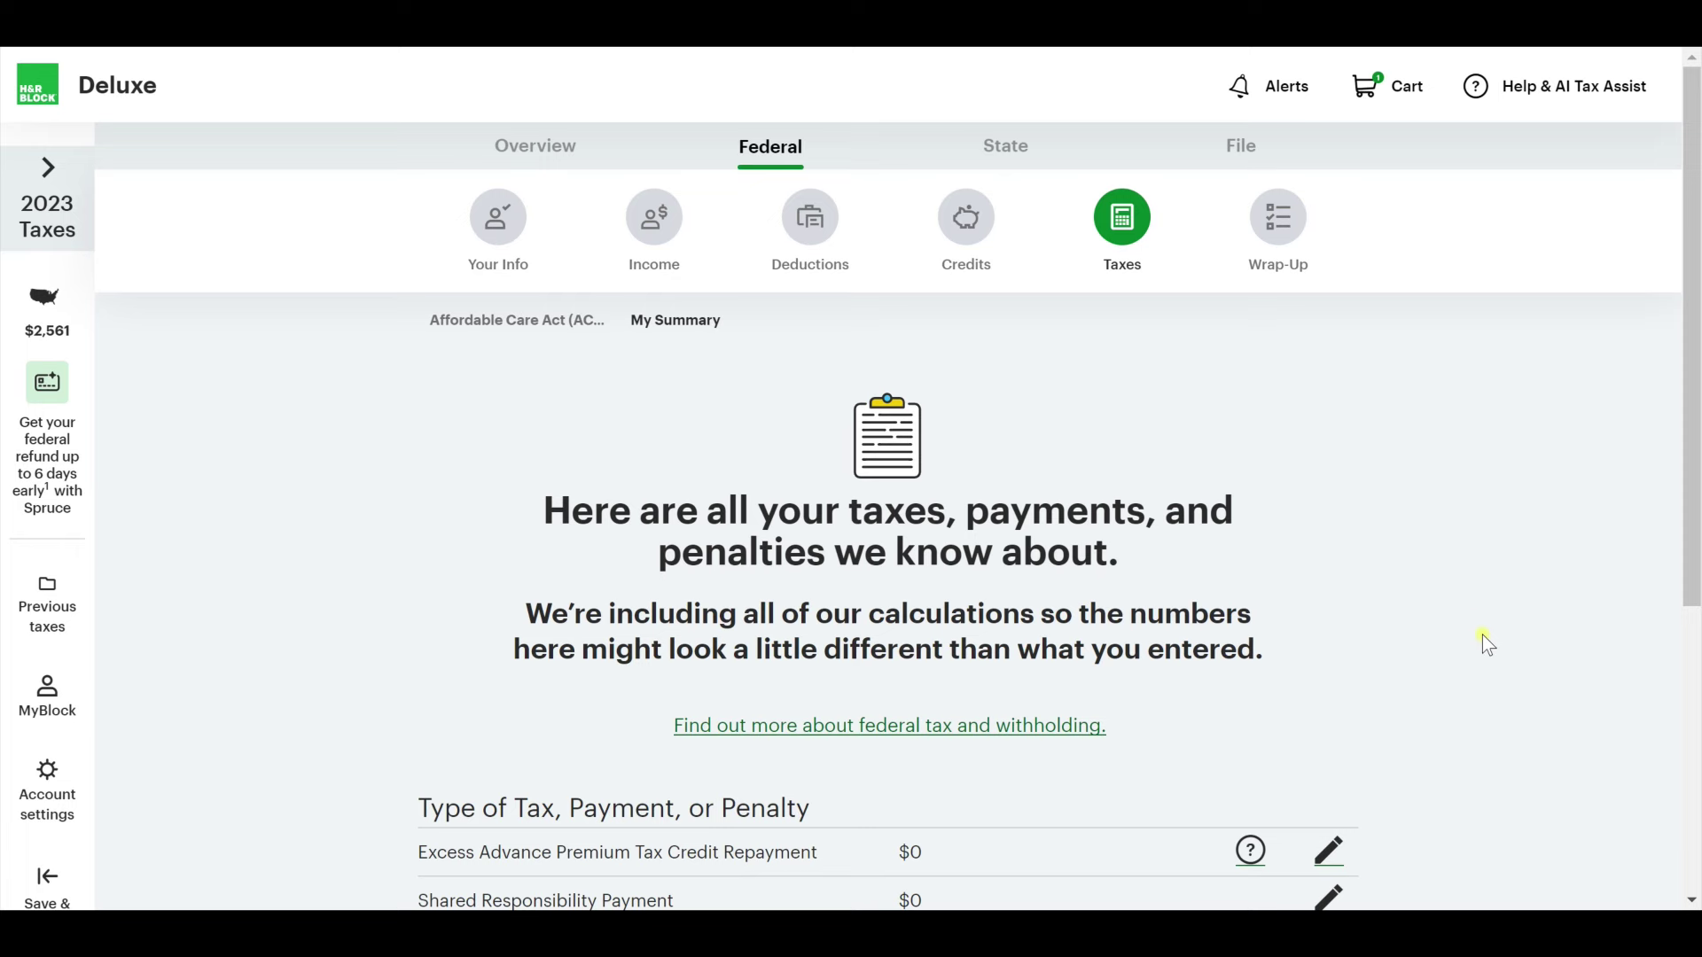
scroll(1487, 643, down, 6)
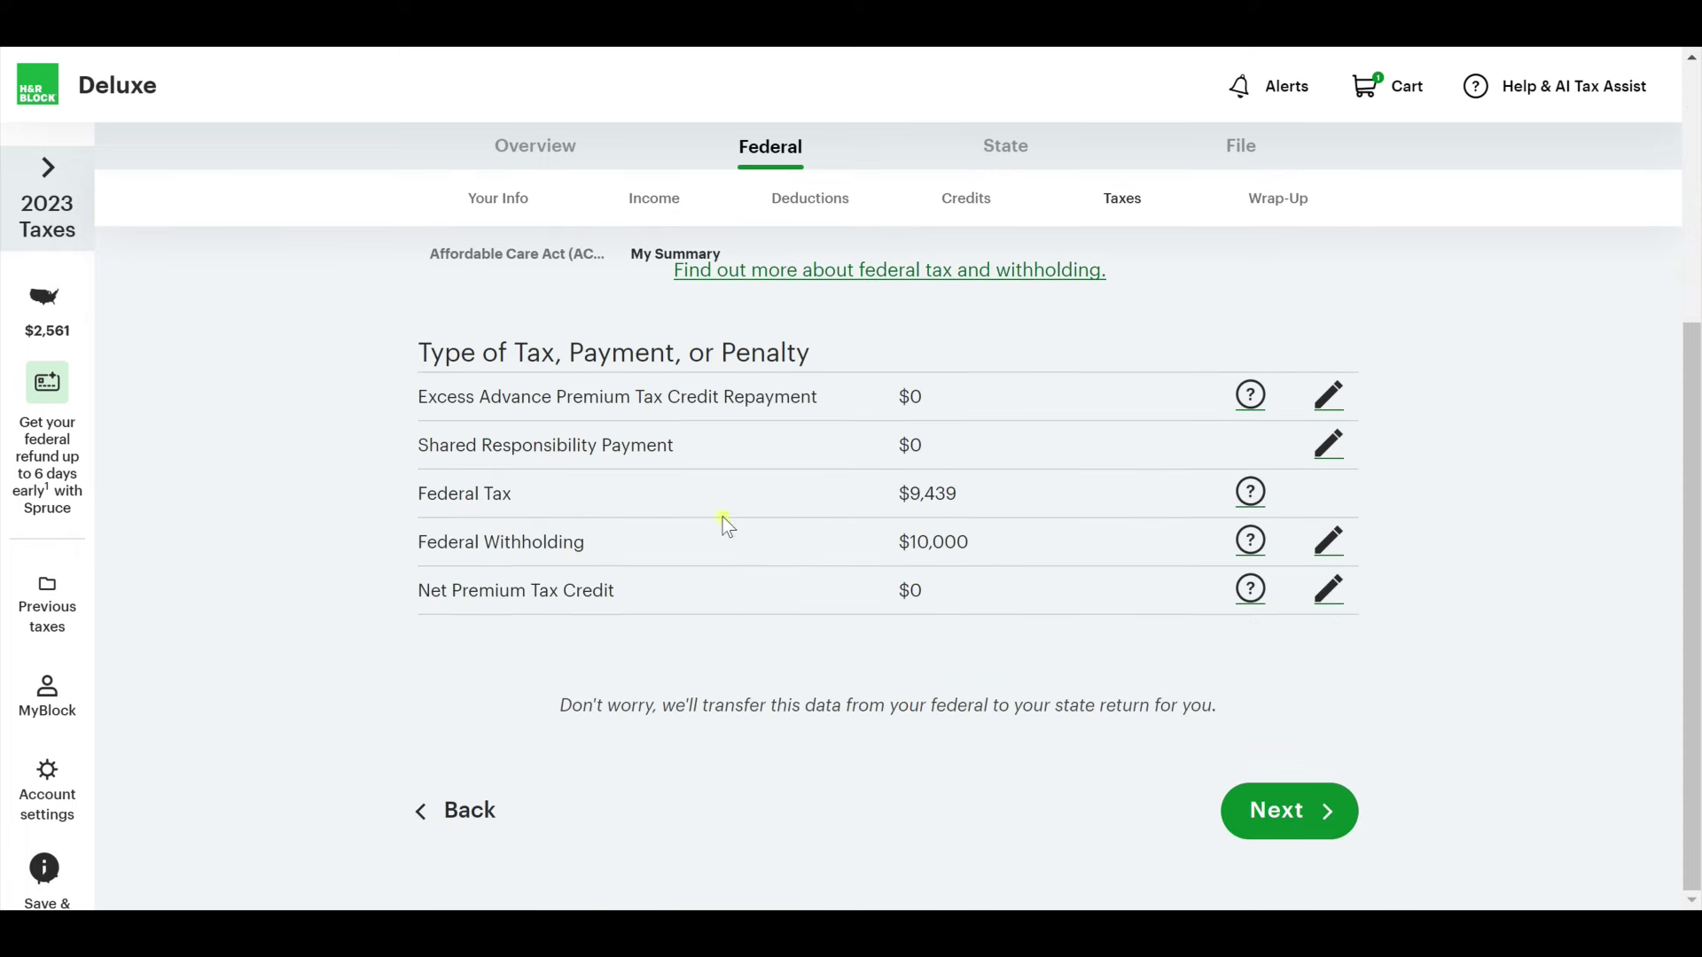
click(1245, 491)
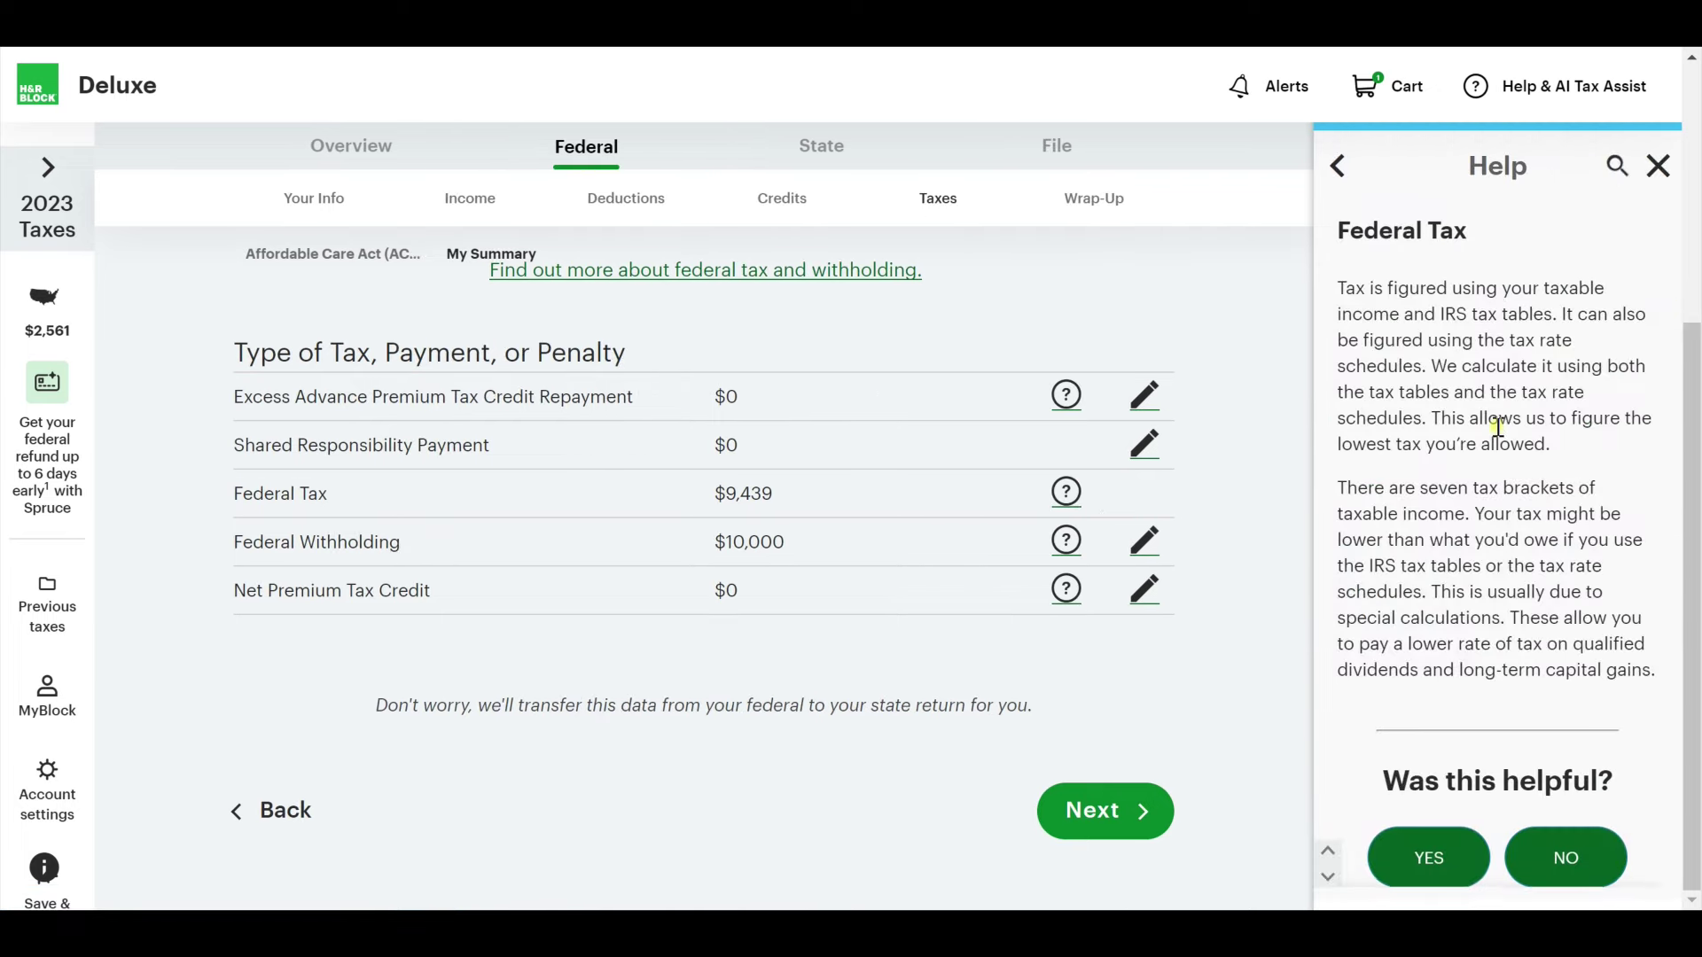
click(1657, 166)
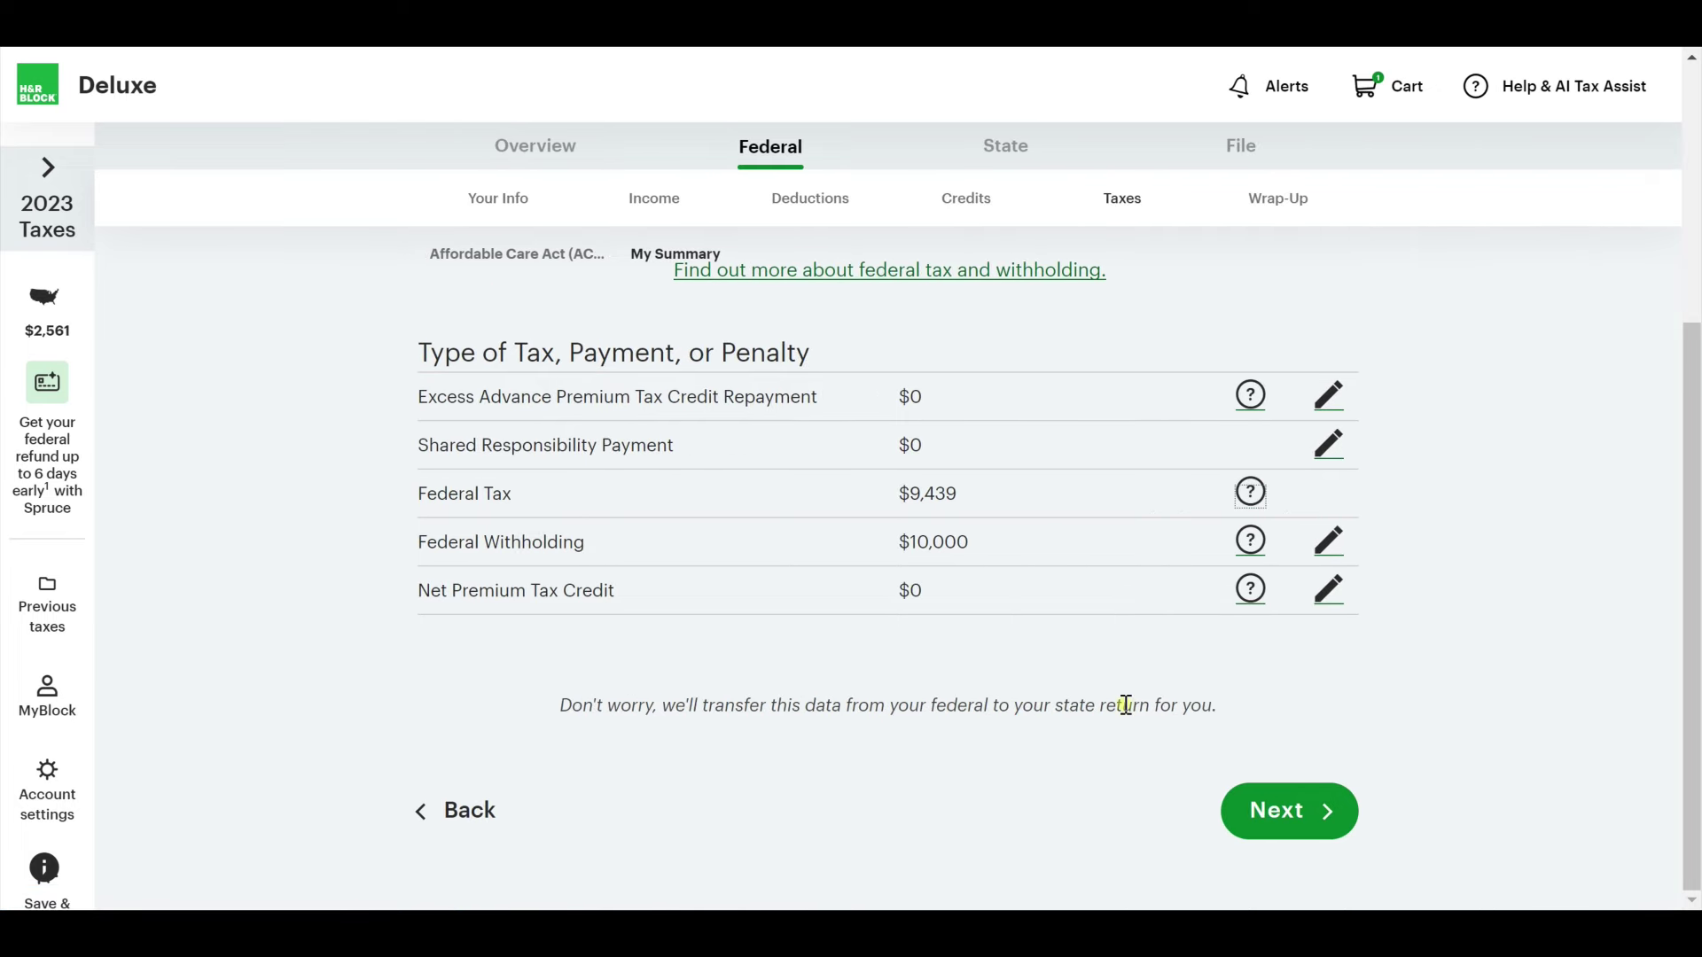
Move into Federal Wrap-Up and pass its optional checklist with no boxes ticked.
click(1249, 812)
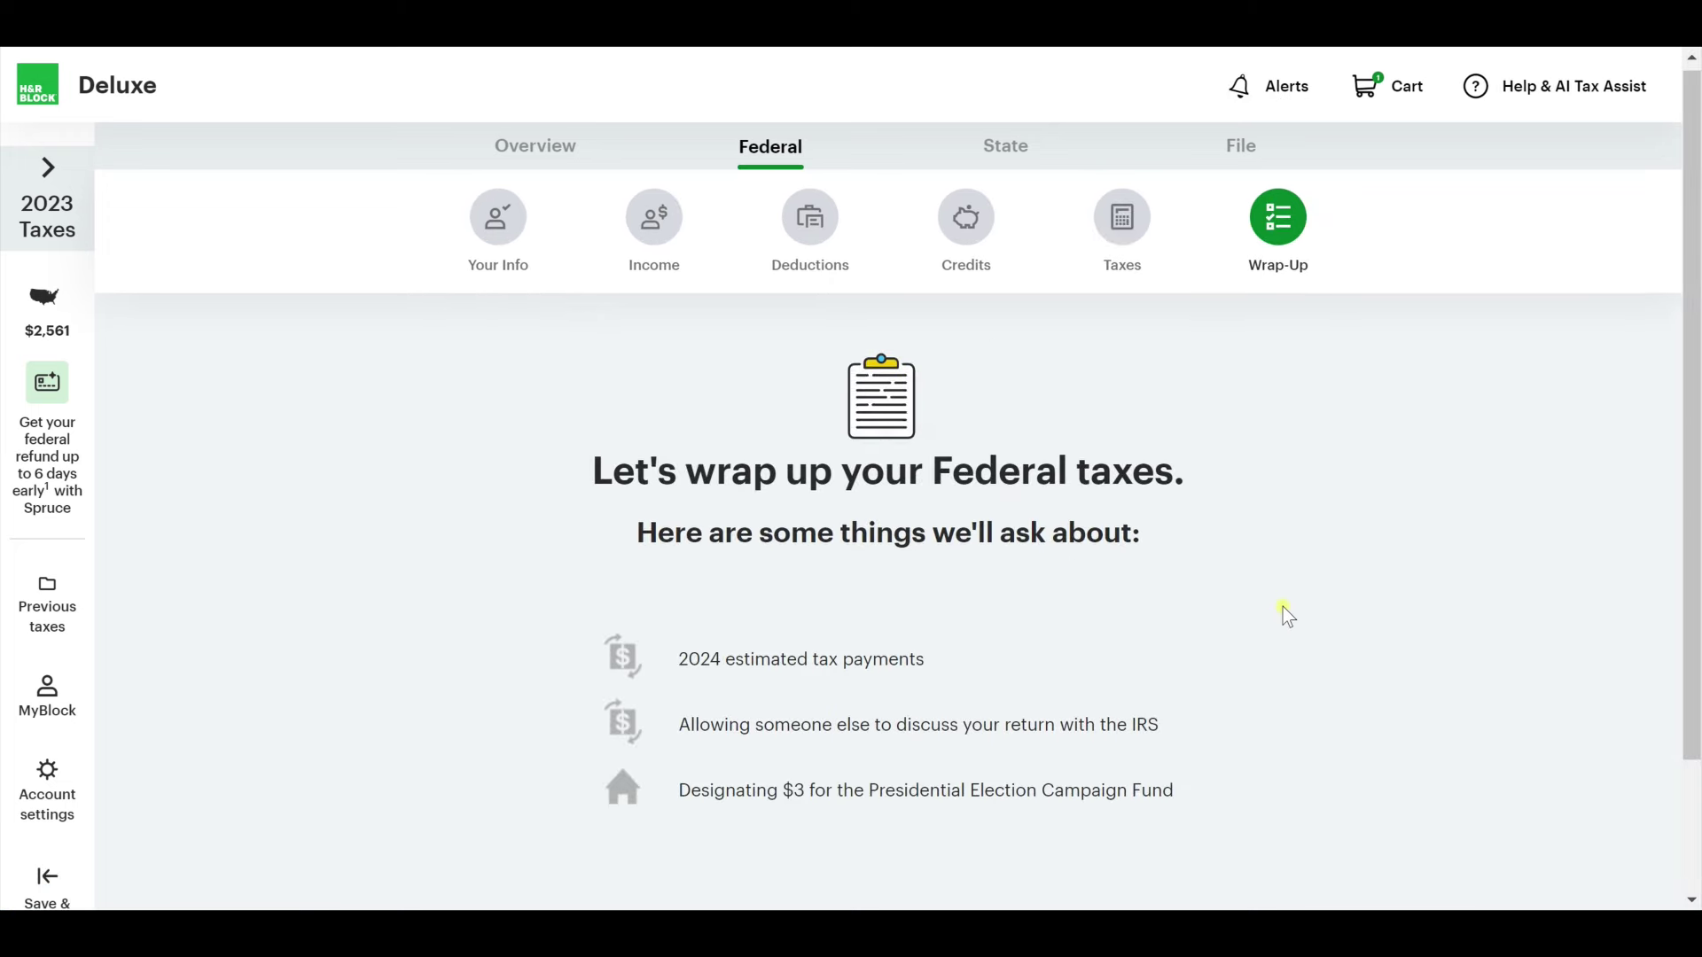
scroll(1284, 608, down, 1)
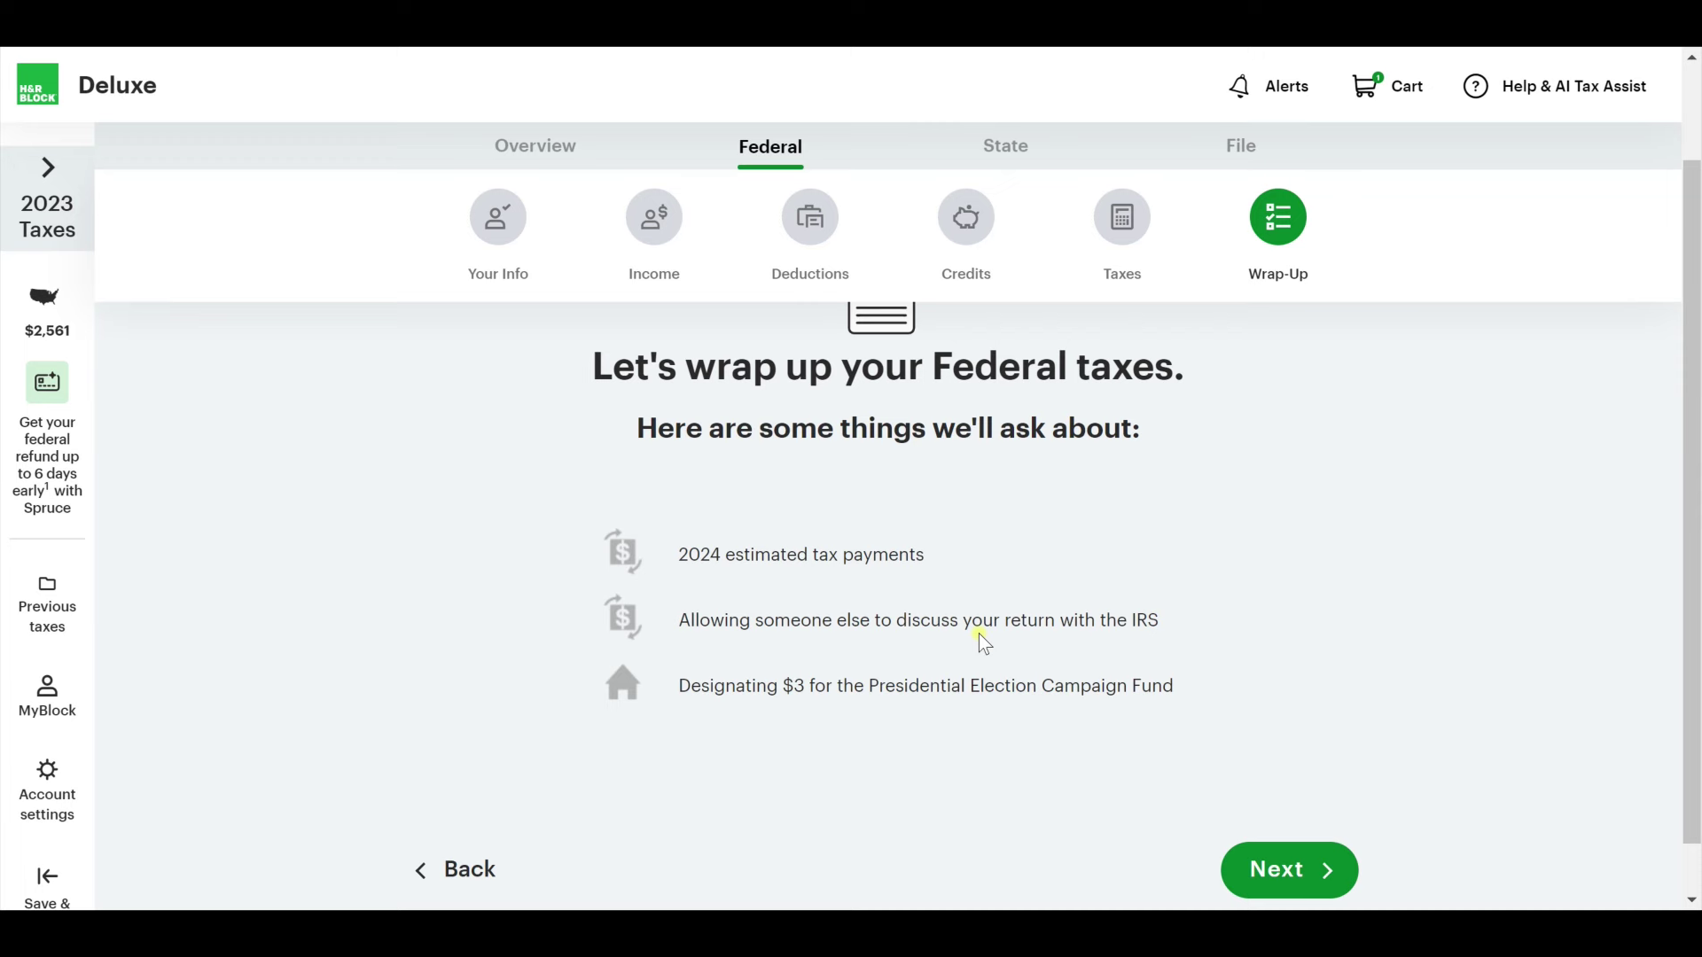
click(1320, 871)
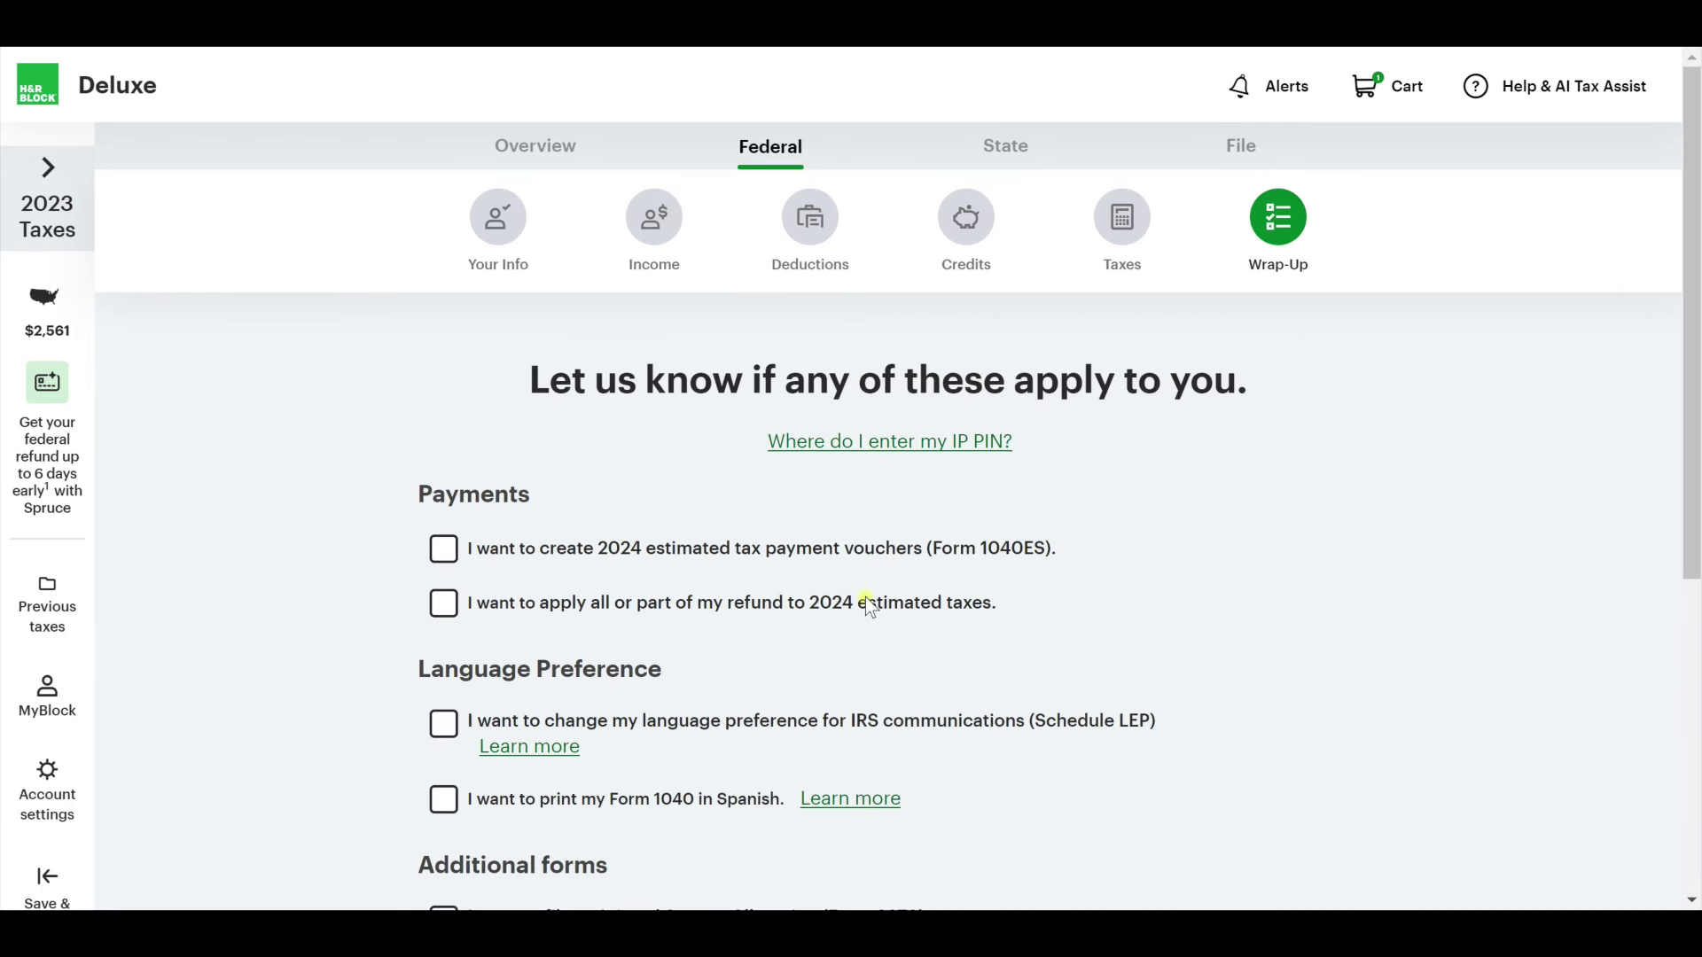
scroll(780, 596, down, 1)
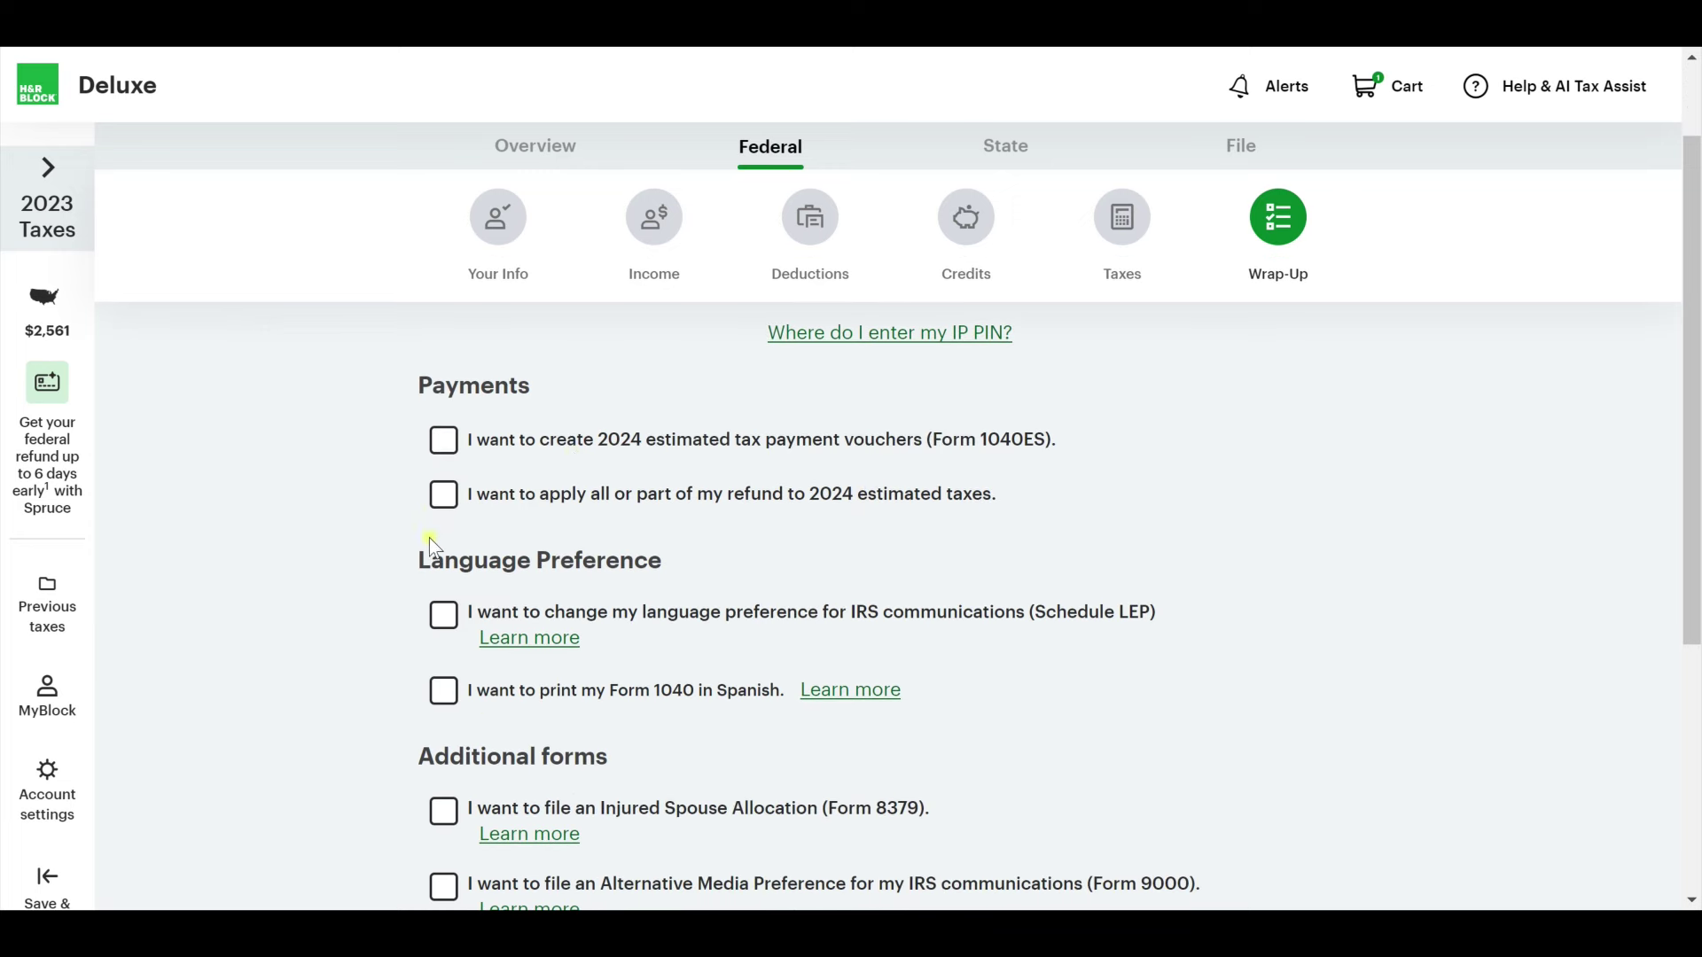
scroll(416, 625, down, 3)
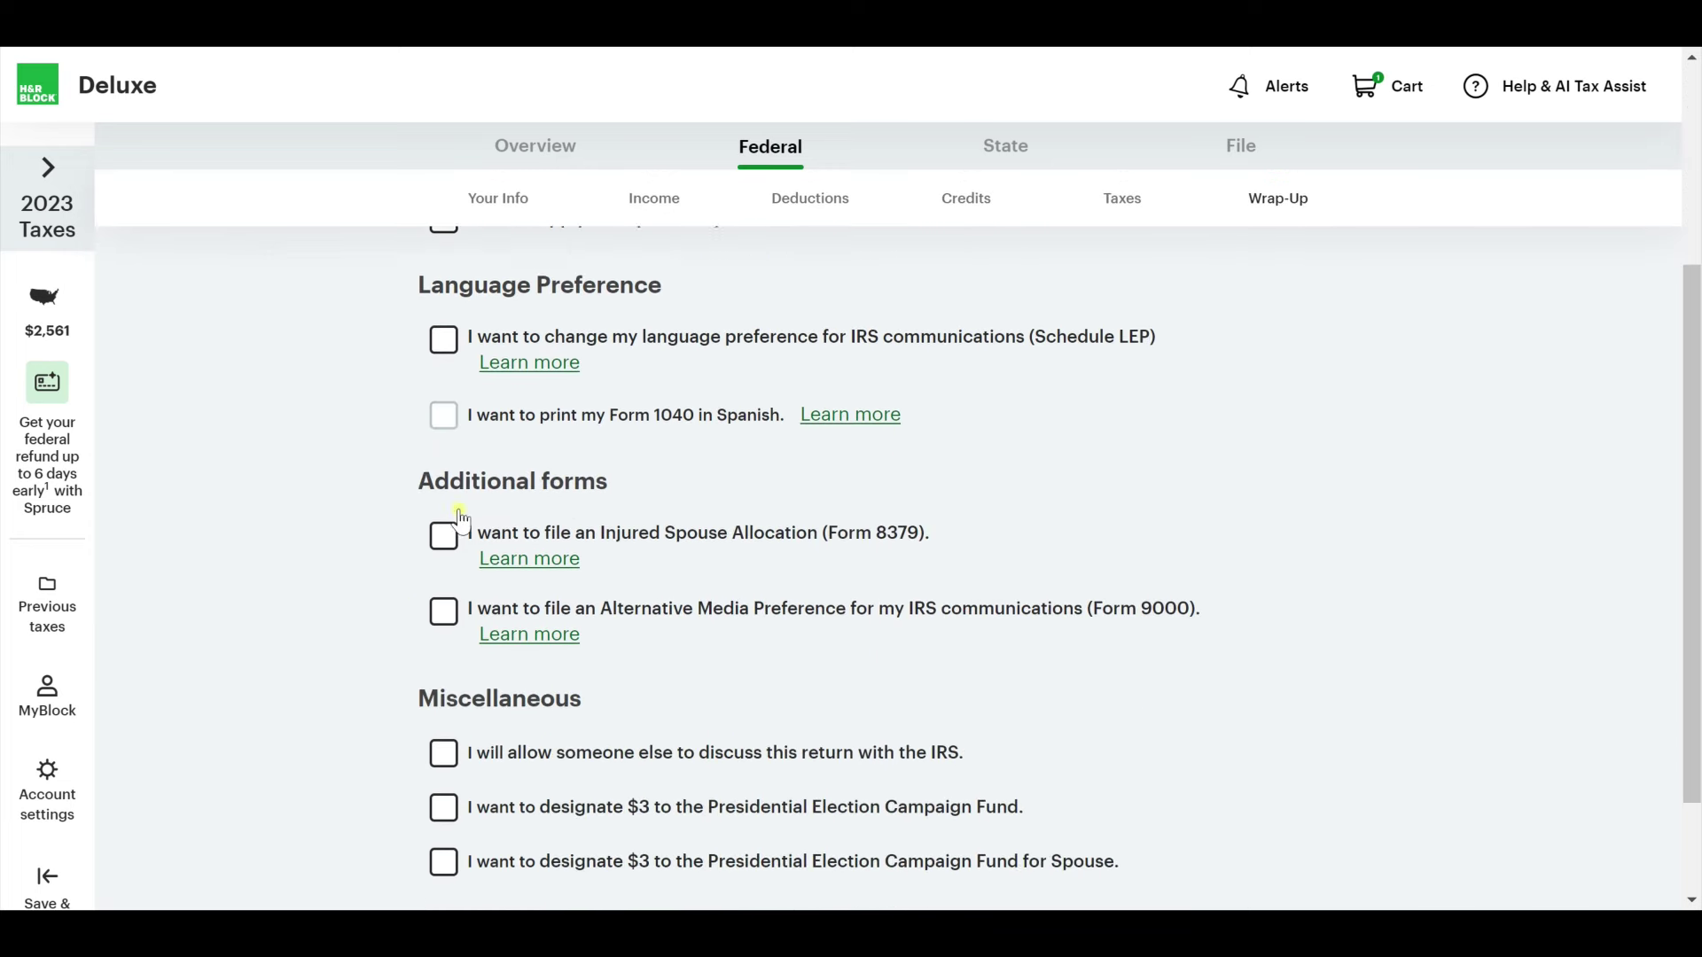
scroll(444, 605, down, 1)
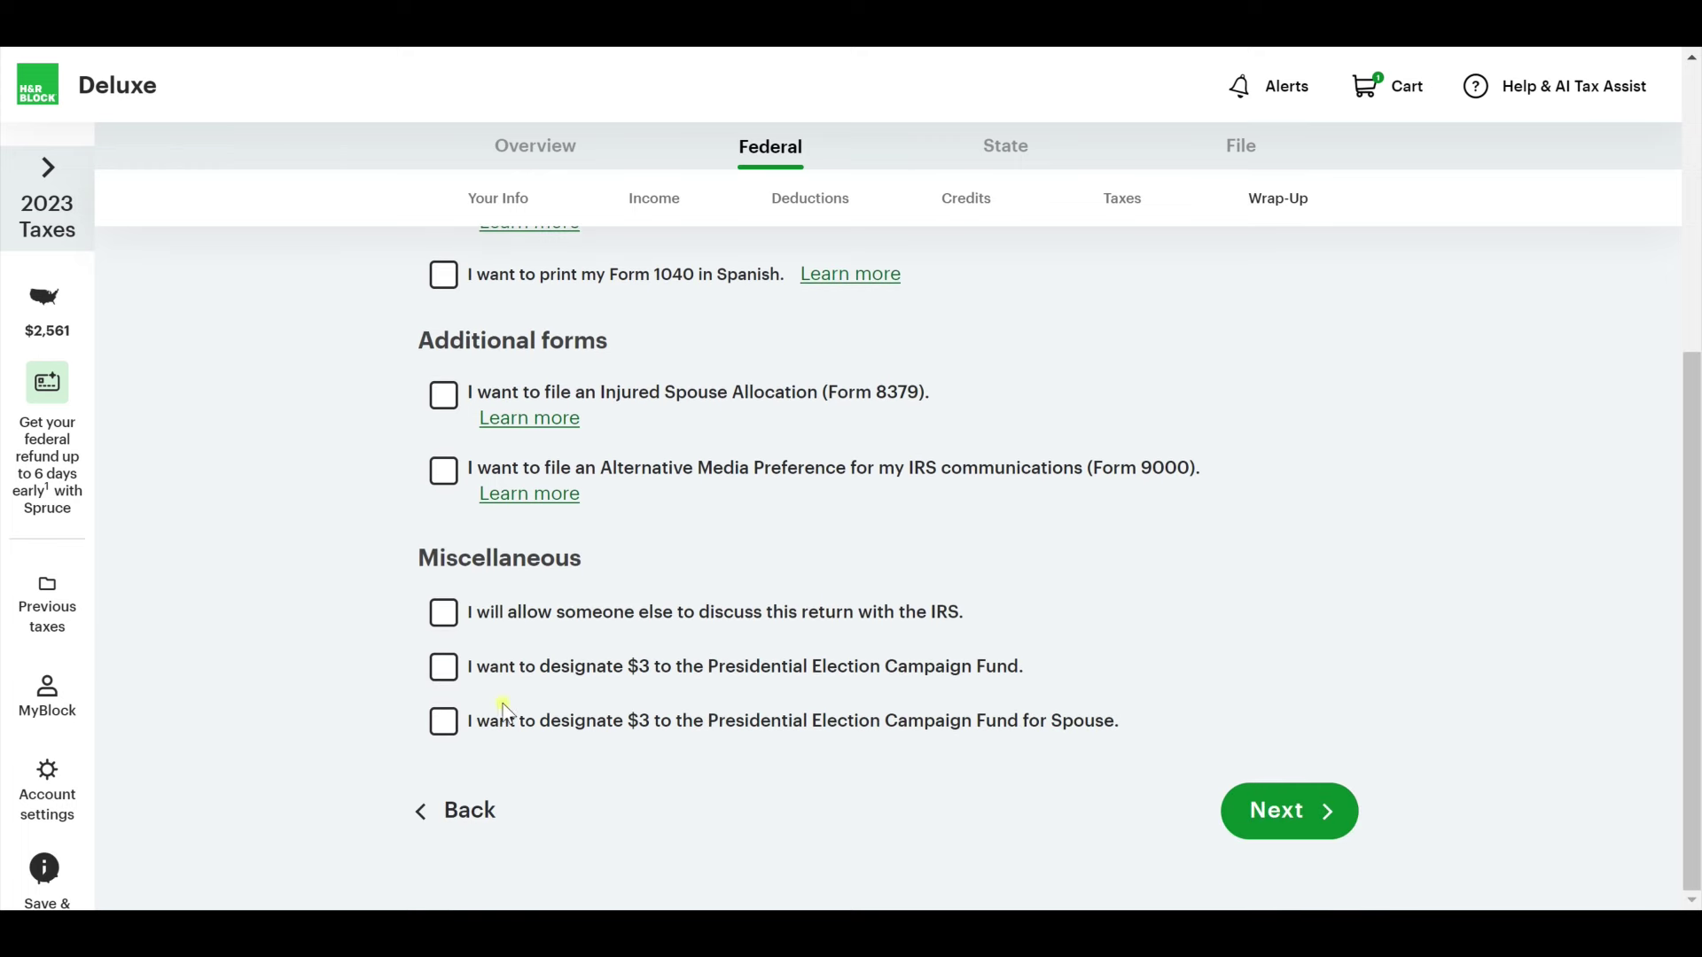
click(1324, 819)
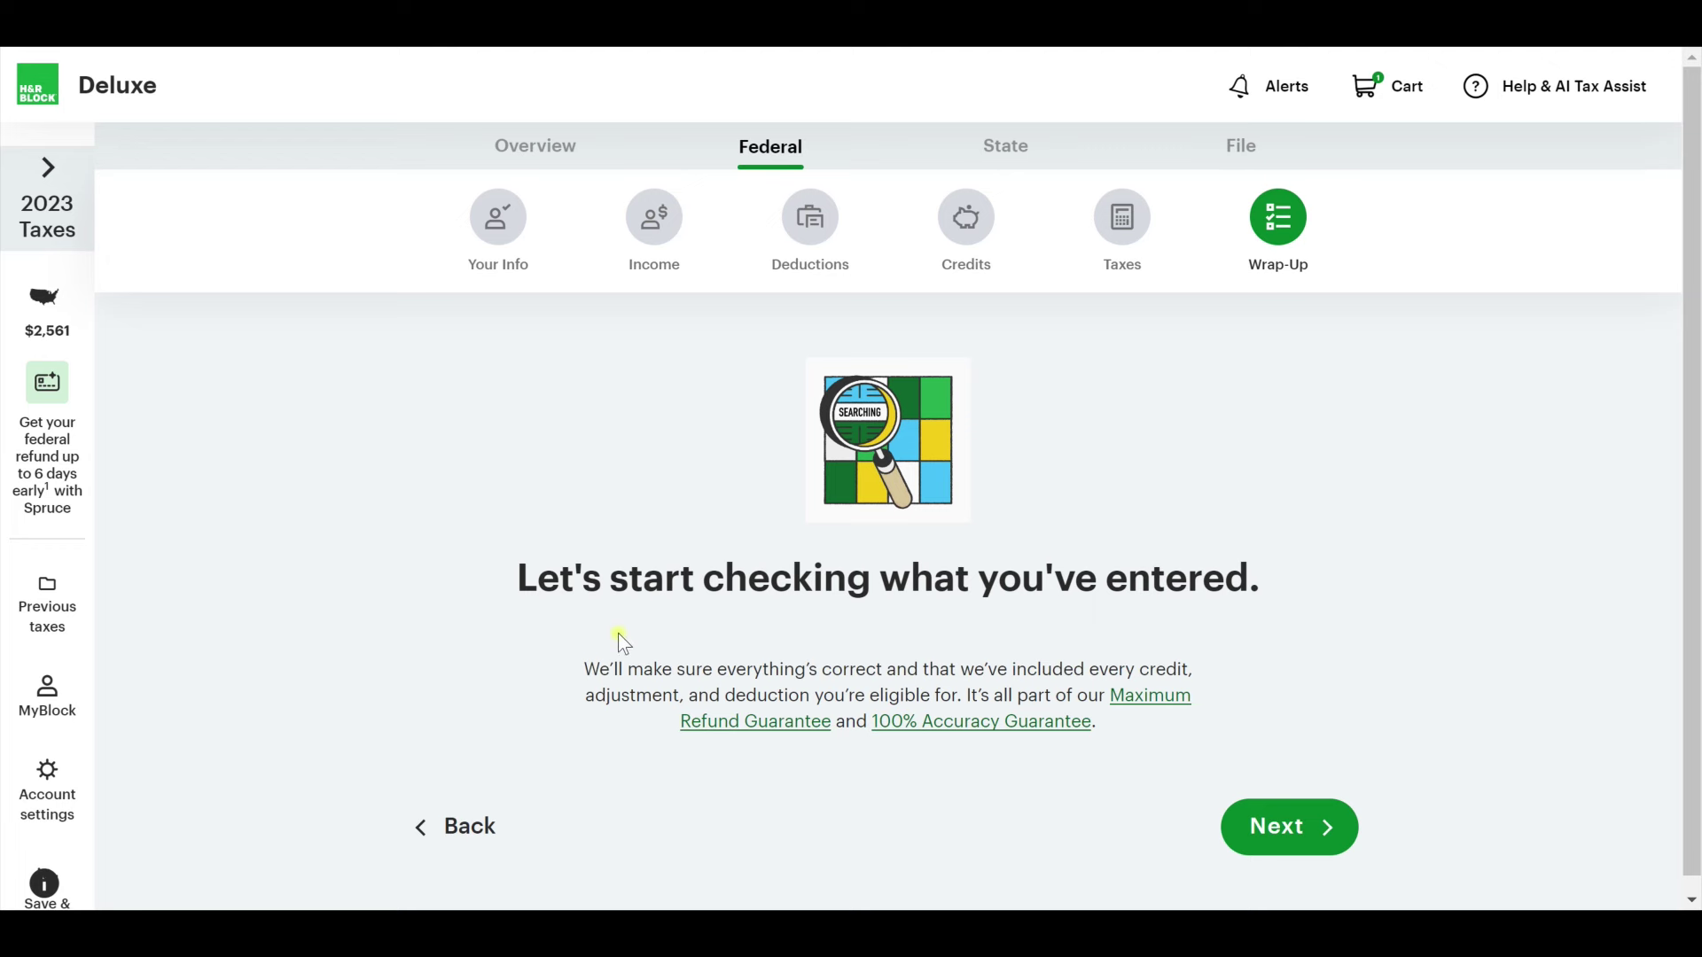
Run the entry check, try fixing the Form 8283 issue, then ignore the errors.
click(1318, 838)
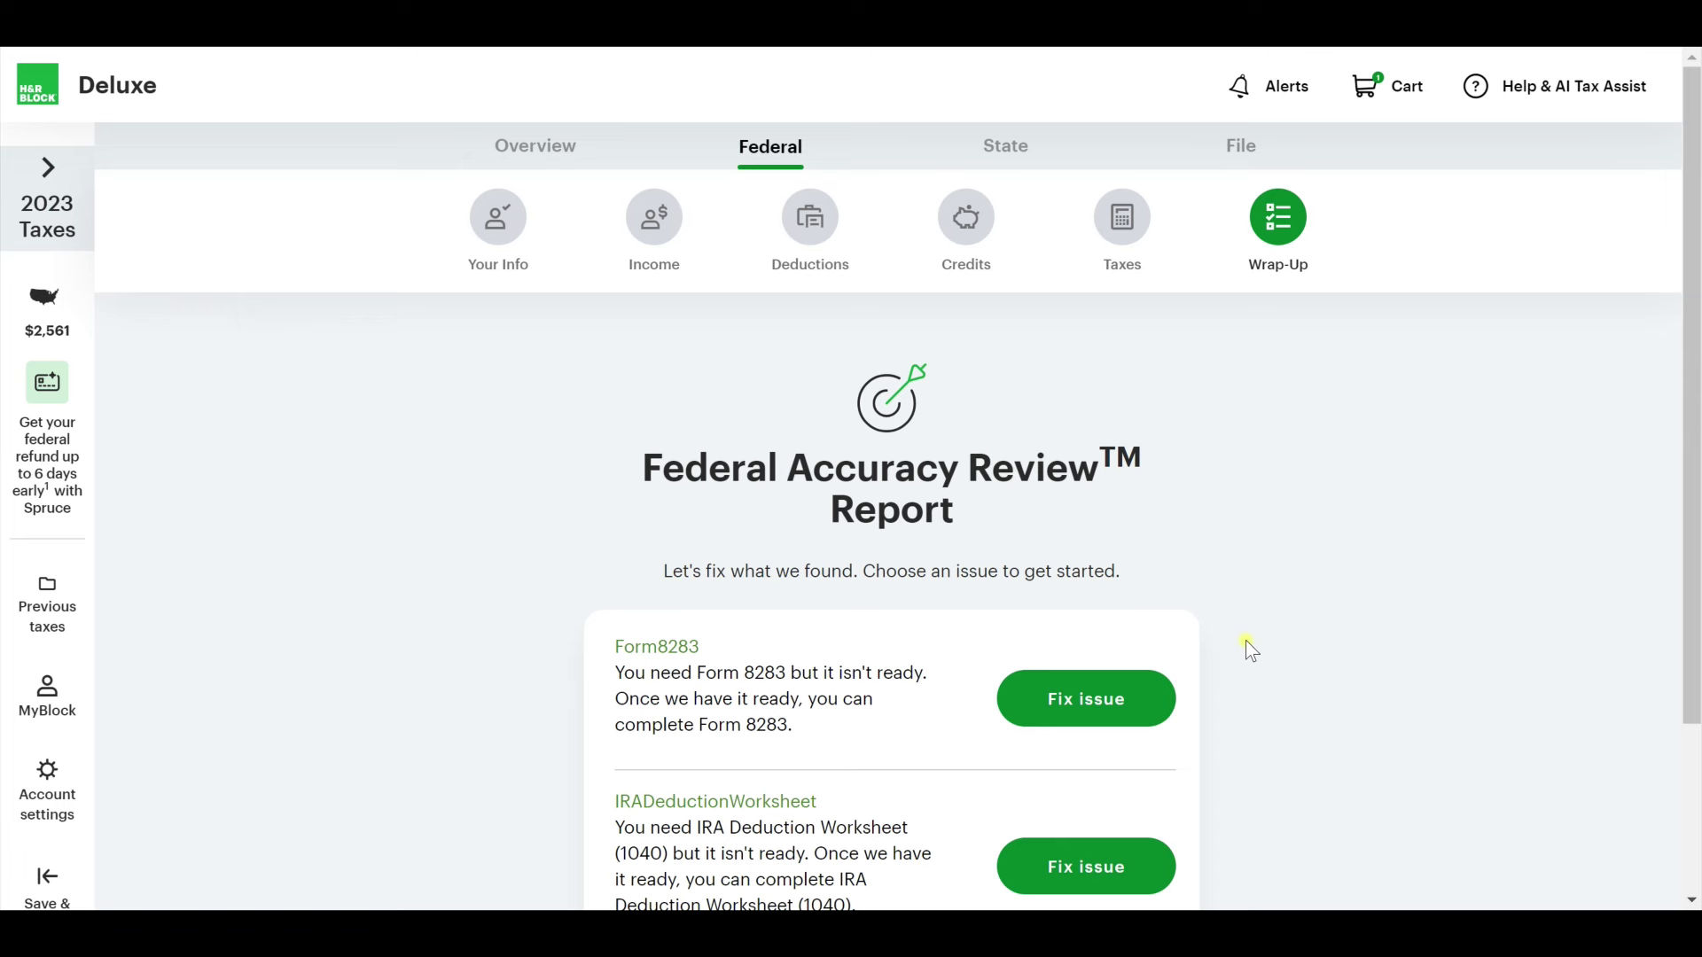
scroll(1250, 650, down, 2)
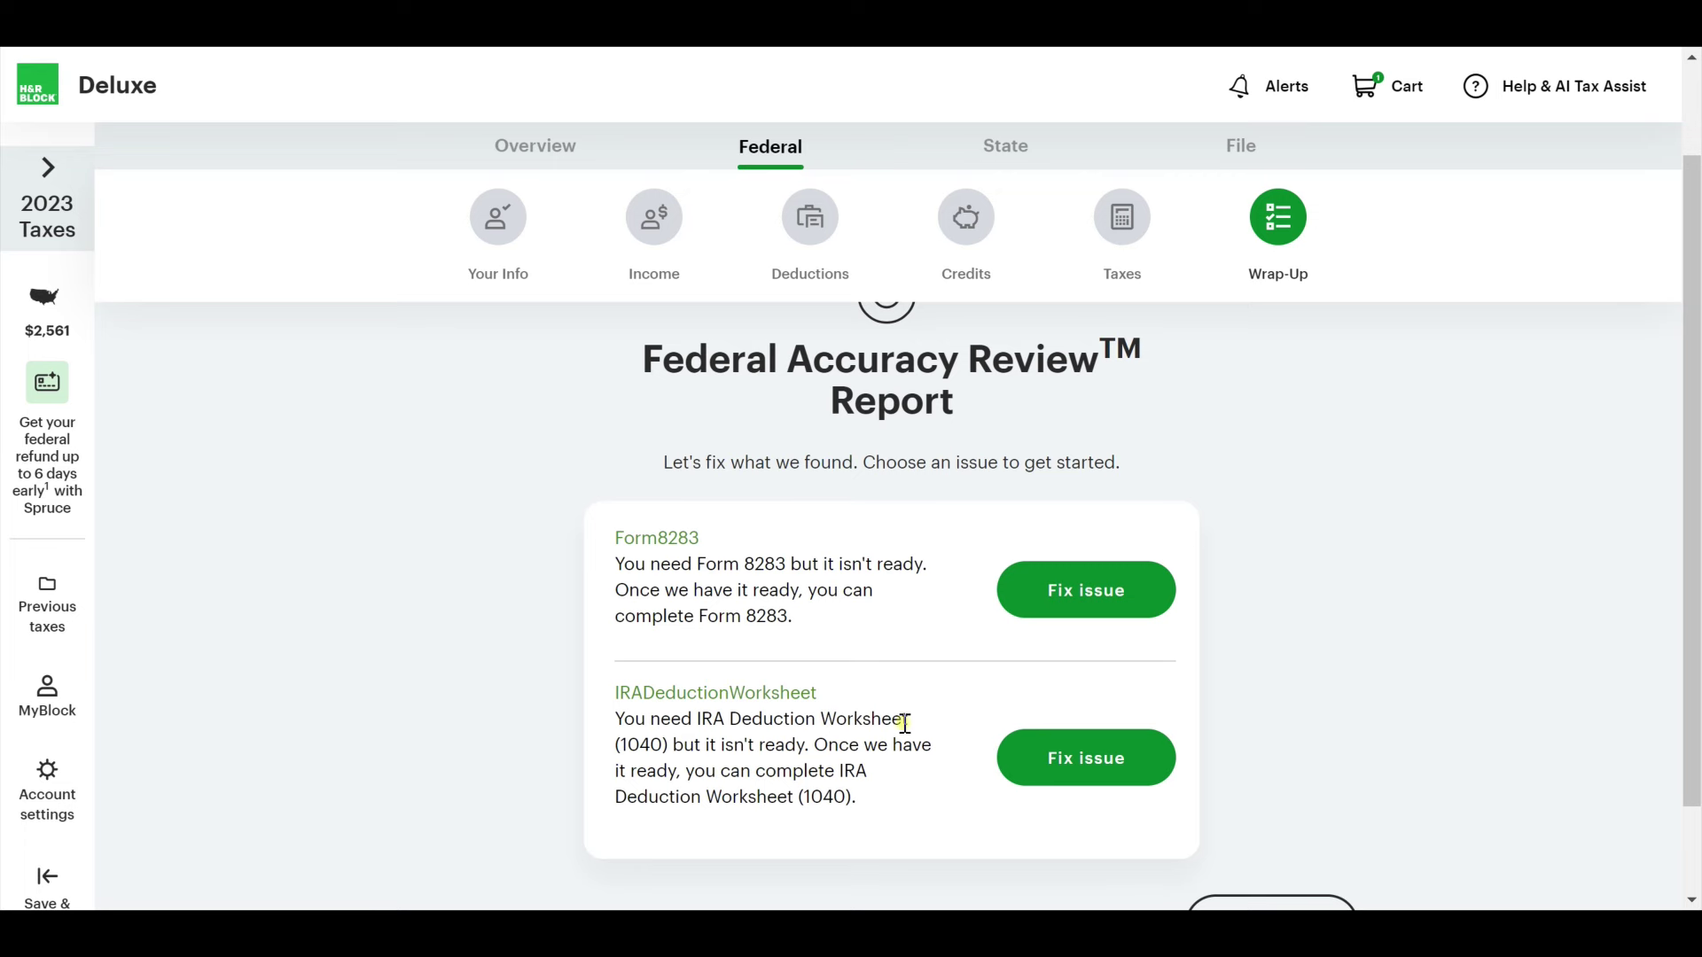
click(1083, 595)
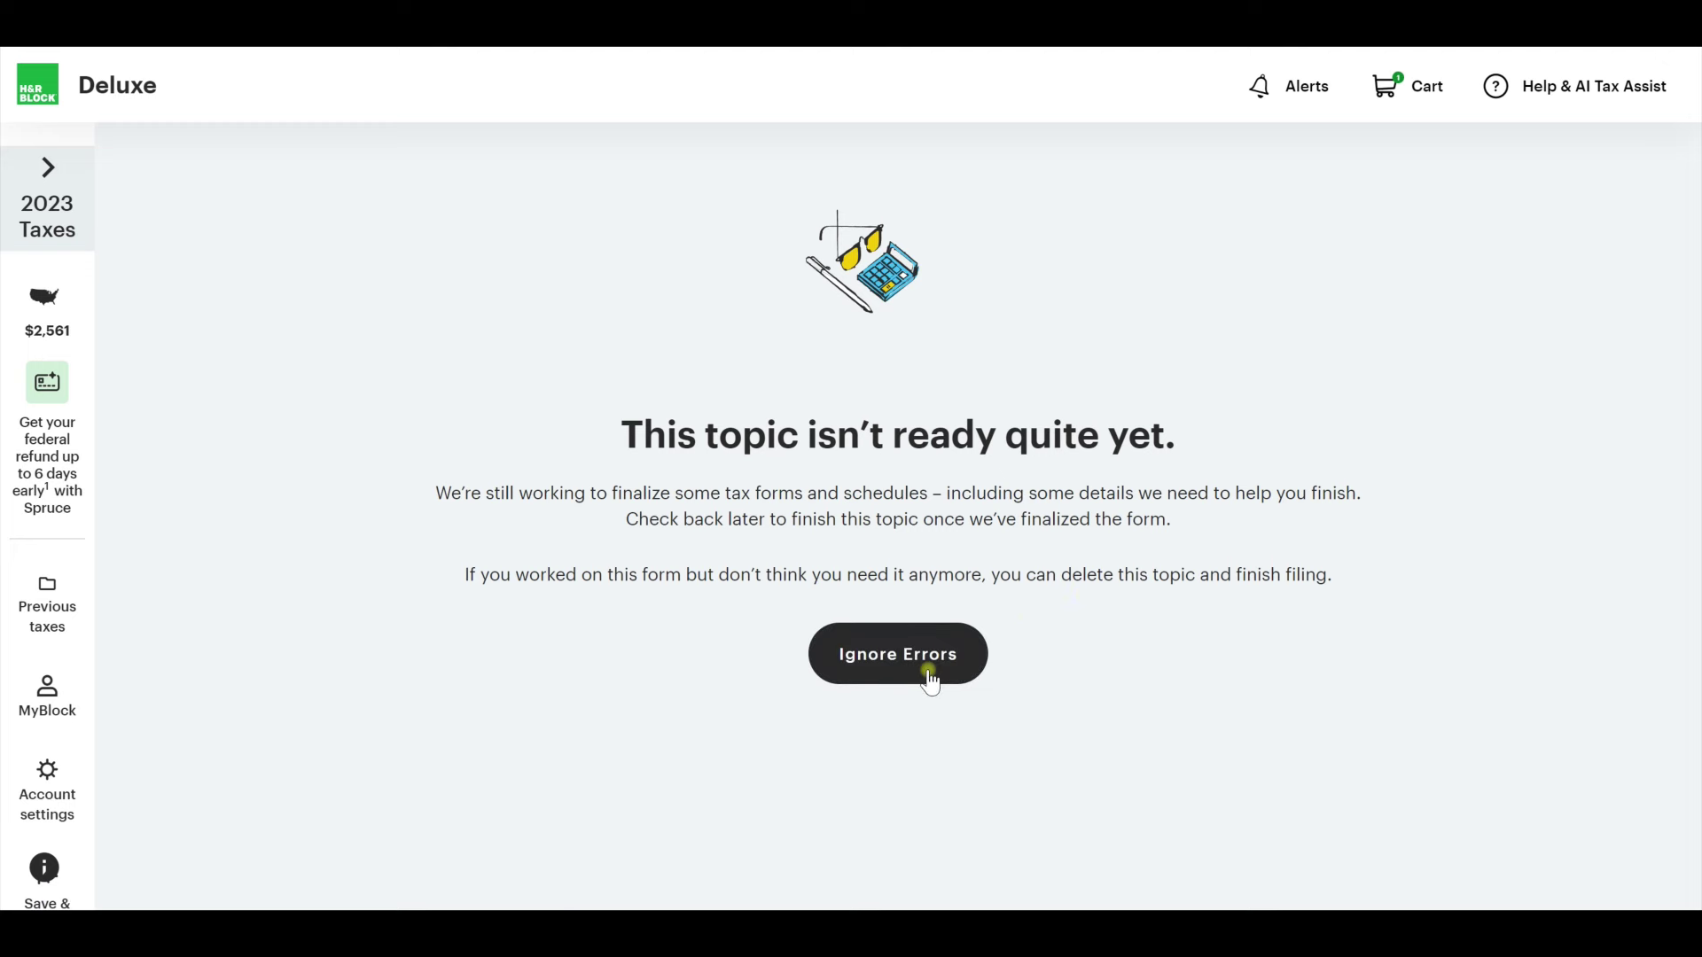
click(929, 679)
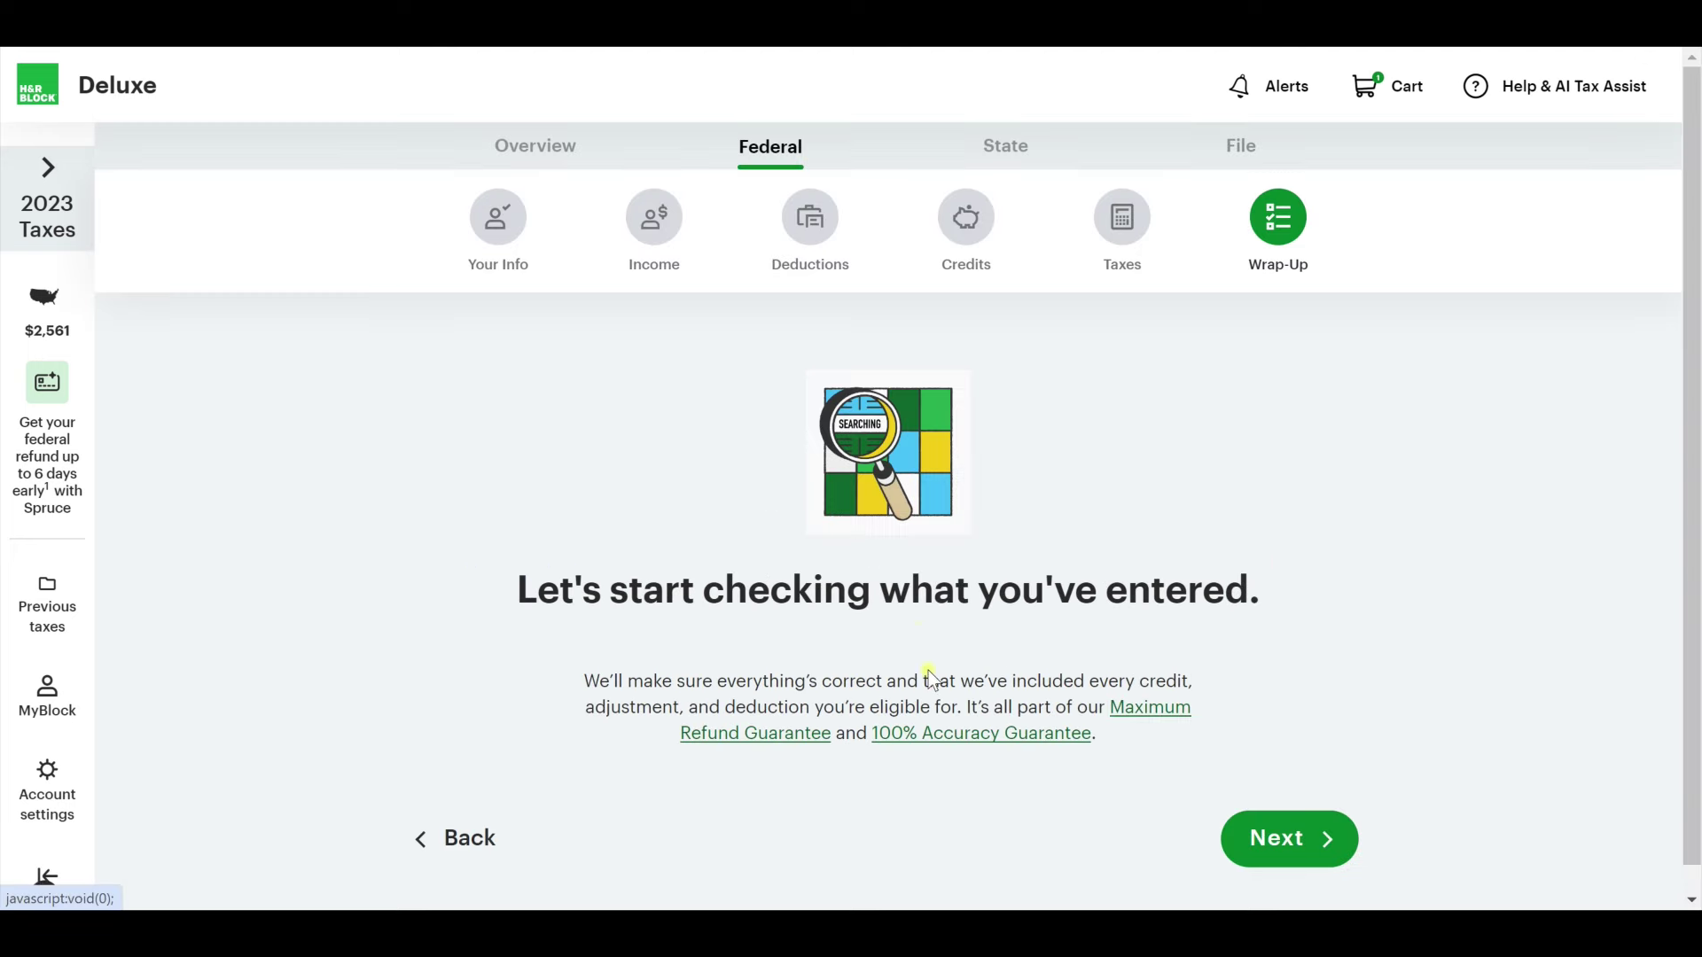
Rerun the check and skip the Form 8283 and IRA Deduction Worksheet issues for now.
click(1304, 832)
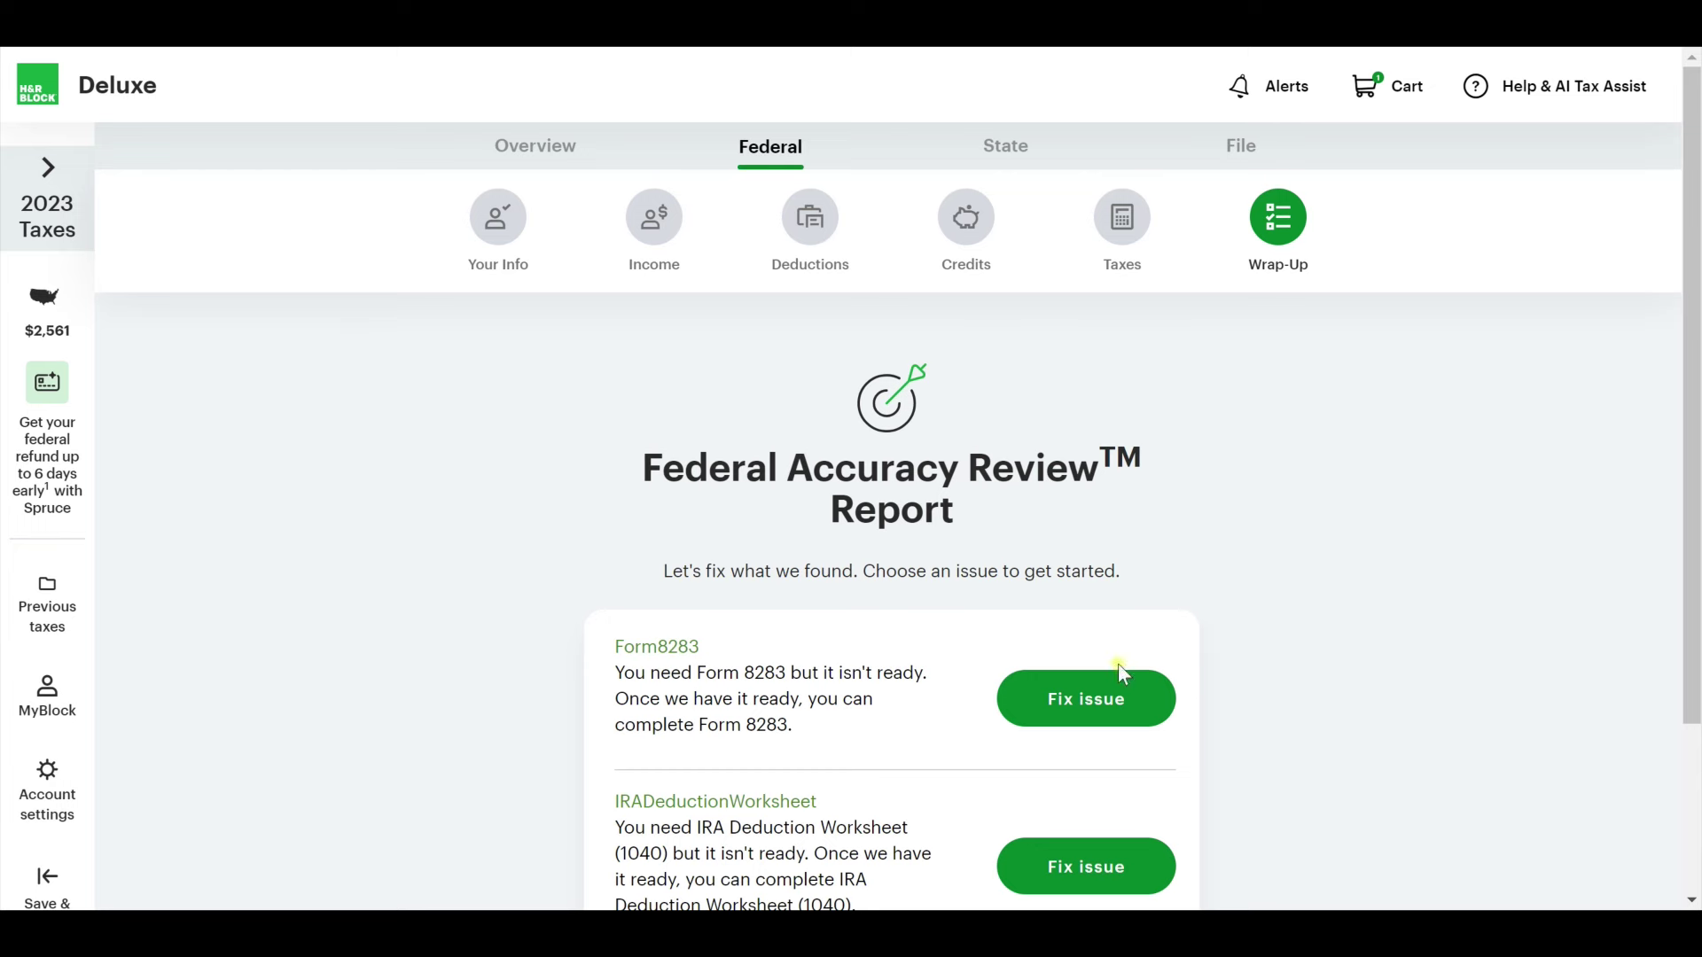
scroll(62, 886, down, 3)
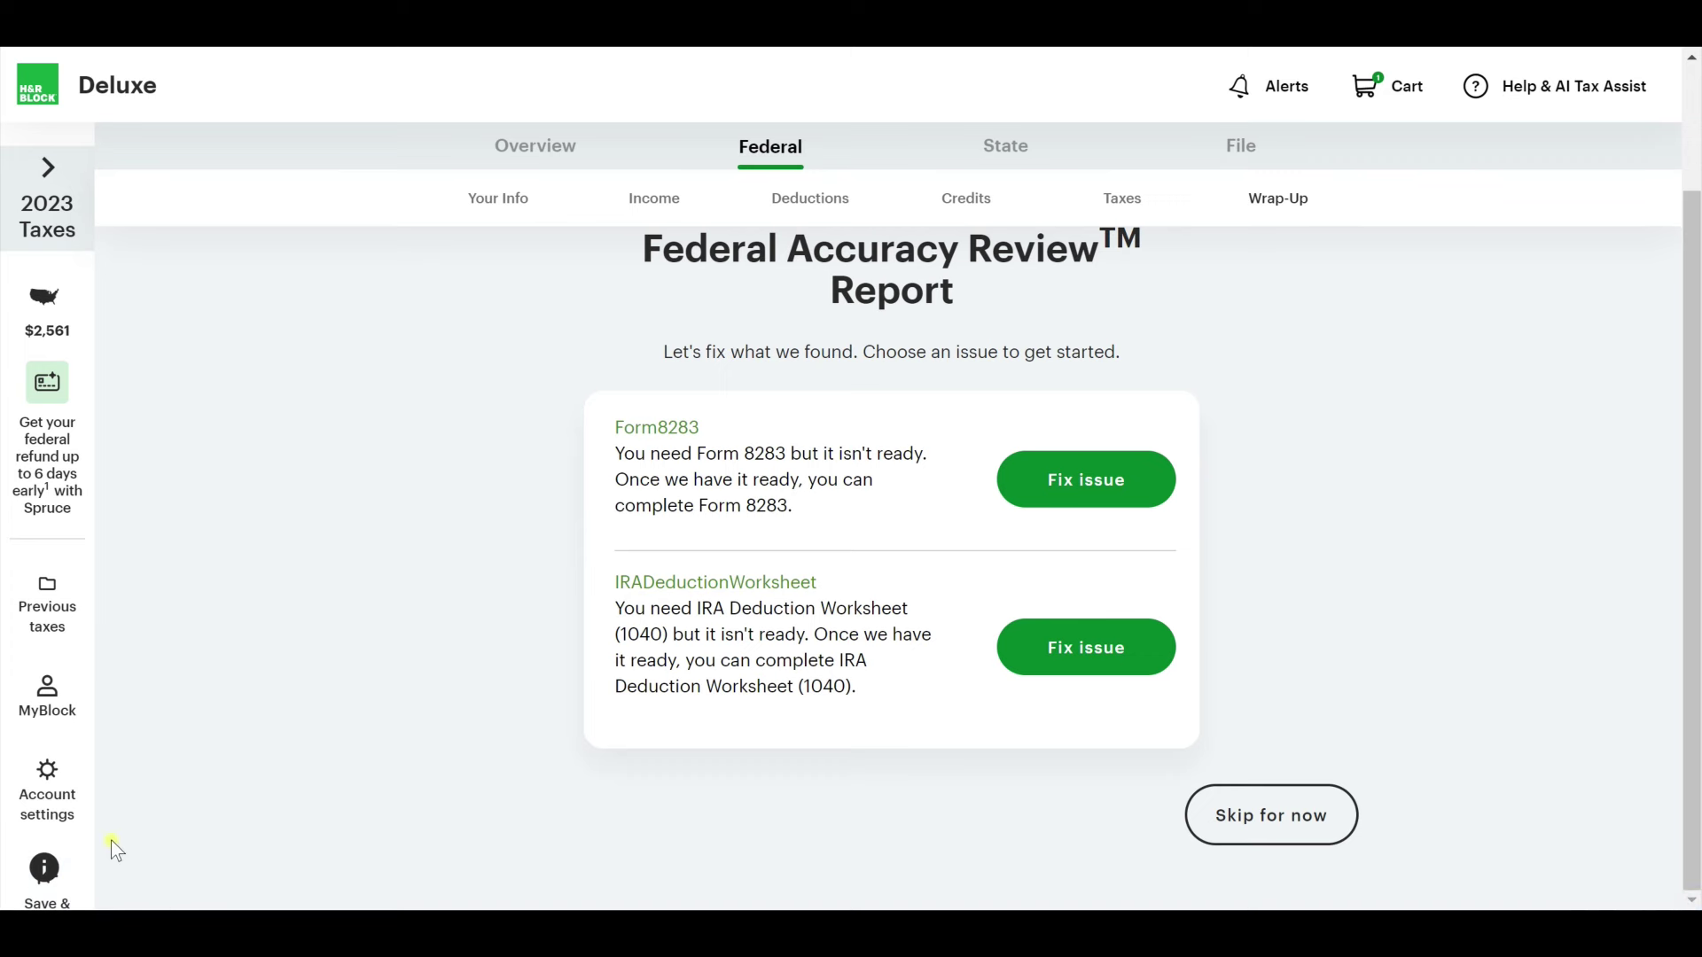
scroll(263, 705, up, 3)
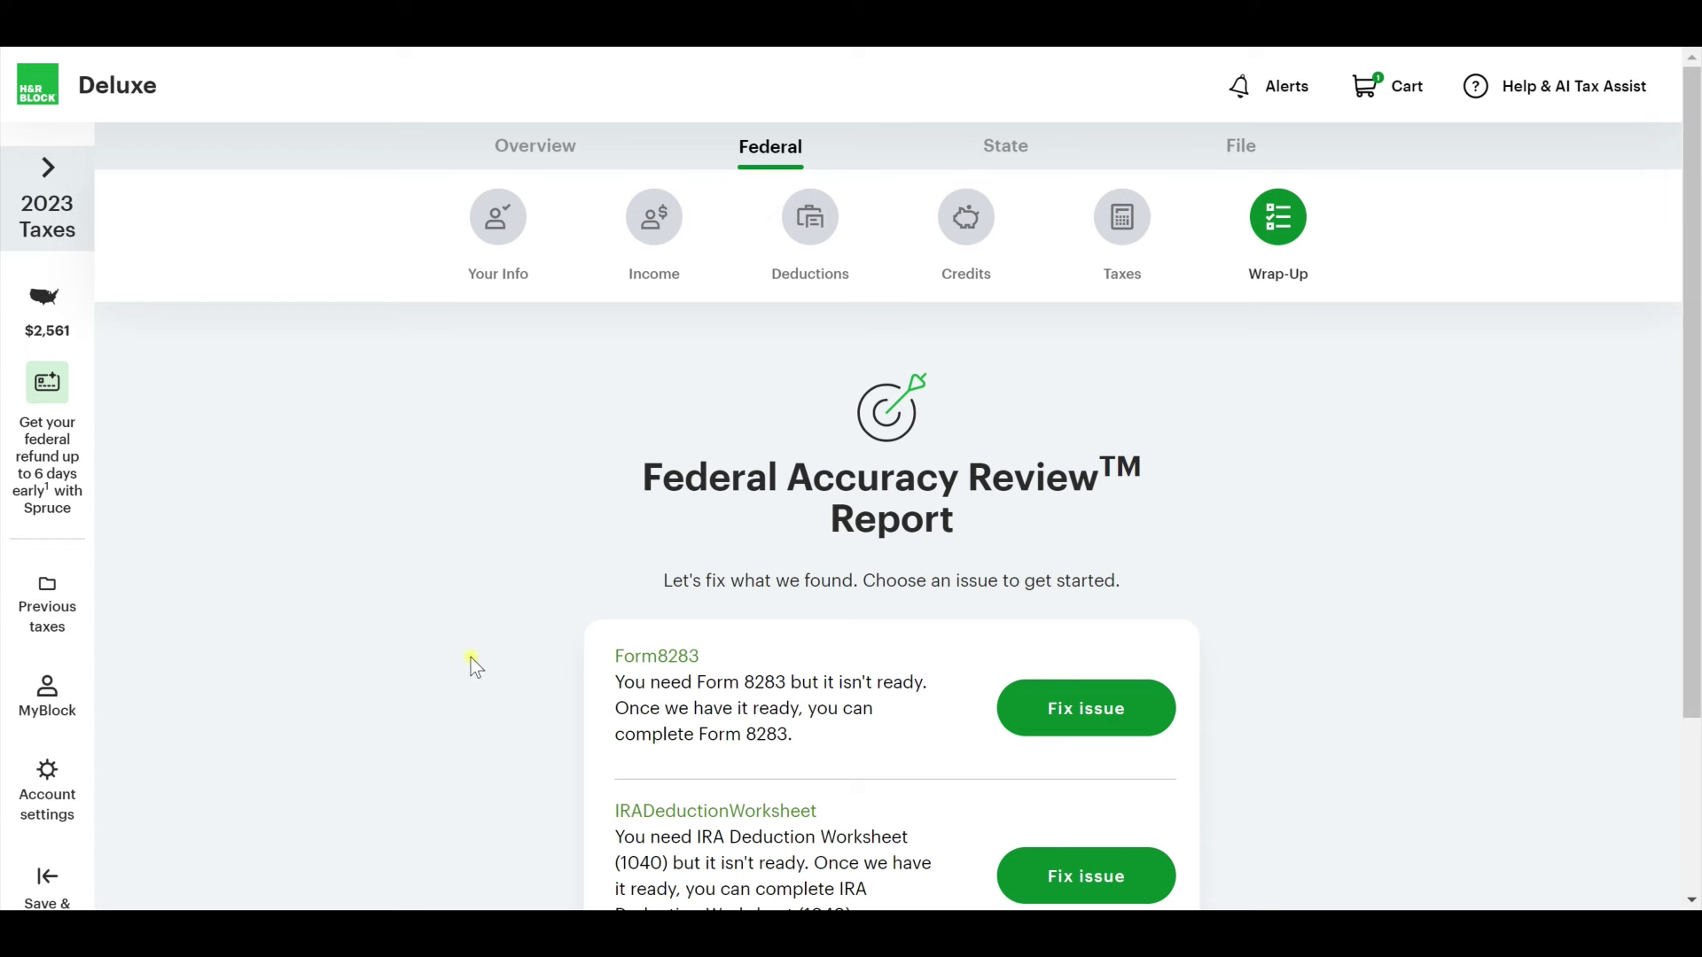
scroll(1476, 630, down, 2)
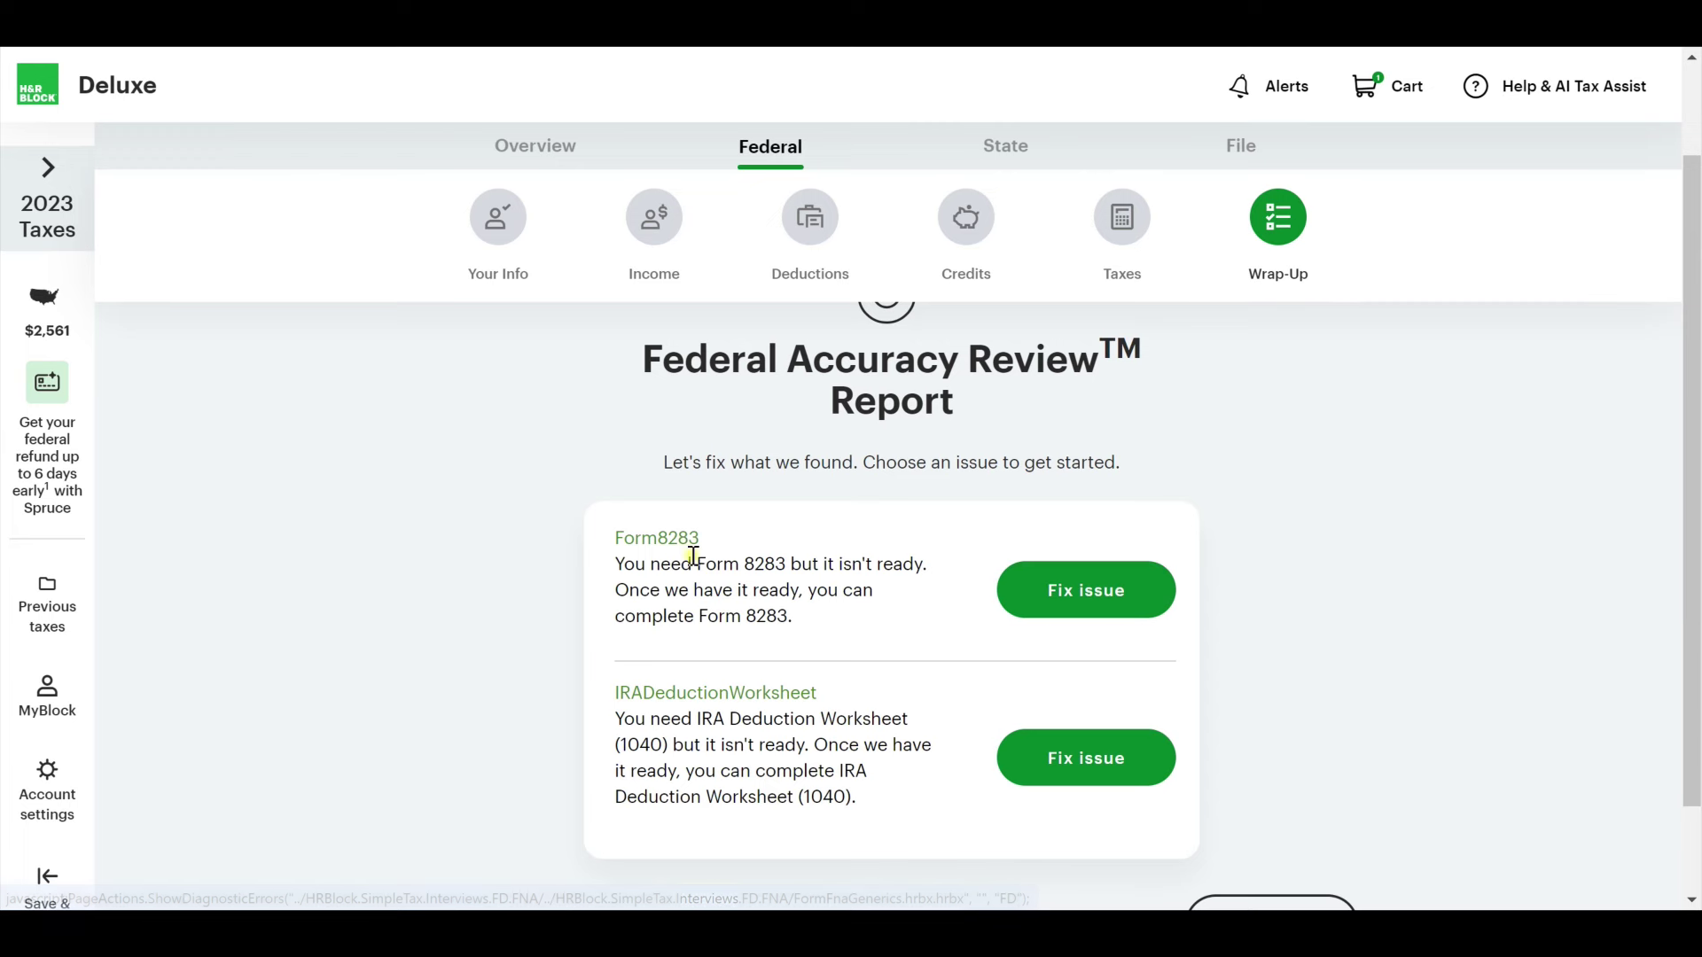
scroll(673, 523, down, 2)
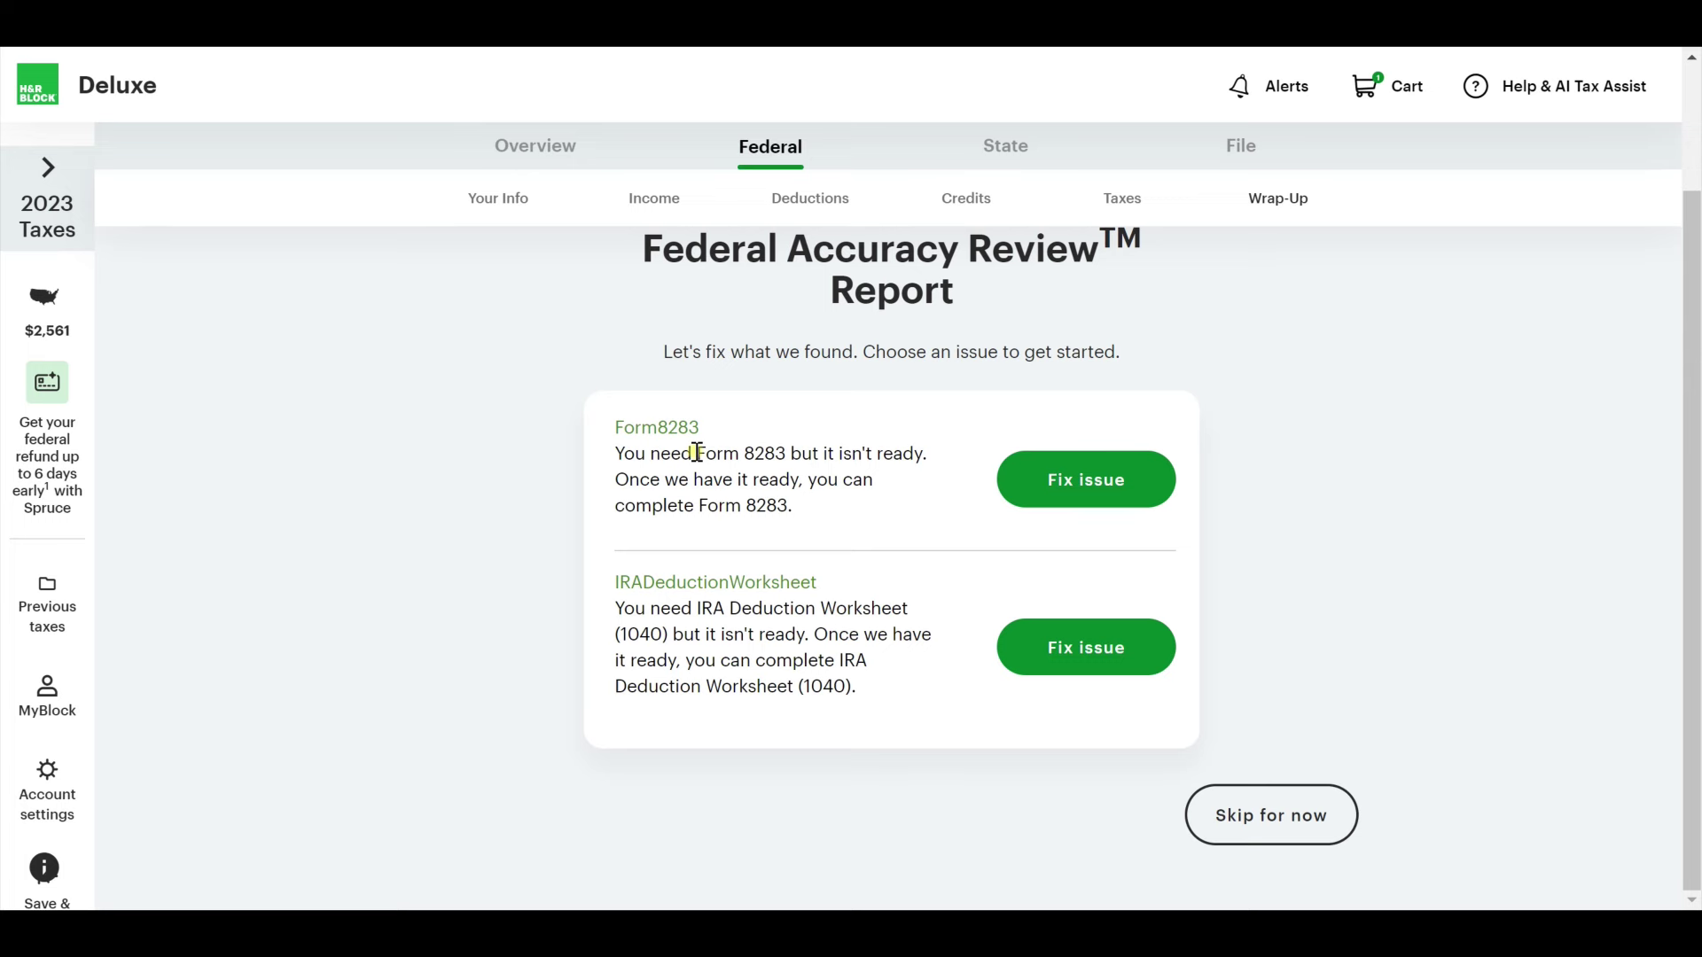
click(1314, 829)
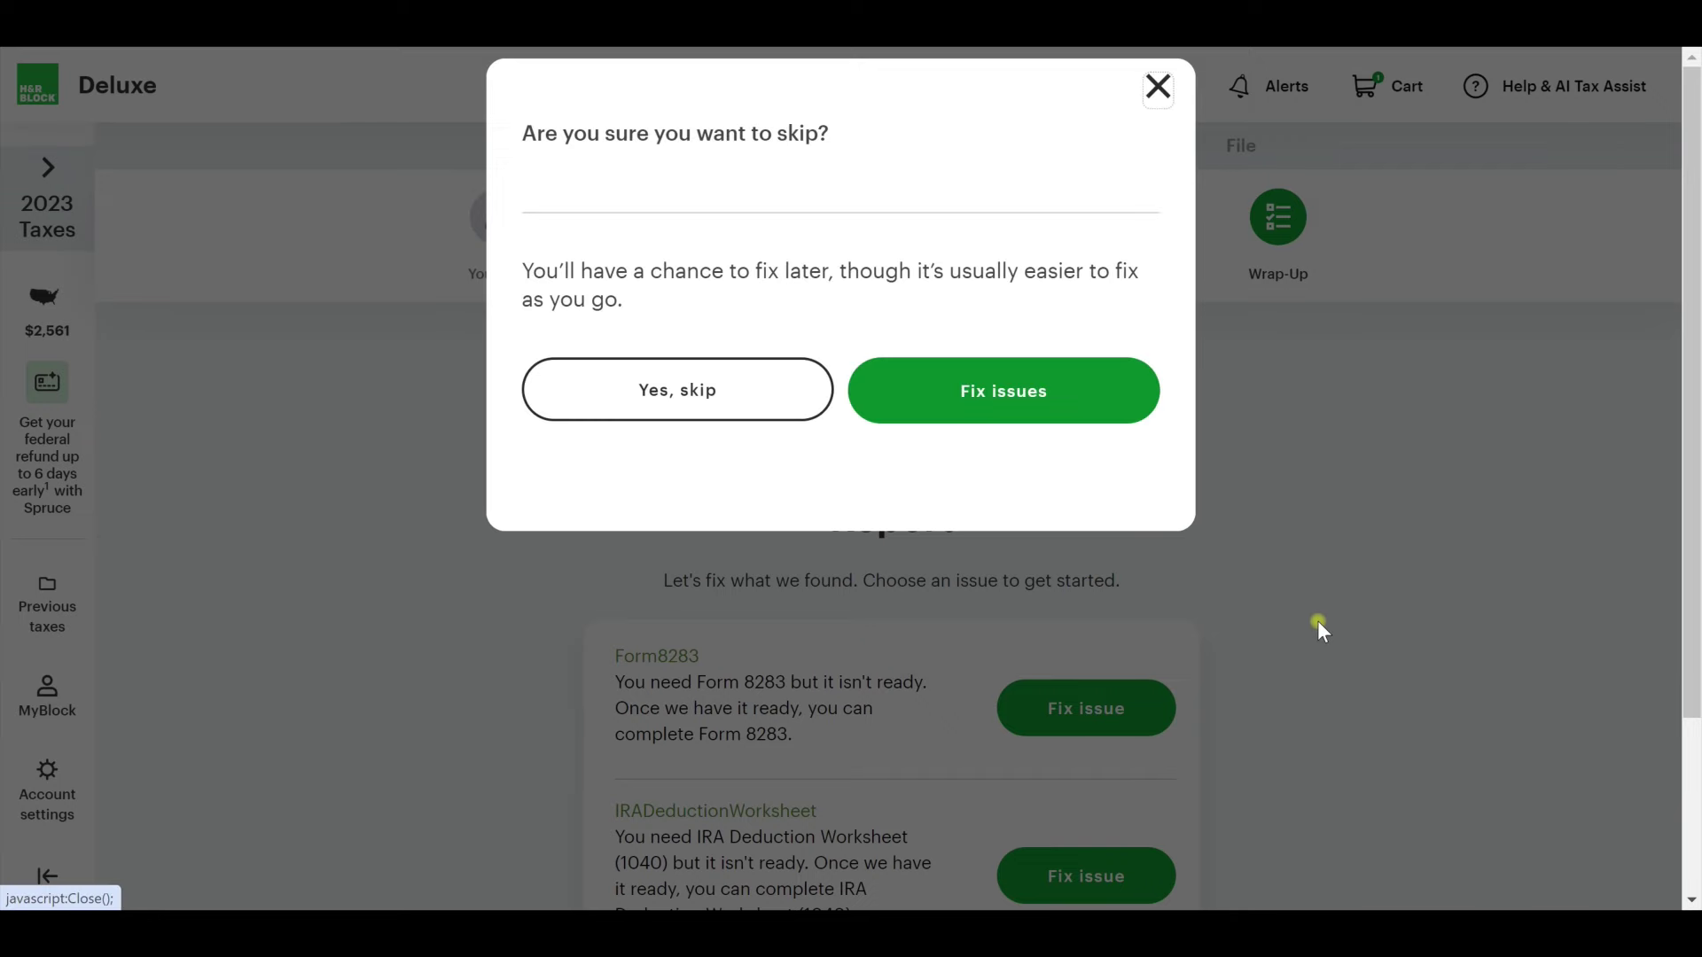
Confirm the skip and expand the $2,561 federal refund breakdown.
click(795, 416)
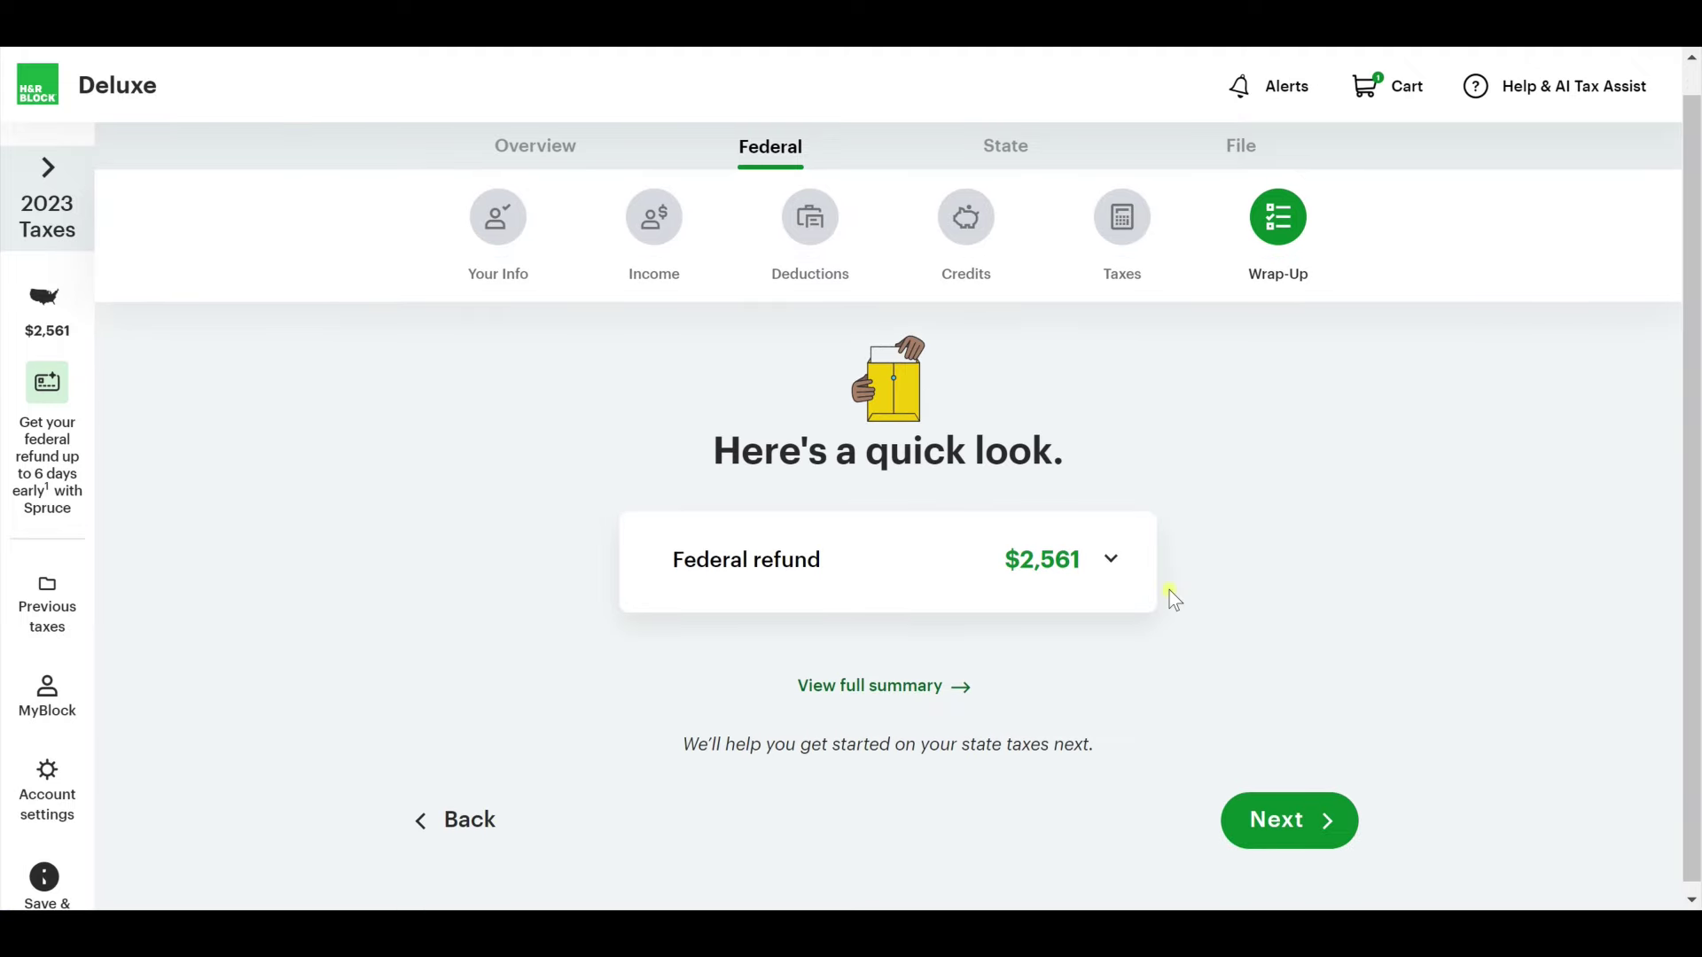
click(1110, 559)
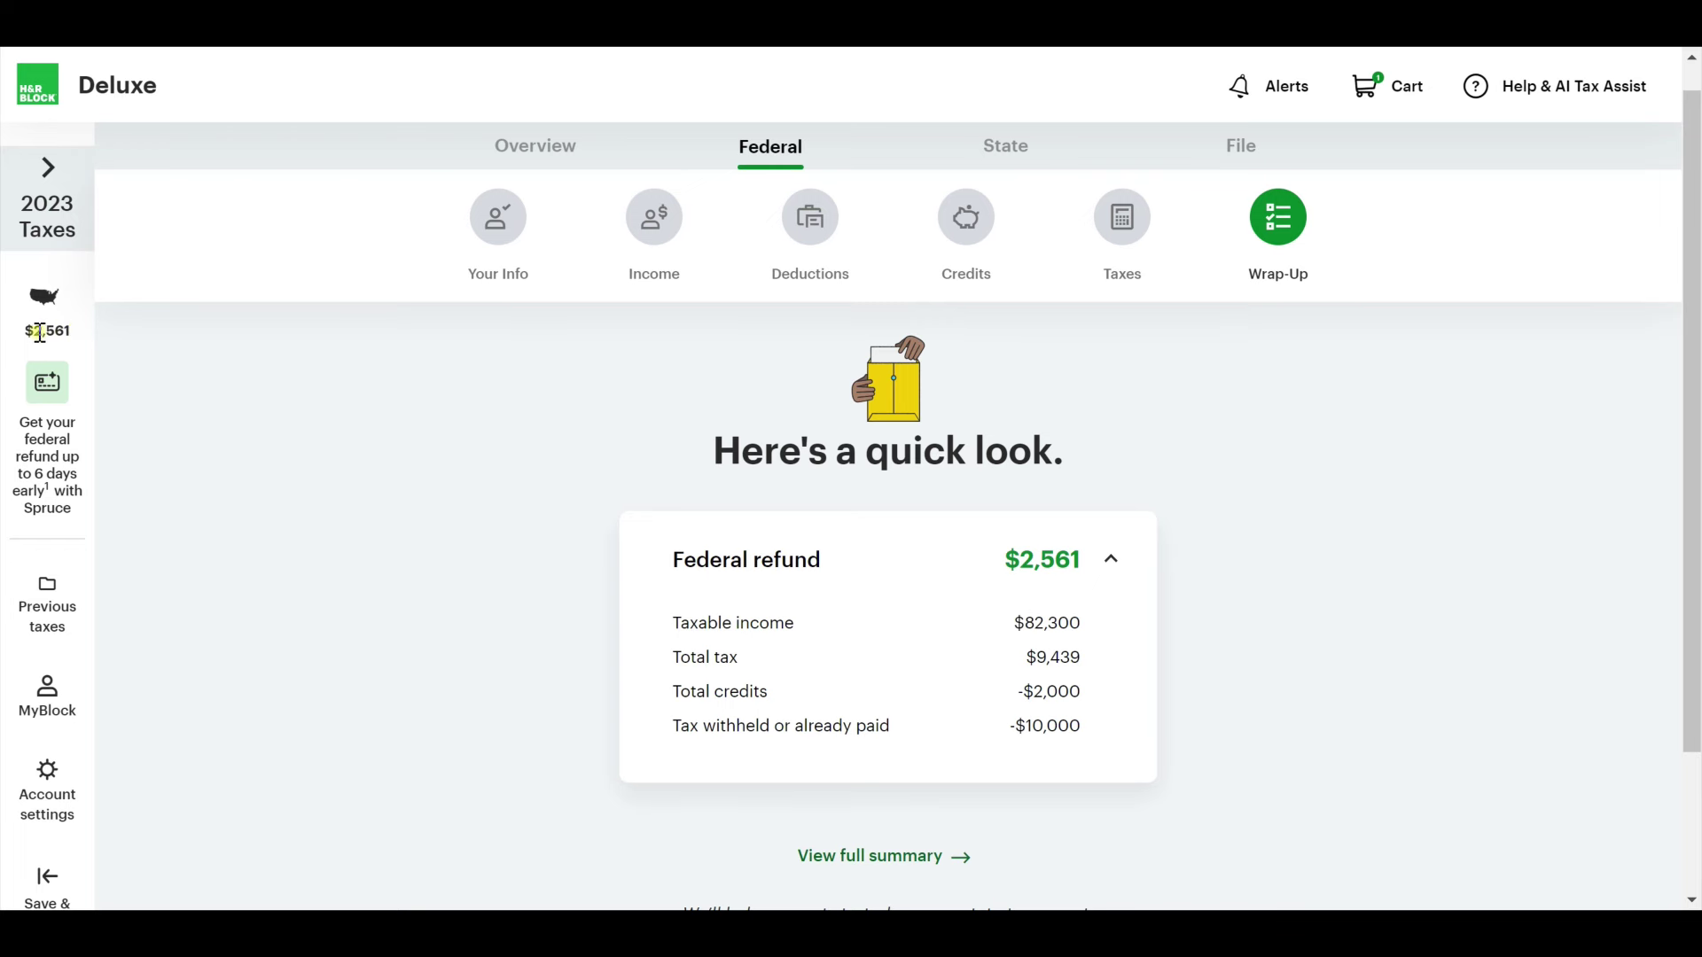
double_click(36, 333)
click(76, 332)
drag(71, 329, 65, 329)
Continue from the federal quick look to the Minnesota state return.
scroll(1070, 576, down, 2)
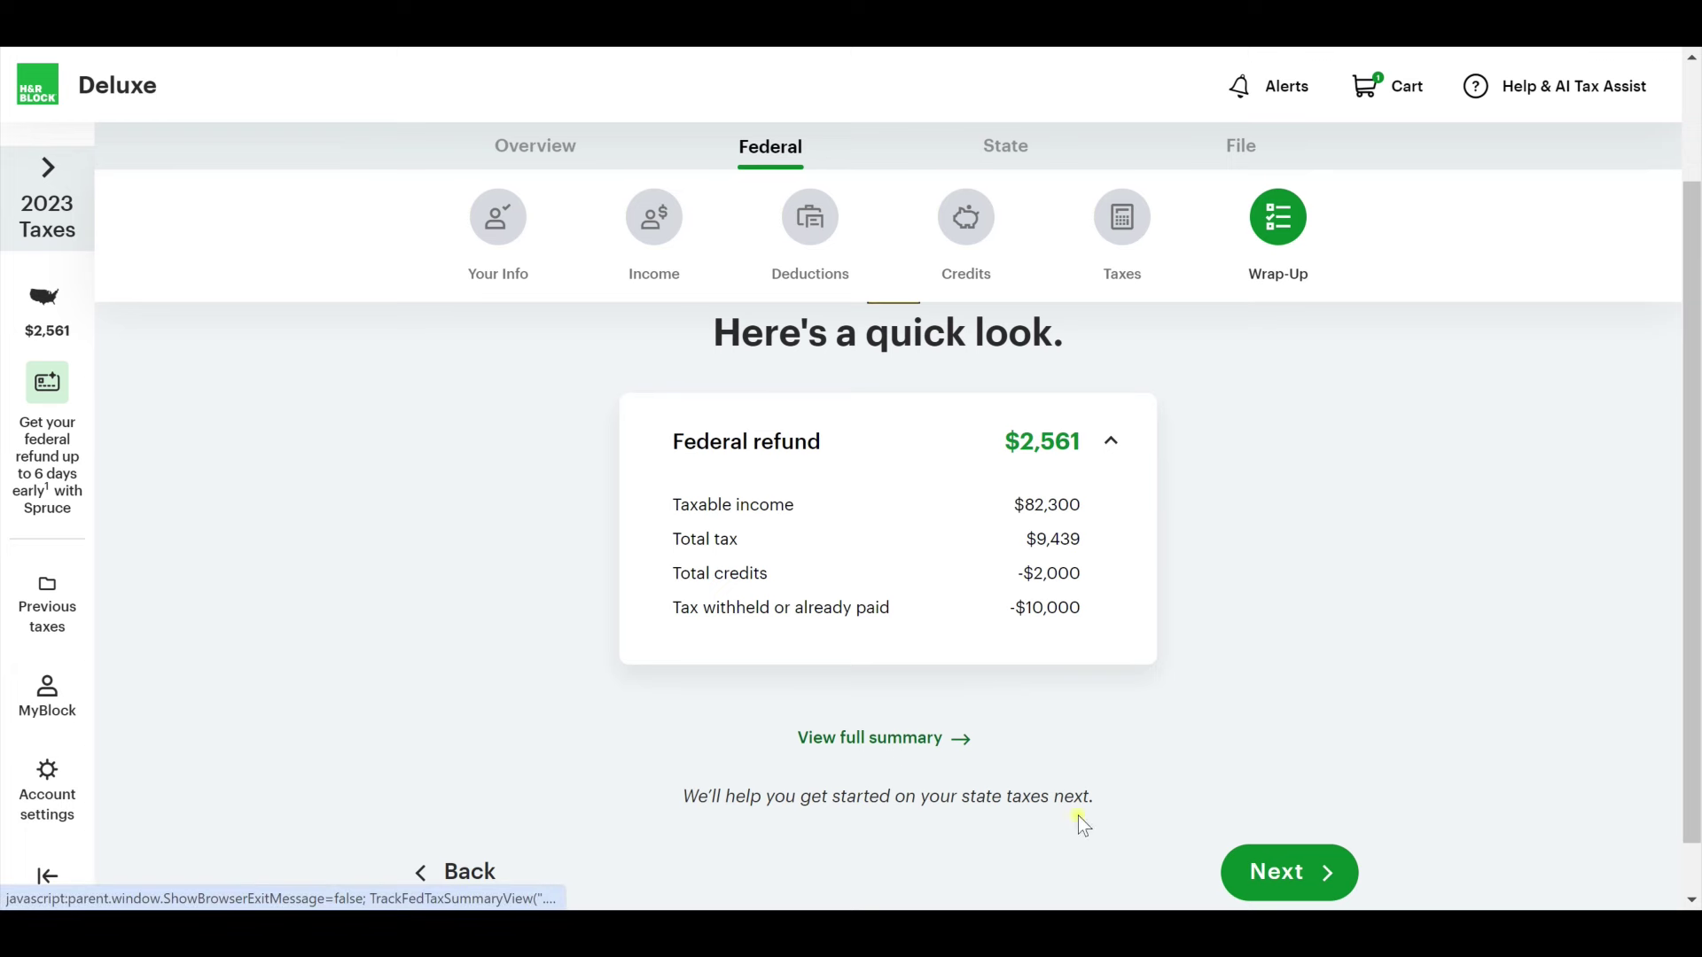
scroll(1276, 640, up, 3)
scroll(1273, 631, down, 2)
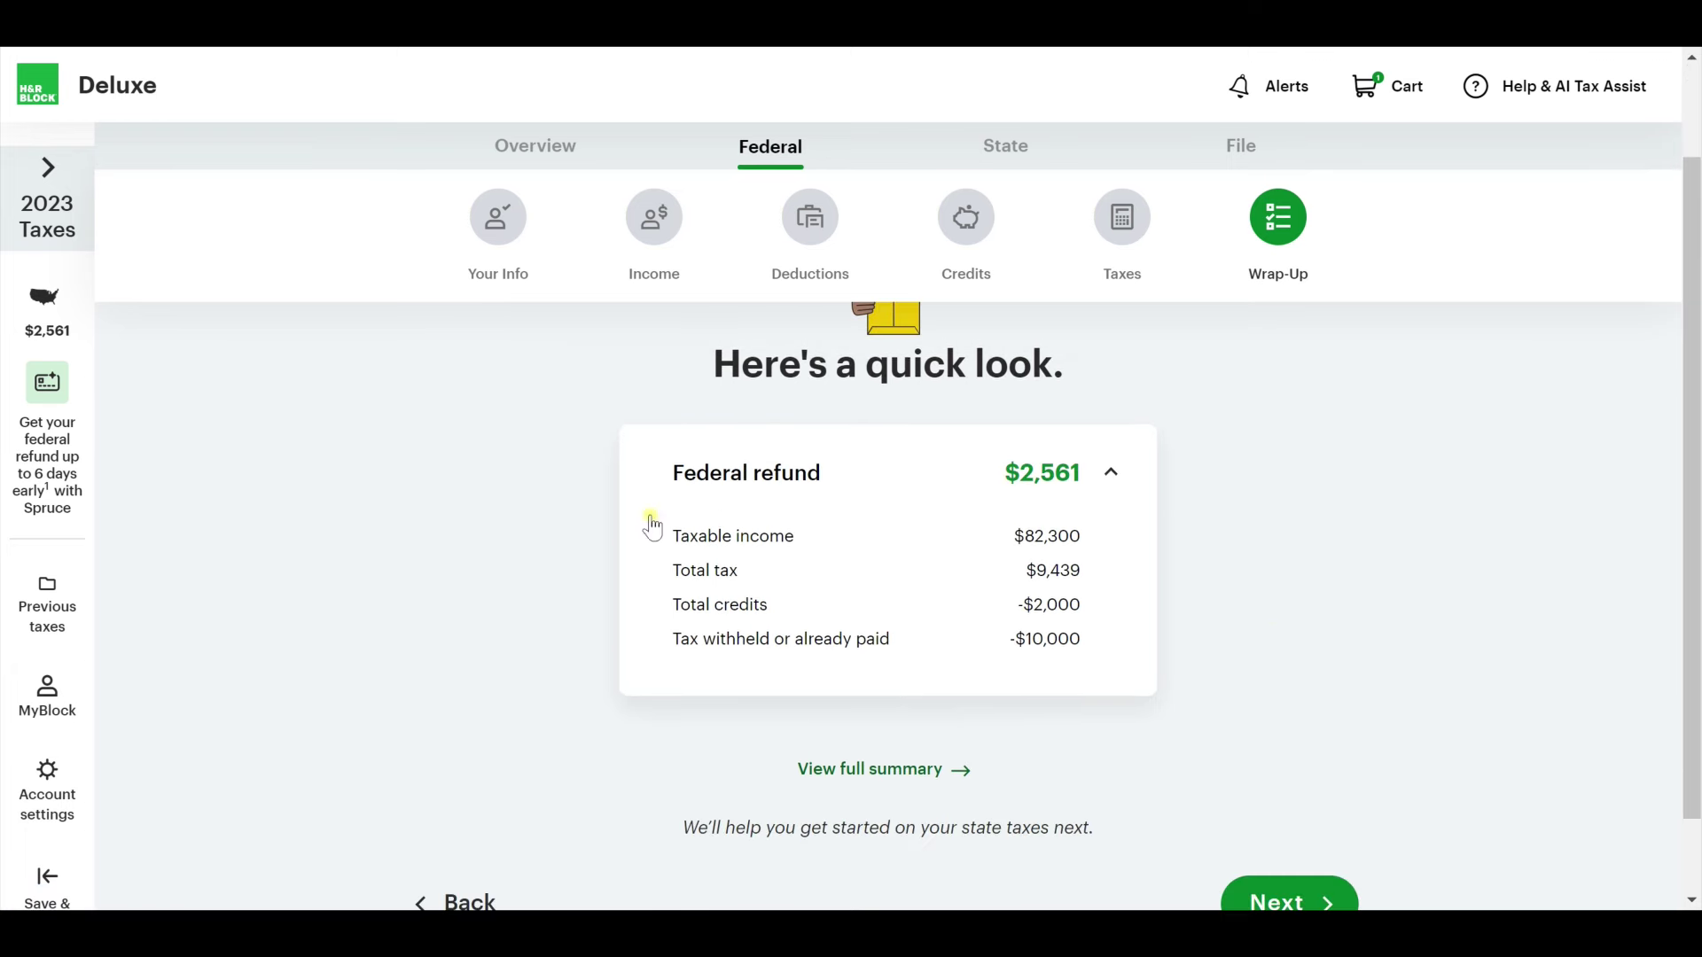
scroll(1120, 585, down, 1)
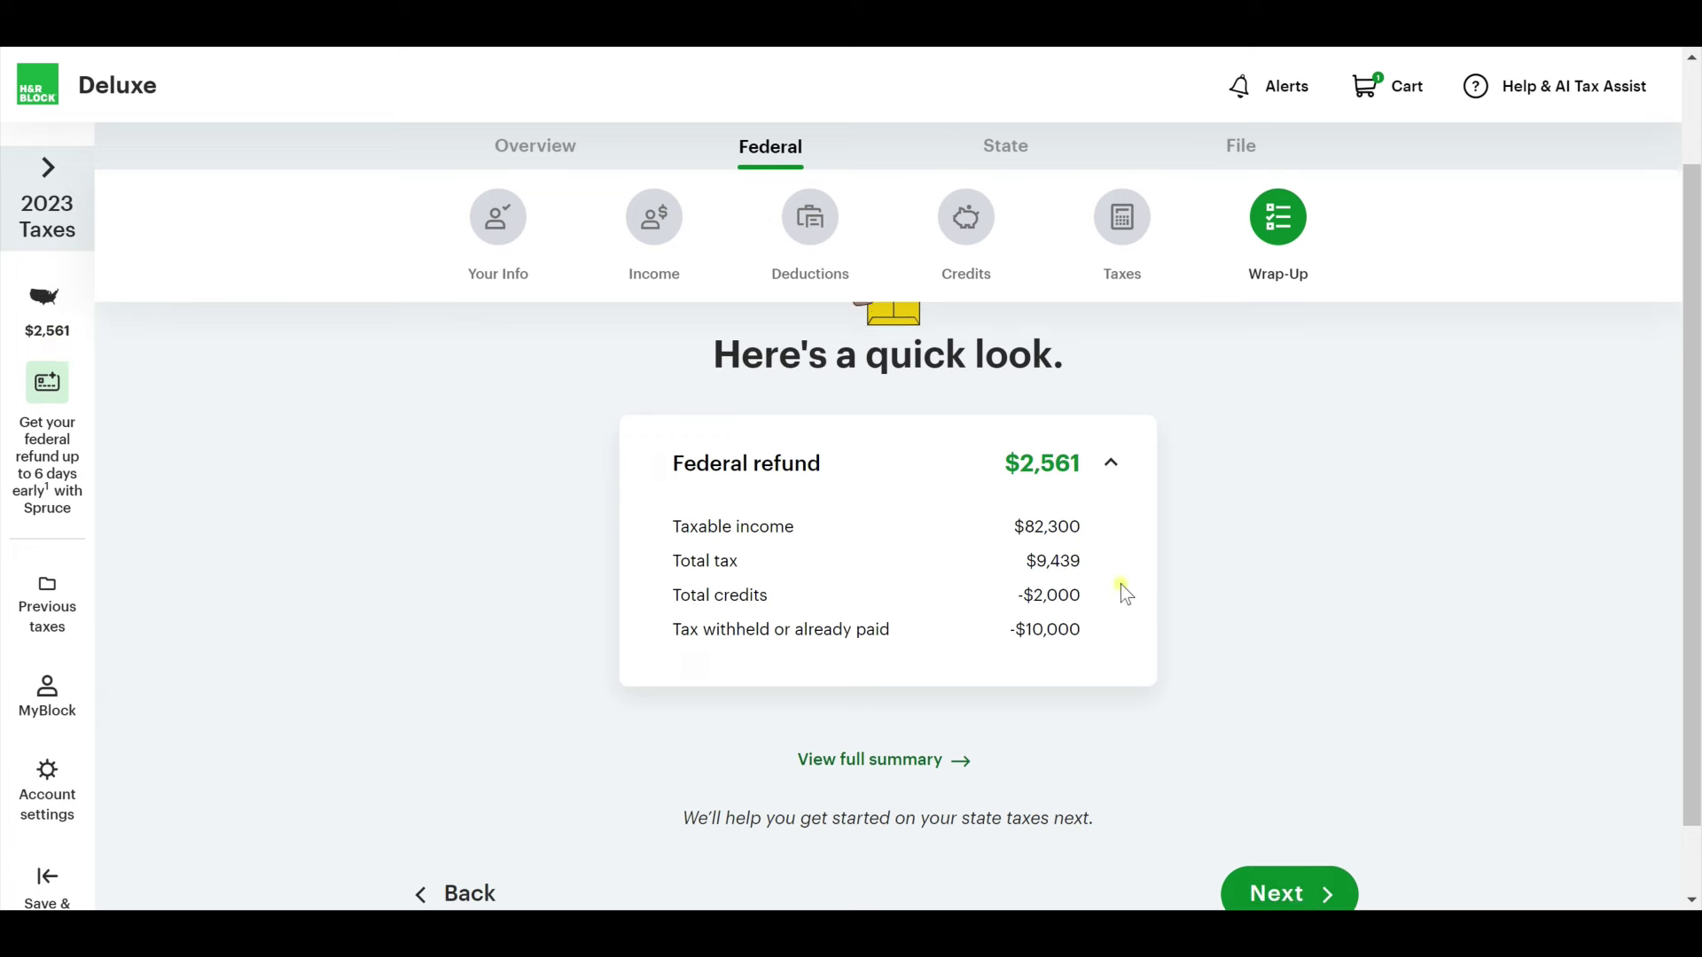
click(1294, 811)
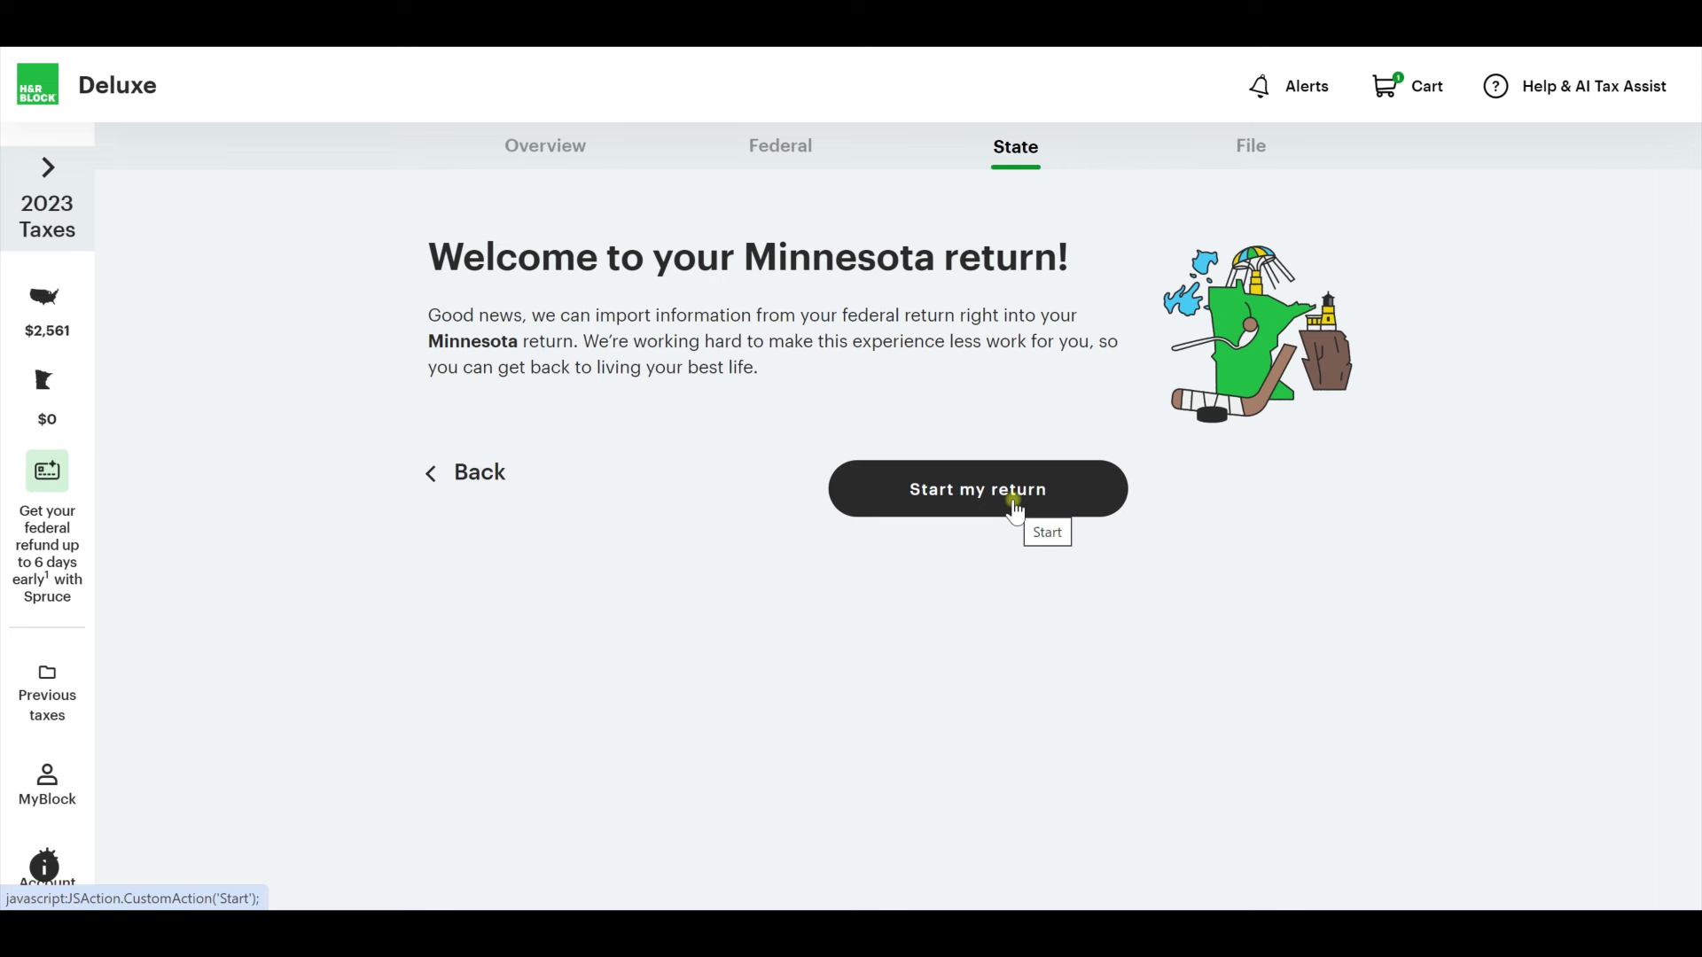
Start the Minnesota state return.
click(1012, 501)
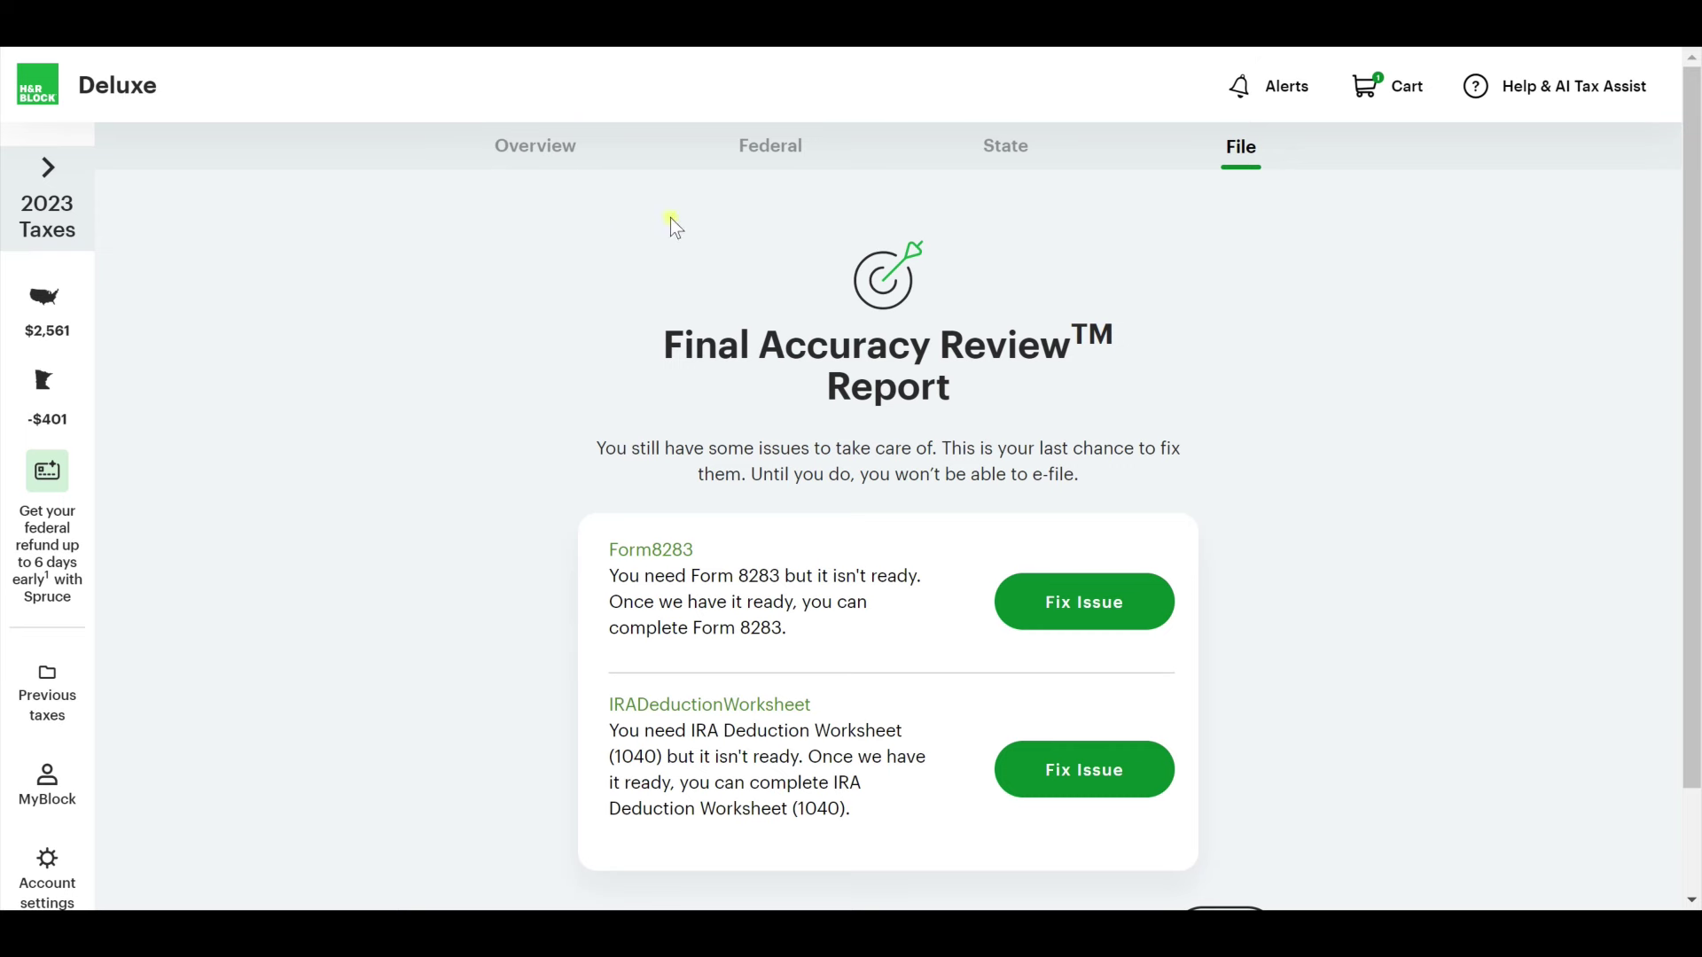
scroll(369, 469, down, 2)
scroll(369, 469, up, 2)
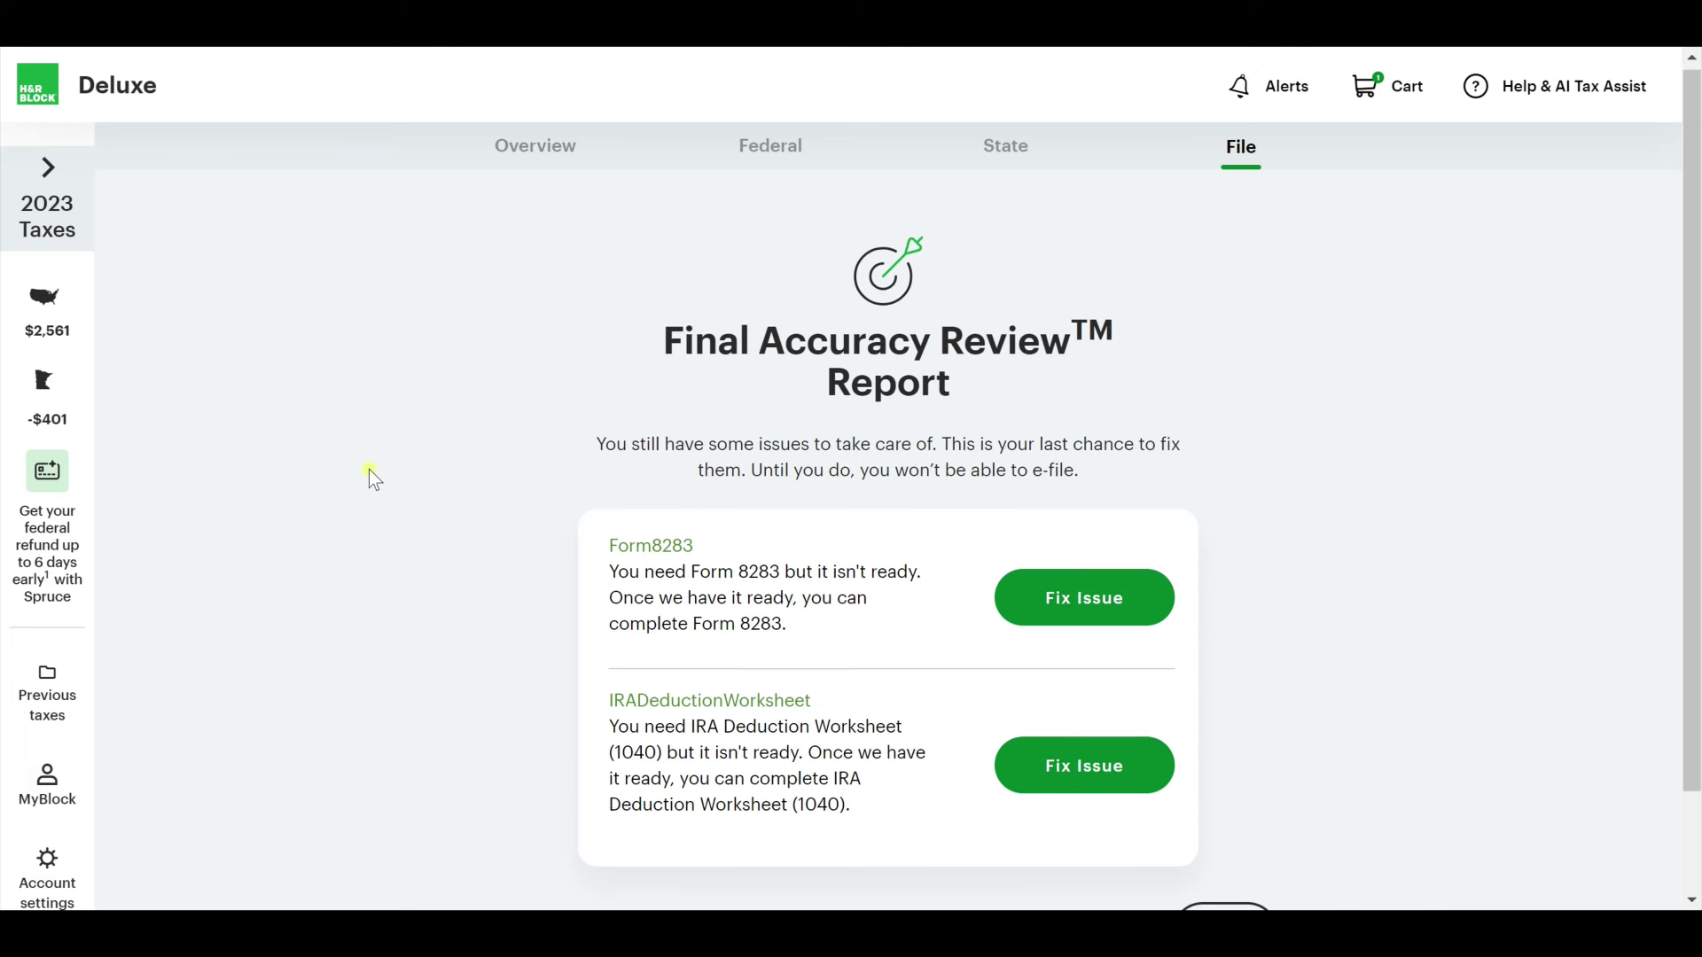